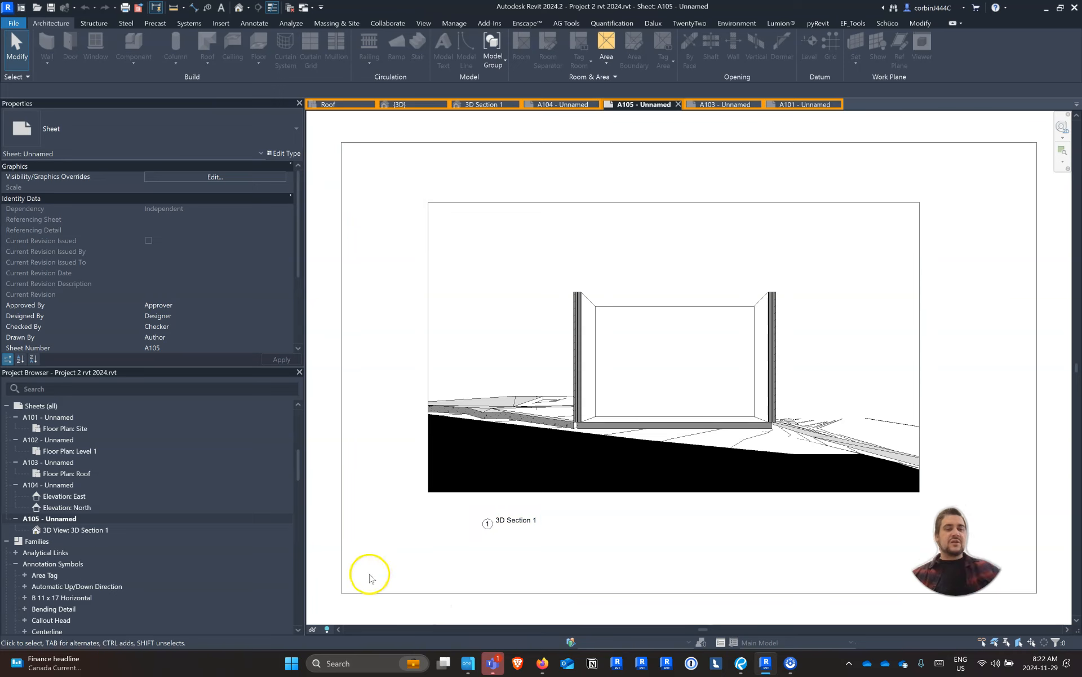
Open the Level 1 floor plan and set the Autodesk family library's region to United States - Imperial
scroll(113, 456, "up", 5)
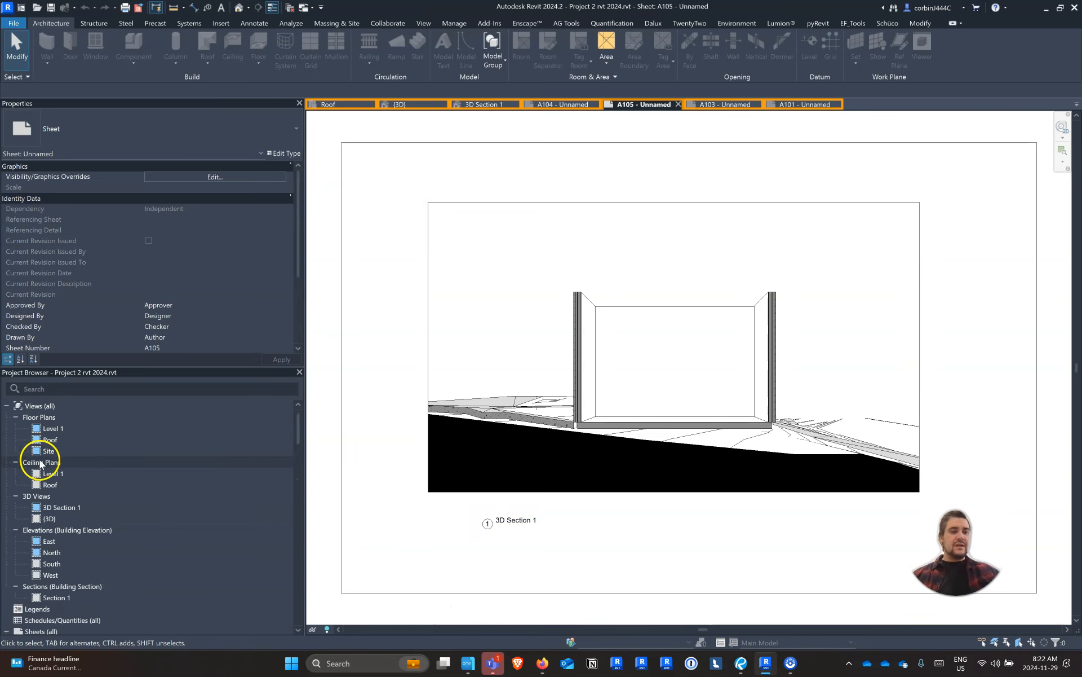
double_click(63, 430)
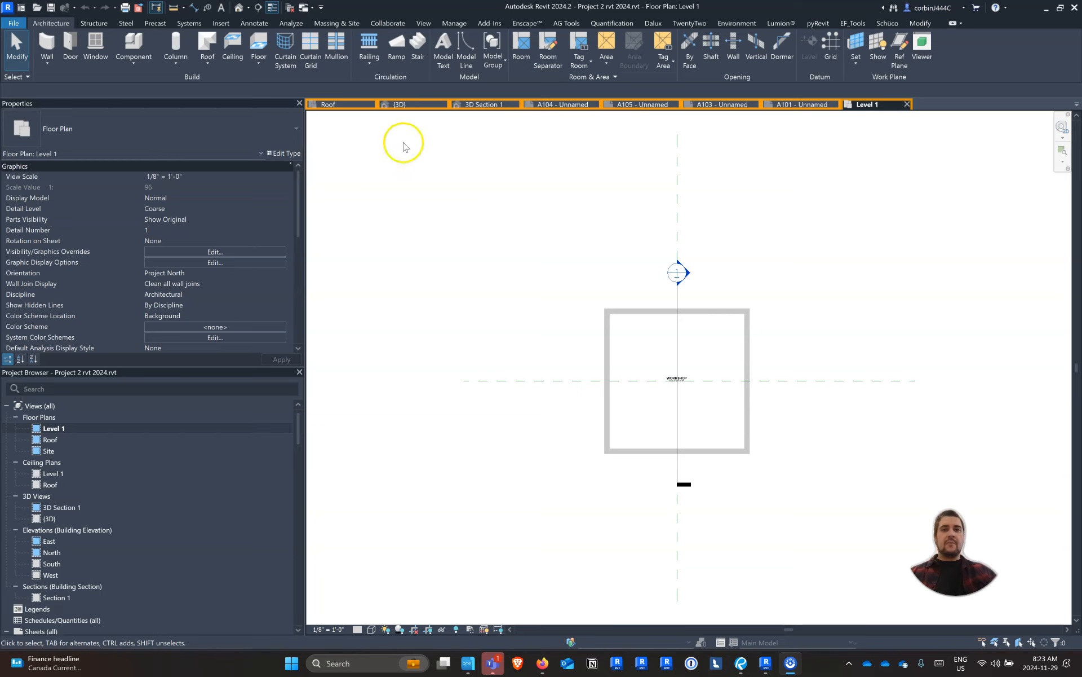
left_click(221, 23)
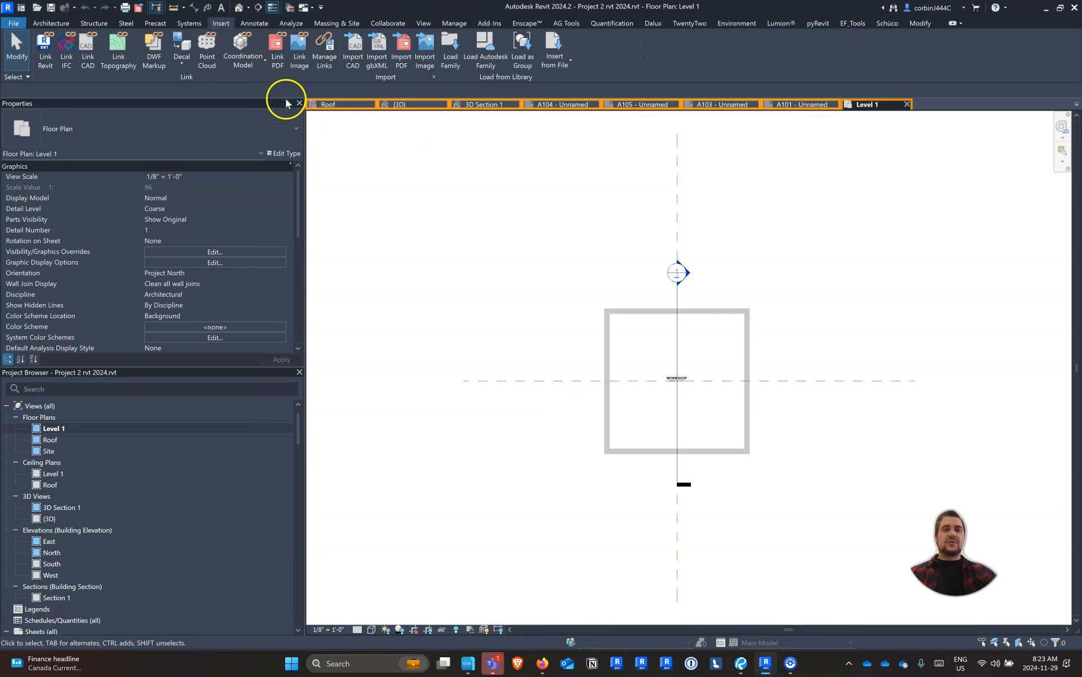
left_click(476, 65)
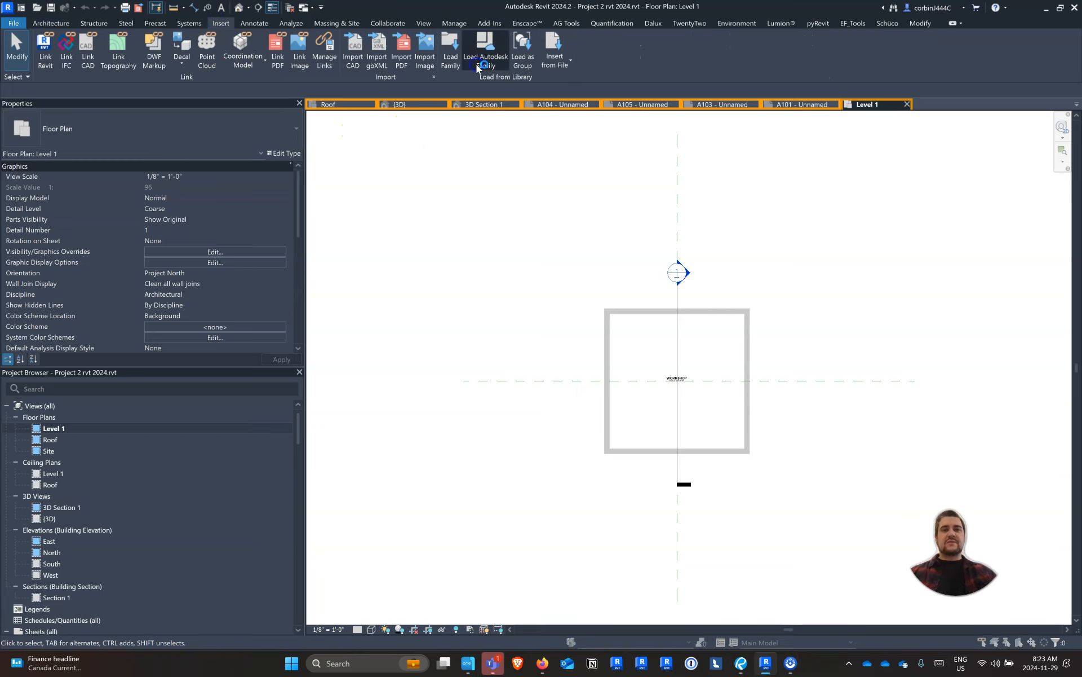
left_click(588, 66)
left_click(581, 147)
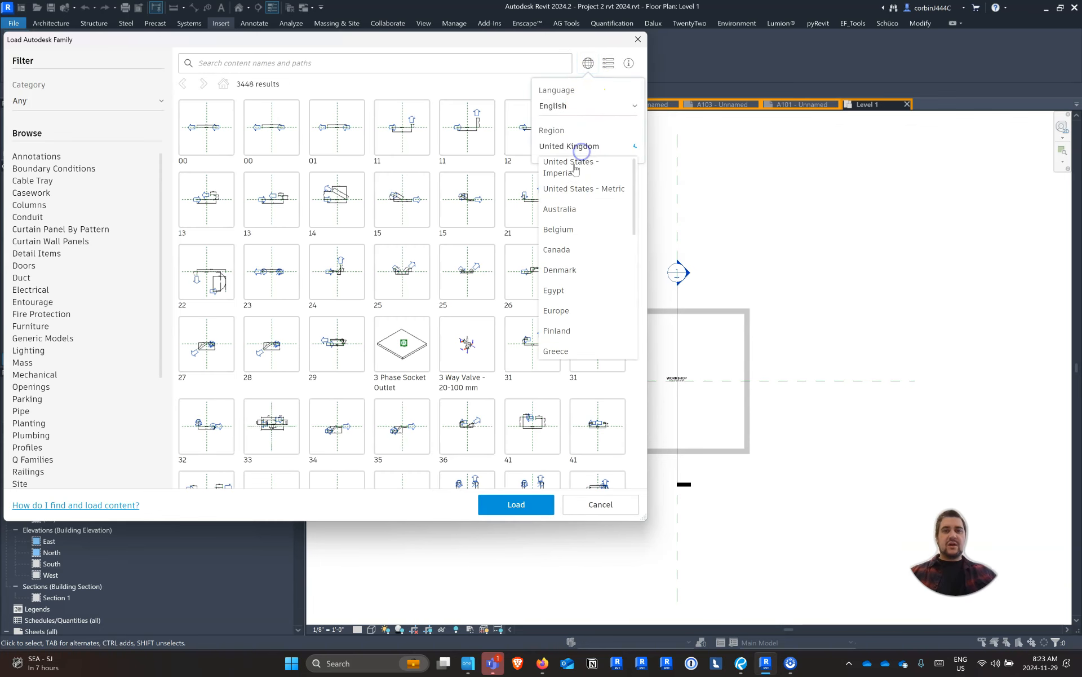
left_click(564, 166)
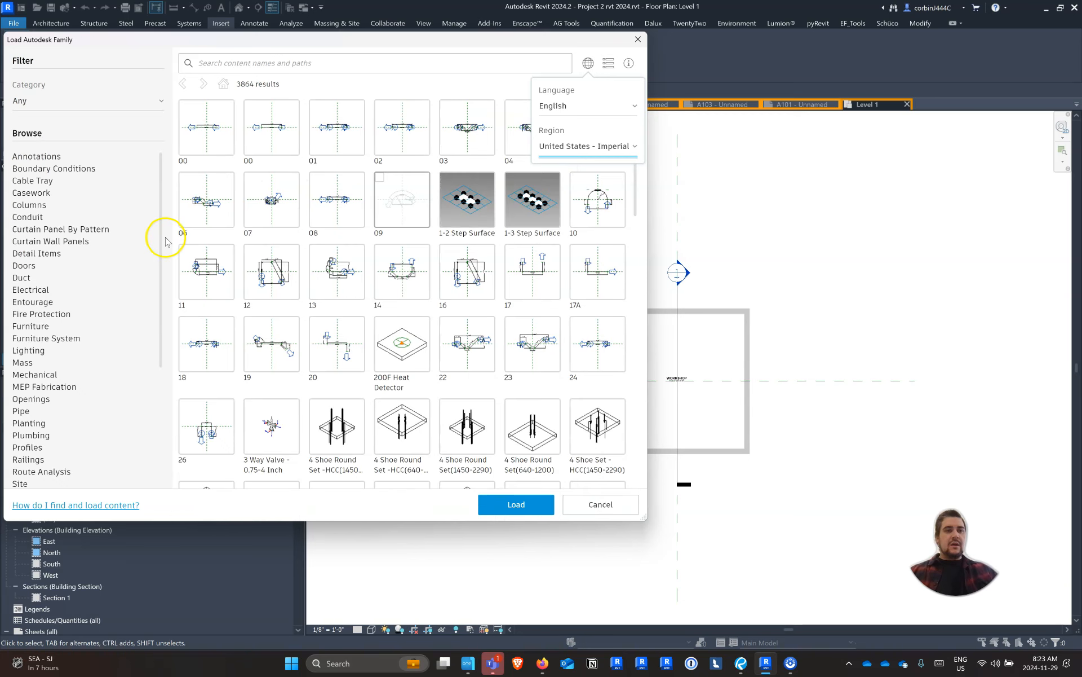
Choose the HSS-Round Hollow Structural Section-Column family from the library's Structural Columns category for loading
scroll(51, 316, "down", 3)
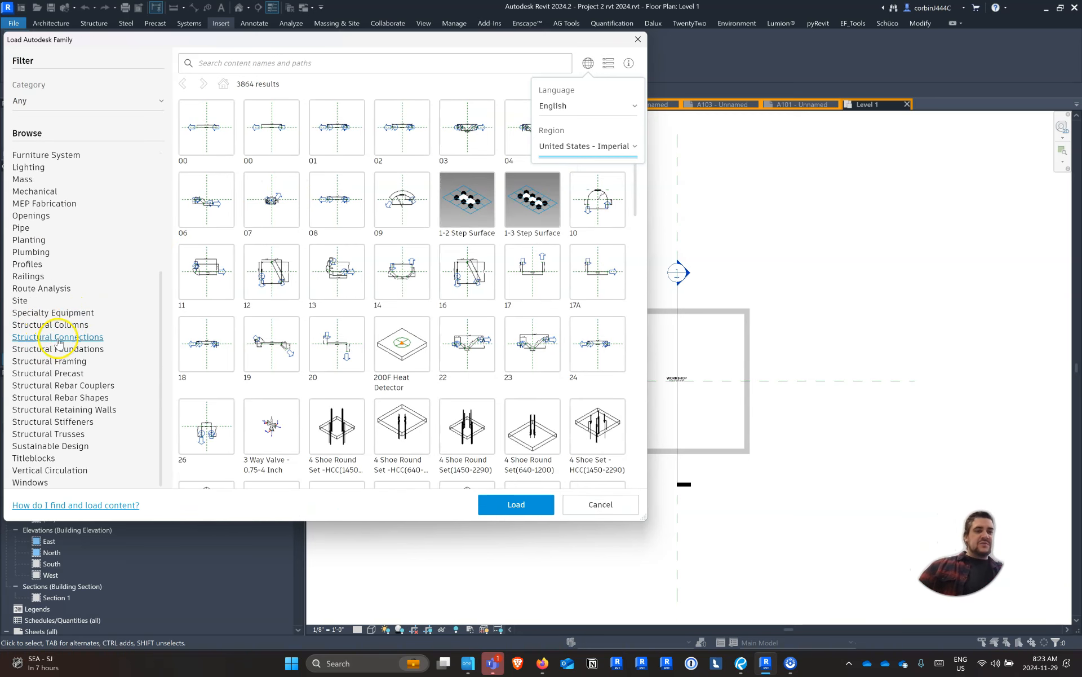
left_click(56, 325)
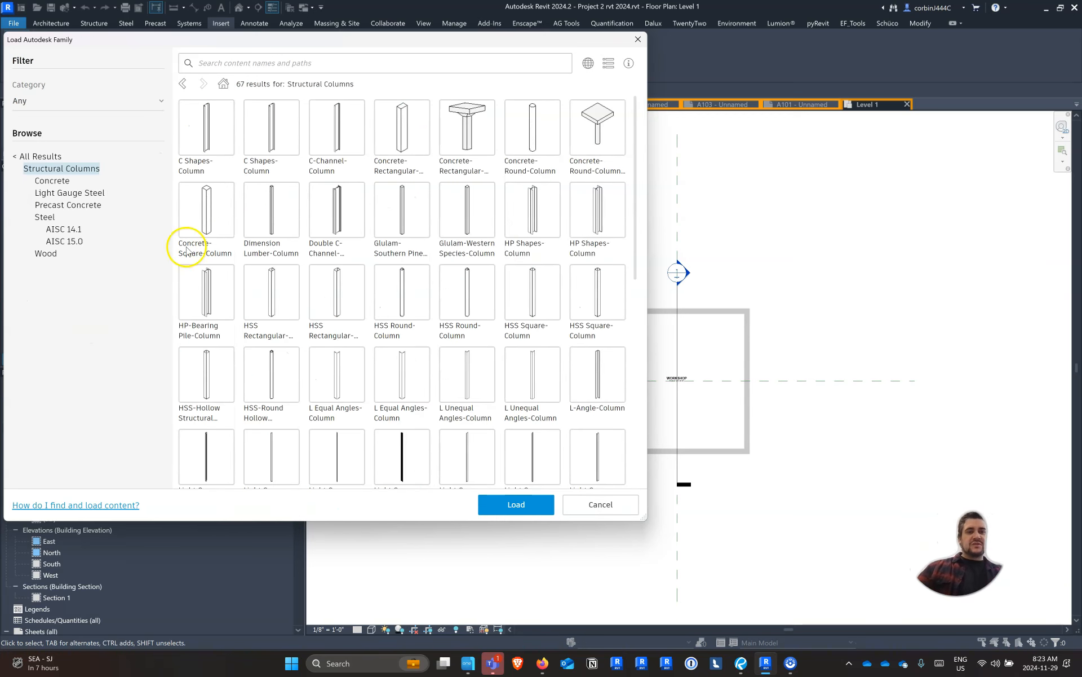
left_click(272, 366)
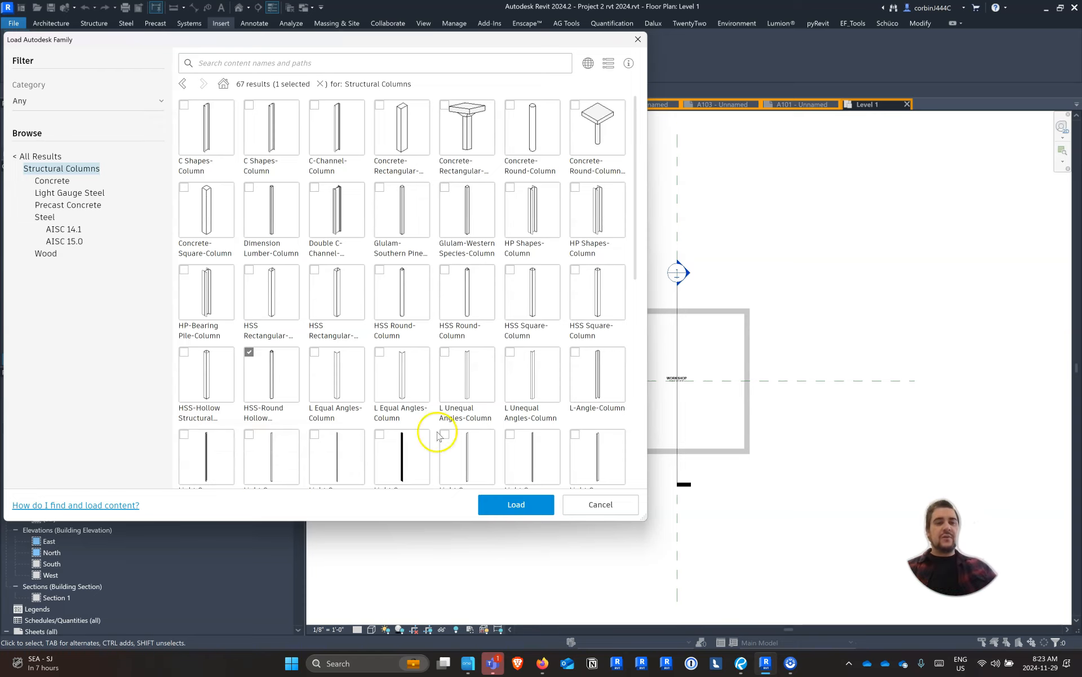
left_click(530, 505)
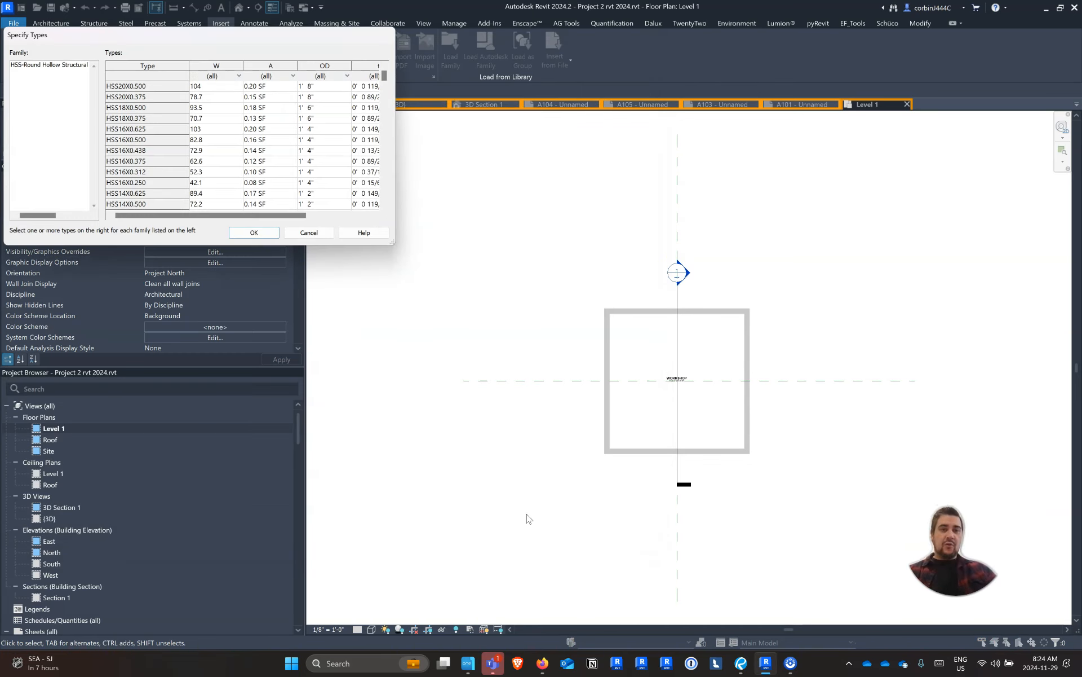
Load the round HSS column types HSS3.500X0.250, HSS4X0.250 and HSS5X0.250 into the project
left_click_drag(395, 244, 869, 556)
scroll(252, 338, "down", 20)
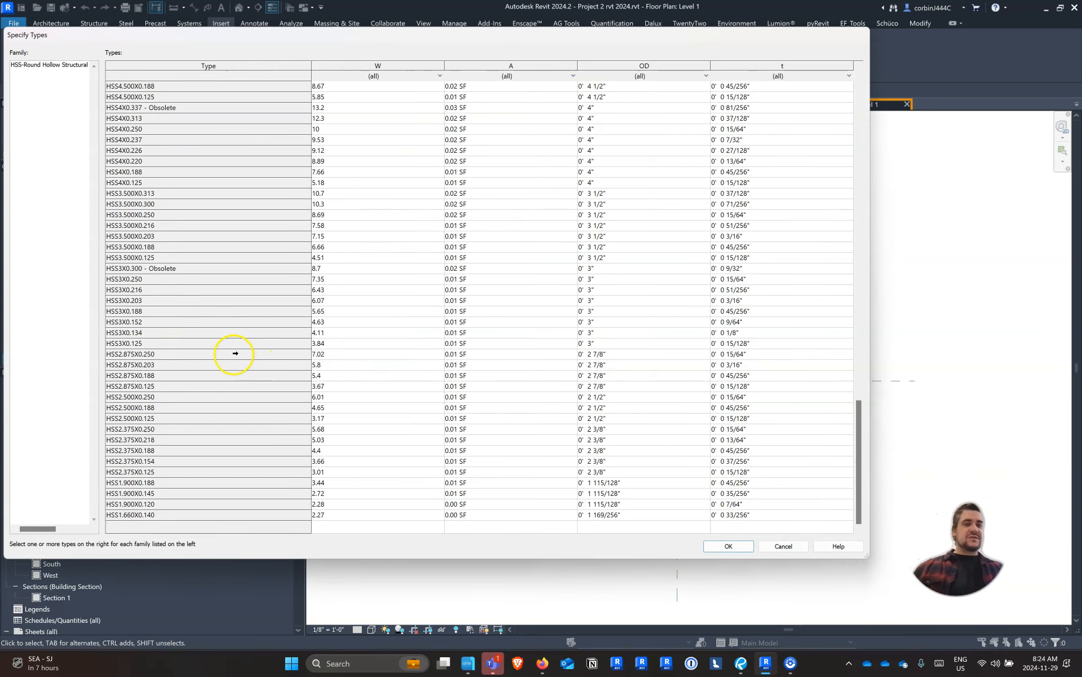
left_click(160, 214)
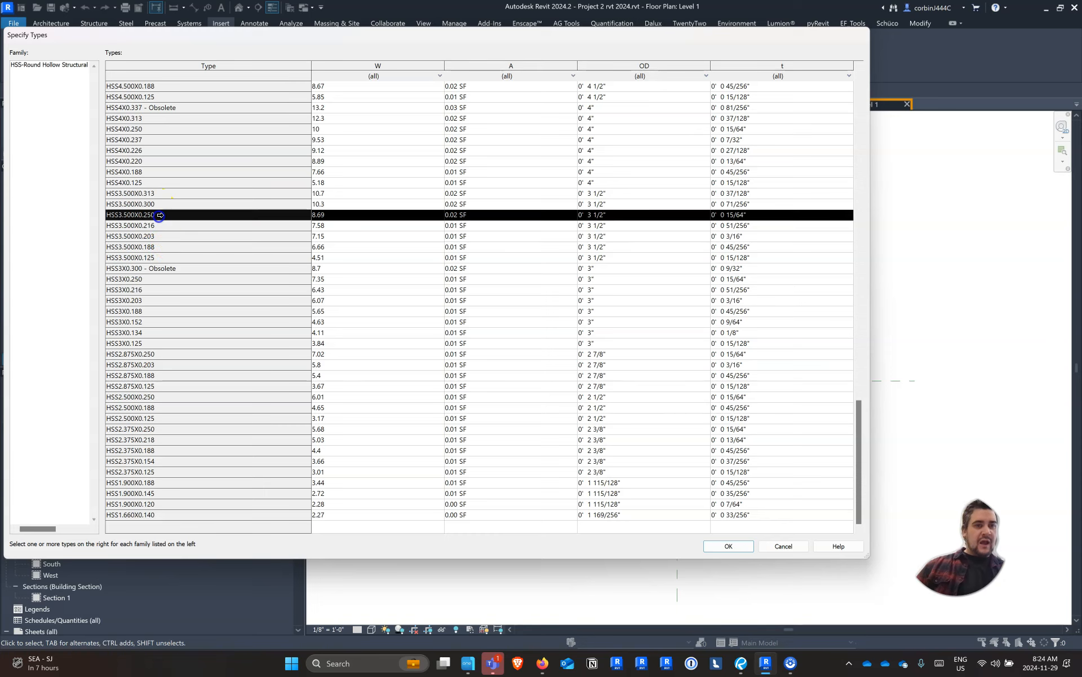
left_click(142, 130, "ctrl")
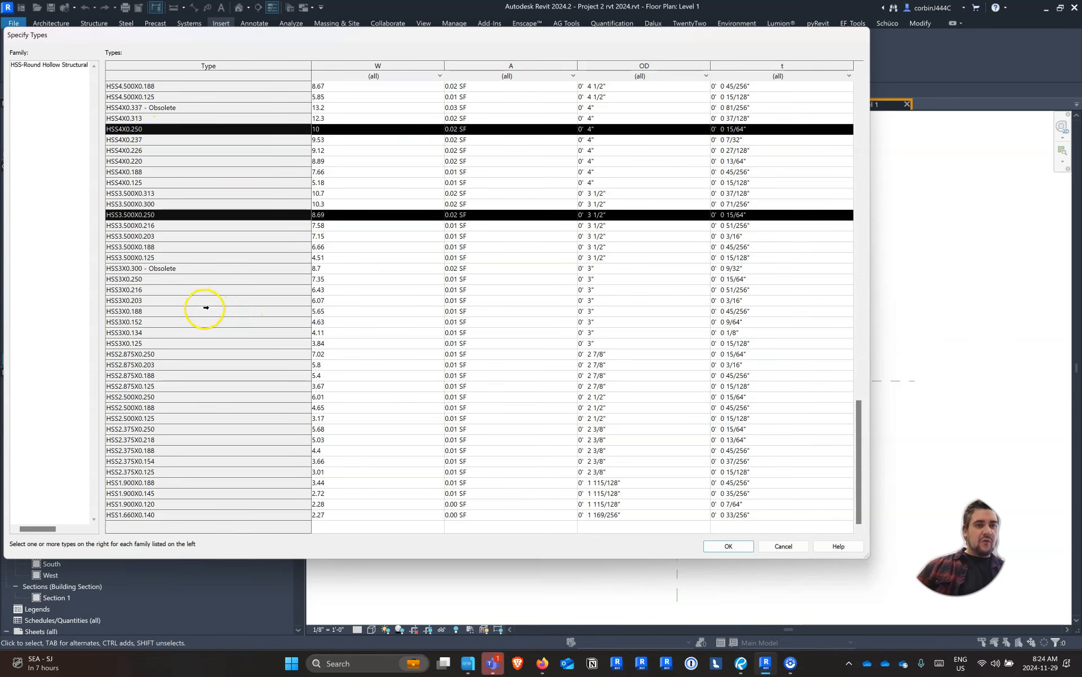
scroll(202, 312, "up", 6)
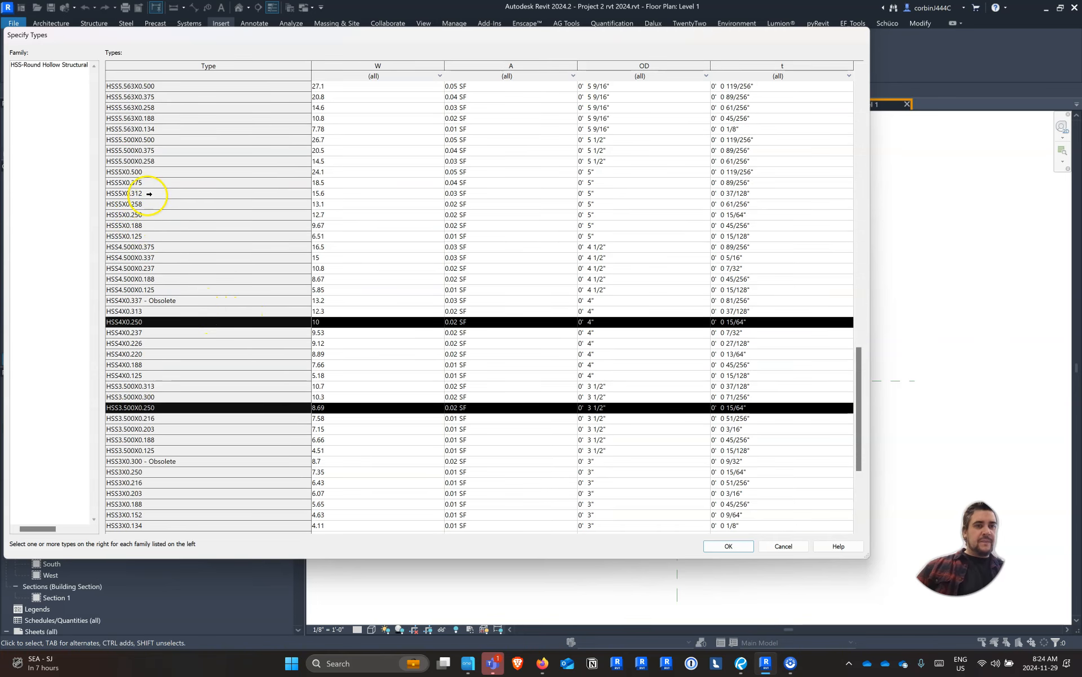
left_click(138, 214, "ctrl")
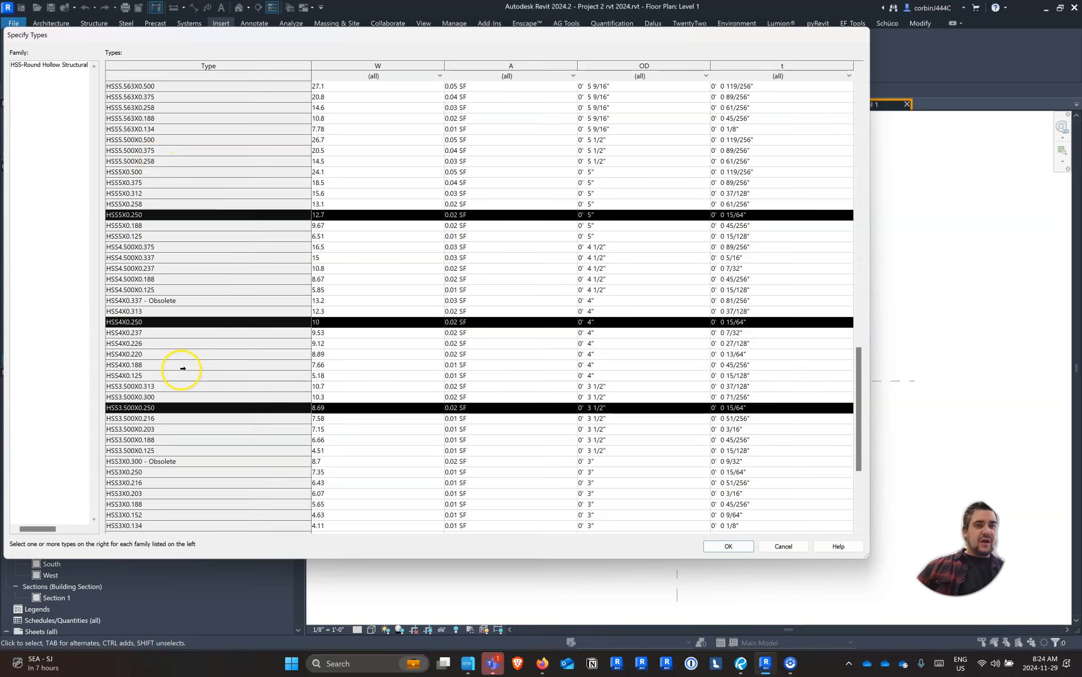
scroll(168, 403, "down", 4)
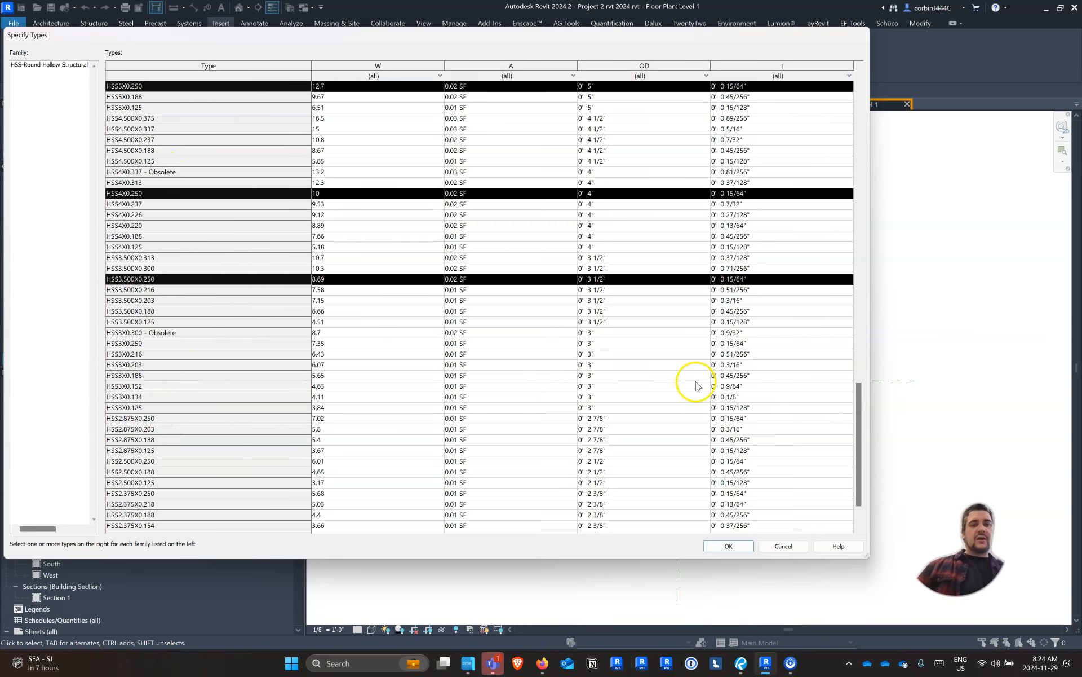
left_click(728, 545)
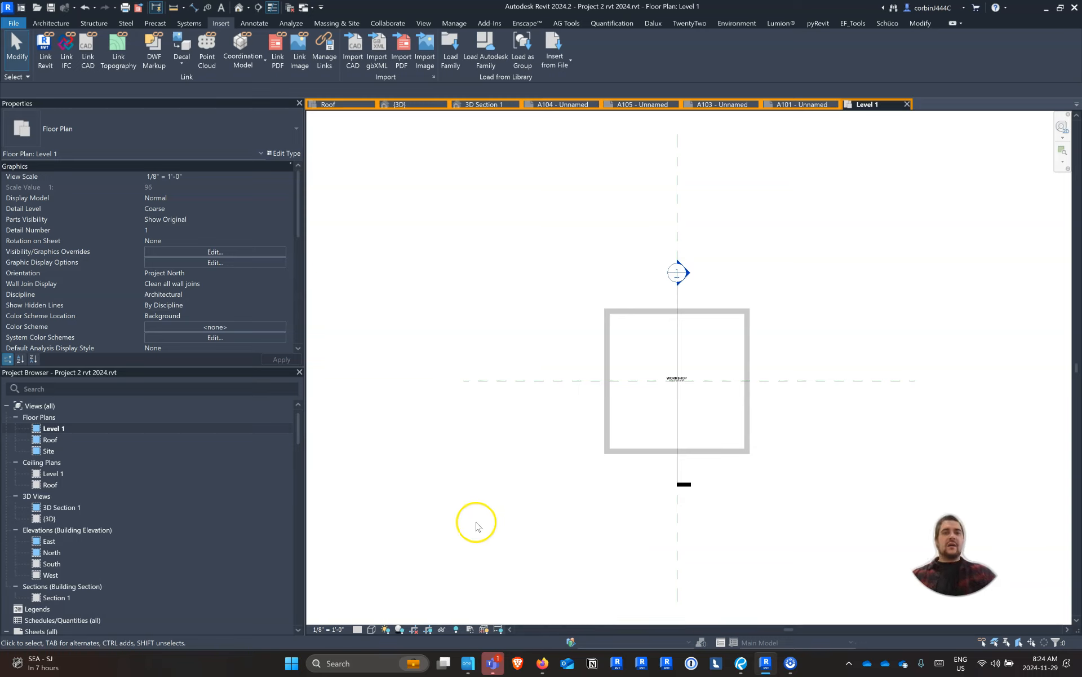
Set up a vertical structural column of type HSS5X0.250 with its height reaching the Roof level
scroll(756, 375, "up", 3)
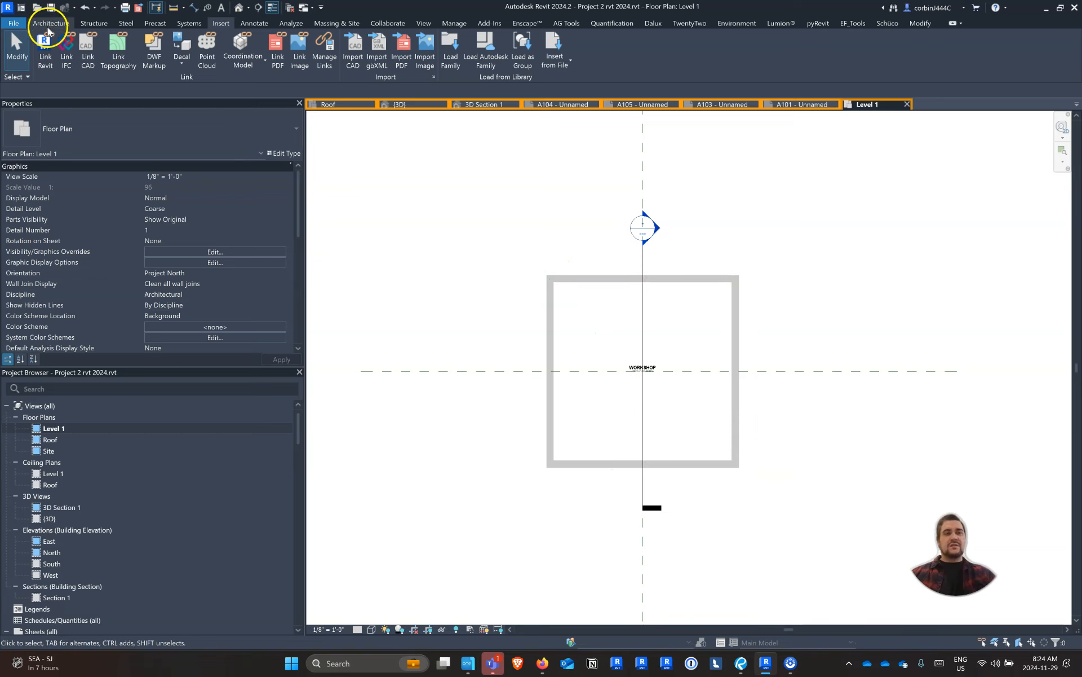
left_click(86, 24)
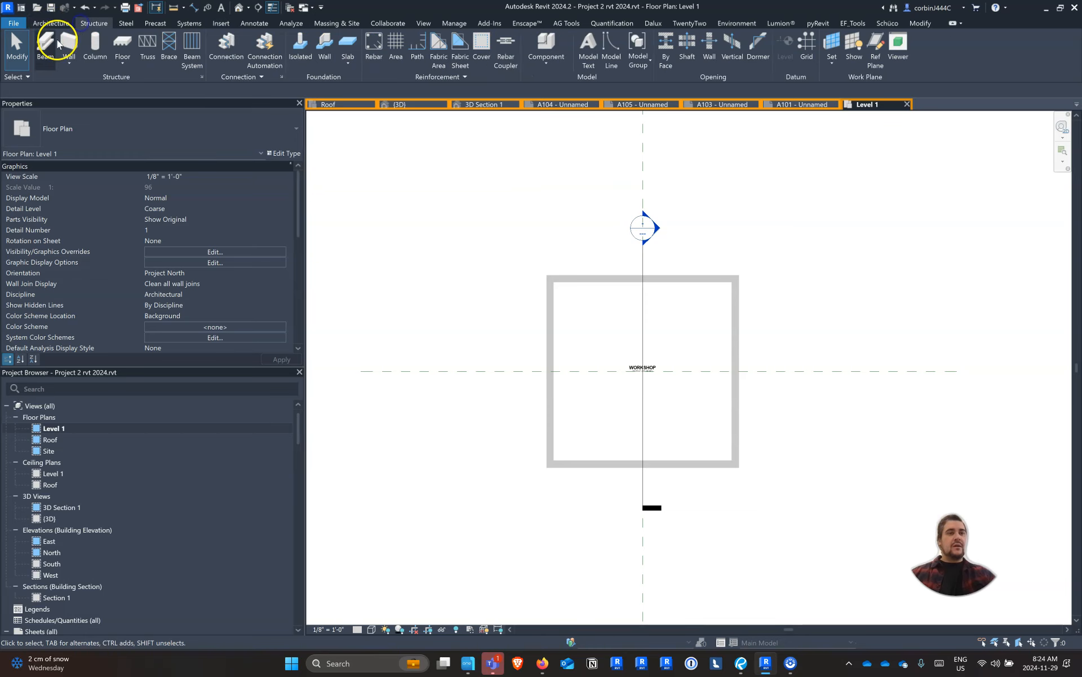
left_click(96, 45)
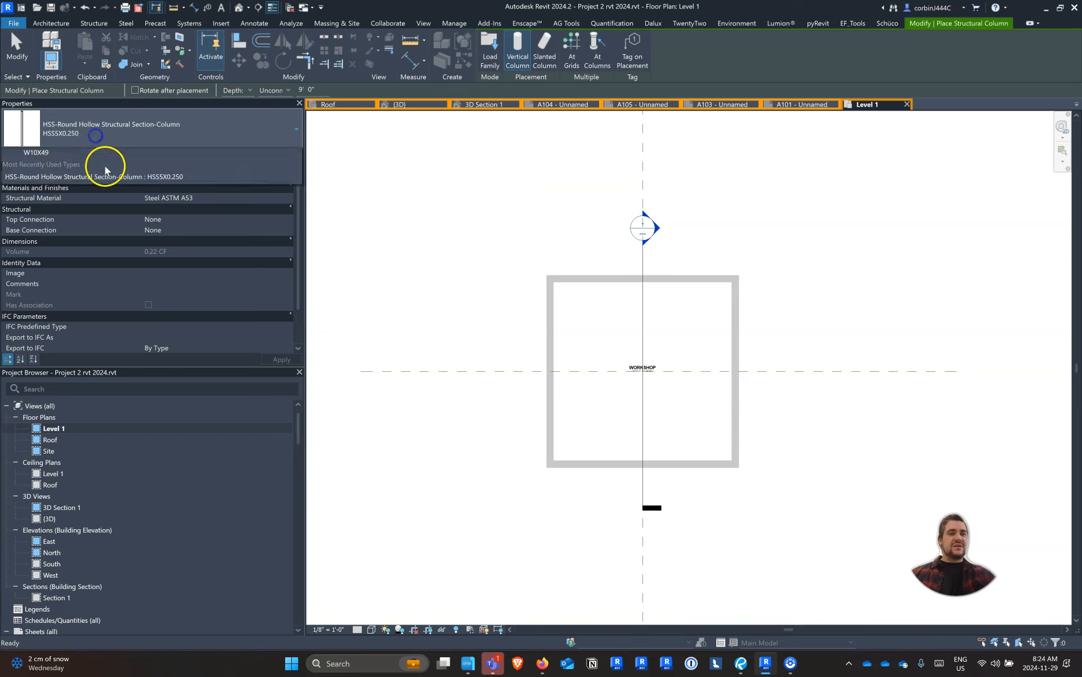
left_click(86, 135)
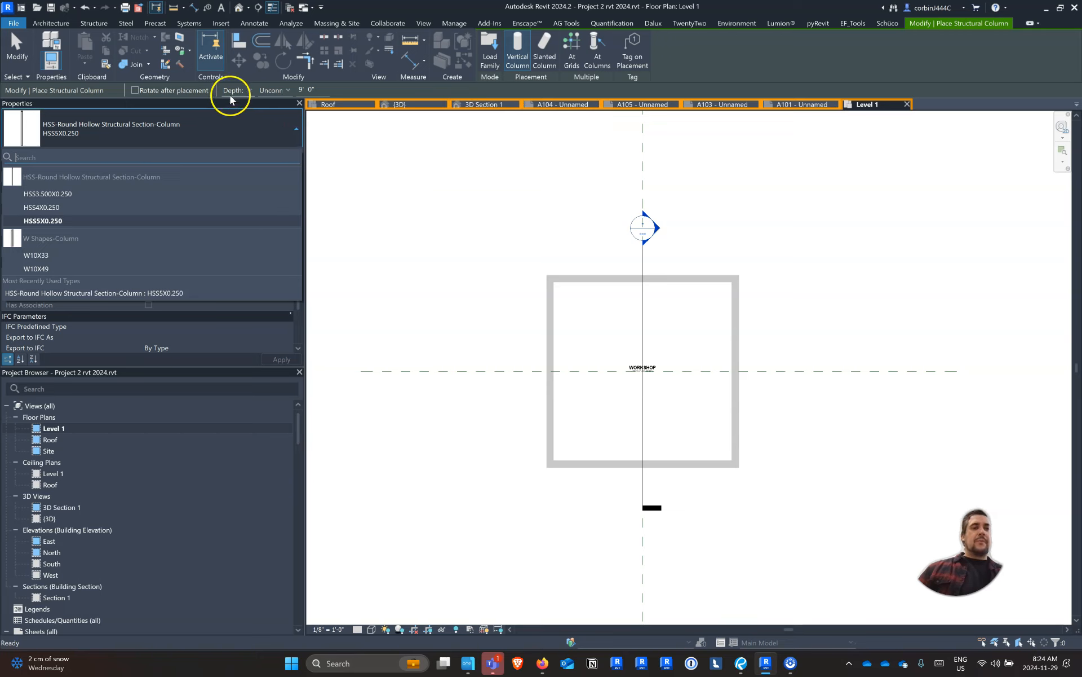
key("ctrl")
key("ctrl")
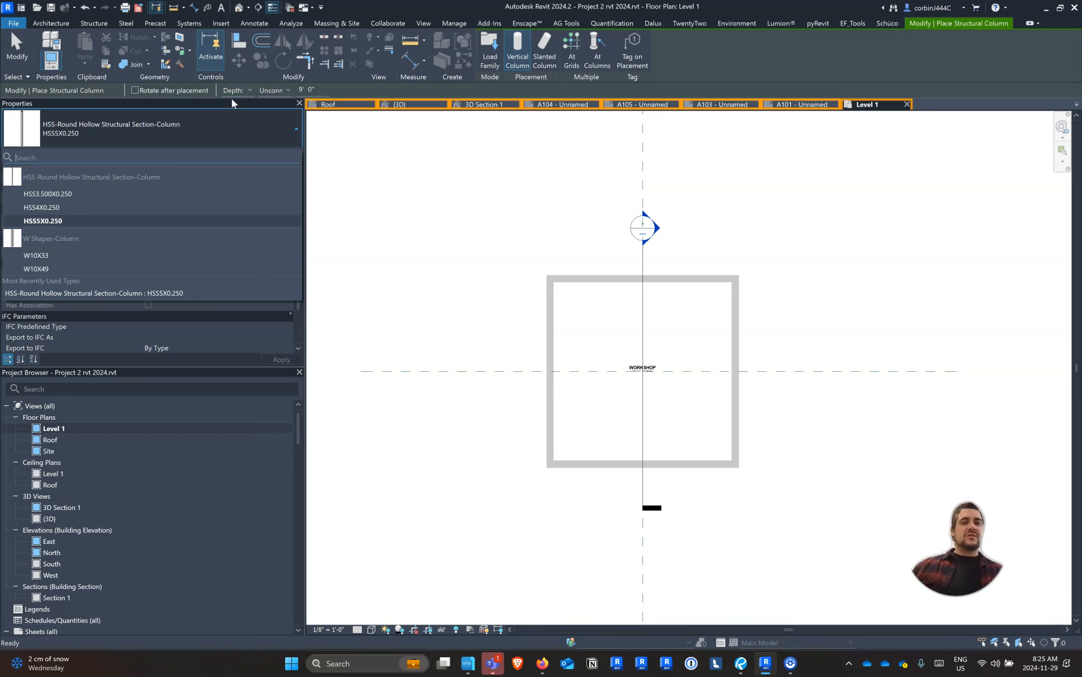
left_click(236, 93)
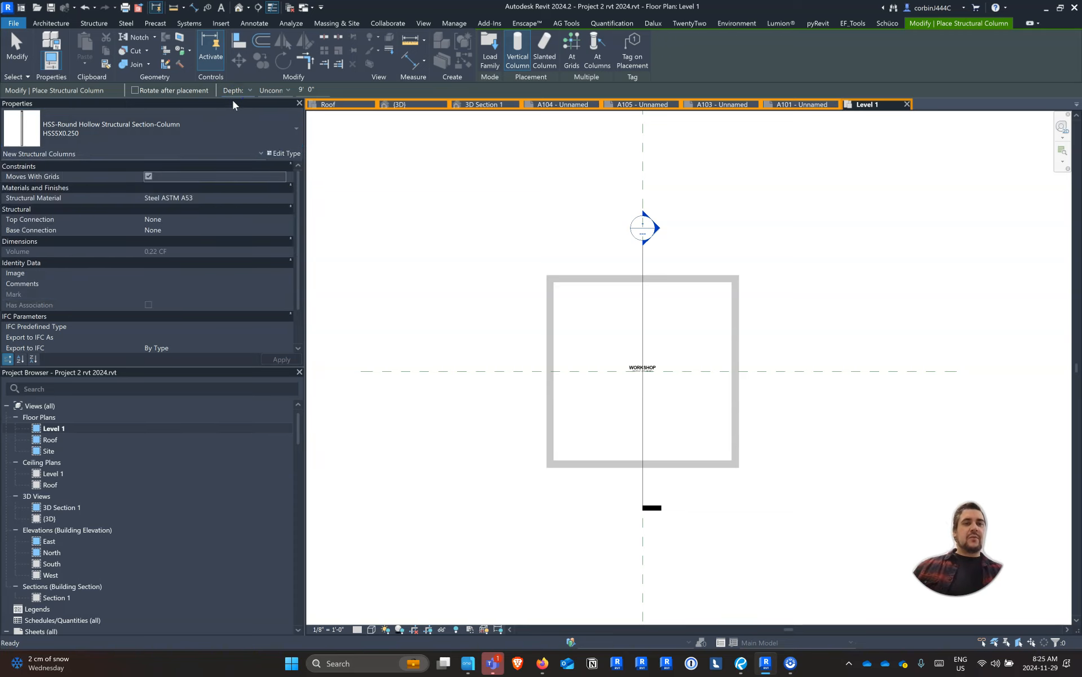
left_click(233, 111)
left_click(270, 90)
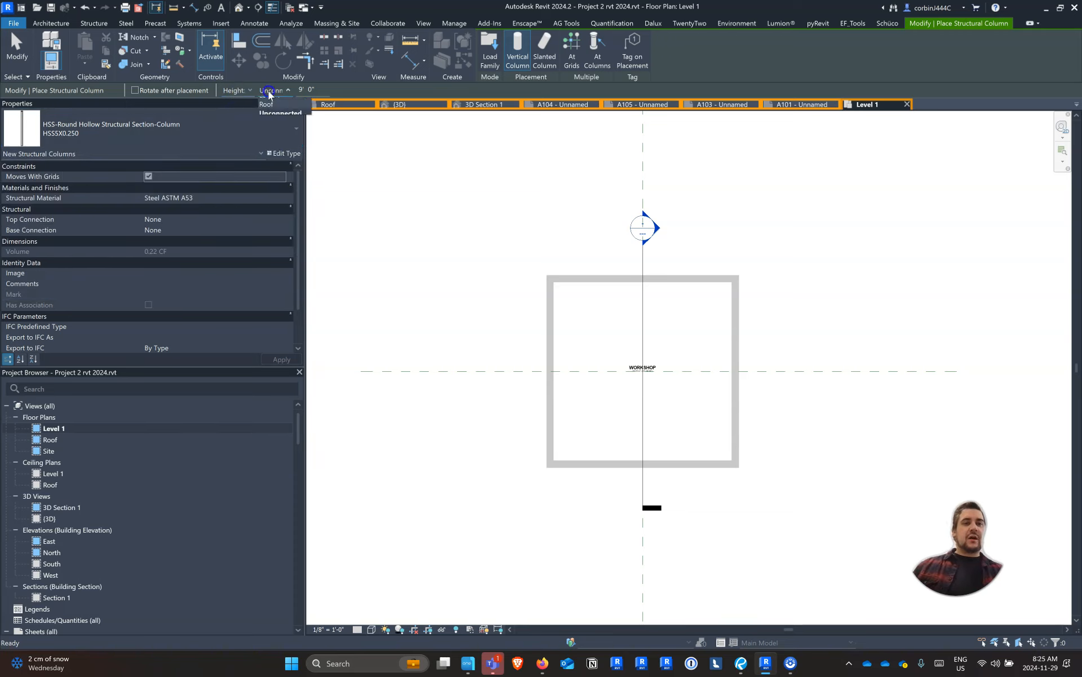
left_click(267, 110)
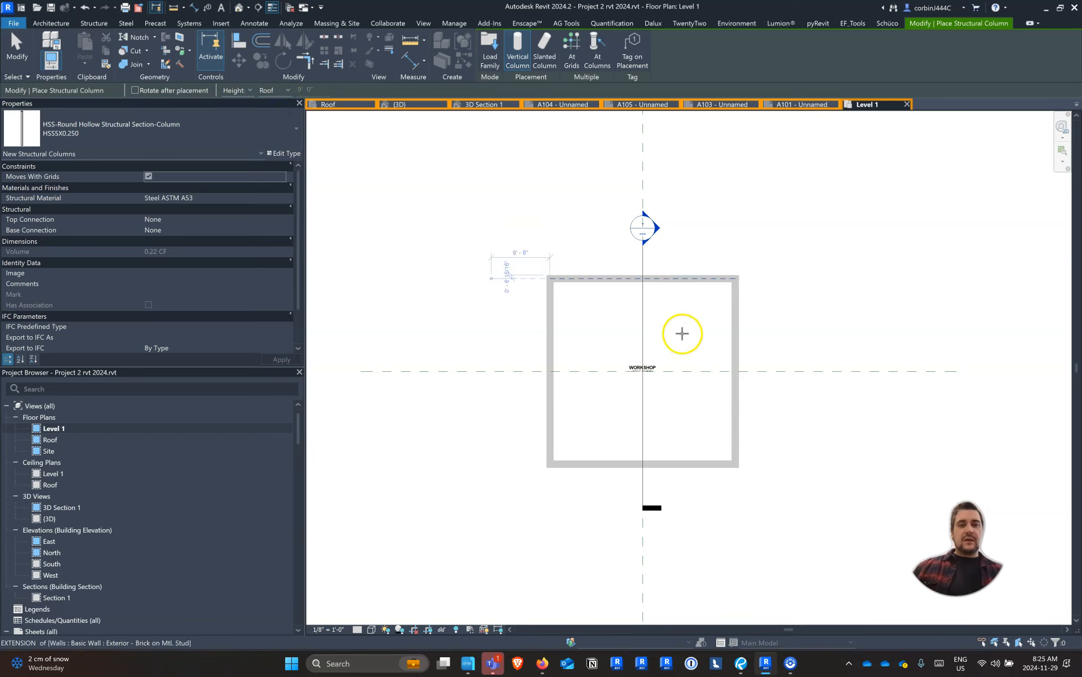
Place HSS5X0.250 columns at both corners and the midpoint of the workshop's north wall, on the wall centreline
scroll(571, 267, "up", 1)
scroll(567, 271, "up", 2)
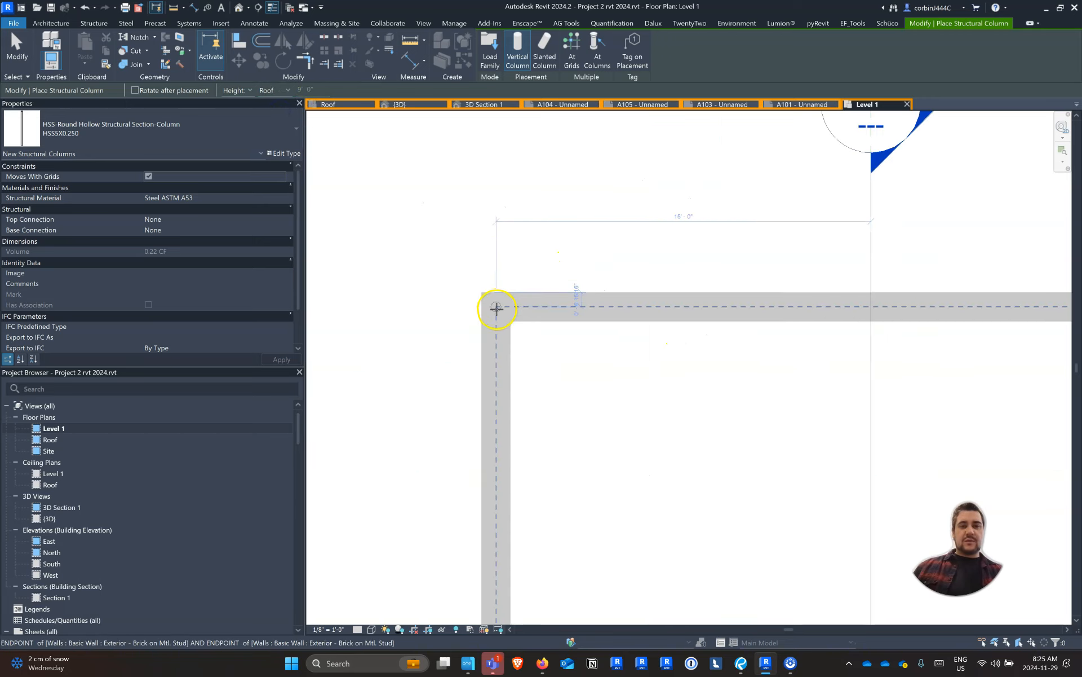
left_click(497, 309)
scroll(428, 318, "down", 3)
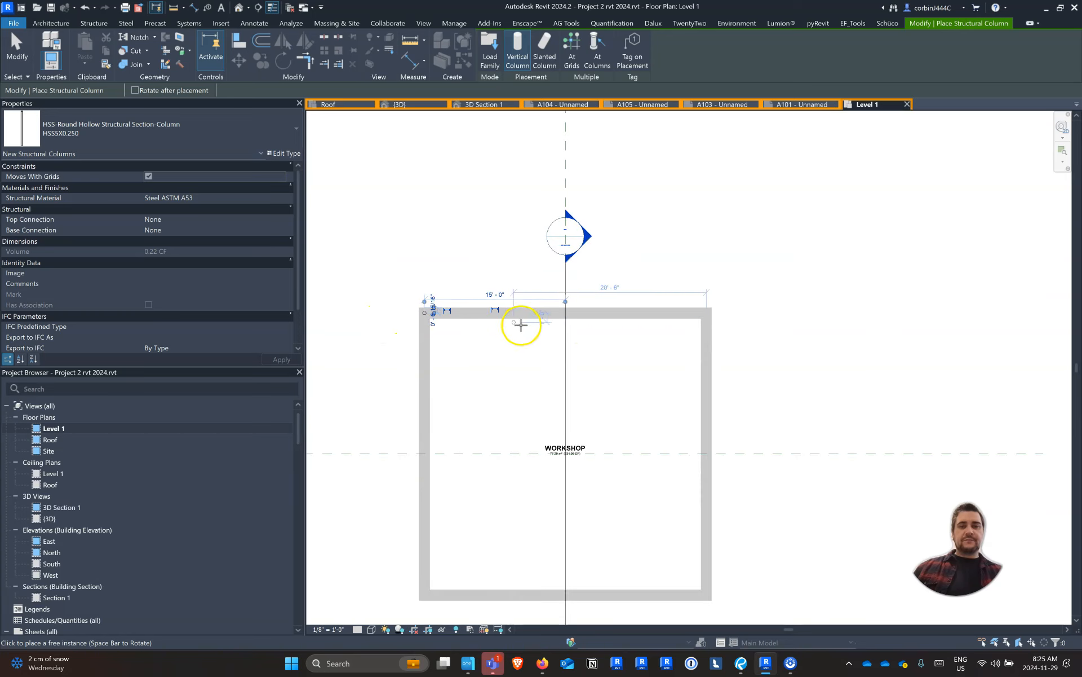
scroll(553, 315, "up", 2)
left_click(549, 303)
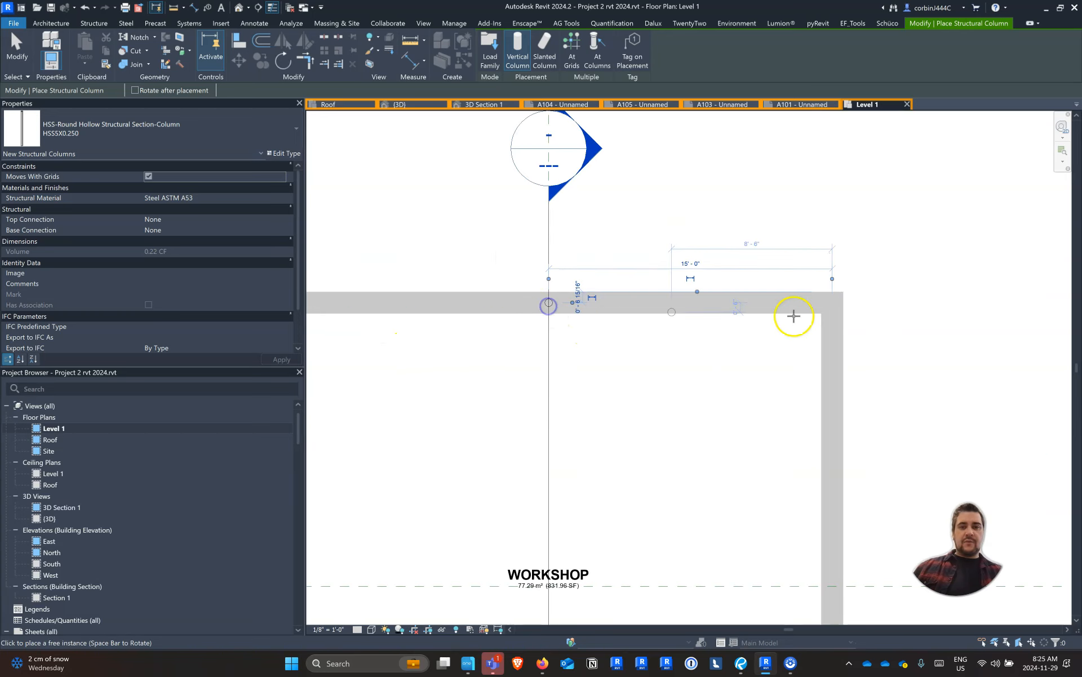
left_click(832, 312)
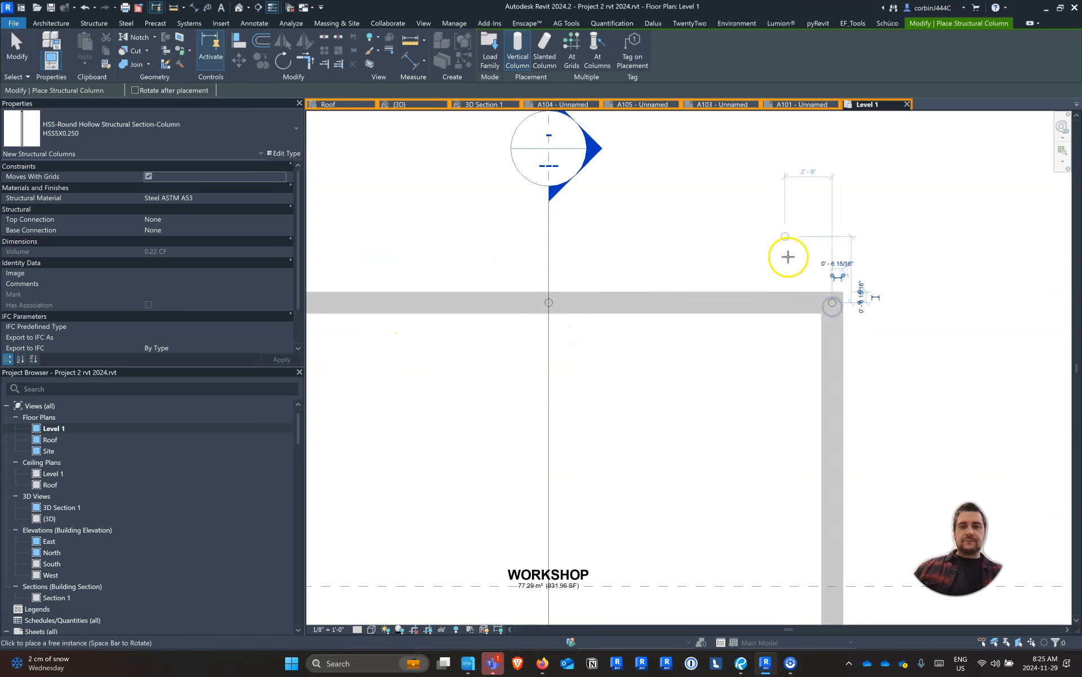
Place columns at the midpoint of the east wall, the centre of the workshop and the midpoint of the west wall
scroll(788, 256, "down", 3)
scroll(794, 365, "up", 3)
left_click(805, 334)
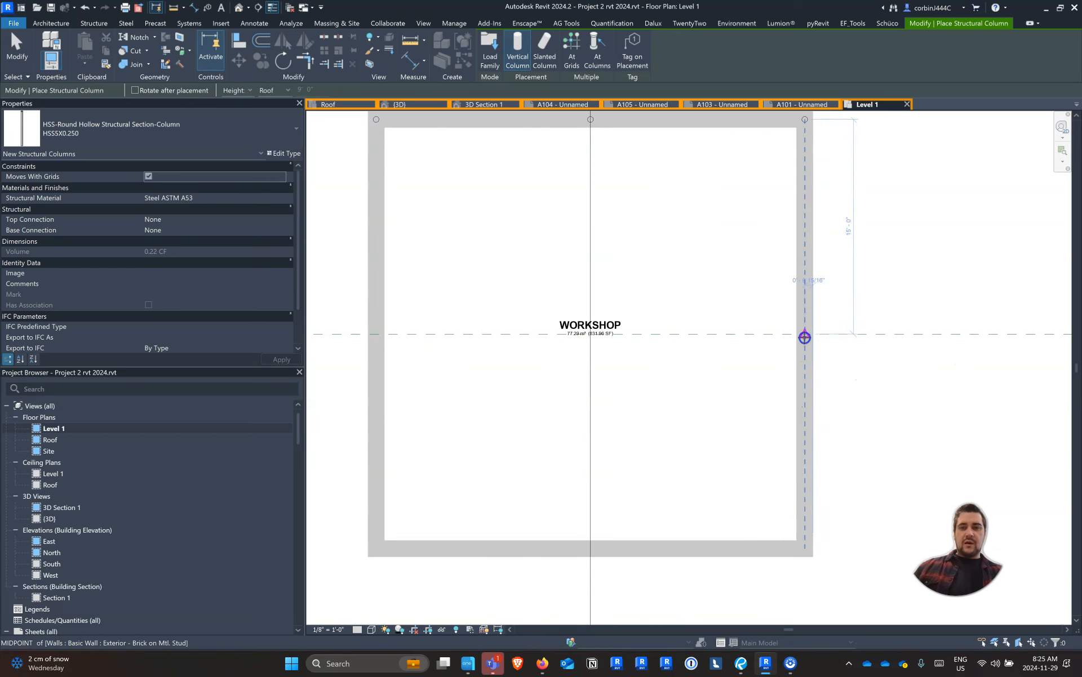
left_click(591, 335)
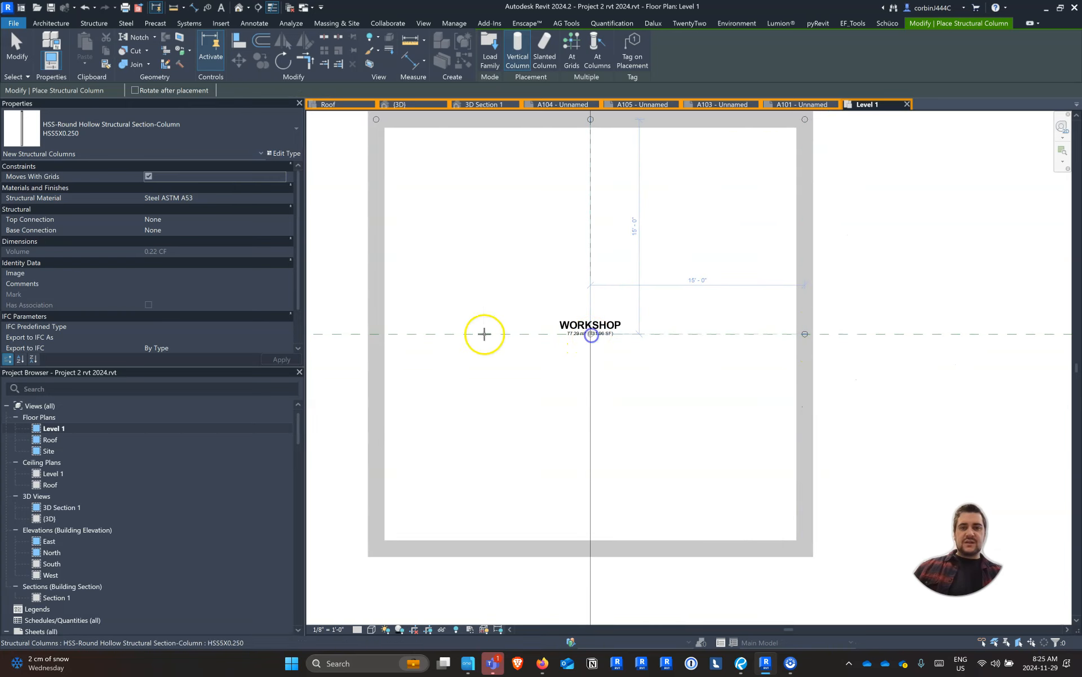
left_click(379, 334)
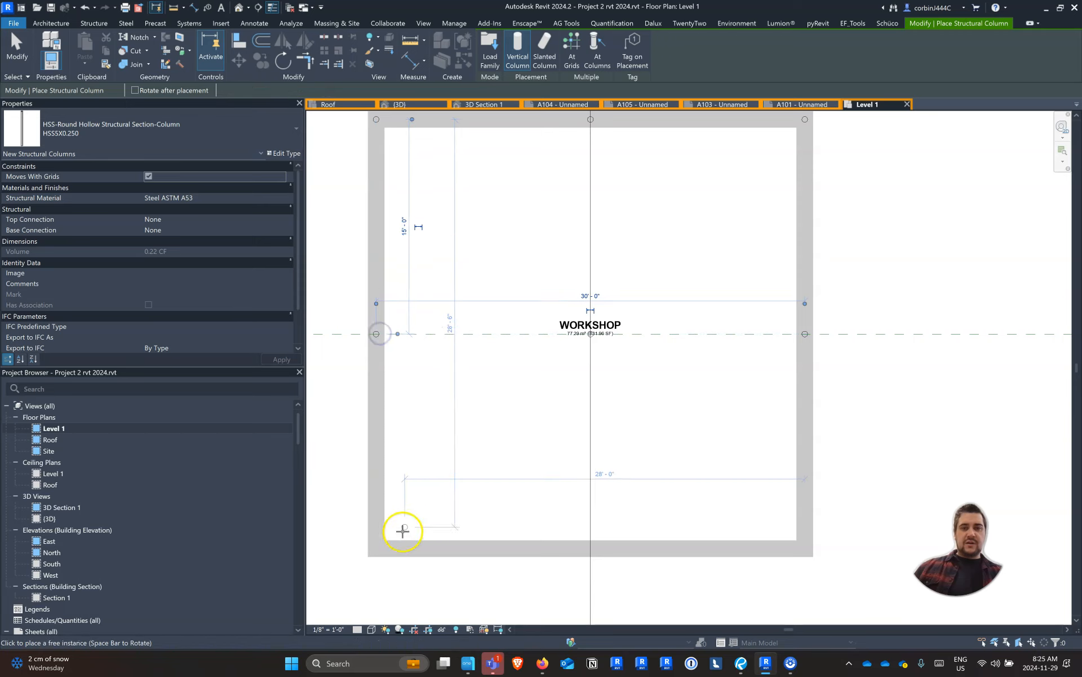
Place columns at both corners and the midpoint of the south wall, and end column placement
left_click(379, 548)
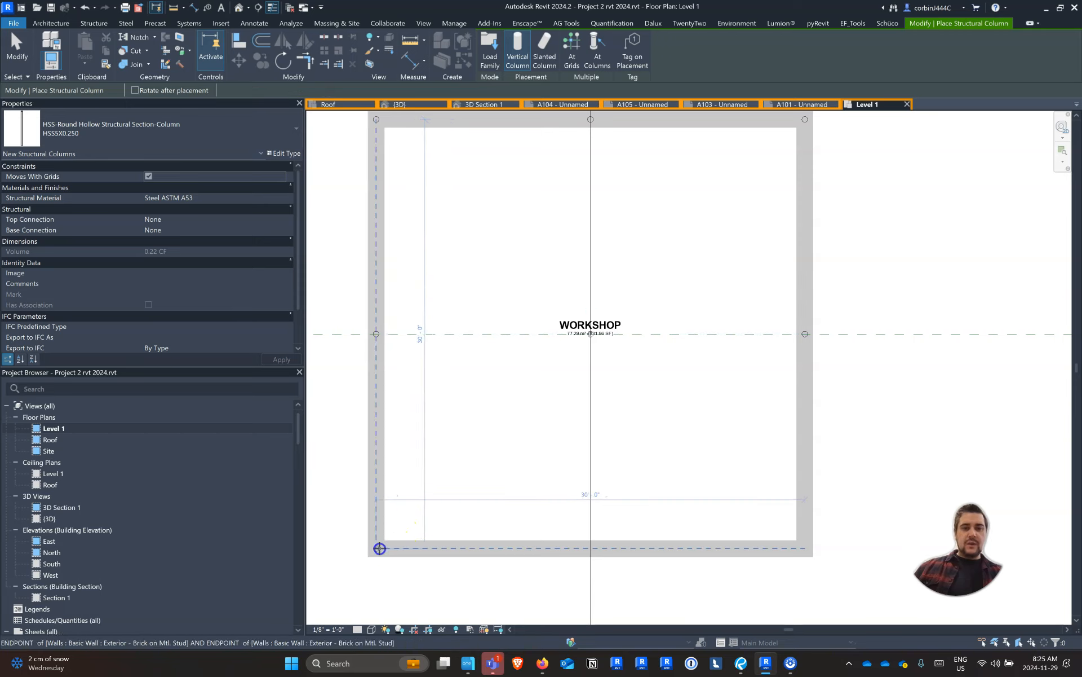
left_click(592, 548)
left_click(805, 547)
left_click(676, 488)
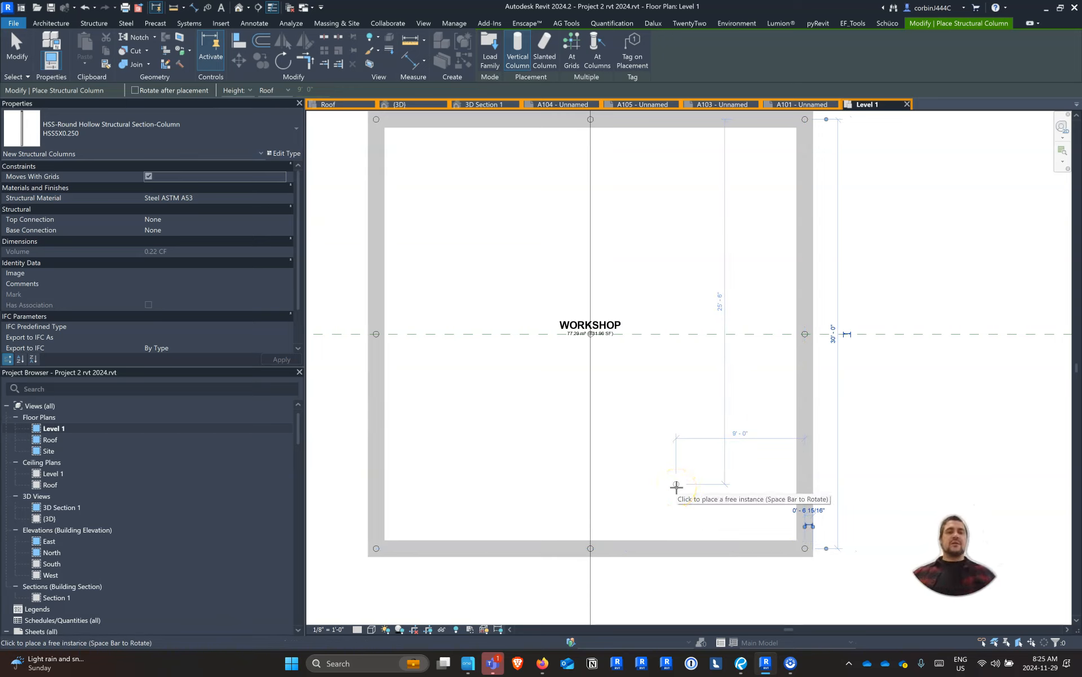
key("Escape")
key("Escape")
scroll(468, 367, "down", 3)
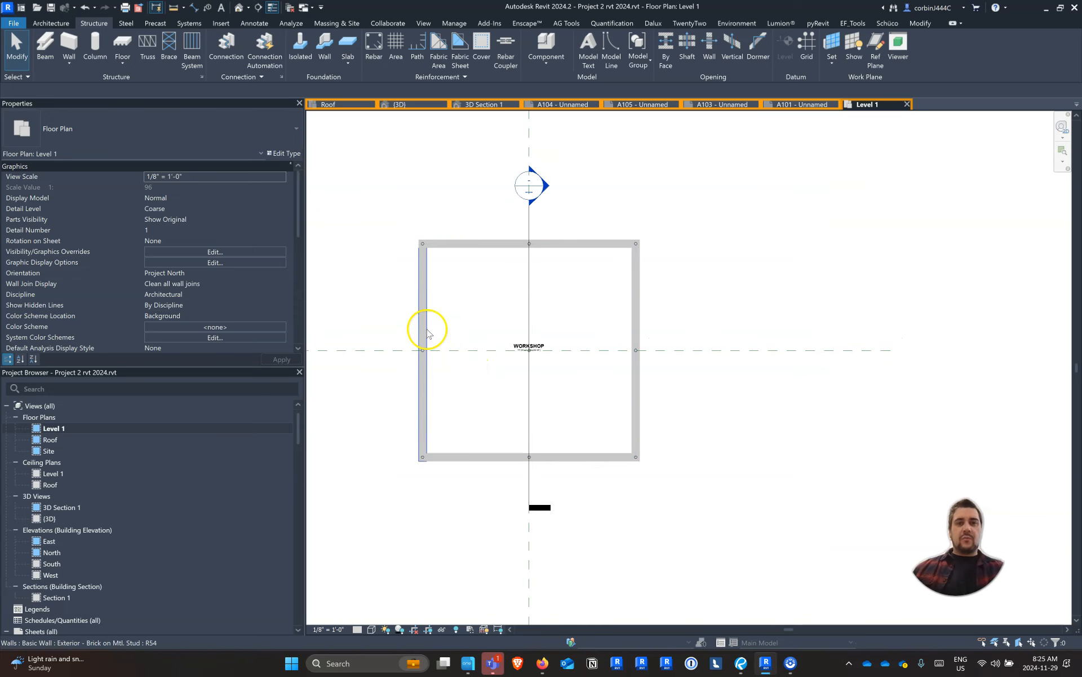
Open the default 3D view and temporarily hide the workshop's connected chain of four exterior brick walls
left_click(408, 106)
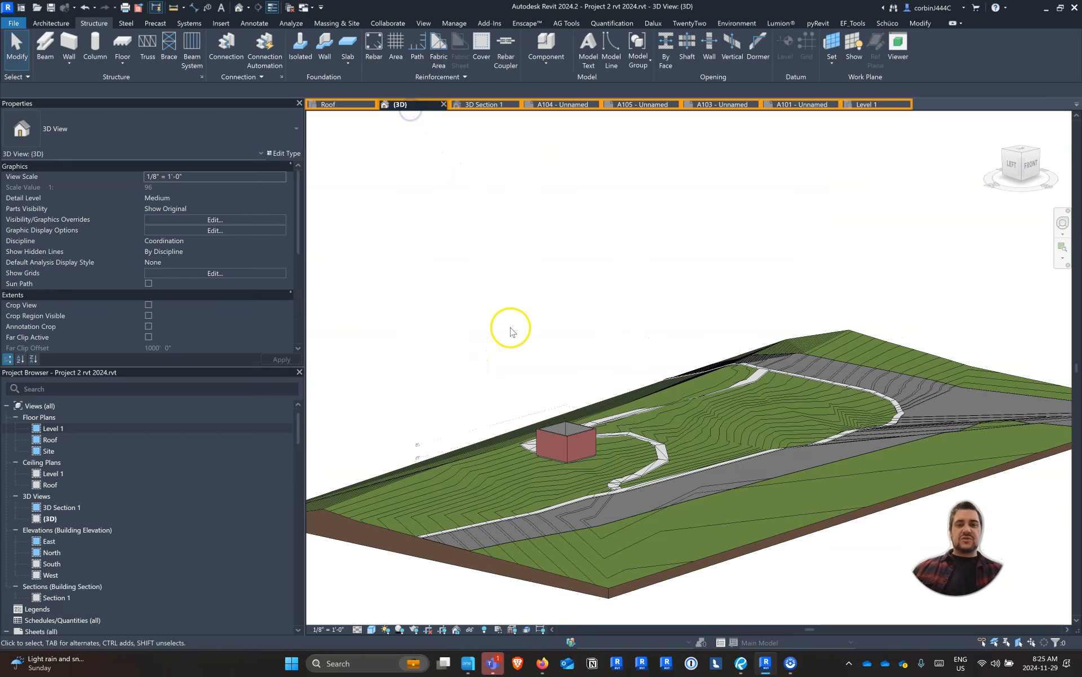
scroll(561, 350, "up", 6)
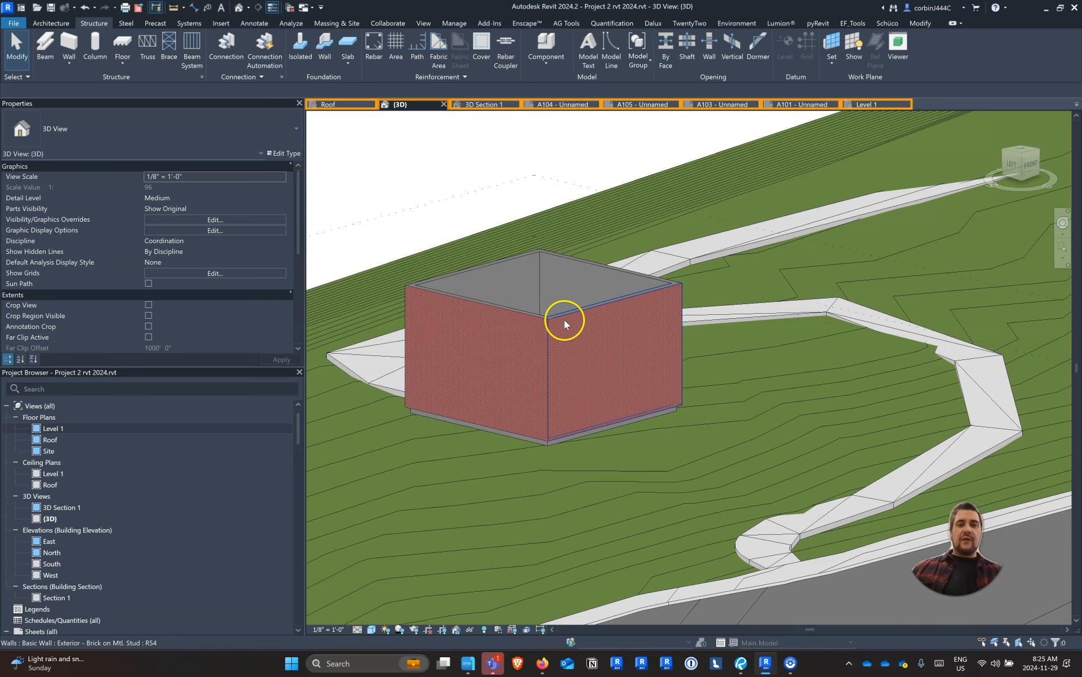
key("Tab")
left_click(566, 318)
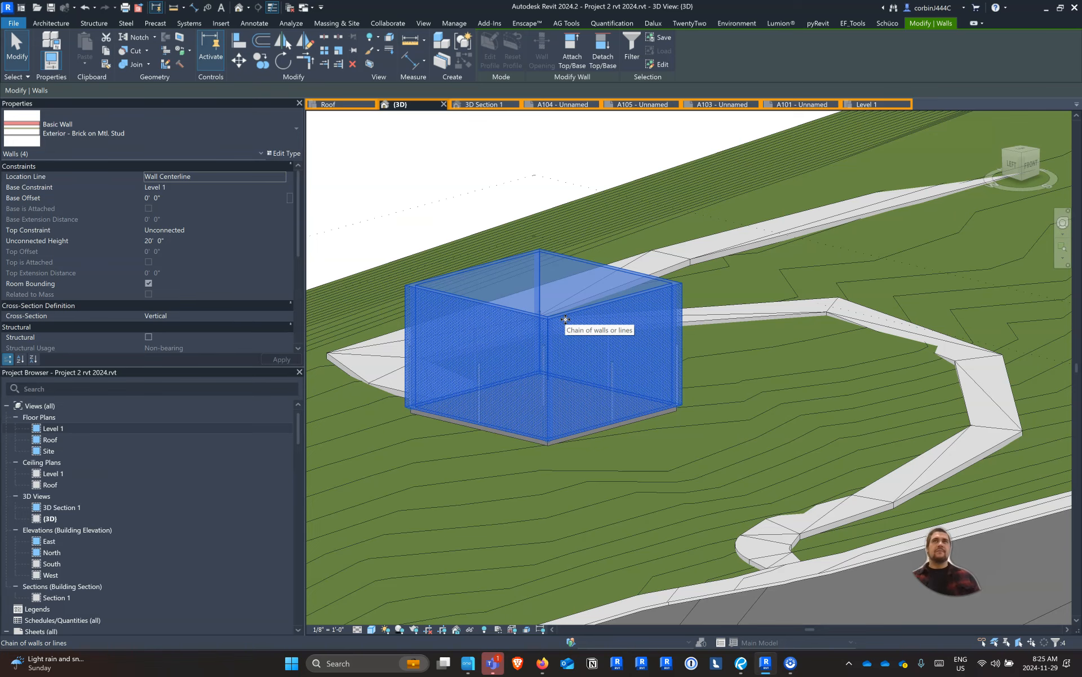
key("h")
key("h")
Select all nine HSS5X0.250 columns in the 3D view and set their base offset to -10' 0"
middle_click_drag(572, 388, 715, 353, "shift")
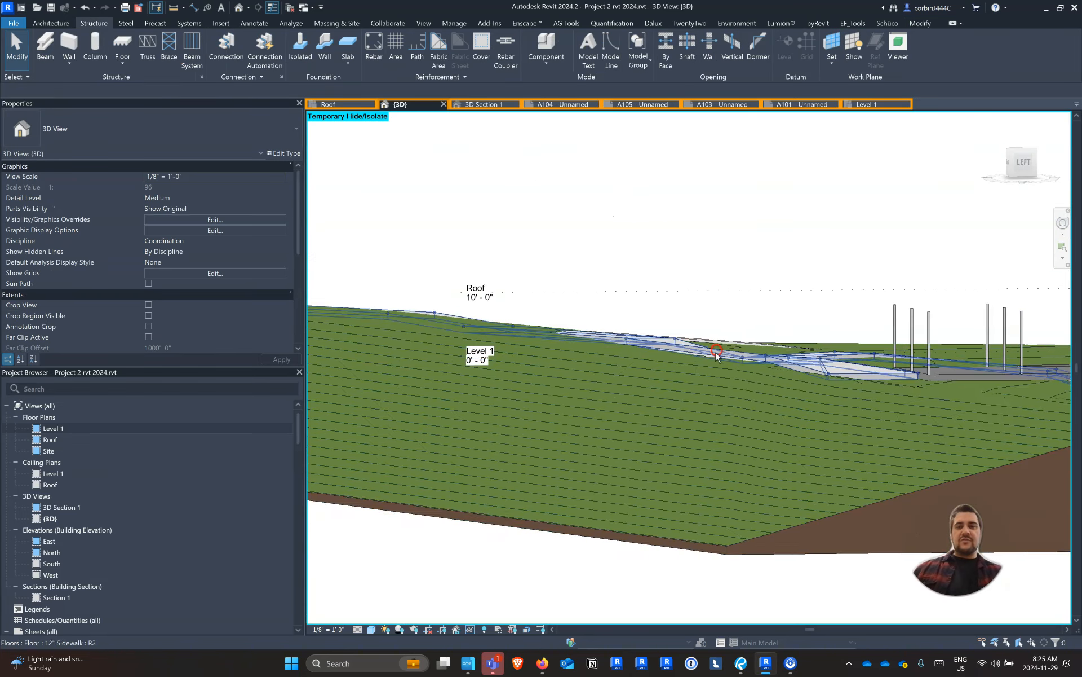
scroll(670, 377, "down", 3)
scroll(816, 367, "up", 2)
scroll(762, 383, "up", 3)
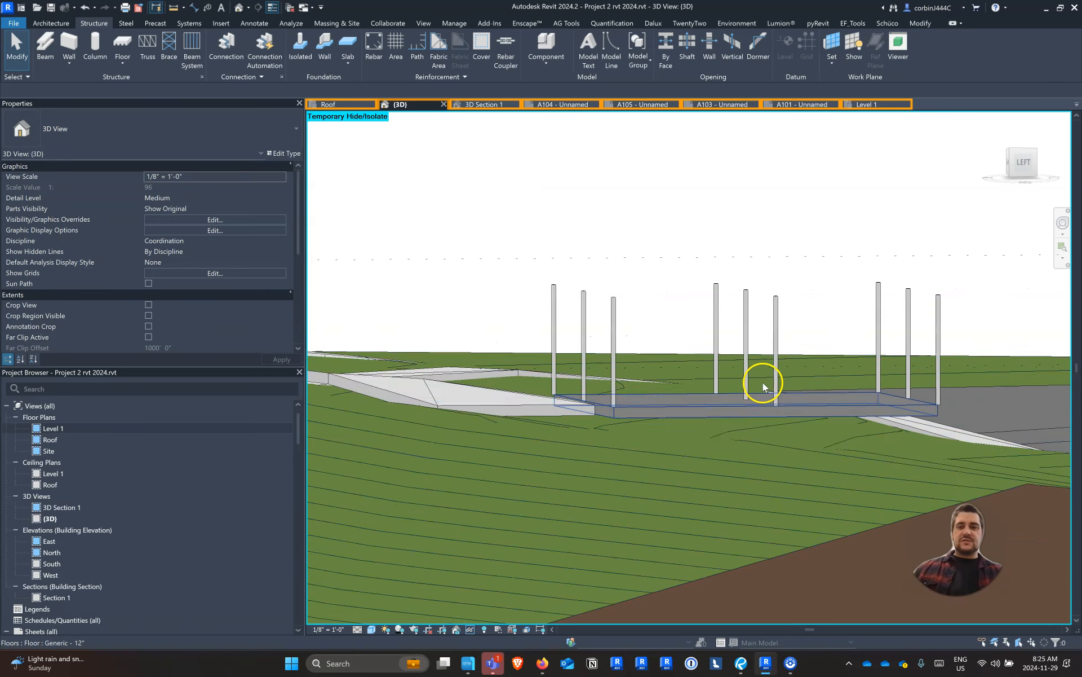
left_click(772, 330)
middle_click_drag(789, 314, 992, 357, "shift")
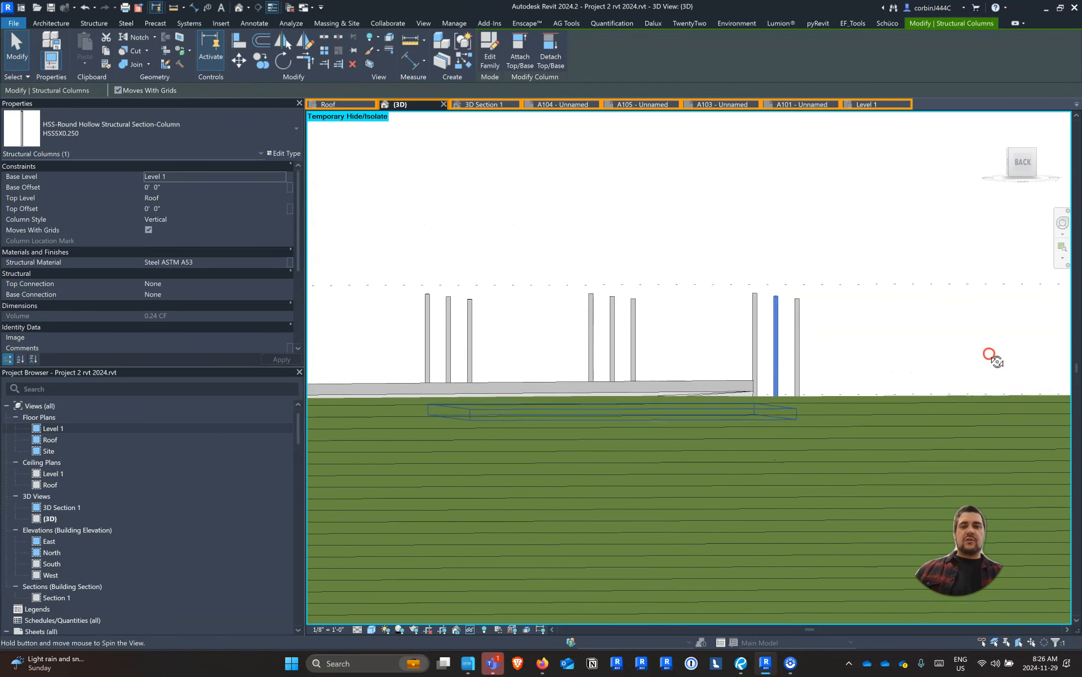
left_click_drag(866, 309, 361, 348)
middle_click_drag(897, 323, 737, 406, "shift")
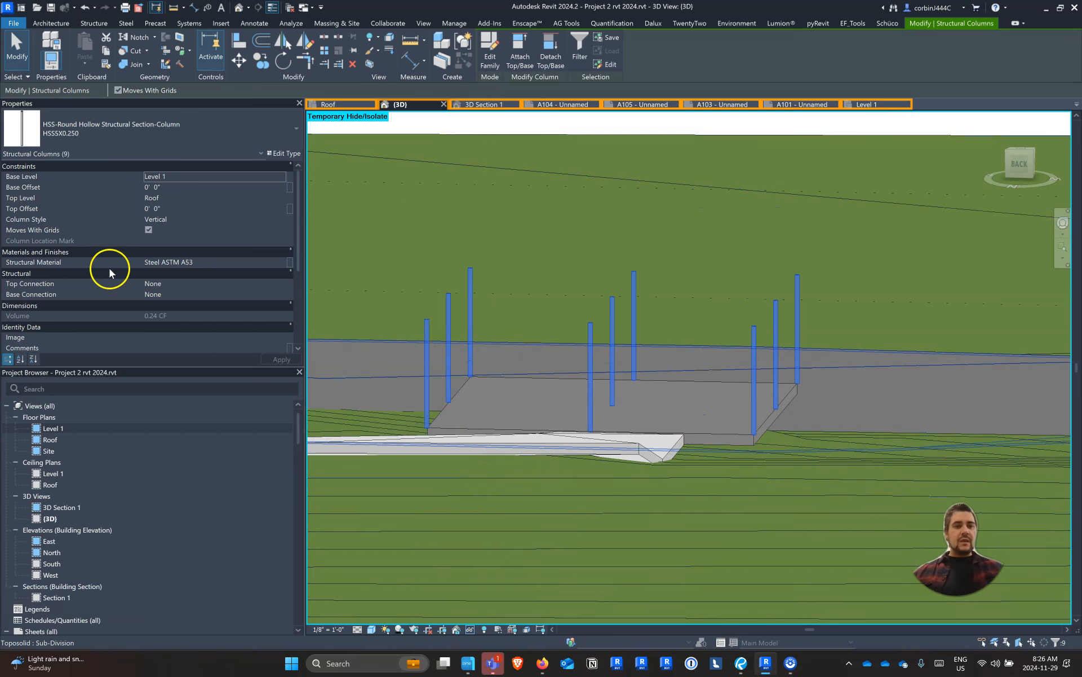
left_click(190, 188)
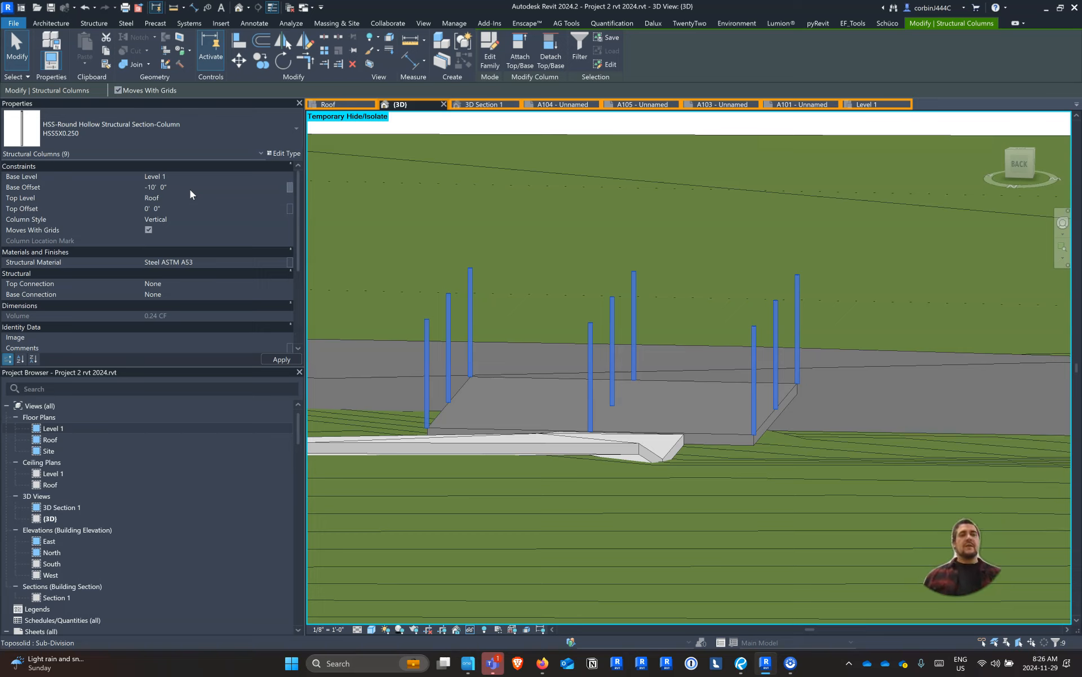
left_click(195, 209)
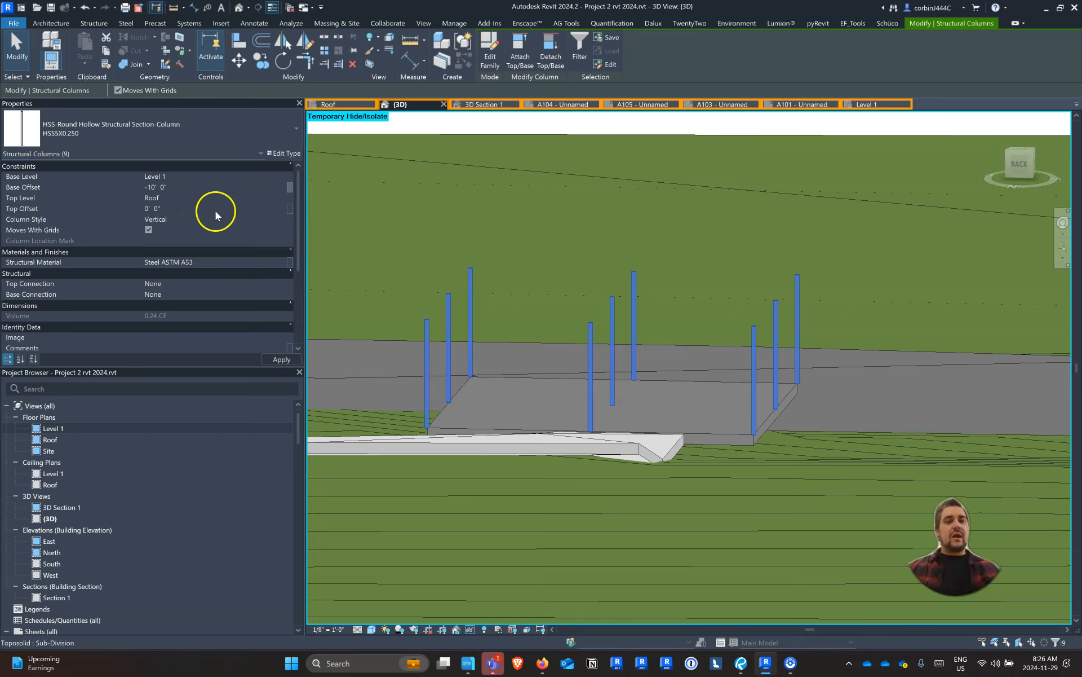
Set the top level of the nine selected columns to Level 1
left_click(279, 201)
left_click(281, 199)
left_click(194, 208)
middle_click_drag(929, 458, 559, 478, "shift")
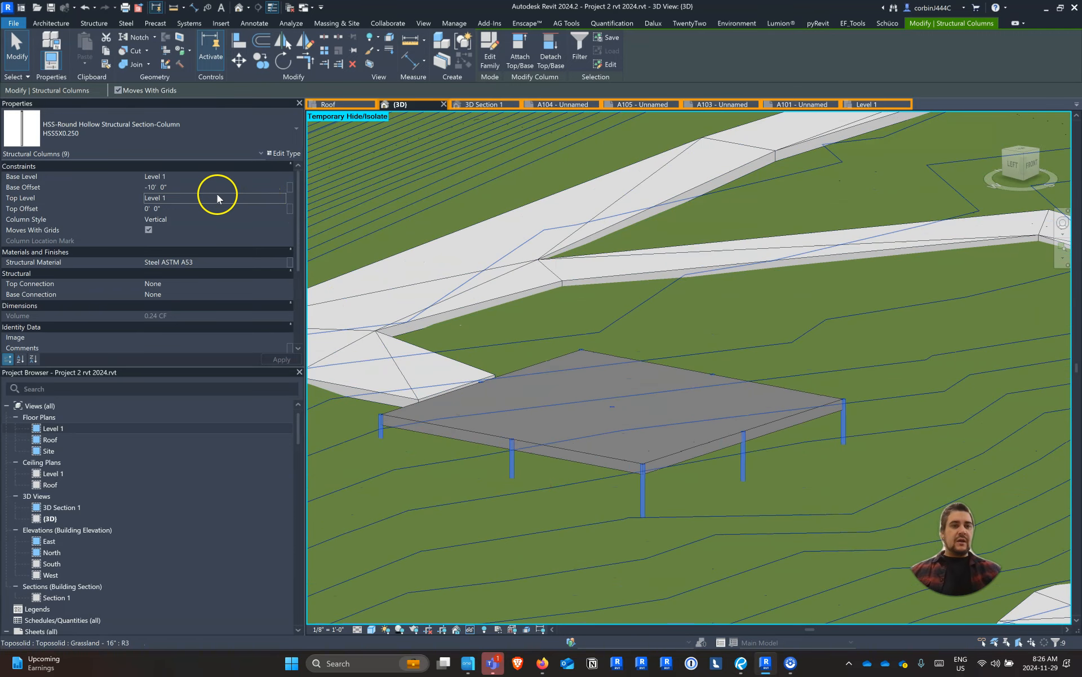
Set the selected columns' top offset to -1' 0" and check them beneath the floor slab in the 3D Section 1 view
left_click(203, 209)
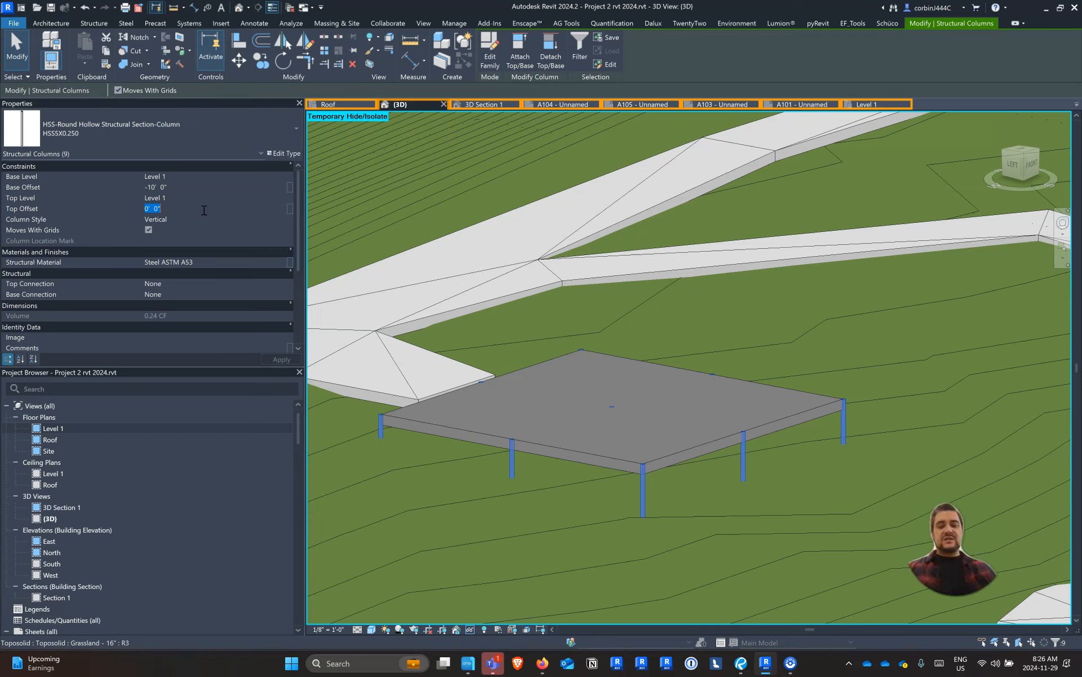
type("-1")
key("Return")
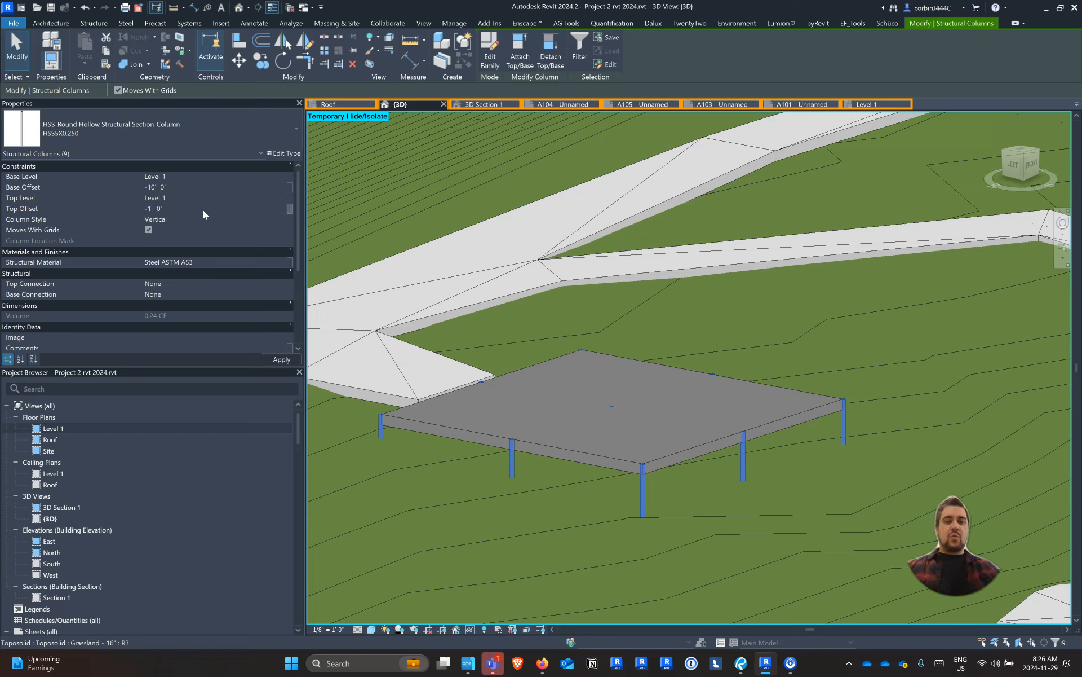
middle_click_drag(664, 394, 699, 465, "shift")
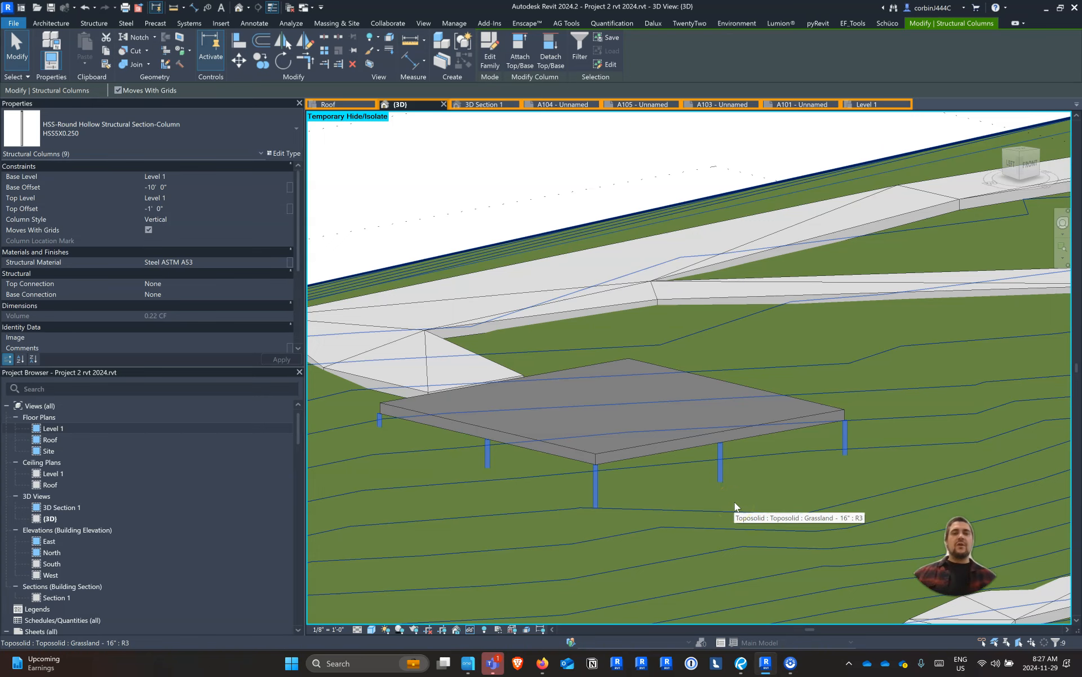
left_click(467, 105)
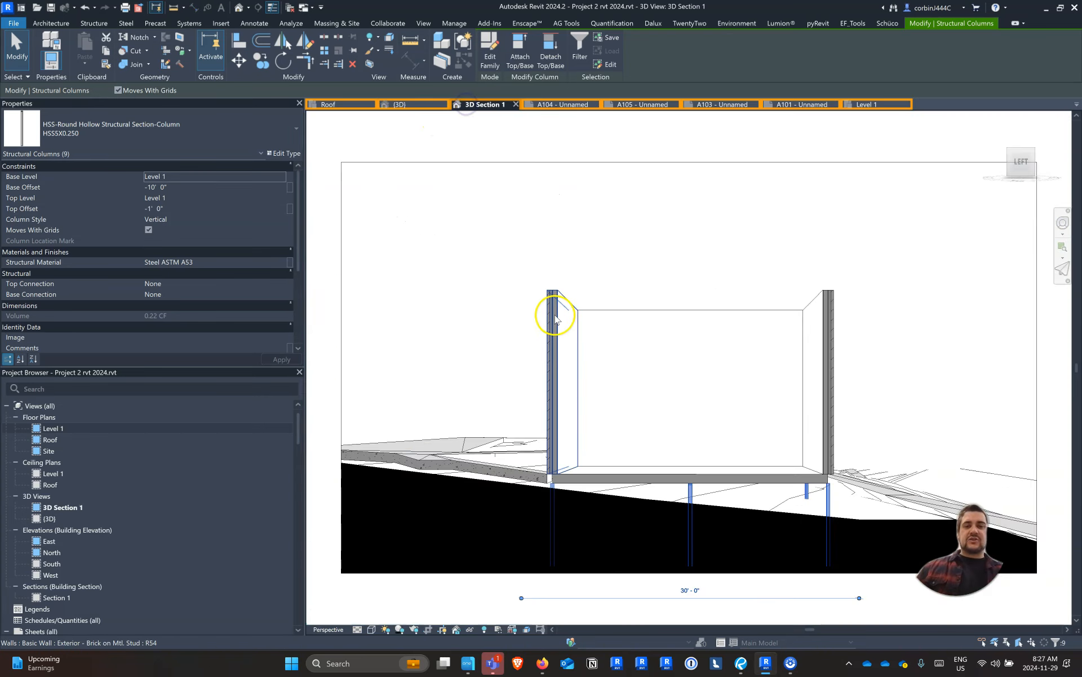
left_click(897, 337)
scroll(861, 348, "down", 4)
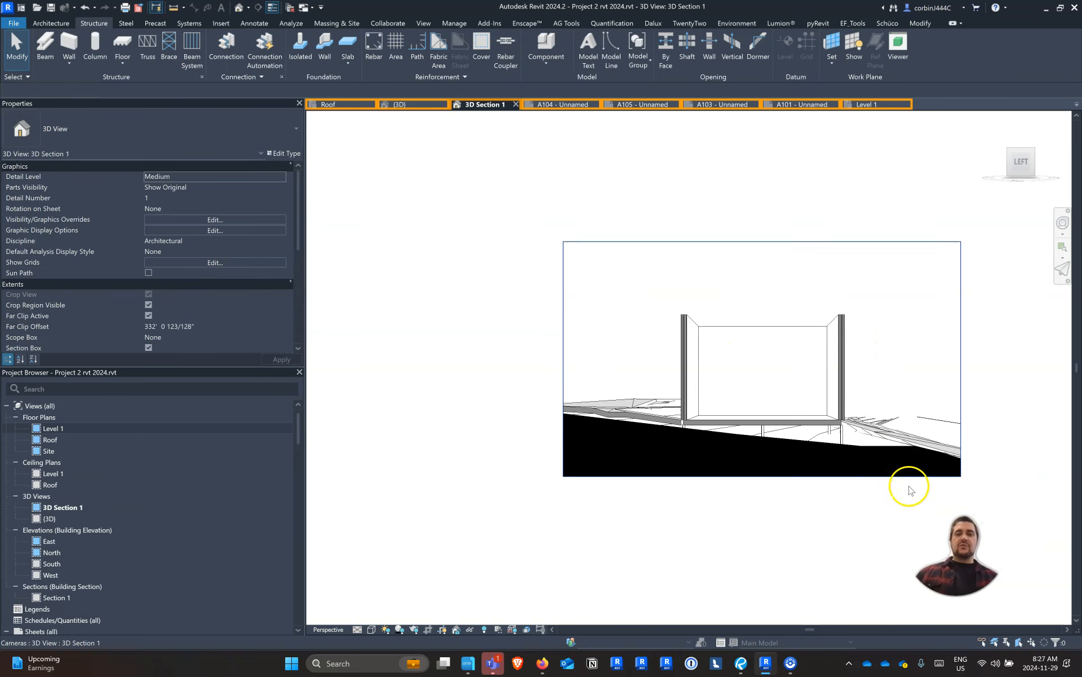
scroll(918, 497, "up", 3)
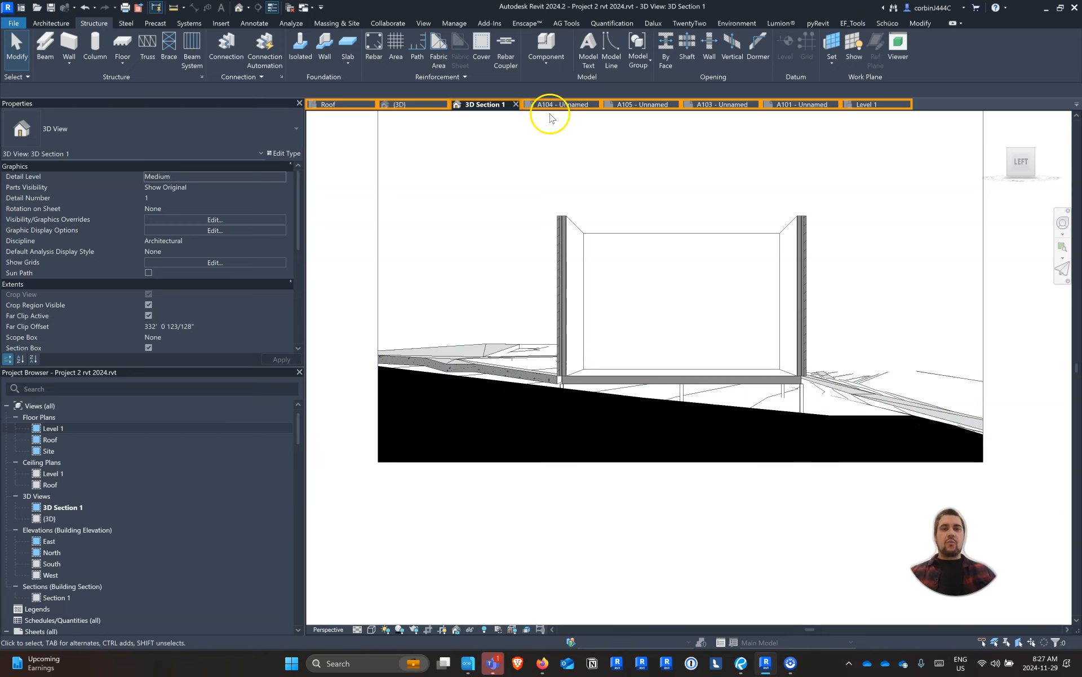
Return to the 3D view and create new structural plan views for Level 1 and Roof
left_click(403, 106)
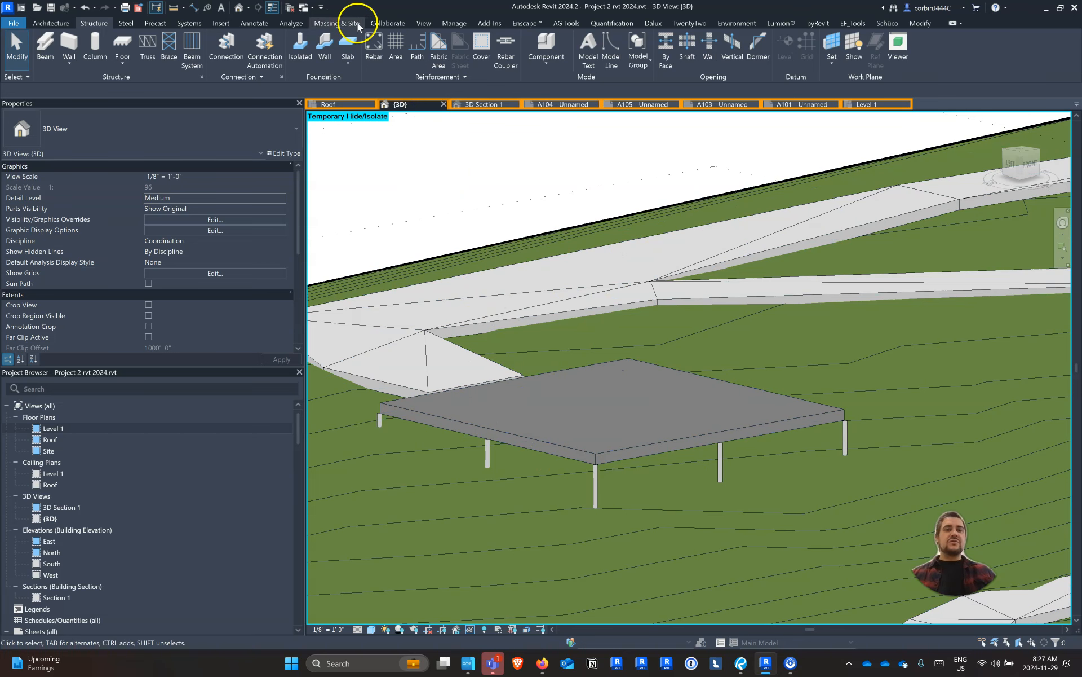
left_click(425, 22)
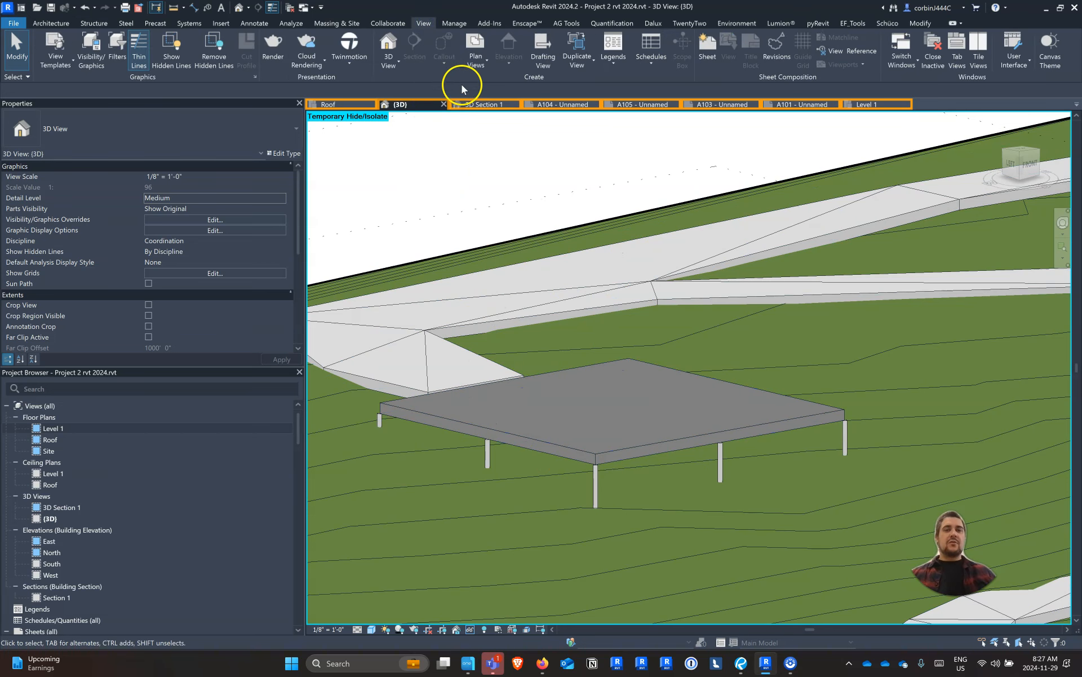
left_click(476, 66)
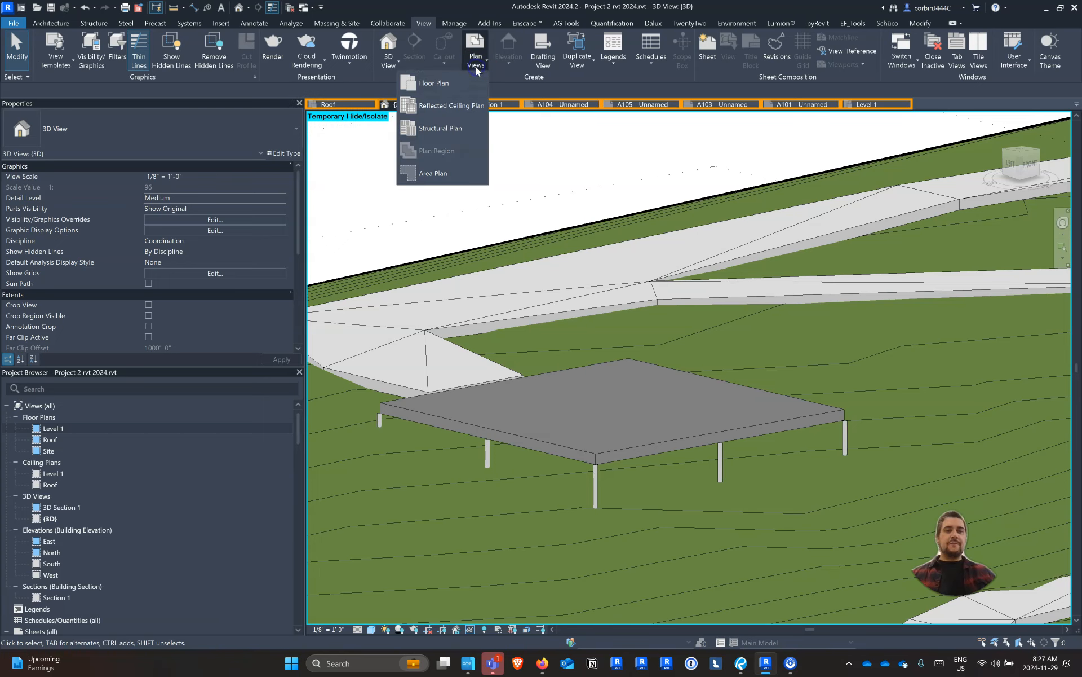
left_click(435, 129)
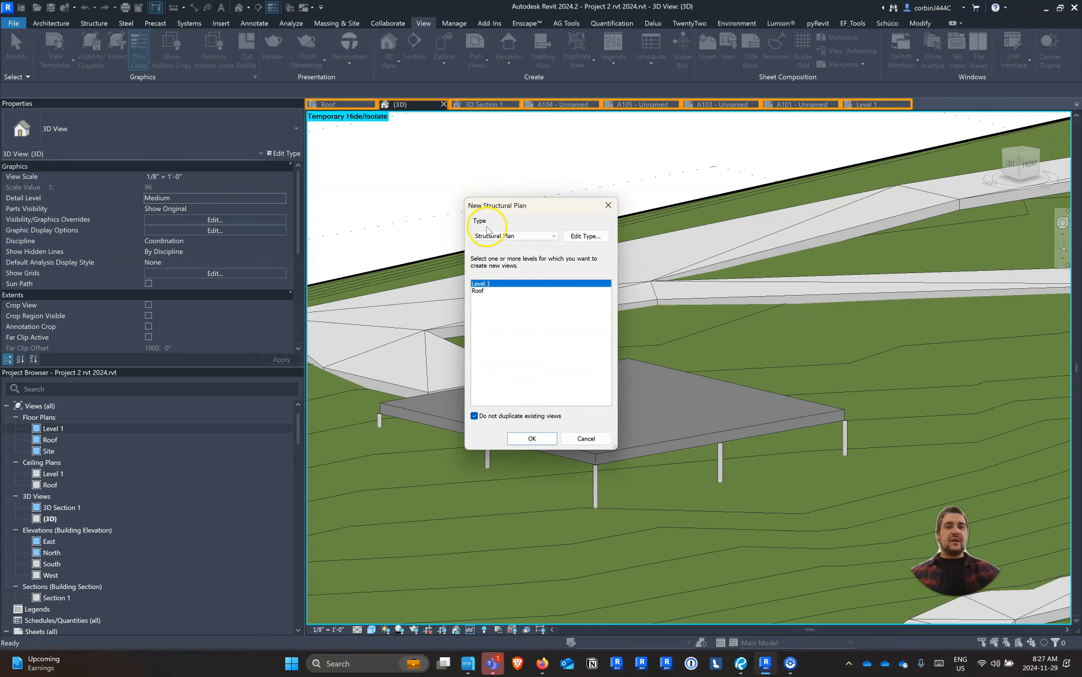
left_click(480, 290, "shift")
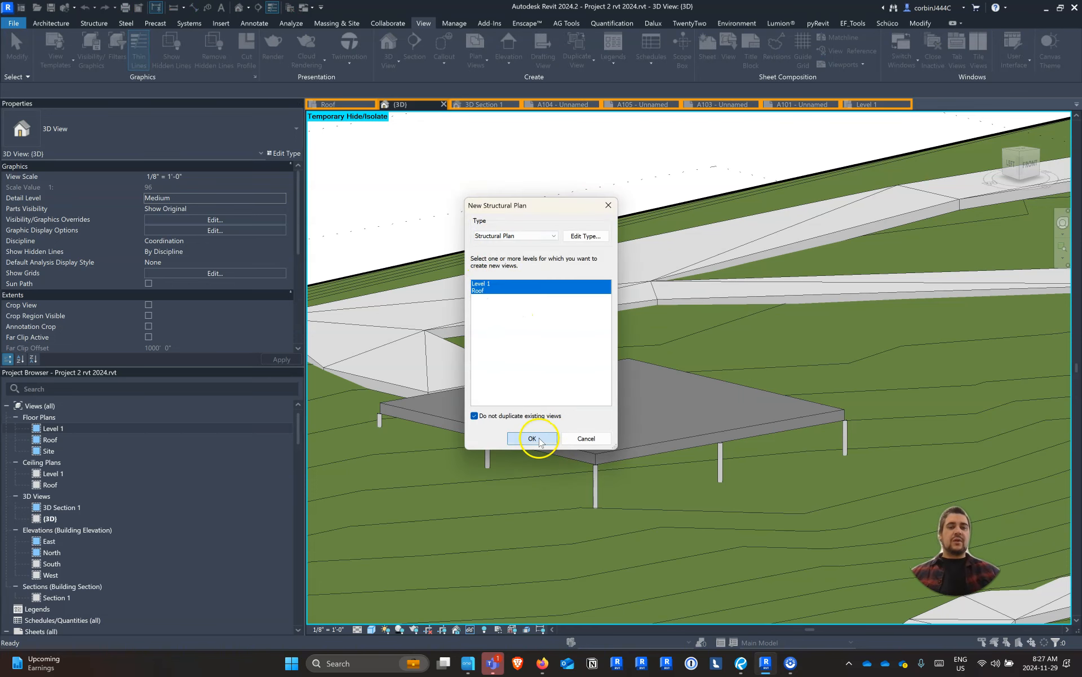
left_click(539, 438)
Collapse the floor plan list and open the Level 1 structural plan at the workshop
left_click(38, 436)
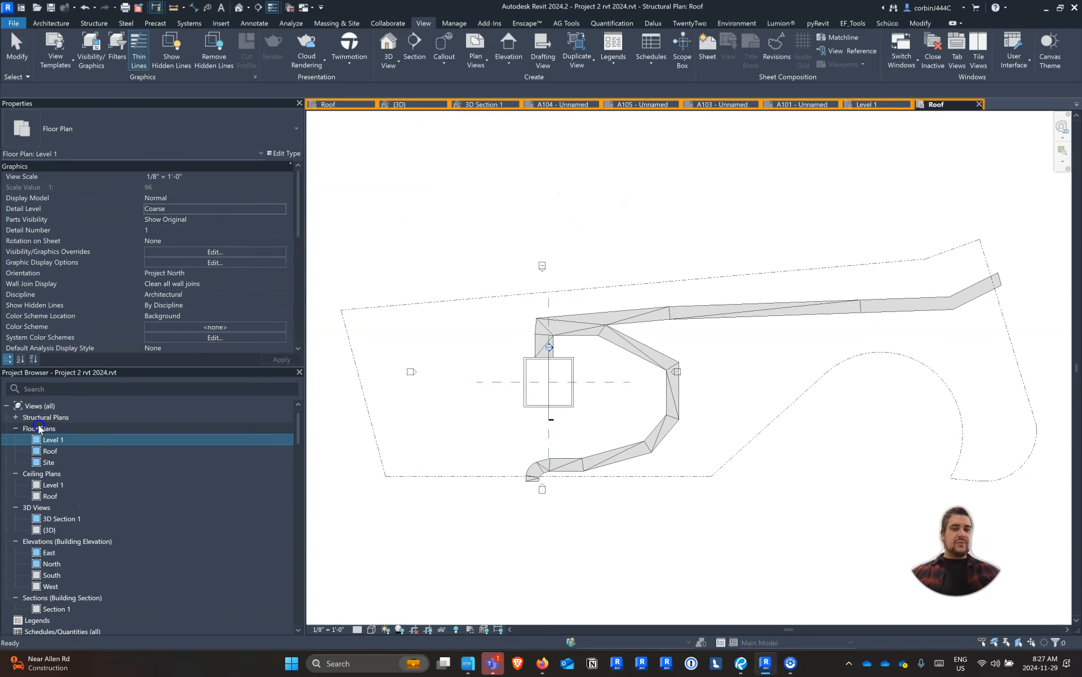
double_click(39, 426)
double_click(48, 417)
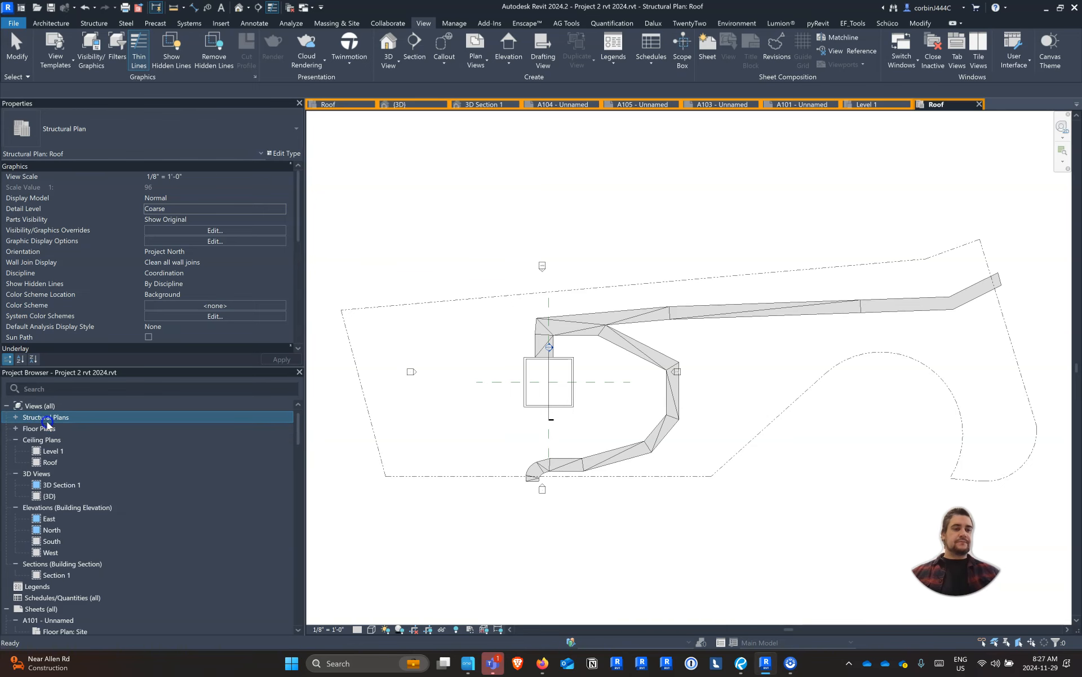
double_click(52, 428)
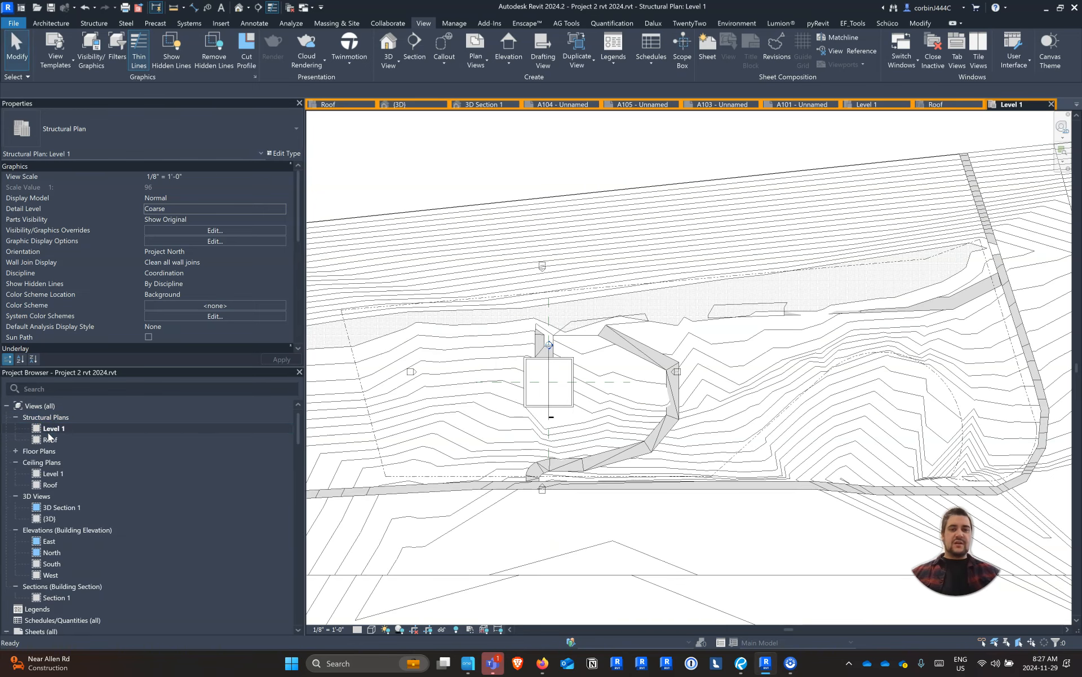
scroll(548, 391, "up", 3)
scroll(507, 363, "up", 4)
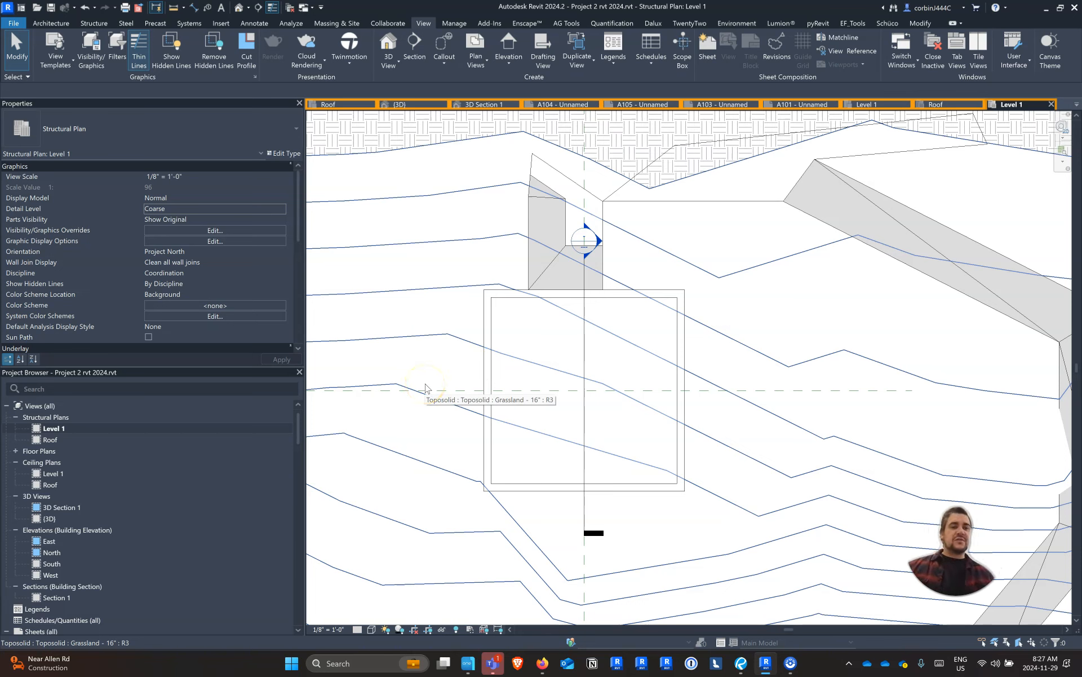
Check the view range offsets of the Level 1 structural plan without changing them
scroll(221, 251, "down", 5)
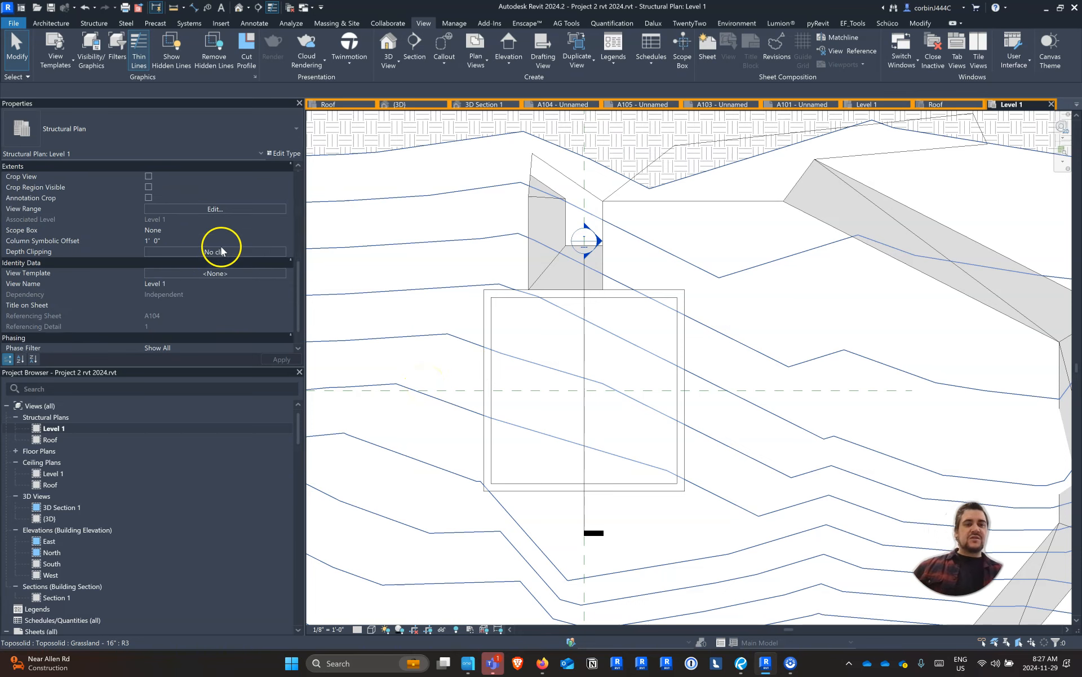
left_click(216, 208)
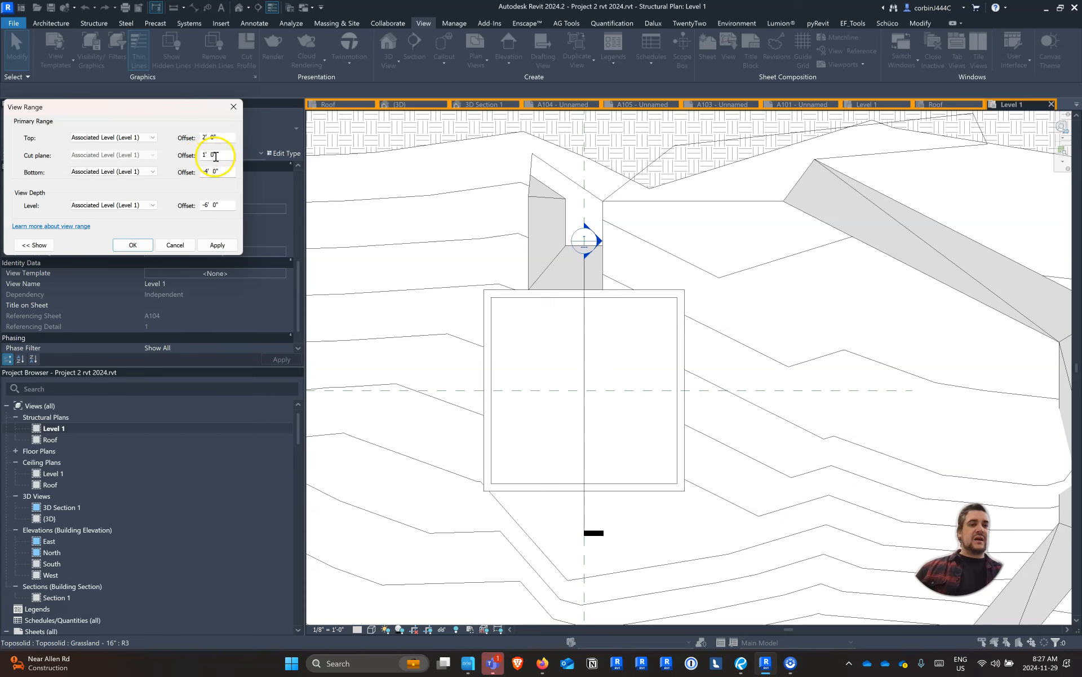
left_click(180, 246)
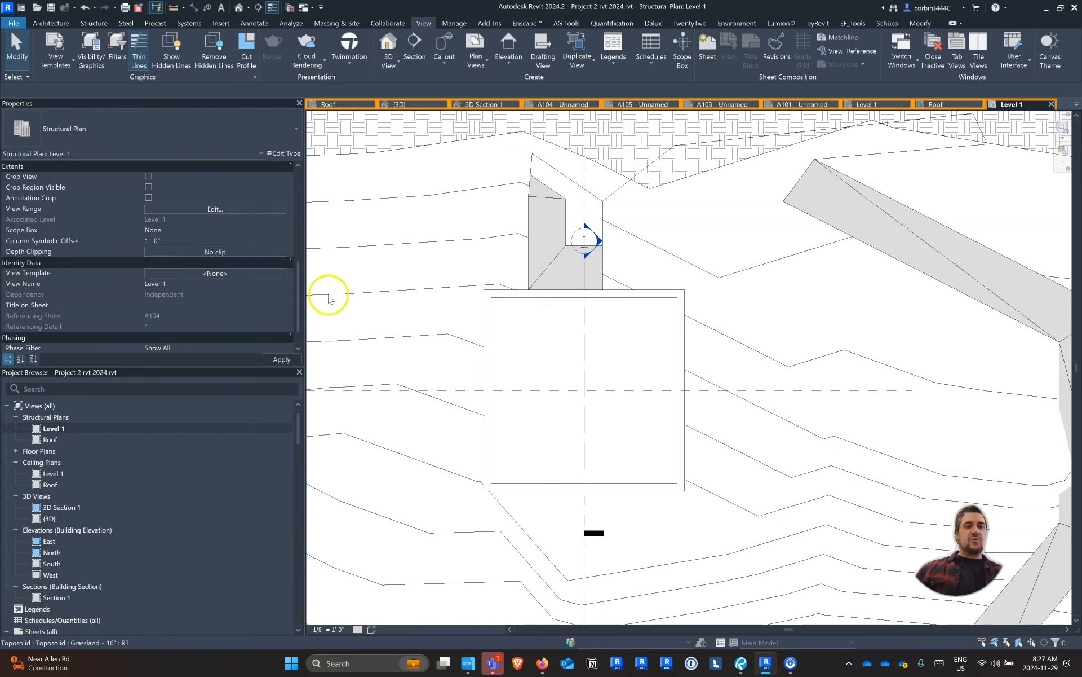
Override the surface transparency of floors and walls to 100 in the Level 1 structural plan's visibility graphics, exposing the columns
key("v")
key("g")
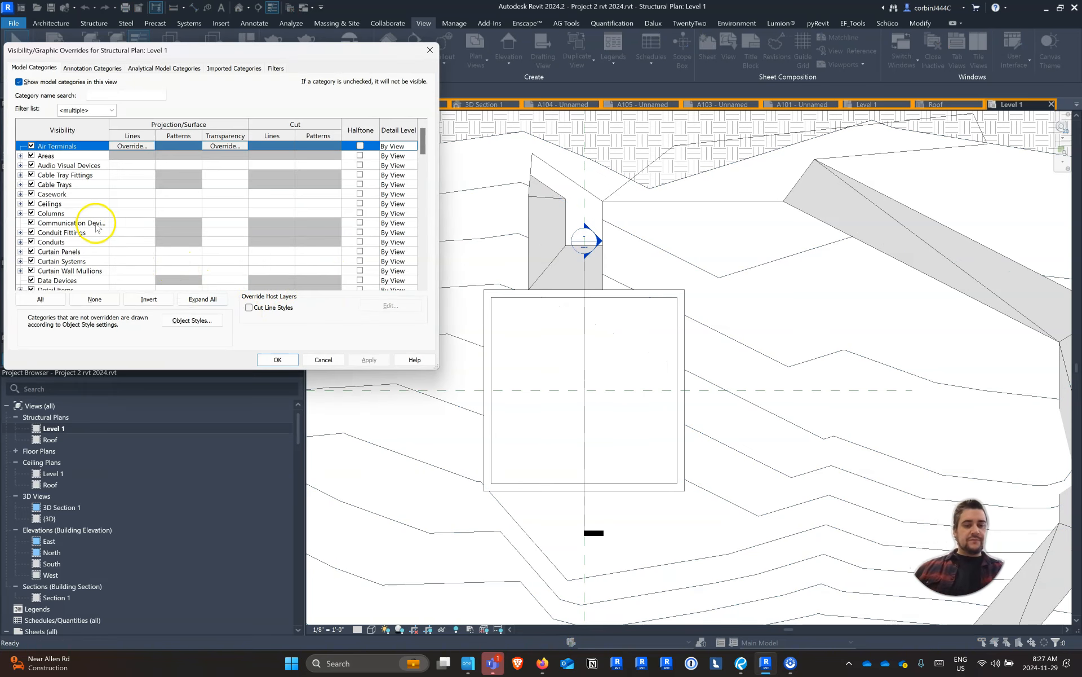
scroll(85, 237, "down", 6)
left_click(64, 242)
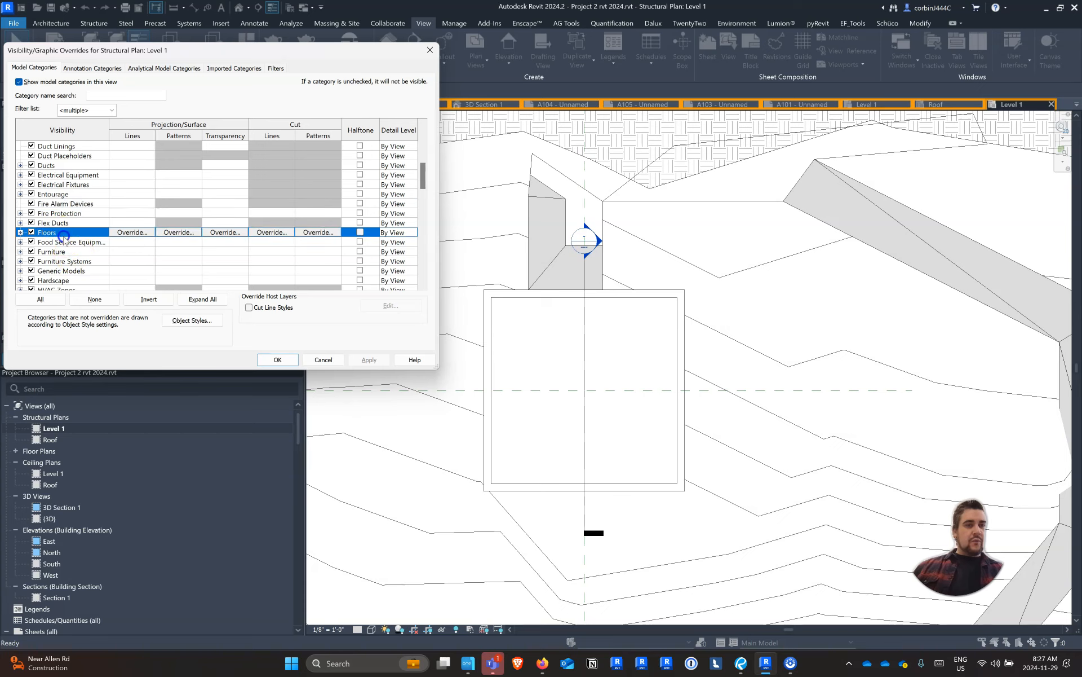
scroll(90, 256, "down", 3)
scroll(96, 262, "down", 12)
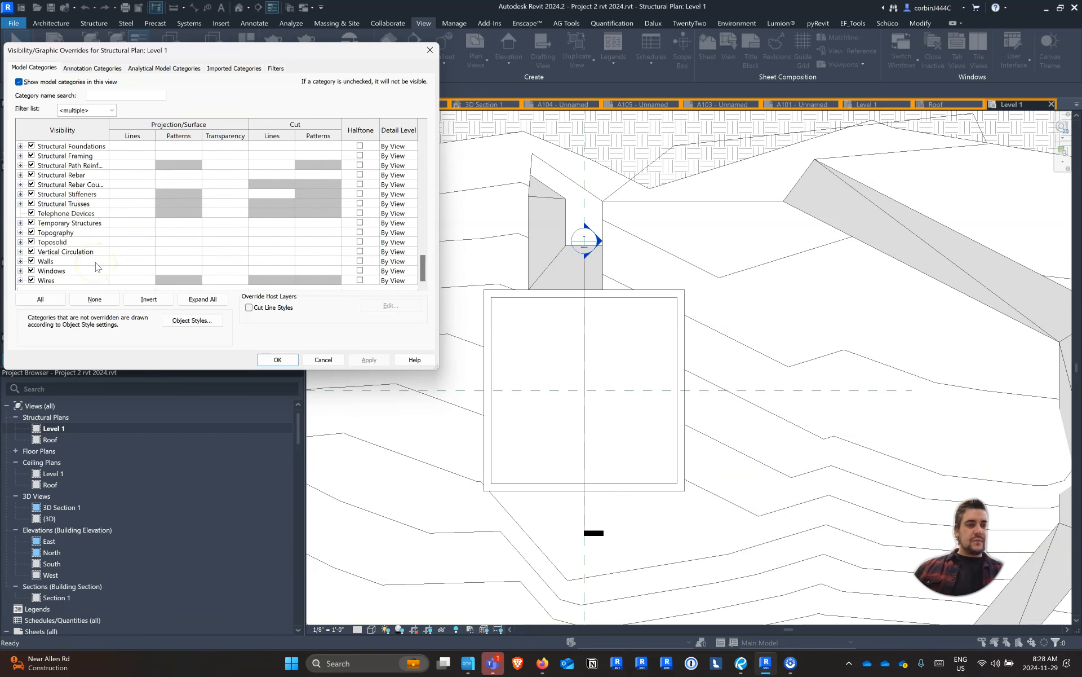
left_click(96, 262)
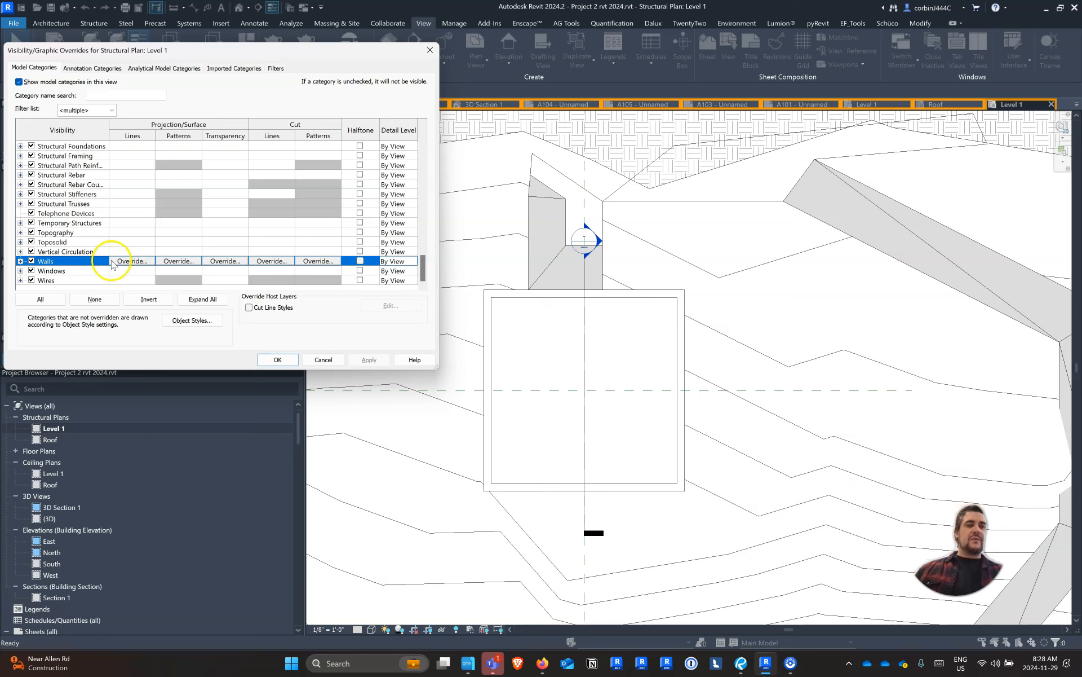
left_click(217, 261)
left_click_drag(191, 209, 313, 208)
left_click(237, 225)
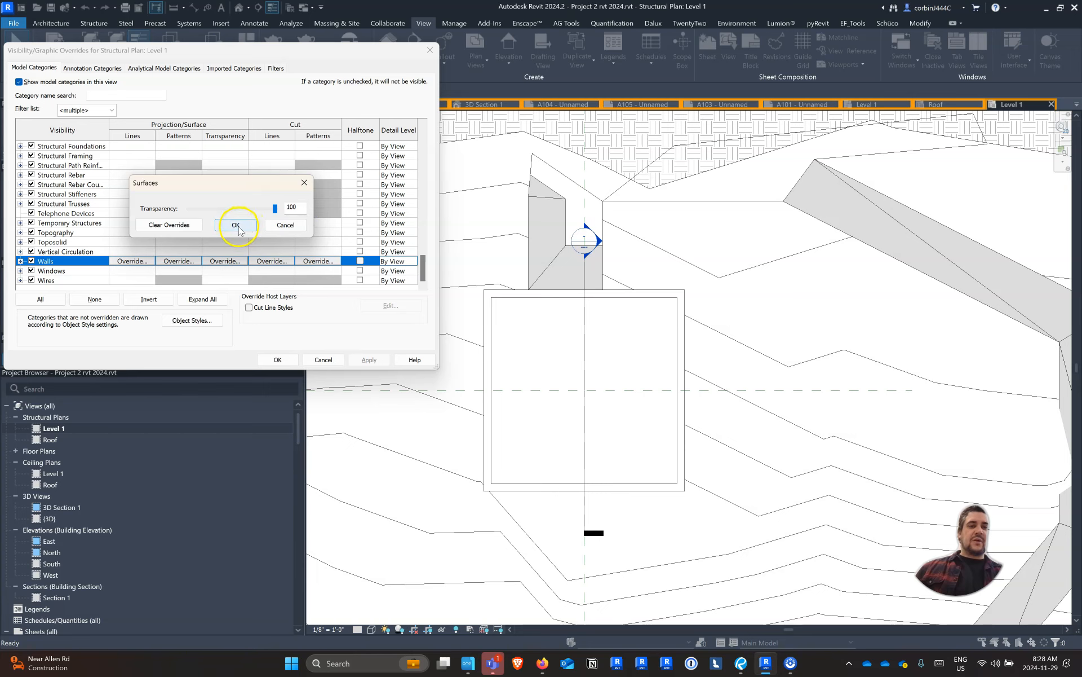
left_click(280, 359)
scroll(558, 330, "up", 3)
scroll(496, 301, "up", 3)
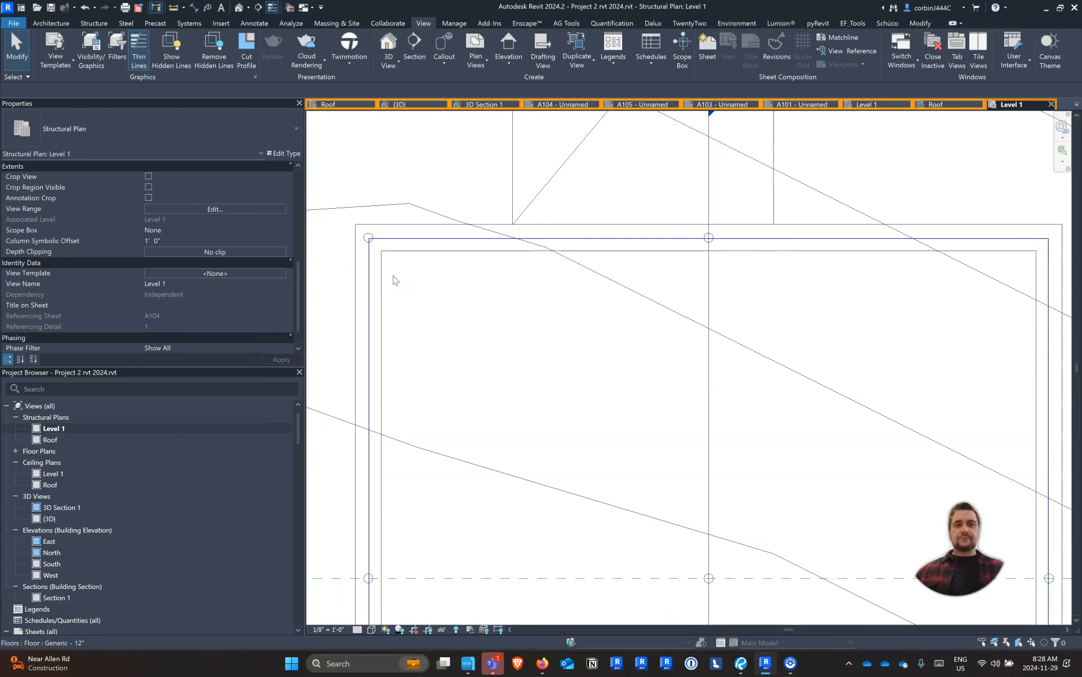
Return to the 3D view and reset its temporary hide/isolate to bring back the workshop's hidden walls
left_click(394, 105)
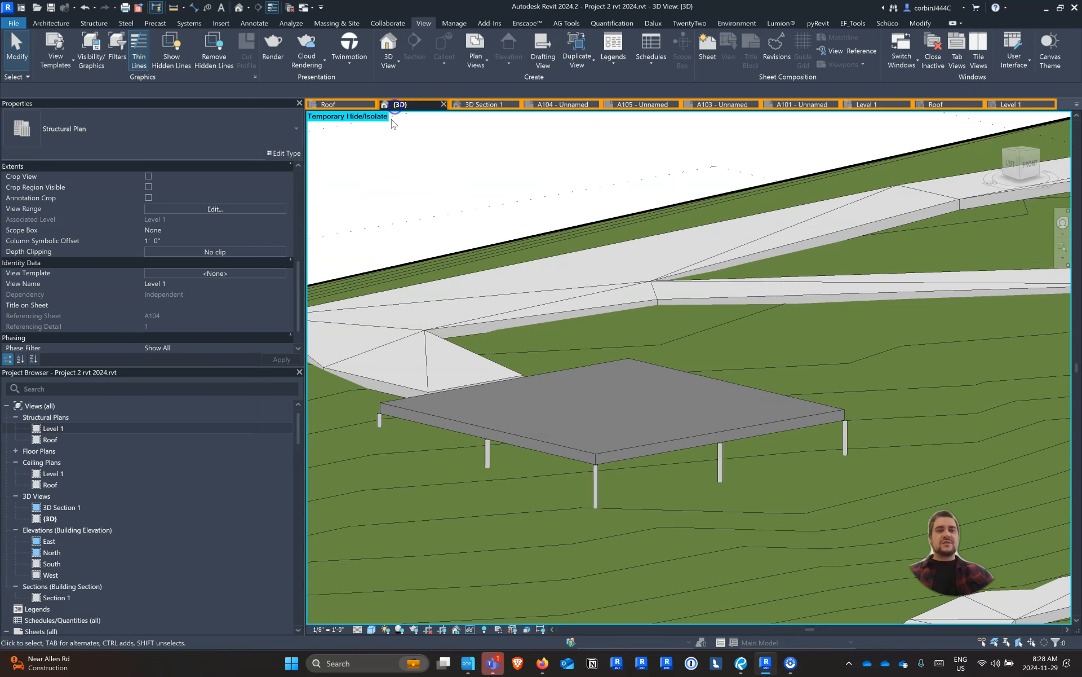
scroll(525, 289, "down", 3)
middle_click_drag(456, 348, 536, 379, "shift")
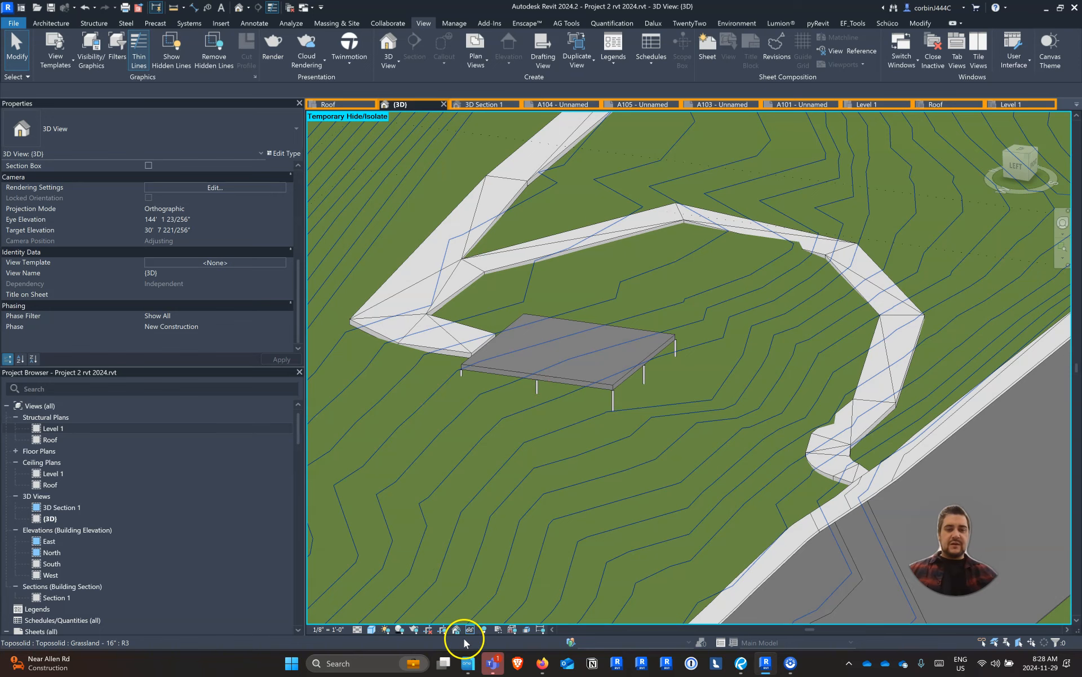
left_click(469, 629)
left_click(480, 619)
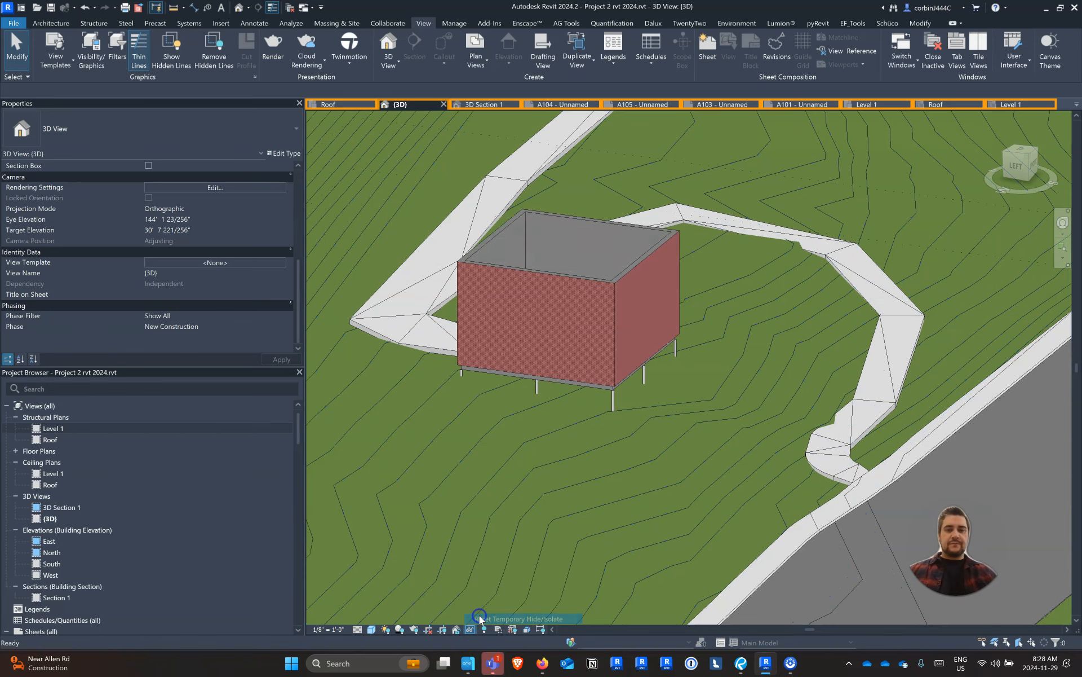
middle_click_drag(669, 430, 515, 438, "shift")
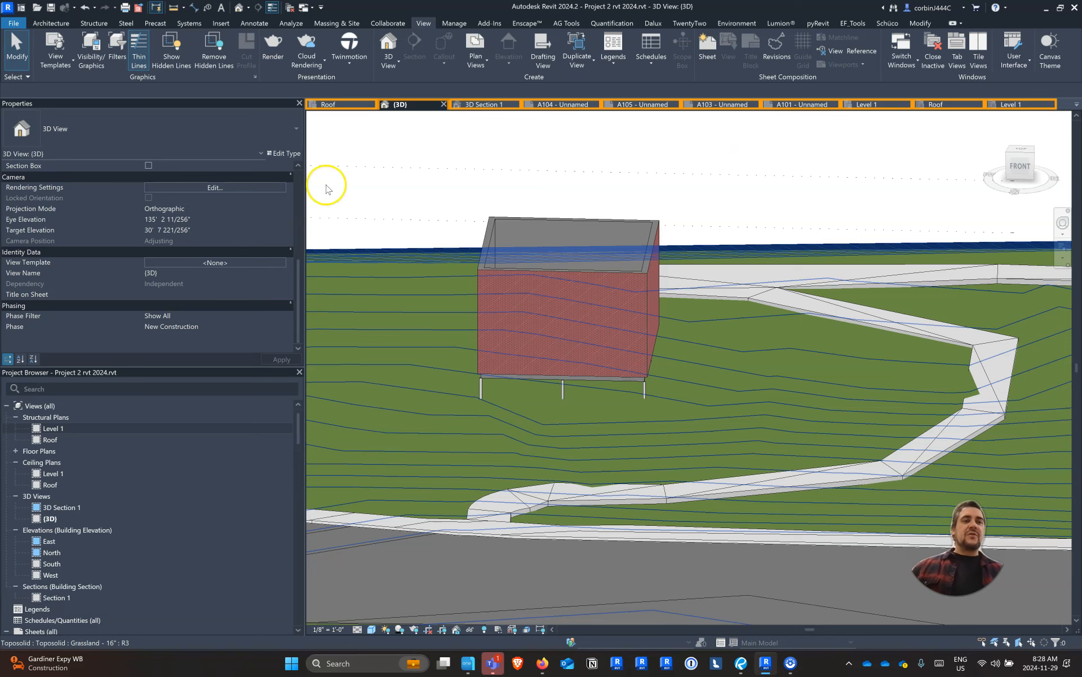
Start a footprint roof on the Roof level using the Steel Truss - Insulation on Metal Deck - EPDM type
left_click(52, 23)
scroll(502, 303, "down", 8)
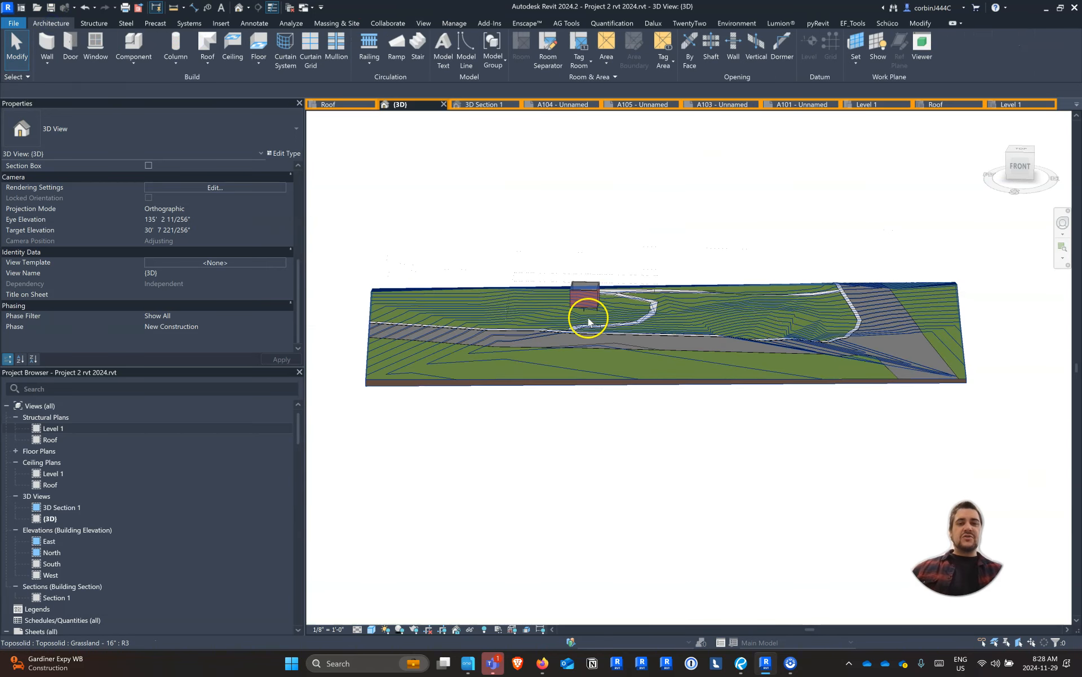
scroll(431, 312, "up", 3)
middle_click_drag(649, 354, 347, 252, "shift")
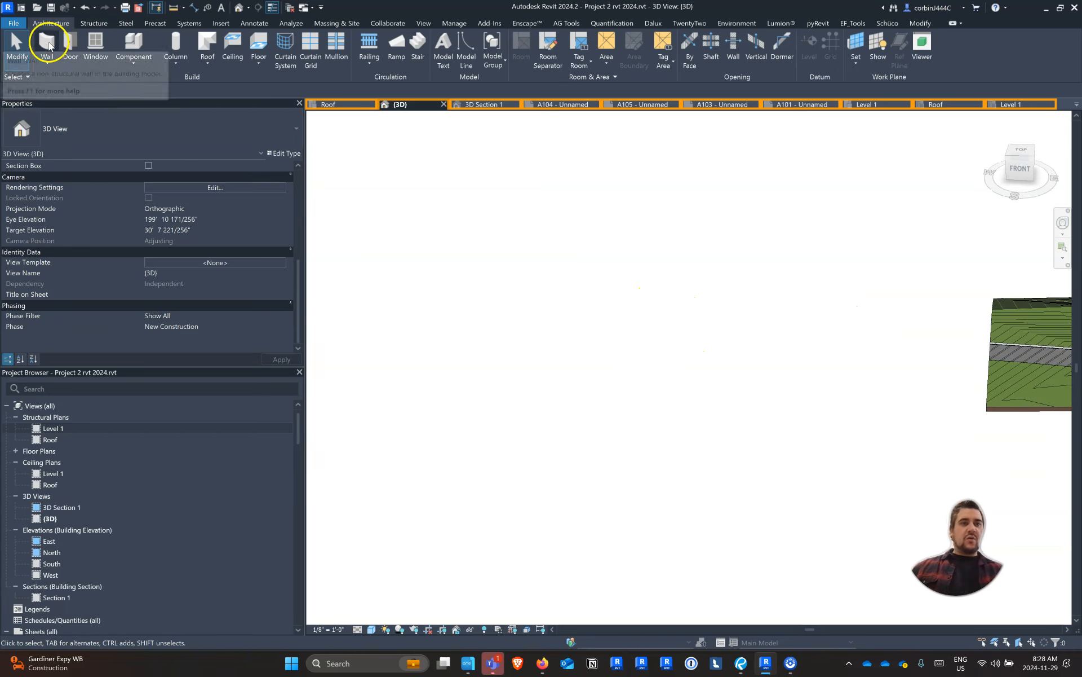
left_click(207, 44)
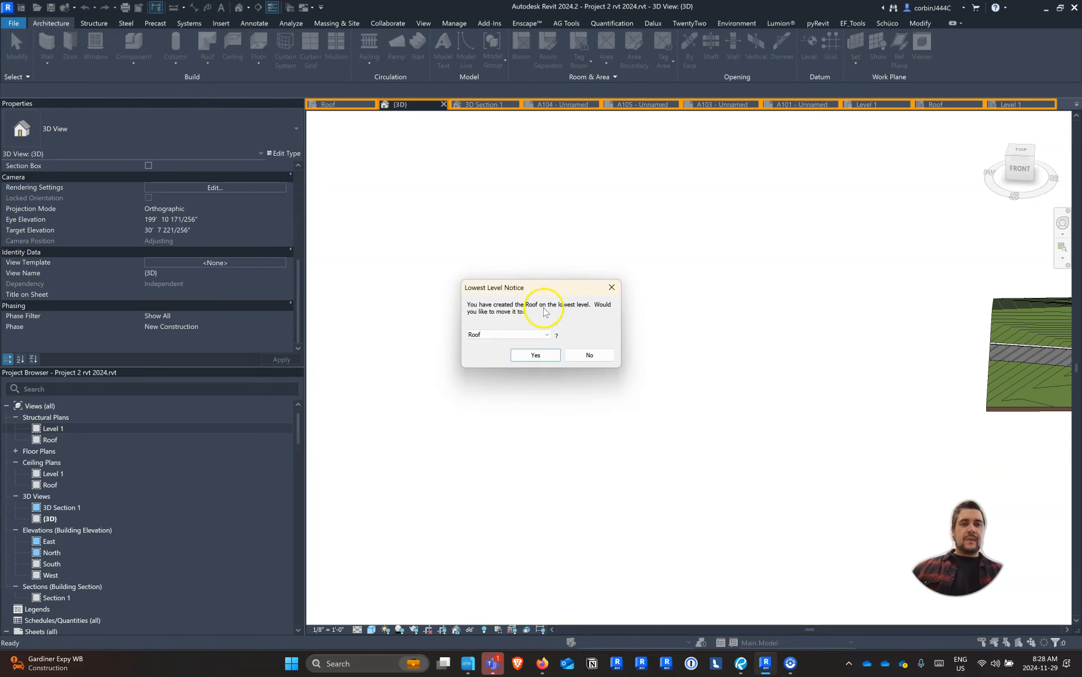
left_click(536, 355)
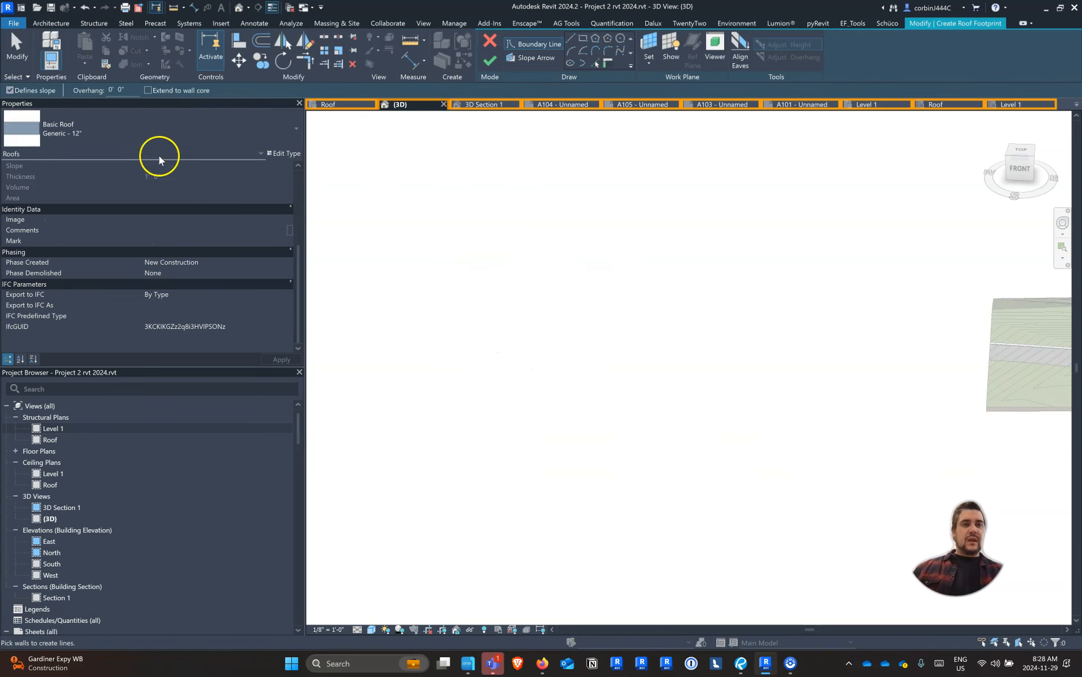
left_click(148, 136)
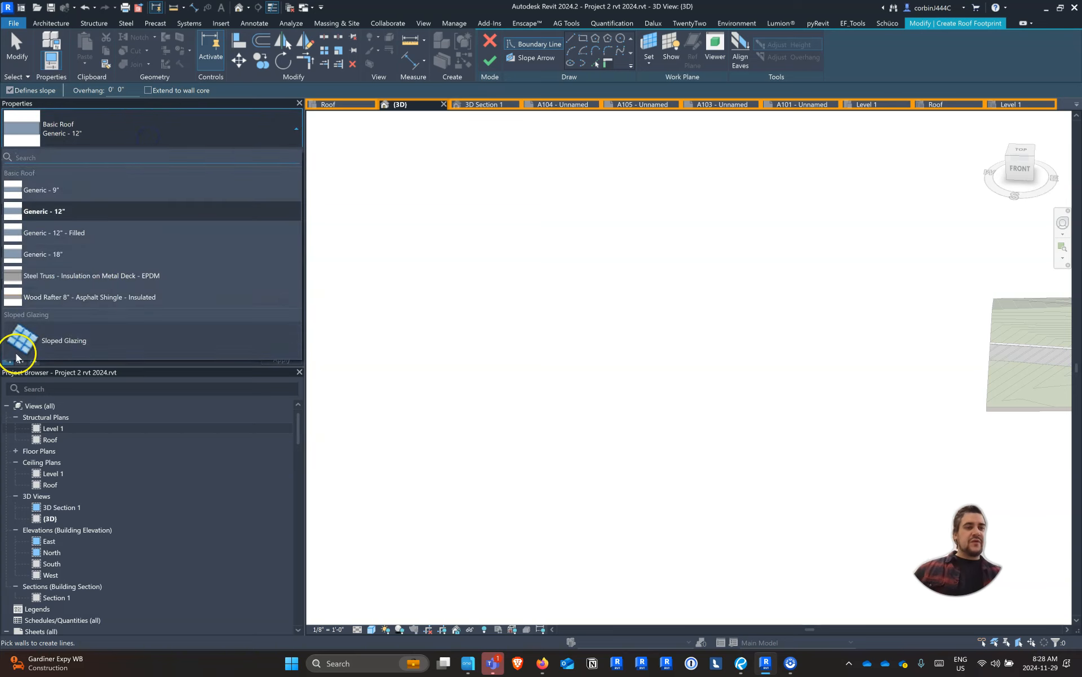
left_click(73, 275)
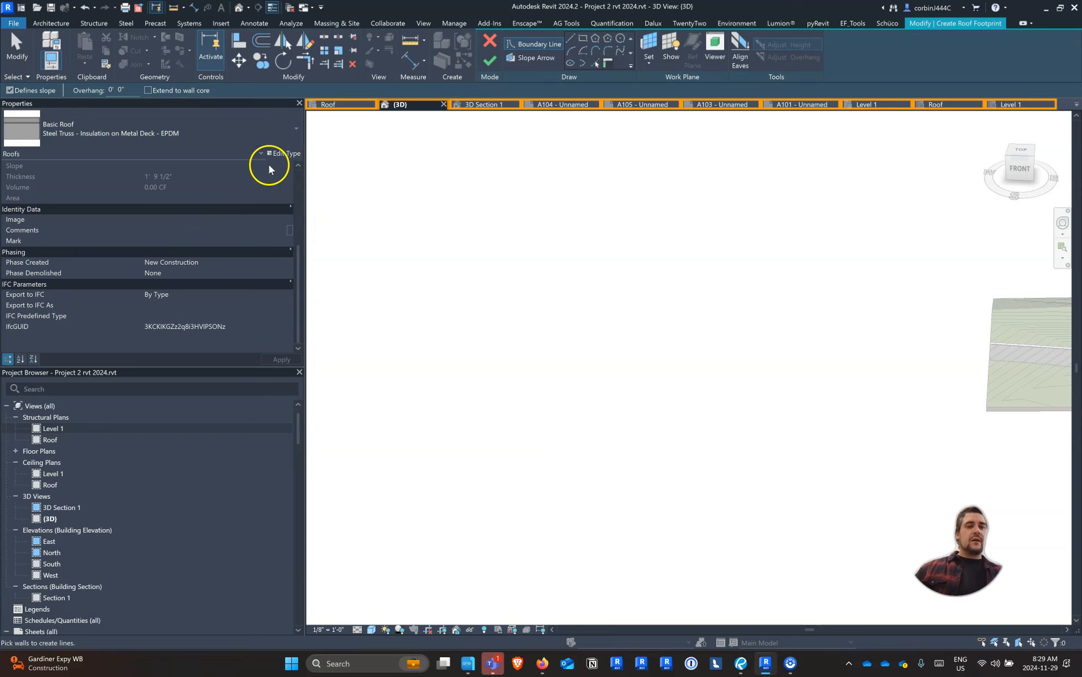
Duplicate the steel truss roof type under the name "Flat Roof - Wood Structure Insulation, EPDM"
left_click(289, 154)
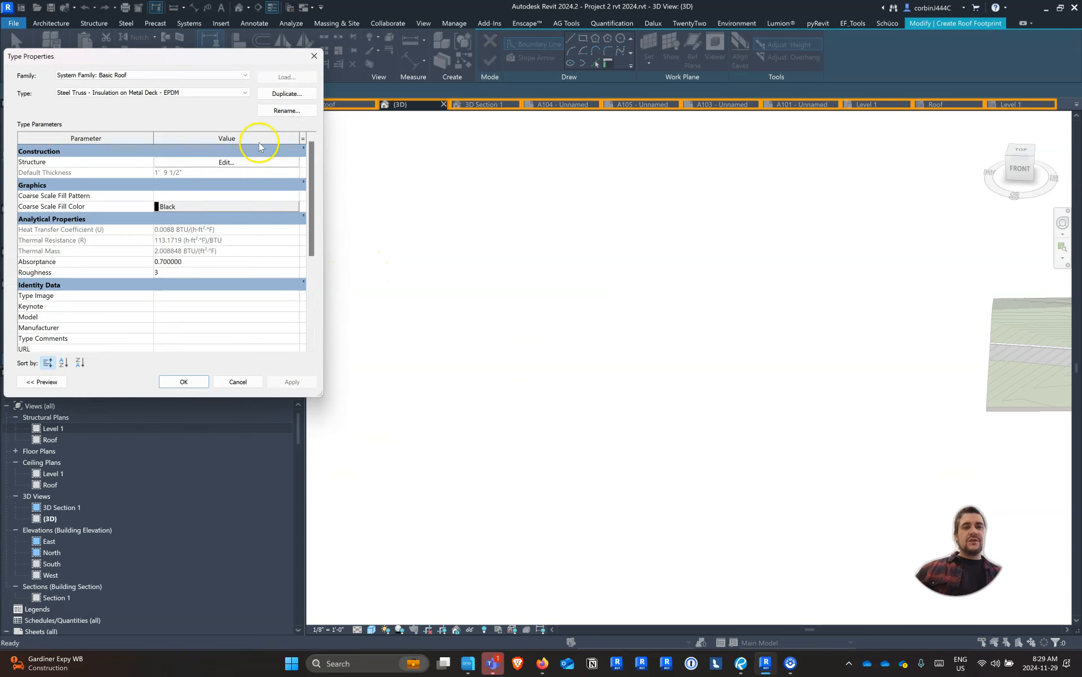
left_click(437, 145)
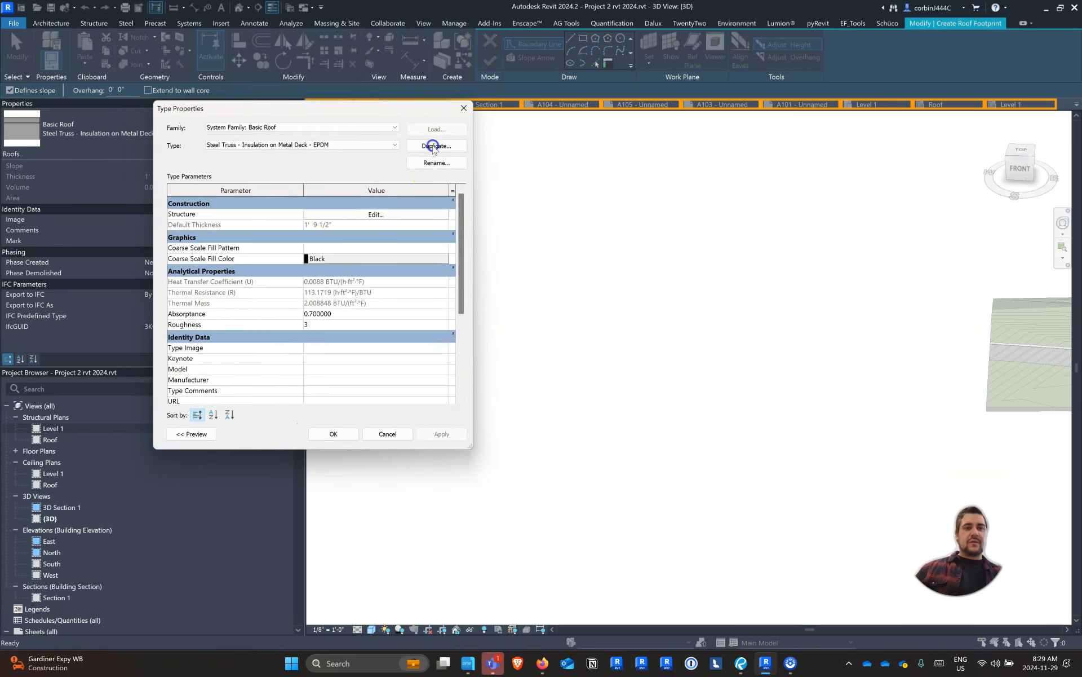
left_click(291, 269)
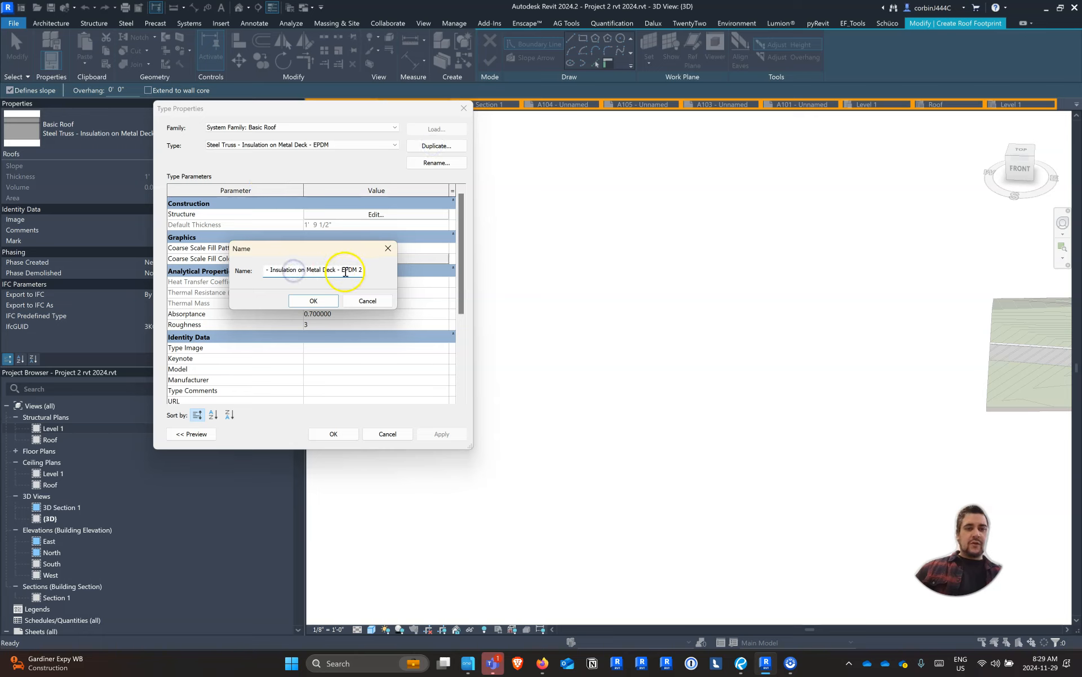
left_click_drag(271, 270, 183, 276)
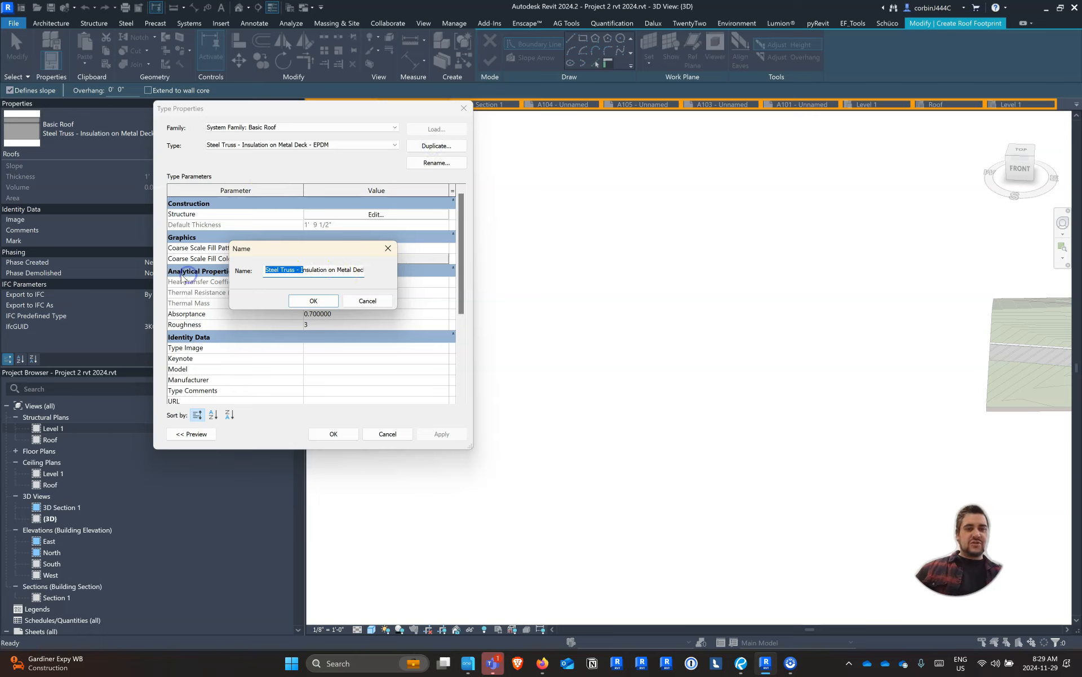
type("Flat Roof ")
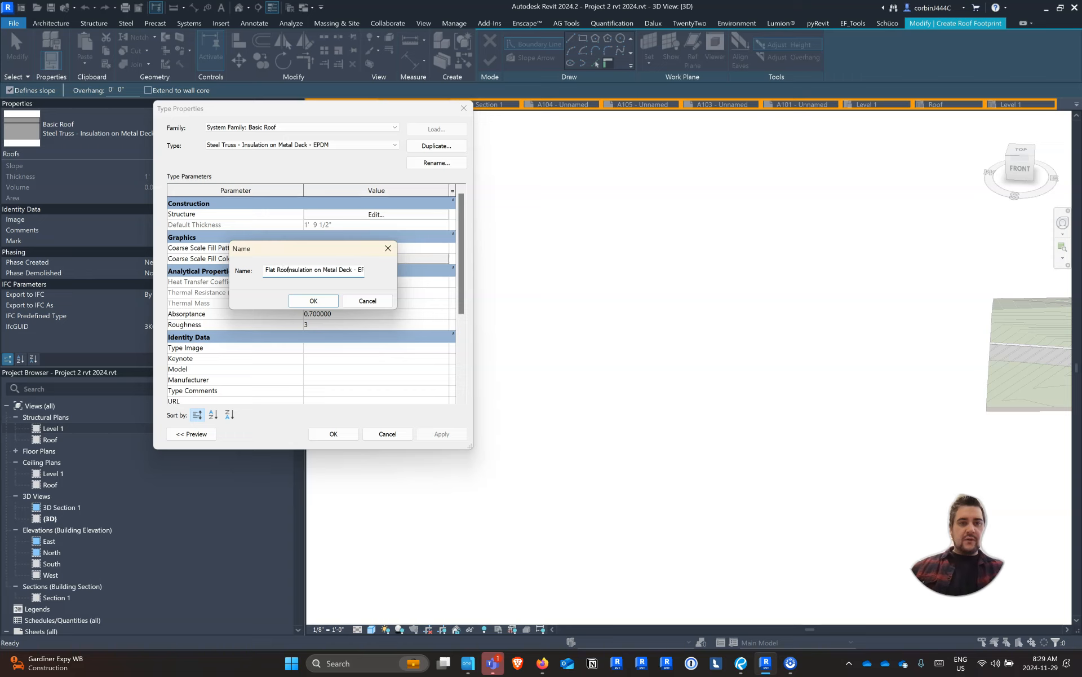
type("- Wood Structure")
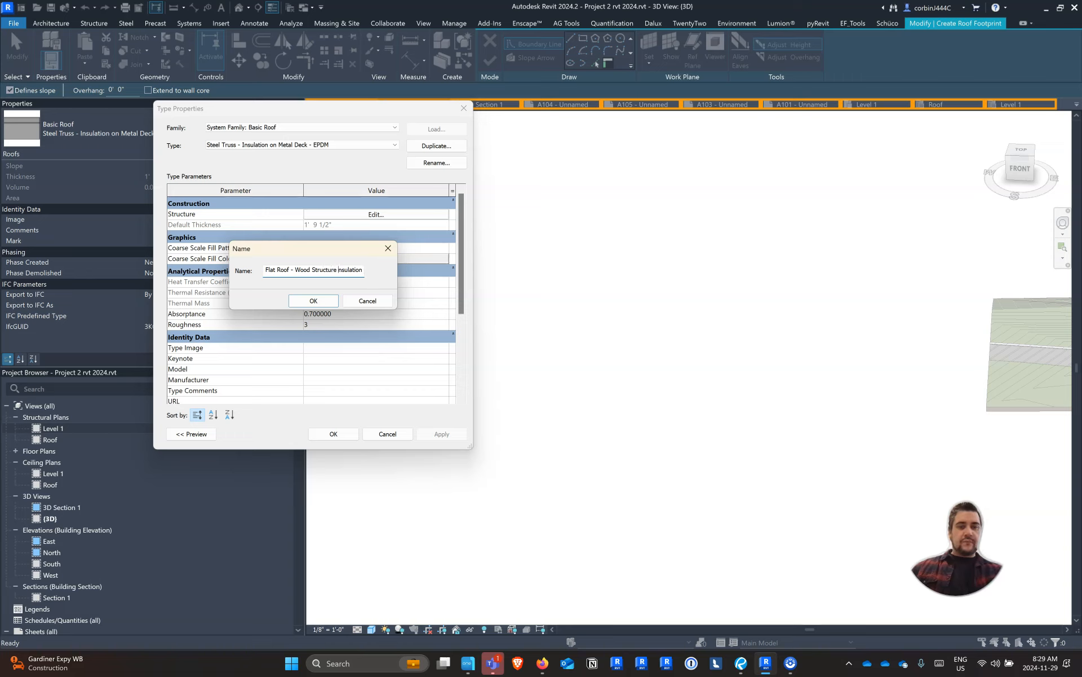
key("Right")
key("Right")
key("Right")
key("Right")
key("Right")
key("Right")
key("Right")
key("Right")
key("Right")
key("Right")
key("Right")
key("Right")
key("Right")
key("Right")
key("Right")
key("Right")
key("Right")
key("Right")
key("Right")
key("Right")
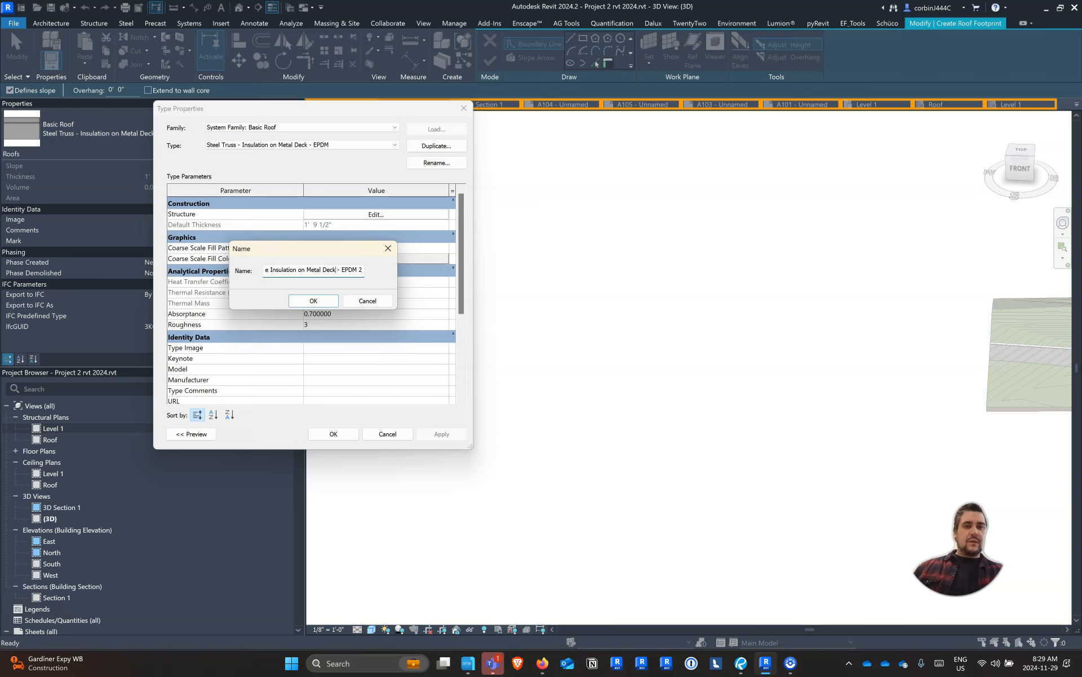
key("BackSpace")
key("BackSpace")
key("BackSpace")
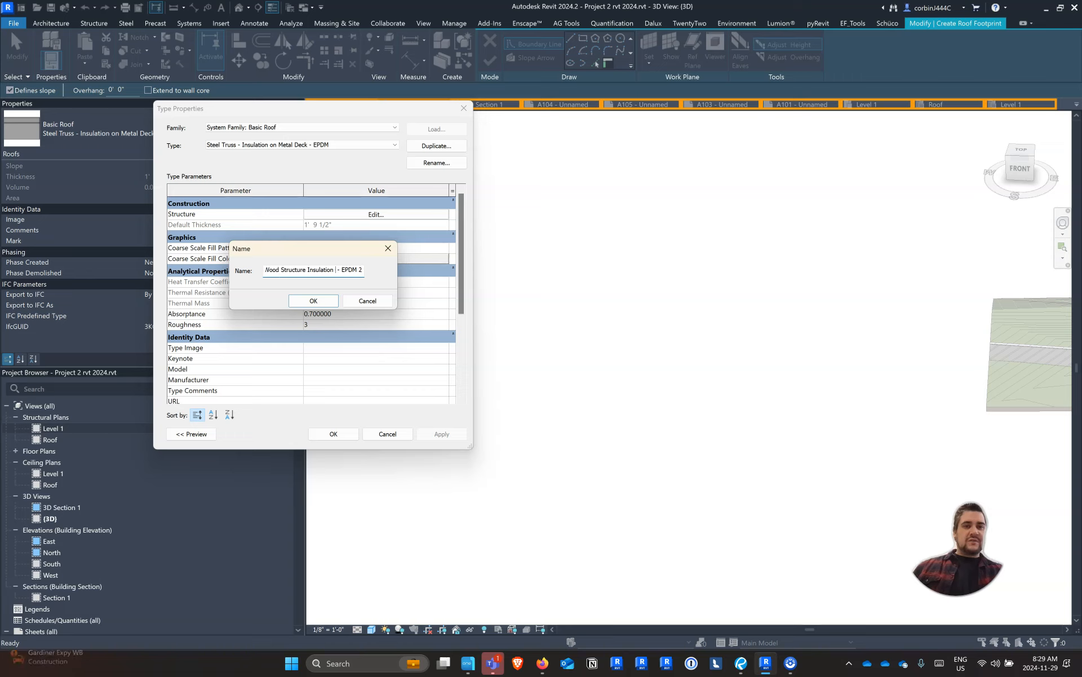
key("BackSpace")
key("BackSpace")
key("BackSpace")
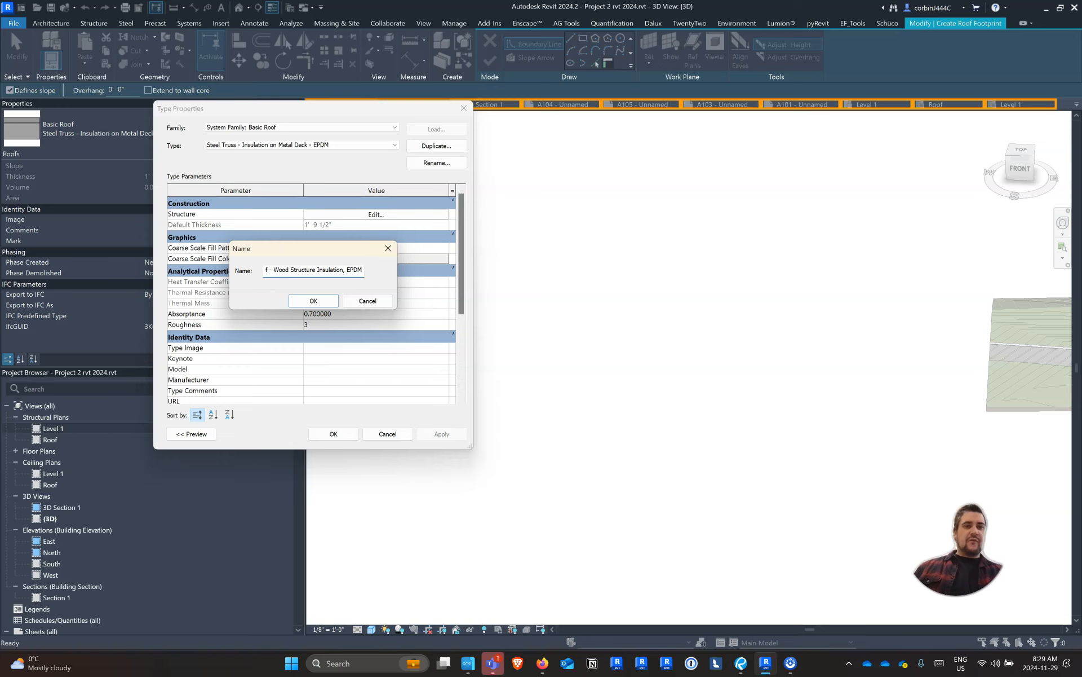
key("Return")
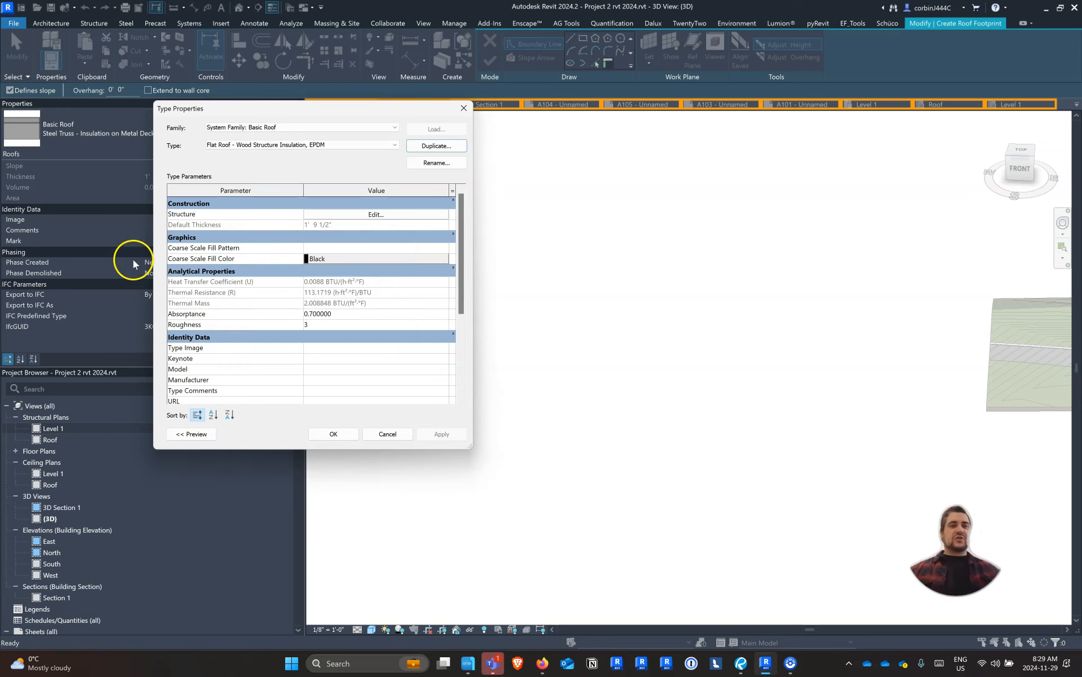
Open the new roof type's layer structure and delete the Metal Deck layer
left_click(329, 214)
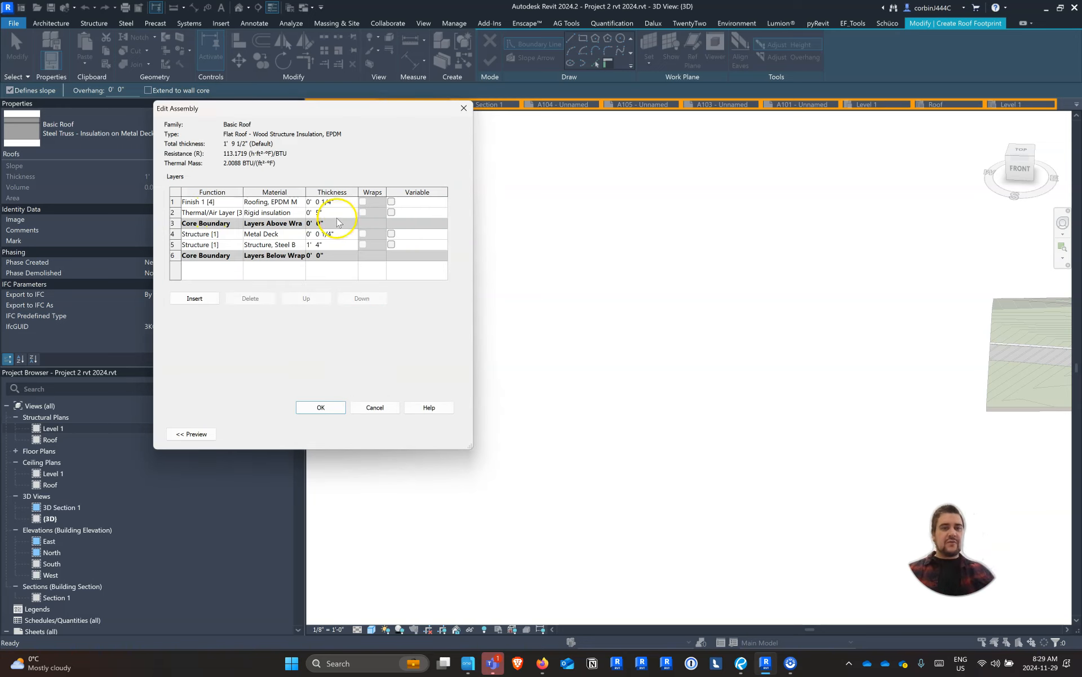
left_click(281, 234)
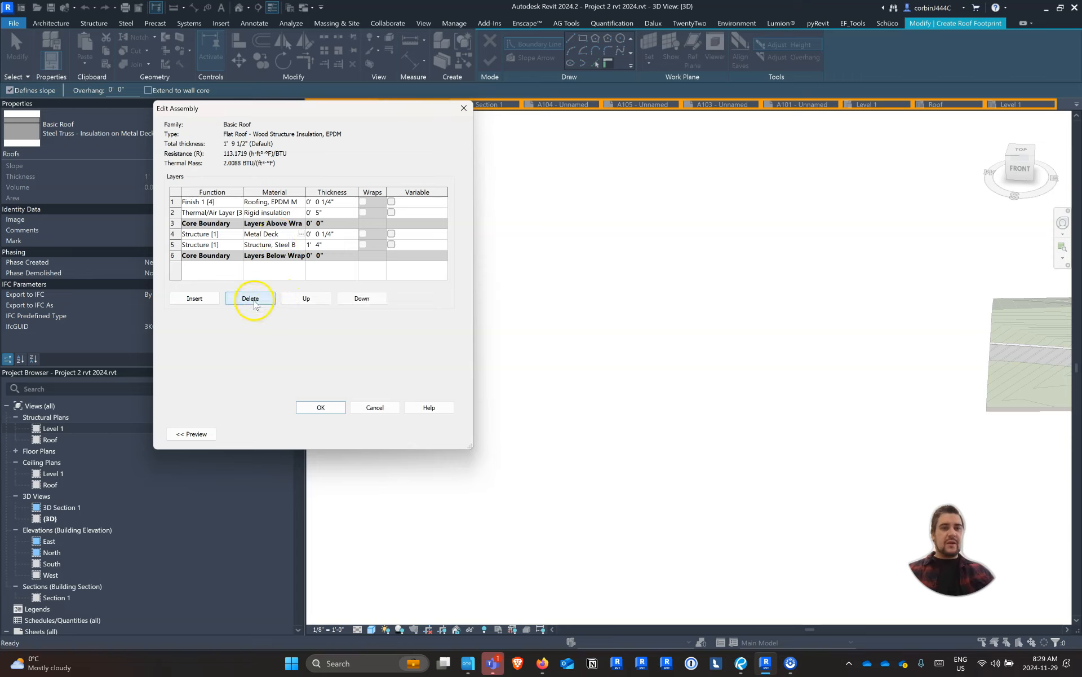
left_click(254, 299)
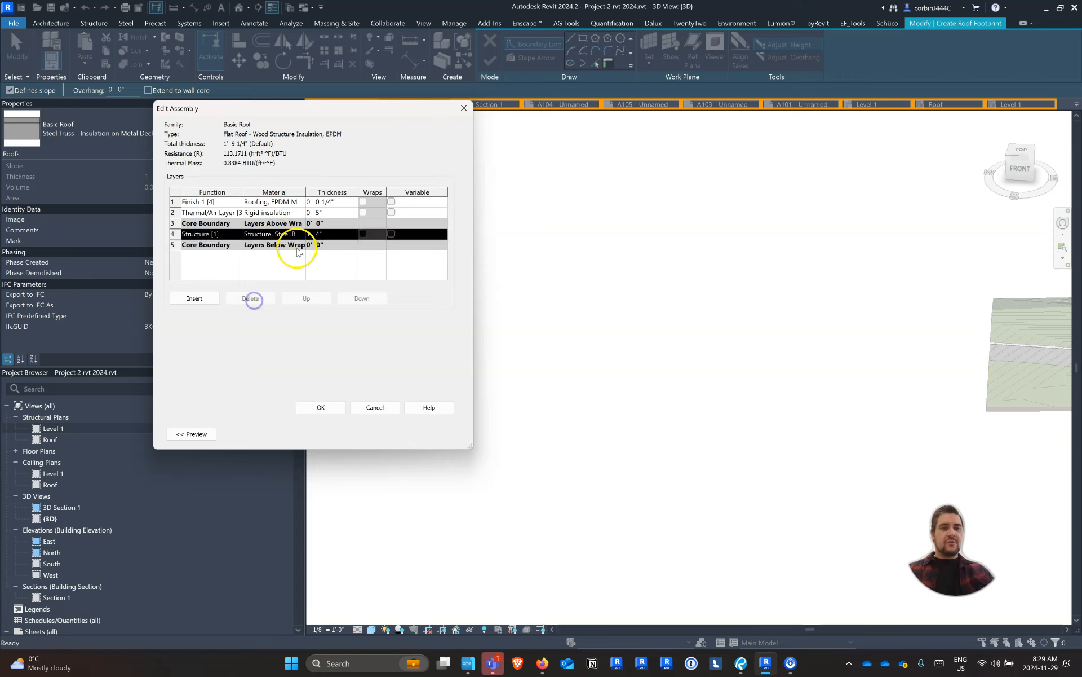
Insert a Substrate [2] layer directly above the steel joist layer, using Plywood, Sheathing at 5/8" thick
left_click(208, 303)
left_click(213, 233)
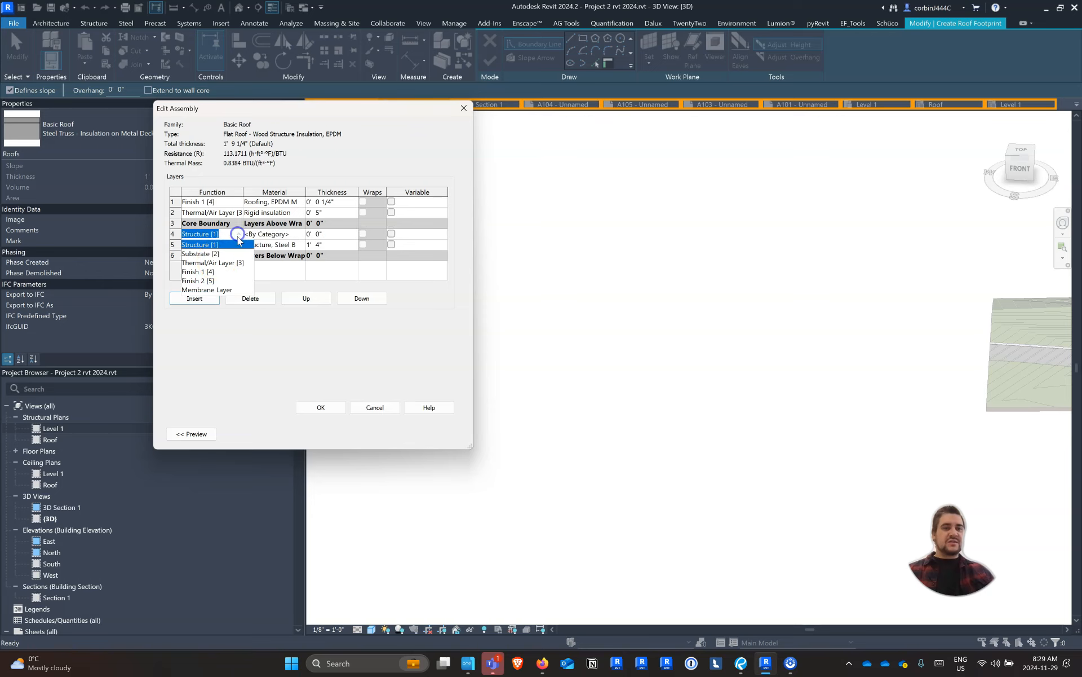
left_click(215, 252)
left_click(301, 234)
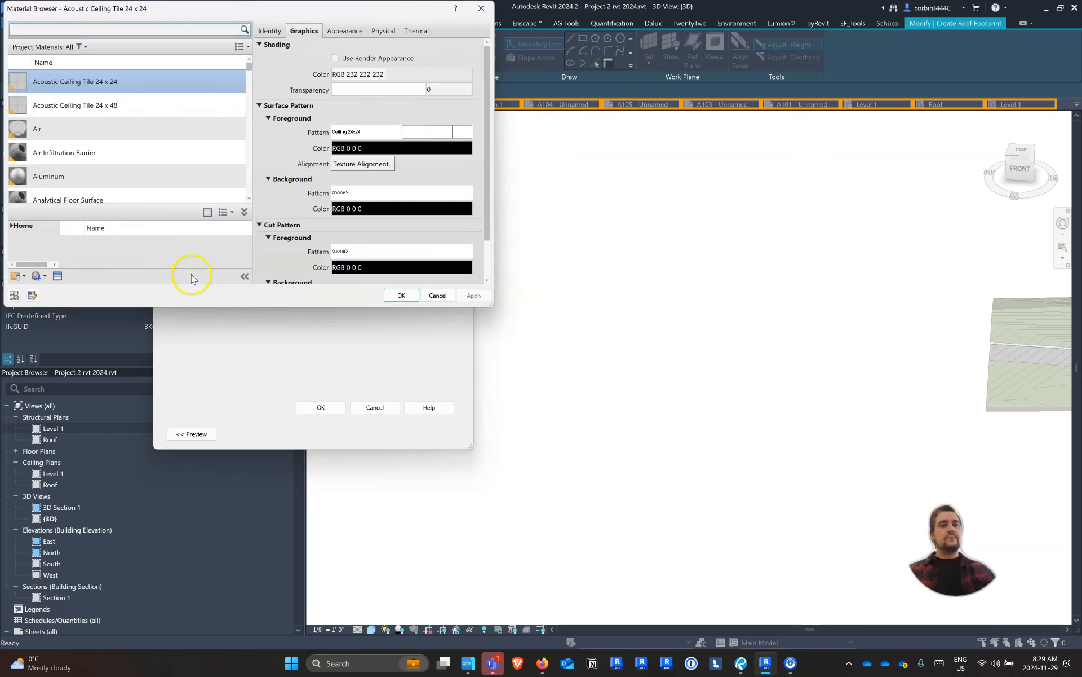
type("plywood")
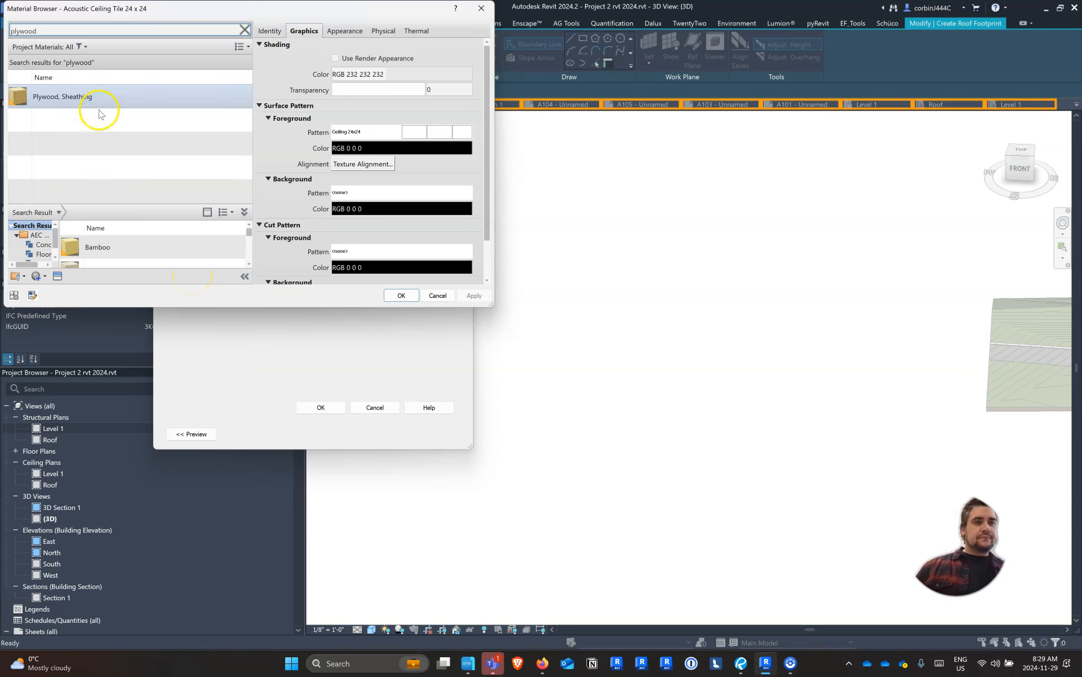
left_click(97, 101)
left_click(388, 299)
left_click(321, 233)
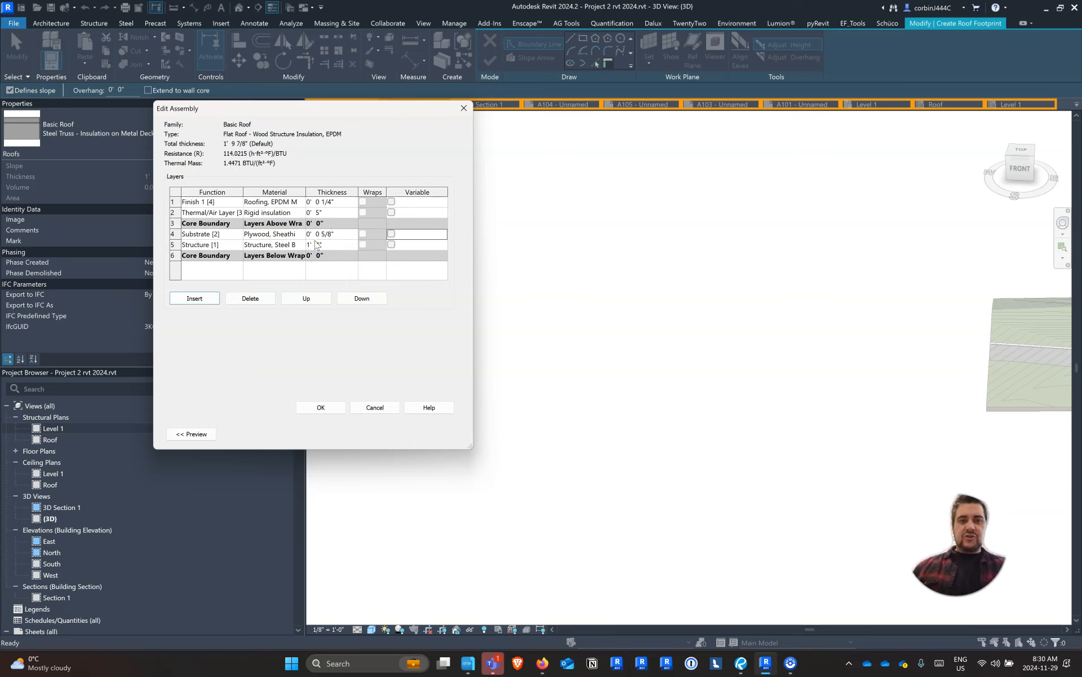
Set the structure layer to Structure, Wood Joist/Rafter Layer, Batt Insulation at 11.25" thick and accept the roof type changes
left_click(297, 246)
left_click(302, 245)
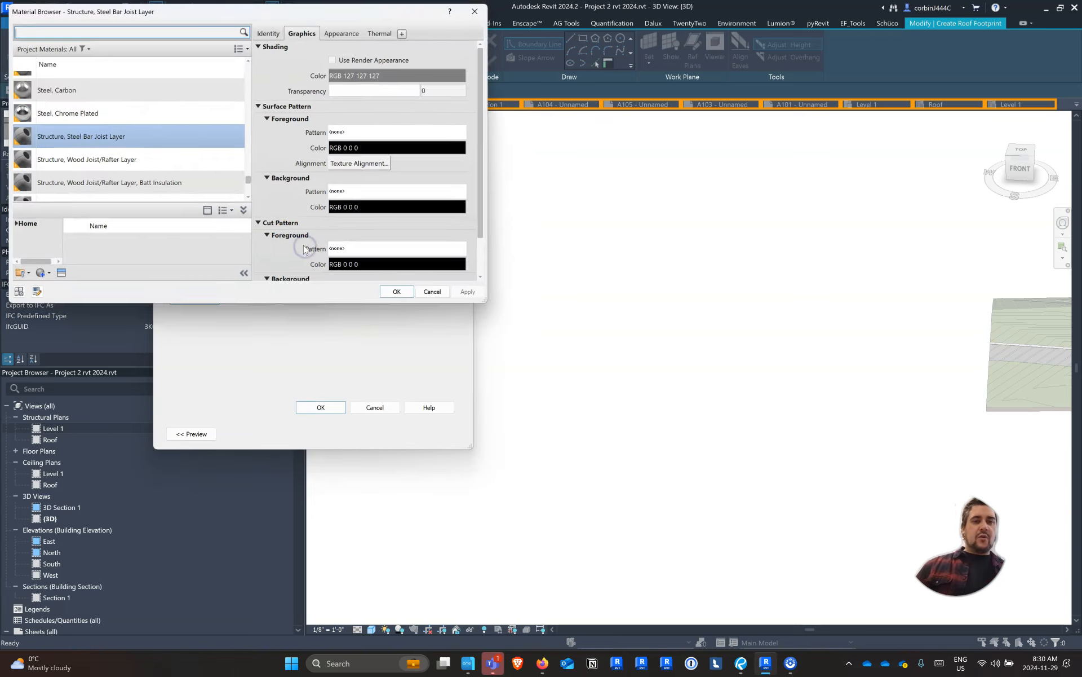
scroll(127, 169, "down", 1)
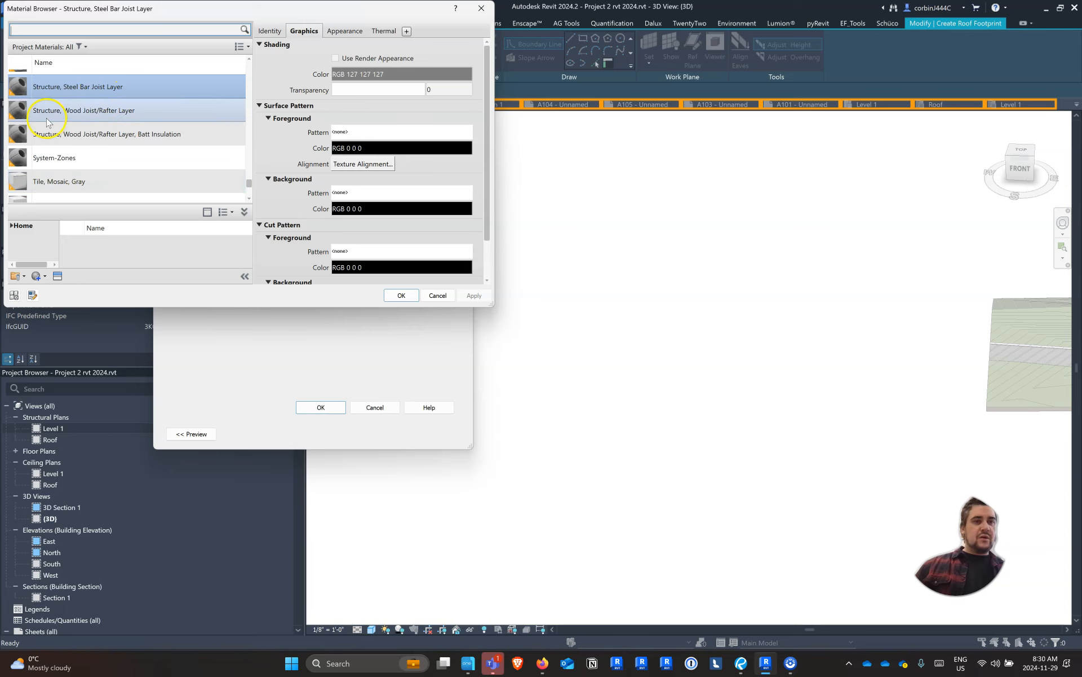
left_click(66, 121)
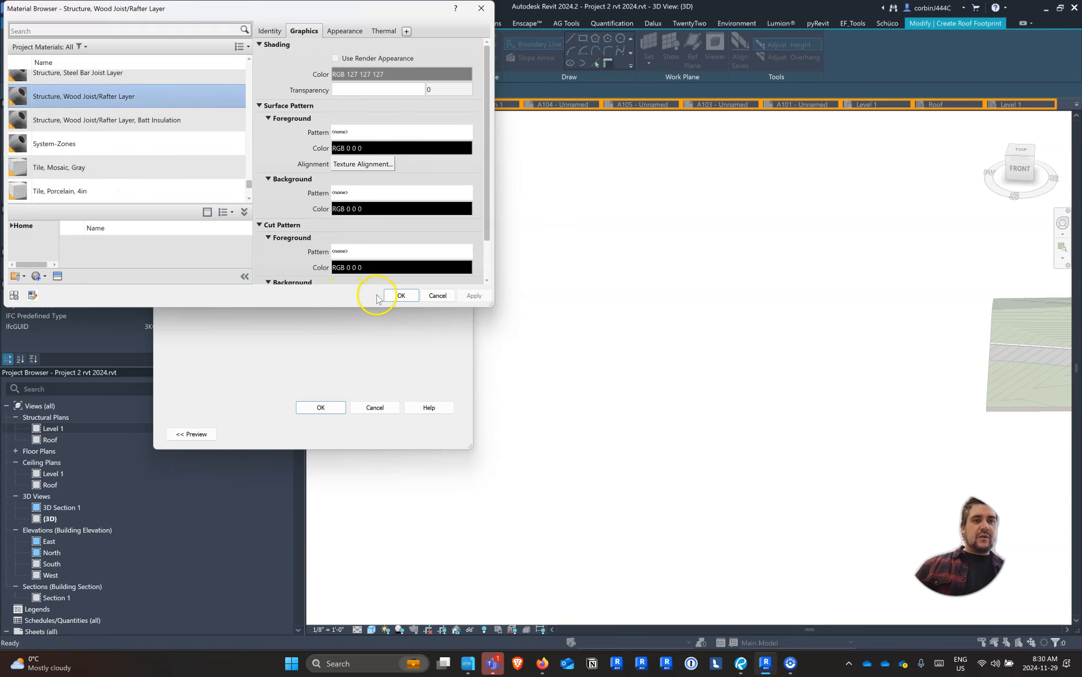
left_click(105, 119)
left_click(401, 295)
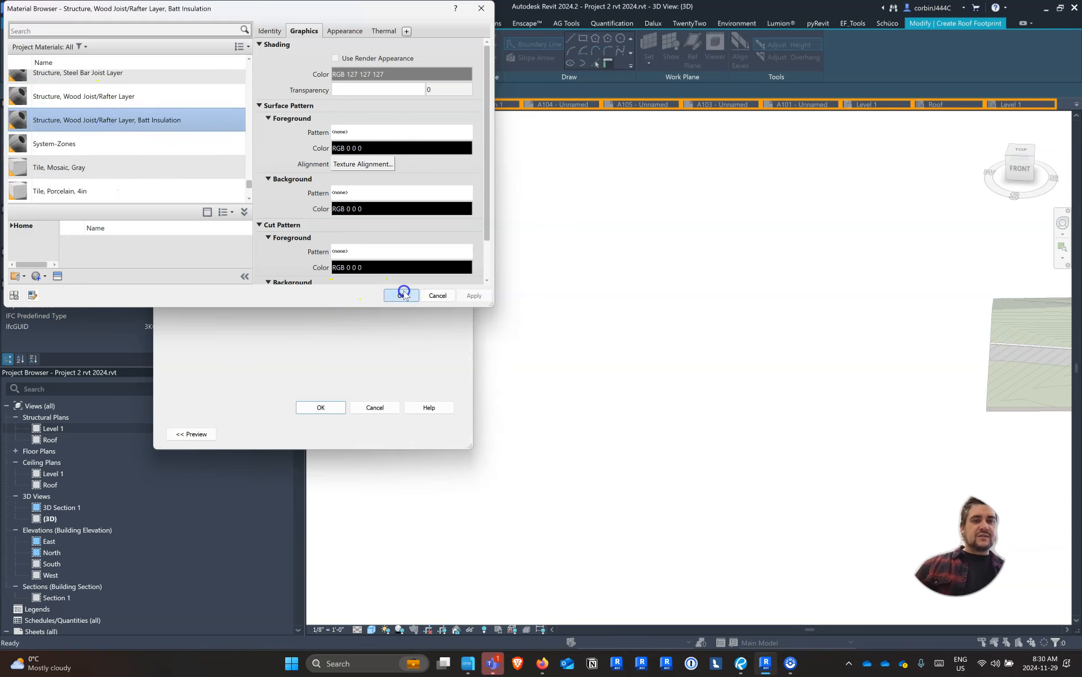
left_click(321, 245)
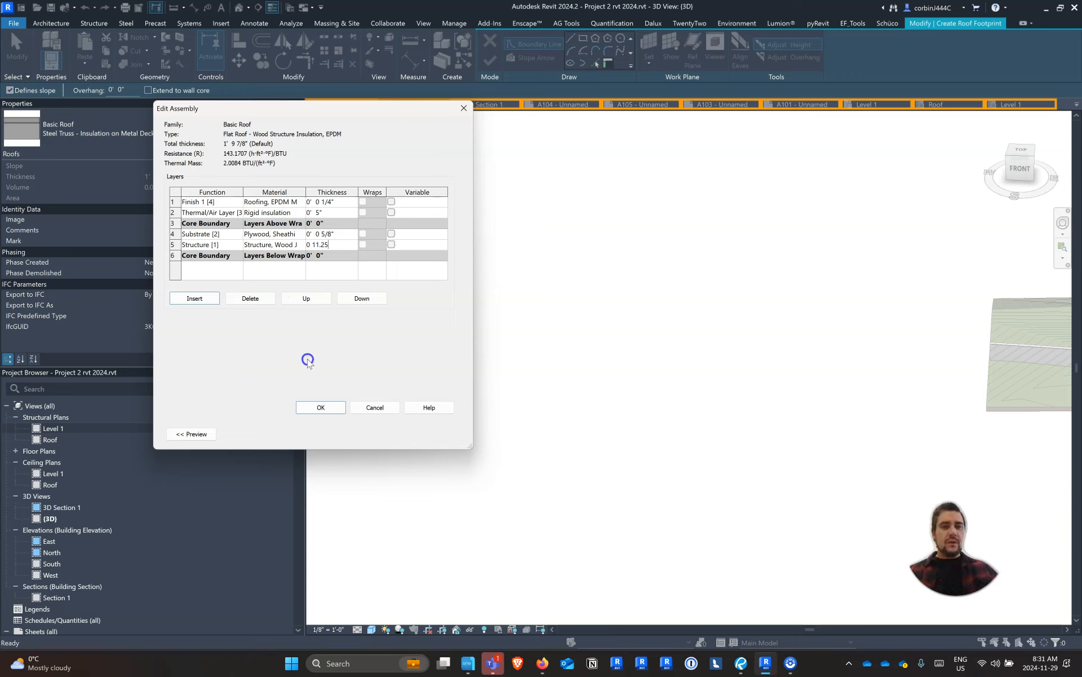
left_click(289, 213)
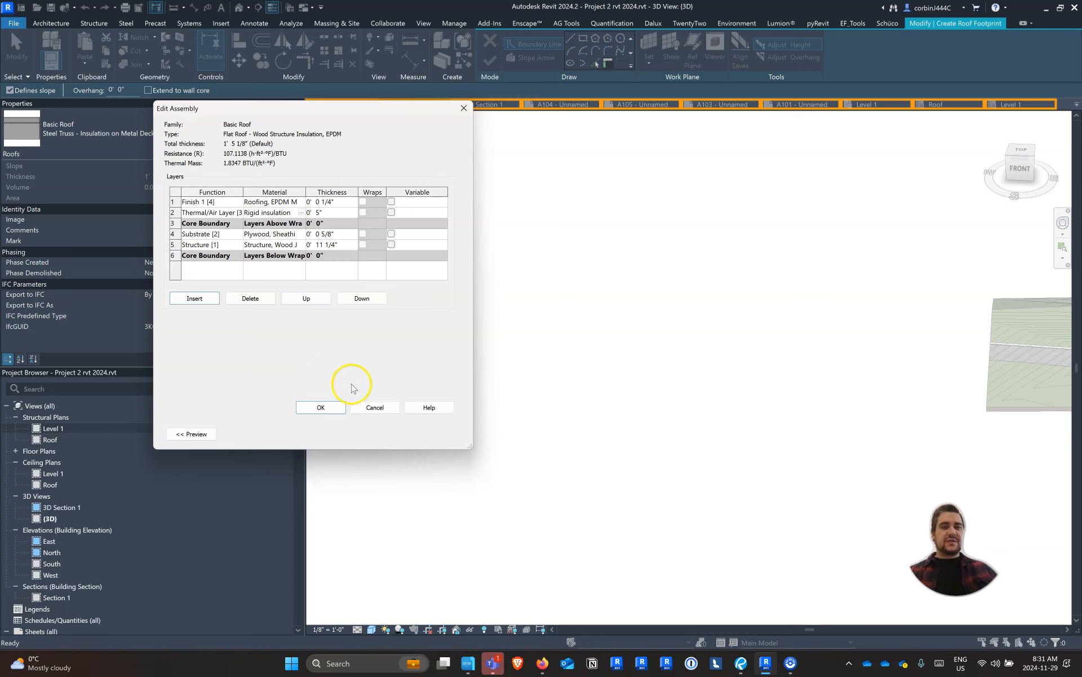
left_click(321, 409)
left_click(333, 433)
Sketch a rectangular roof footprint about 24' by 32' in the empty area beside the model and finish the roof
left_click(584, 38)
left_click(423, 326)
left_click(513, 395)
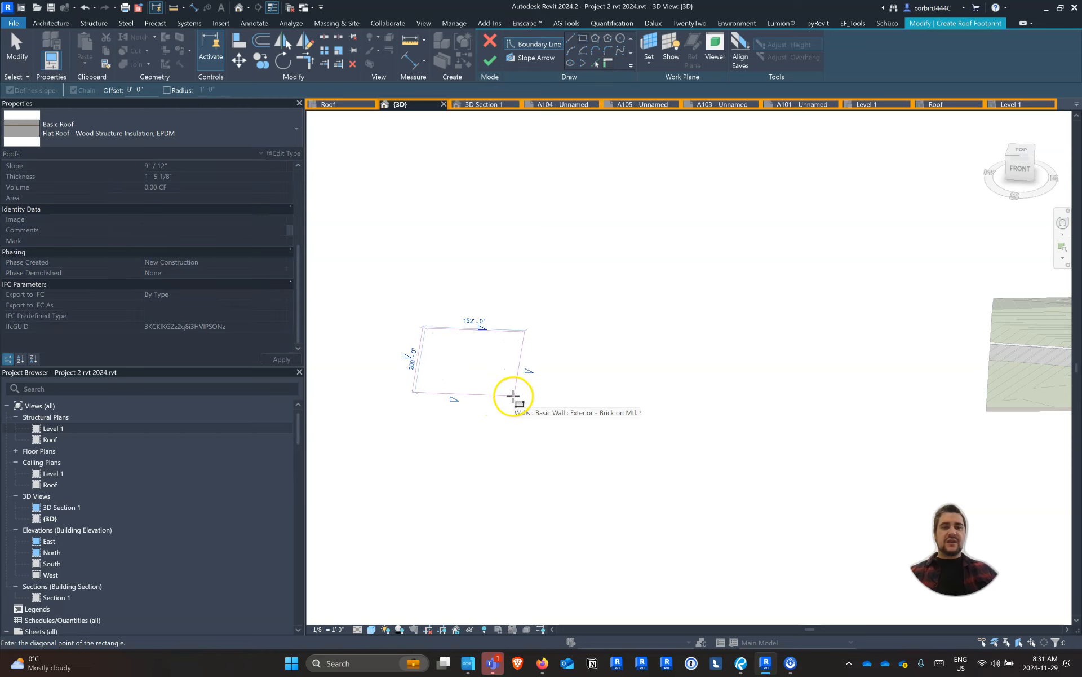
scroll(479, 375, "up", 3)
scroll(428, 334, "up", 2)
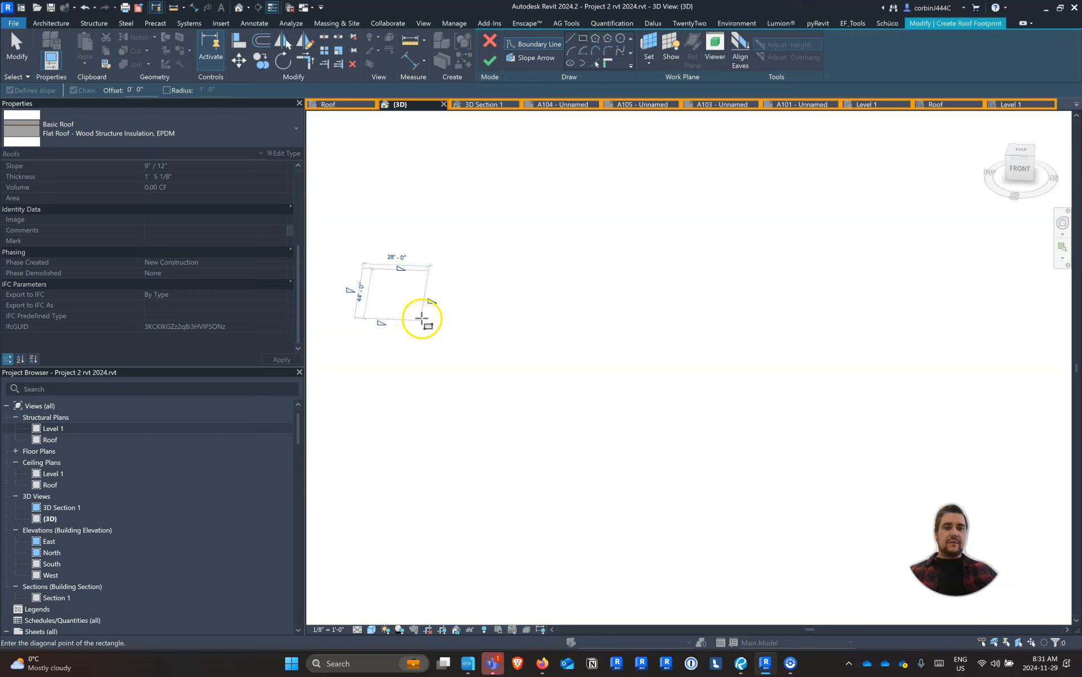
left_click(416, 306)
key("Escape")
key("Escape")
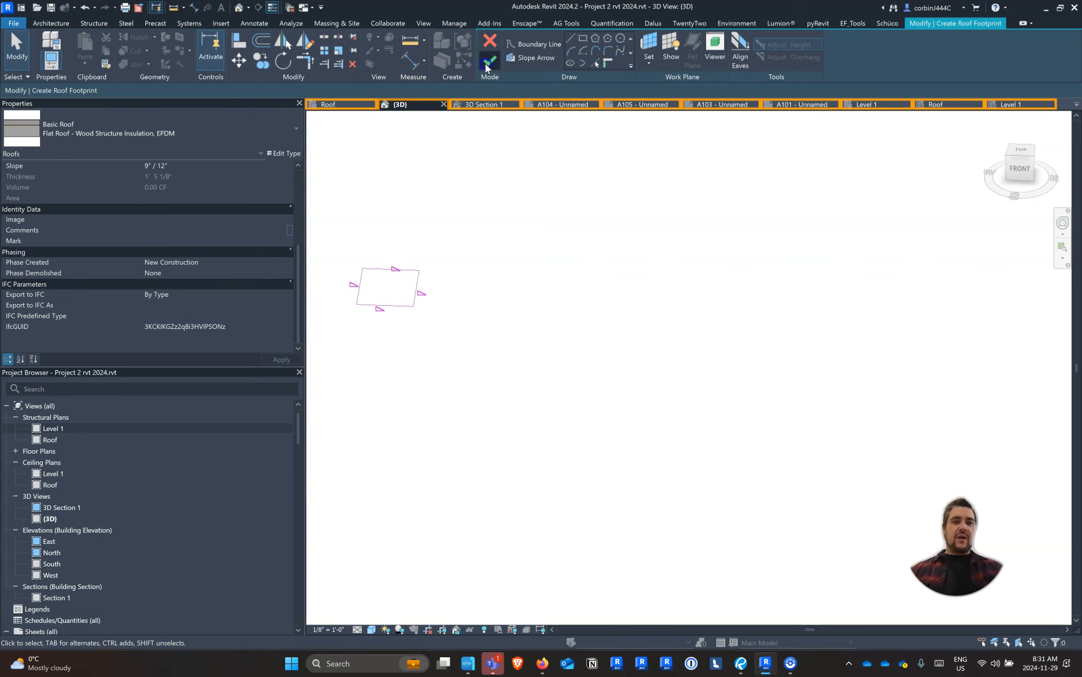
left_click(488, 63)
scroll(369, 275, "up", 4)
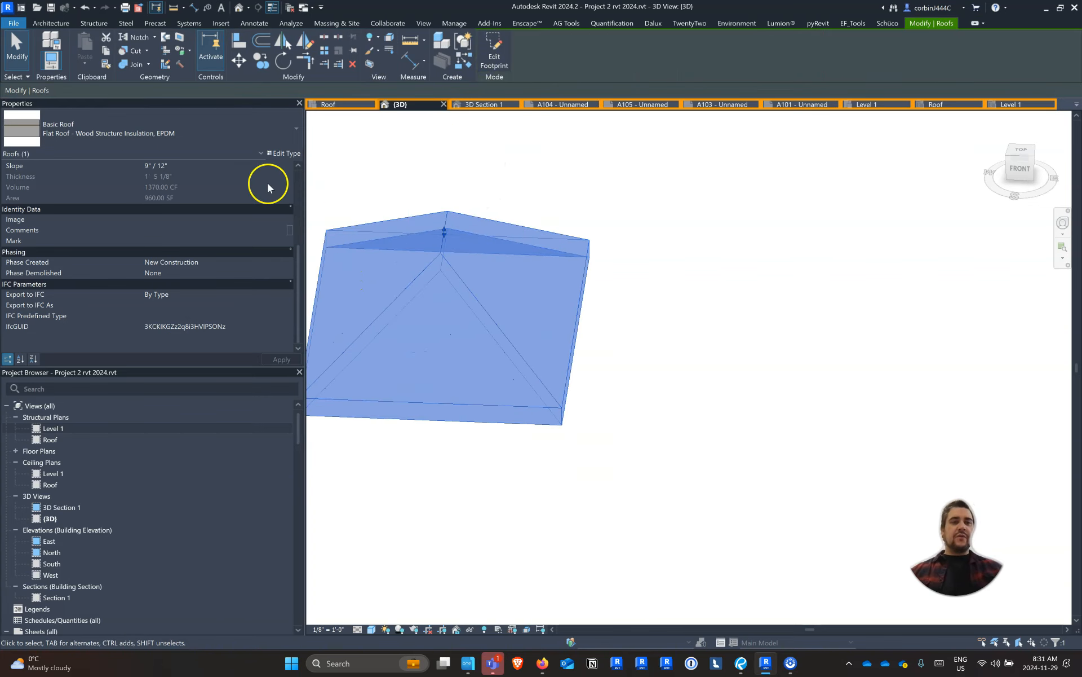
Change the new hip roof's type to Wood Rafter 8" - Asphalt Shingle - Insulated
left_click(206, 124)
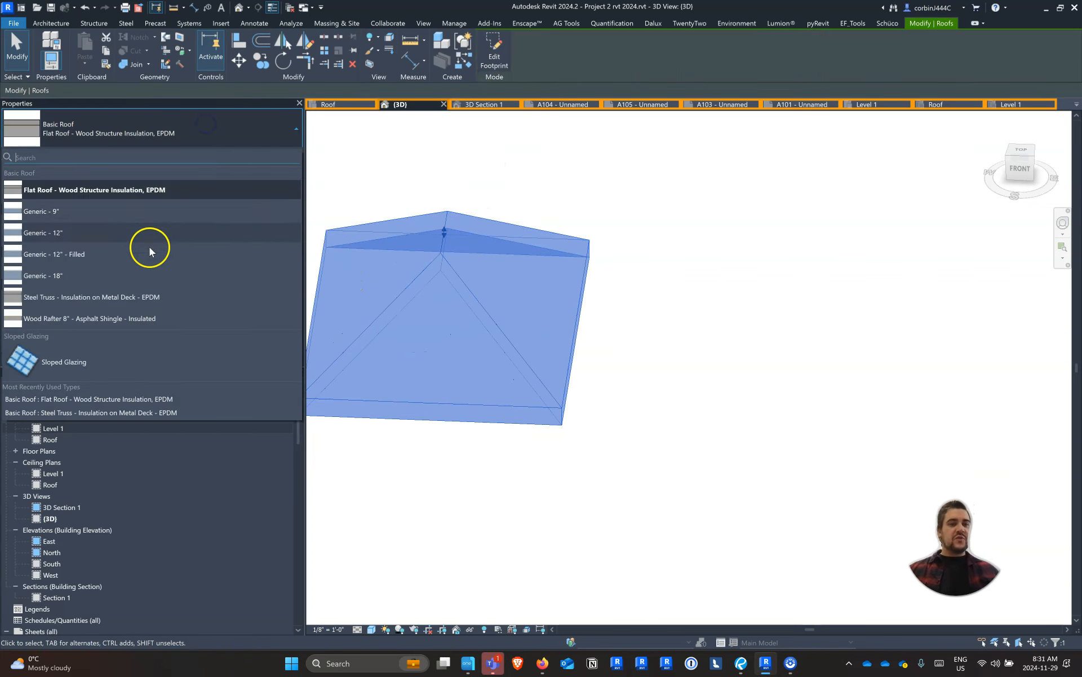
left_click(121, 318)
left_click(451, 485)
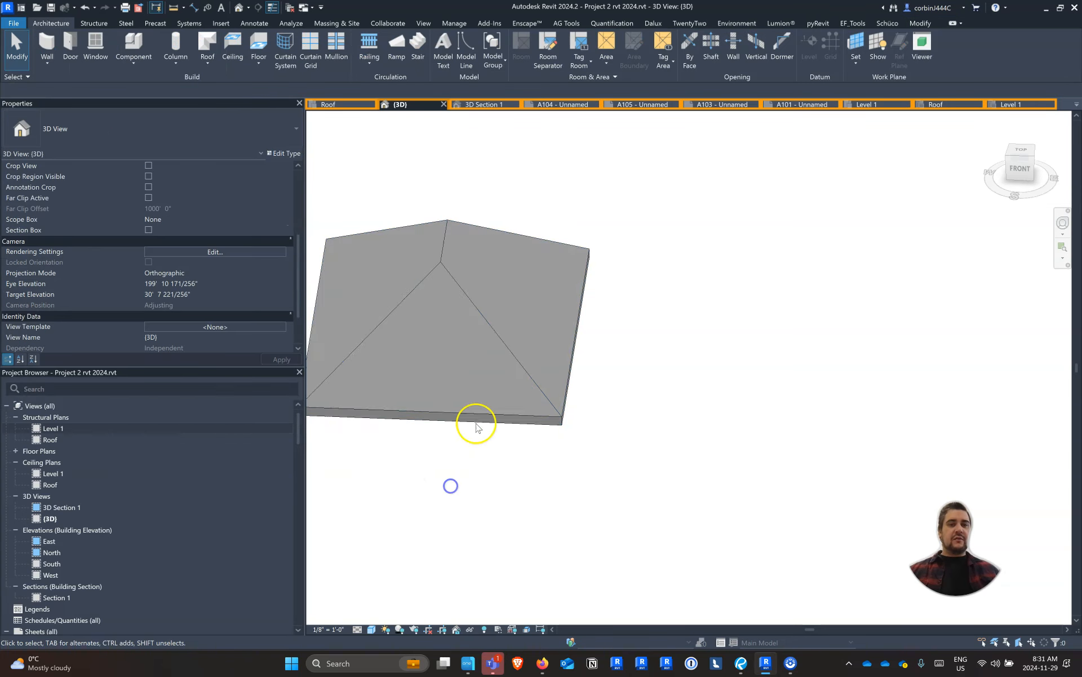
scroll(551, 346, "down", 2)
scroll(500, 320, "up", 2)
Copy the hip roof about 37' horizontally to its right, constraining the movement
left_click(498, 318)
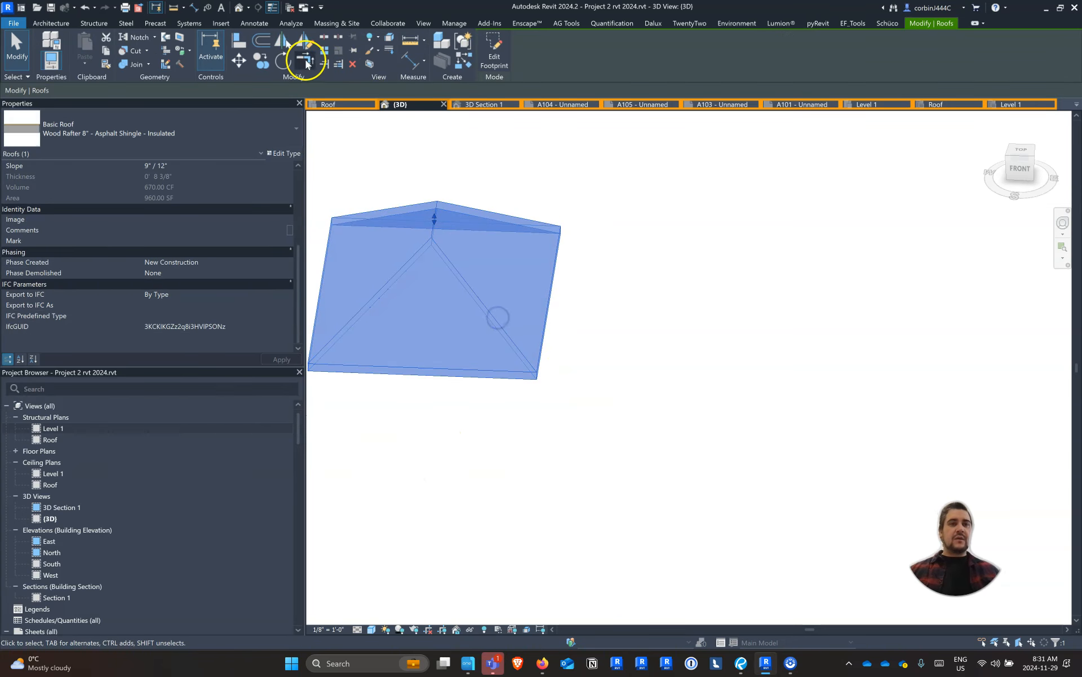
key("c")
key("o")
left_click(424, 387)
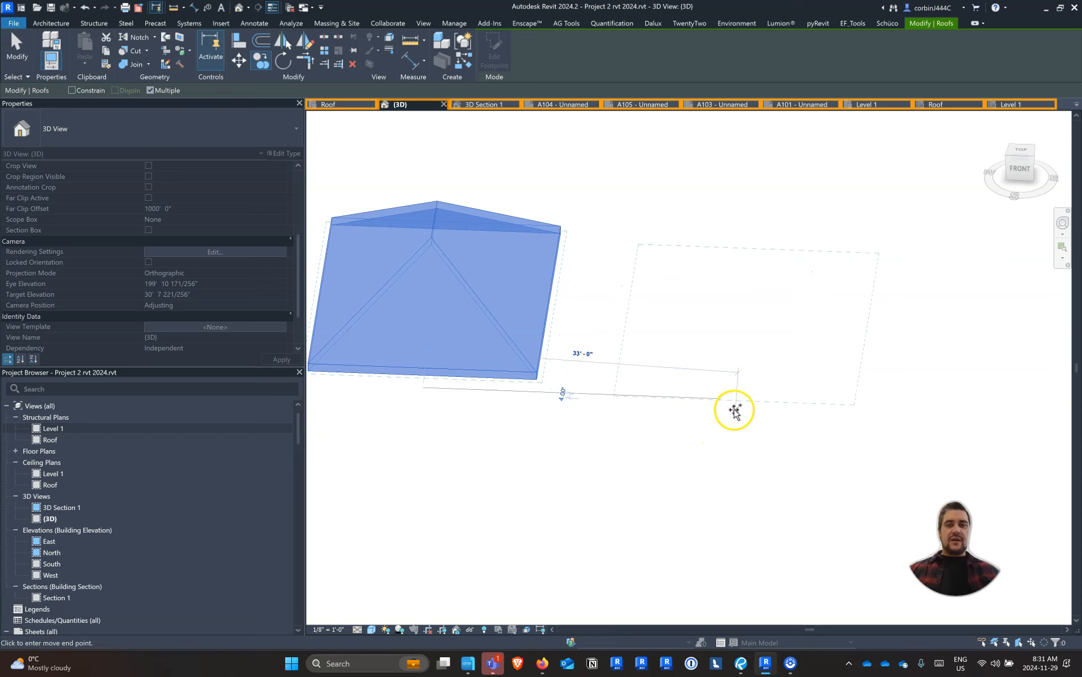
key("Caps_Lock")
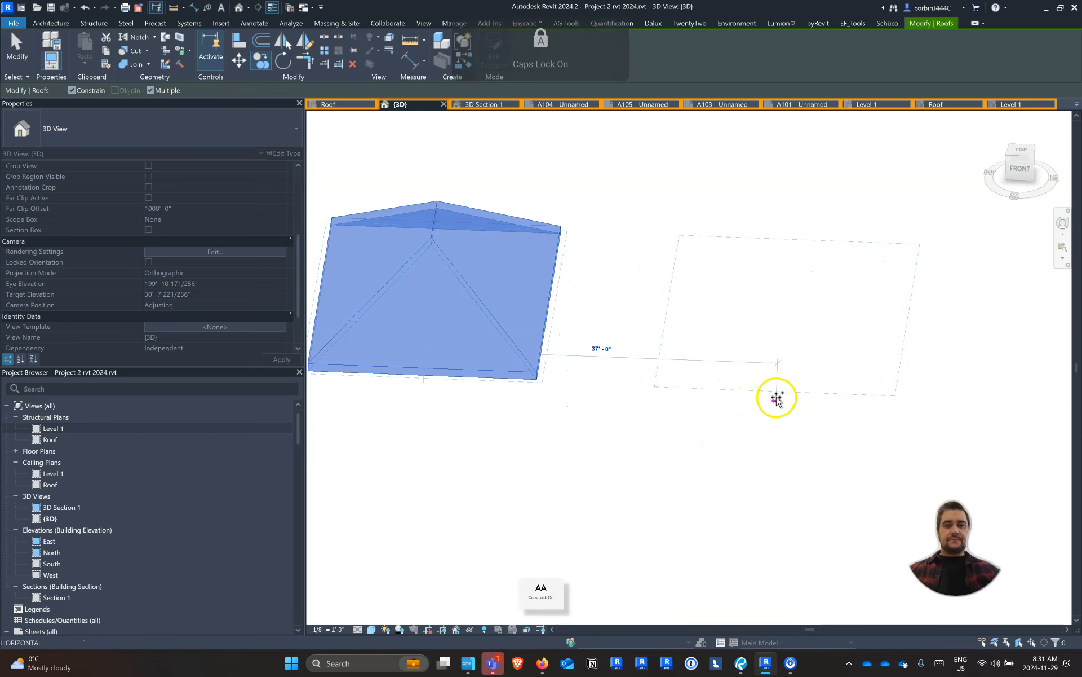
left_click(776, 398)
key("Escape")
key("Escape")
Edit the copied roof's footprint so its front and back edges no longer define slope, making a gable roof
left_click(760, 255)
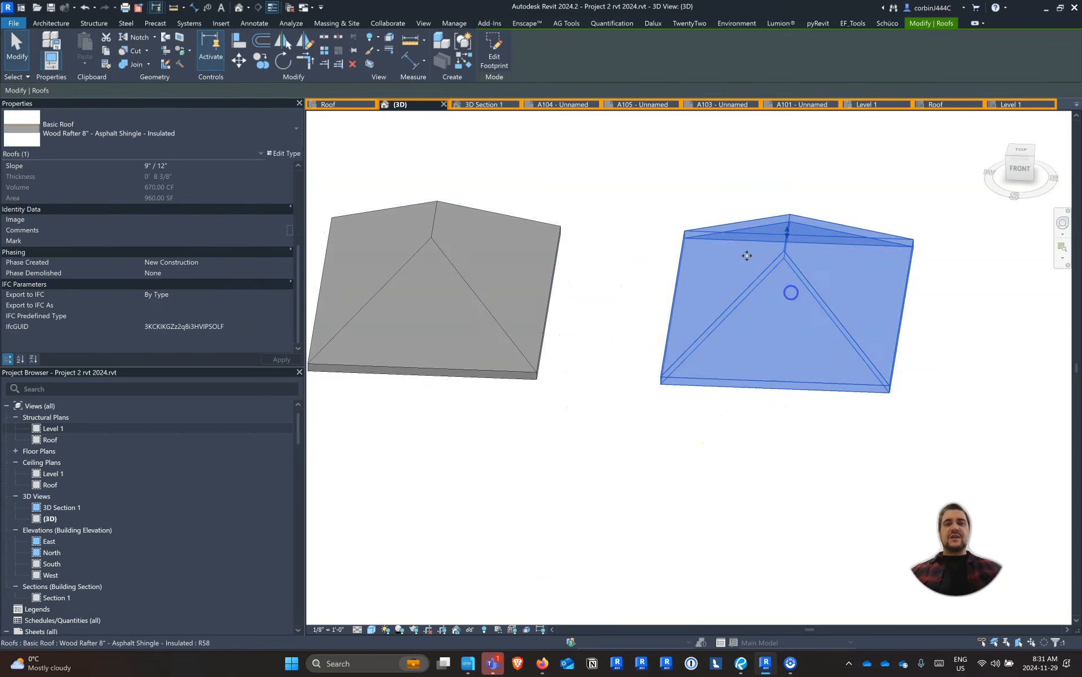
left_click(518, 61)
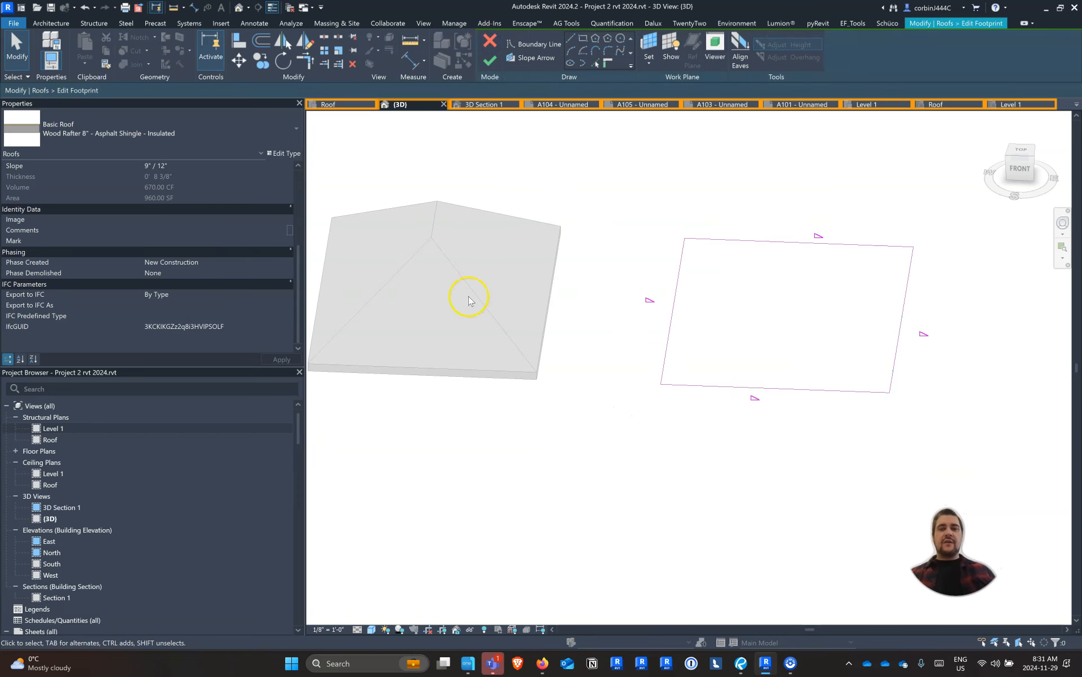
left_click_drag(814, 451, 763, 176)
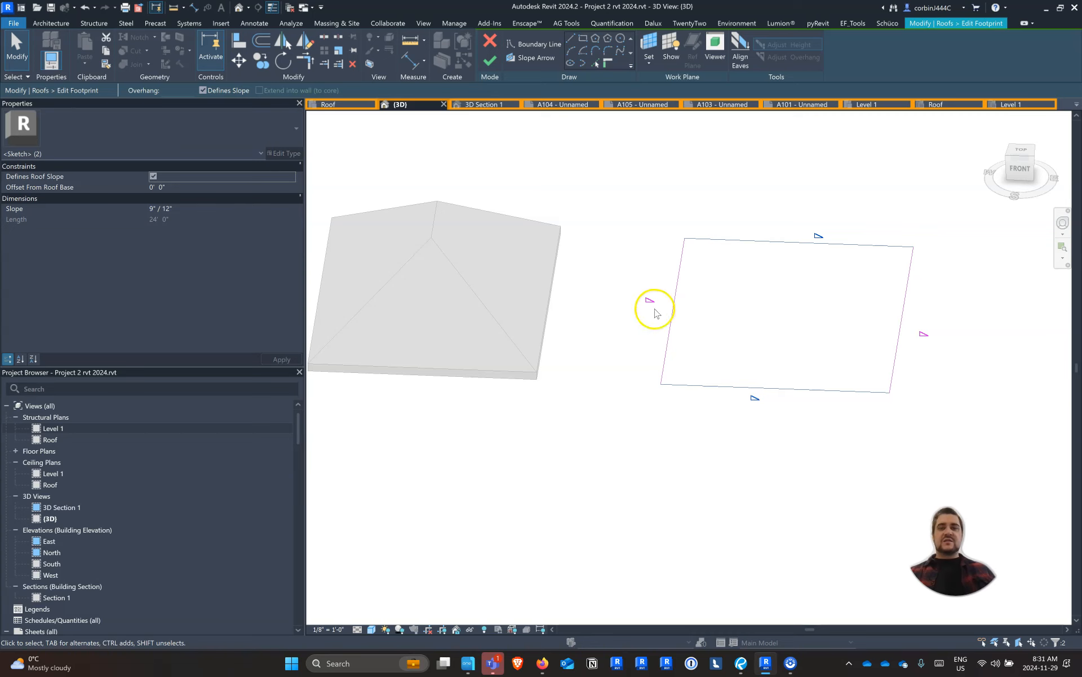
left_click(203, 90)
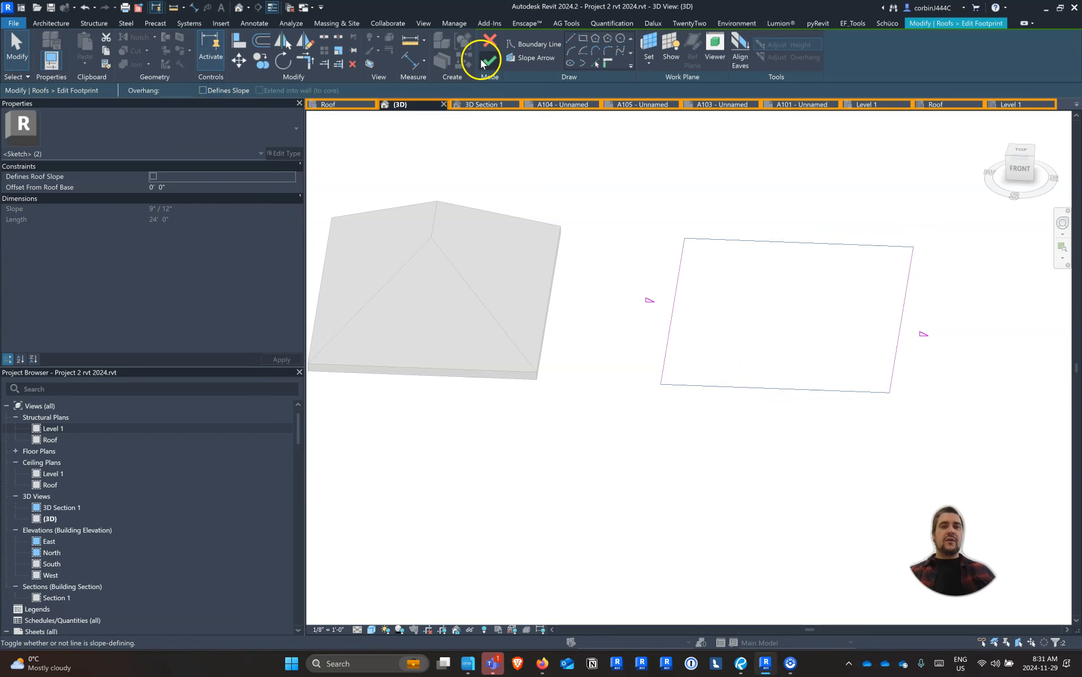
left_click(485, 60)
scroll(632, 259, "down", 3)
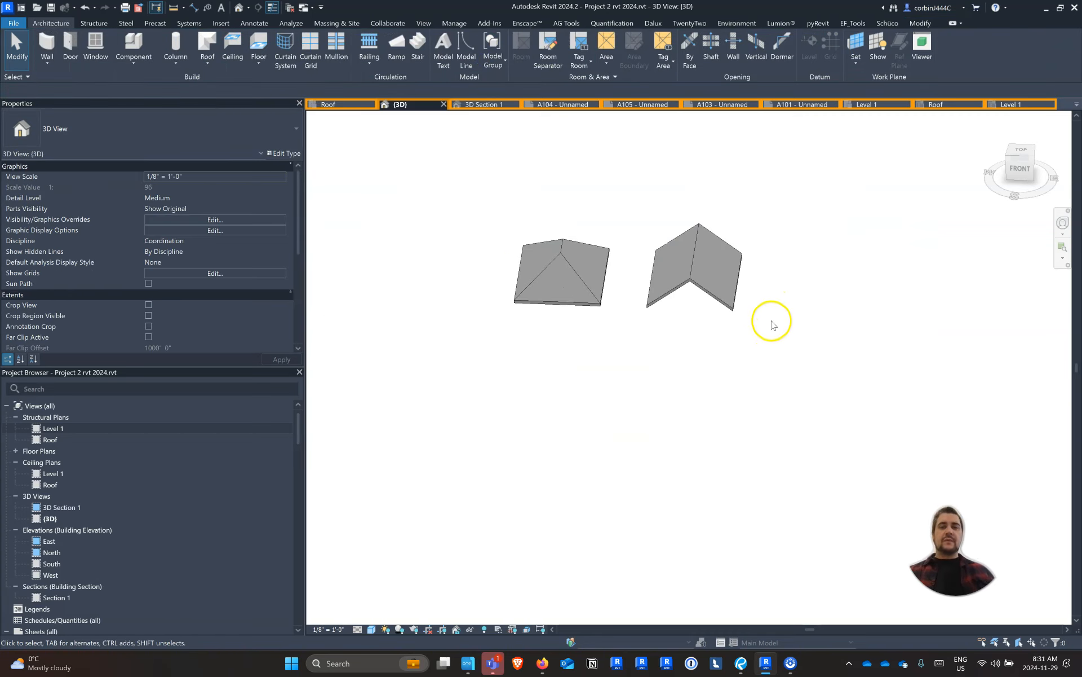
Copy the gable roof about 43' to its right
middle_click_drag(785, 318, 809, 273, "shift")
scroll(533, 335, "down", 4)
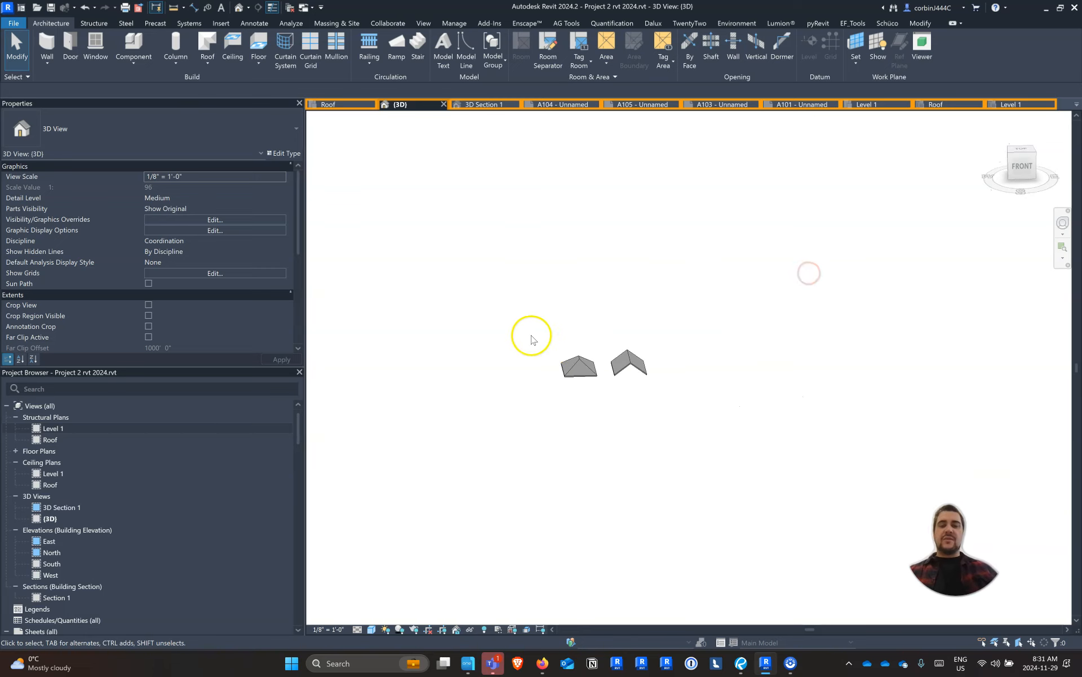
scroll(737, 374, "up", 4)
left_click(471, 338)
left_click(261, 59)
left_click(440, 387)
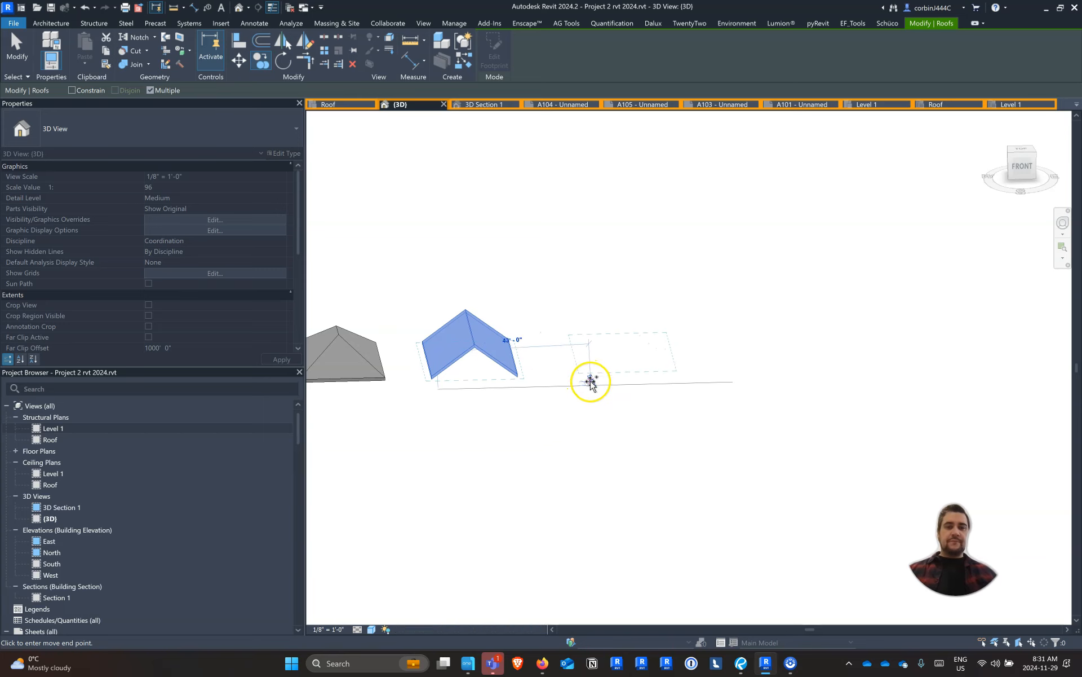
left_click(593, 386)
key("Escape")
key("Escape")
Edit the newest copy's footprint so its left edge no longer defines slope, making a single-slope roof
double_click(614, 364)
scroll(654, 353, "up", 2)
left_click_drag(580, 348, 487, 362)
left_click(153, 176)
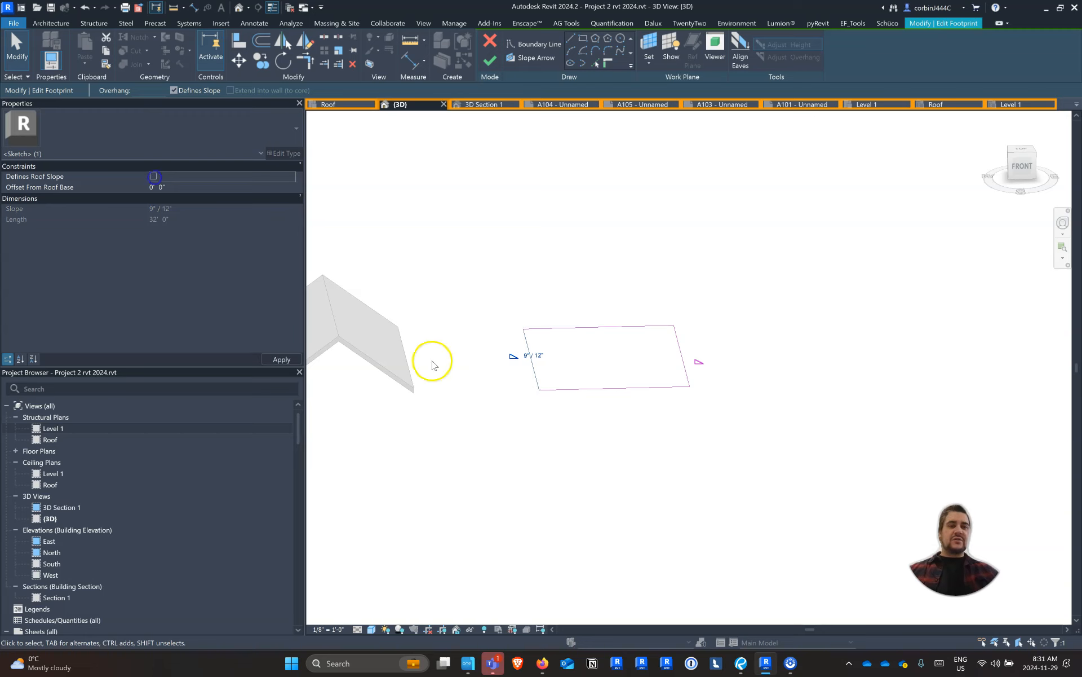
left_click(490, 59)
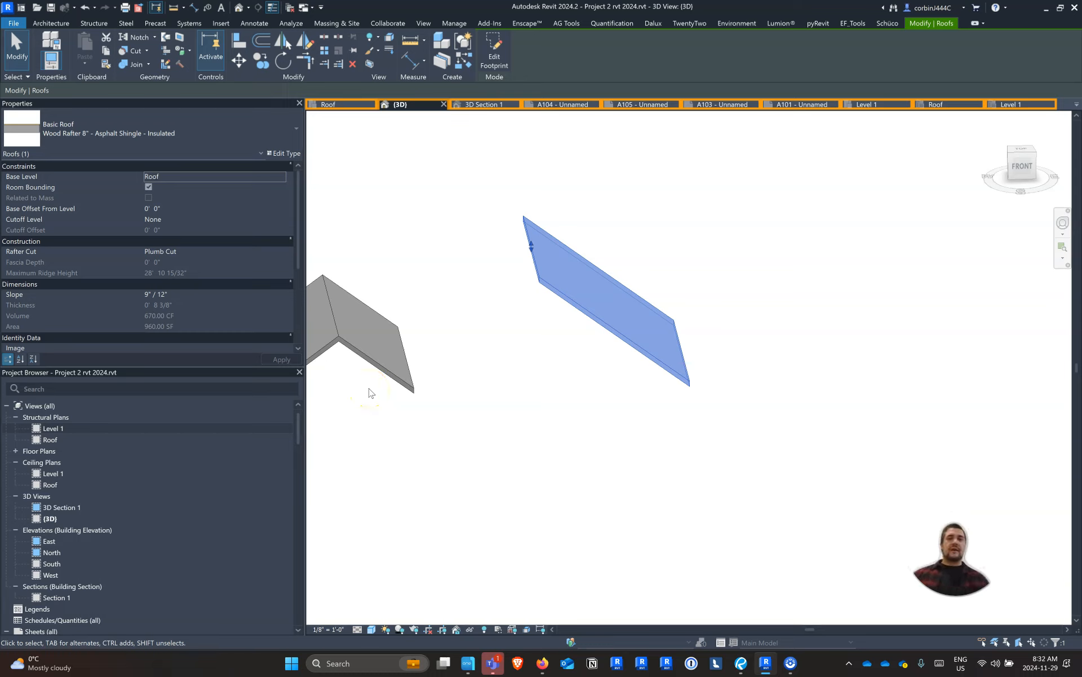
Set the single-slope roof's slope to 2" / 12"
left_click(172, 296)
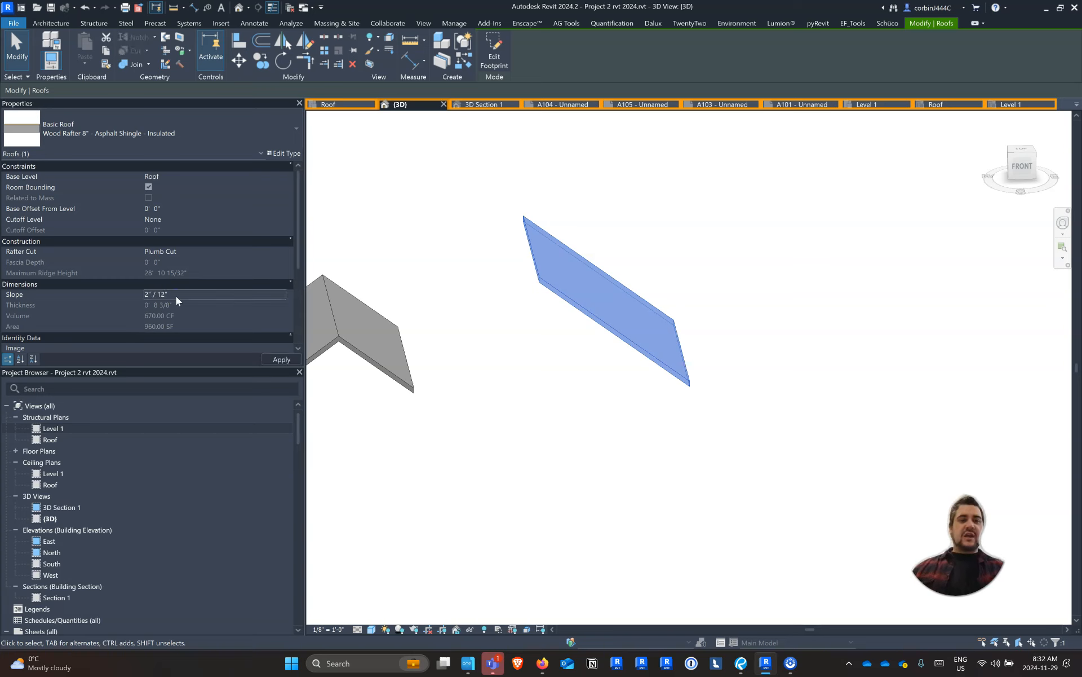
left_click(517, 422)
scroll(649, 446, "down", 4)
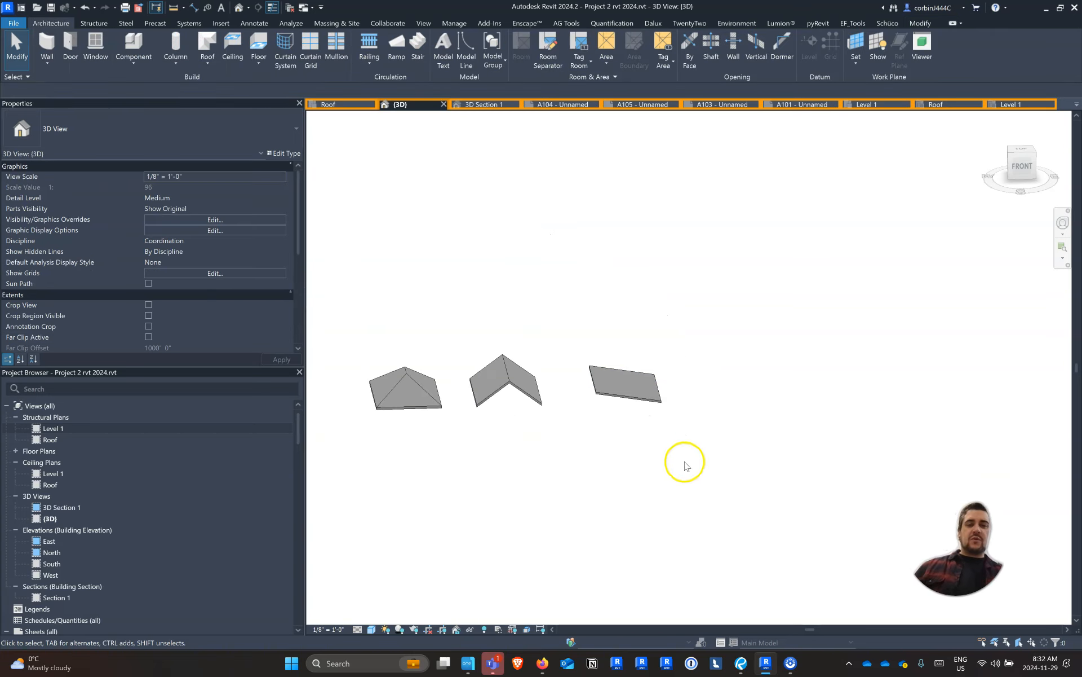
Place a copy of the single-slope roof to its right
mouse_move(608, 433)
middle_mouse_down("shift")
mouse_move(556, 423)
mouse_move(614, 425)
middle_mouse_up("shift")
left_click(568, 225)
middle_click_drag(647, 314, 826, 338, "shift")
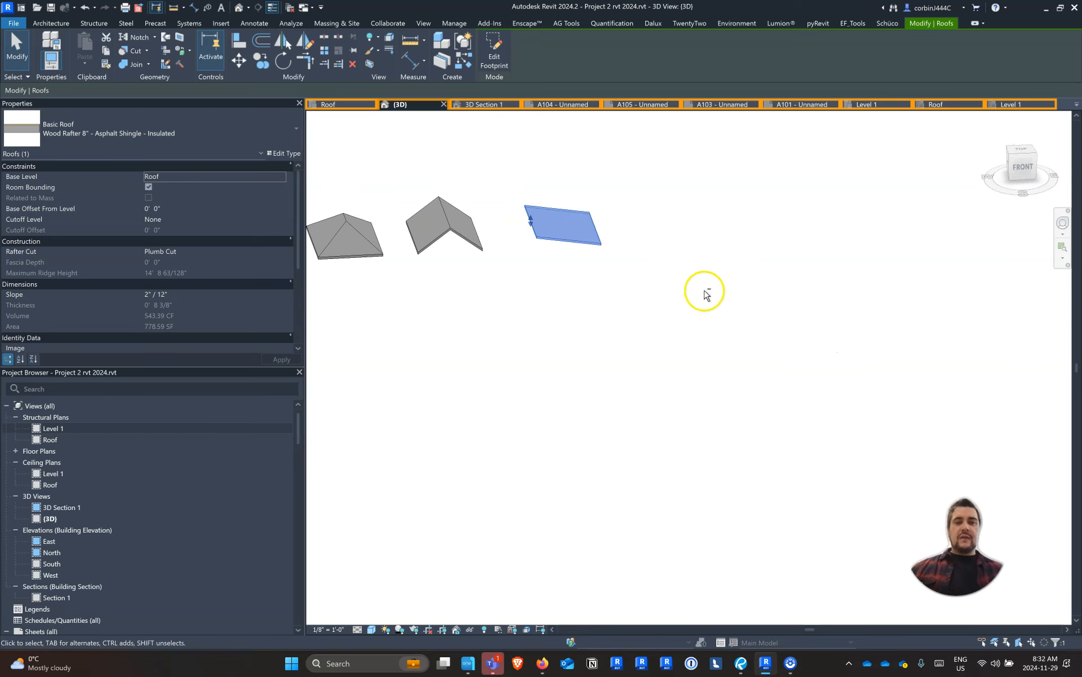
middle_click_drag(707, 294, 616, 362, "shift")
left_click(259, 61)
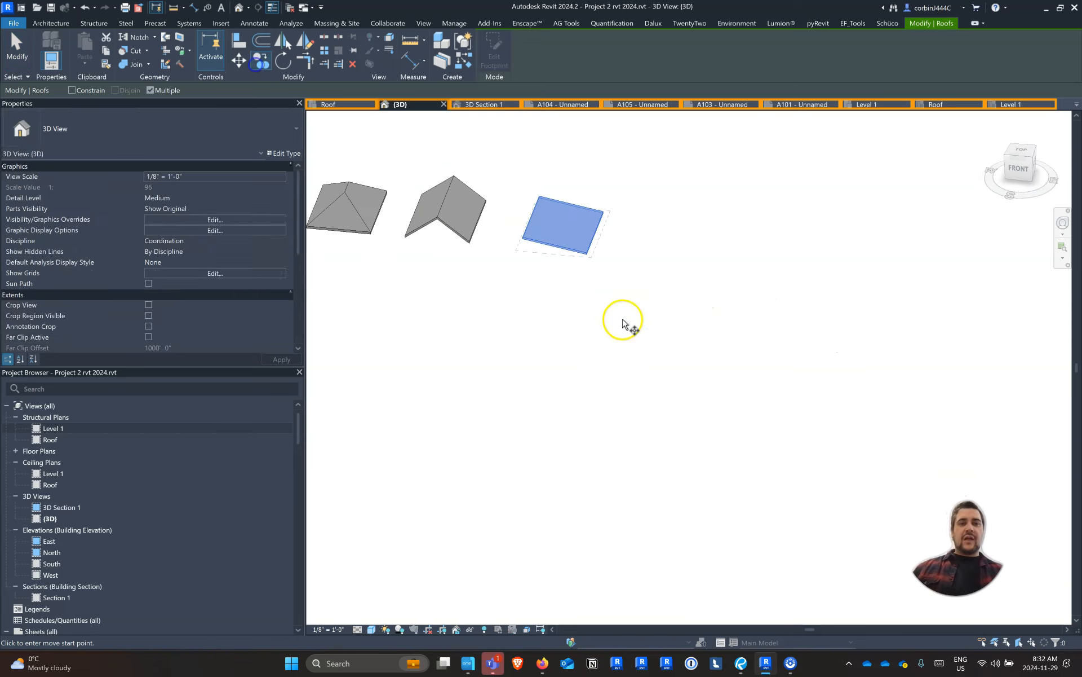
left_click(520, 237)
left_click(641, 257)
Edit the last copy's footprint to remove the slope from its right edge, making a flat roof
left_click(512, 56)
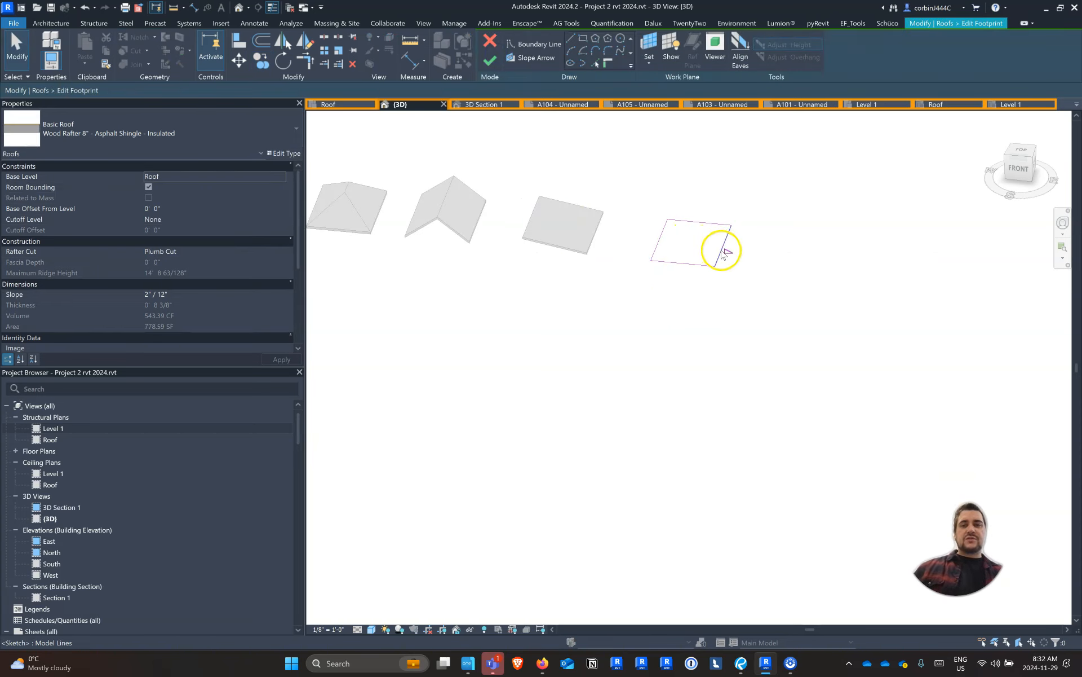
left_click(724, 253)
left_click(490, 59)
left_click(797, 290)
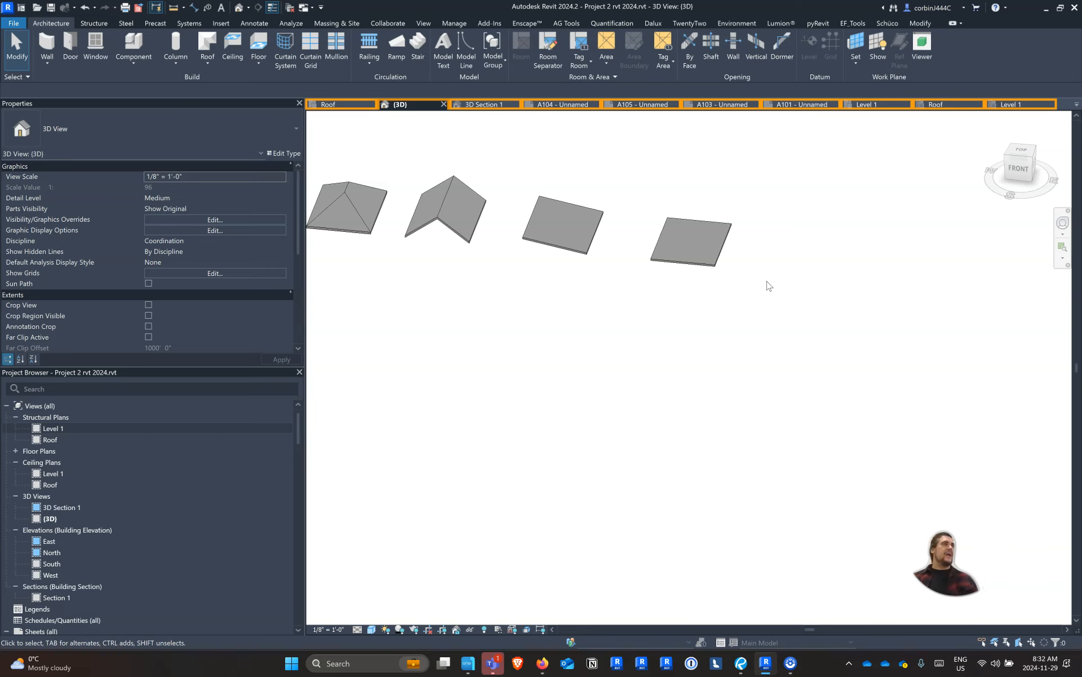
Examine the layer structure of the flat copy's asphalt shingle roof type and cancel without changes
left_click(711, 227)
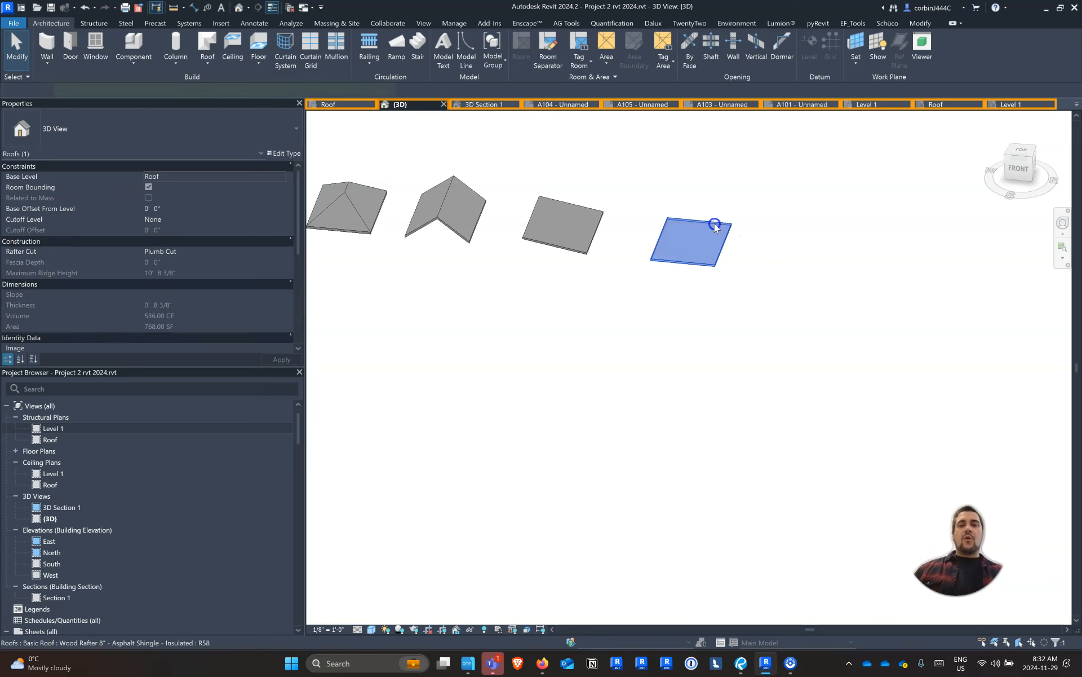
left_click(284, 153)
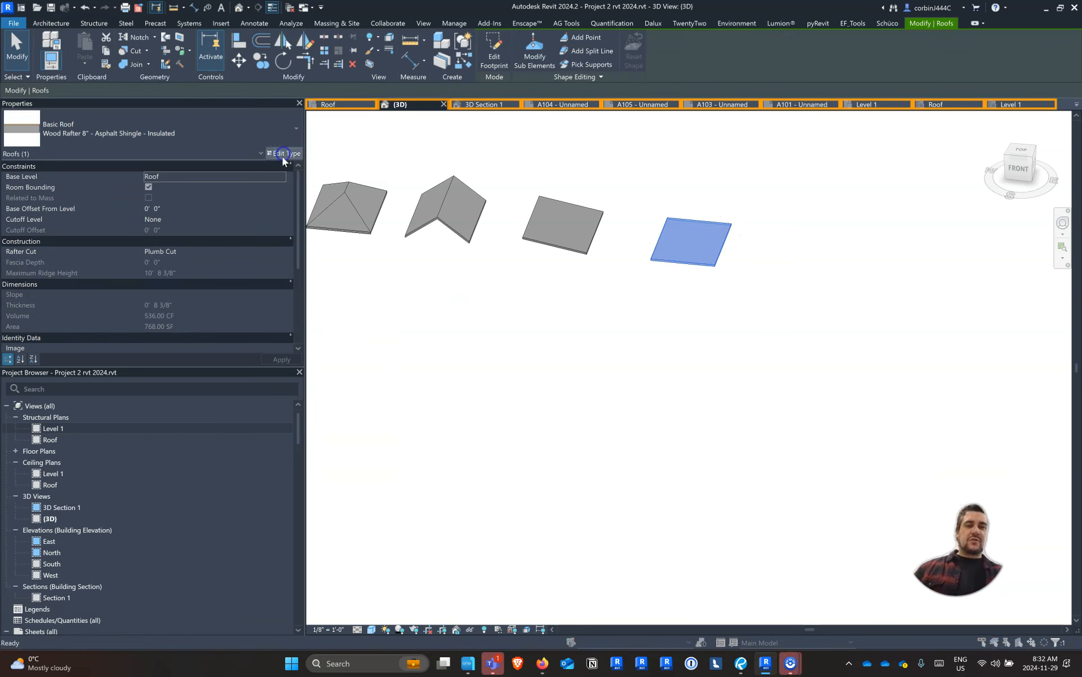
left_click(351, 217)
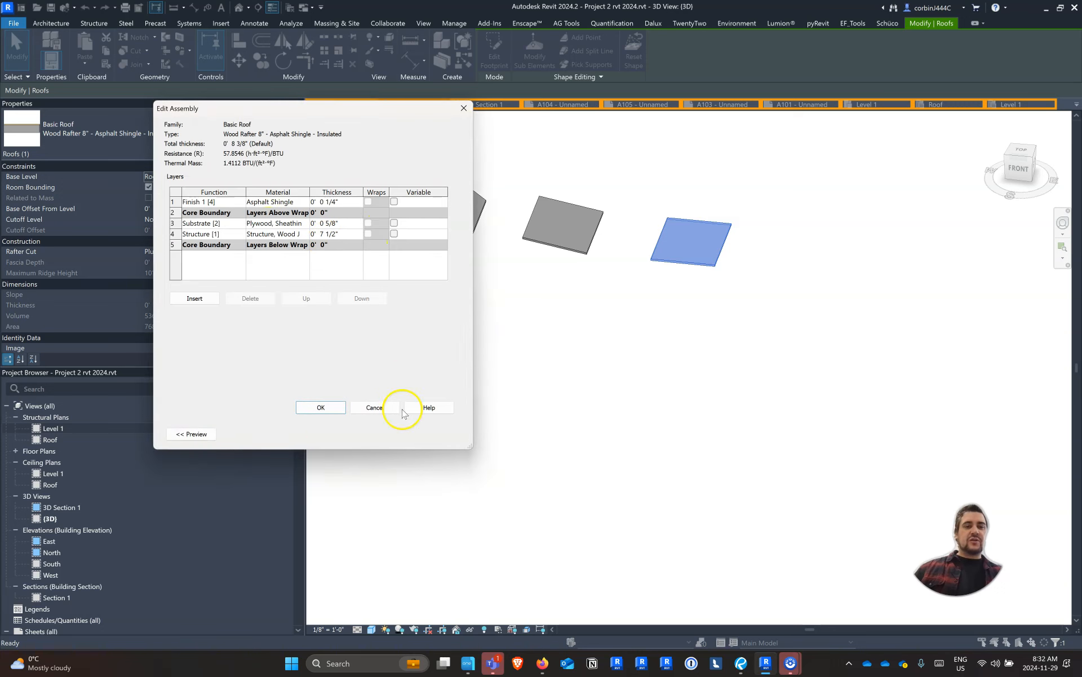
left_click(385, 407)
left_click(399, 436)
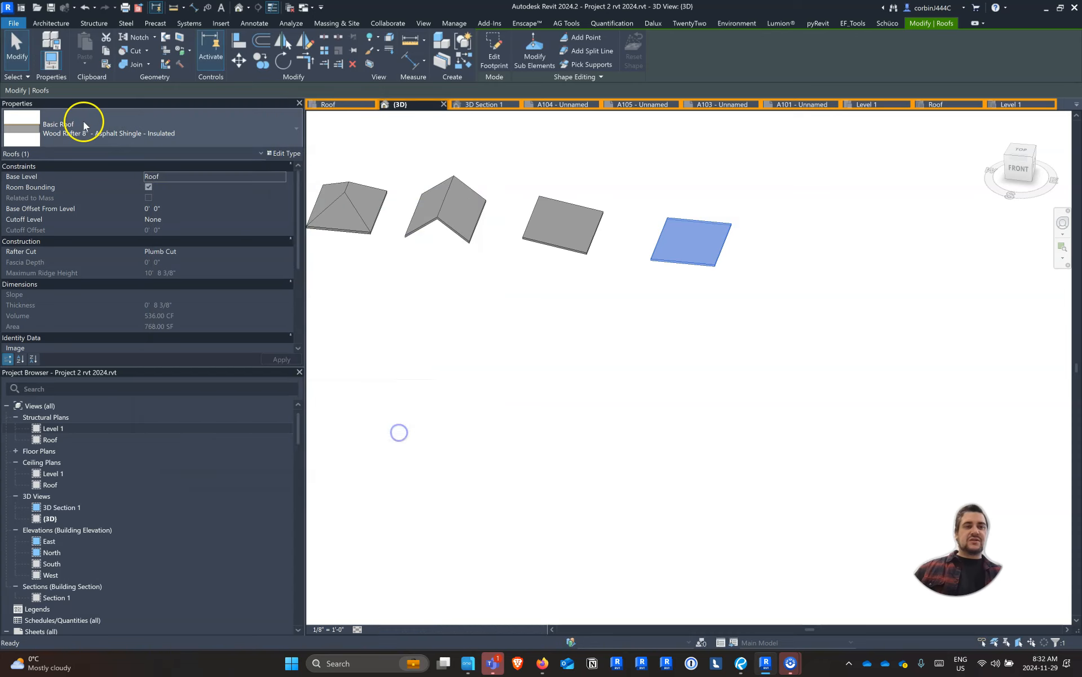
Switch the flat copy to the Flat Roof - Wood Structure Insulation, EPDM type and make its rigid insulation layer variable
left_click(76, 136)
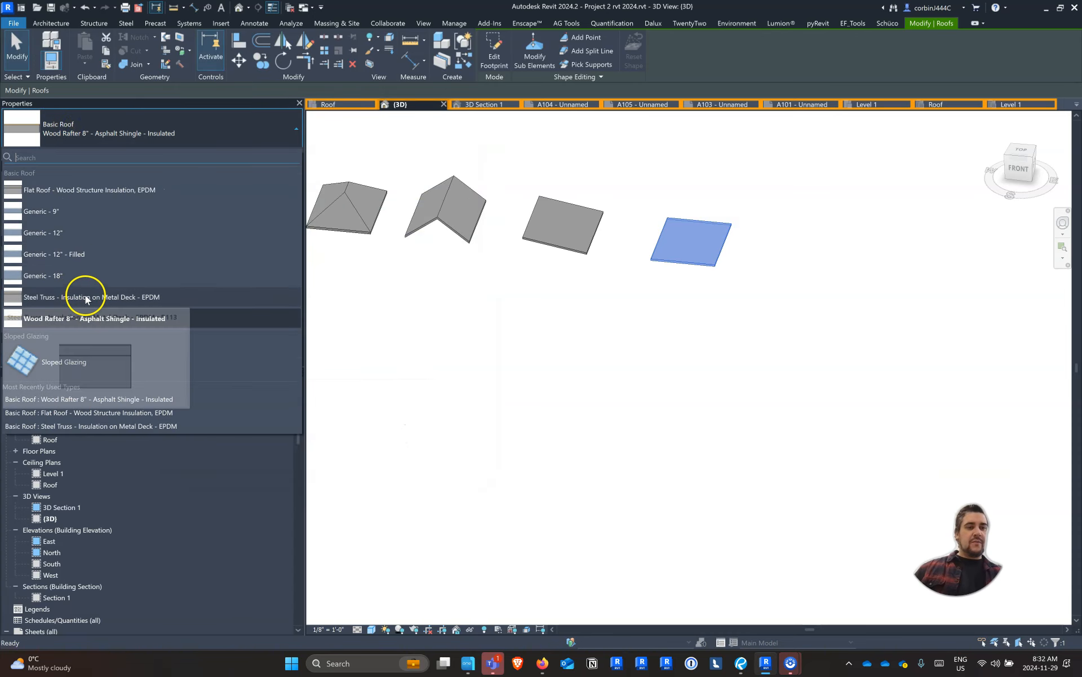
left_click(117, 190)
left_click(278, 157)
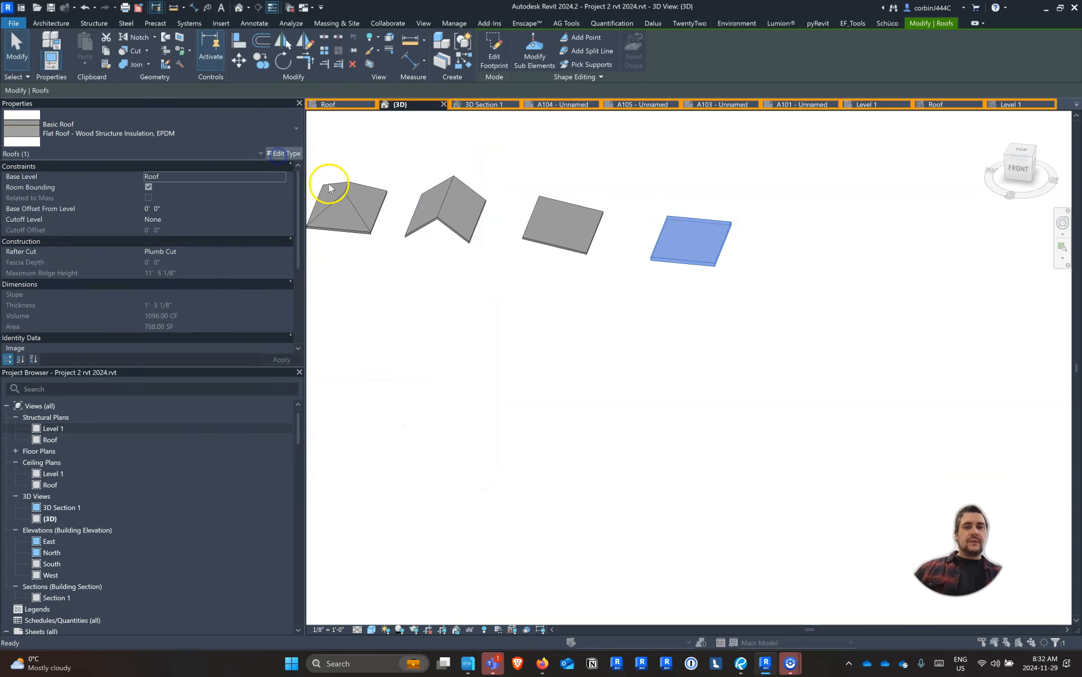
left_click(381, 214)
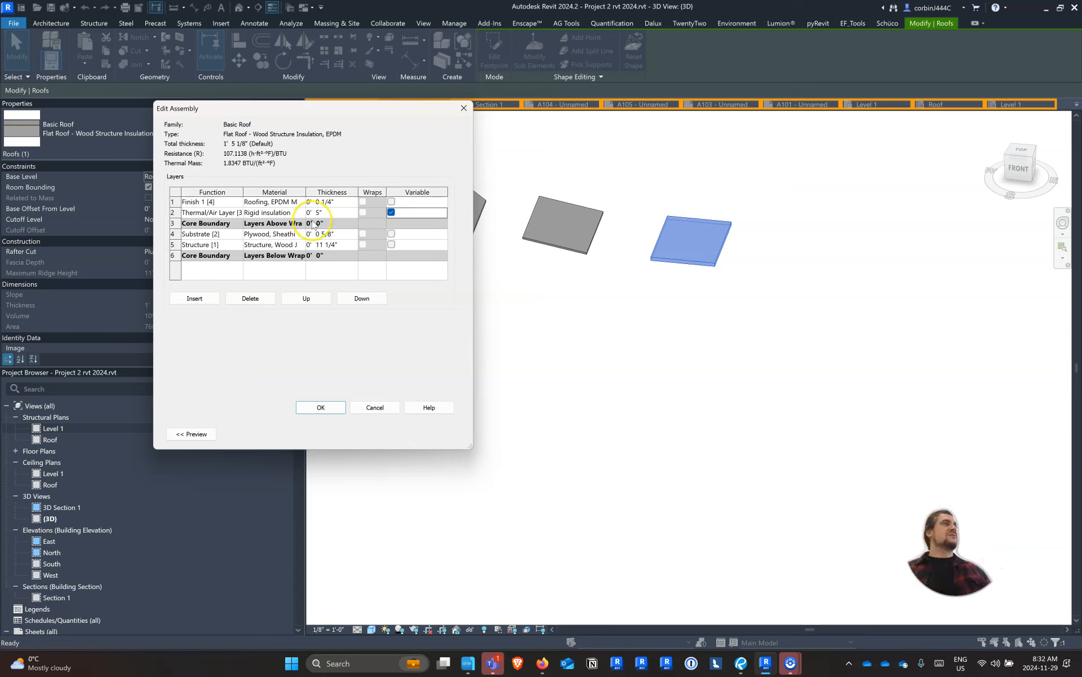
left_click(321, 407)
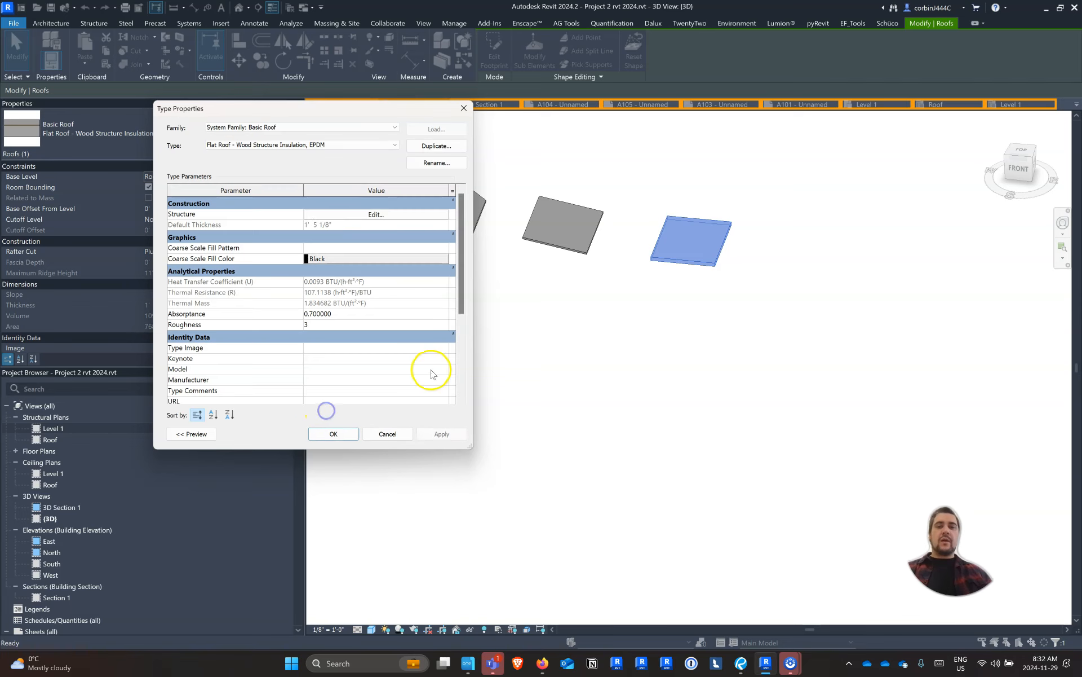
left_click(334, 434)
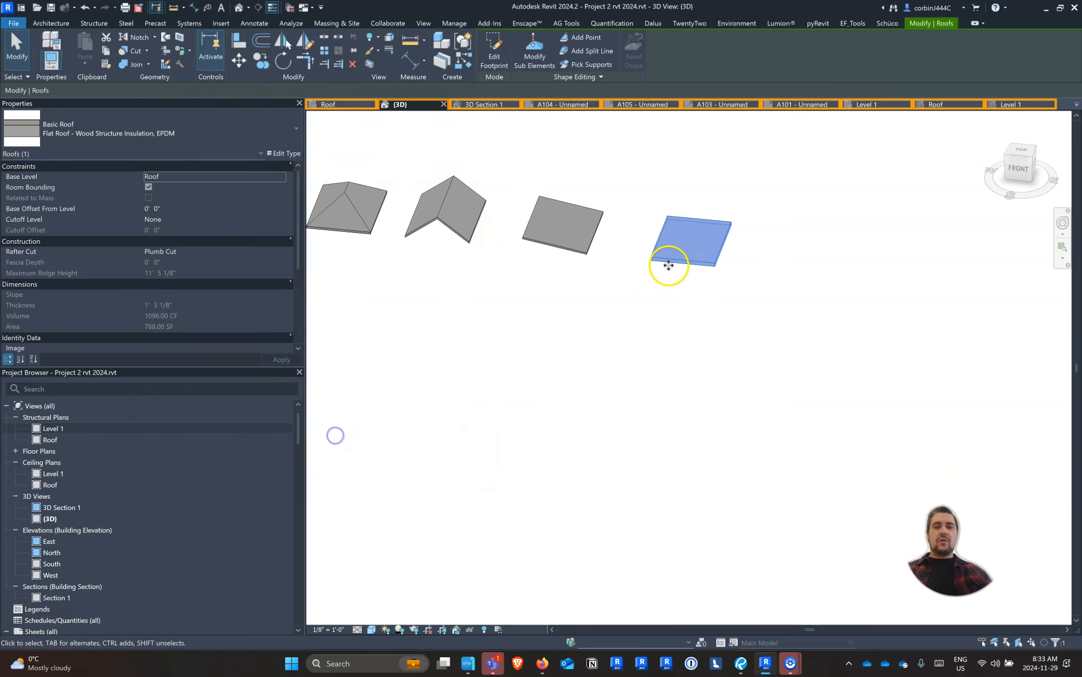
Add a shape-editing point near the middle of the flat wood-structure roof
left_click(756, 200)
scroll(720, 225, "up", 5)
left_click(681, 232)
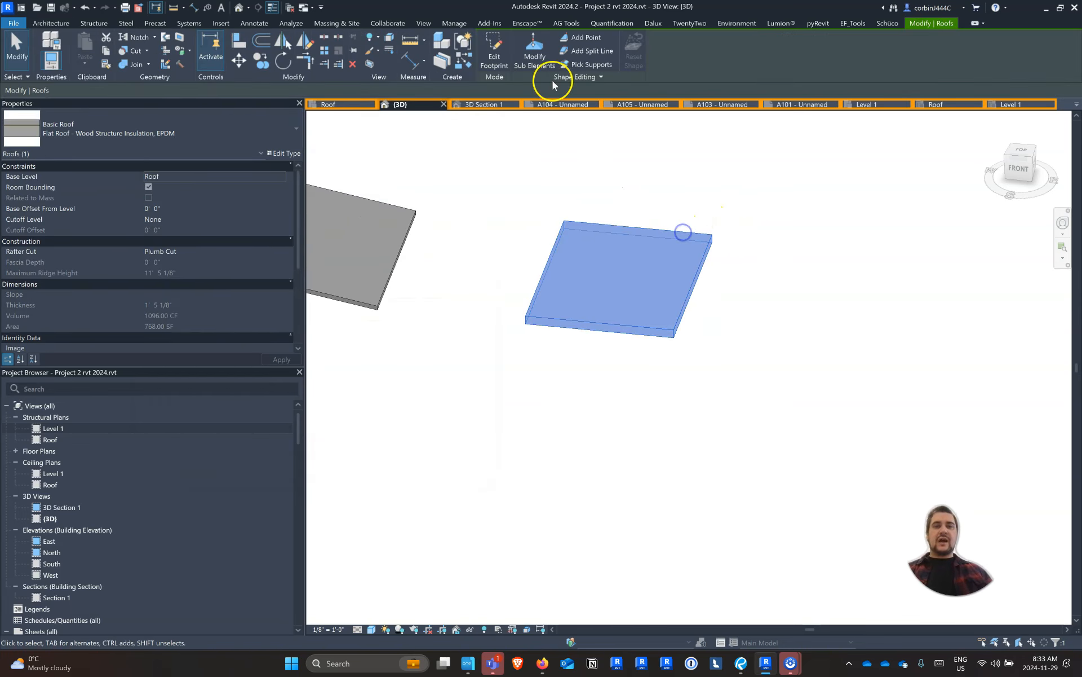
left_click(537, 56)
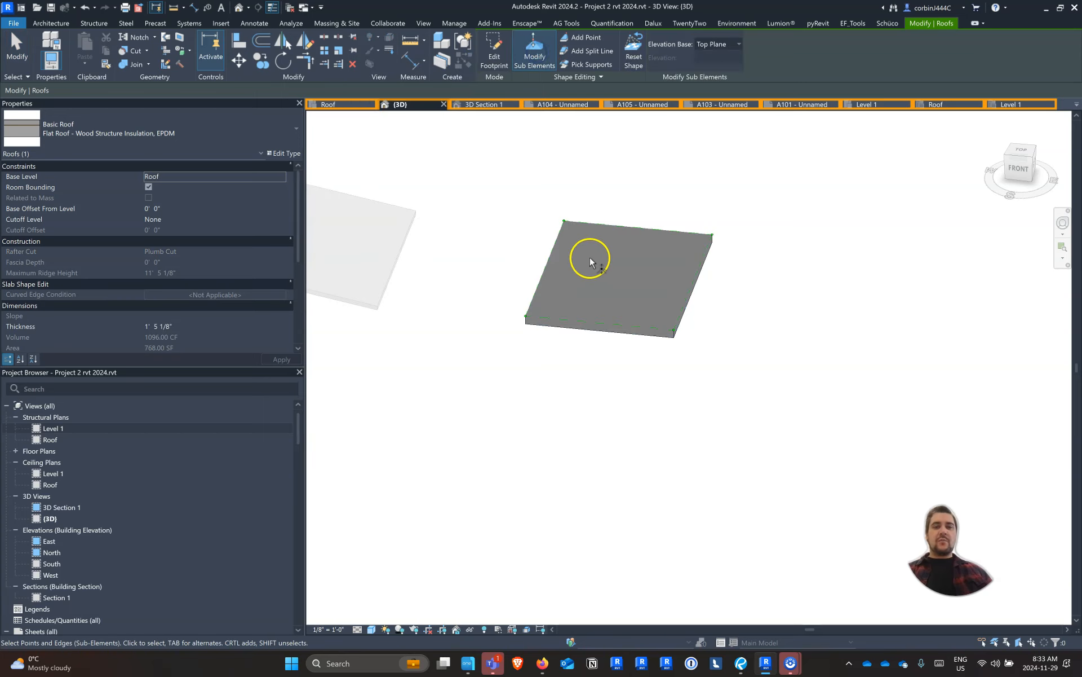
left_click(581, 39)
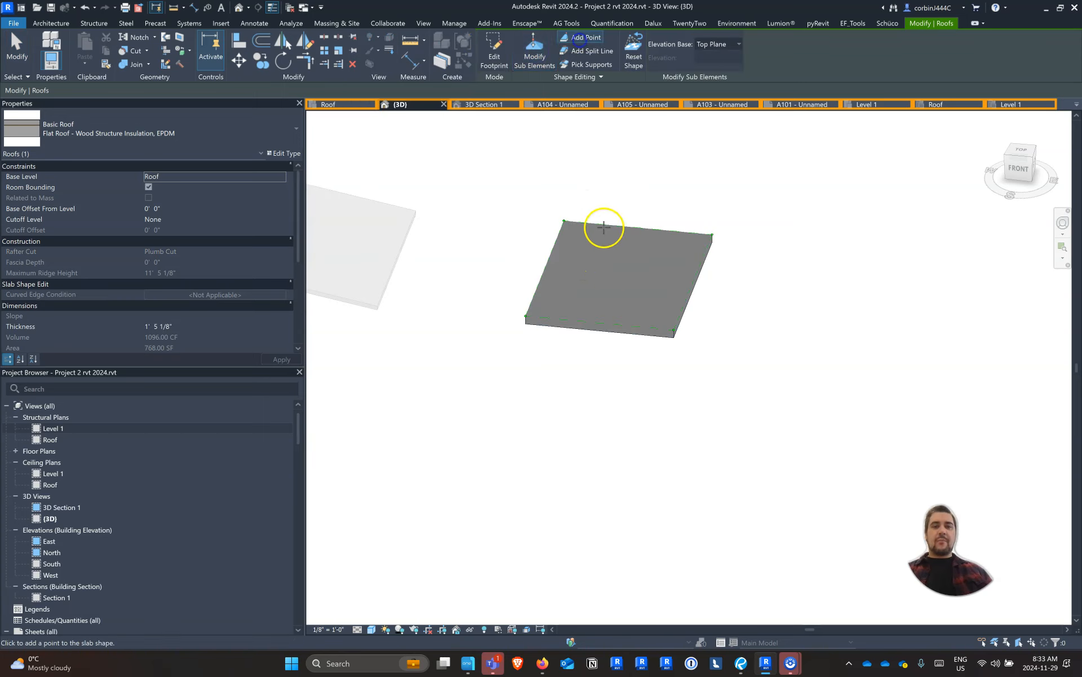
left_click(616, 273)
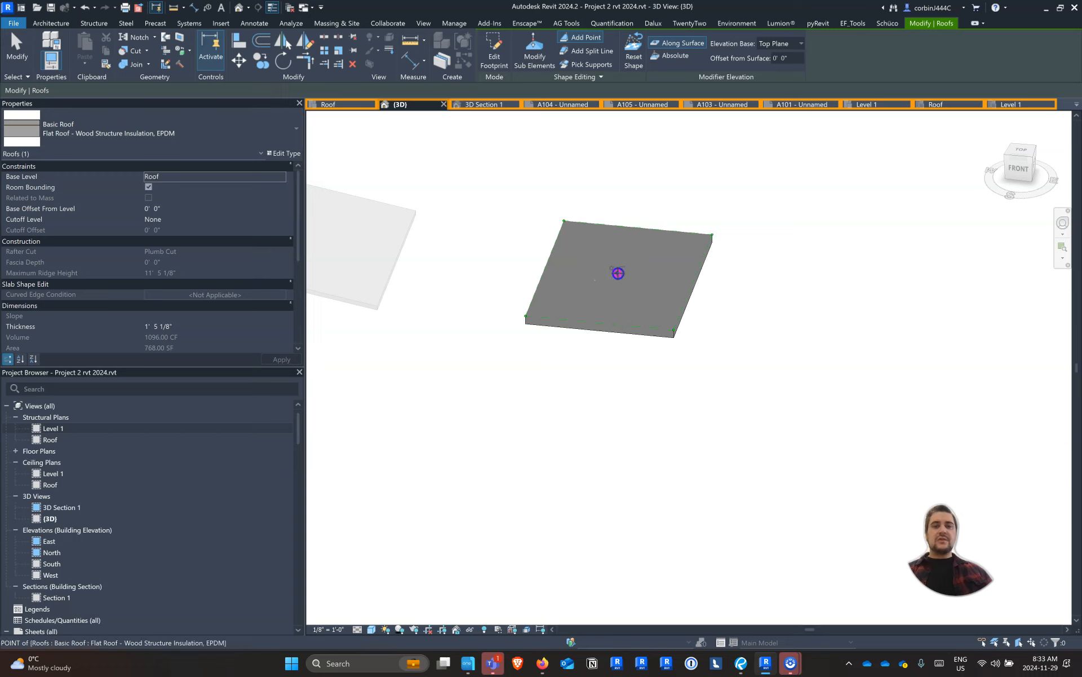
key("Escape")
Lower the flat roof's middle shape point with an elevation of -5" and finish the shape editing
left_click(616, 272)
left_click(627, 271)
type("-5\"")
key("Return")
left_click(713, 305)
scroll(677, 299, "up", 3)
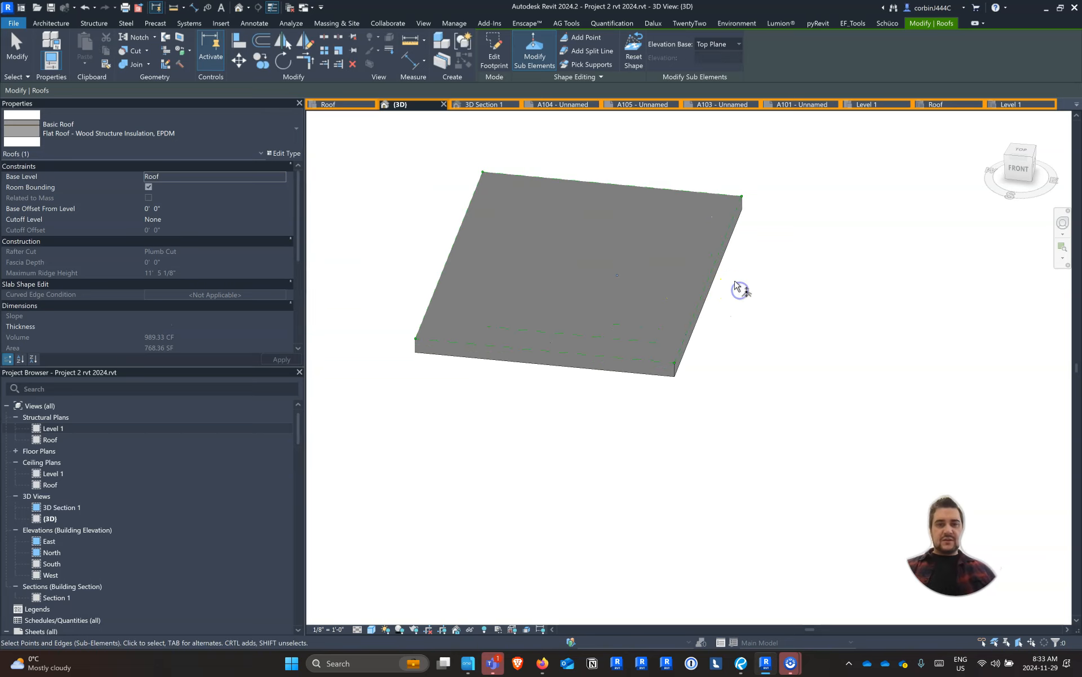
left_click(736, 287)
left_click(677, 344)
middle_click_drag(678, 344, 645, 329, "shift")
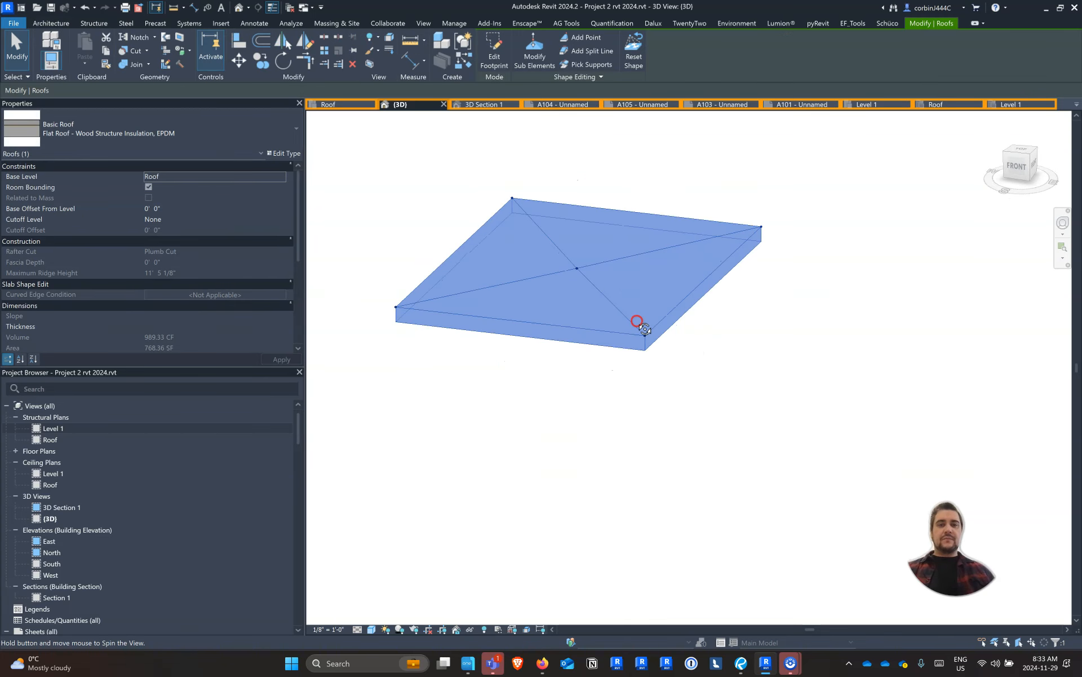
scroll(581, 330, "down", 3)
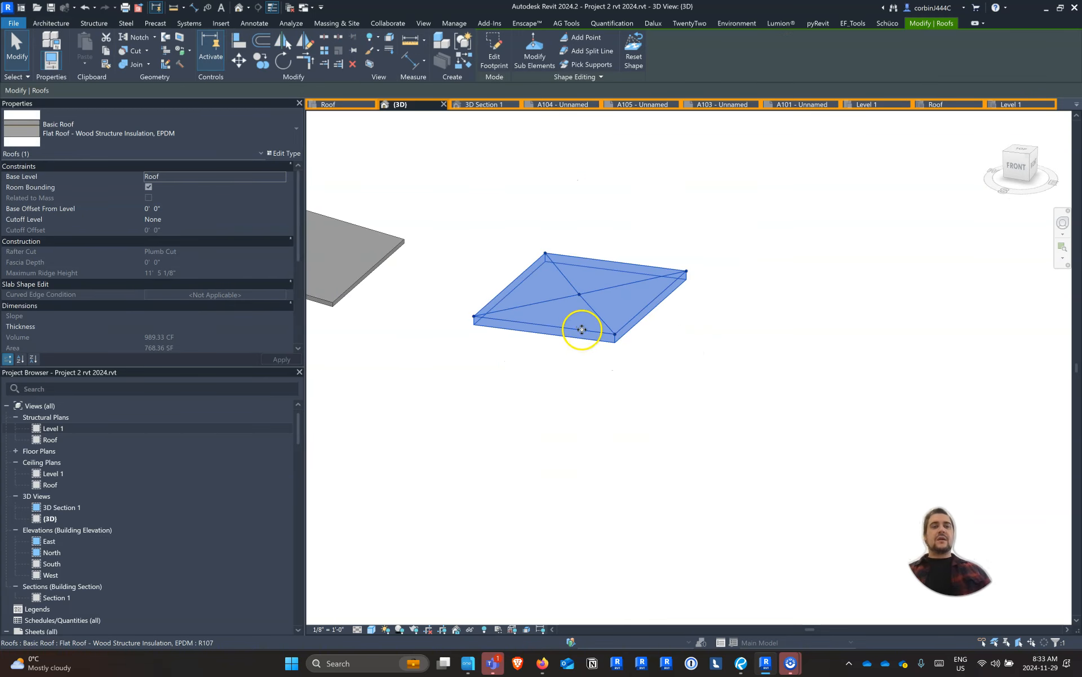
Turn off the variable thickness of the rigid insulation layer in the flat roof's type
left_click(273, 152)
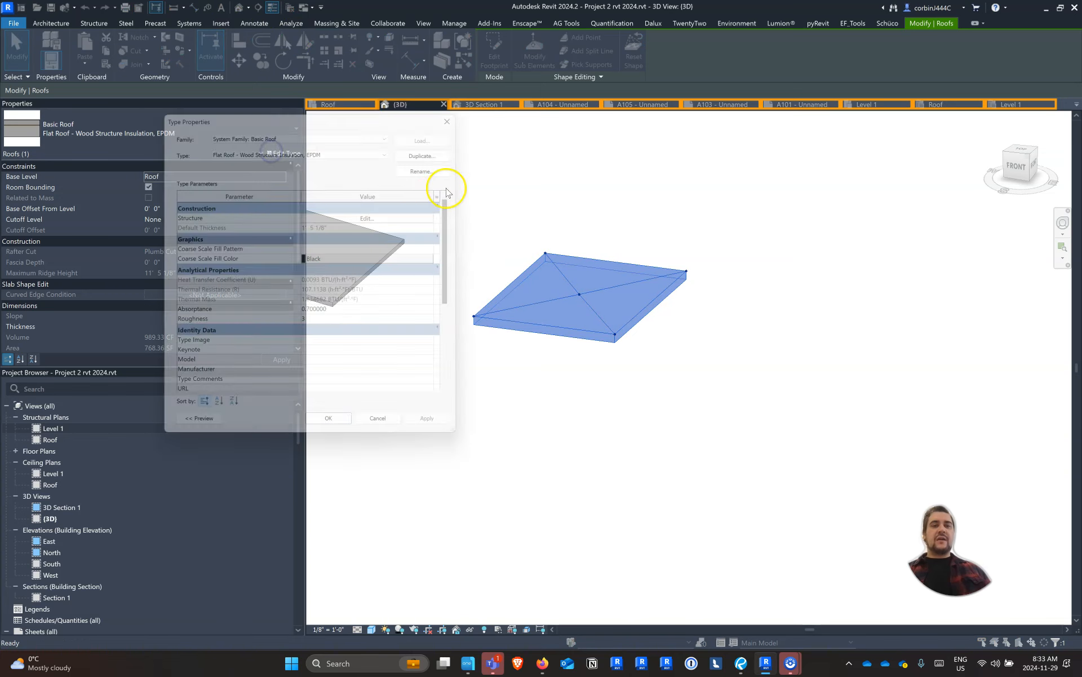
left_click(411, 218)
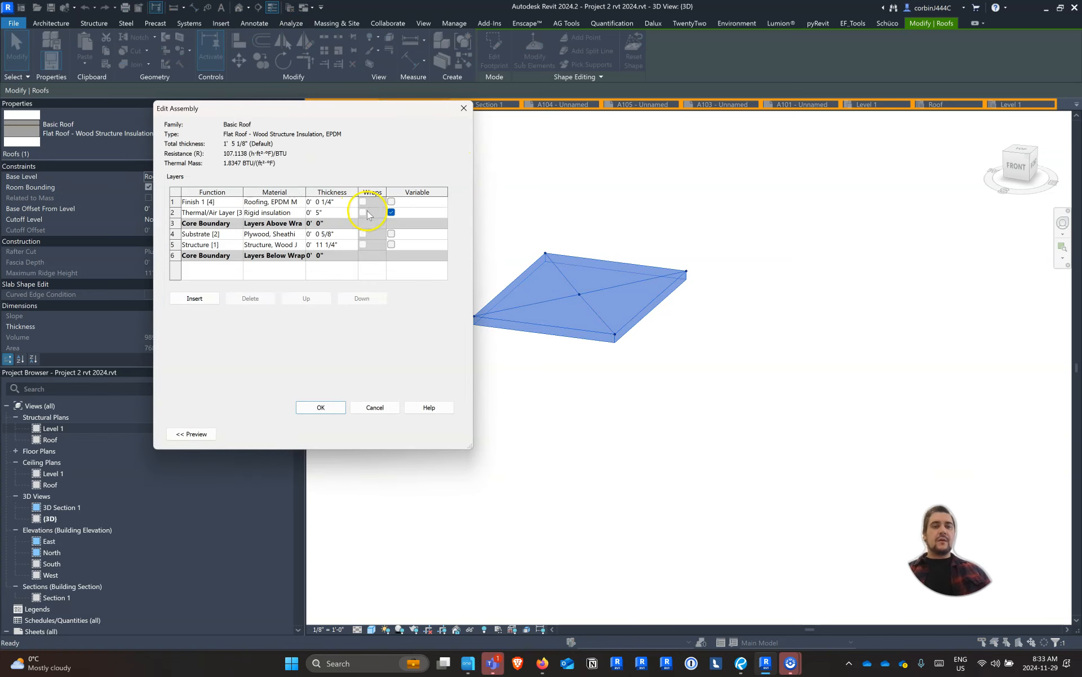
left_click(307, 405)
left_click(336, 434)
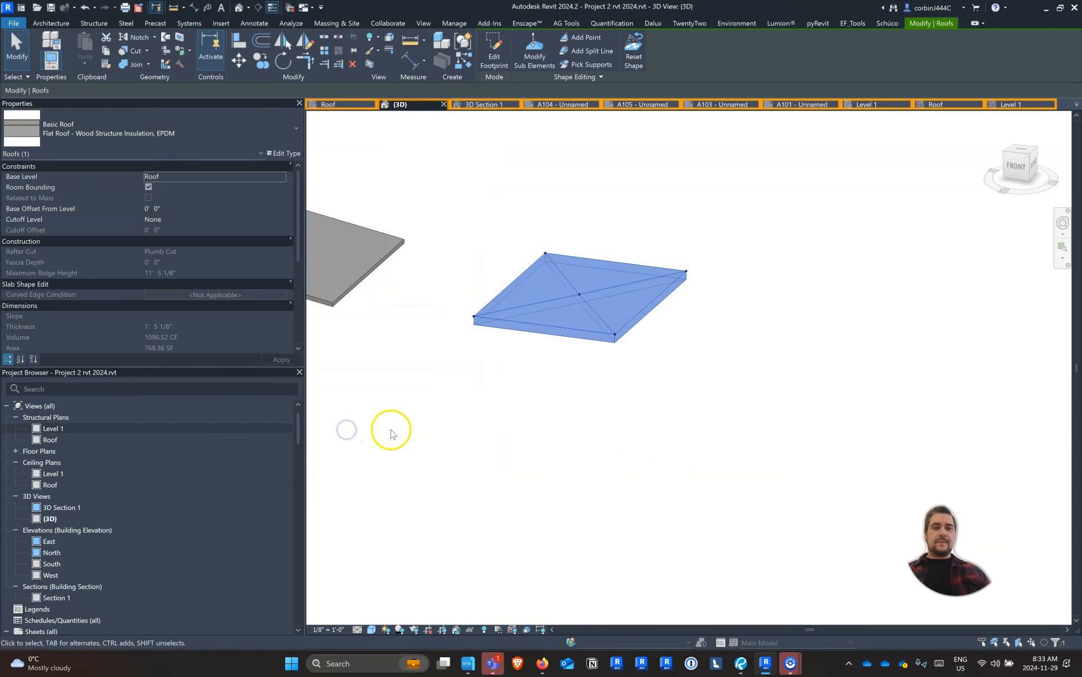
middle_click_drag(630, 367, 592, 91, "shift")
left_click(589, 254)
middle_click_drag(579, 235, 654, 367, "shift")
scroll(483, 338, "down", 4)
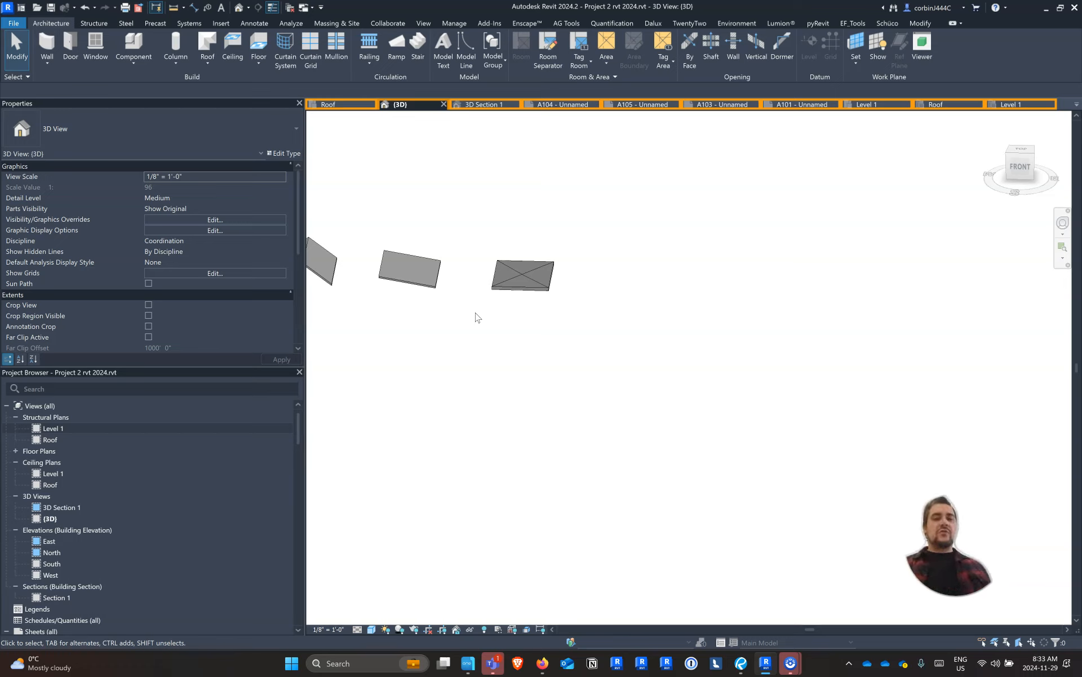
Place a copy of the shape-edited flat roof to its right
left_click(537, 284)
left_click(256, 70)
left_click(492, 289)
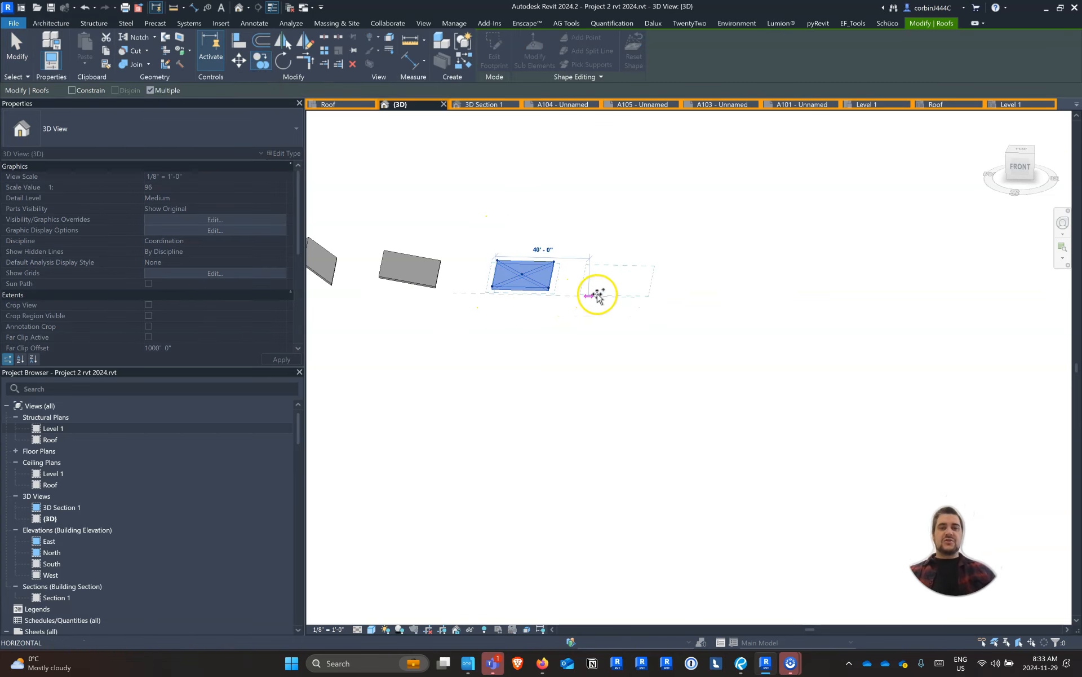
left_click(606, 292)
key("Escape")
key("Escape")
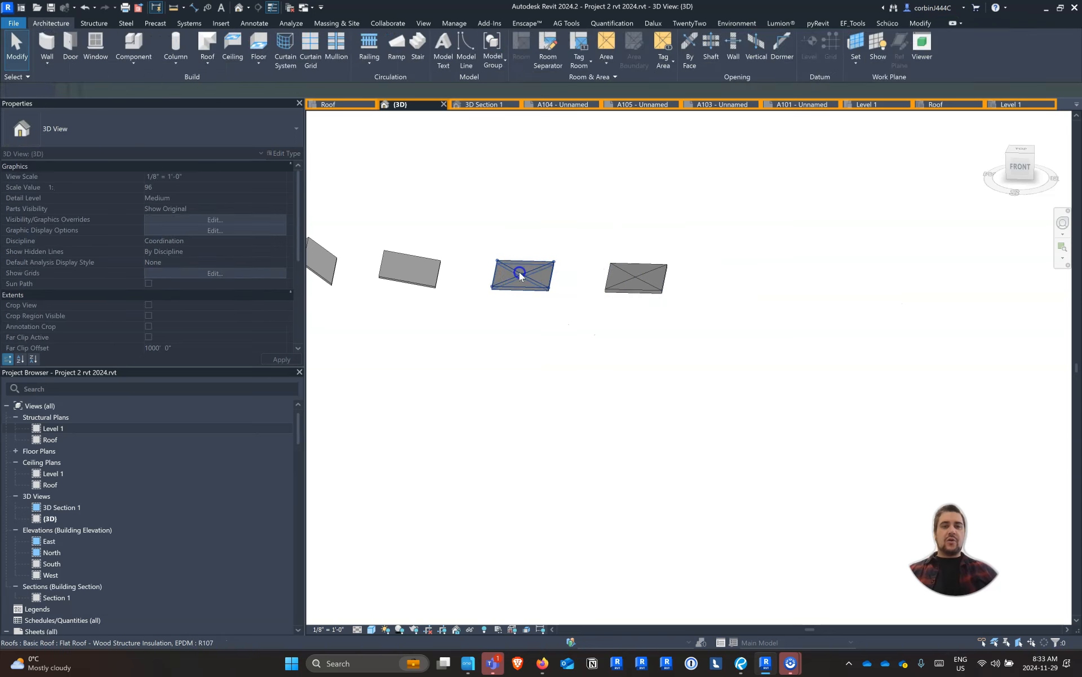
Make the rigid insulation layer of the original flat roof's type variable again
left_click(520, 276)
left_click(283, 161)
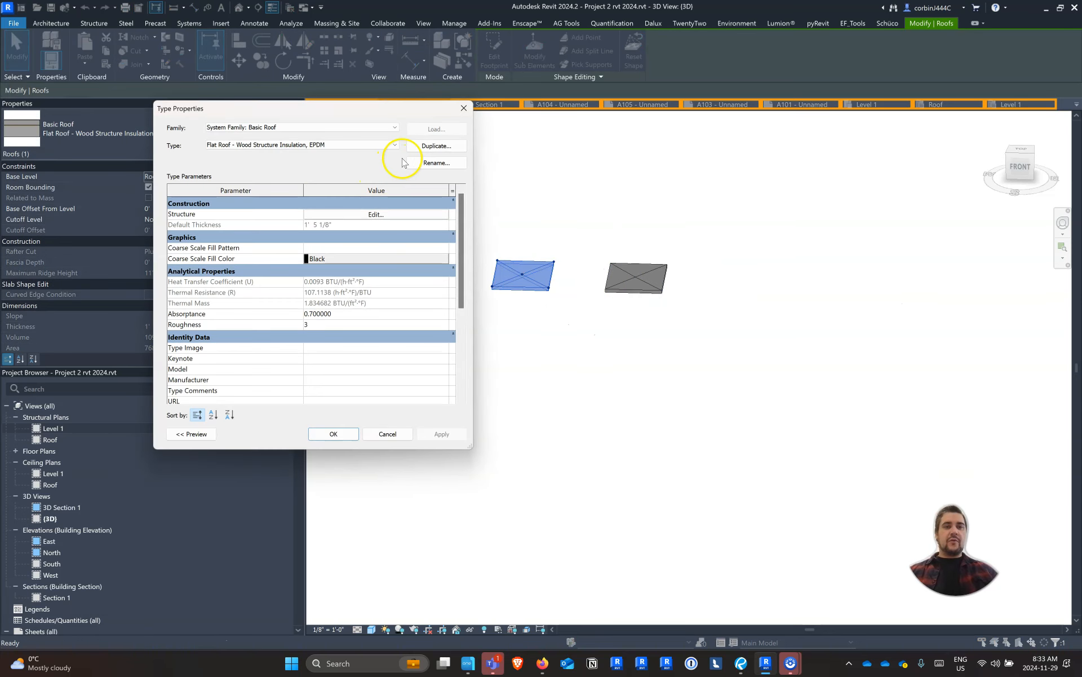
left_click(409, 218)
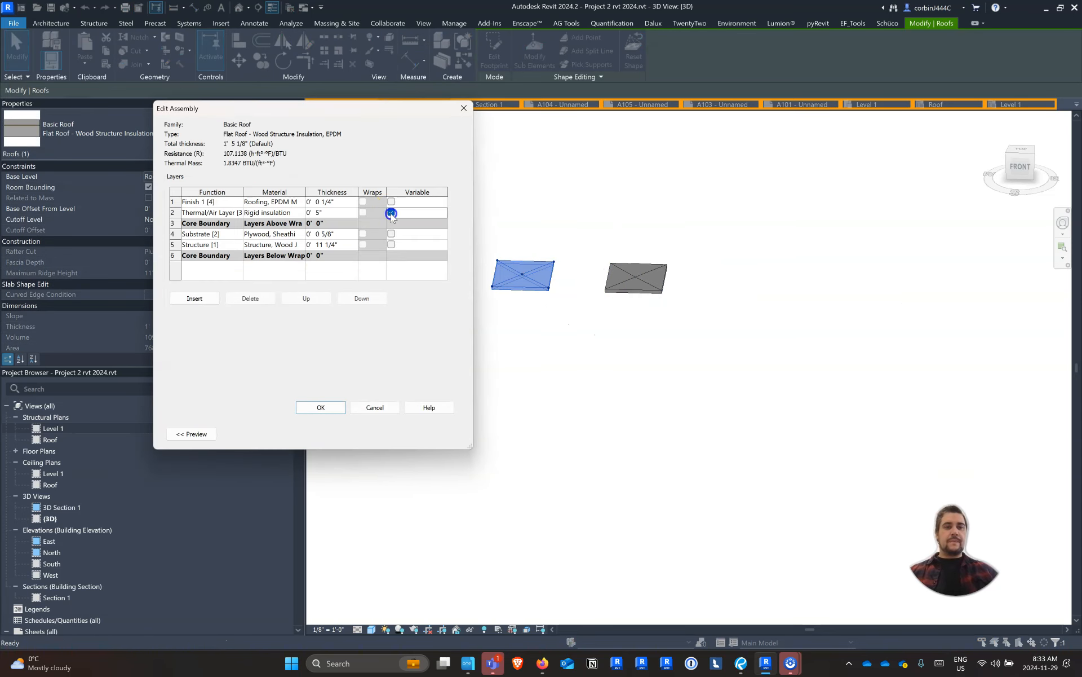
left_click(327, 406)
left_click(323, 435)
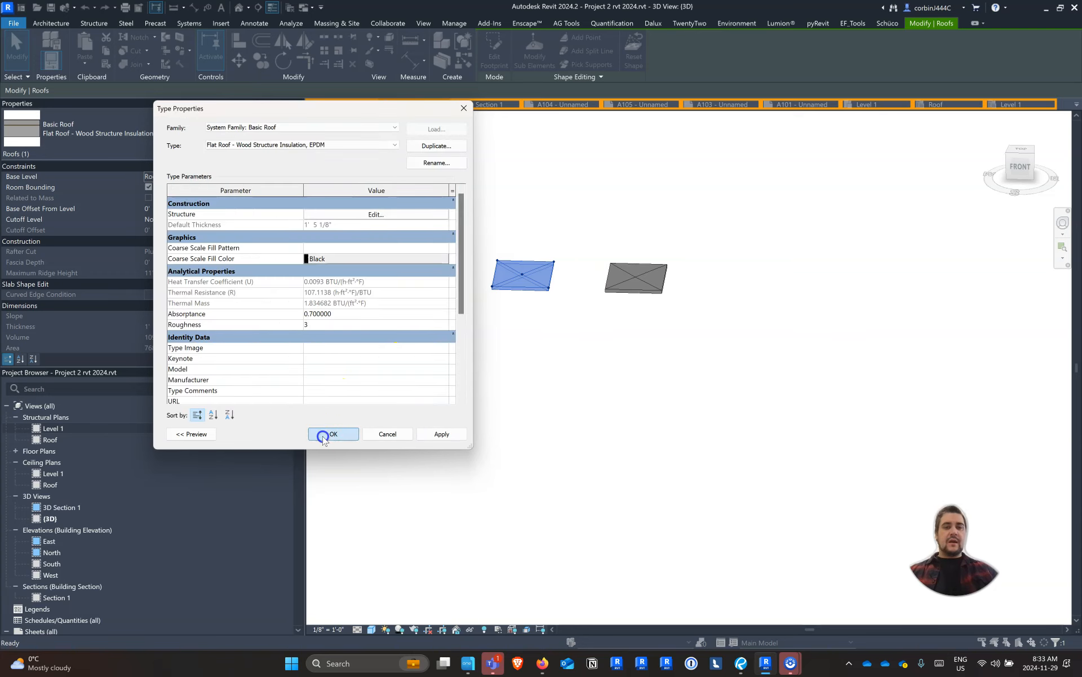
left_click(608, 276)
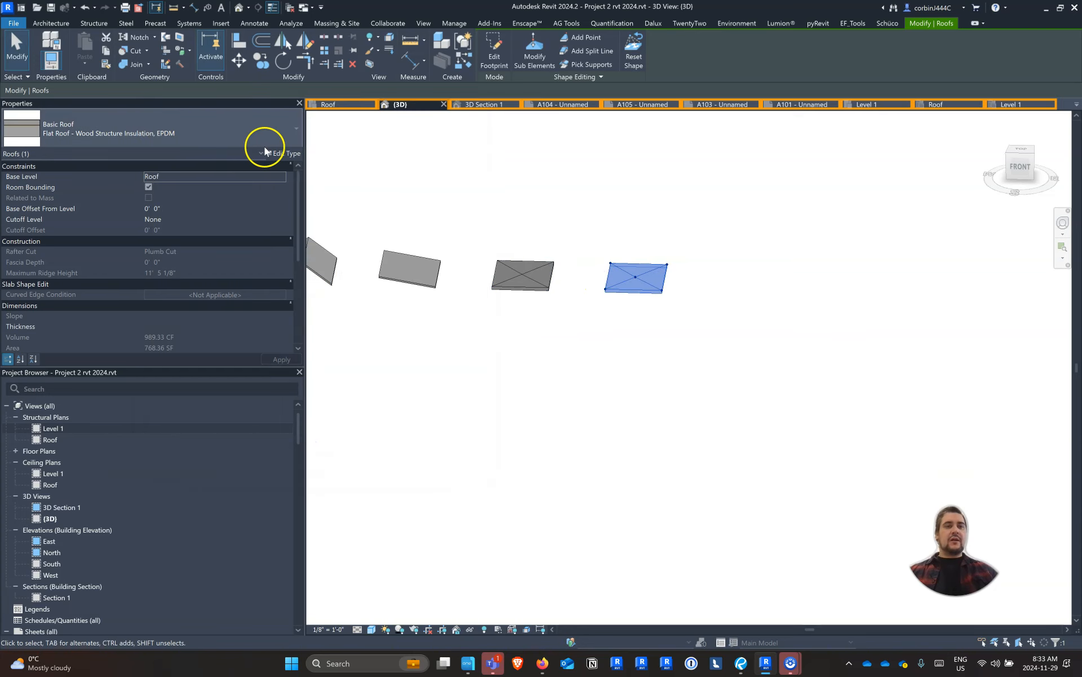
left_click(232, 137)
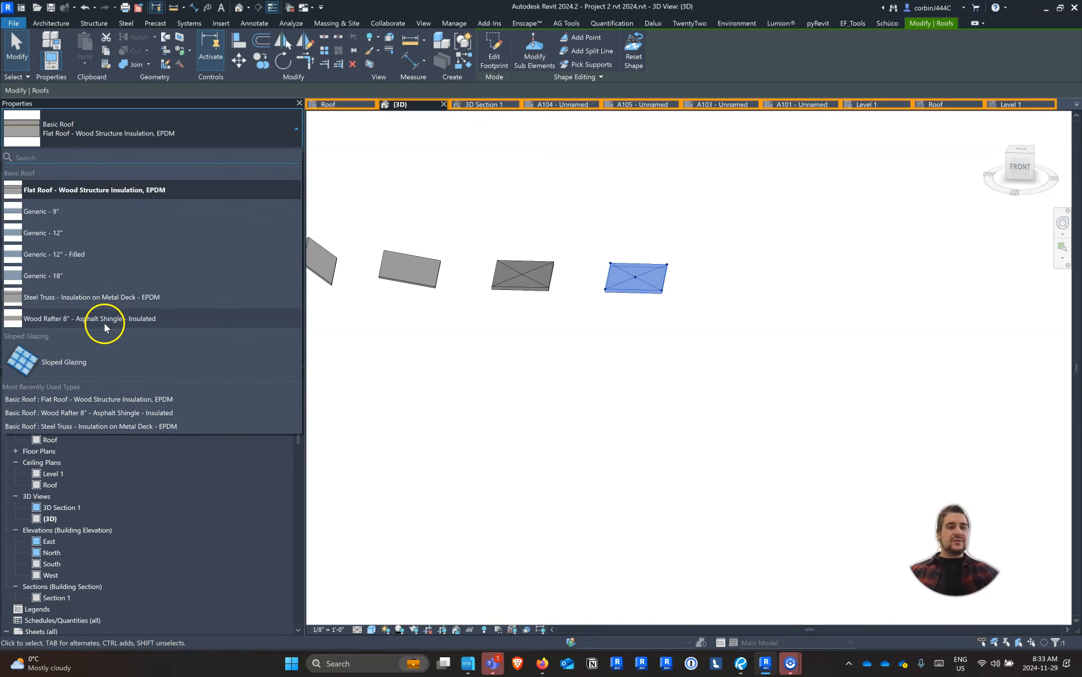
left_click(103, 320)
left_click(286, 153)
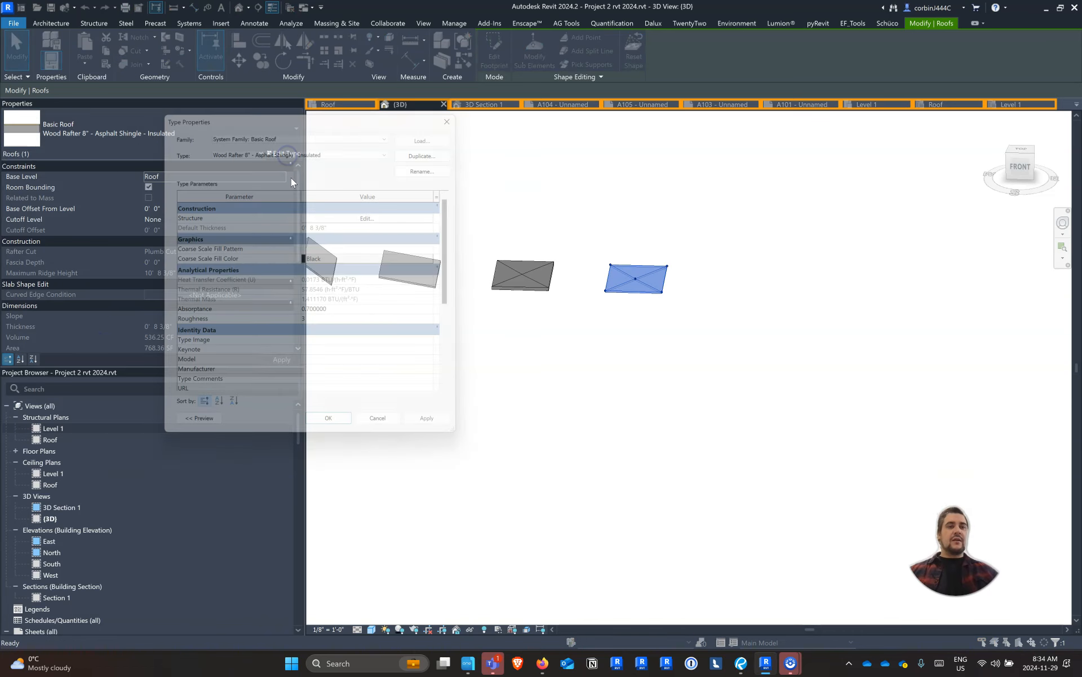
left_click(426, 148)
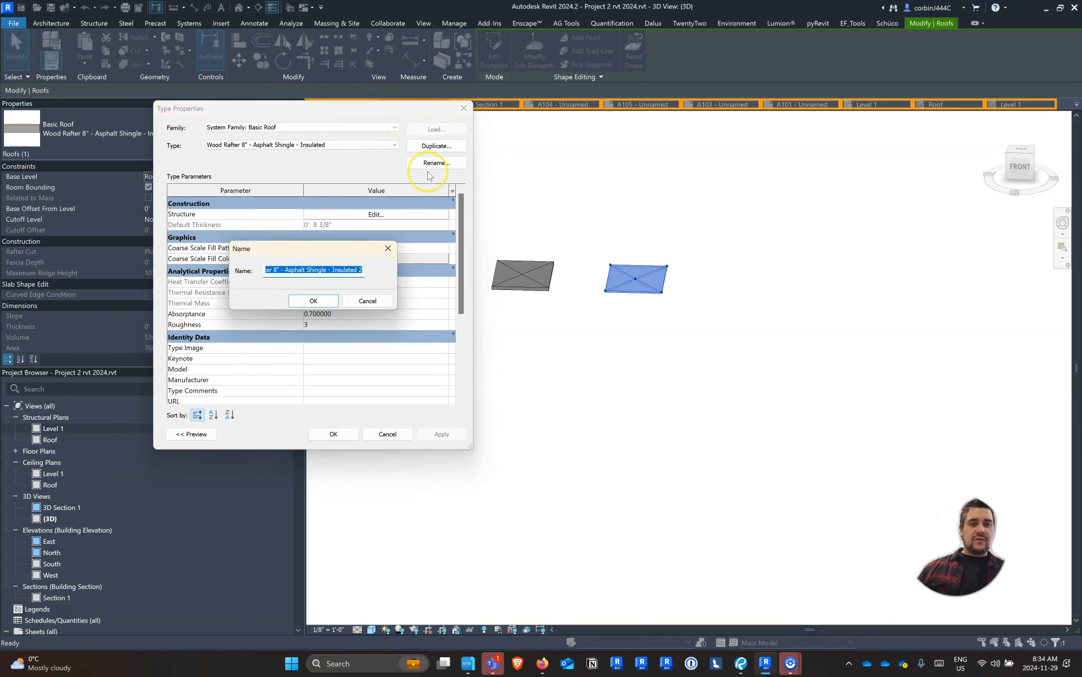
key("Right")
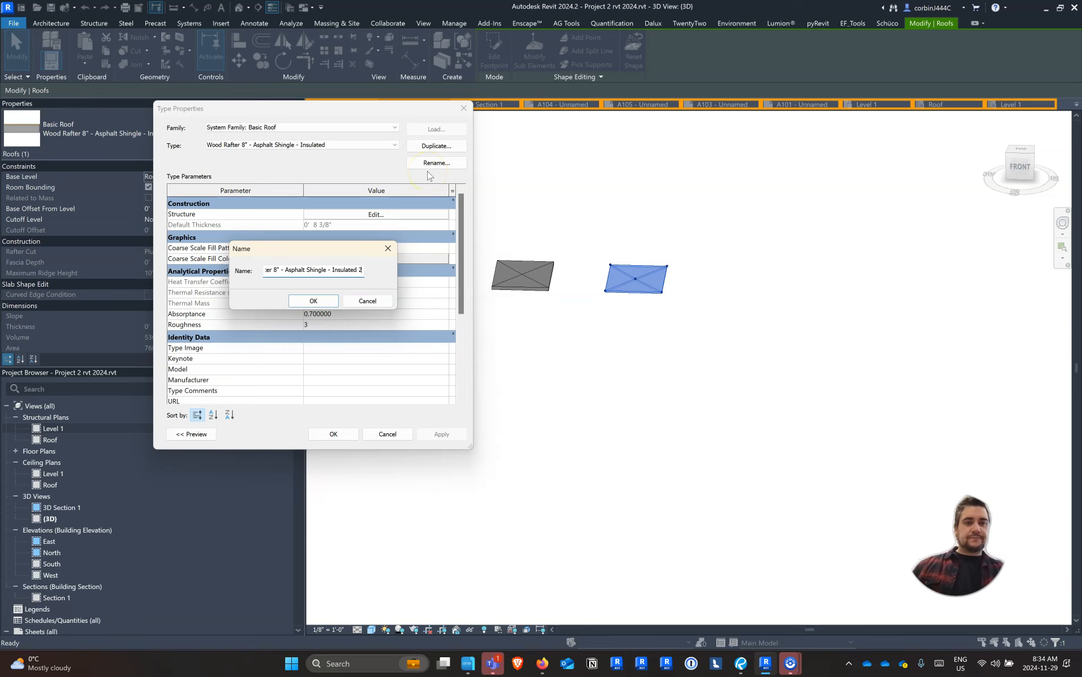
key("Escape")
key("Escape")
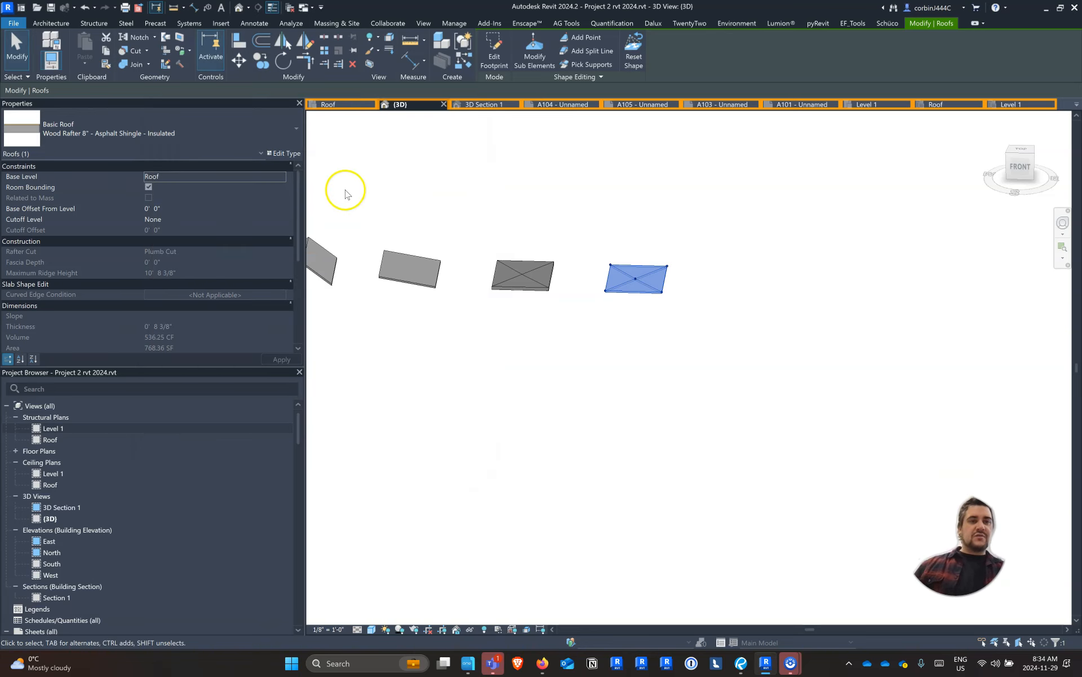
left_click(150, 122)
left_click(111, 195)
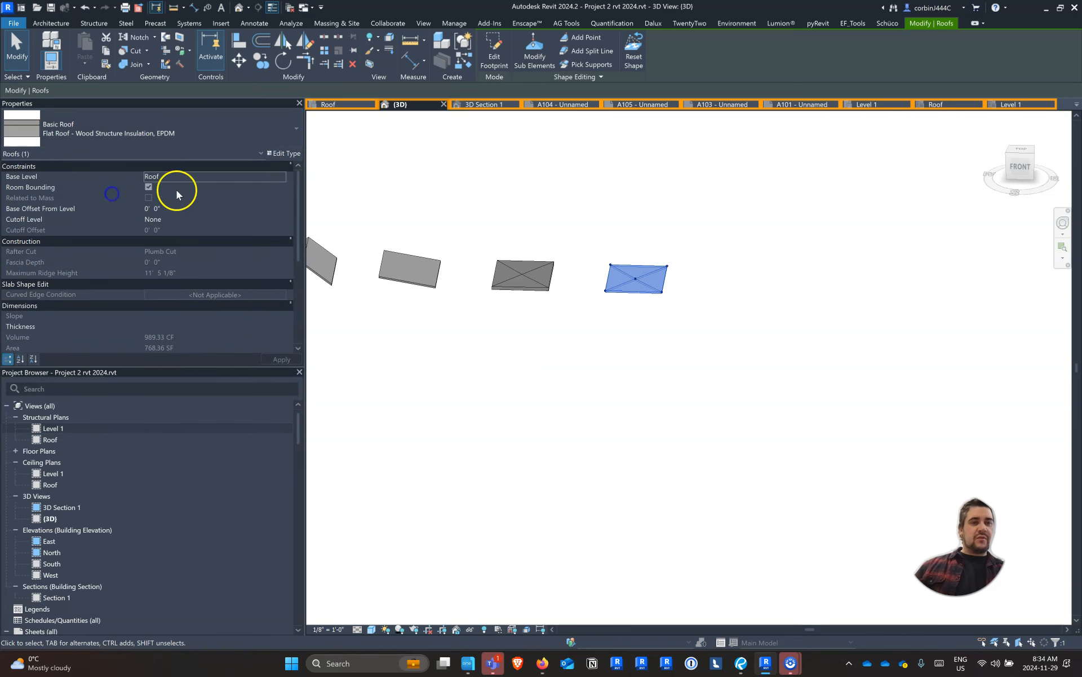
Duplicate the copied flat roof's type as "Flat Roof - Wood Structure Insulation, EPDM, Green Roof"
left_click(285, 151)
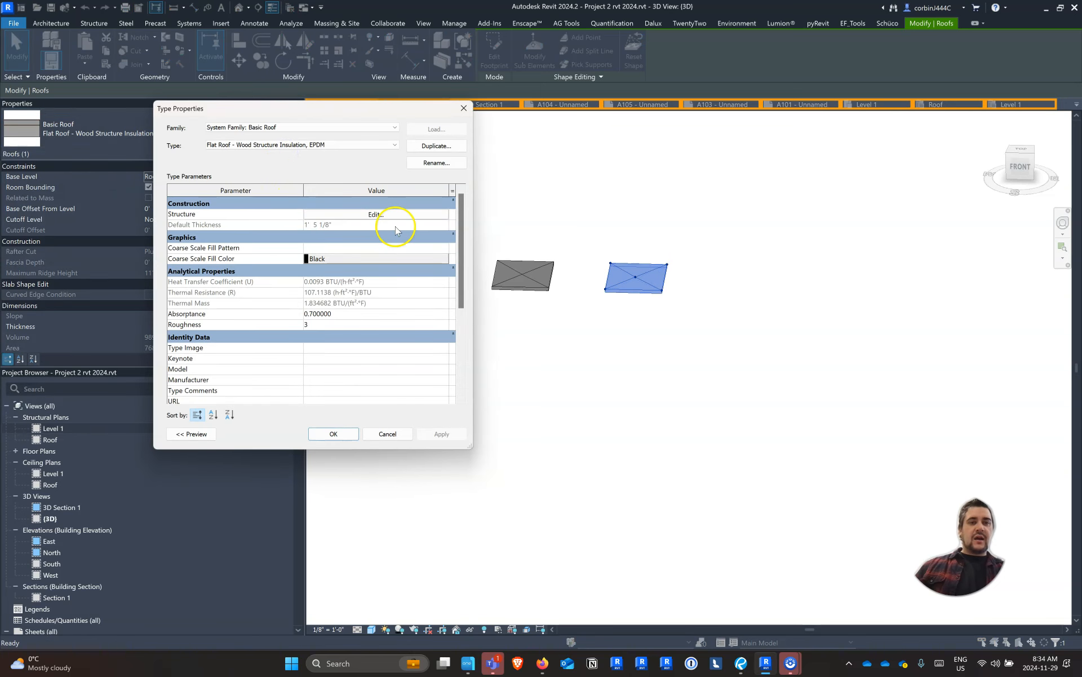
left_click(430, 146)
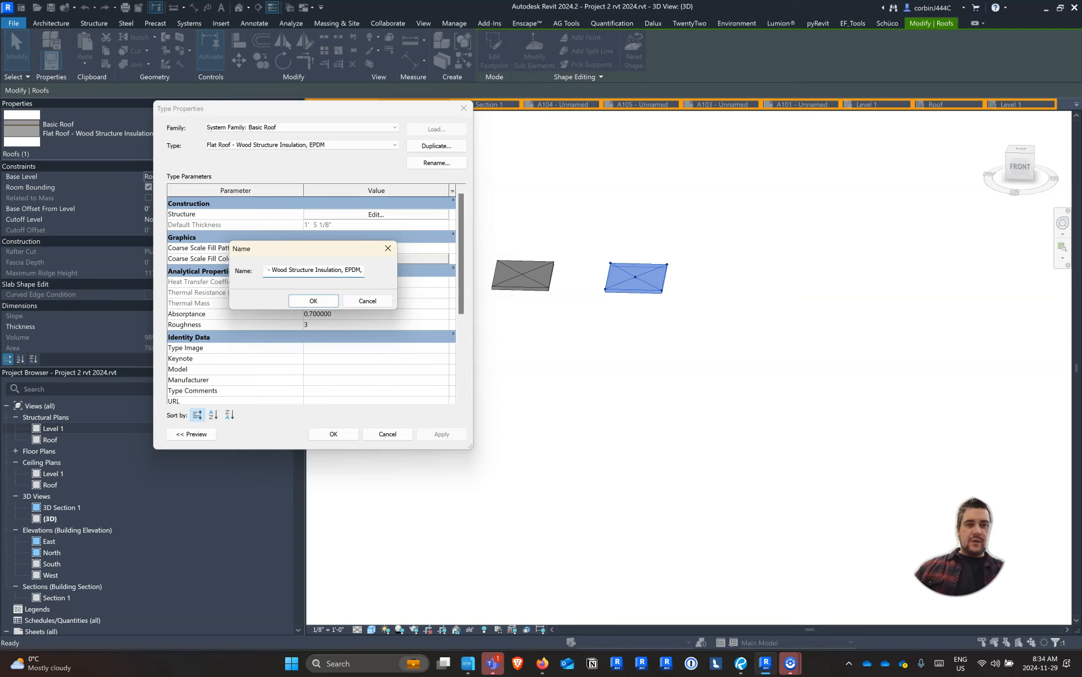
type(", Green Roof")
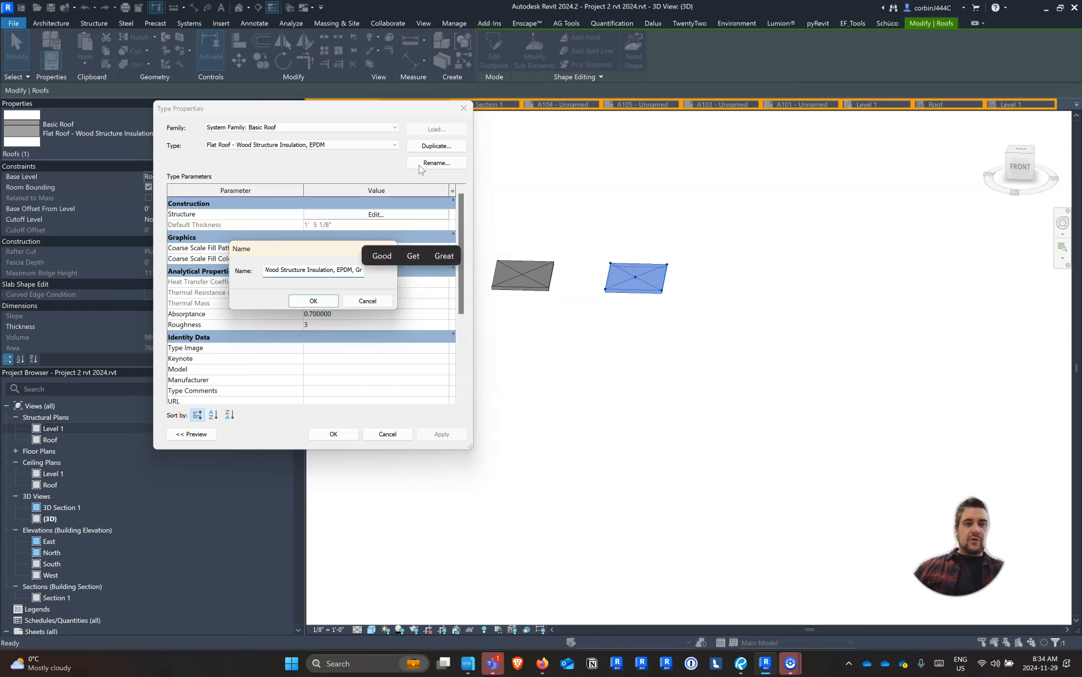
key("Return")
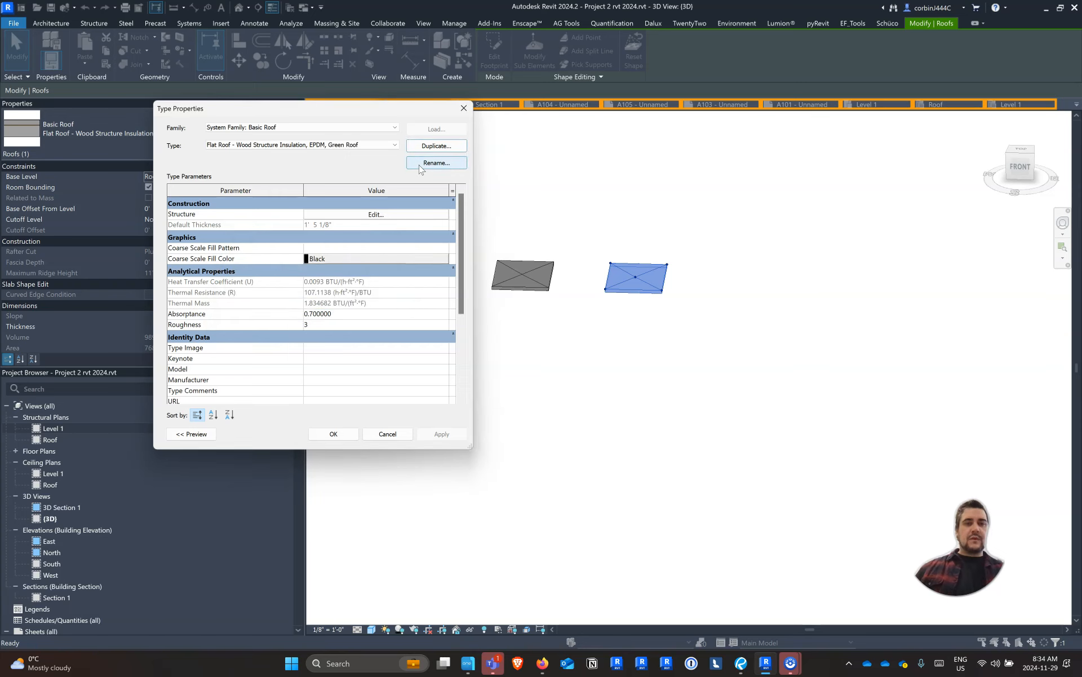
Insert two layers above the EPDM roofing in the green roof assembly, with the lower one's function set to Finish 1 [4]
left_click(366, 213)
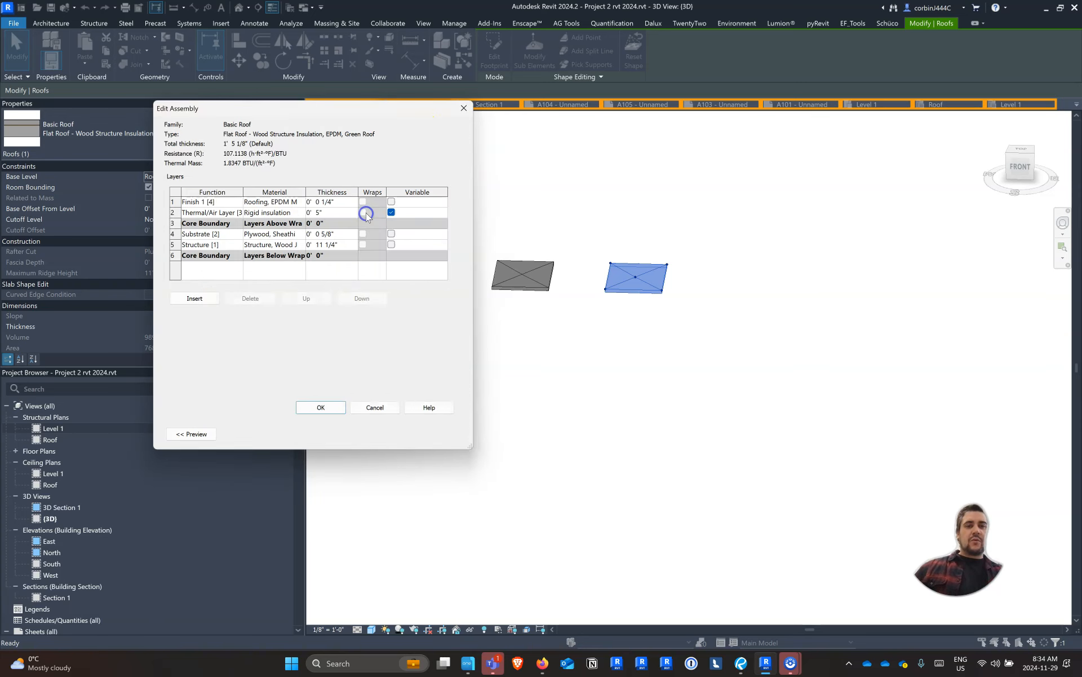
left_click(209, 298)
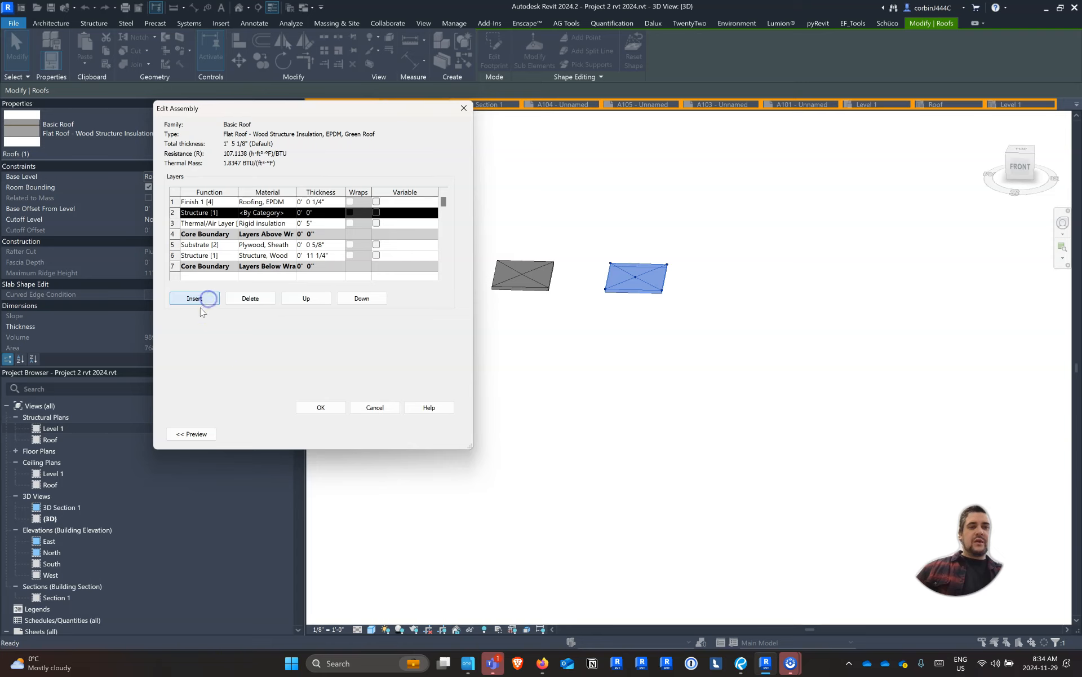
left_click(307, 298)
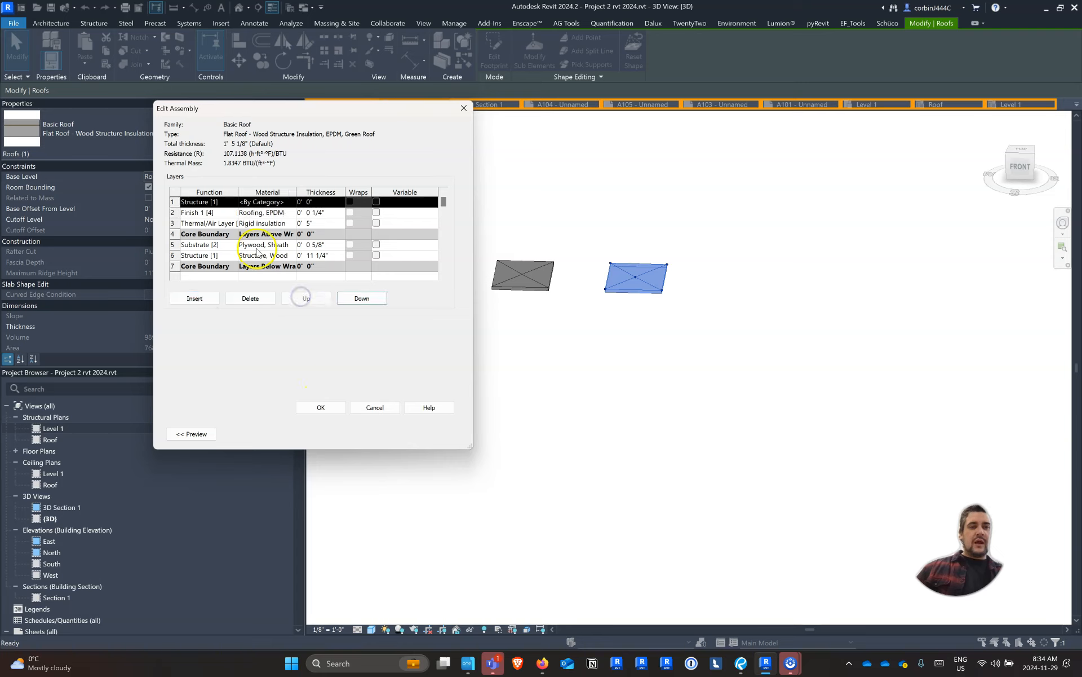
left_click(229, 202)
left_click(233, 202)
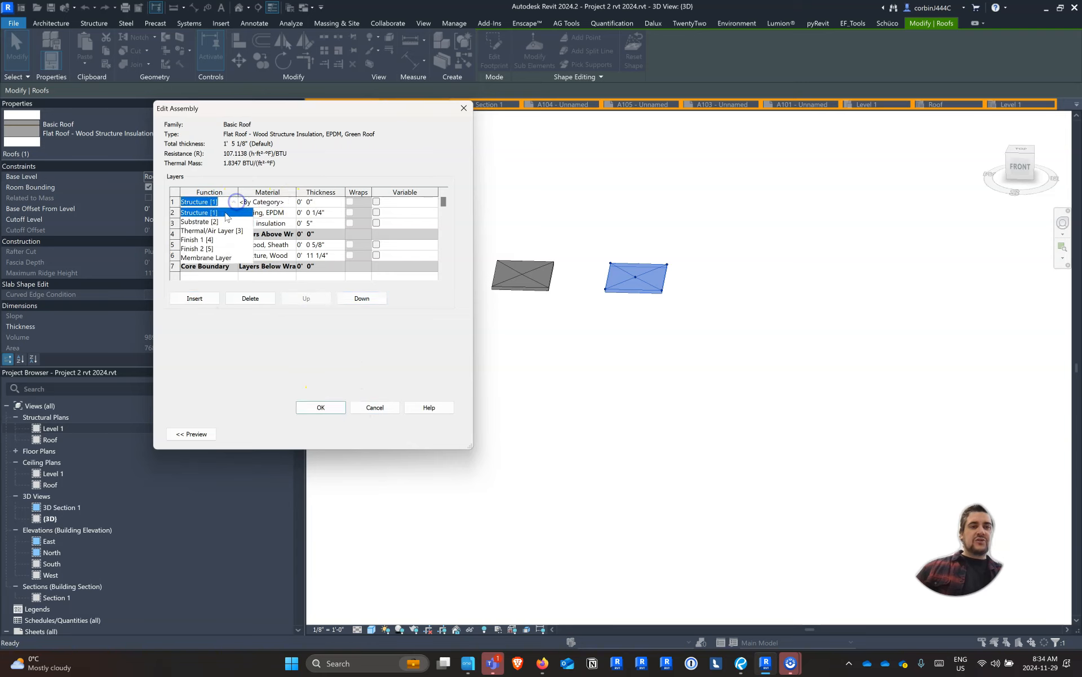
left_click(209, 240)
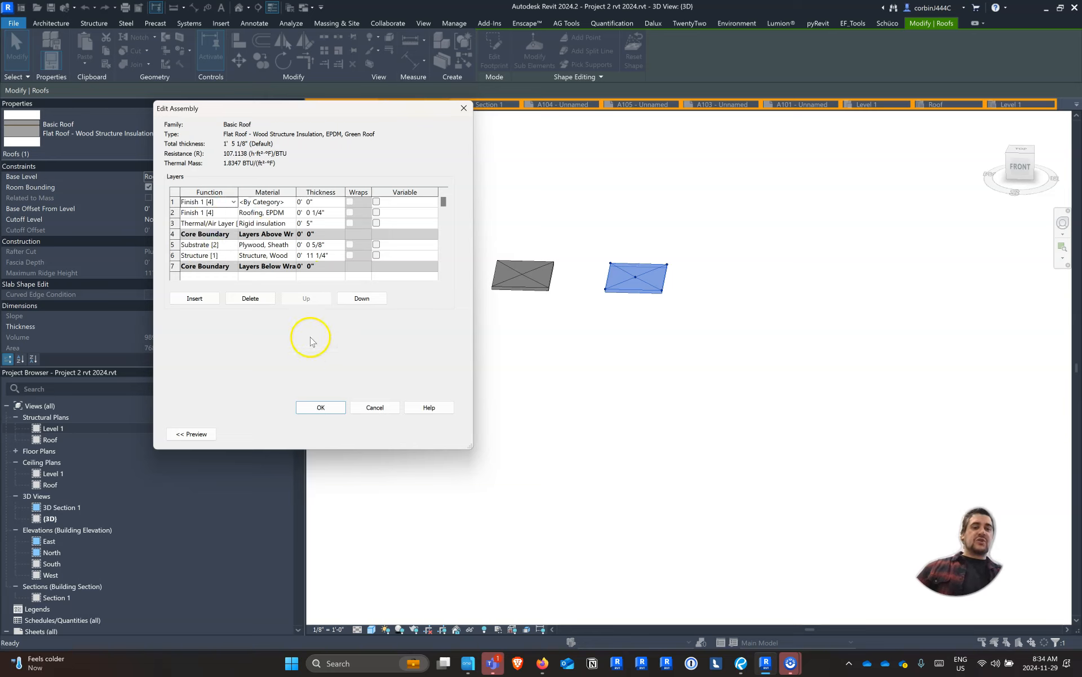
left_click(194, 298)
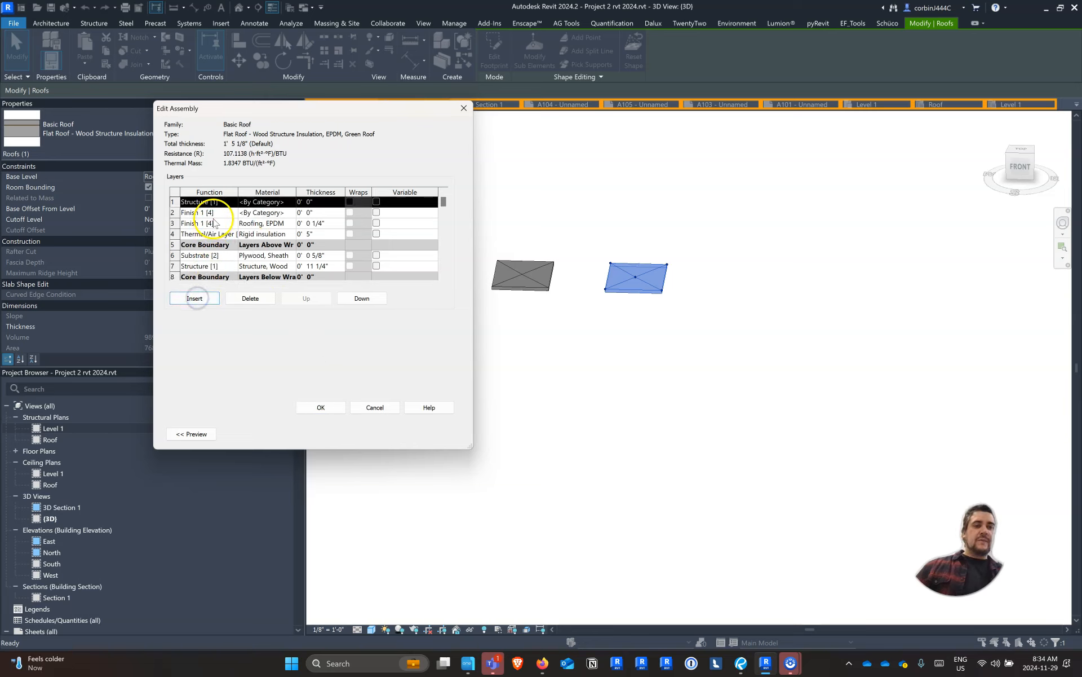
Assign the Grass material to the new Finish 1 [4] layer and place it at the top of the assembly, 2" thick
left_click(293, 213)
left_click(293, 212)
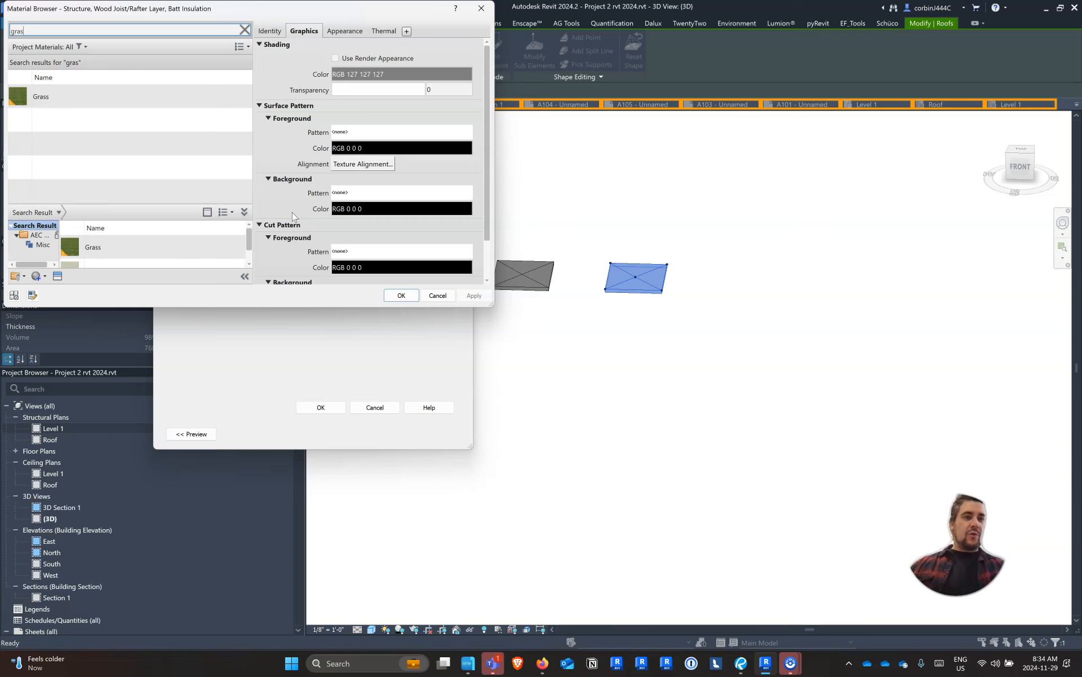
left_click(68, 91)
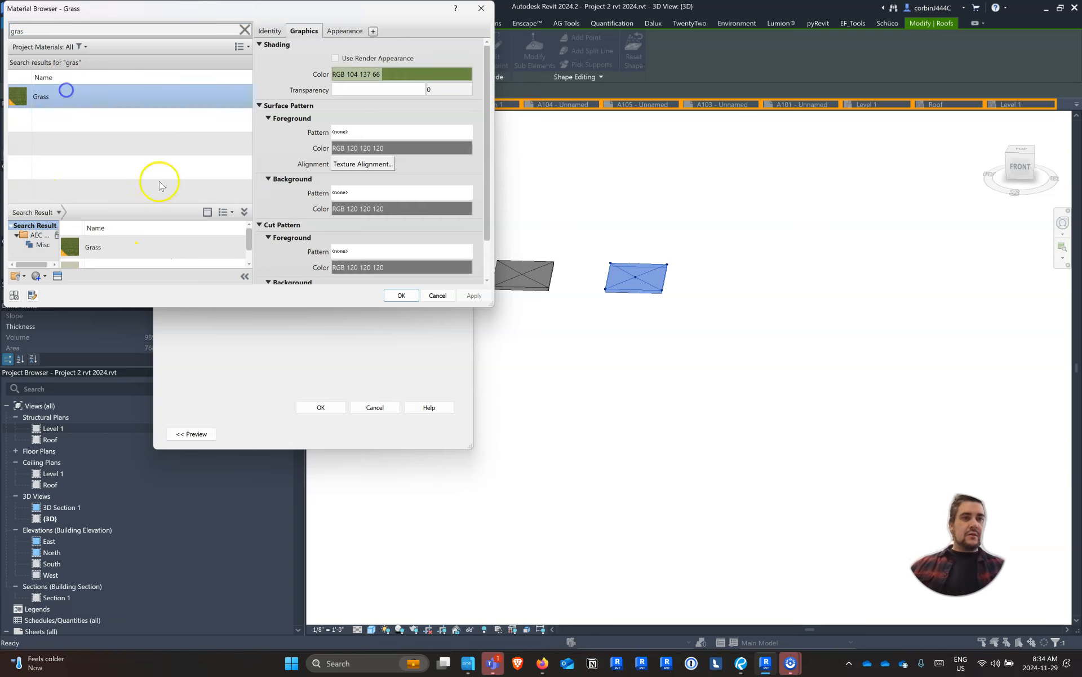
left_click(402, 295)
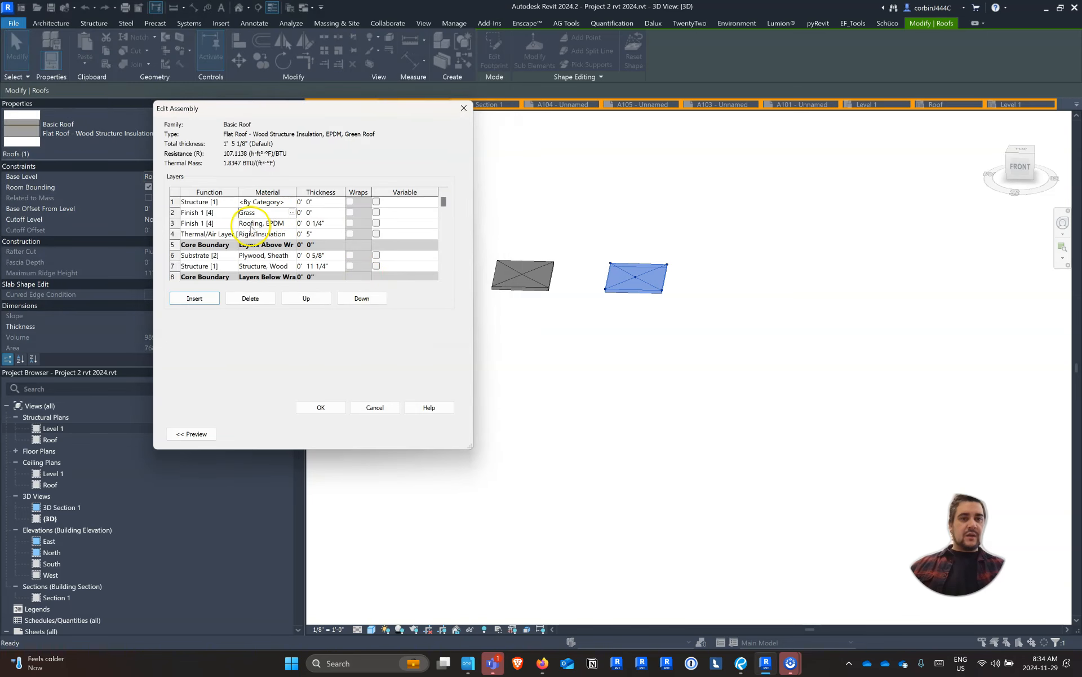
left_click(305, 297)
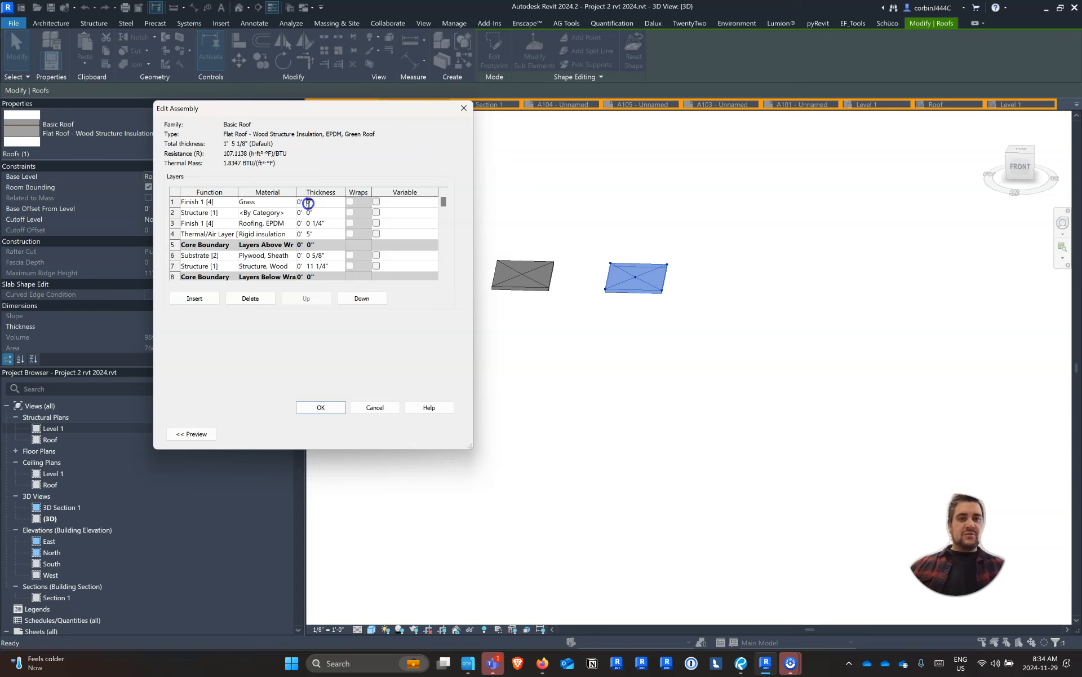
Insert another layer in the green roof assembly and position it directly above the EPDM roofing
left_click(195, 298)
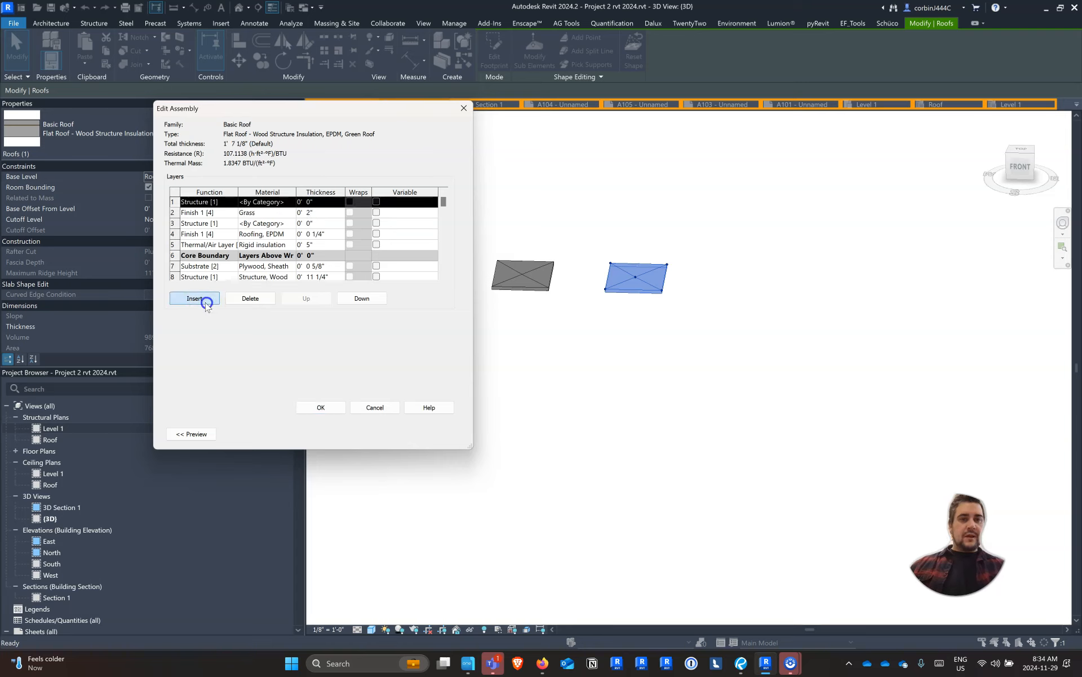
left_click(362, 298)
left_click(362, 299)
left_click(363, 300)
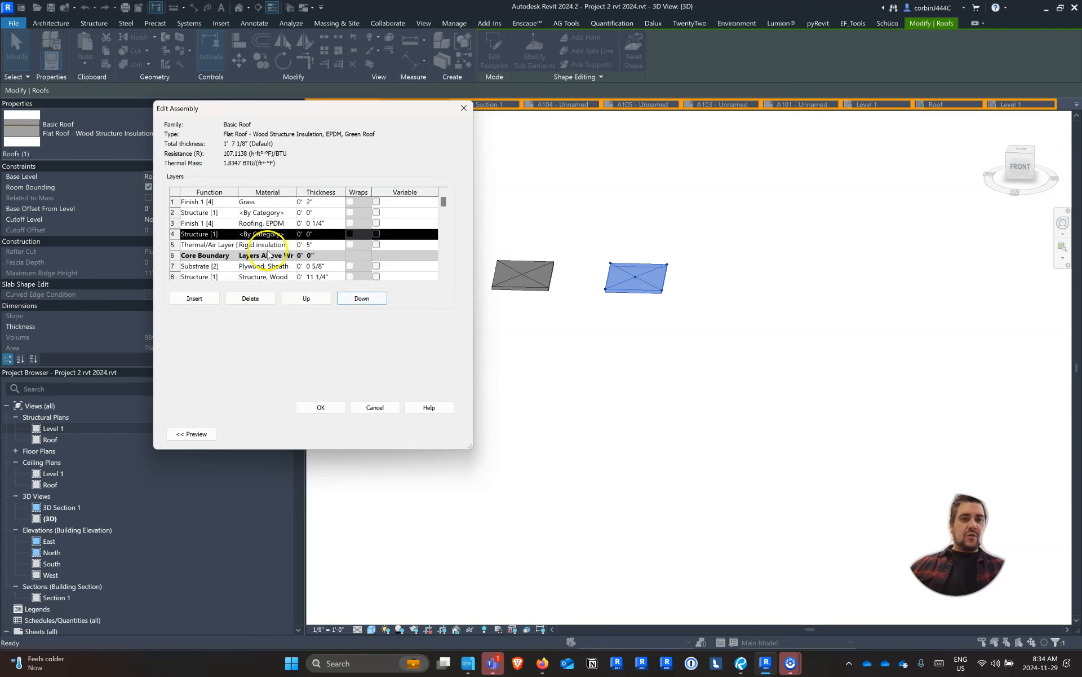
left_click(314, 300)
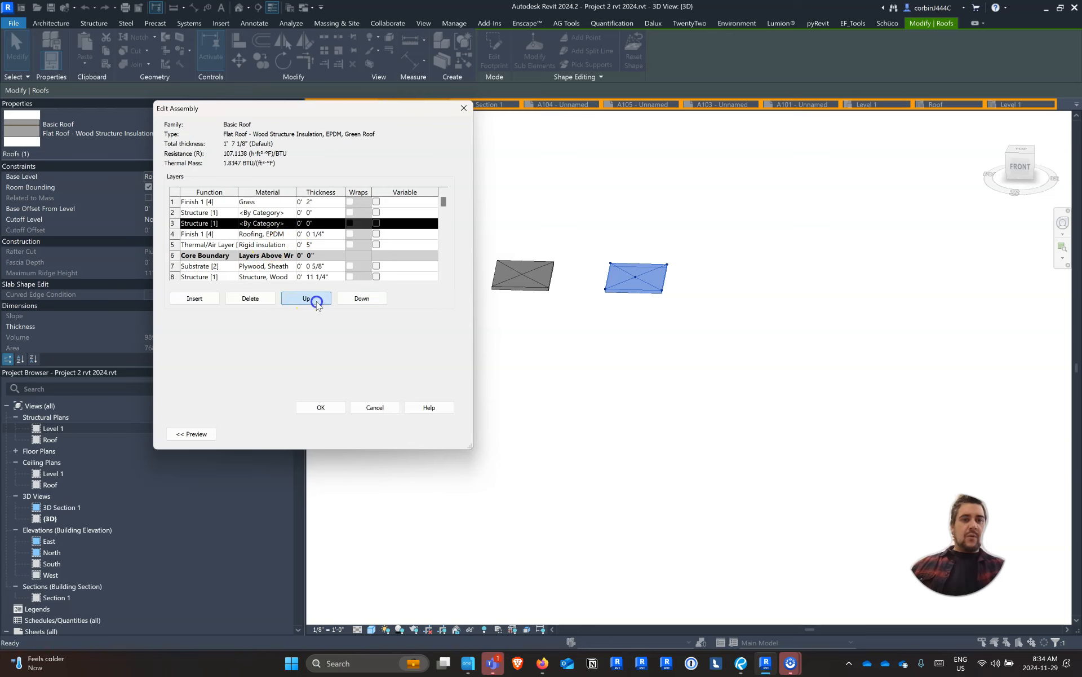
Search the materials for "protec" and "shea" to find a material for the layer directly above the EPDM roofing
left_click(291, 222)
left_click(291, 223)
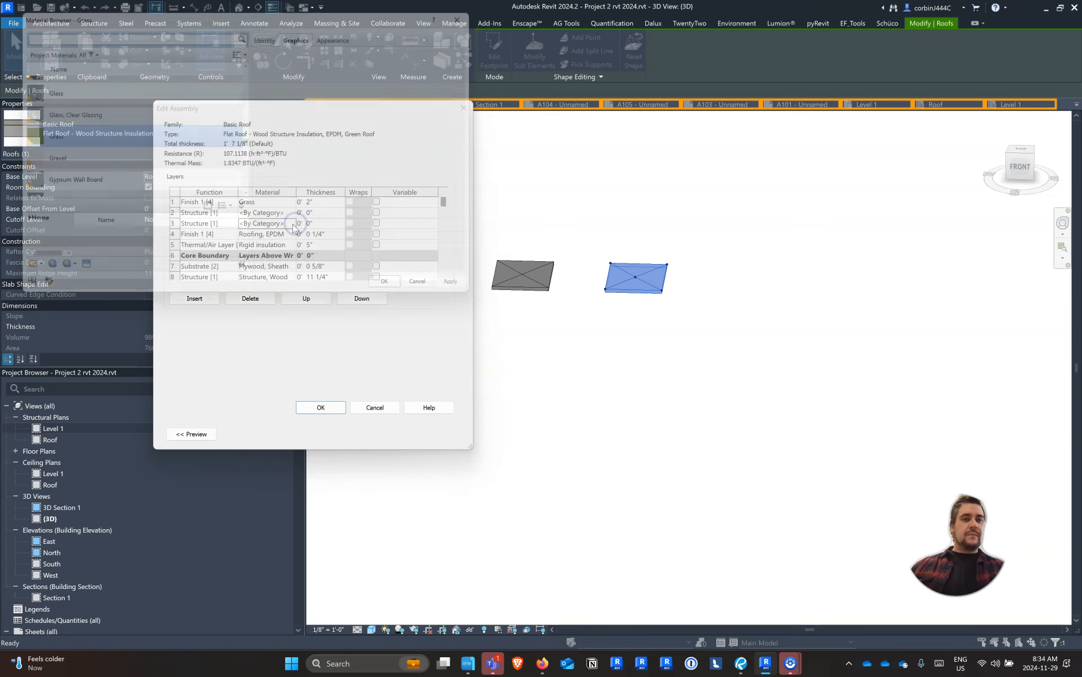
type("pro")
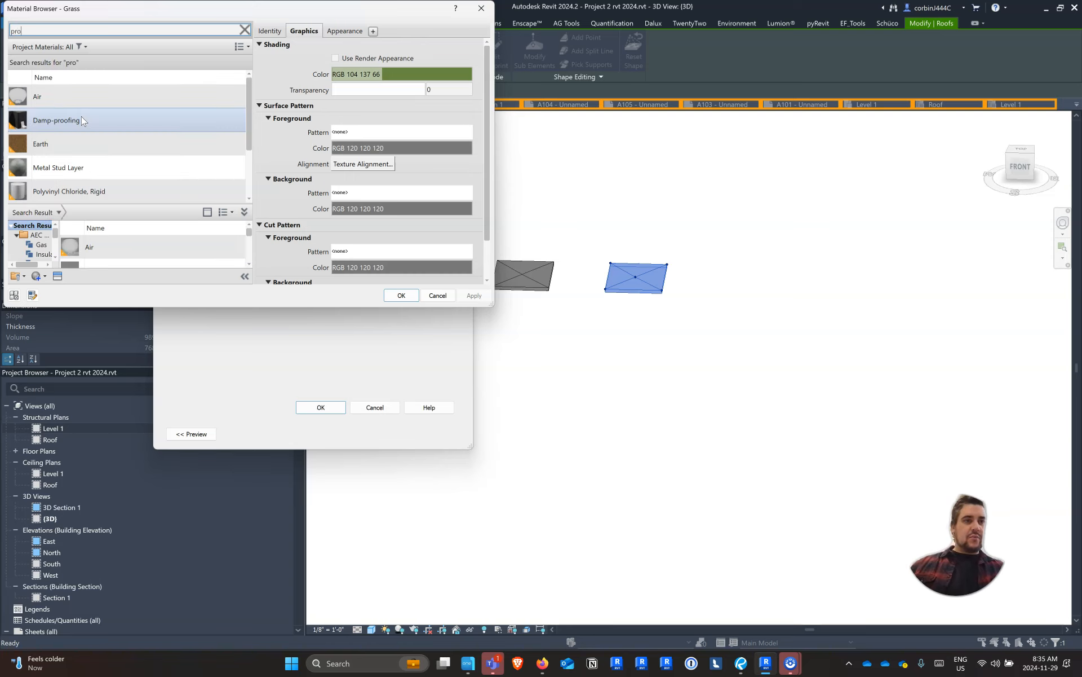
type("tec")
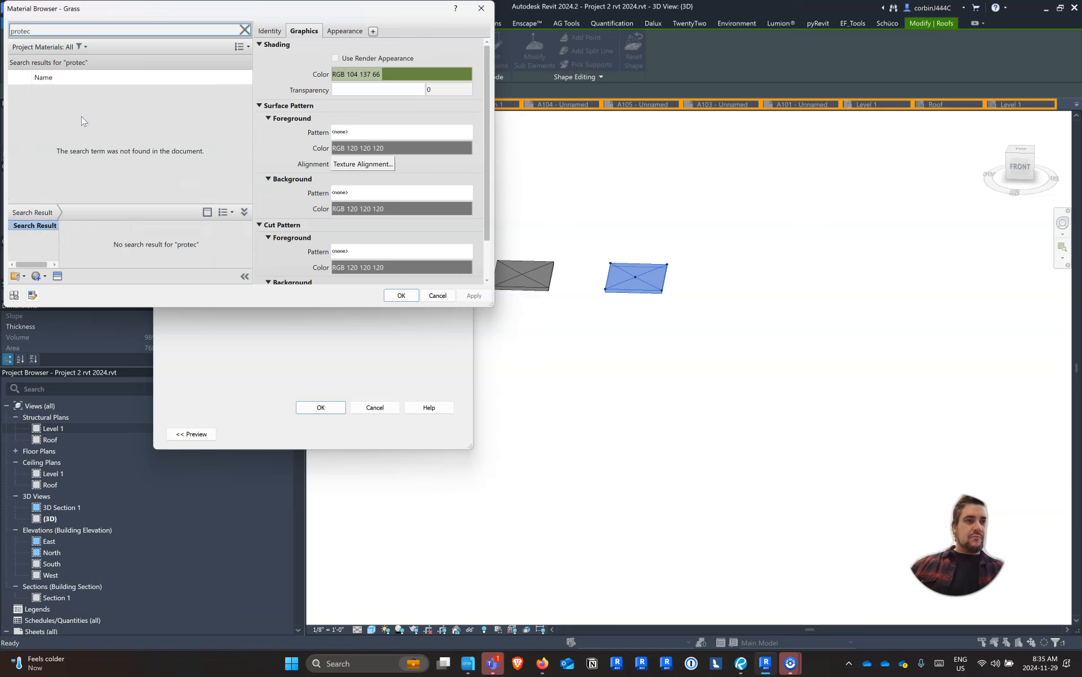
key("BackSpace")
key("BackSpace")
key("BackSpace")
key("BackSpace")
key("BackSpace")
key("BackSpace")
type("shea")
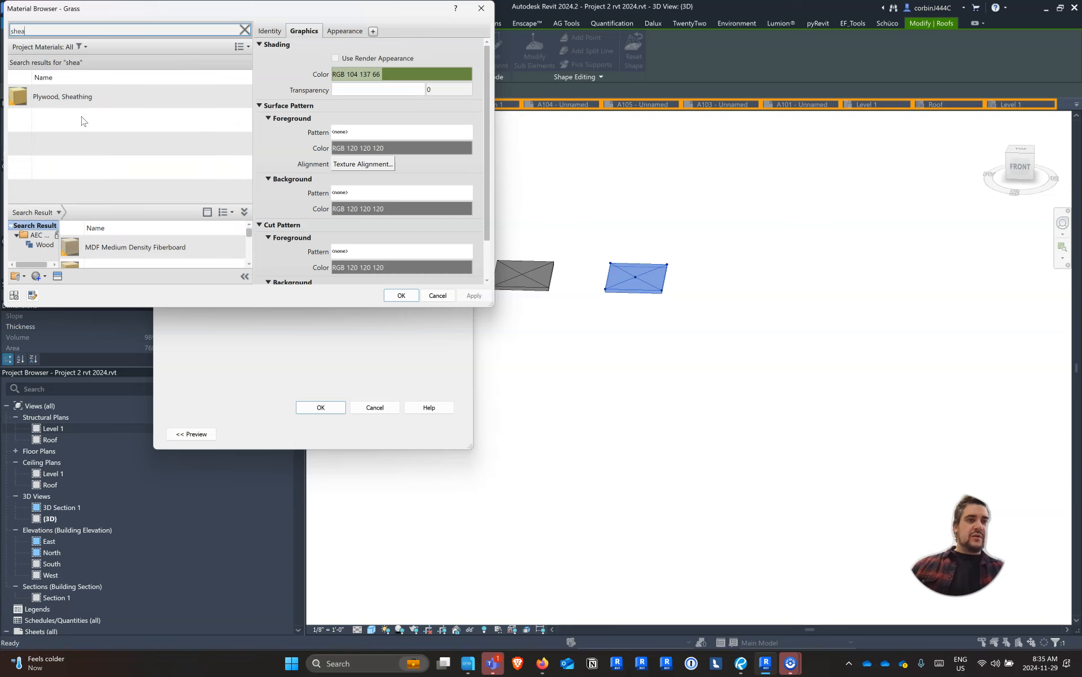
scroll(212, 241, "down", 2)
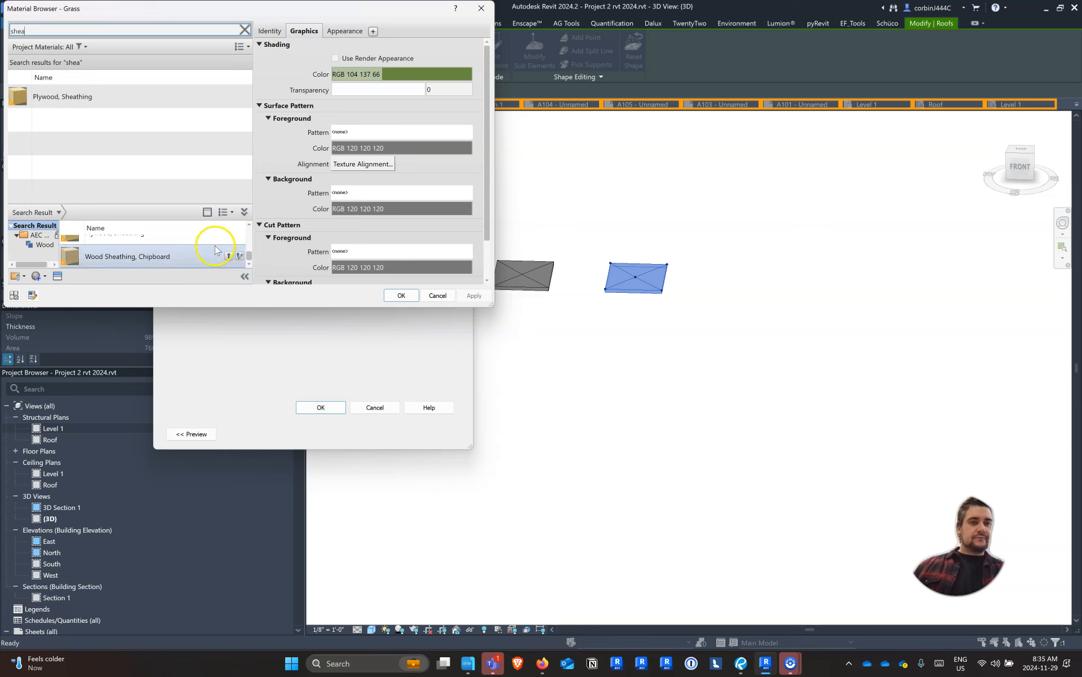
left_click_drag(491, 305, 854, 526)
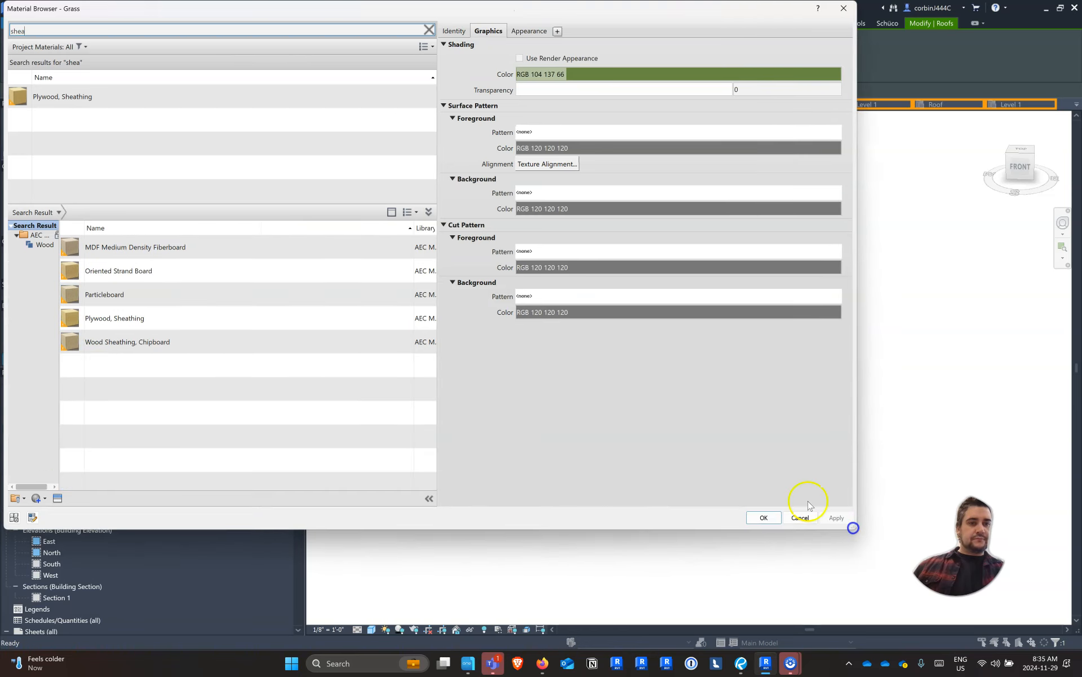
Assign the library material Rubber, Black to the layer above the EPDM roofing and set its thickness to 1/2"
key("BackSpace")
key("BackSpace")
key("BackSpace")
key("BackSpace")
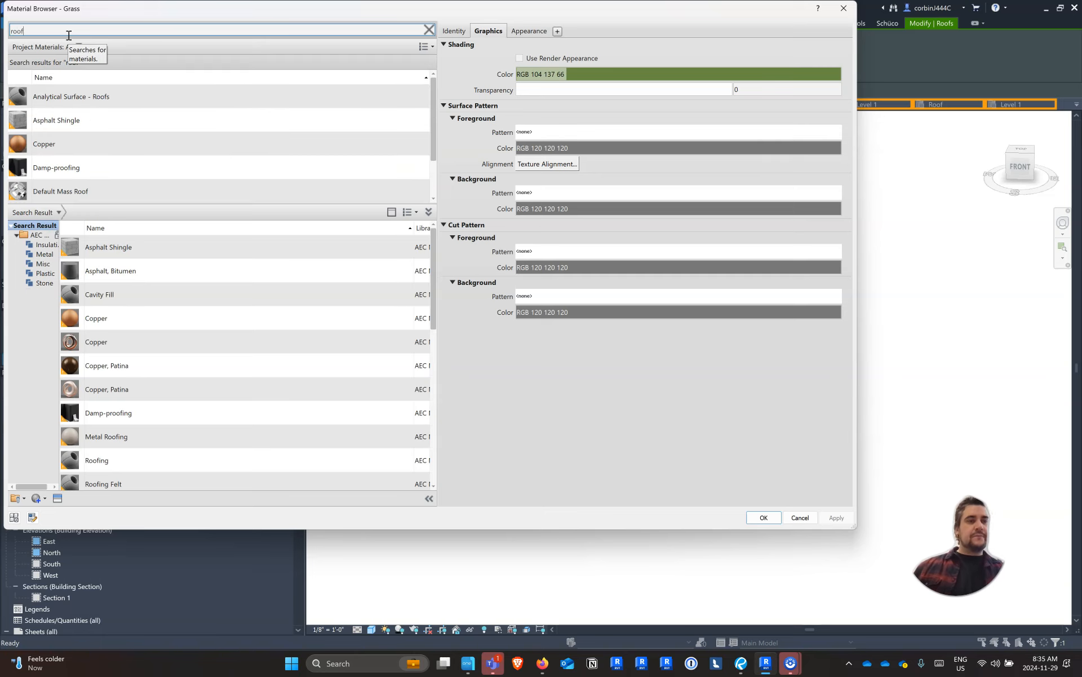
scroll(97, 145, "down", 1)
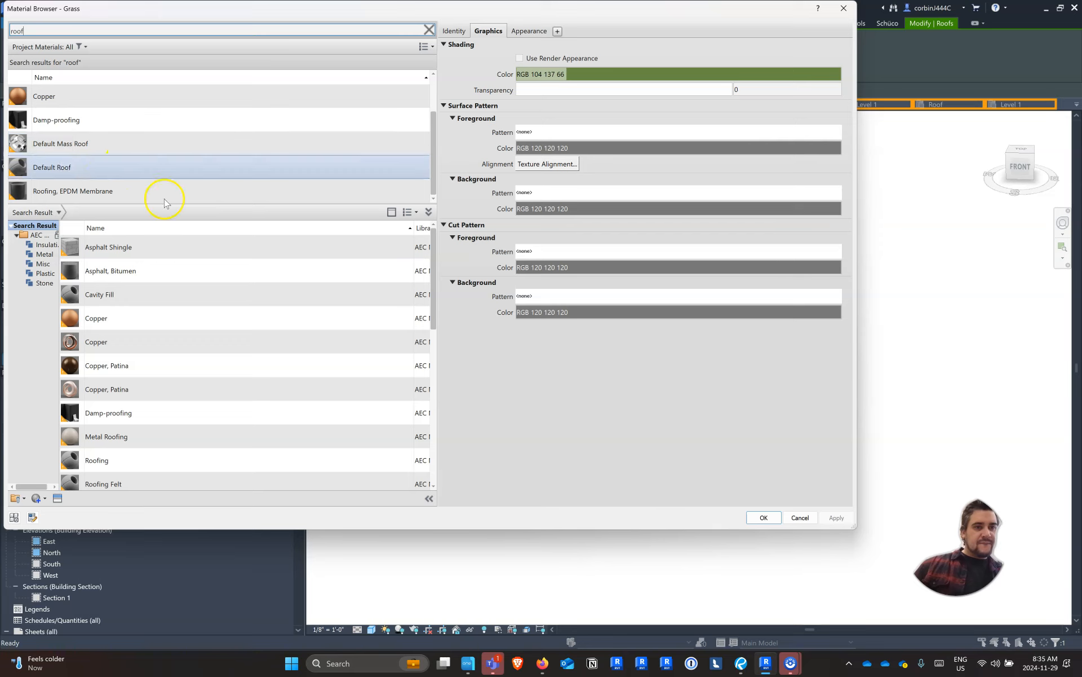
scroll(217, 309, "down", 5)
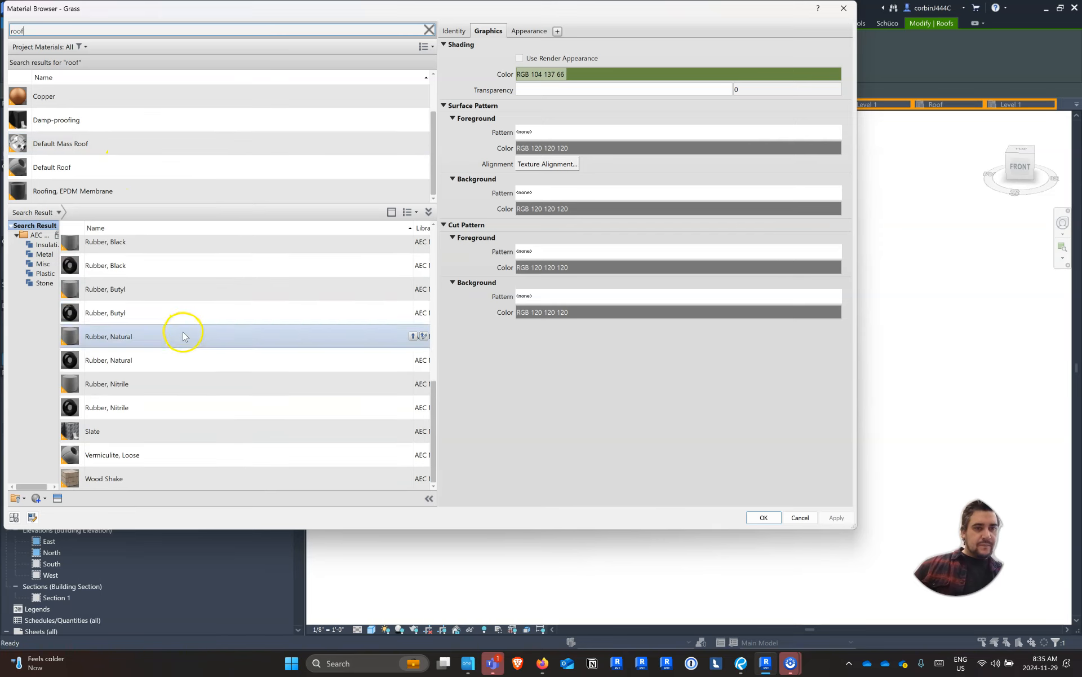
scroll(162, 310, "up", 2)
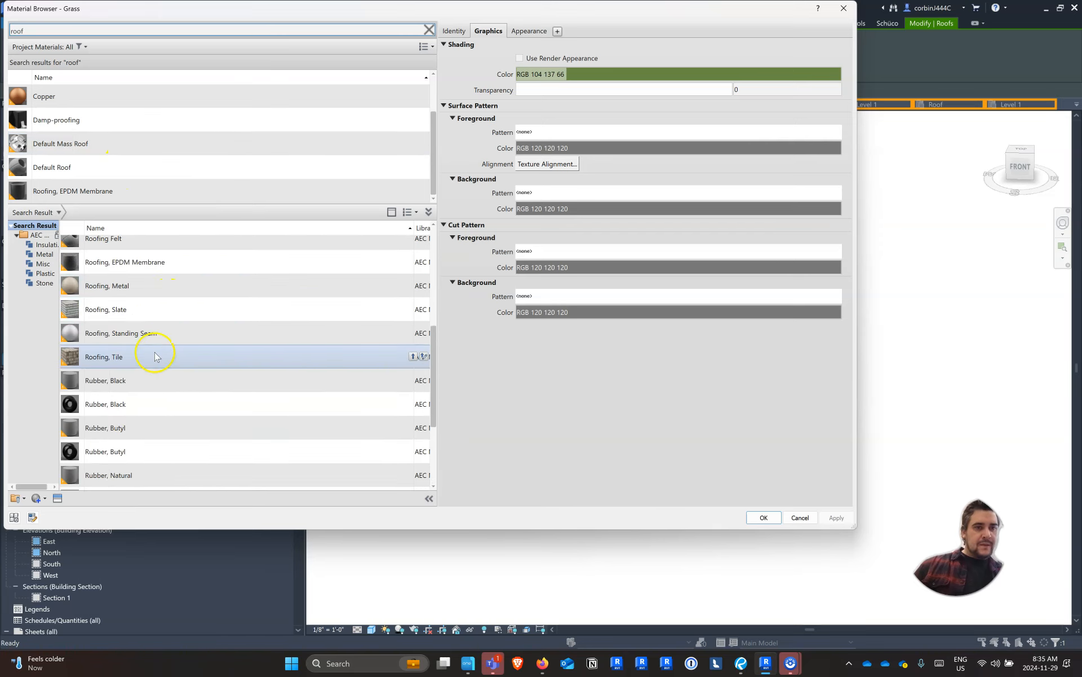
left_click(143, 406)
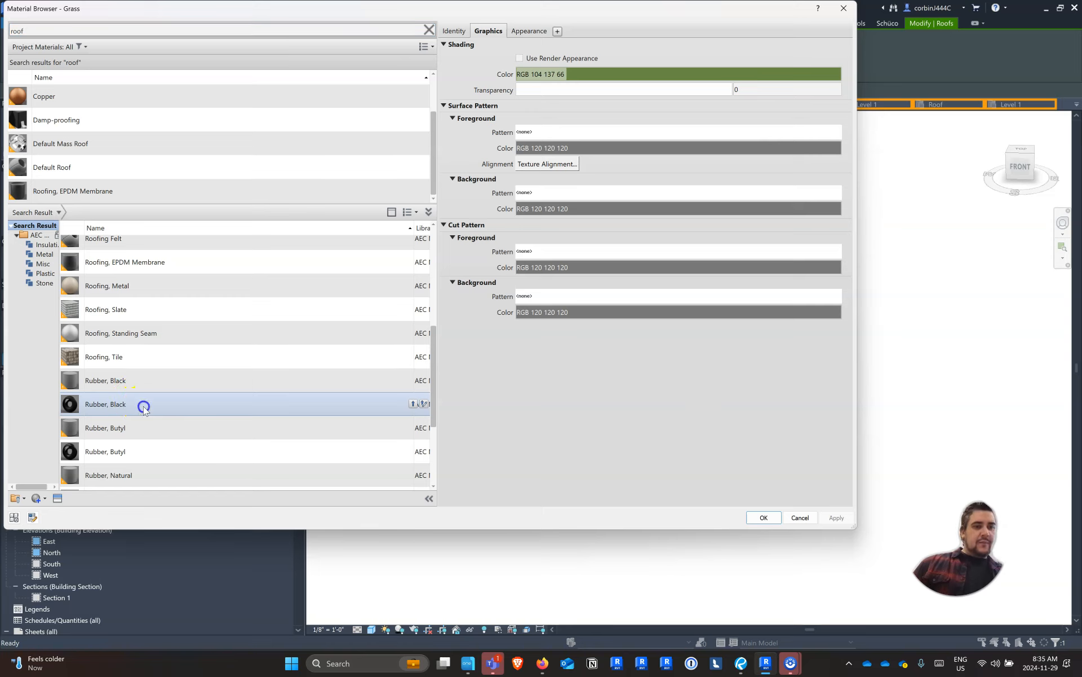
left_click(411, 405)
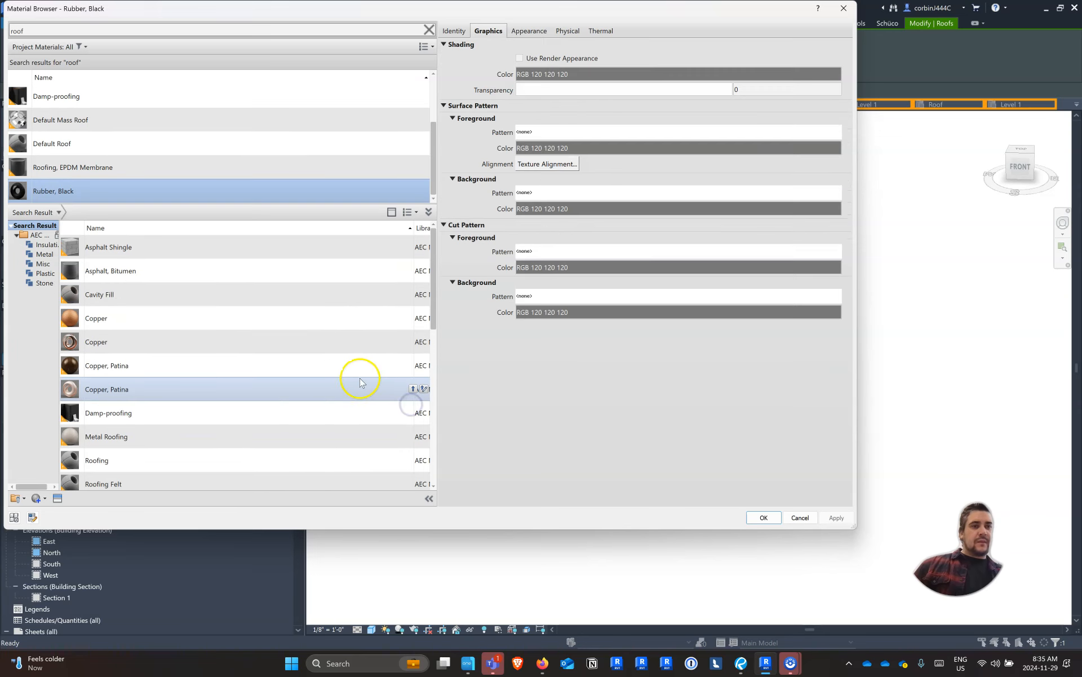
double_click(83, 192)
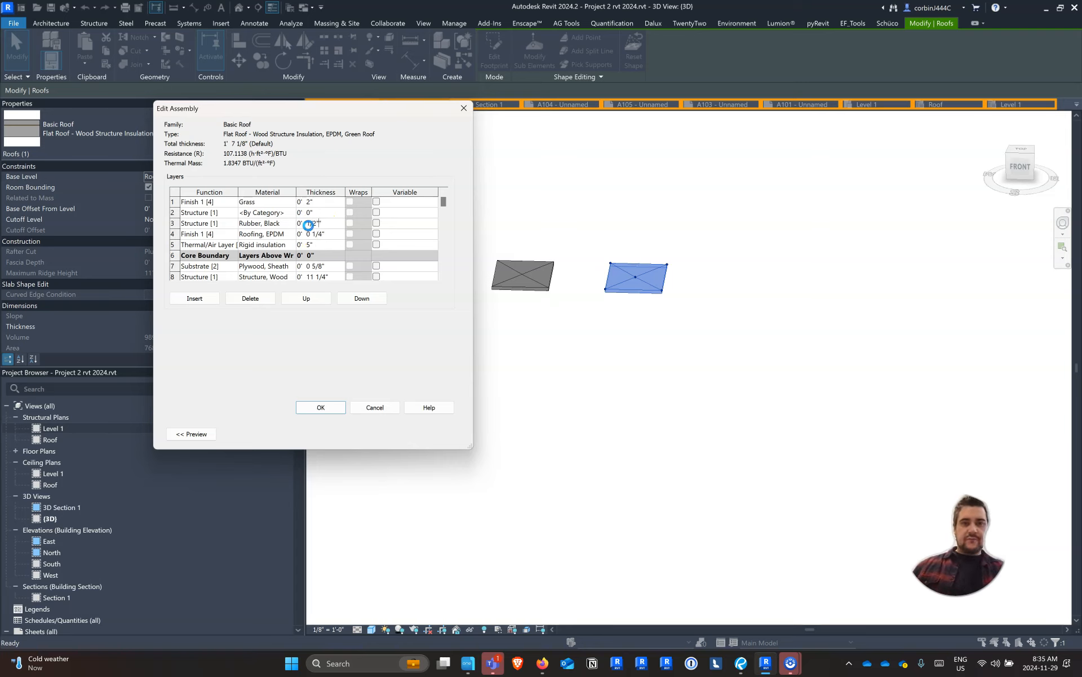
left_click(308, 225)
left_click(608, 332)
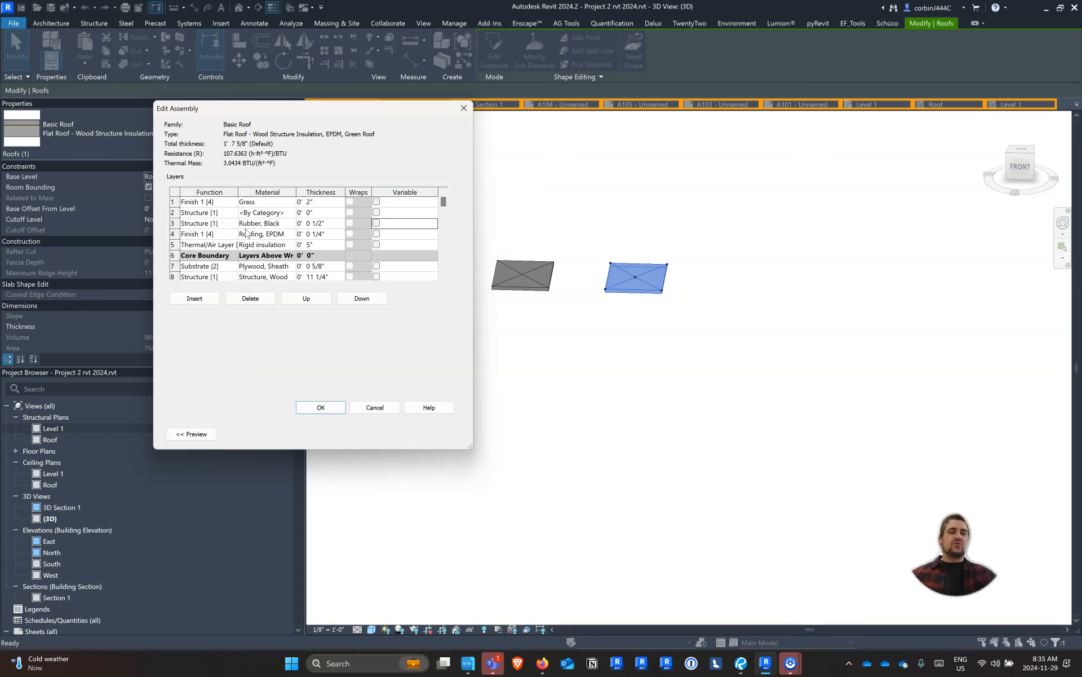
Set the layer beneath the grass to a thickness of 4" and assign it the Earth material
left_click(305, 224)
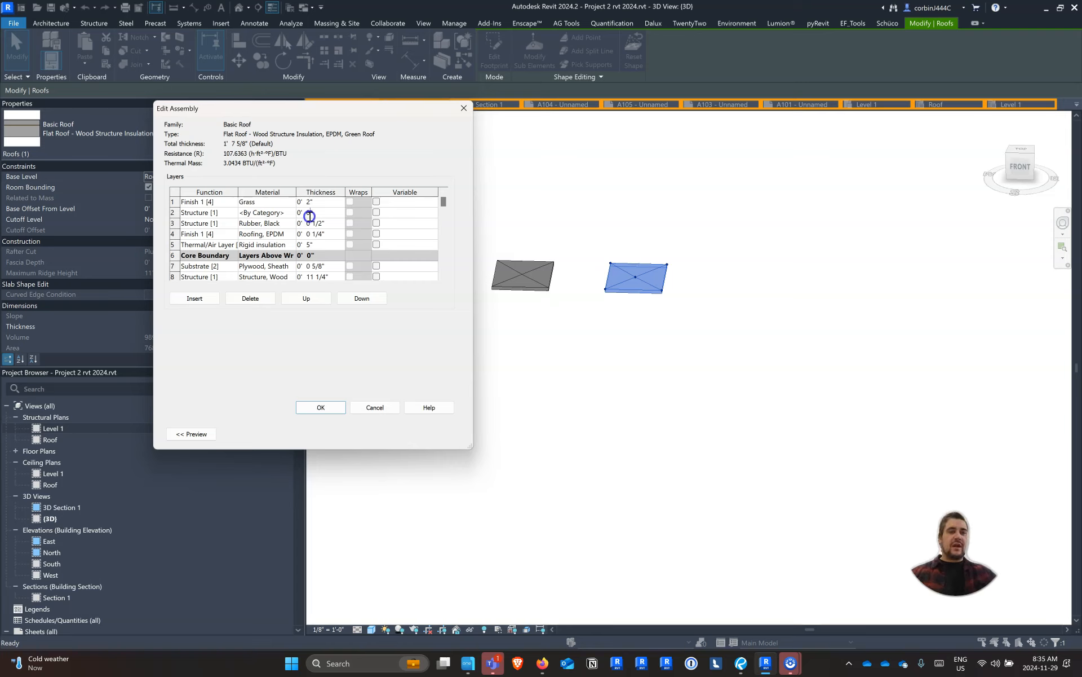
double_click(308, 217)
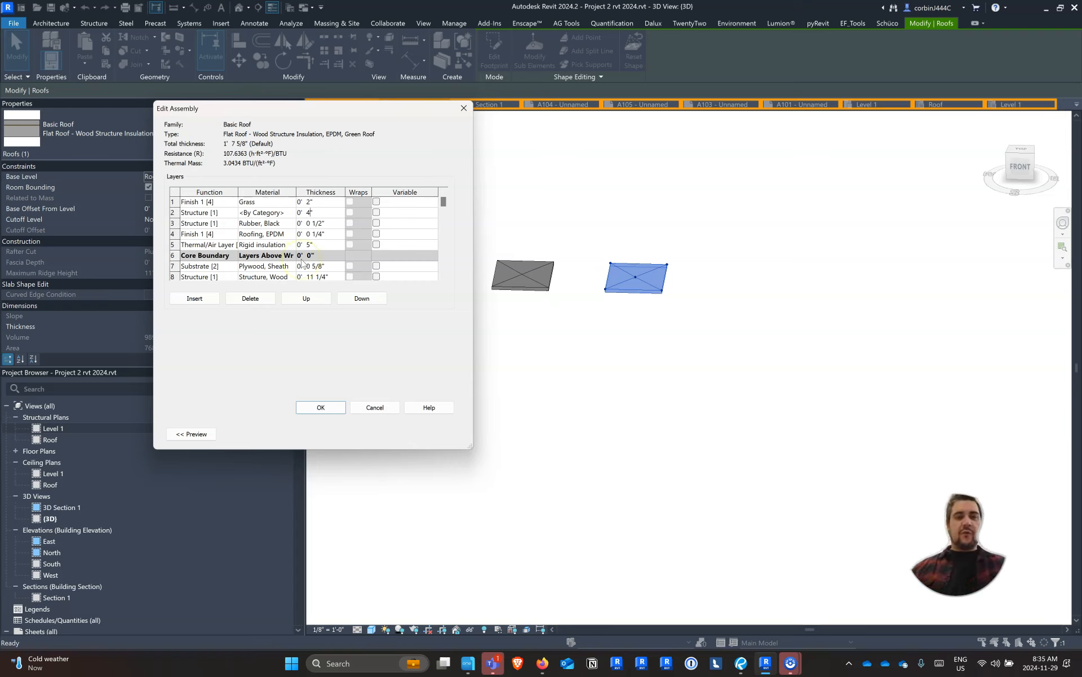
left_click(262, 214)
left_click(290, 213)
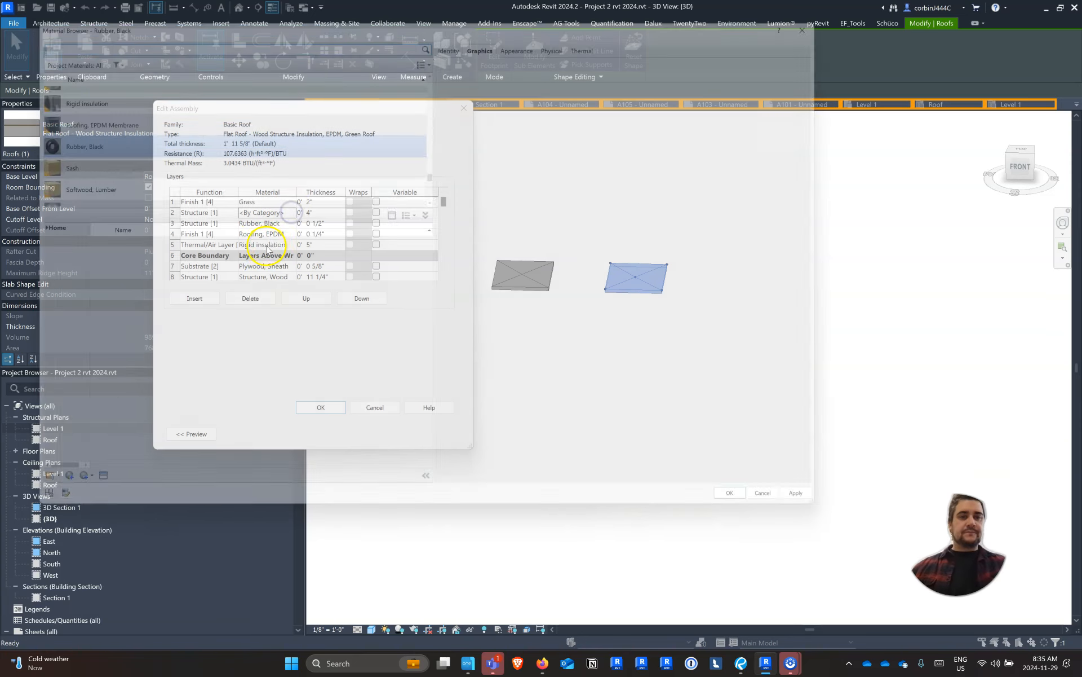
type("ear")
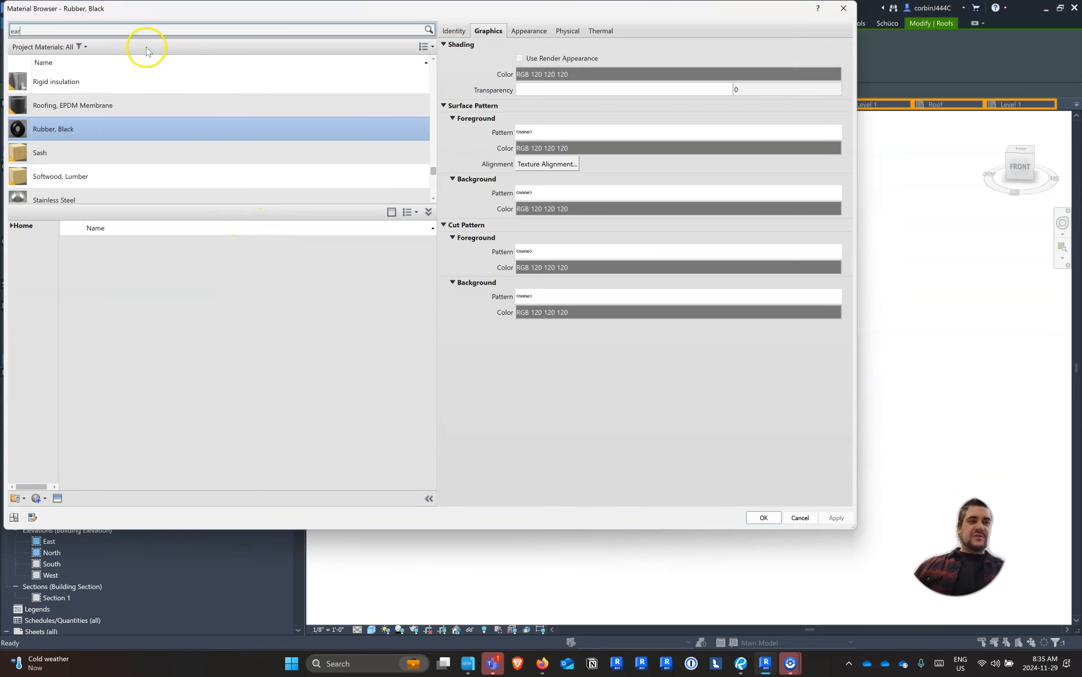
type("t")
left_click(84, 103)
key("Return")
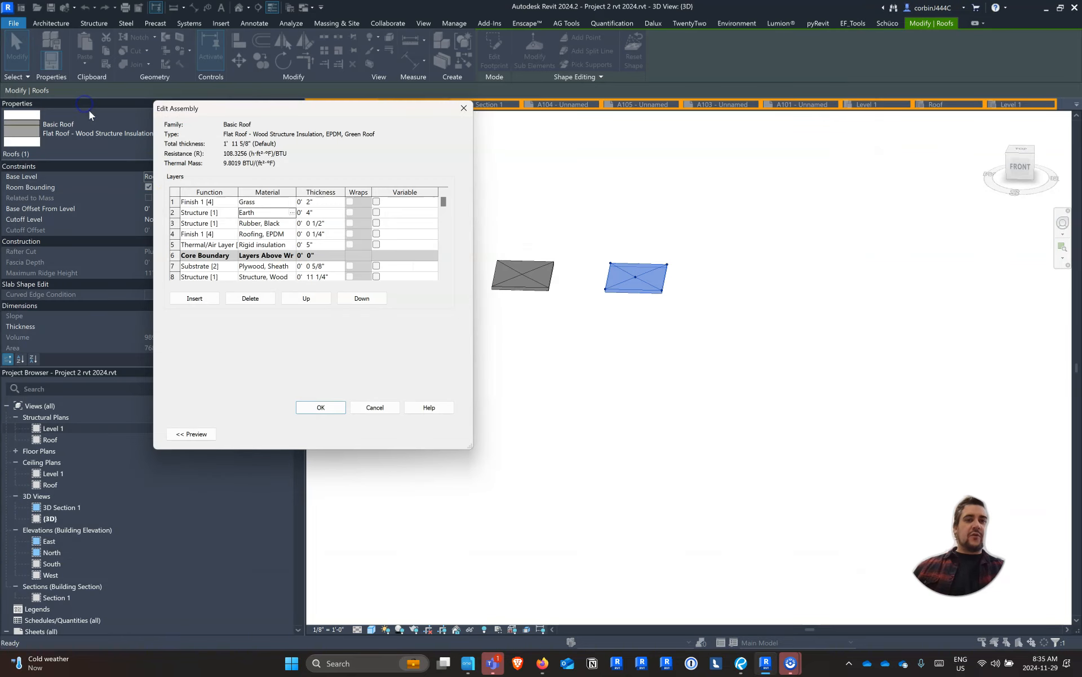
Set the function of the Earth and Rubber, Black layers to Finish 1 [4] and apply the green roof type
left_click(321, 408)
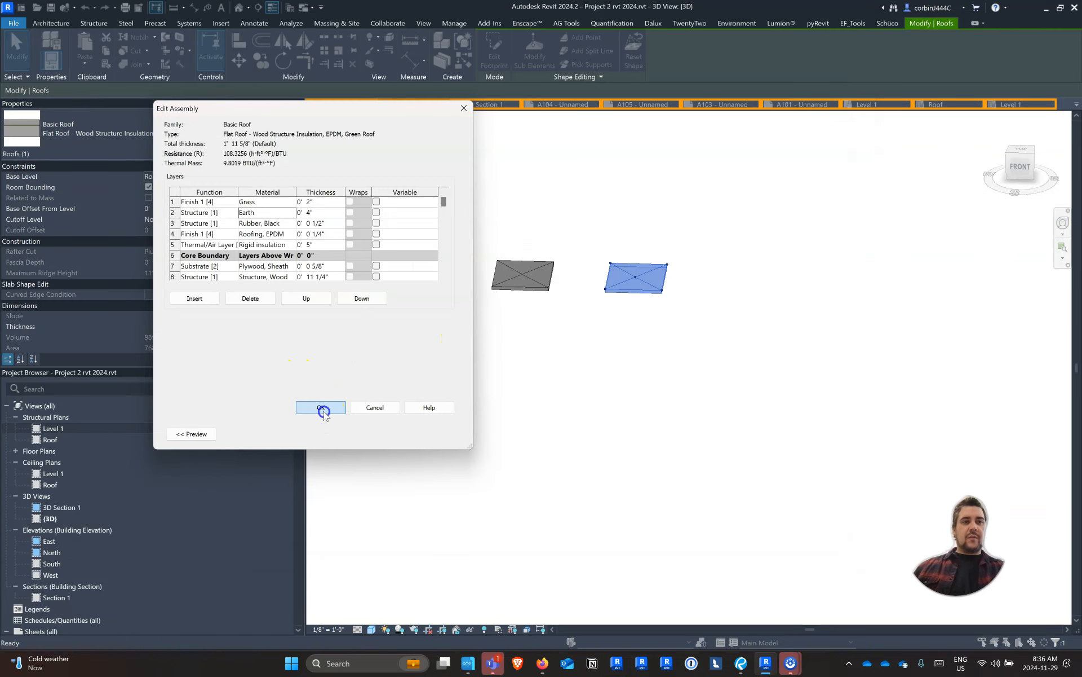
left_click(612, 345)
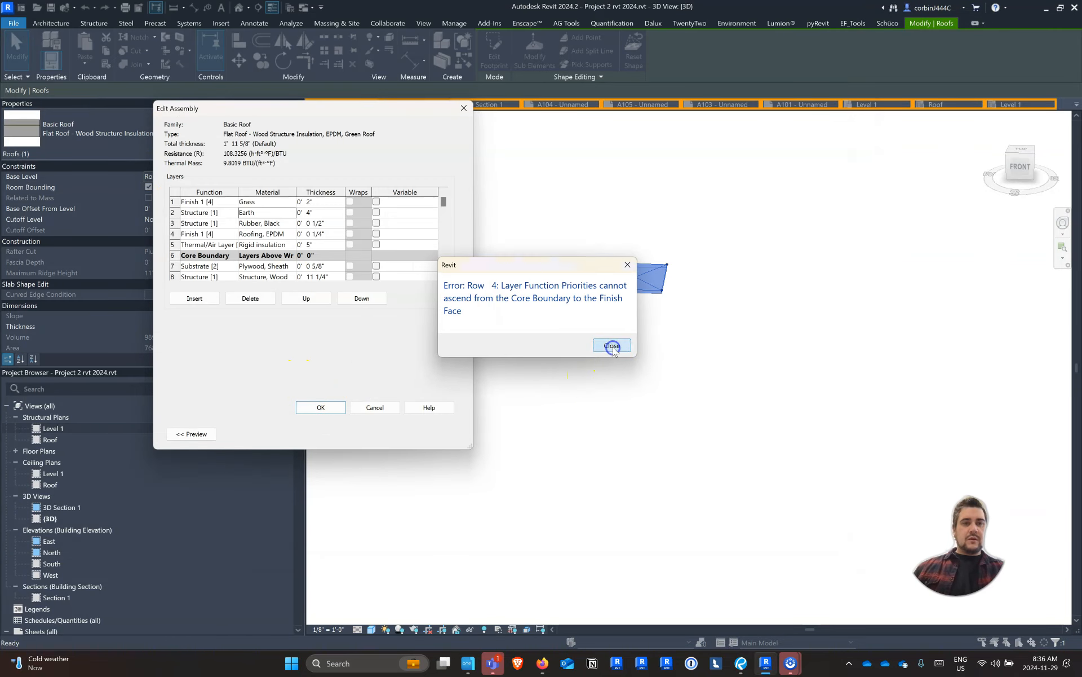
left_click(233, 202)
left_click(228, 201)
left_click(209, 213)
left_click(233, 213)
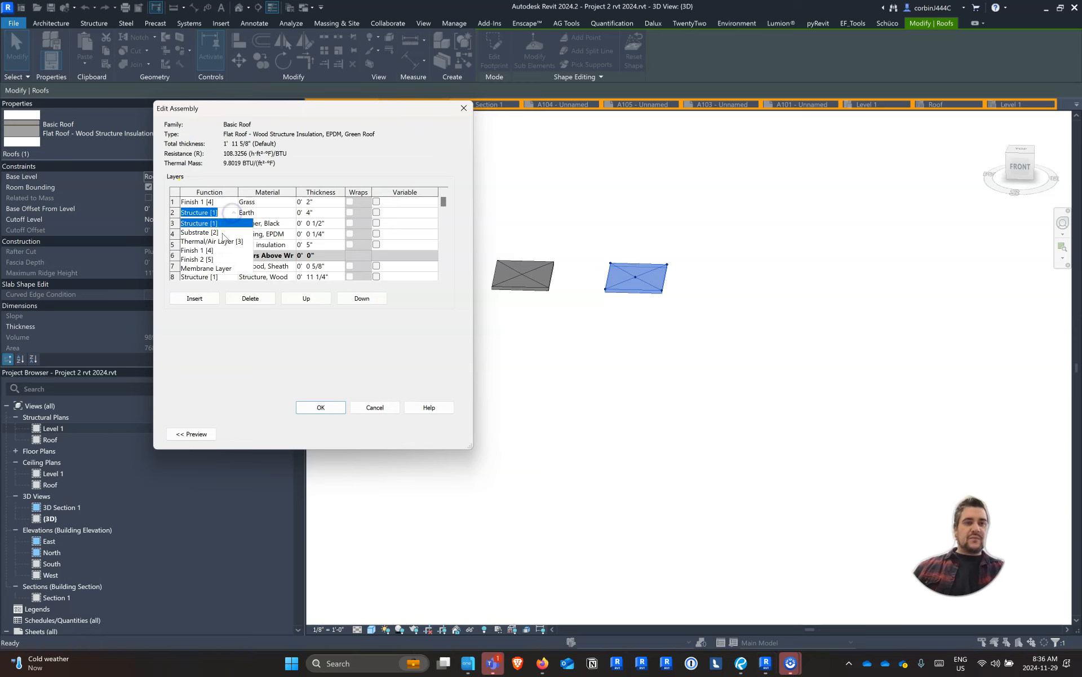
left_click(218, 248)
left_click(225, 224)
left_click(233, 223)
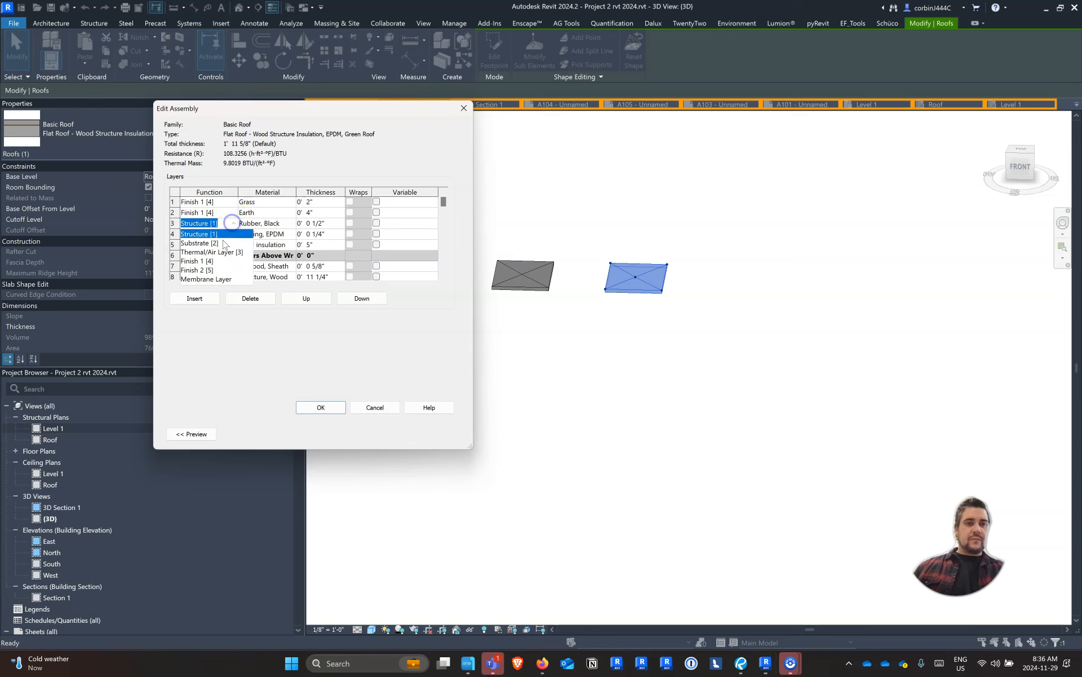
left_click(215, 260)
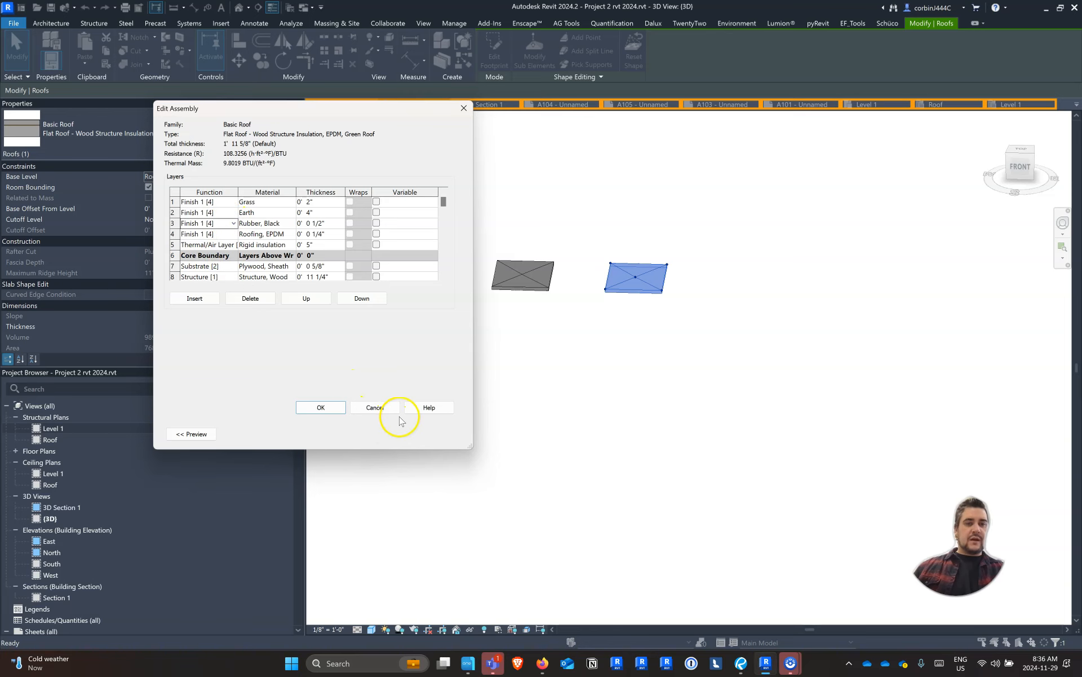
left_click(328, 402)
left_click(333, 431)
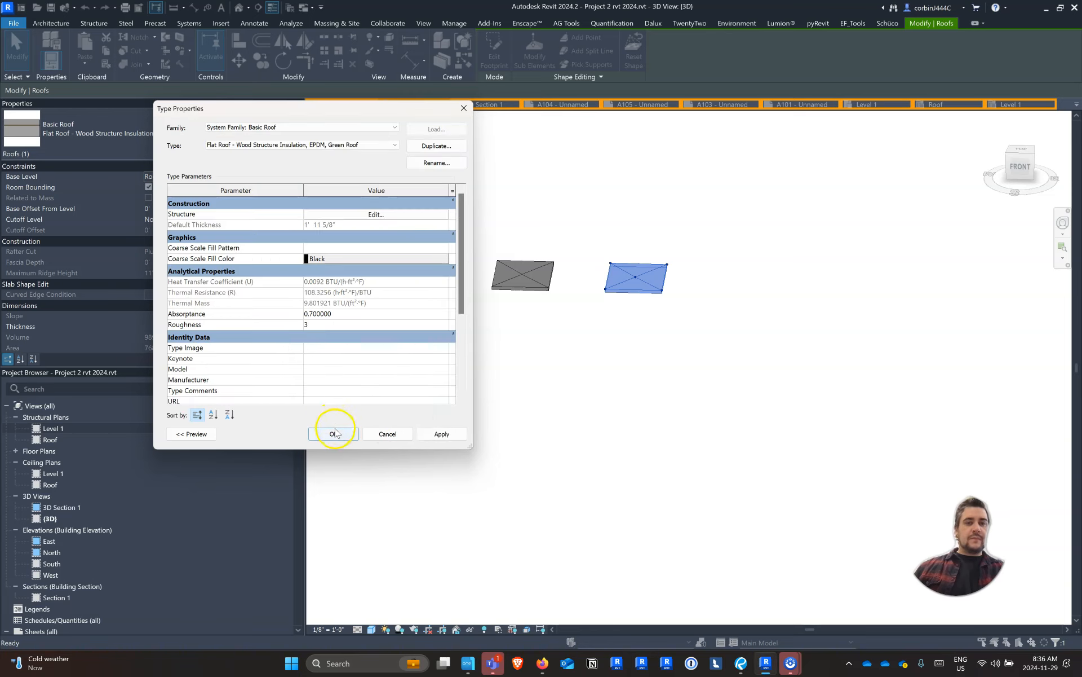
left_click(353, 373)
left_click(495, 358)
Delete the central shape-editing point of the green roof to remove its drainage slopes
scroll(671, 270, "up", 5)
left_click(620, 299)
left_click(604, 341)
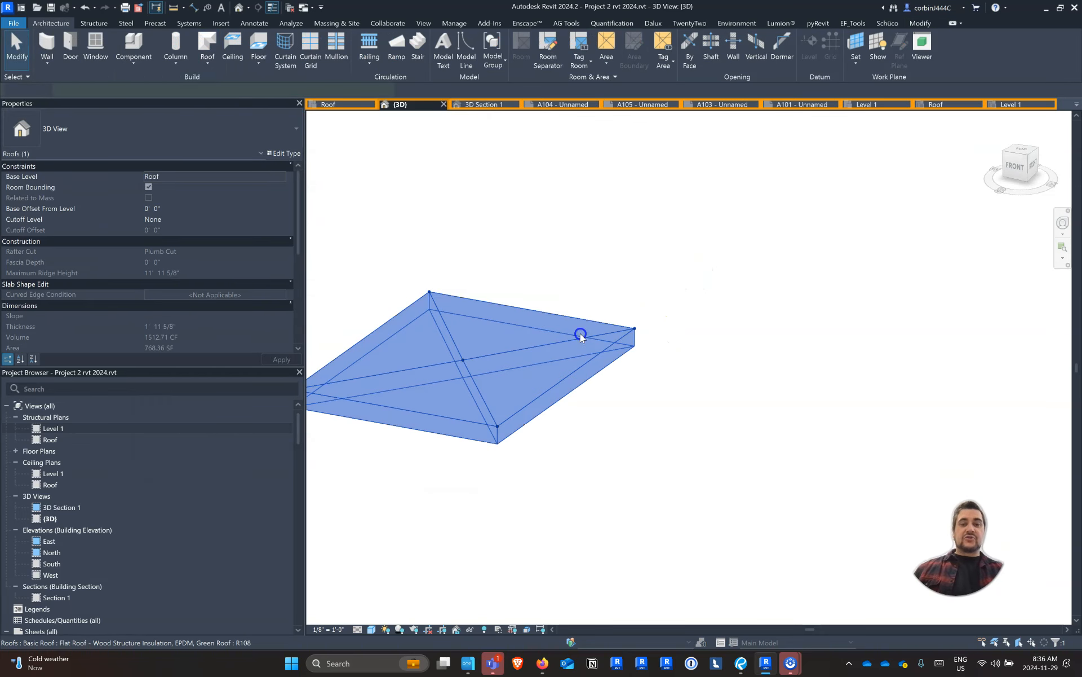
scroll(543, 333, "down", 3)
left_click(534, 53)
left_click_drag(494, 332, 522, 359)
key("Delete")
middle_click_drag(518, 389, 568, 284, "shift")
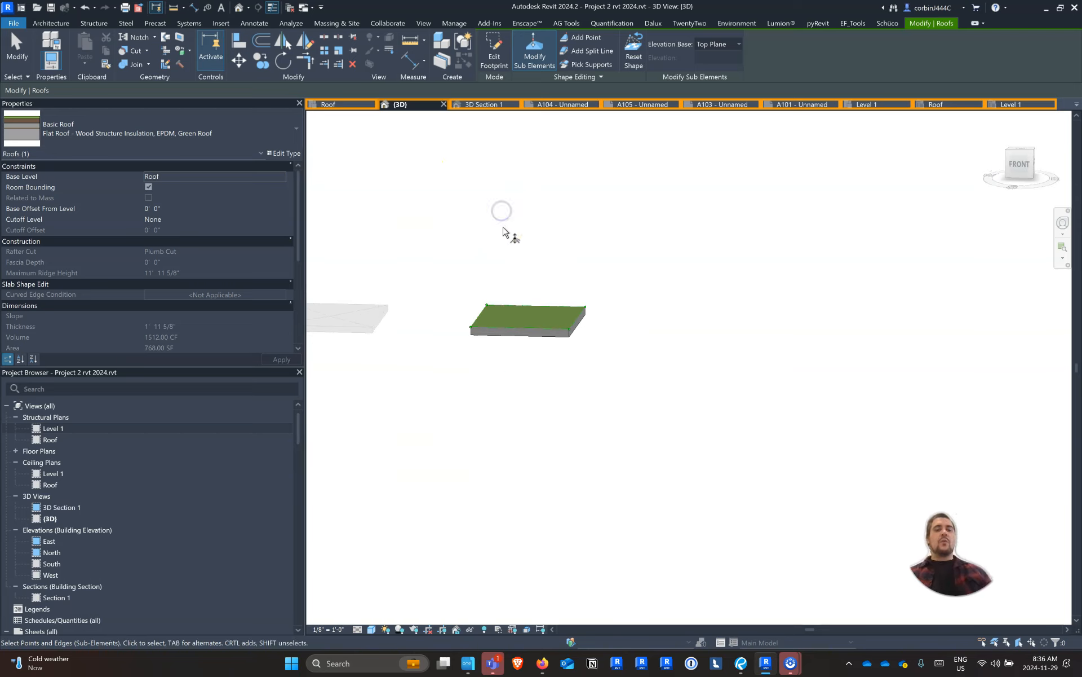
key("Escape")
key("Escape")
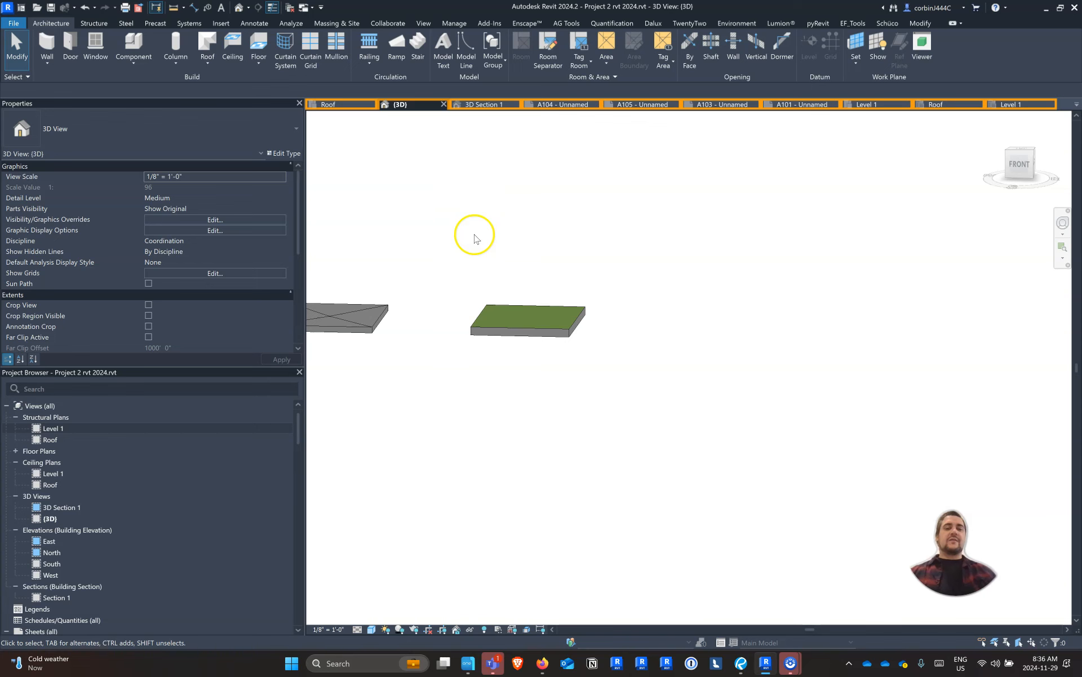
Raise the front-right corner point of the green roof by editing its sub-elements to warp the roof surface
left_click(496, 314)
scroll(502, 307, "up", 3)
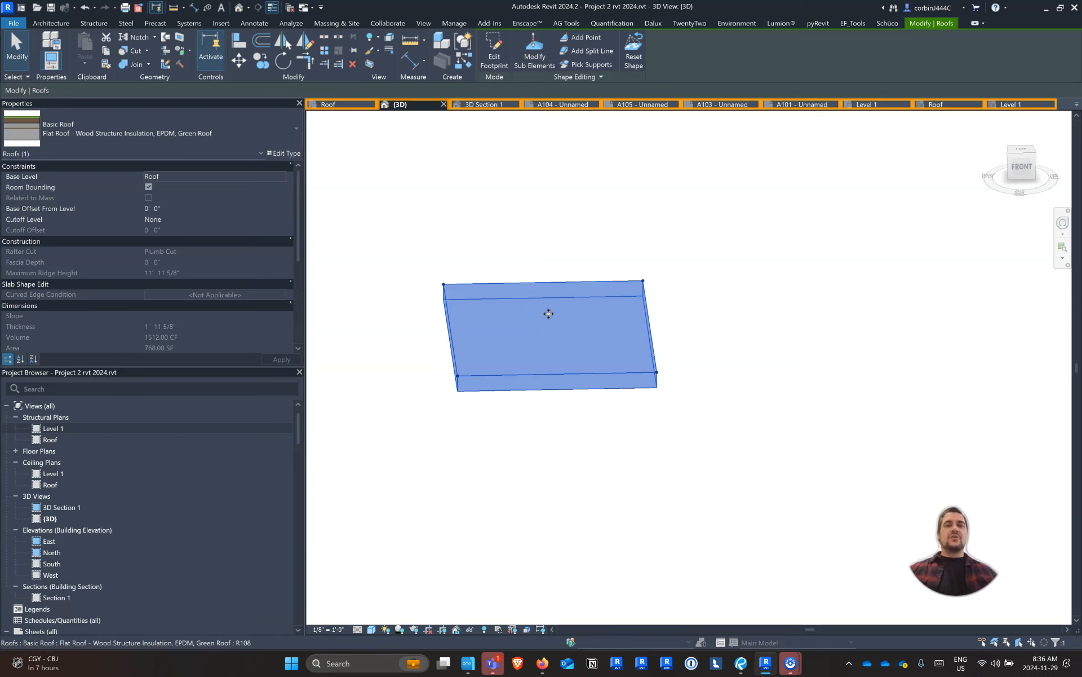
middle_click_drag(519, 419, 539, 418, "shift")
middle_click_drag(658, 412, 636, 397, "shift")
left_click(532, 60)
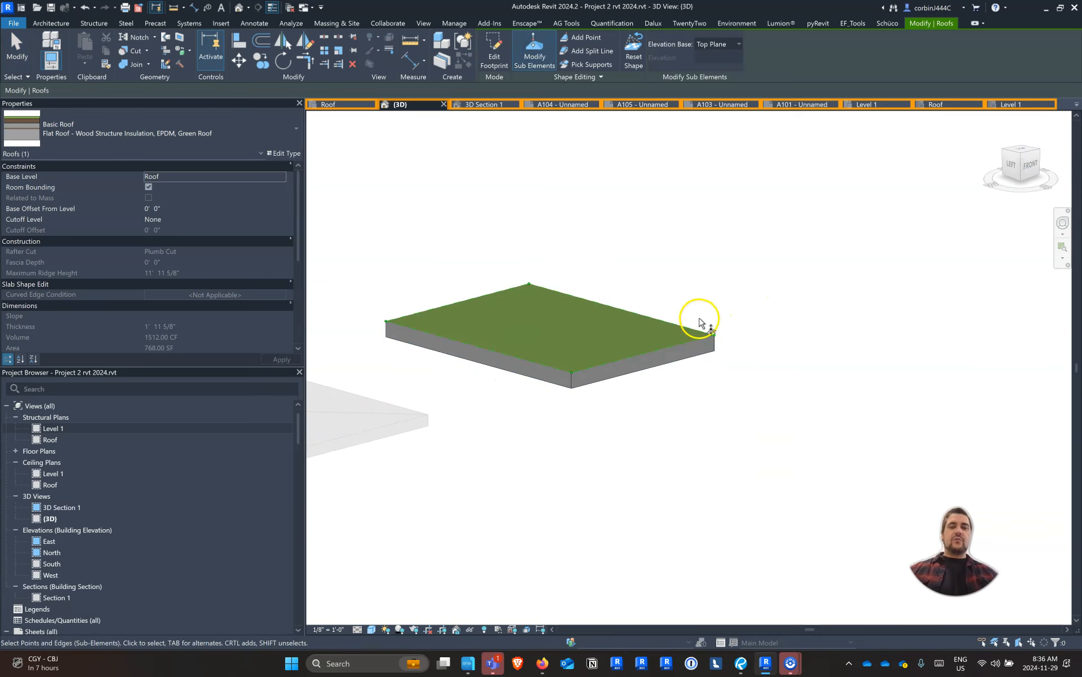
left_click(706, 327)
left_click_drag(698, 235, 698, 239)
left_click(732, 370)
middle_click_drag(707, 397, 624, 442, "shift")
left_click(553, 346)
key("Escape")
key("Escape")
Copy the warped green roof about 43' to its right
left_click(507, 297)
left_click(271, 60)
left_click(590, 358)
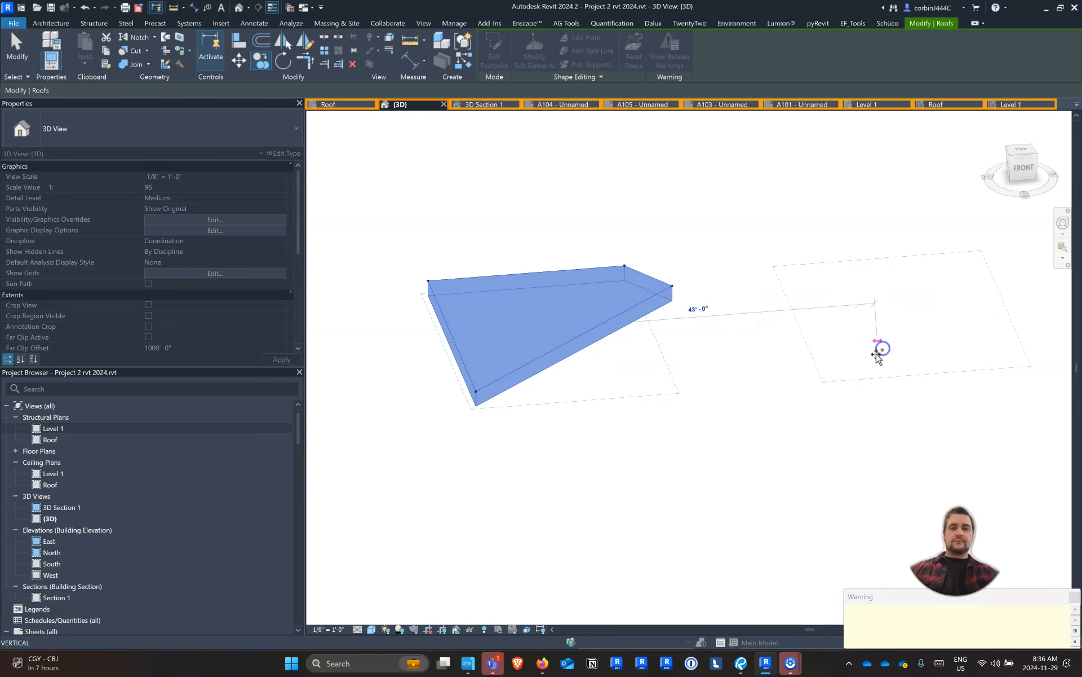
left_click(882, 350)
scroll(658, 375, "down", 5)
middle_click_drag(874, 364, 830, 405, "shift")
scroll(775, 361, "up", 4)
middle_click_drag(752, 363, 798, 365)
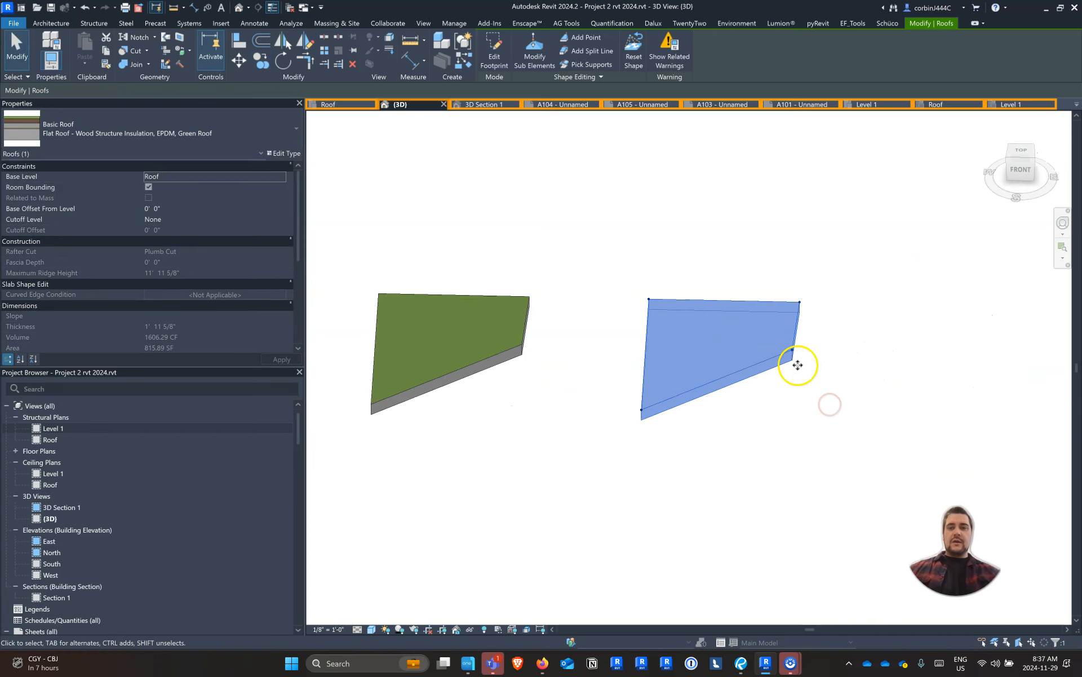
Set the raised corner point of the copied green roof to an elevation of 0' so the roof is flat
scroll(797, 365, "up", 3)
left_click(526, 52)
left_click_drag(758, 318, 839, 385)
left_click(807, 333)
key("Return")
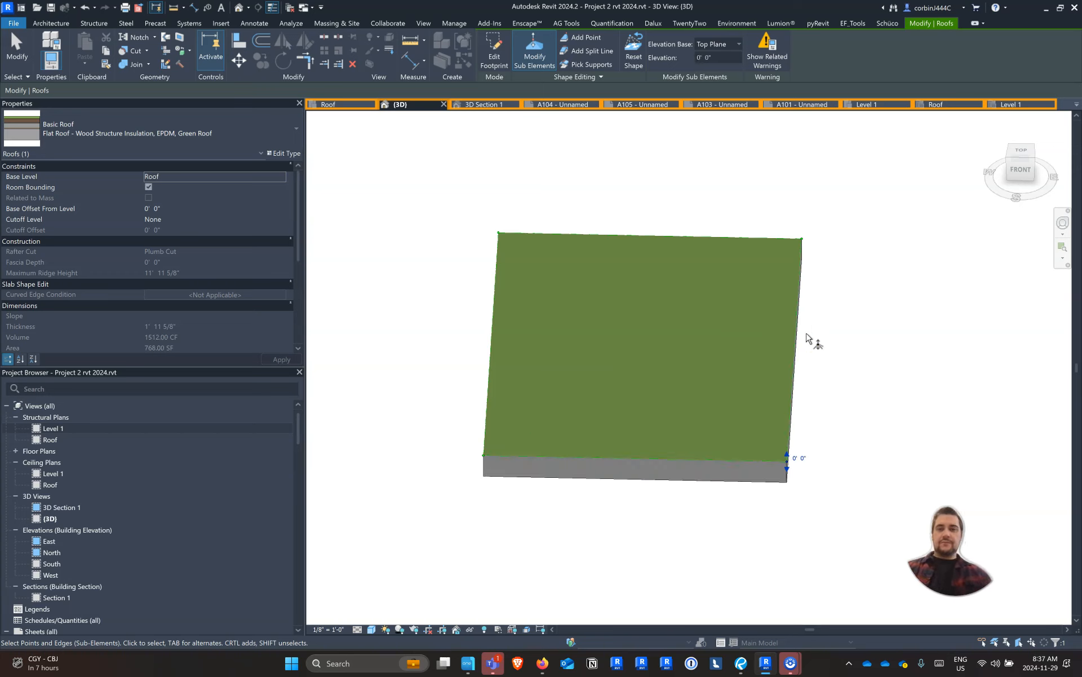
key("Escape")
key("Escape")
Add a split line across the middle of the flat copy, from the midpoint of its back edge to its front edge
left_click(529, 288)
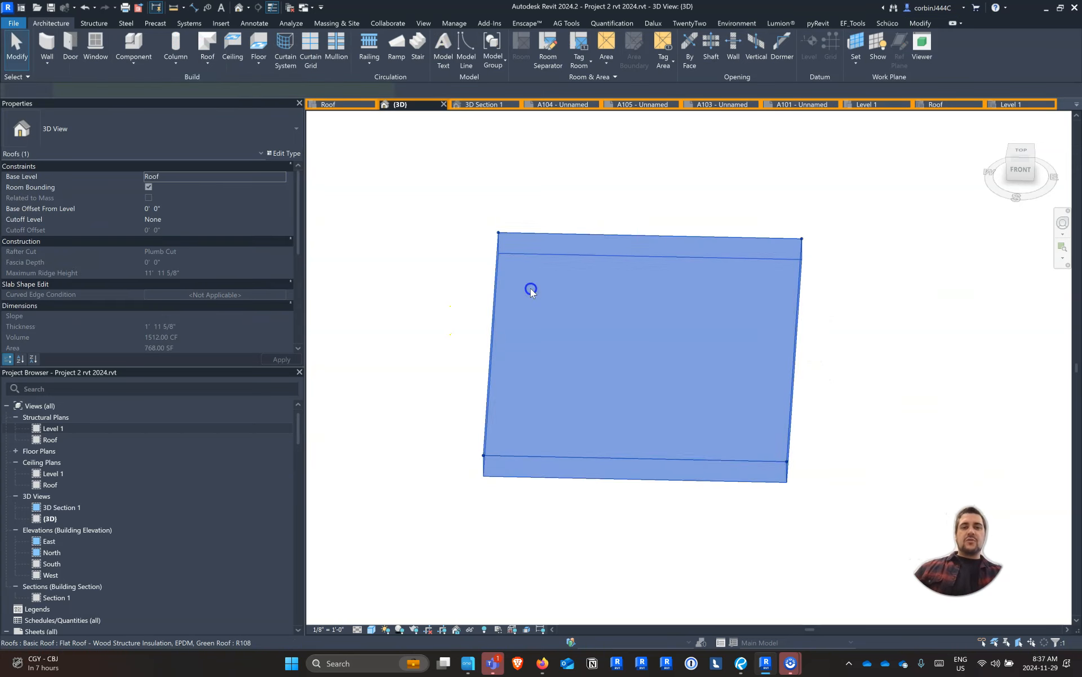
left_click(580, 50)
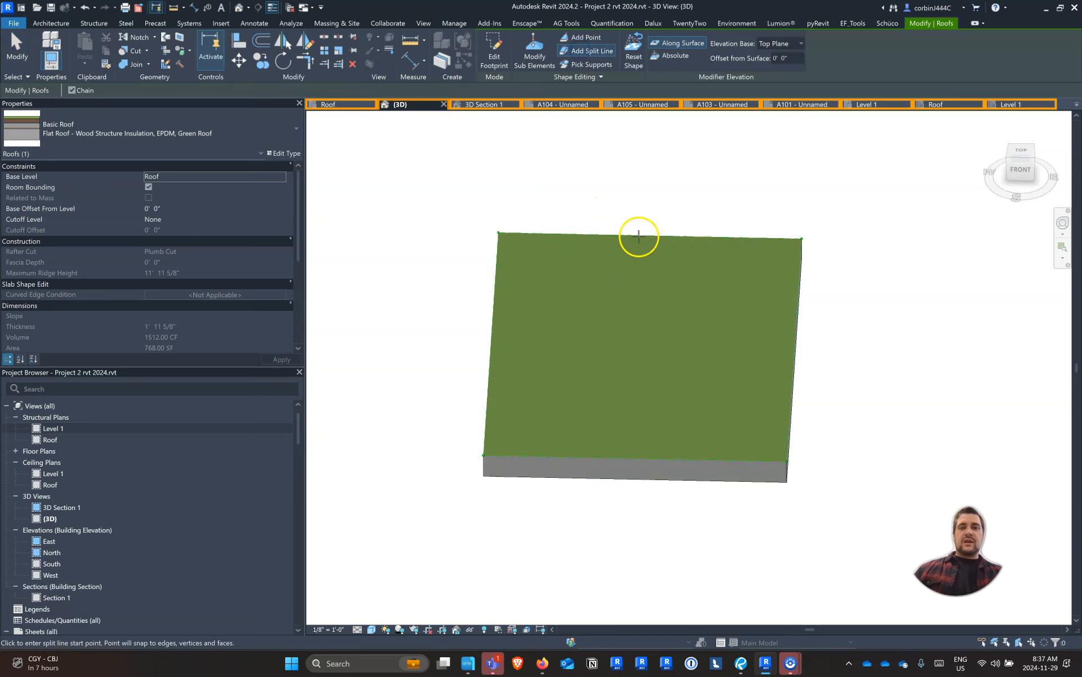
left_click(650, 237)
left_click(631, 460)
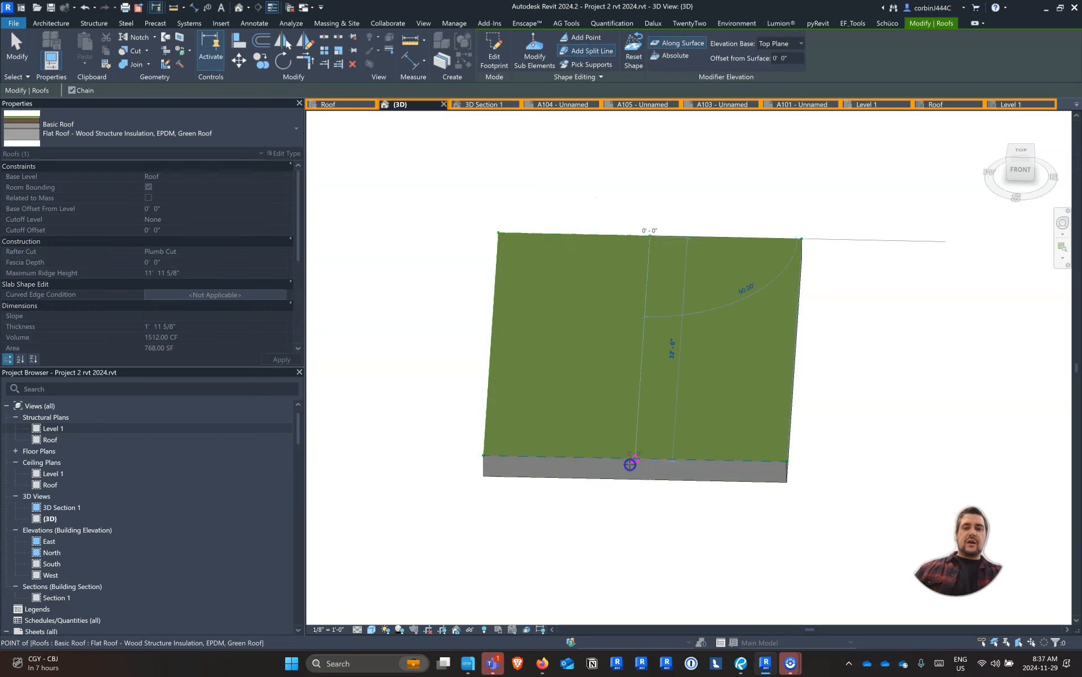
key("Escape")
Set the elevation of both outer edges parallel to the split line to 3' to form a butterfly roof
middle_click_drag(730, 476, 788, 439, "shift")
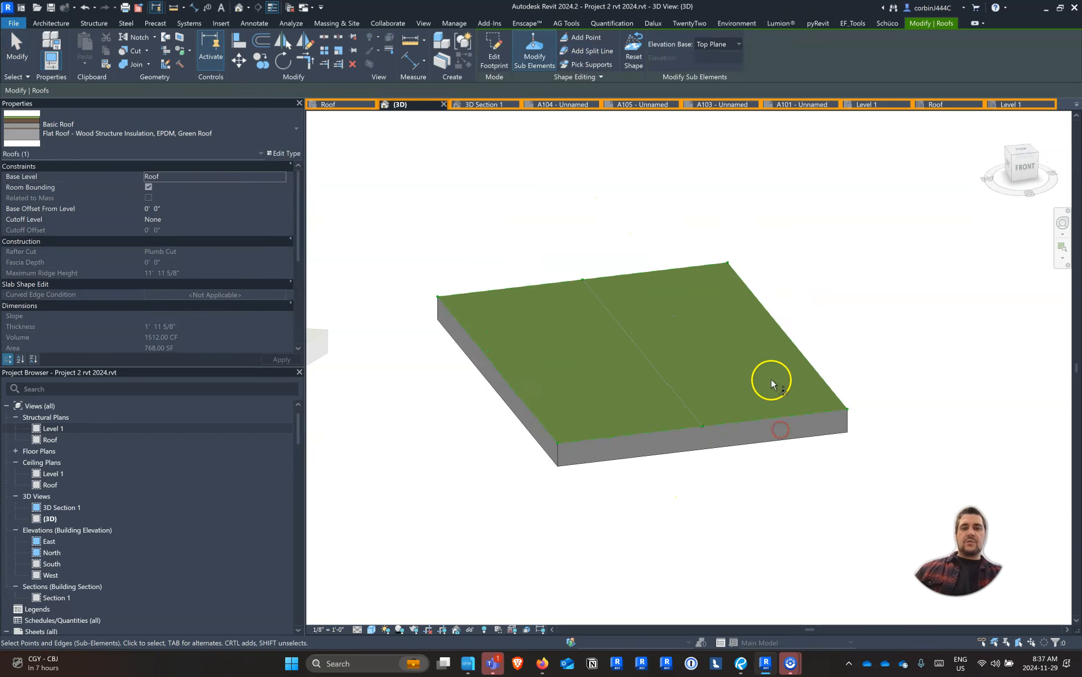
left_click(778, 323)
left_click(799, 334)
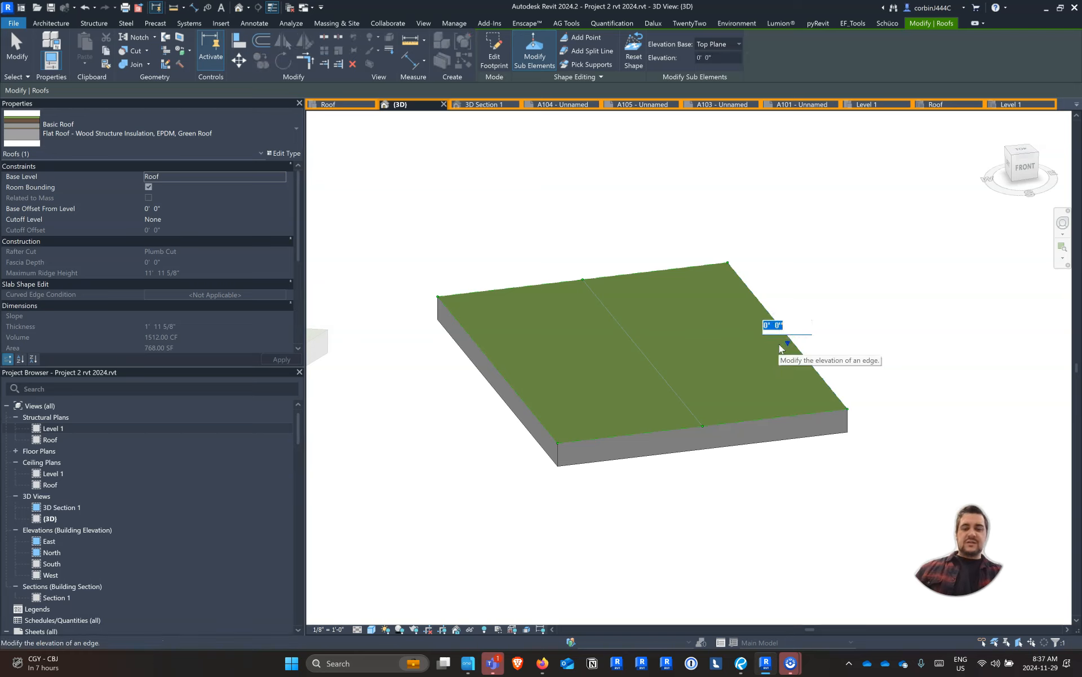
type("3")
key("Return")
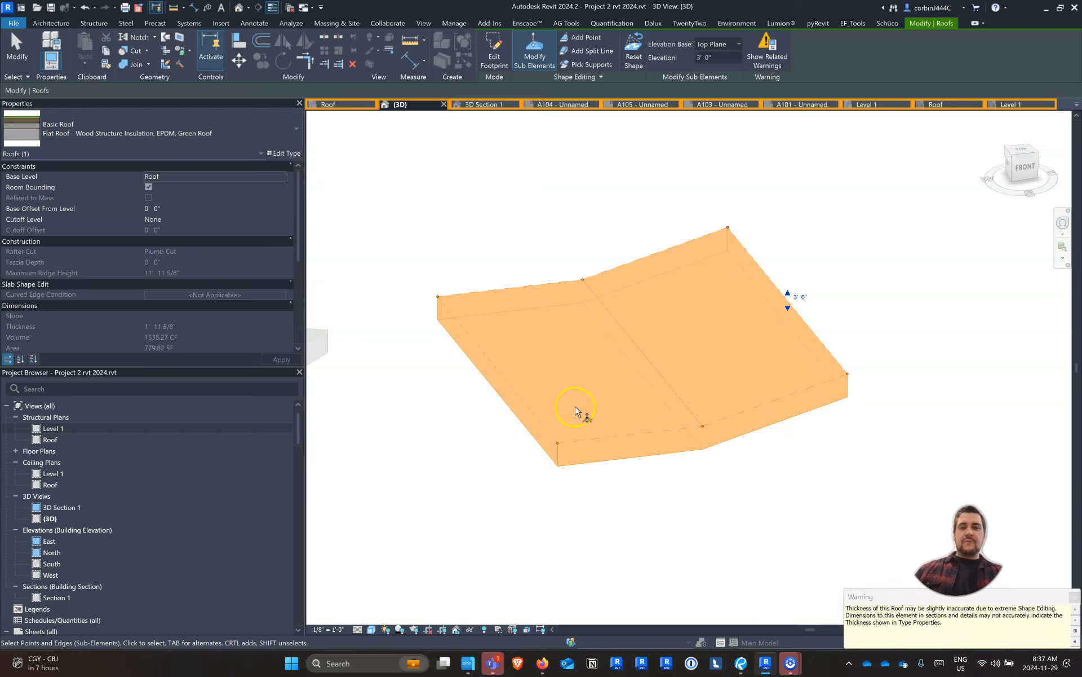
left_click(485, 351)
left_click(507, 366)
type("3")
key("Return")
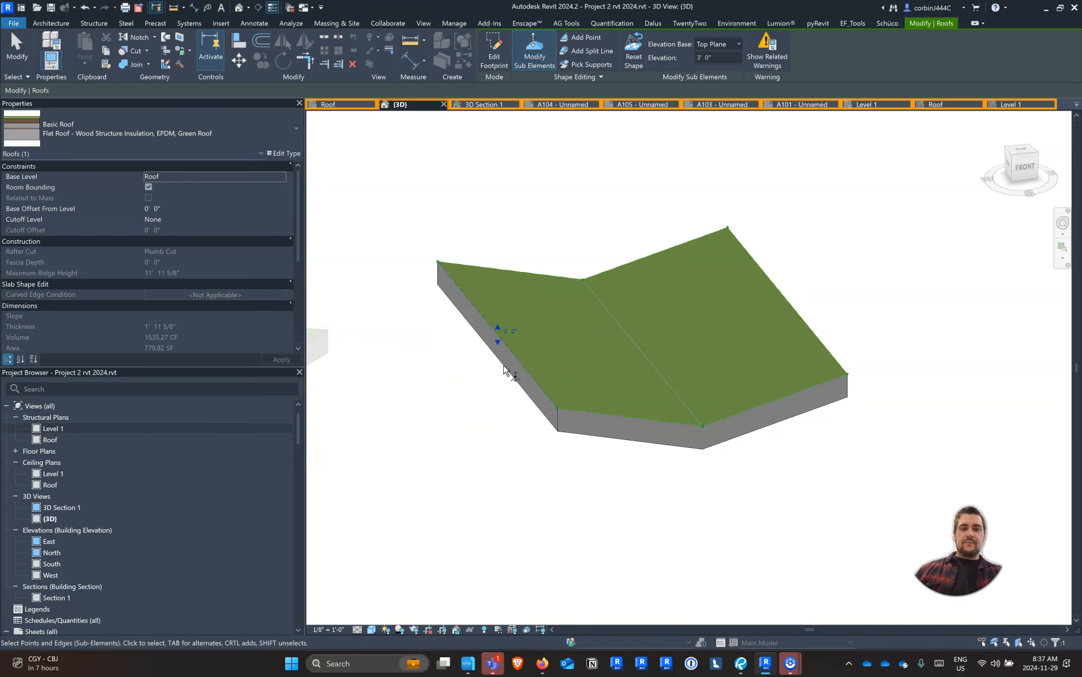
scroll(753, 491, "down", 4)
left_click(754, 493)
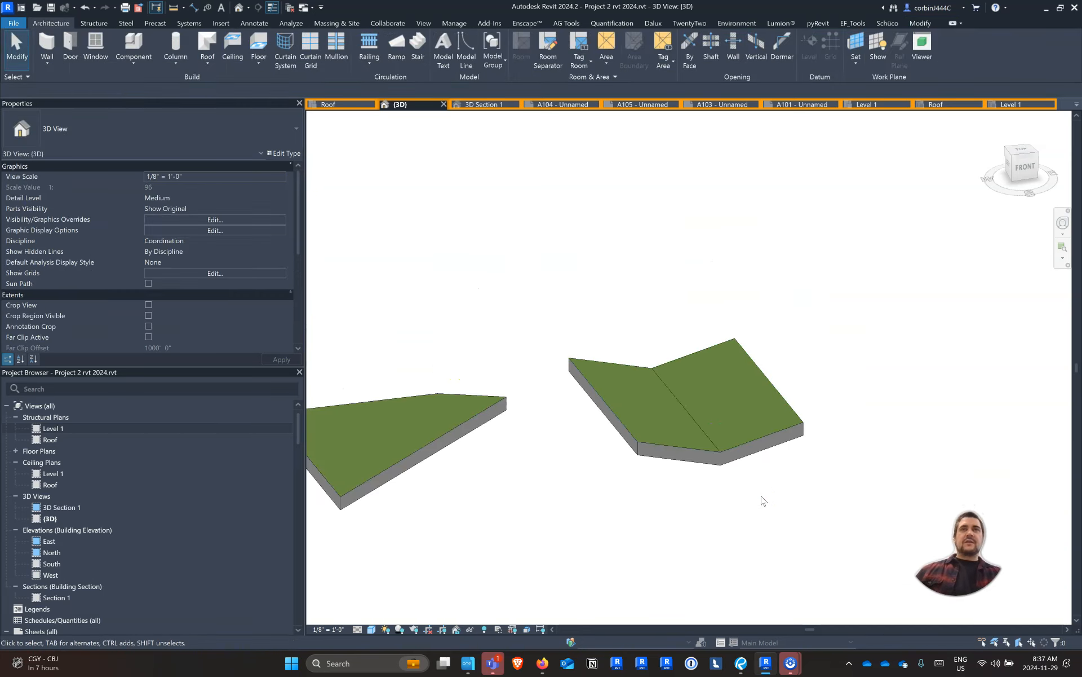
Copy the butterfly roof about 39' to its right
middle_click_drag(758, 503, 645, 409, "shift")
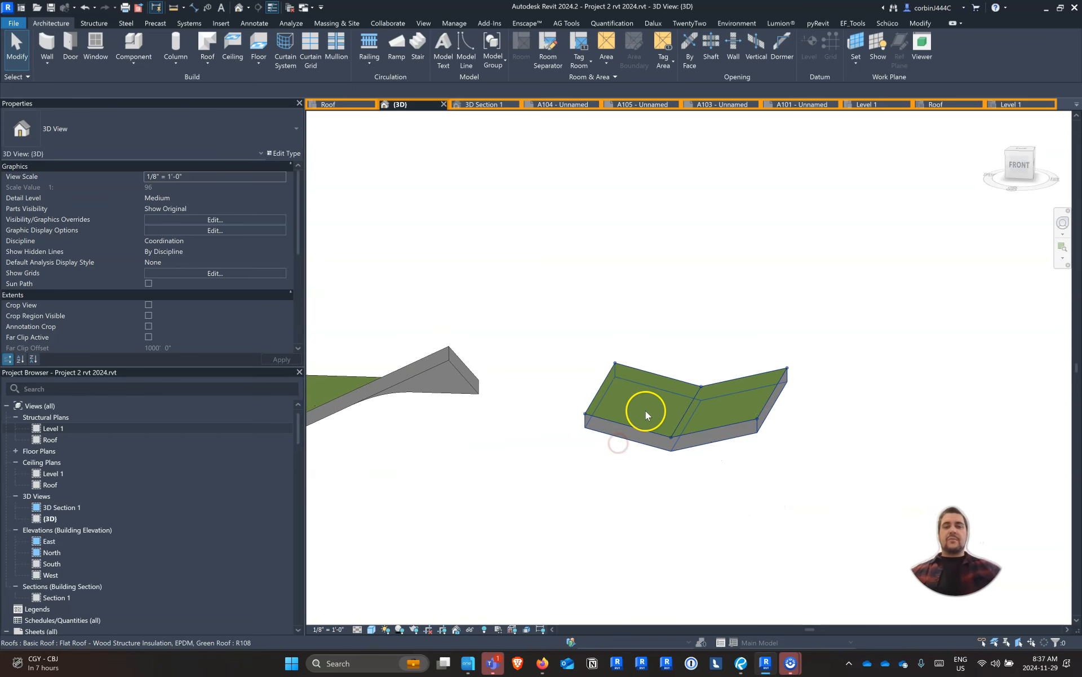
left_click(645, 410)
left_click(260, 60)
left_click(584, 413)
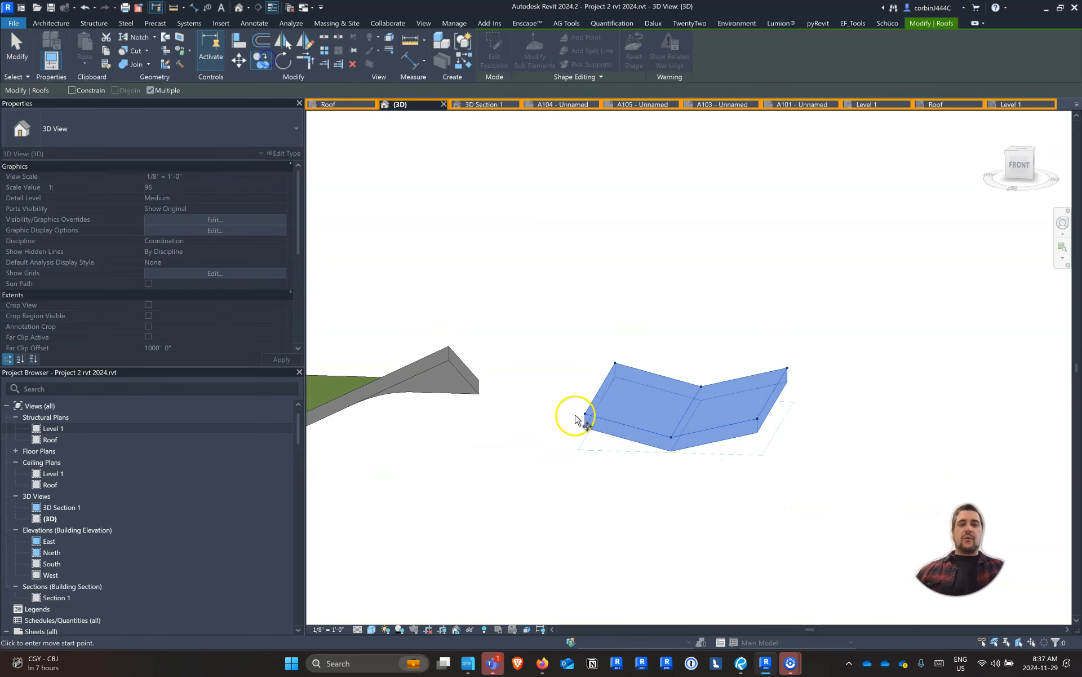
left_click(928, 339)
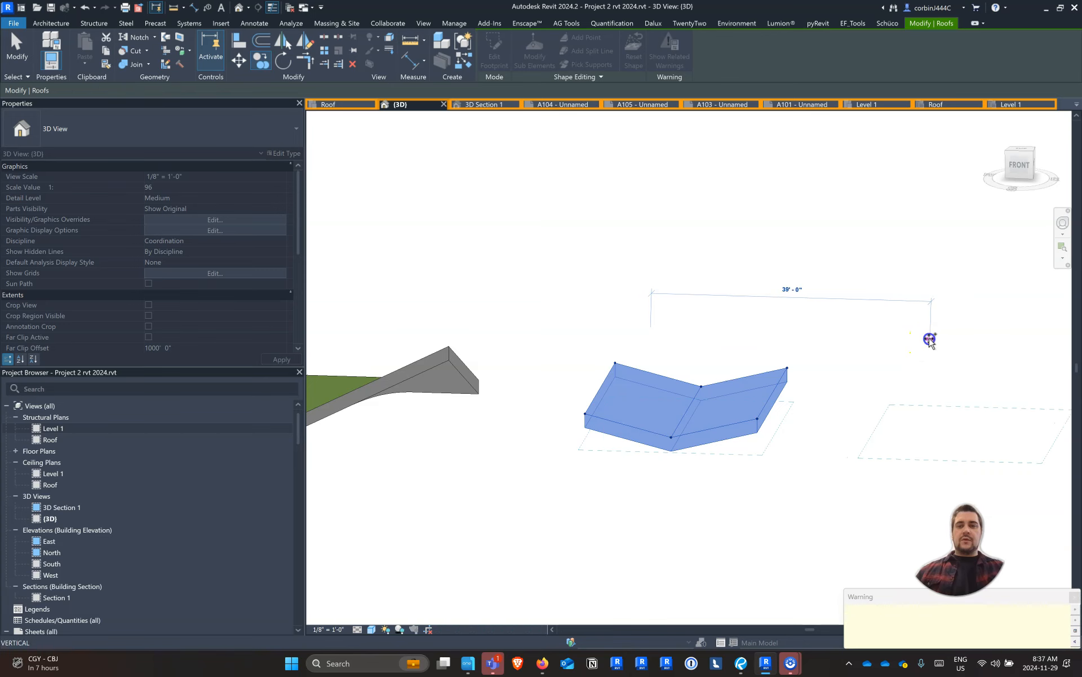
Raise one outer corner point at the front end of the copied butterfly roof to 5'
scroll(826, 345, "down", 3)
middle_click_drag(935, 414, 659, 458, "shift")
scroll(1033, 385, "up", 2)
middle_click_drag(858, 396, 1020, 358, "shift")
scroll(754, 367, "up", 3)
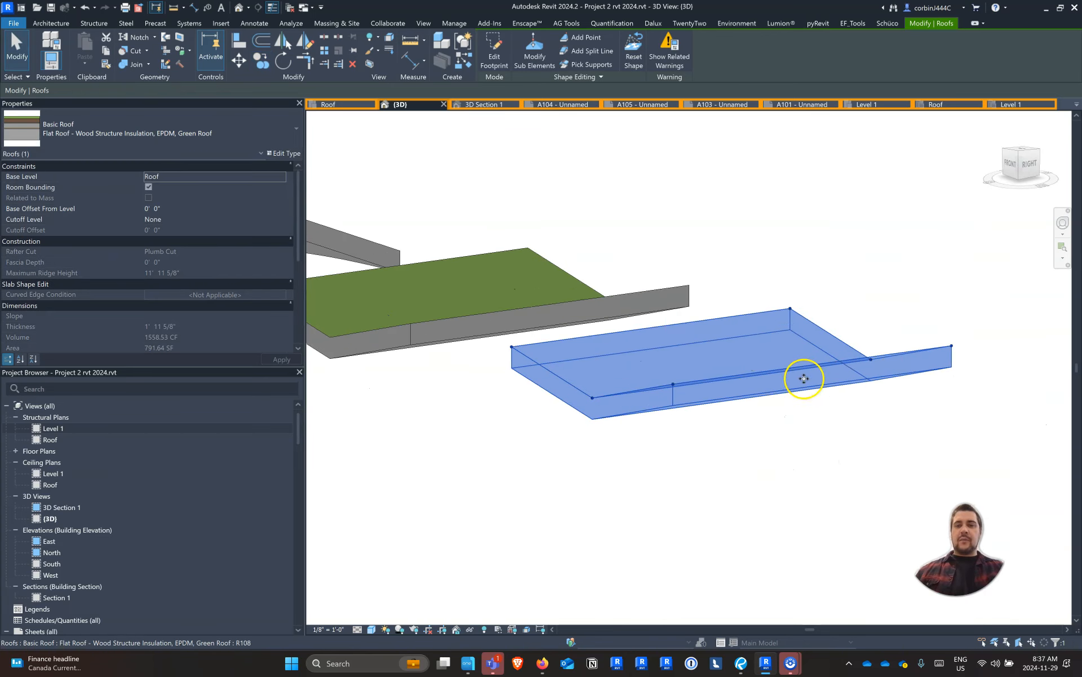
middle_click_drag(803, 379, 930, 397, "shift")
middle_click_drag(744, 394, 643, 416, "shift")
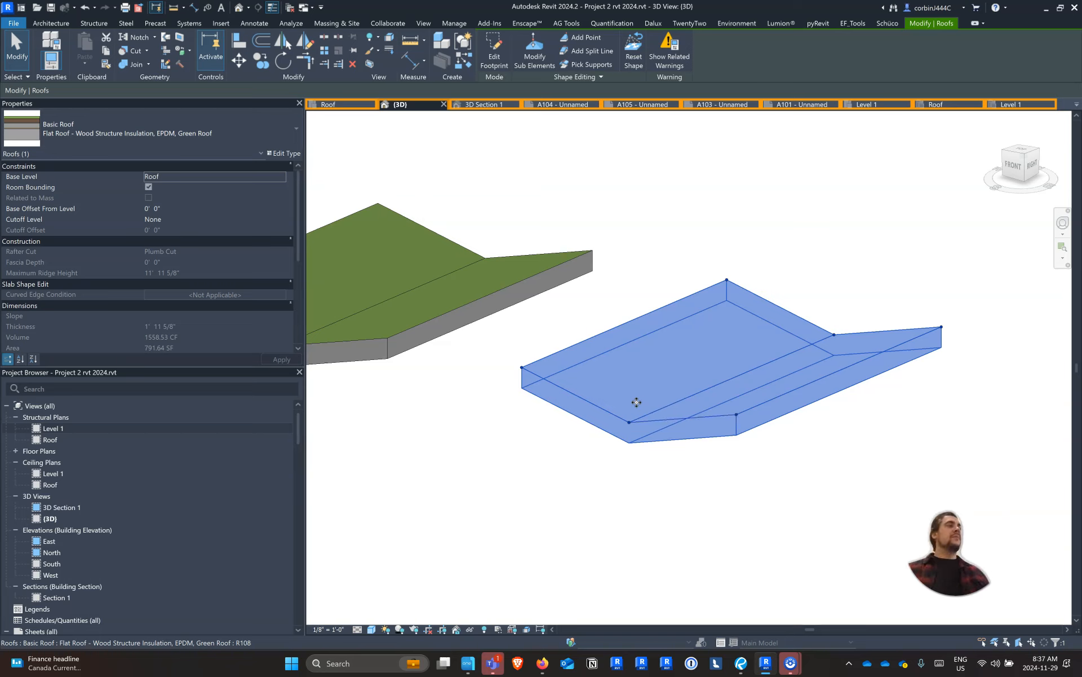
left_click(540, 60)
left_click(523, 367)
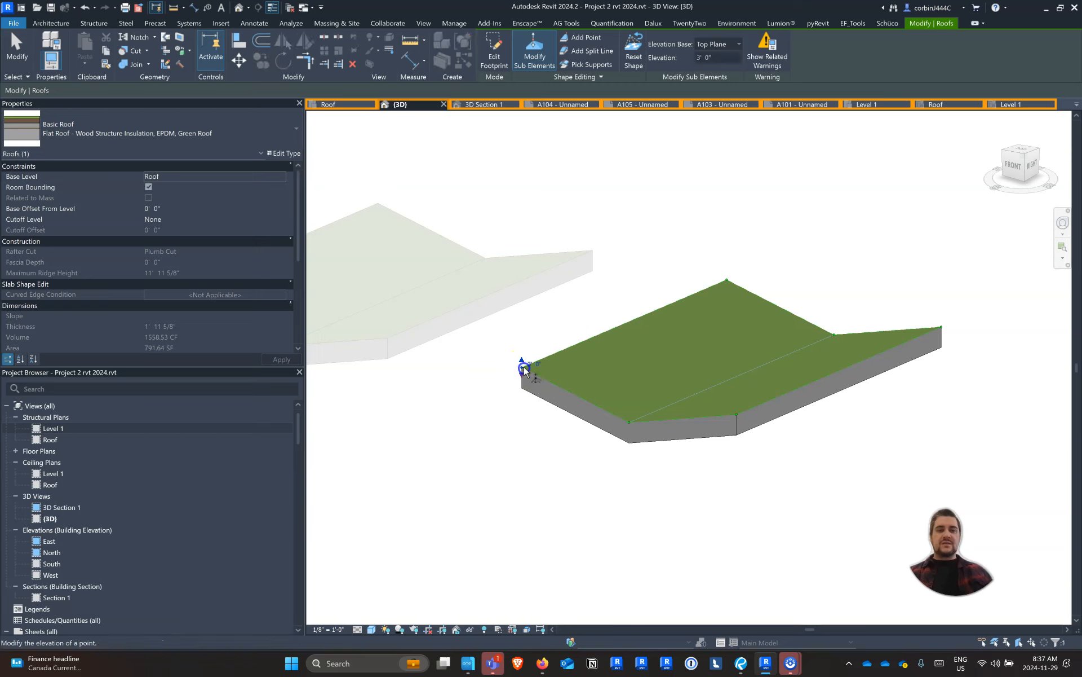
left_click(541, 364)
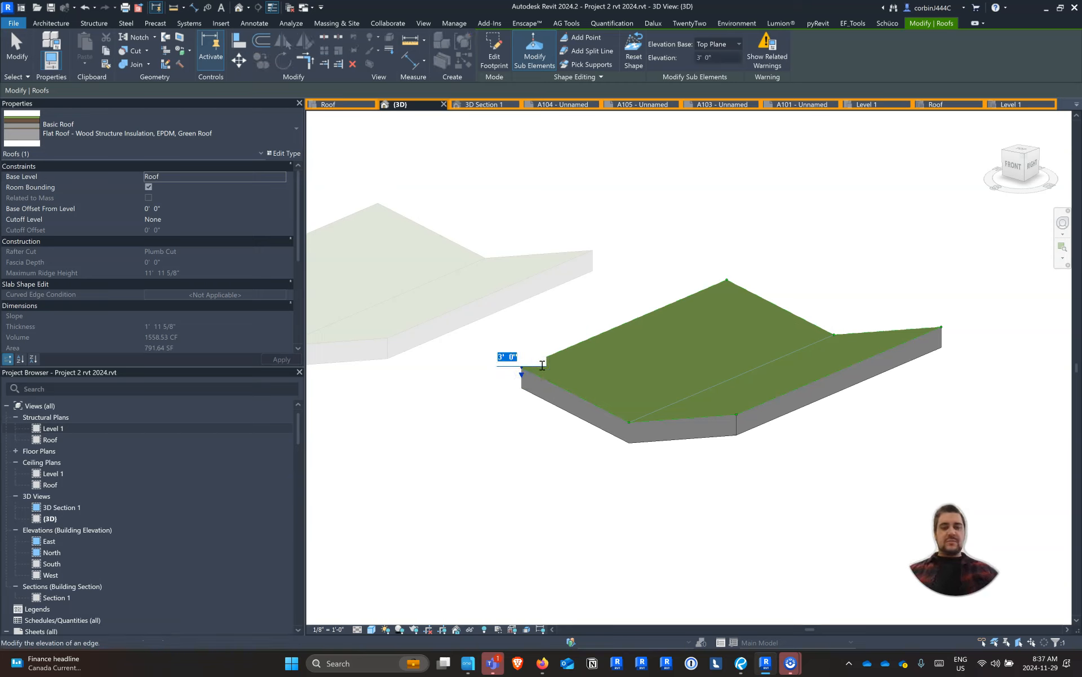
type("0")
key("Return")
left_click(550, 354)
Raise the valley point at the same end of the roof to 2' and the opposite outer corner to 5'
left_click(630, 421)
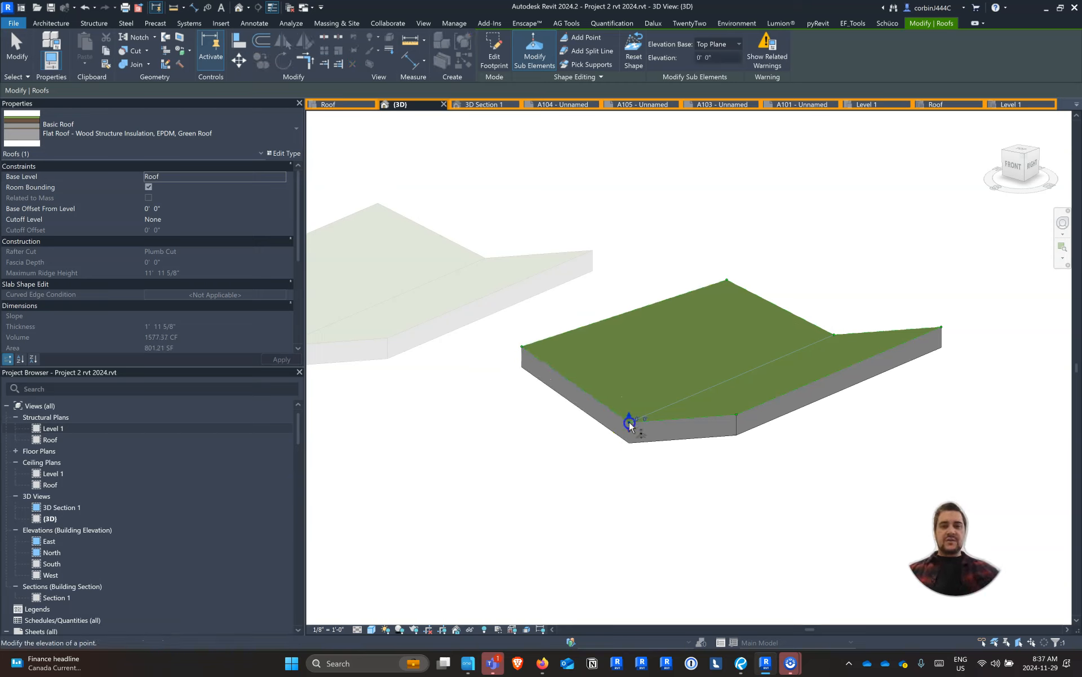
left_click(640, 420)
key("Return")
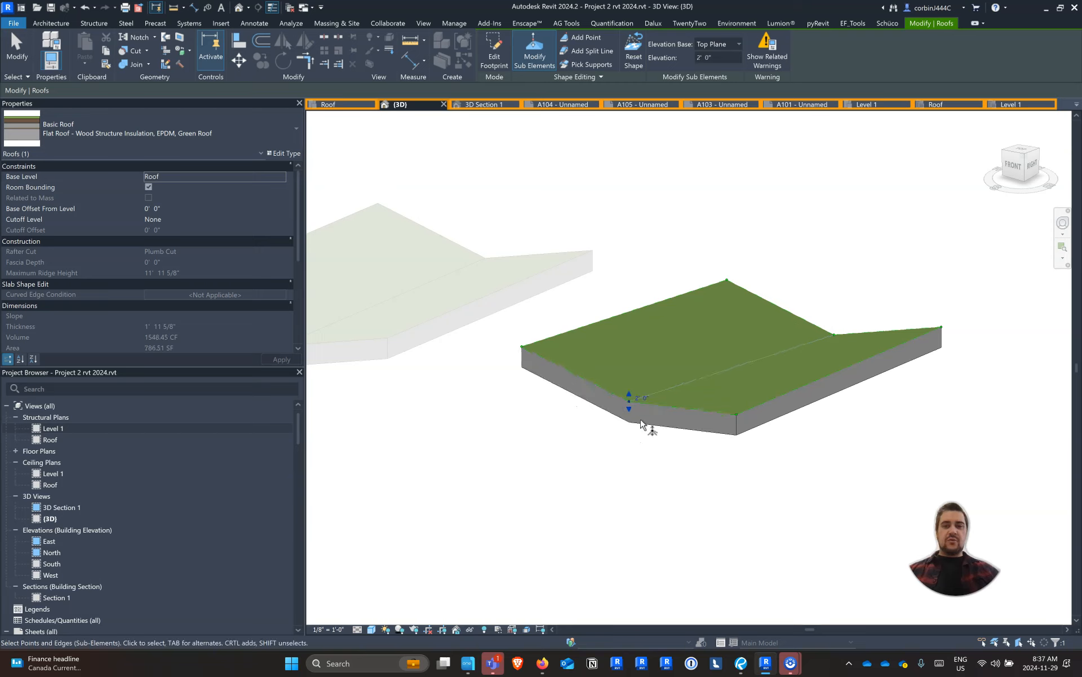
left_click(737, 415)
left_click(749, 412)
type("5")
key("Return")
middle_click_drag(795, 456, 773, 387, "shift")
middle_click_drag(940, 399, 1009, 497, "shift")
middle_click_drag(458, 459, 629, 537, "shift")
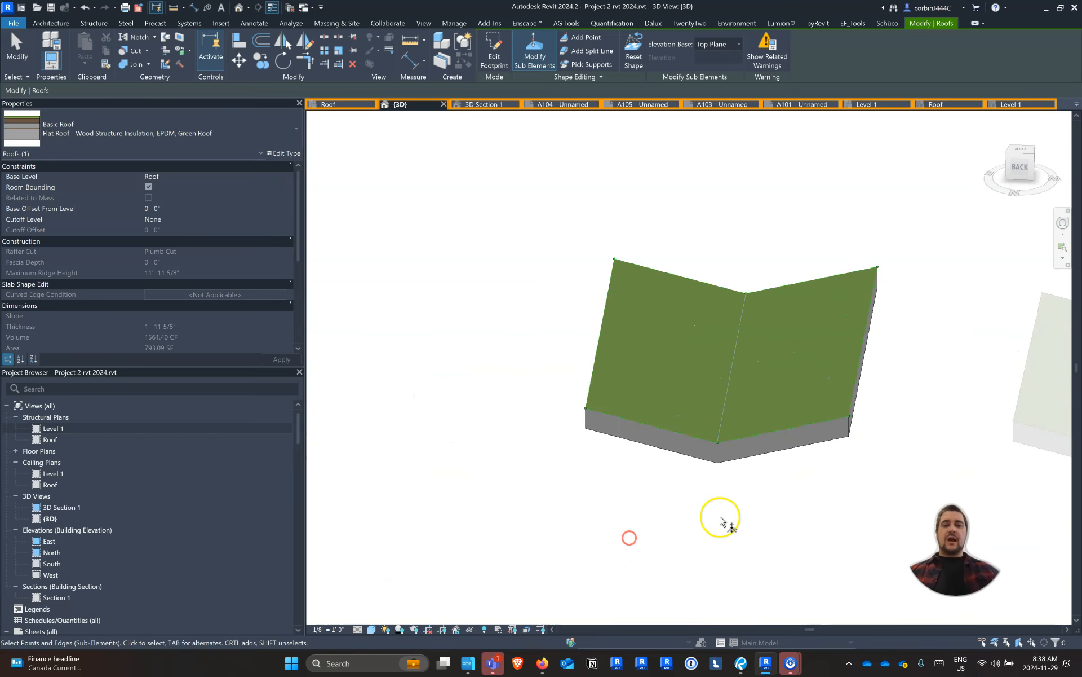
key("Escape")
Change the sloped-valley butterfly roof's type to Wood Rafter 8" - Asphalt Shingle - Insulated
left_click(718, 420)
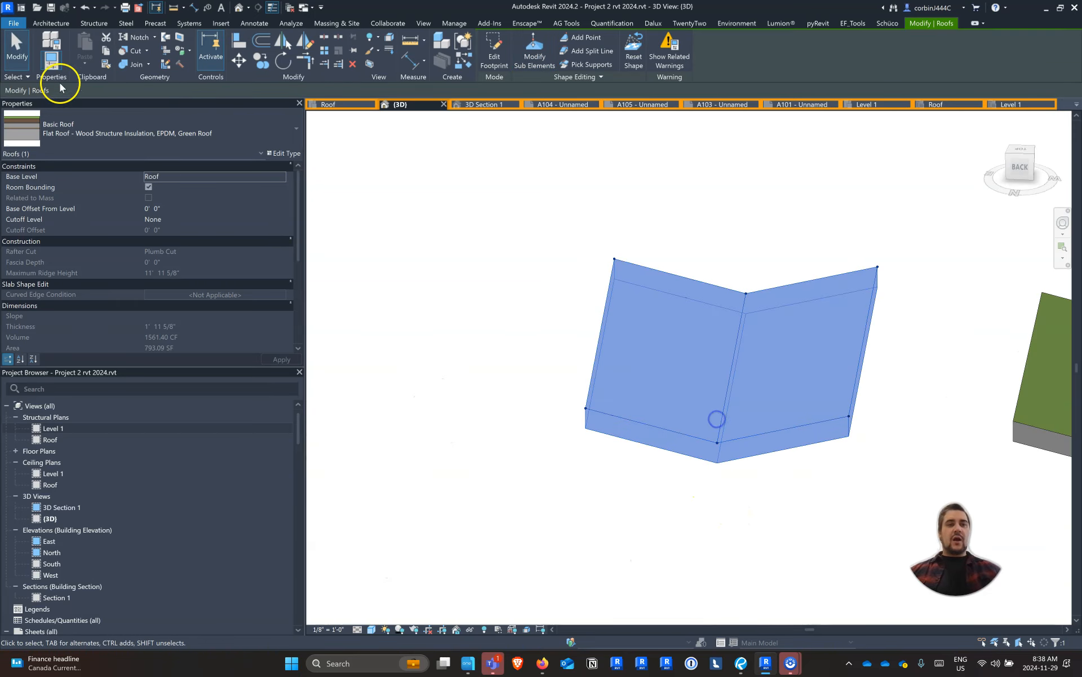
left_click(110, 124)
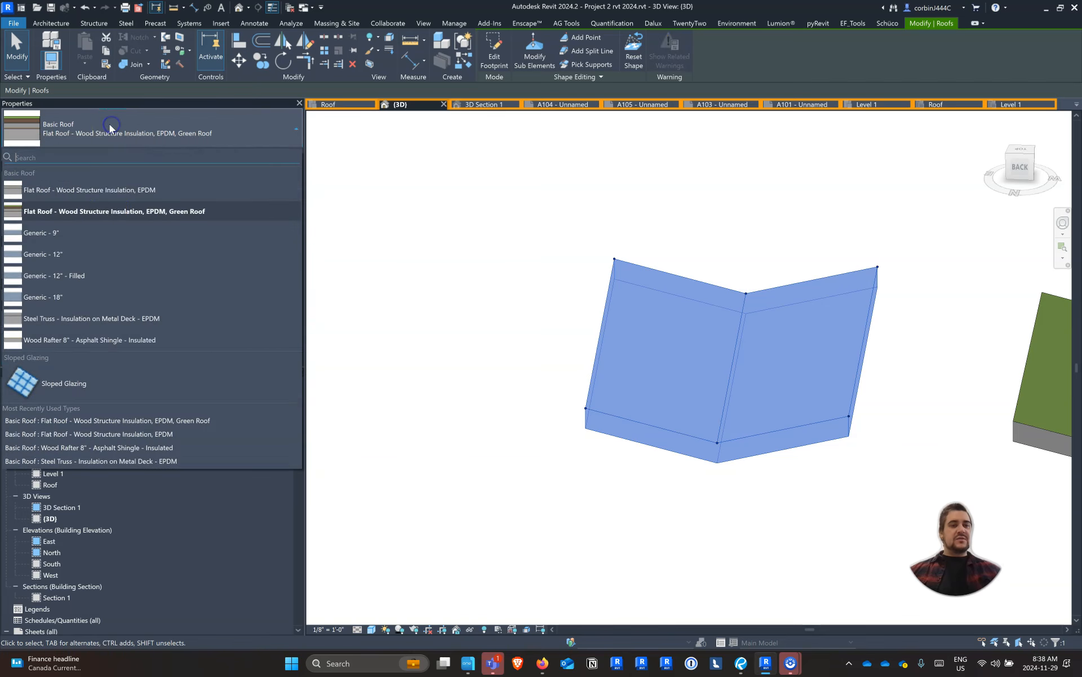
left_click(125, 340)
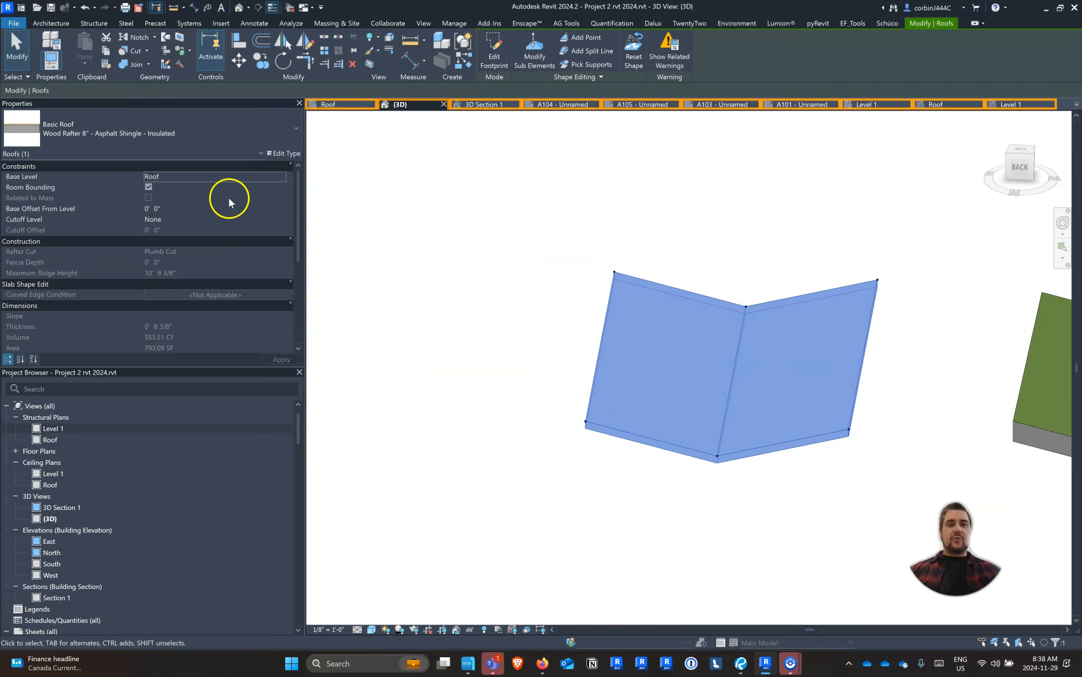
Duplicate the roof type under the name Wood Rafter 12" - Steel Roof - Insulated
left_click(280, 157)
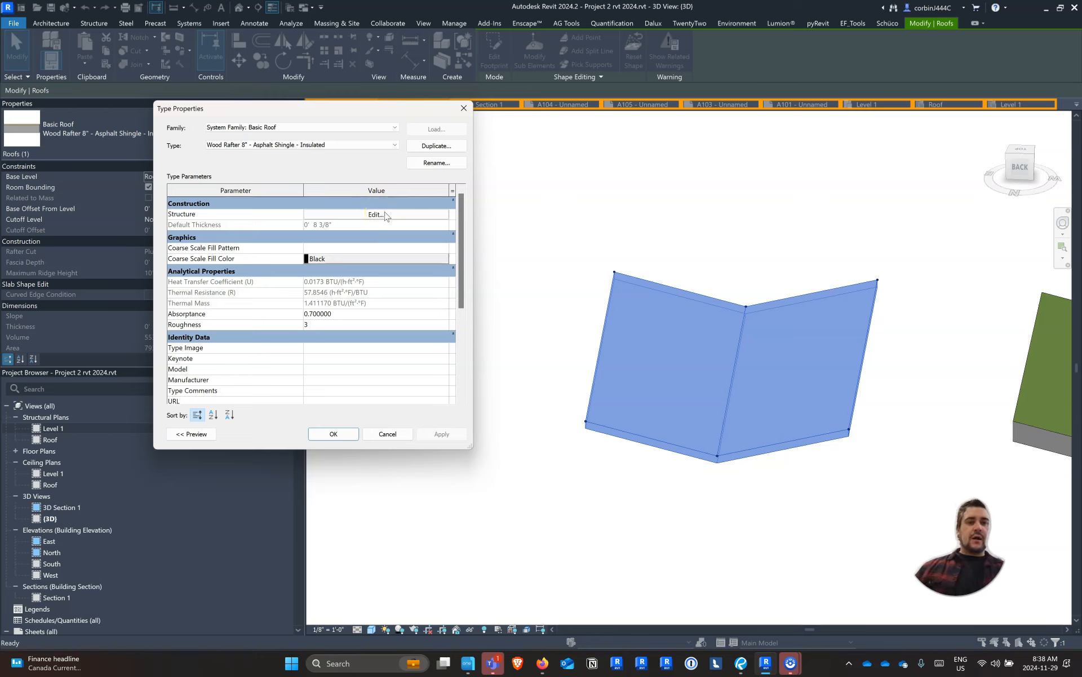
left_click(449, 147)
key("End")
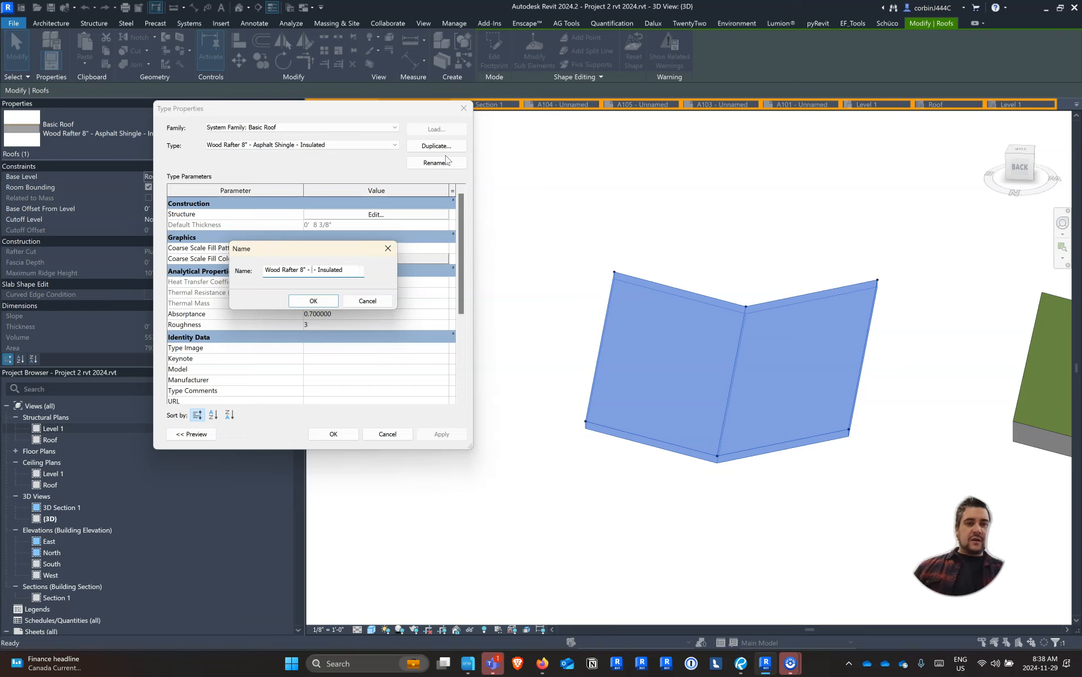
type("Steel Ro")
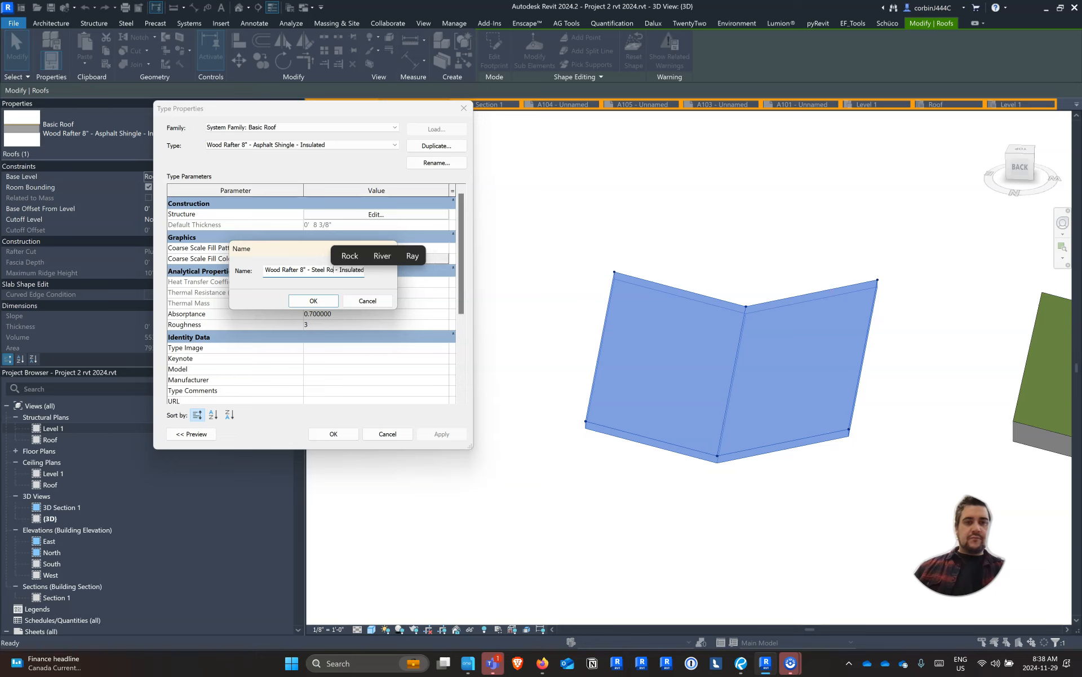
type("of")
key("ctrl+Left")
key("ctrl+Left")
key("ctrl+Left")
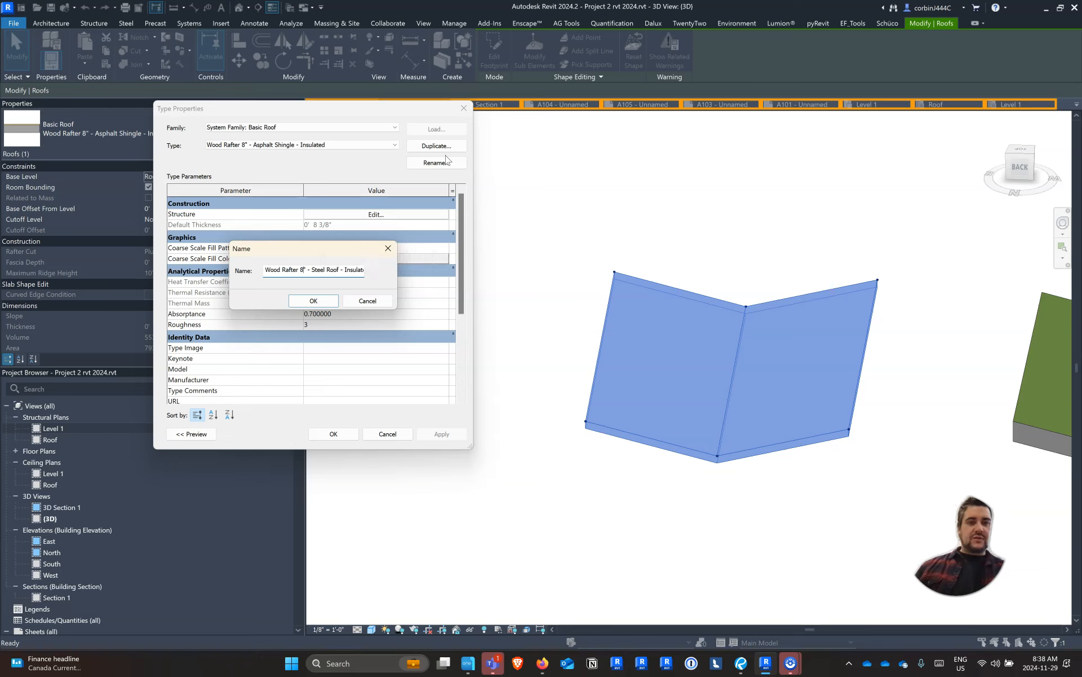
key("Return")
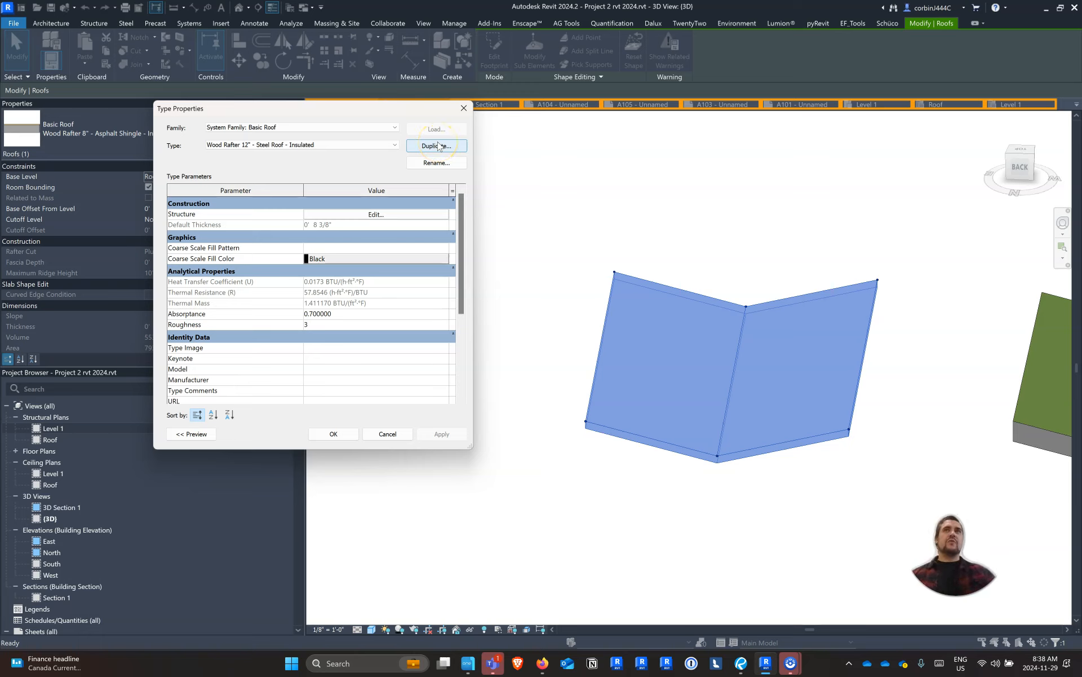
Set the Structure [1] layer of the Wood Rafter 12" - Steel Roof - Insulated assembly to 11 1/4" thick
left_click(372, 214)
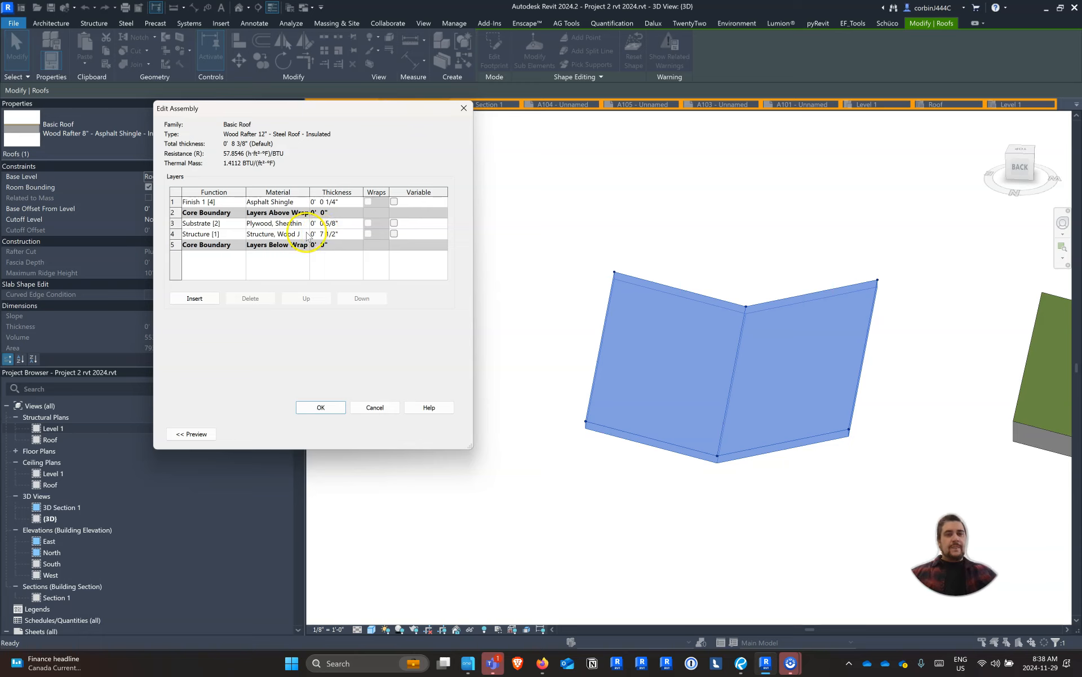
left_click(333, 236)
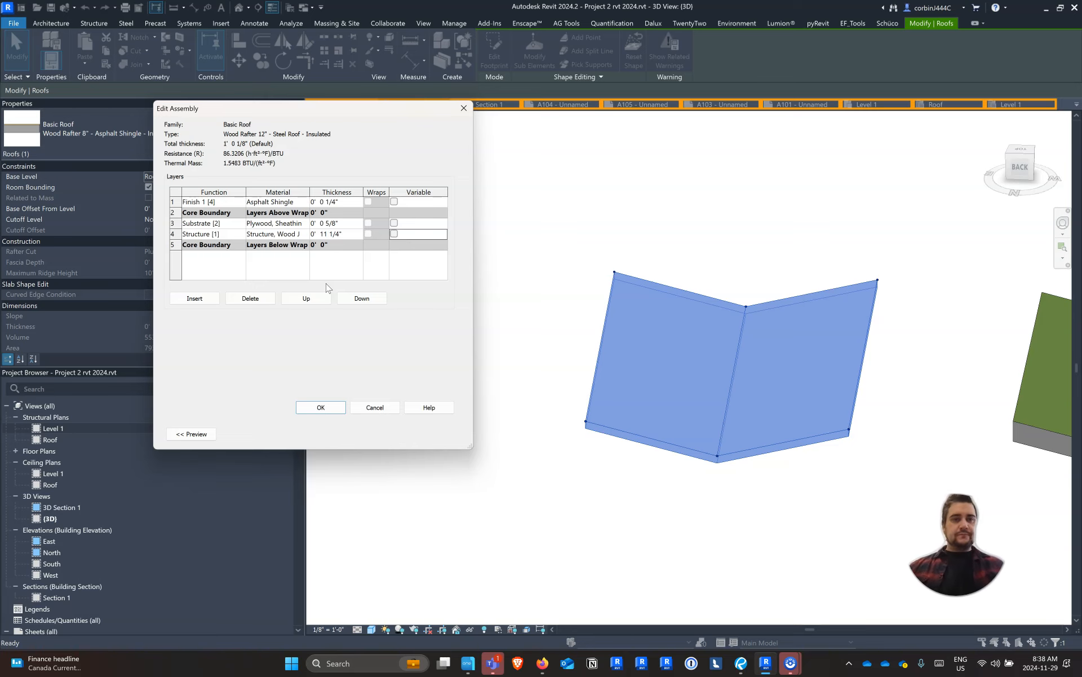
Open the material choice for the roof's Finish 1 layer and look through the available materials for "steel"
left_click(298, 202)
left_click(298, 202)
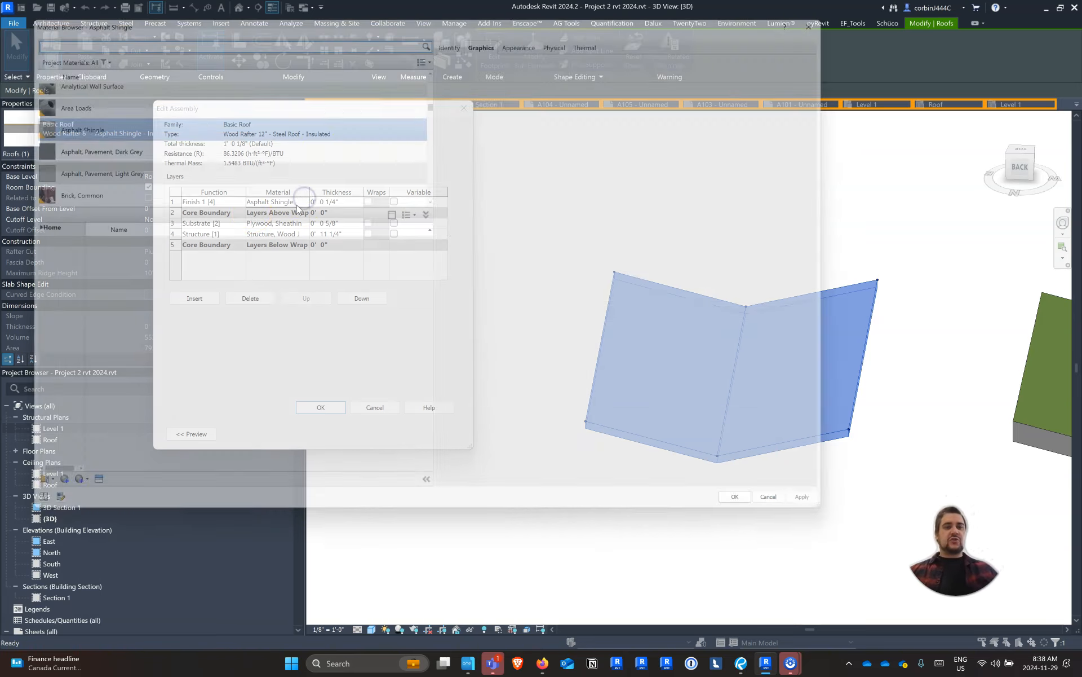
scroll(84, 147, "up", 3)
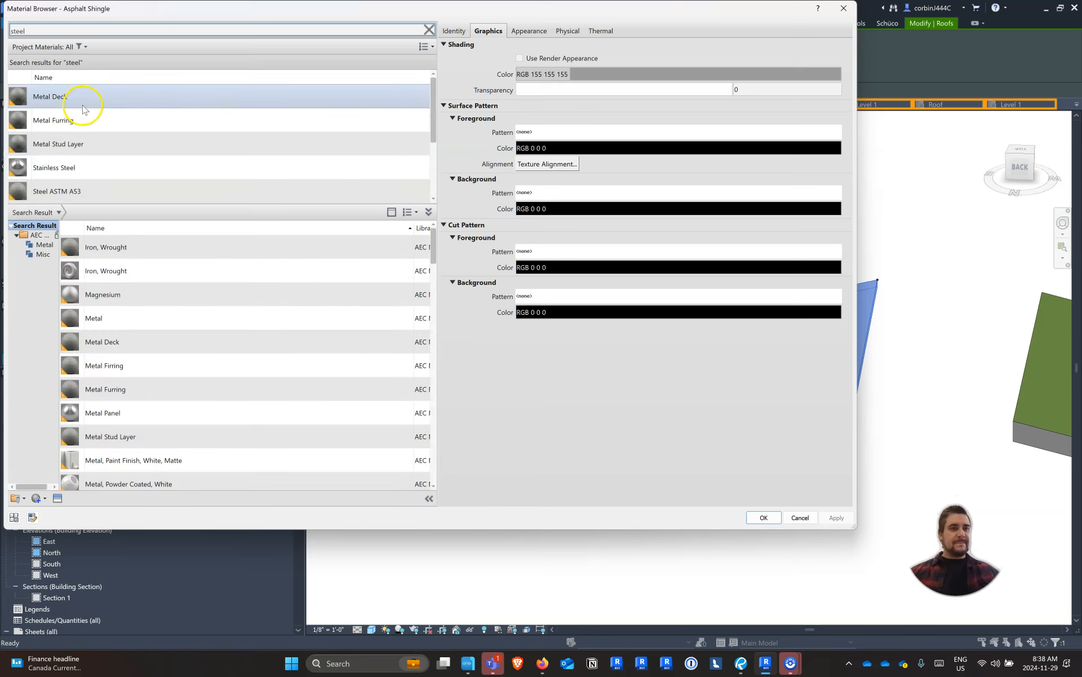
scroll(109, 166, "down", 3)
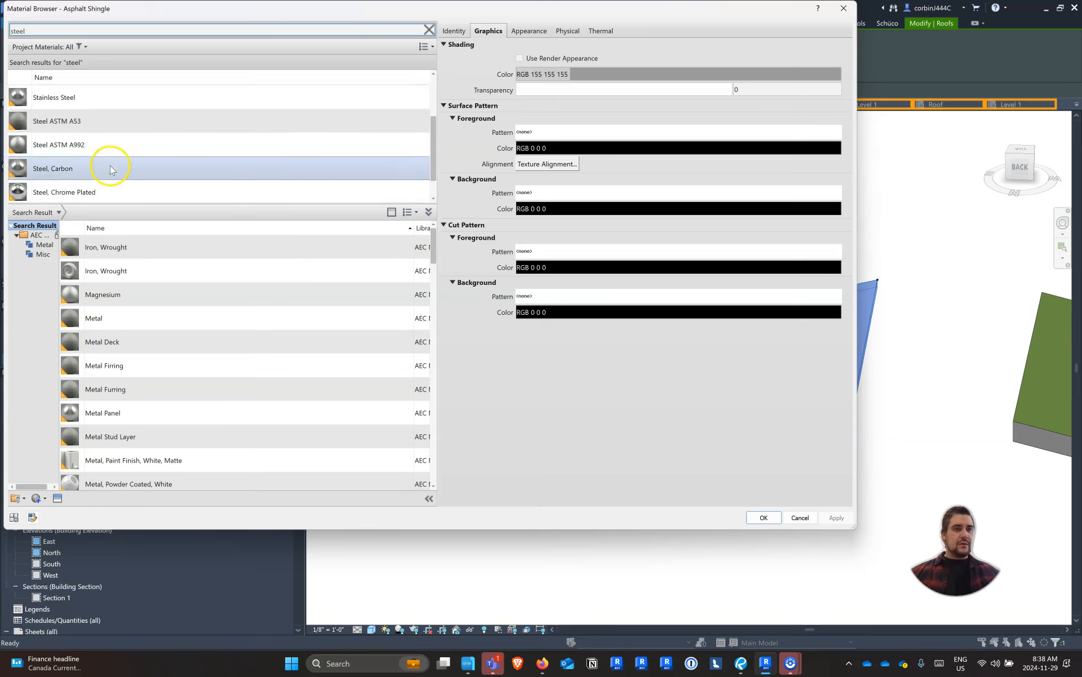
scroll(110, 189, "up", 2)
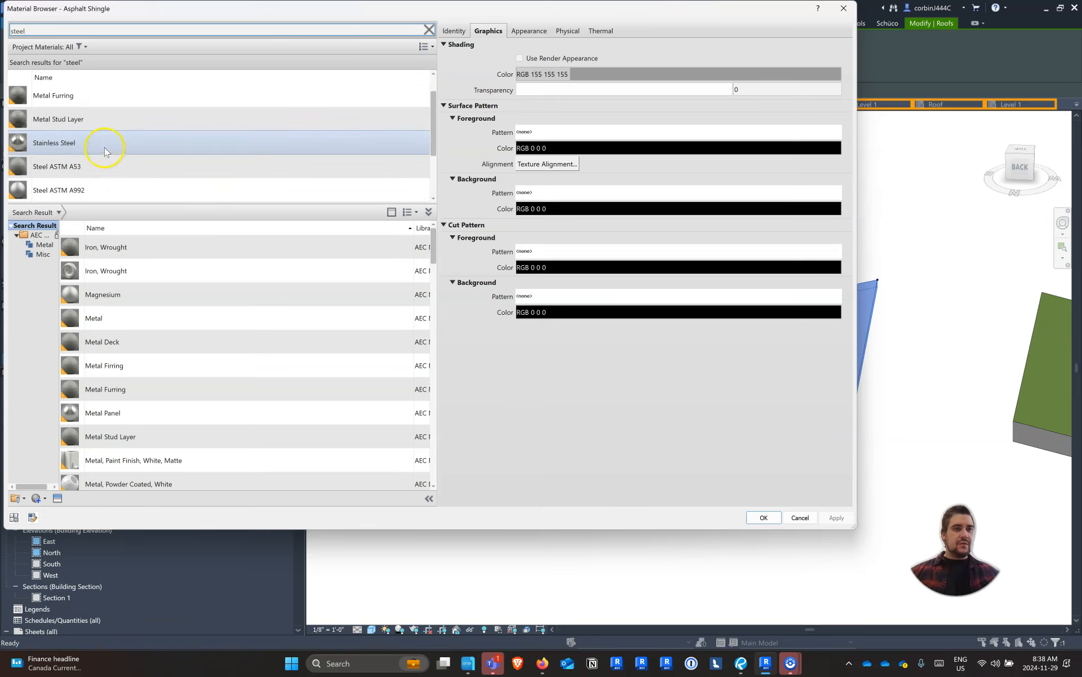
scroll(107, 145, "down", 1)
scroll(118, 162, "up", 1)
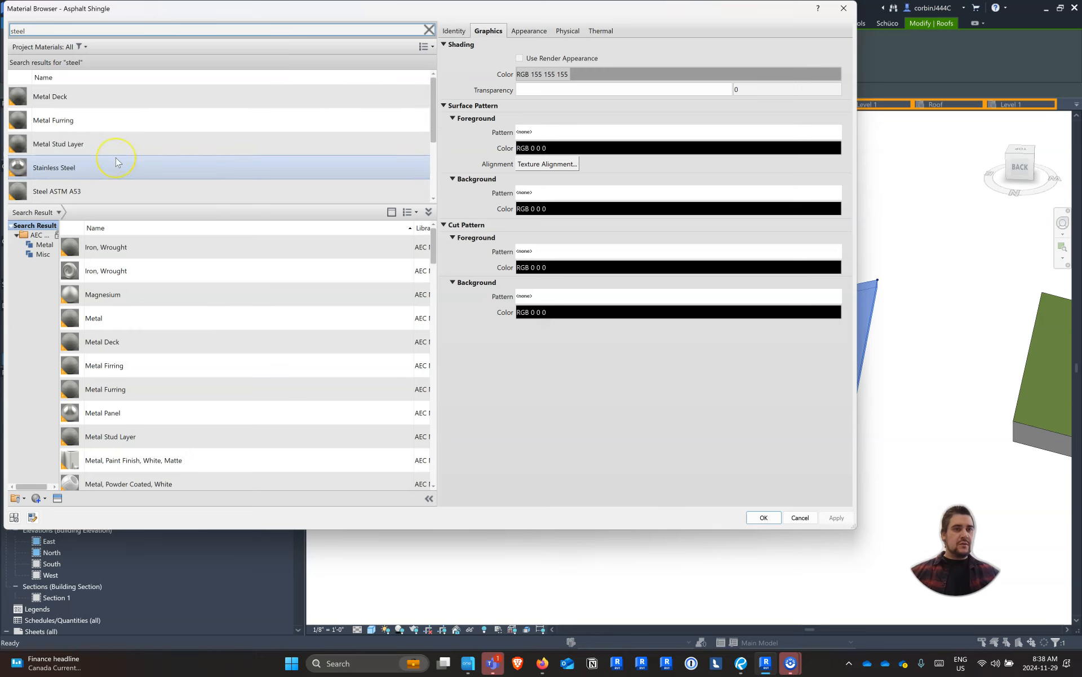
scroll(116, 158, "down", 1)
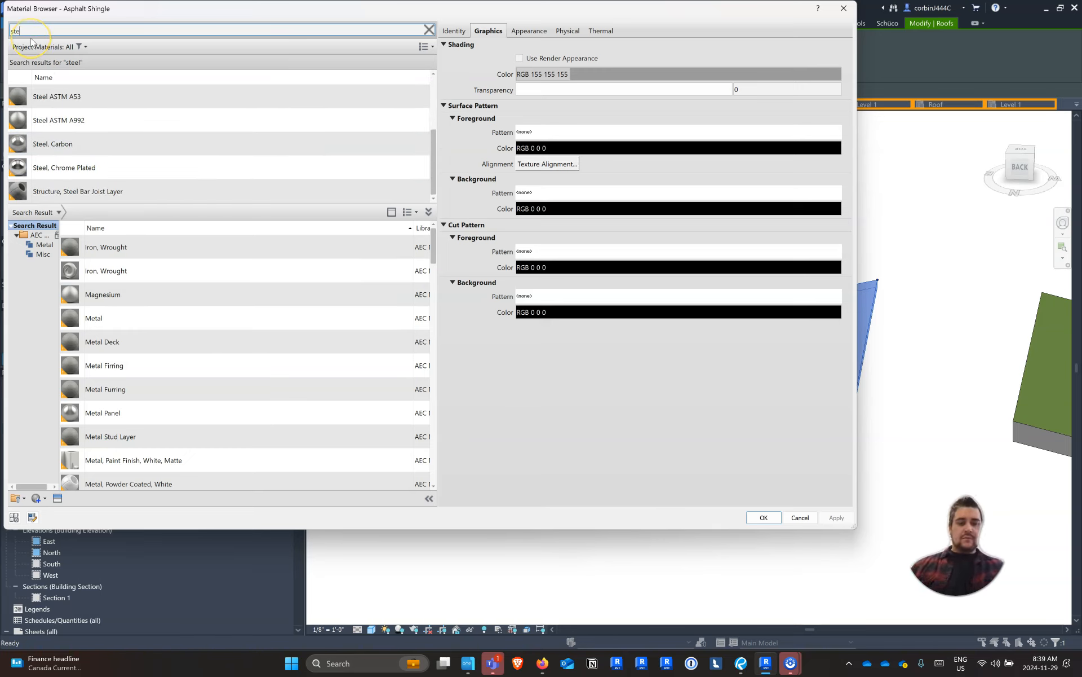
Search materials for "standing", add Roofing, Standing Seam to the project, assign it to the Finish 1 layer and accept the roof type
key("BackSpace")
key("BackSpace")
type("tanding")
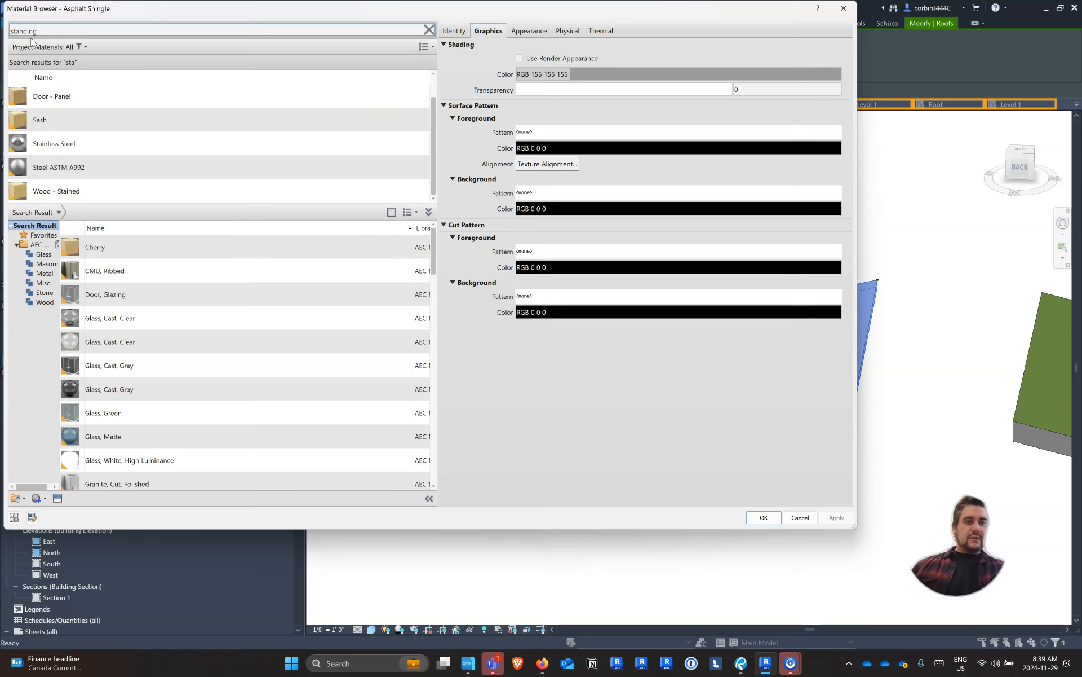
mouse_move(411, 259)
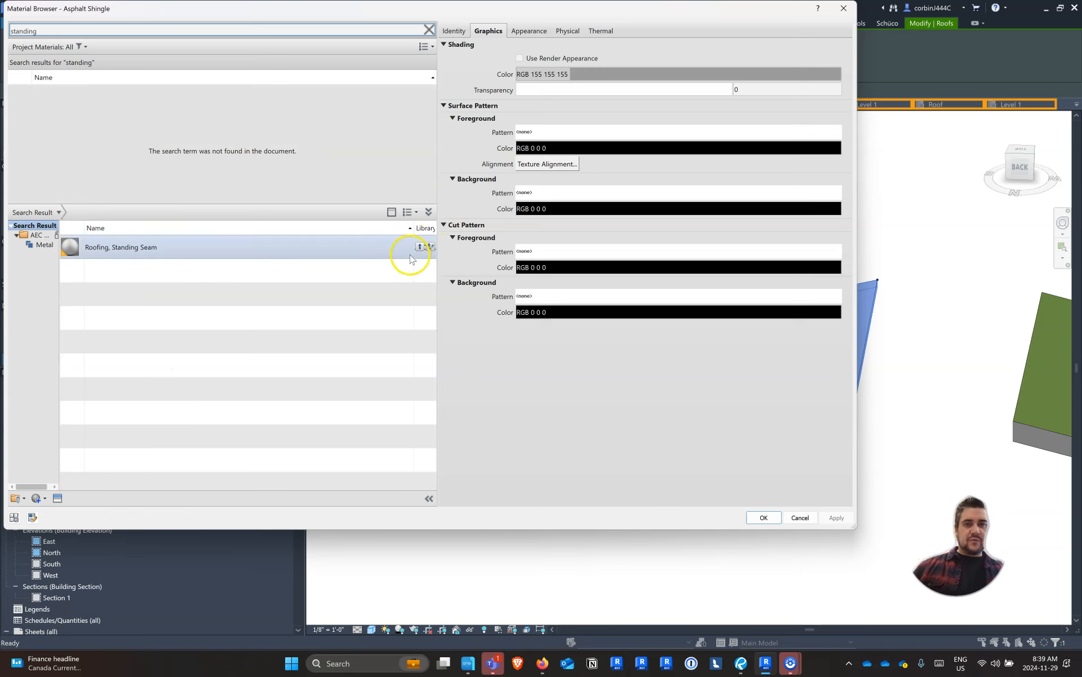
left_click(417, 248)
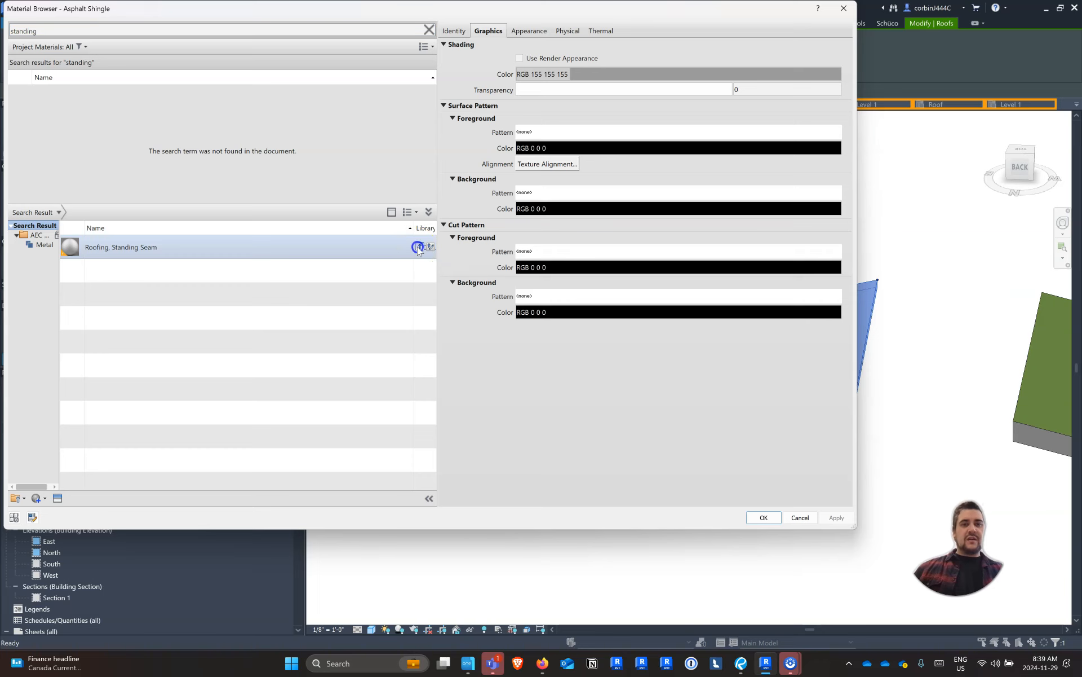
double_click(200, 97)
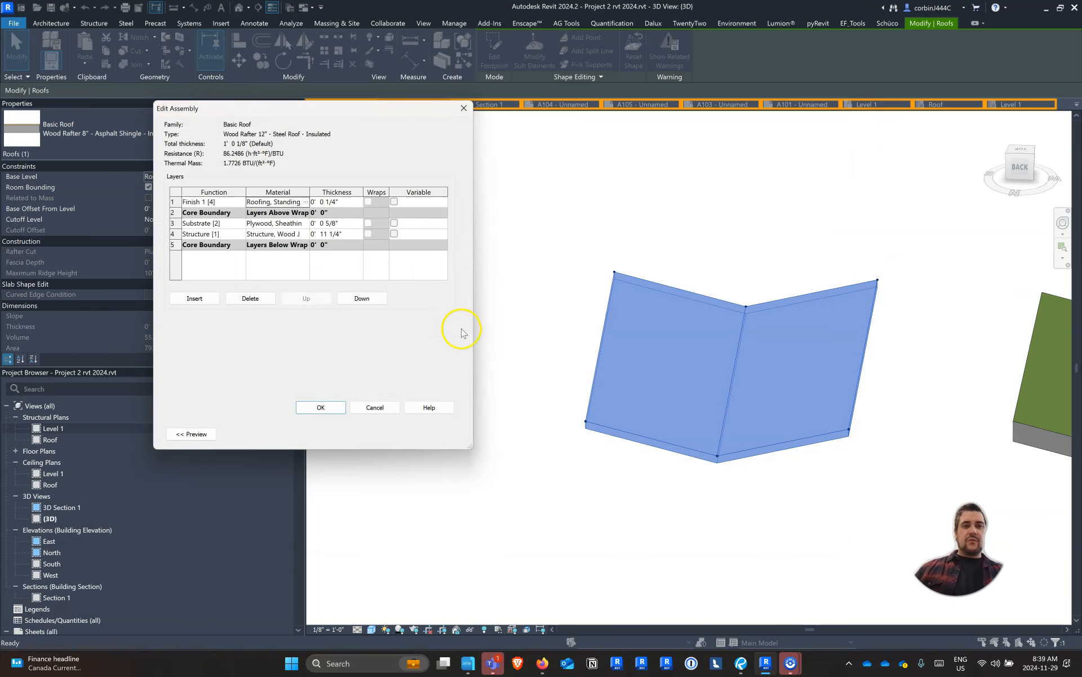
left_click(333, 409)
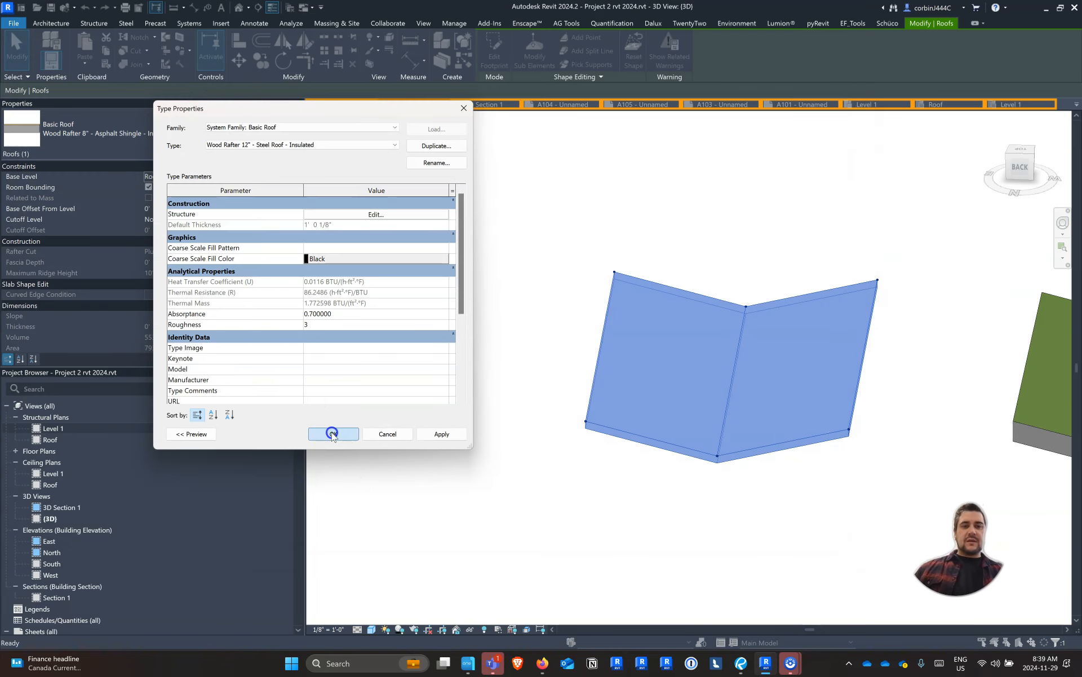
left_click(333, 434)
Deselect the butterfly roof and look over the row of sample roofs in 3D
left_click(564, 519)
scroll(513, 386, "down", 3)
middle_click_drag(570, 439, 741, 449, "shift")
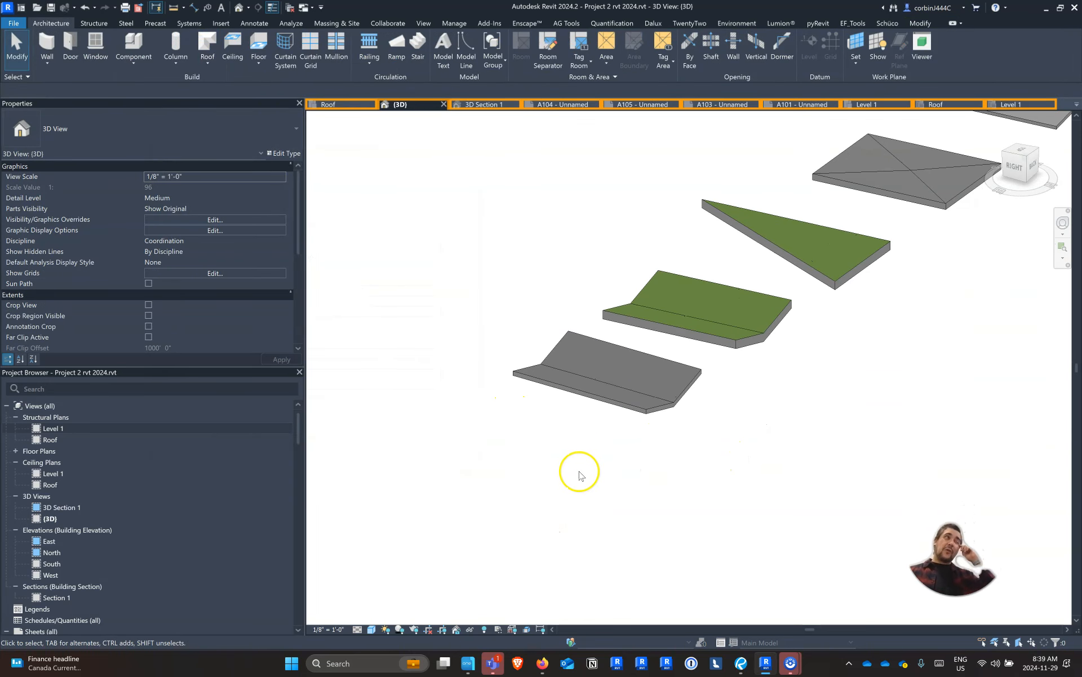
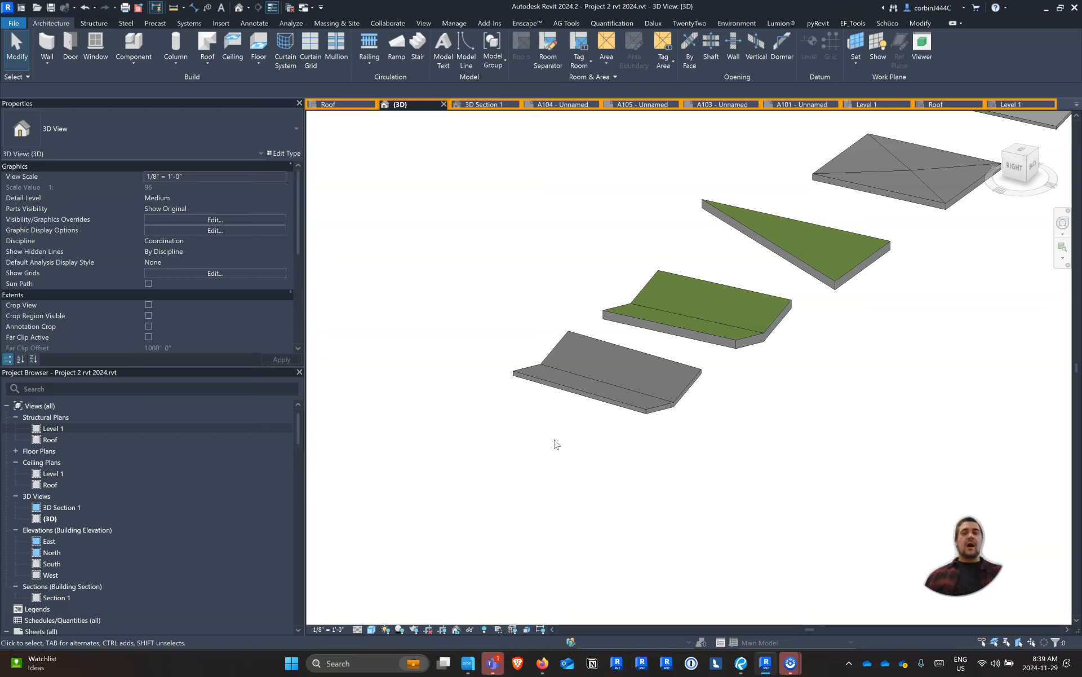
Copy the steel butterfly roof at the end of the row 5' straight up, above the original
middle_click_drag(932, 261, 641, 277, "shift")
left_click(646, 385)
left_click(646, 384)
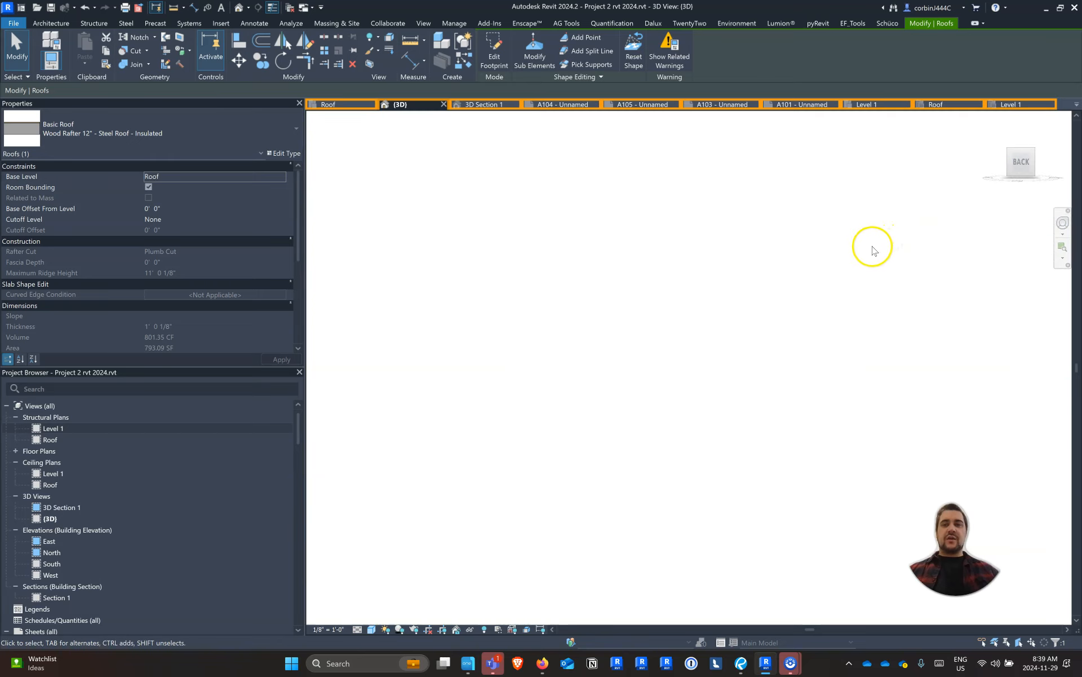
left_click(255, 60)
left_click(492, 301)
left_click(488, 238)
key("Escape")
key("Escape")
scroll(465, 261, "down", 3)
middle_click_drag(465, 263, 563, 415, "shift")
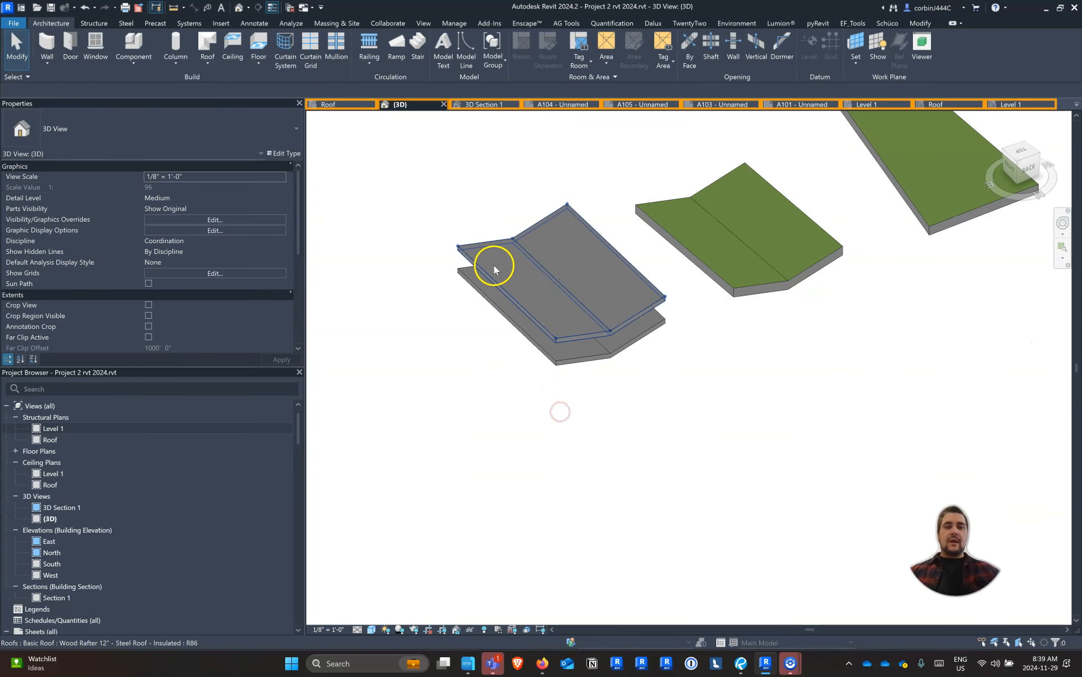
Try to change the raised butterfly roof copy to the Sloped Glazing type
left_click(494, 265)
left_click(147, 121)
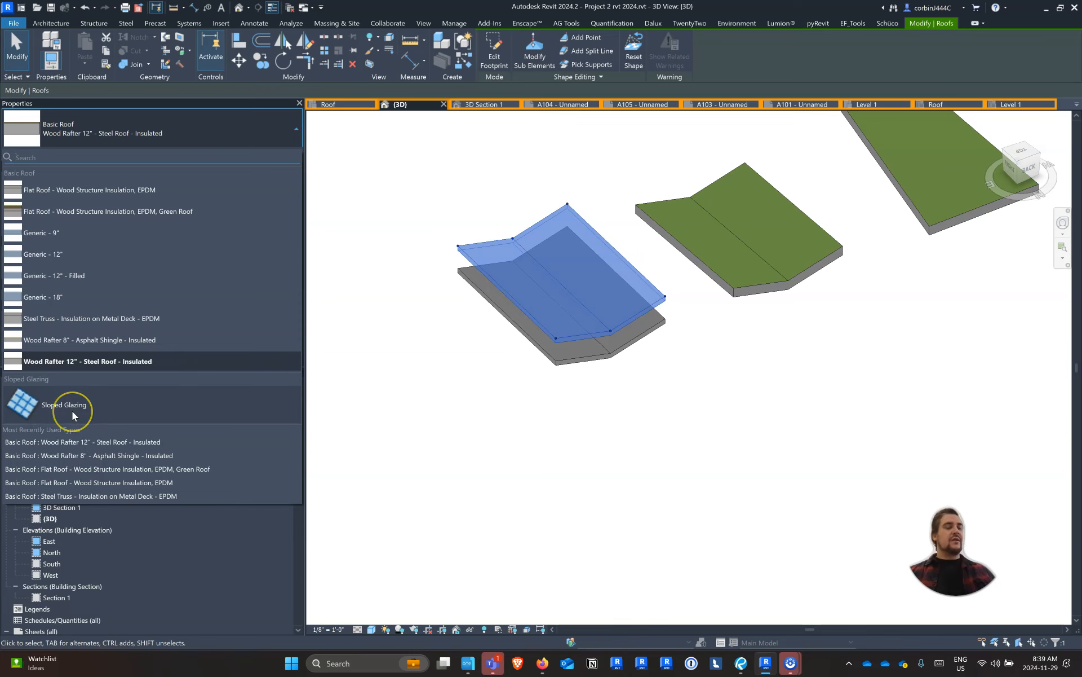
left_click(72, 411)
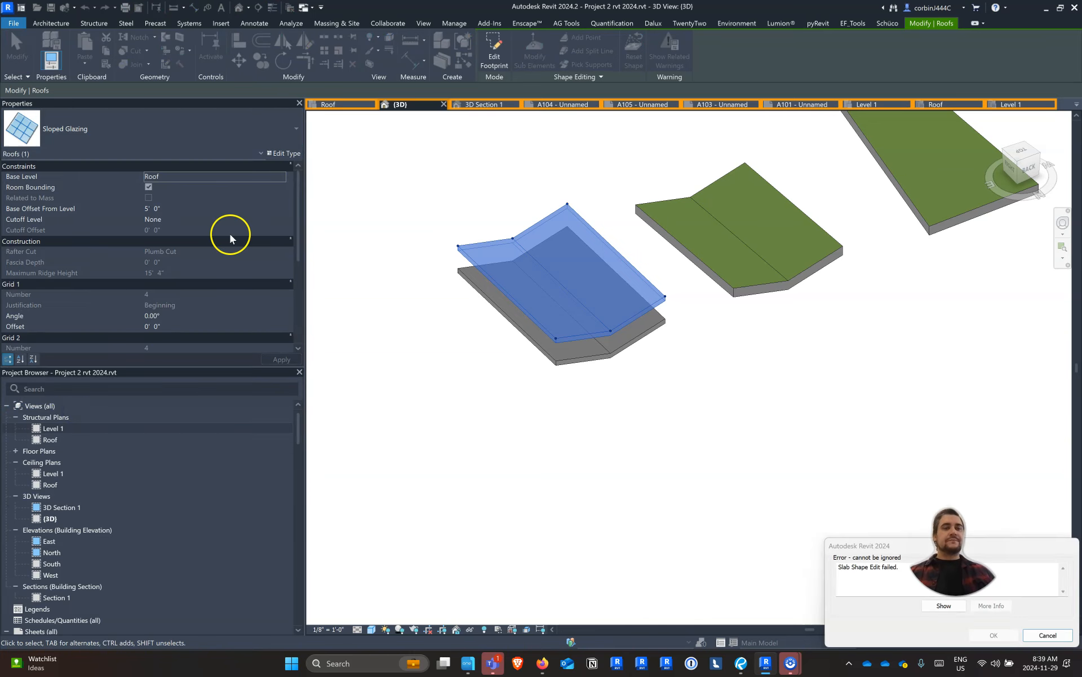
scroll(437, 310, "up", 3)
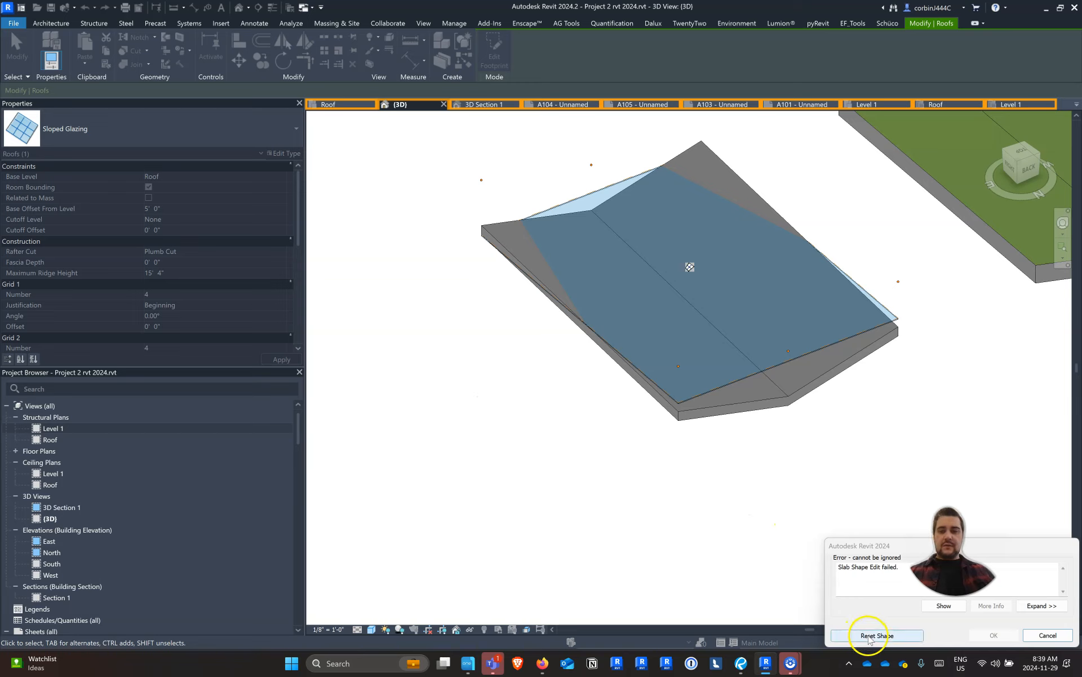
left_click(1066, 636)
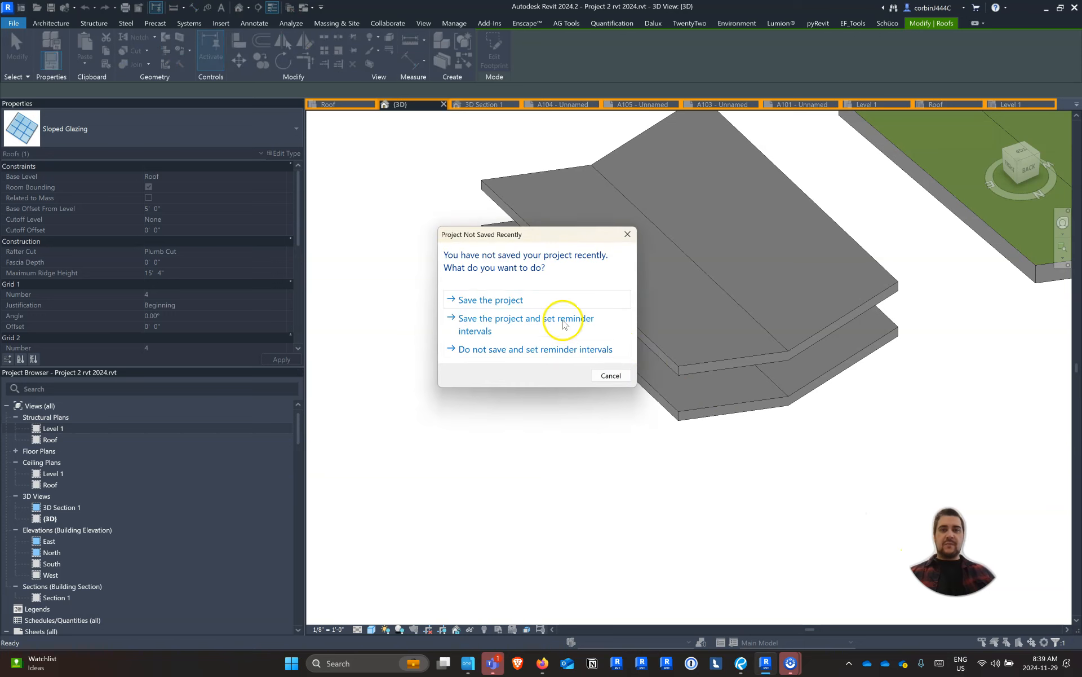
left_click(608, 373)
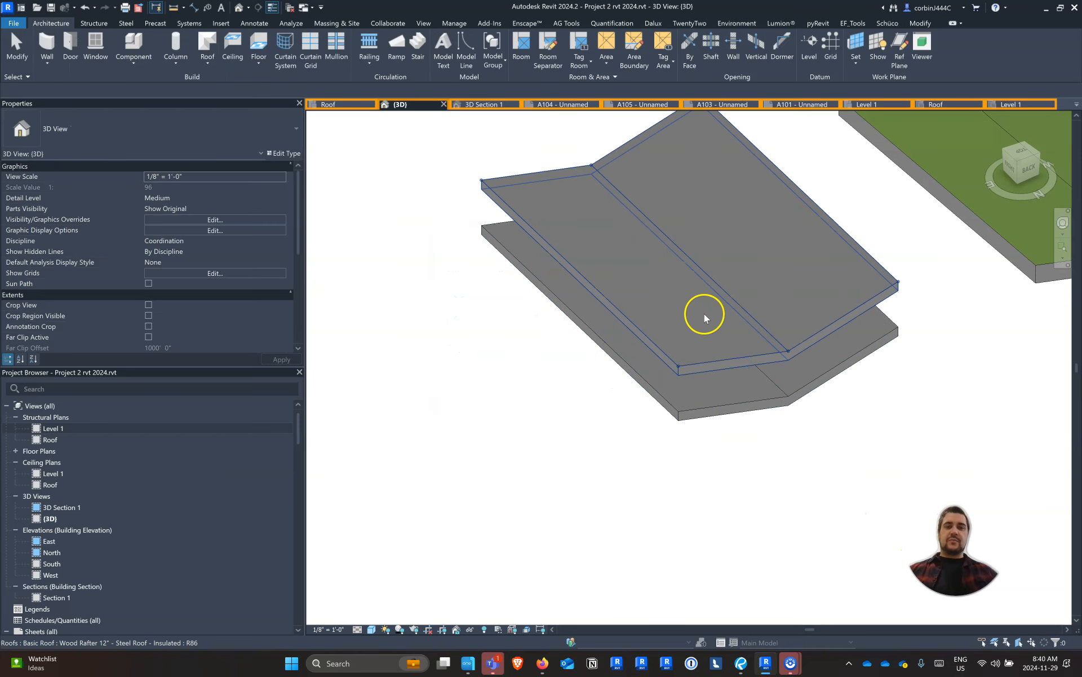
For the raised butterfly roof, switch the family to Sloped Glazing and duplicate the type as "Standing Seam"
left_click(696, 323)
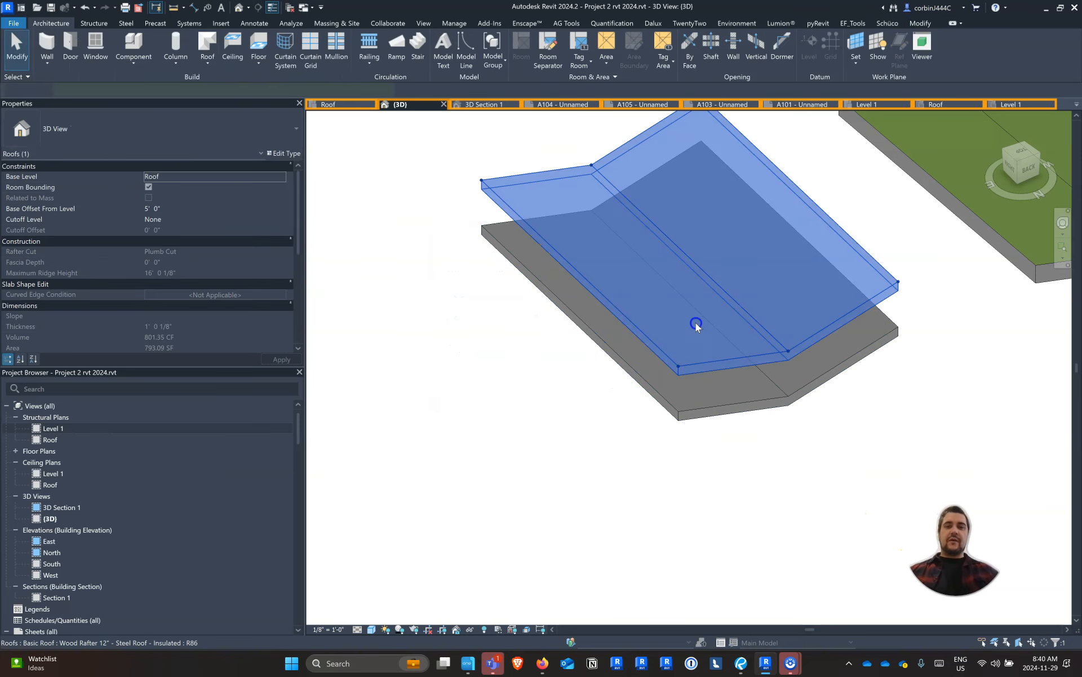
left_click(284, 154)
left_click(290, 126)
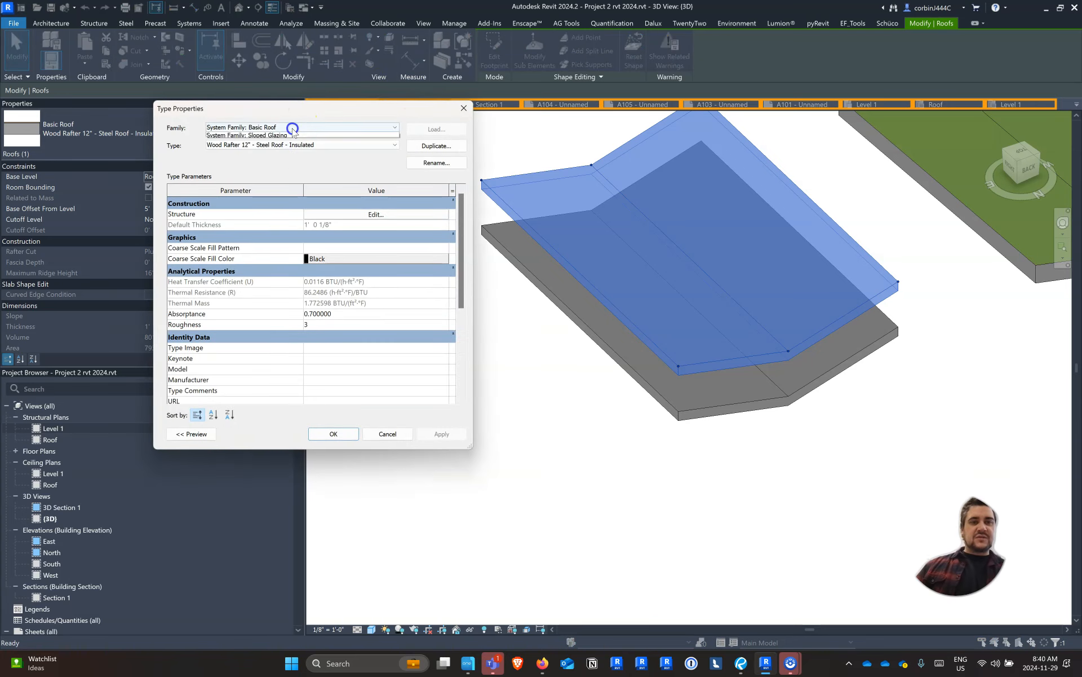
left_click(282, 145)
left_click(435, 145)
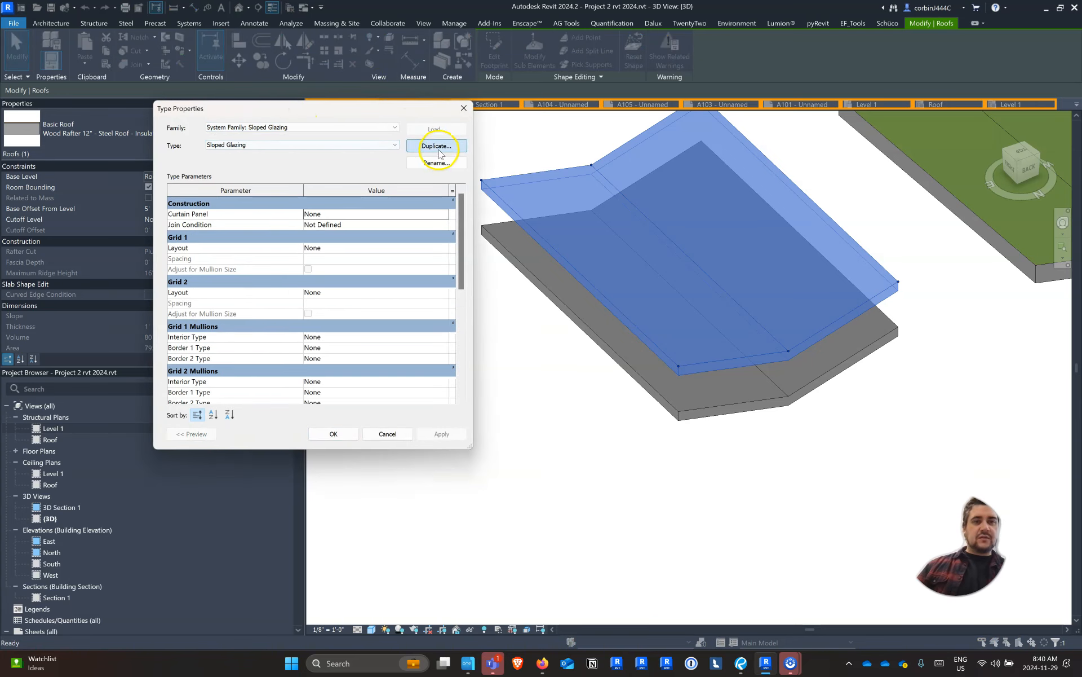
type("Standing Seam")
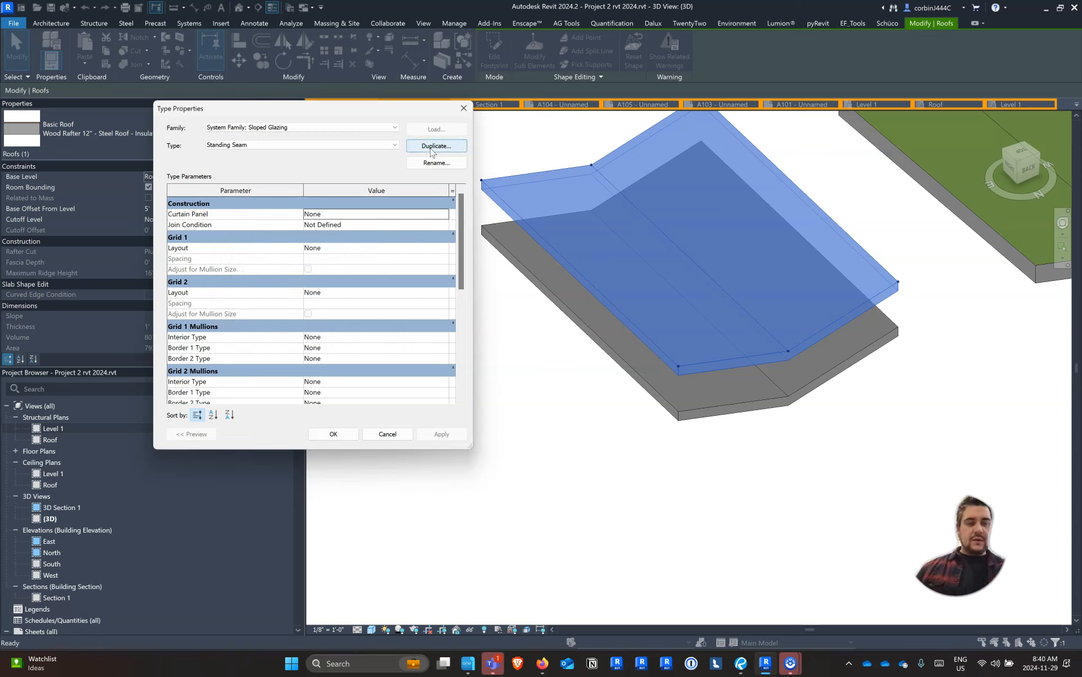
Set the Grid 1 interior mullion to Rectangular Mullion : 1" Square, accept the Standing Seam type and reset the roof's shape
left_click(443, 337)
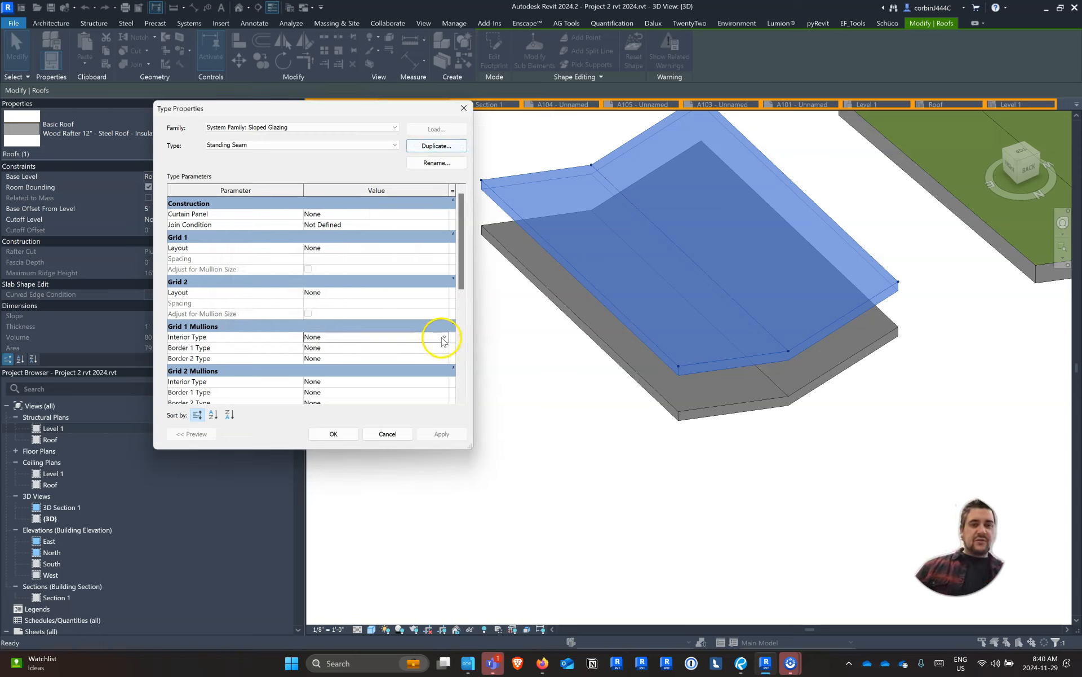
left_click(443, 338)
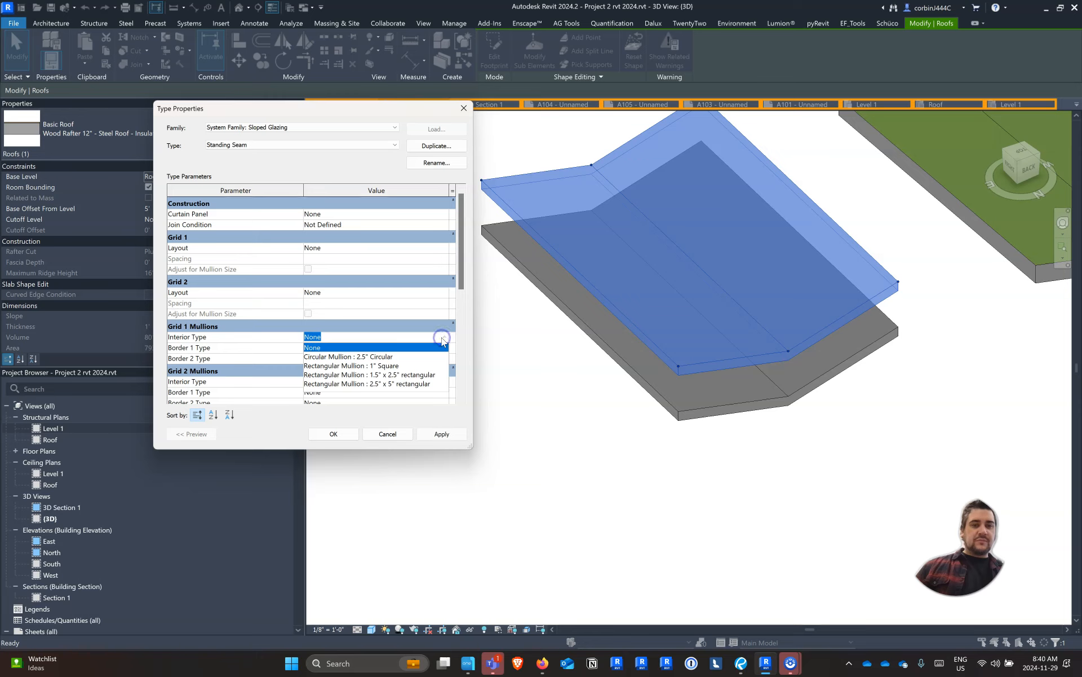
left_click(405, 366)
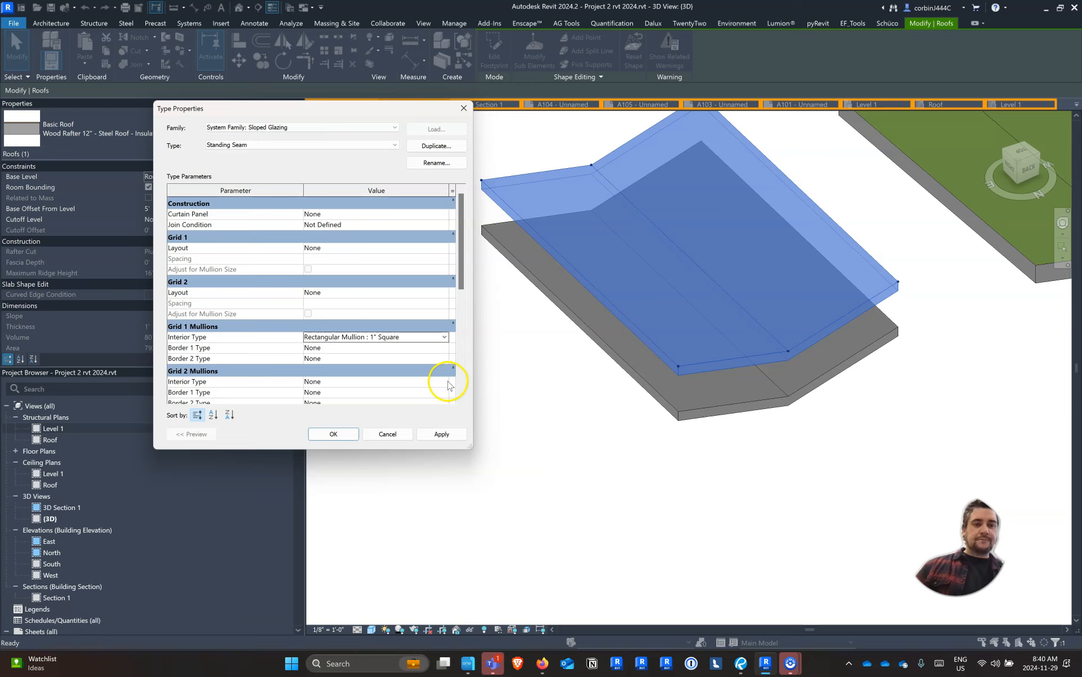
left_click(445, 382)
left_click(445, 382)
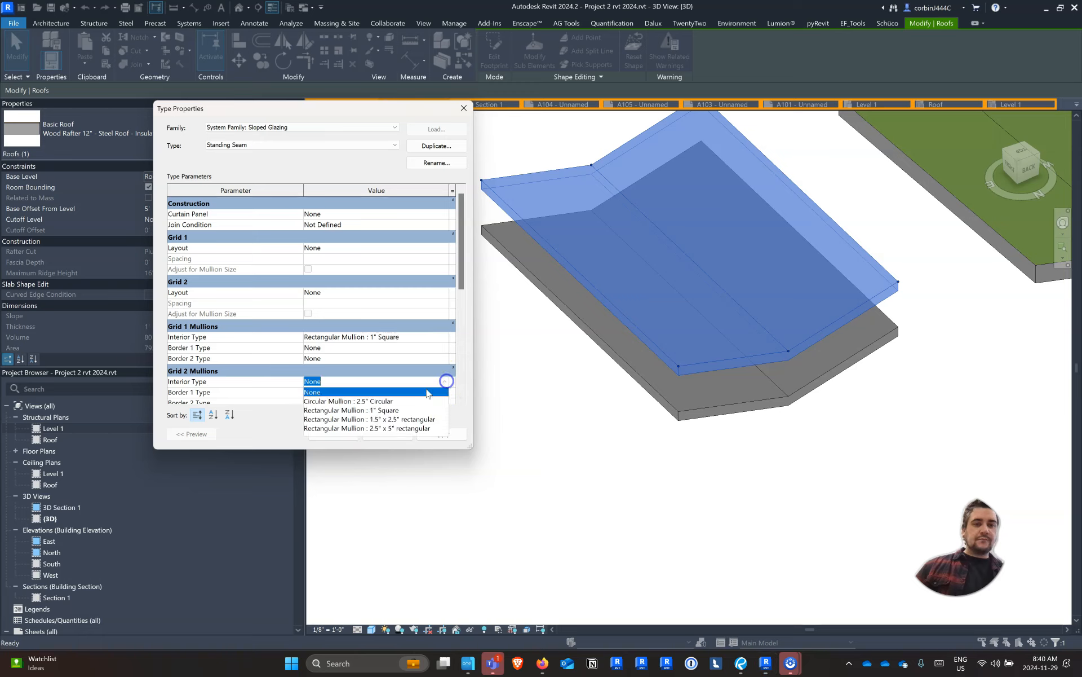
left_click(365, 370)
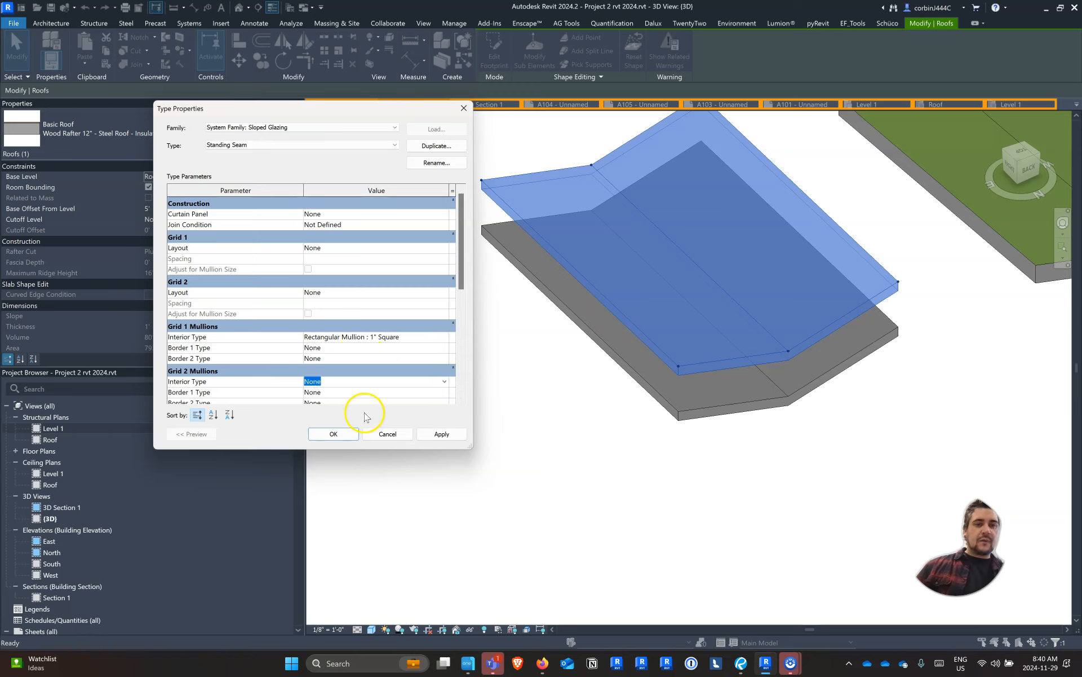
left_click(430, 434)
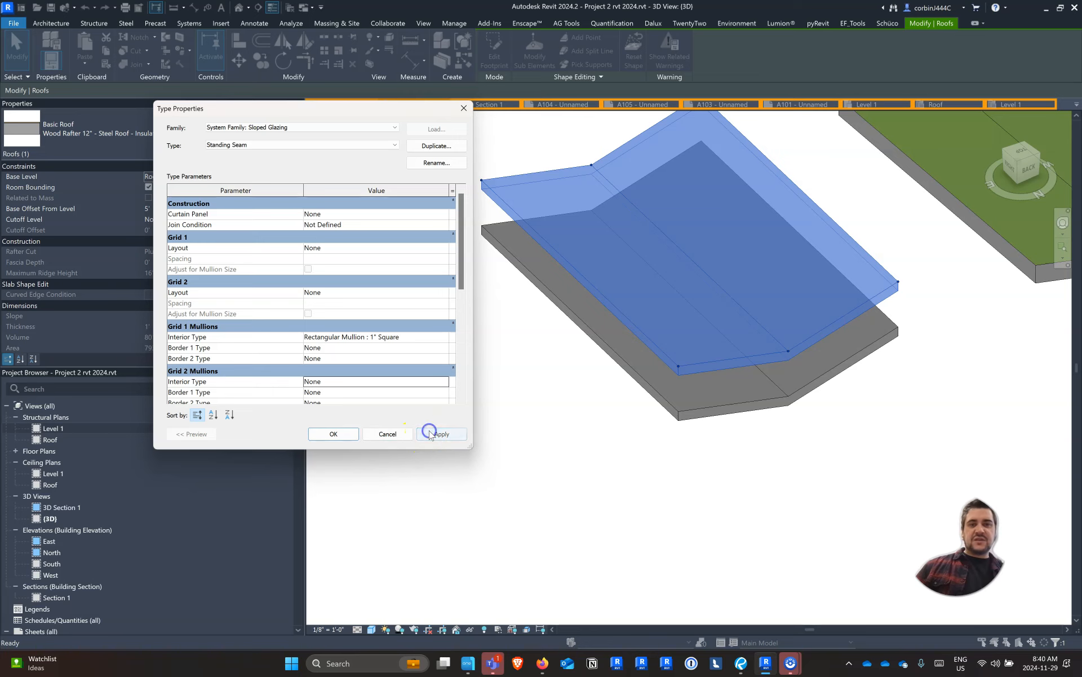
left_click(338, 434)
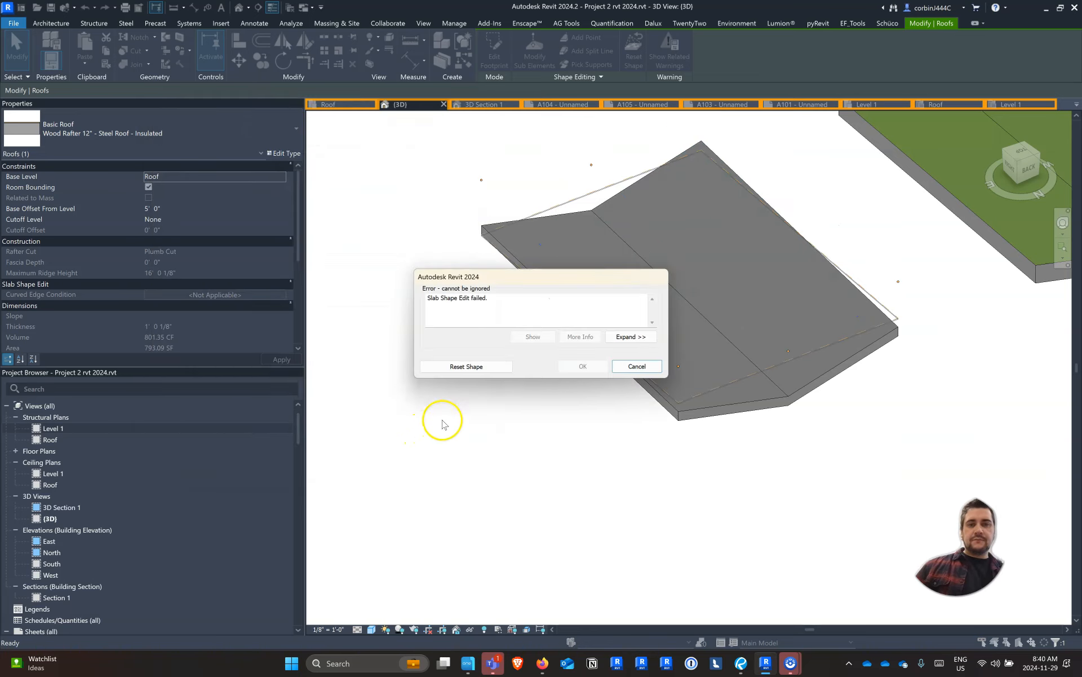
left_click(465, 368)
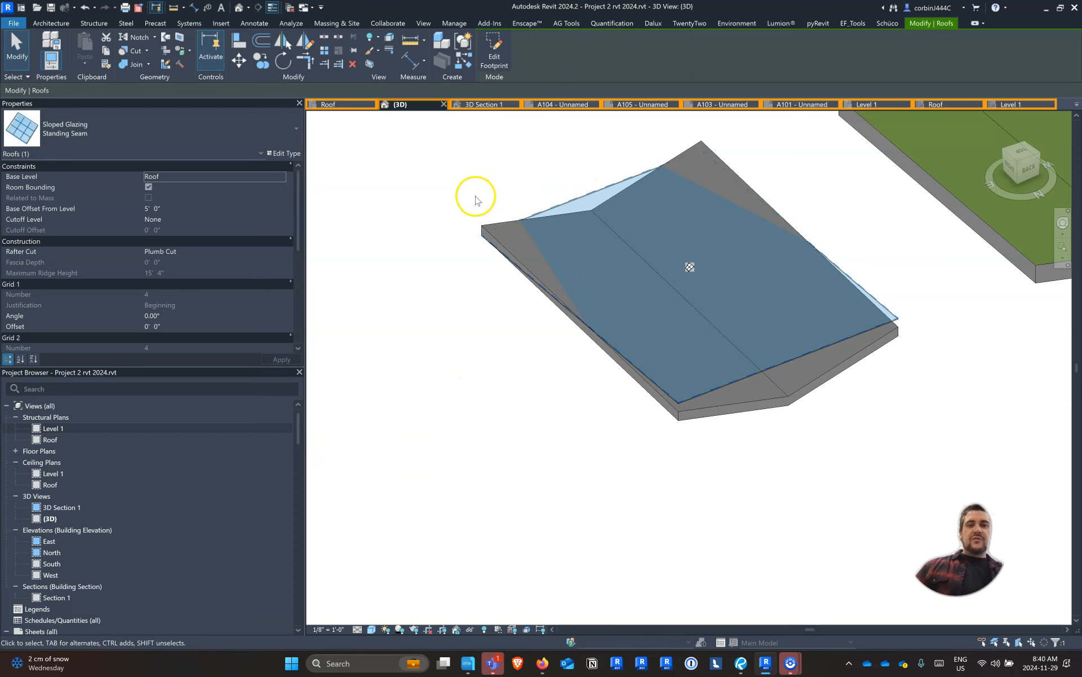
Delete the raised sloped glazing copy over the steel butterfly roof
scroll(604, 199, "down", 3)
middle_click_drag(733, 296, 735, 262, "shift")
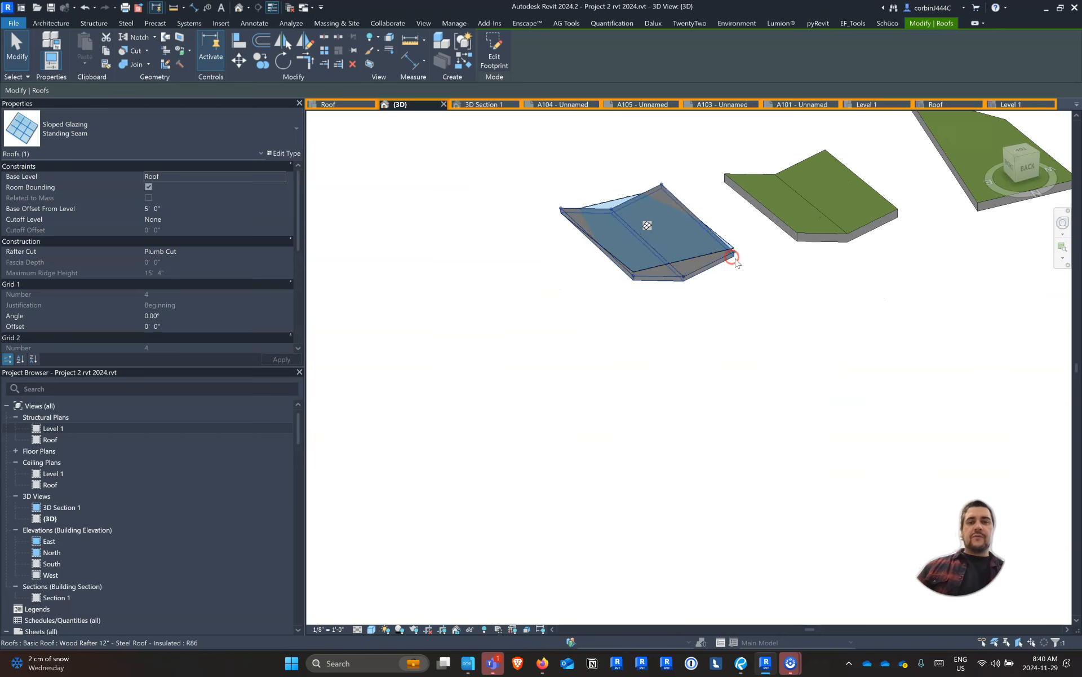
scroll(509, 264, "down", 3)
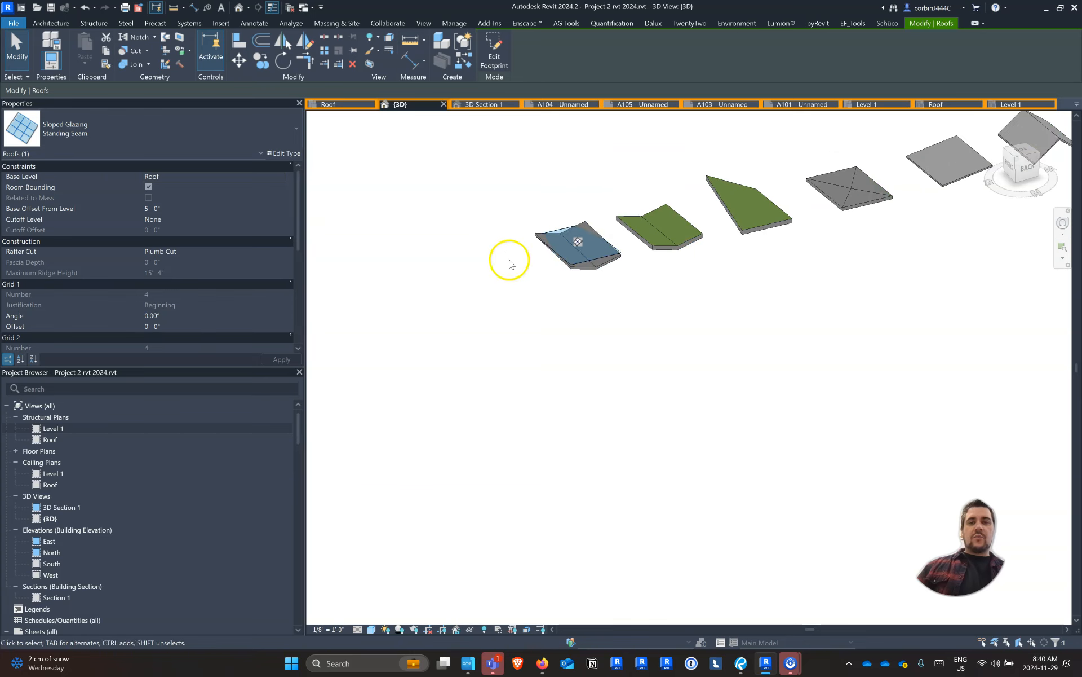
scroll(532, 229, "up", 3)
left_click(544, 219)
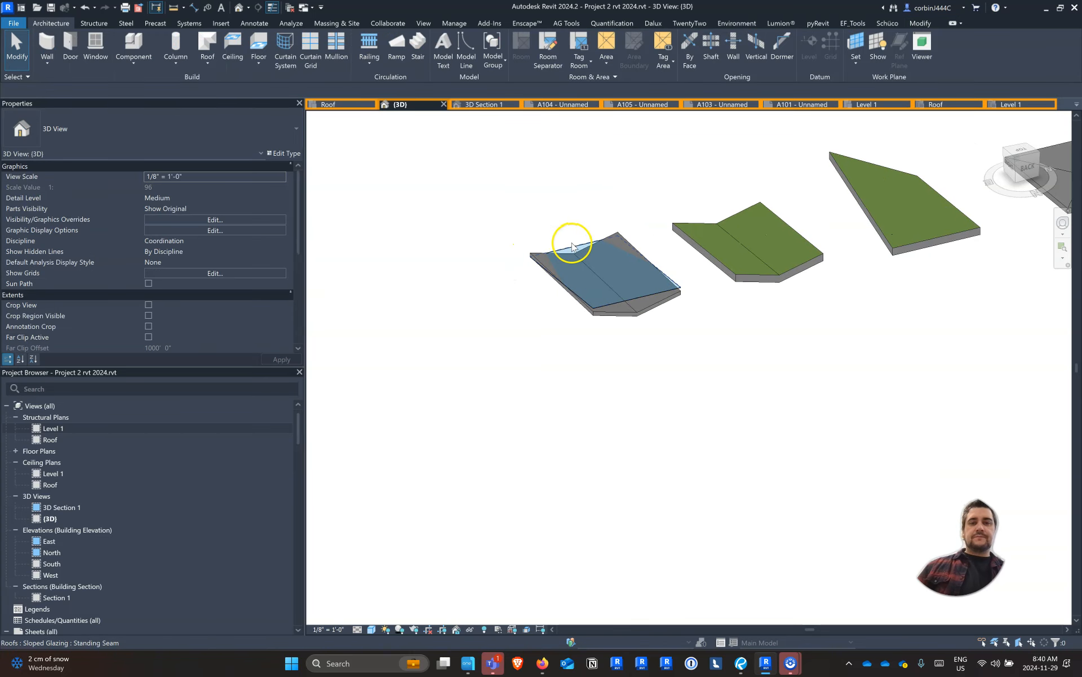
left_click(572, 246)
key("Escape")
Copy the asphalt shingle gable roof to the free end of the row, beyond the steel butterfly roof, and select the copy
scroll(537, 280, "down", 3)
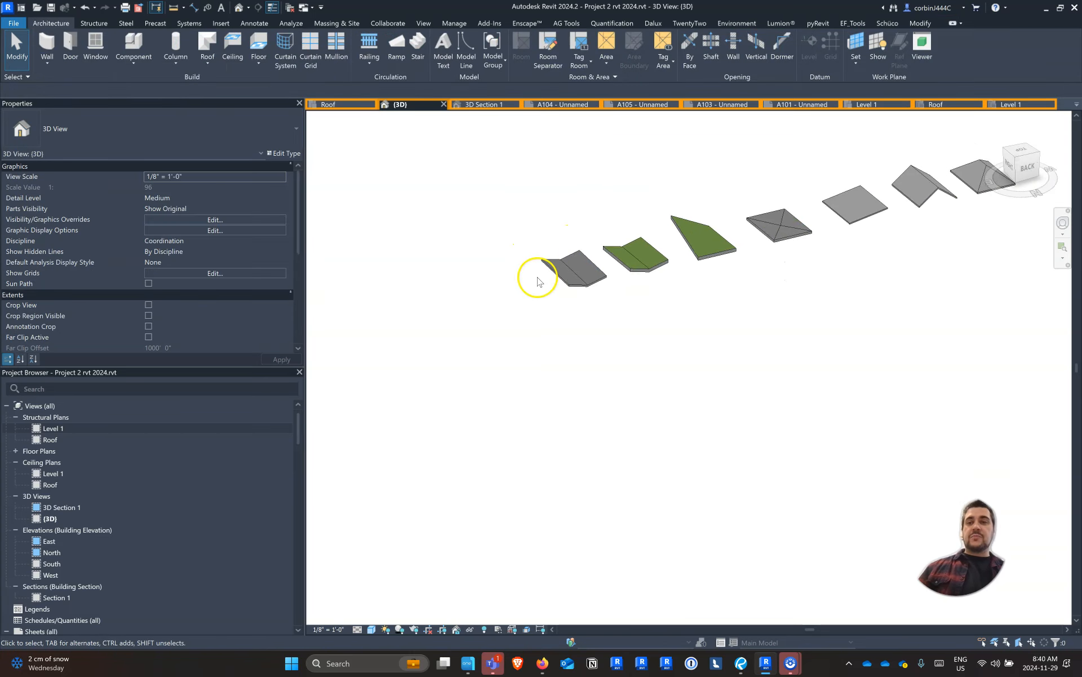
scroll(538, 280, "down", 4)
scroll(701, 249, "up", 3)
left_click(694, 248)
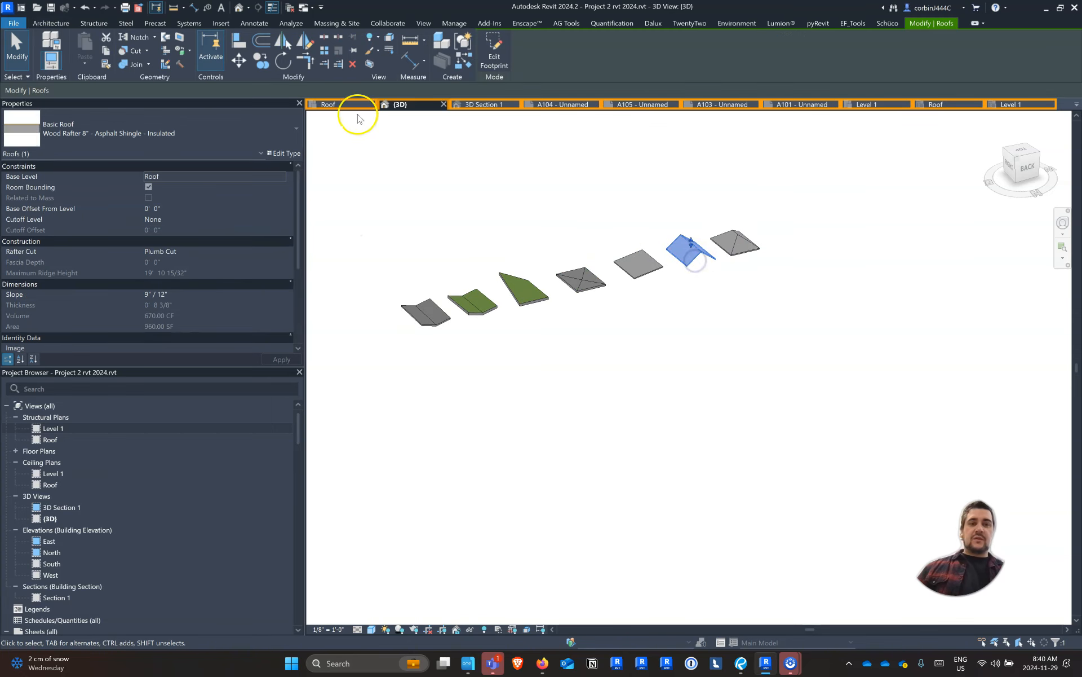
left_click(261, 60)
left_click(727, 269)
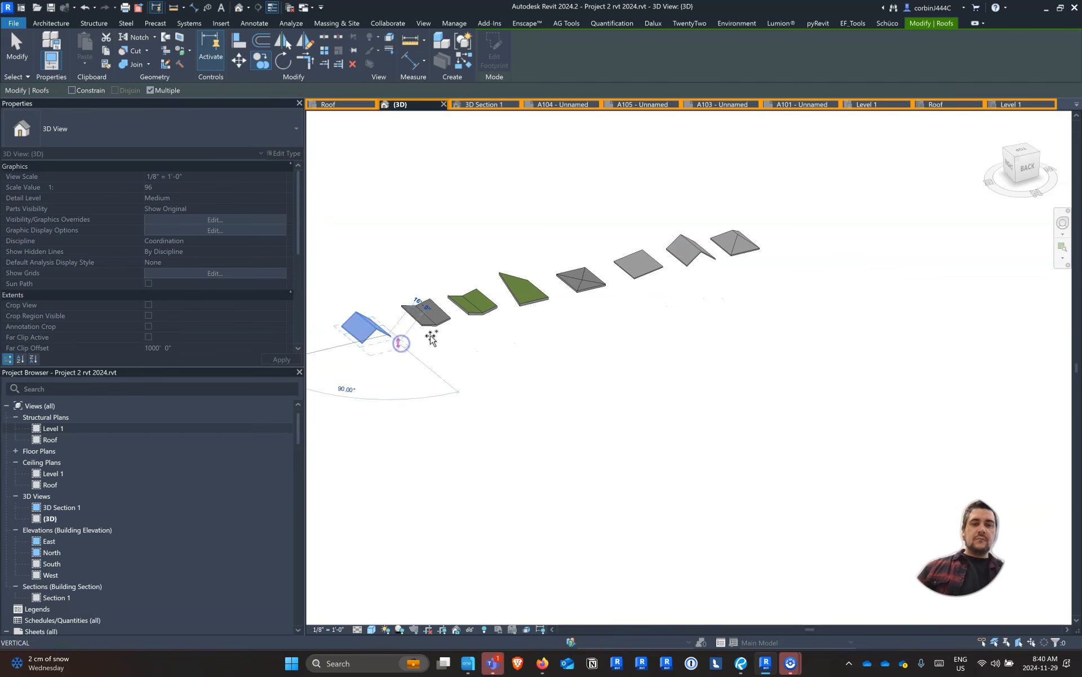
left_click(401, 343)
key("Escape")
scroll(781, 317, "down", 3)
key("Escape")
scroll(567, 335, "up", 6)
middle_click_drag(699, 291, 599, 268, "shift")
middle_click_drag(633, 226, 732, 237, "shift")
left_click(669, 242)
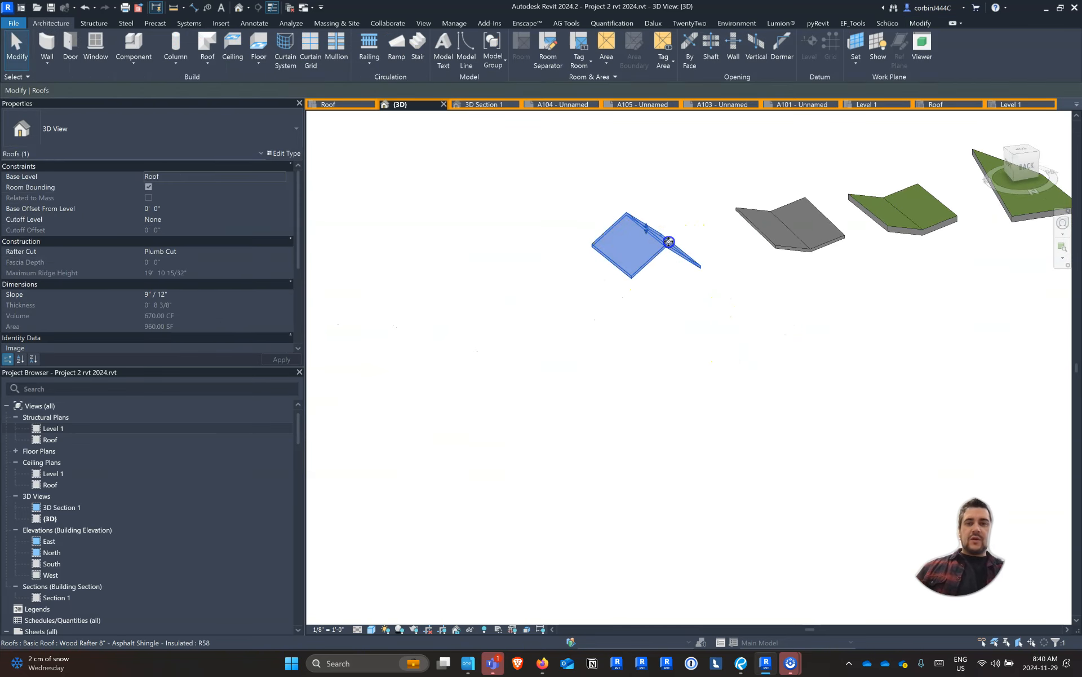
scroll(667, 237, "up", 3)
left_click(260, 58)
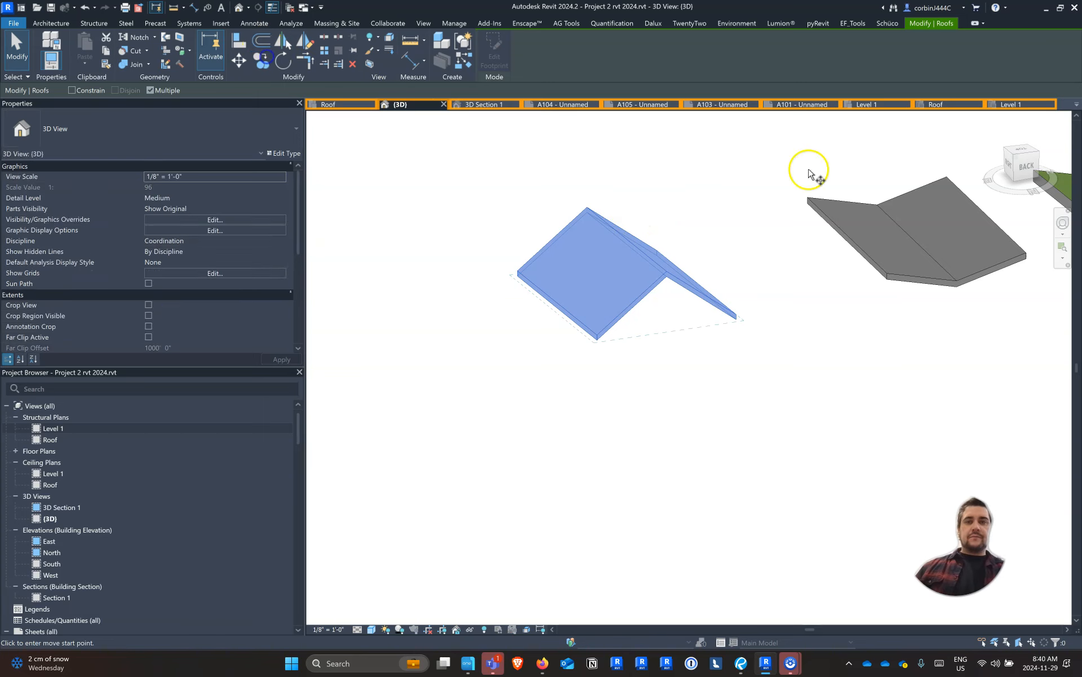
left_click(714, 227)
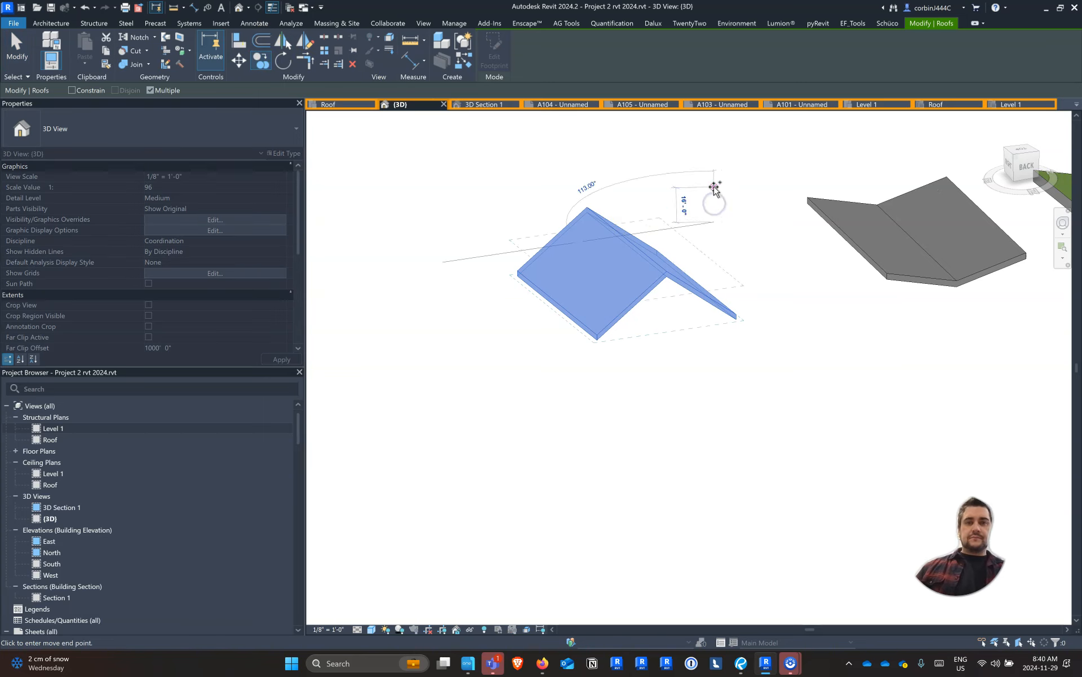
left_click(1025, 166)
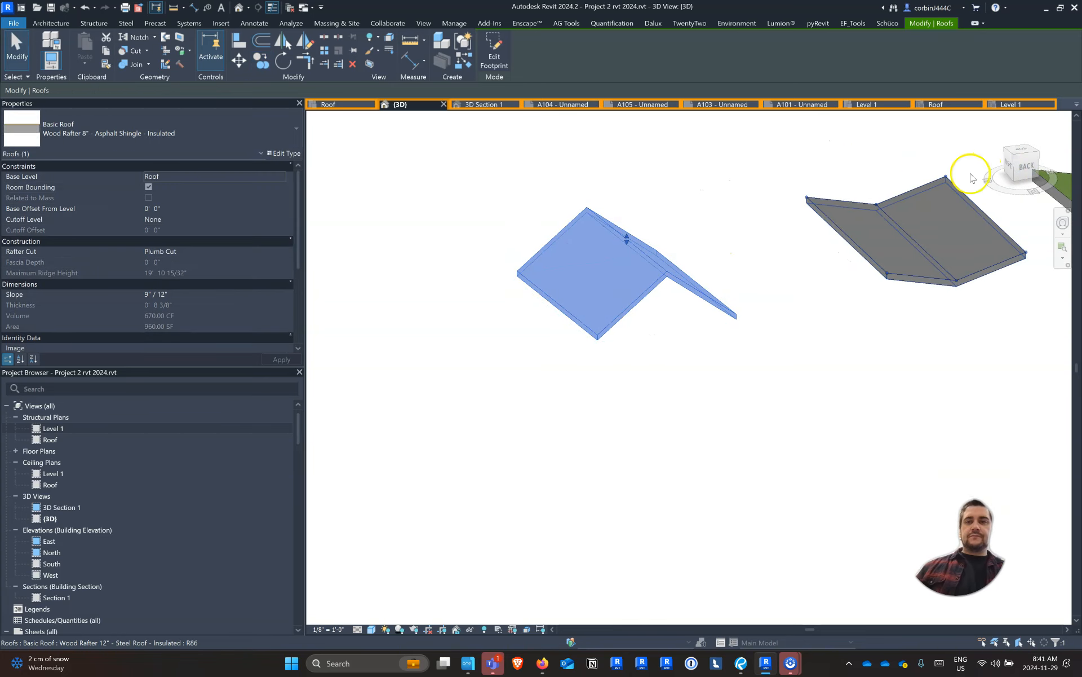
From the back view, copy the new gable roof 4' 6" straight up above itself
left_click(1024, 166)
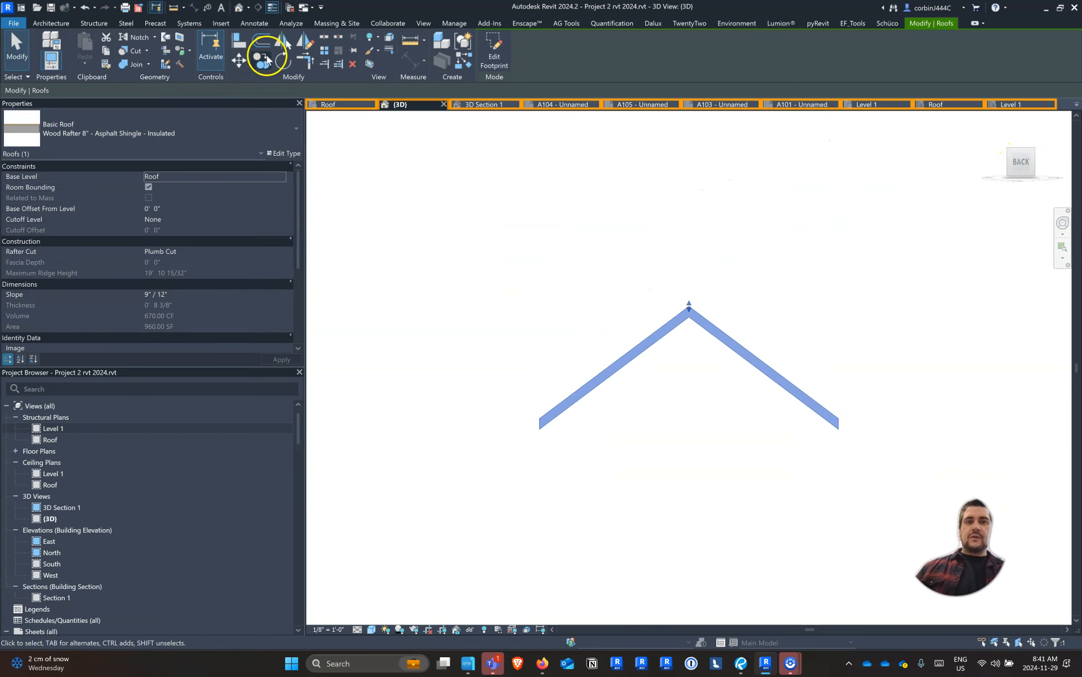
left_click(269, 66)
left_click(489, 229)
left_click(490, 176)
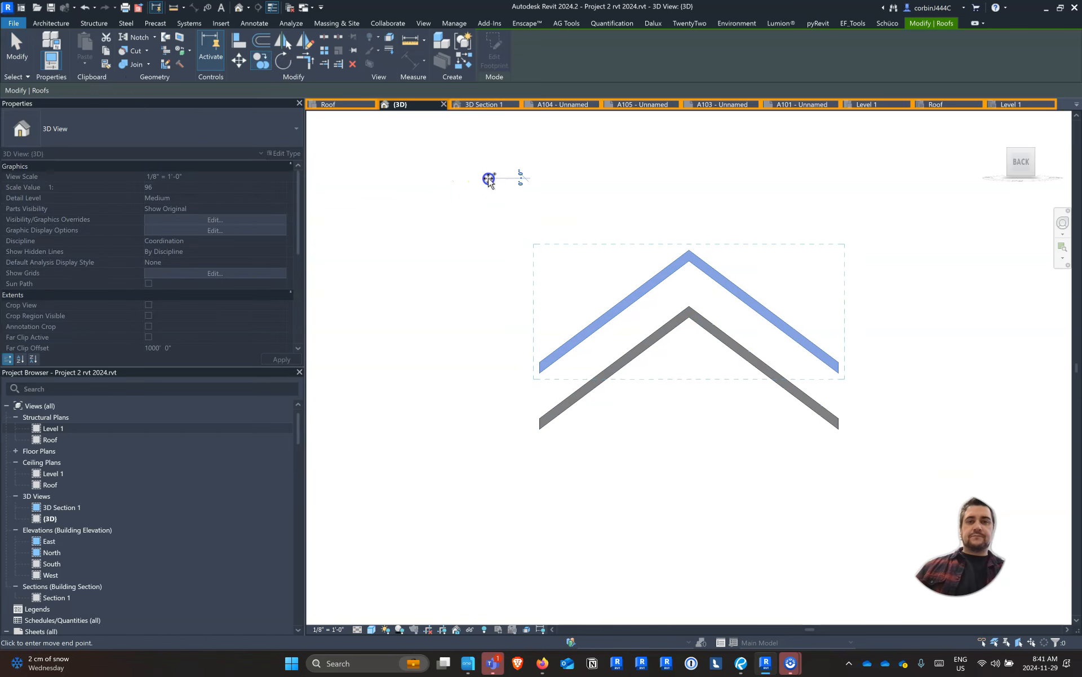
key("Escape")
scroll(490, 195, "down", 3)
middle_click_drag(562, 277, 604, 331, "shift")
Change the raised gable roof copy to the Sloped Glazing type Standing Seam
left_click(613, 284)
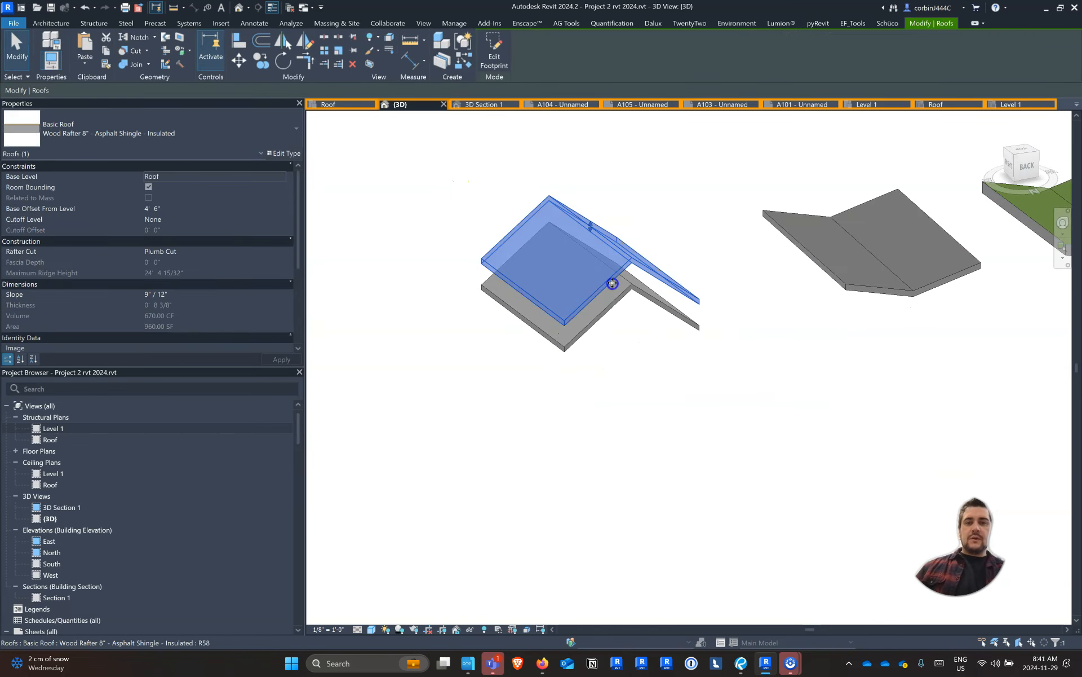
left_click(151, 147)
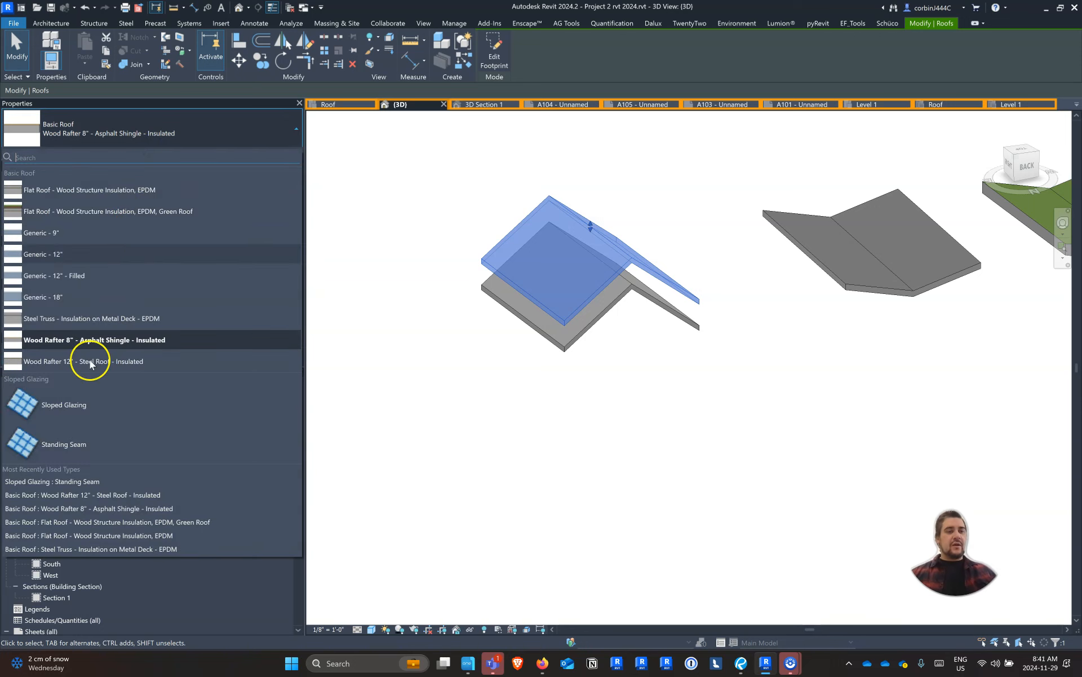
left_click(51, 451)
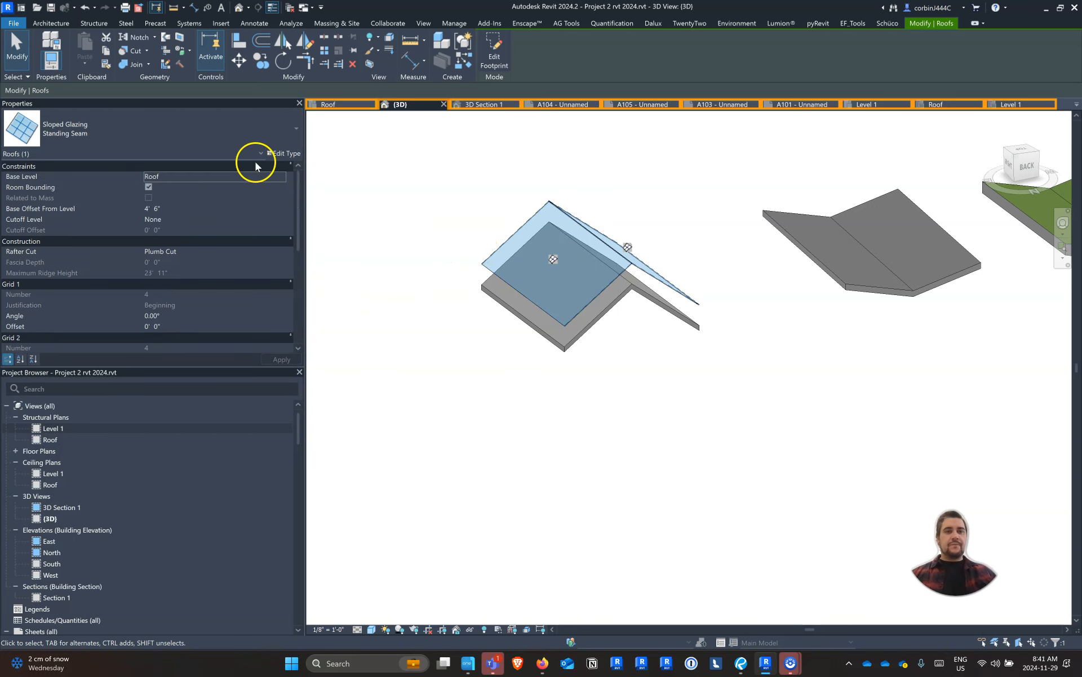
Set the Standing Seam sloped glazing type's Grid 1 layout to Fixed Distance with 1' 4" spacing
left_click(282, 154)
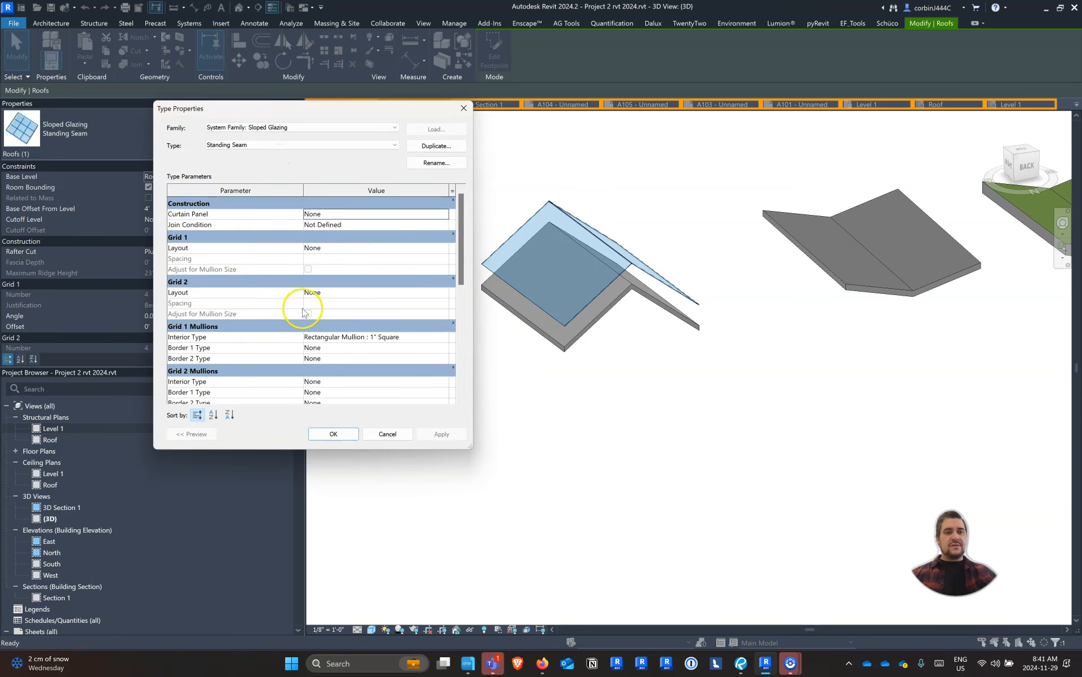
left_click(442, 248)
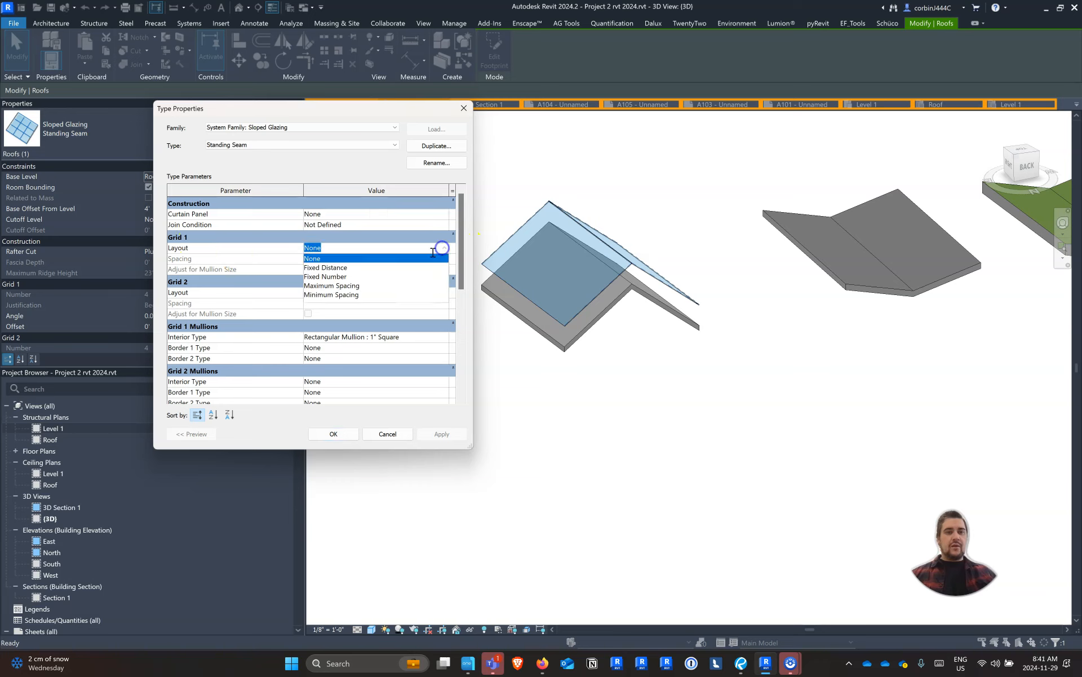
left_click(334, 276)
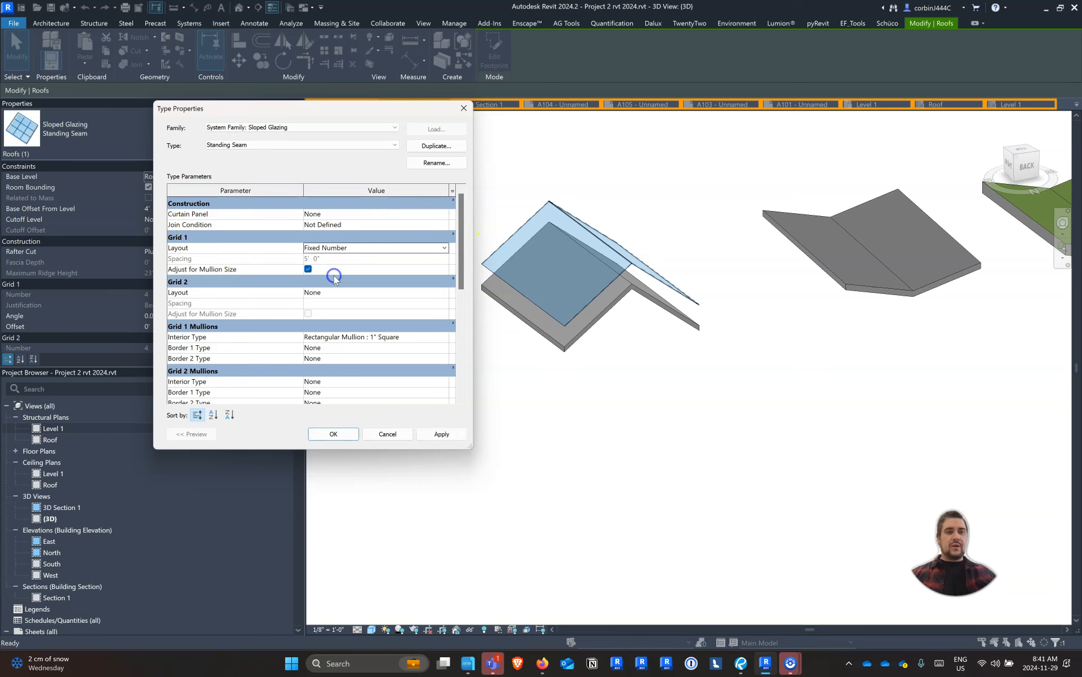
left_click(443, 248)
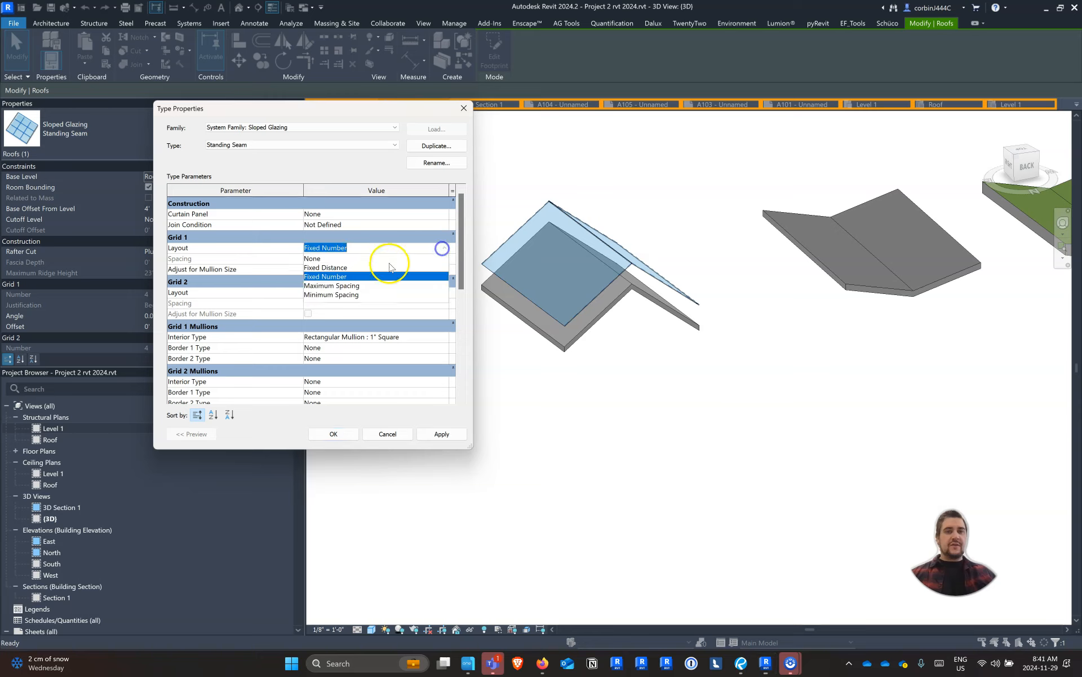
left_click(349, 268)
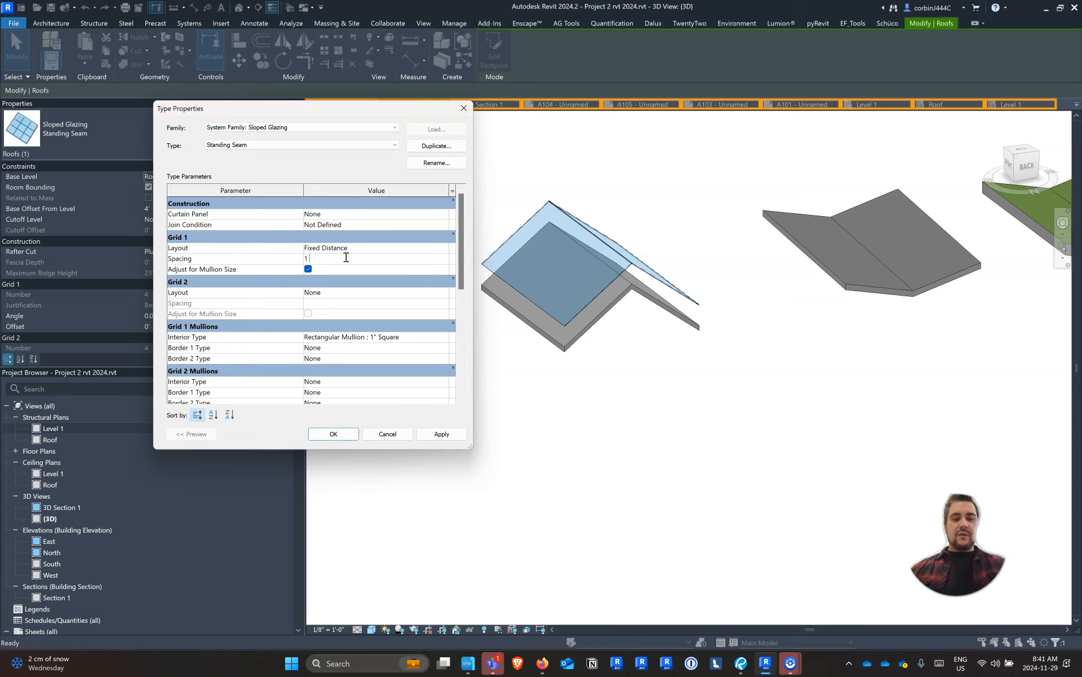
left_click(333, 434)
left_click(504, 388)
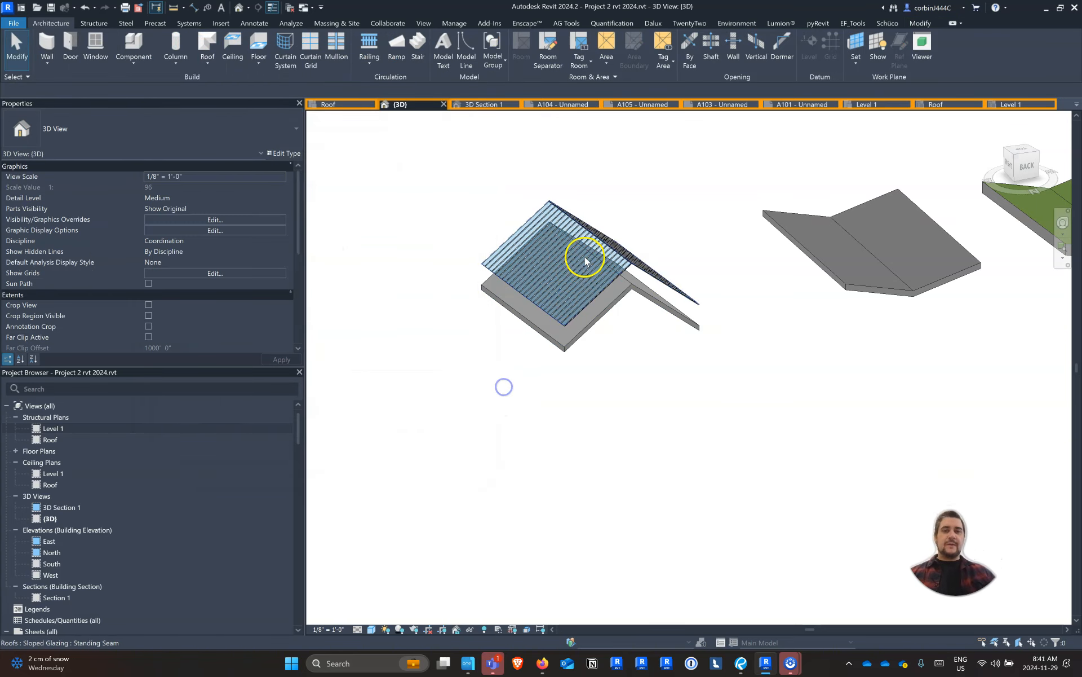
Set the raised Standing Seam roof type's curtain panel to Empty System Panel : Empty
scroll(616, 244, "up", 5)
scroll(621, 245, "up", 2)
scroll(642, 247, "down", 3)
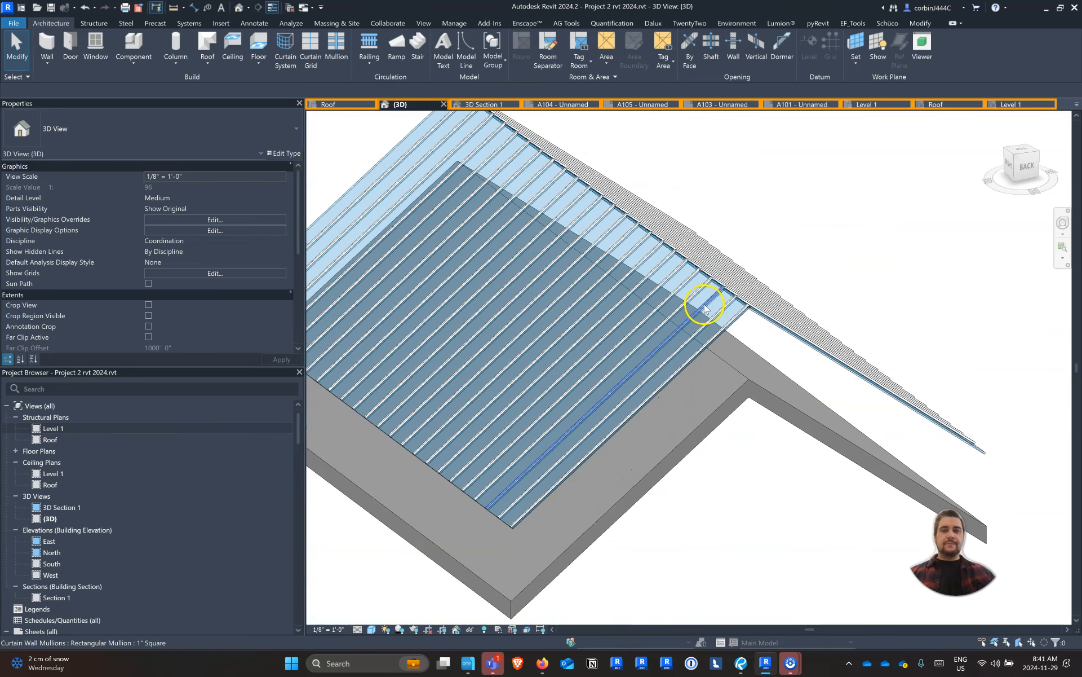
left_click(375, 159)
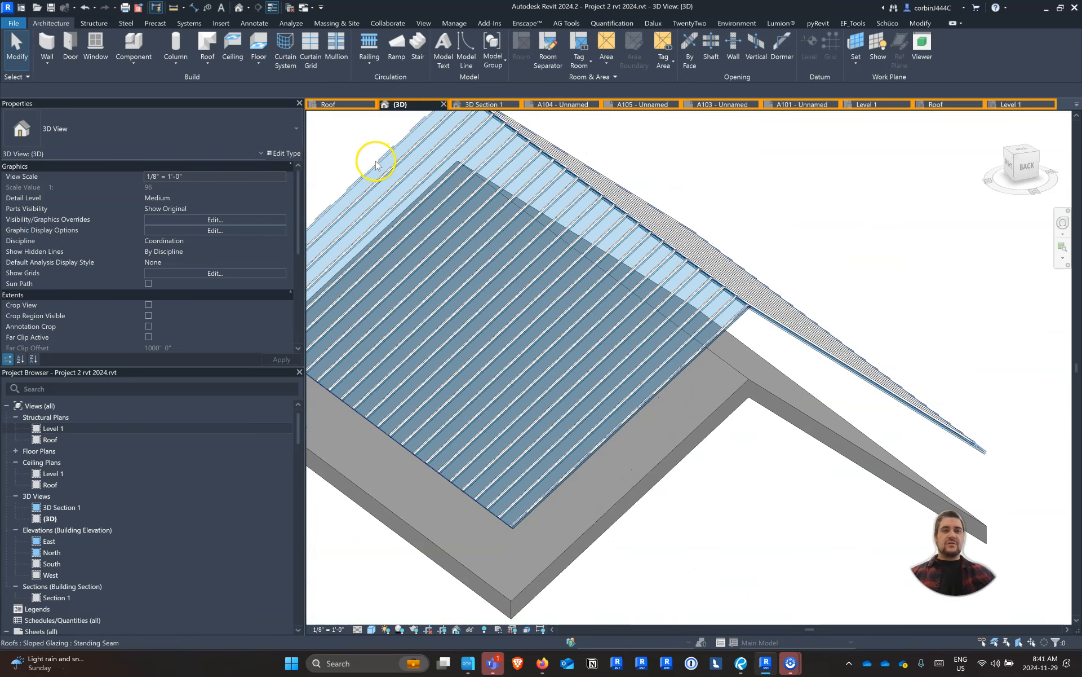
left_click(277, 153)
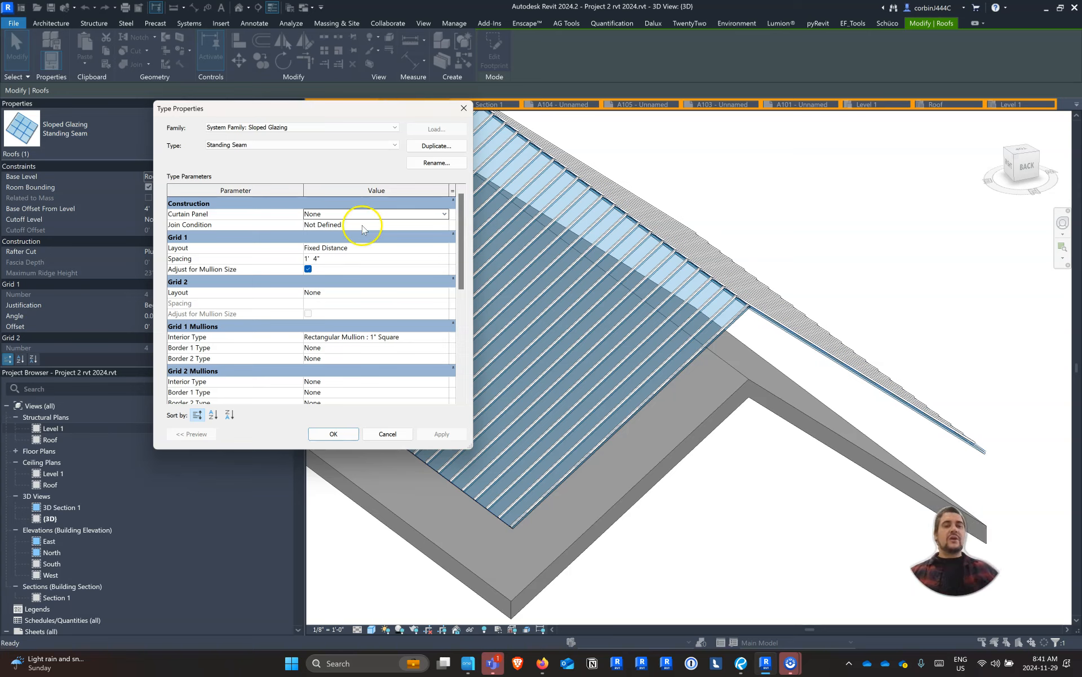
left_click(444, 214)
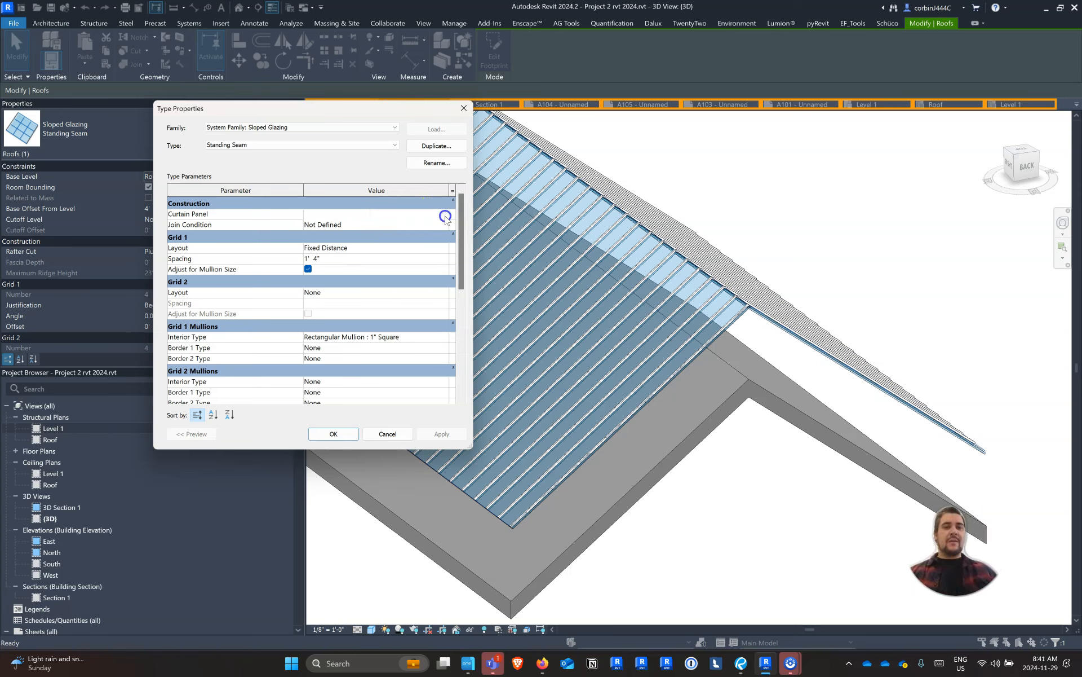
left_click(346, 234)
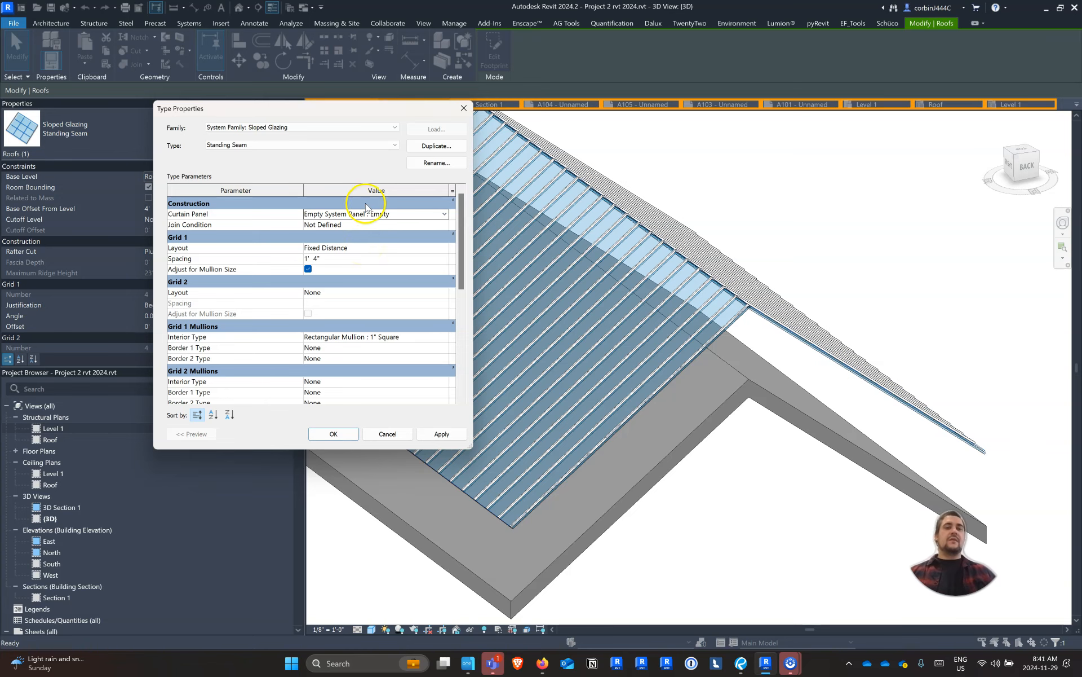
left_click(328, 434)
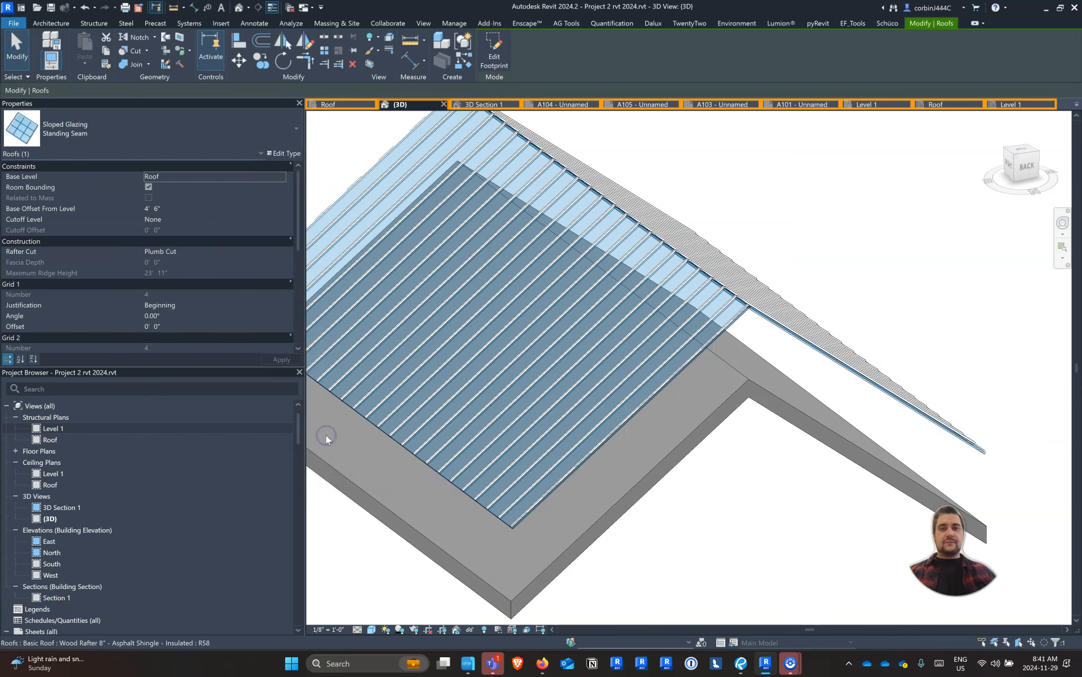
From the back view, move the standing seam glazing straight down onto the top surface of the asphalt shingle gable roof
scroll(632, 308, "down", 4)
middle_click_drag(613, 463, 1015, 347, "shift")
middle_click_drag(754, 389, 360, 451, "shift")
key("Escape")
left_click(1027, 164)
scroll(1012, 348, "up", 3)
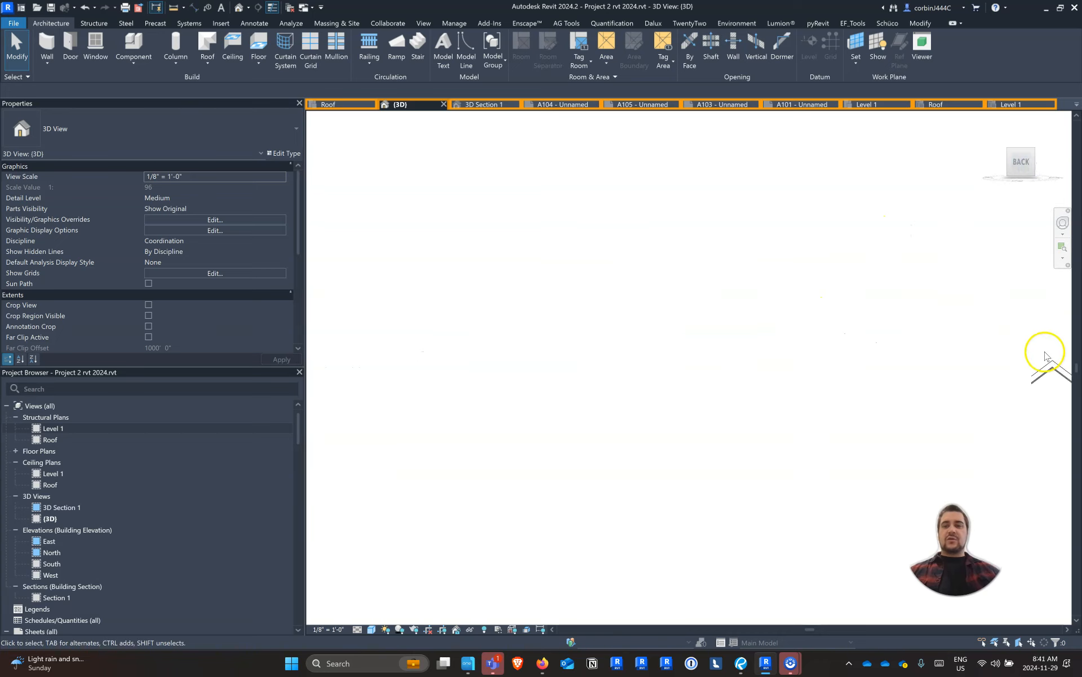
scroll(1066, 362, "up", 3)
scroll(727, 340, "down", 5)
scroll(767, 360, "up", 5)
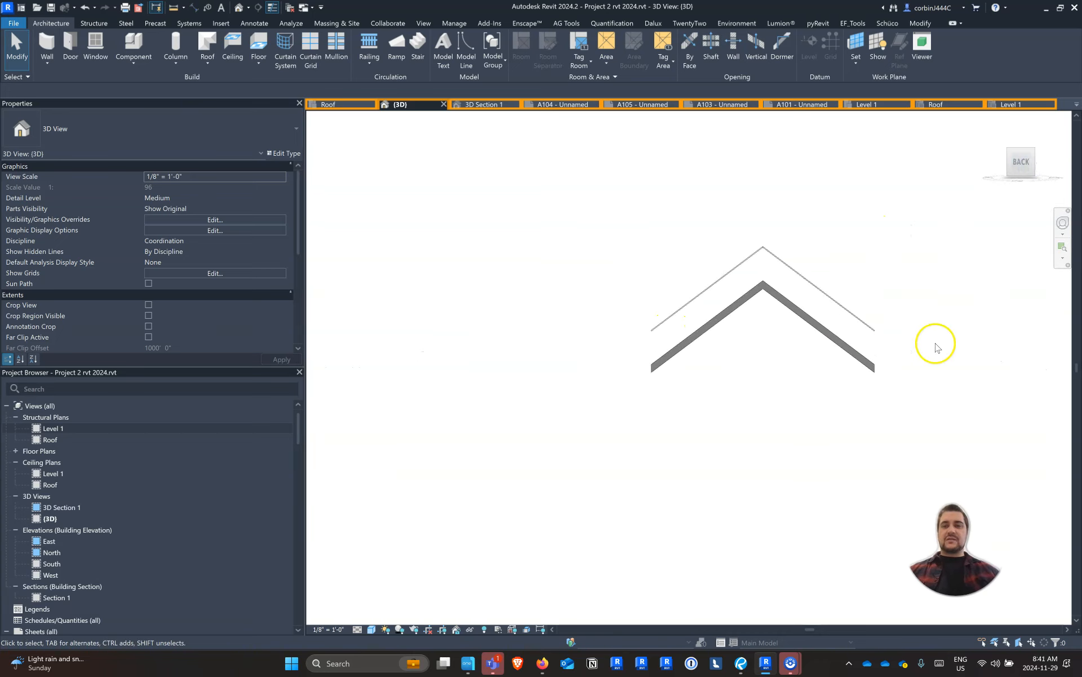
left_click(782, 164)
scroll(382, 375, "up", 3)
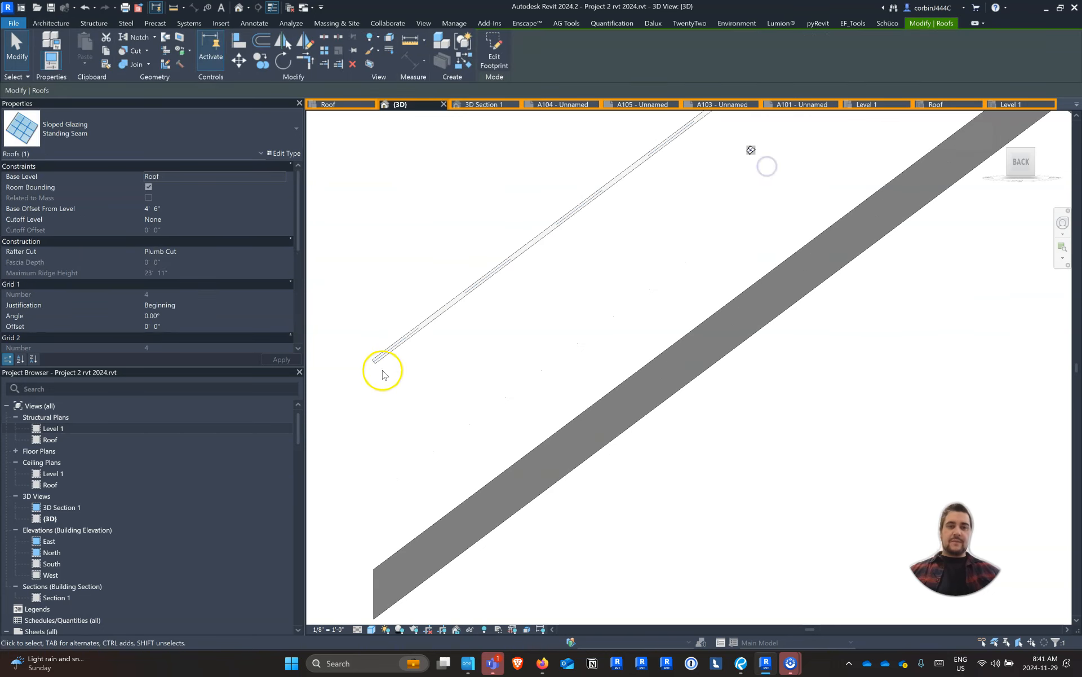
left_click(232, 63)
left_click(545, 236)
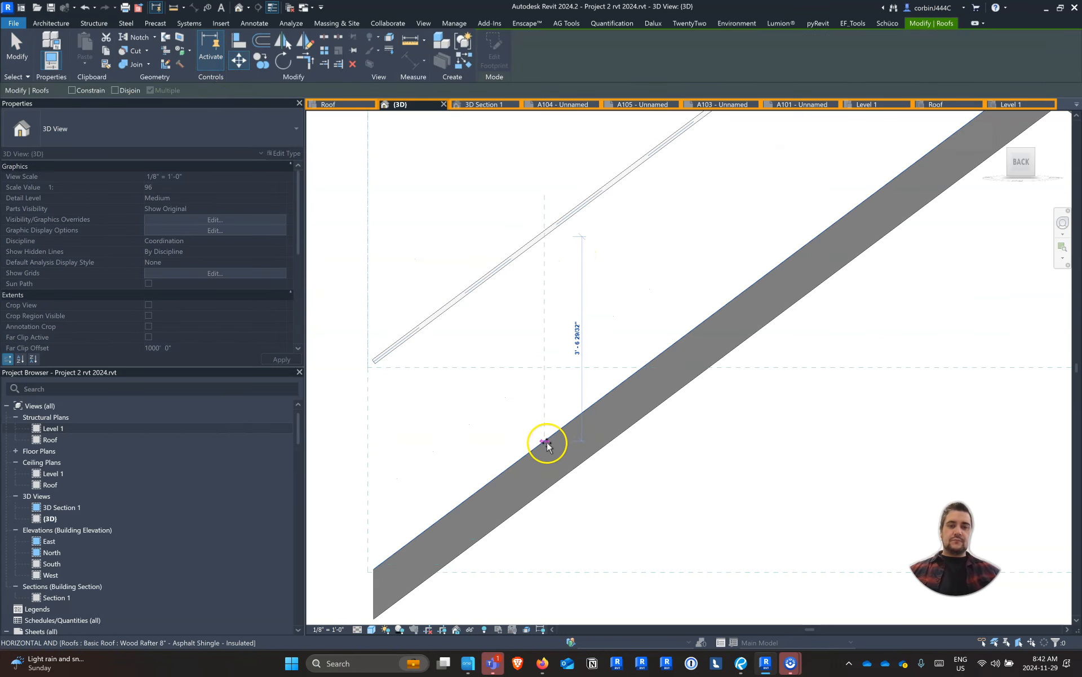
left_click(545, 445)
left_click(469, 319)
scroll(469, 319, "down", 2)
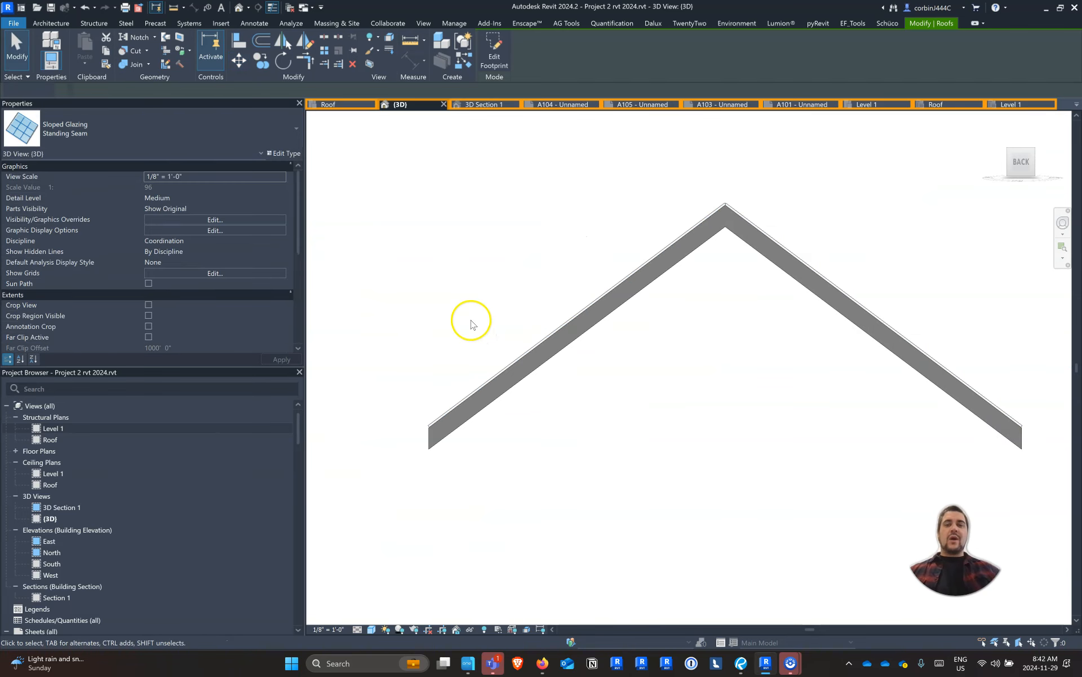
Examine the standing seams on the gable roof up close and compare it with the other sample roofs in the row
scroll(469, 326, "up", 1)
middle_click_drag(469, 325, 607, 431, "shift")
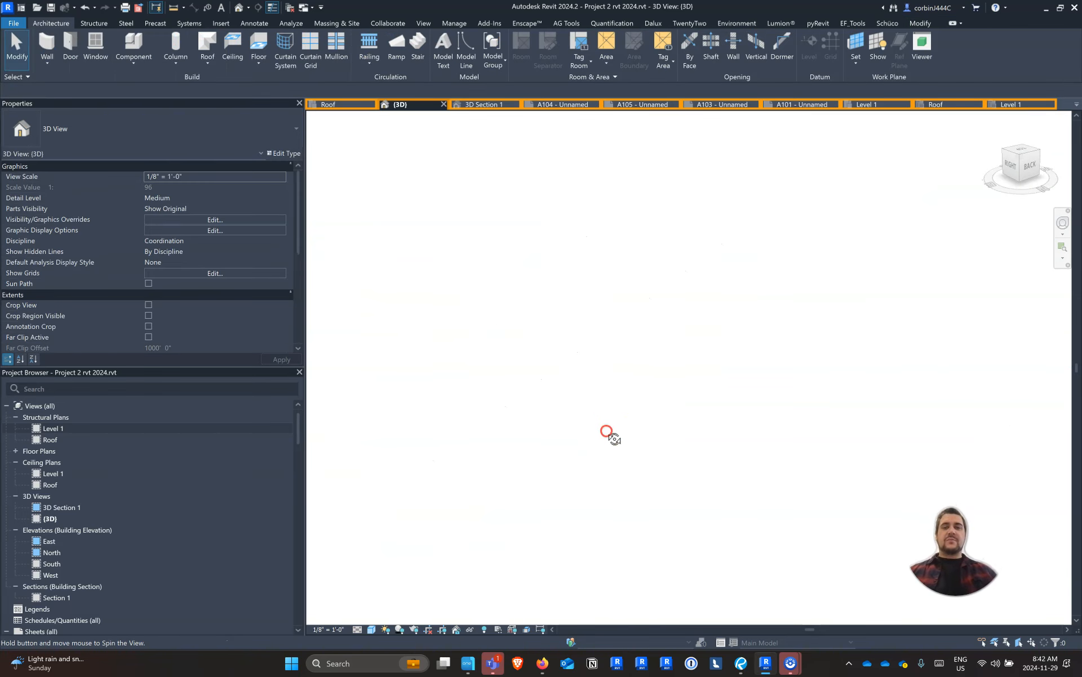
scroll(670, 302, "down", 3)
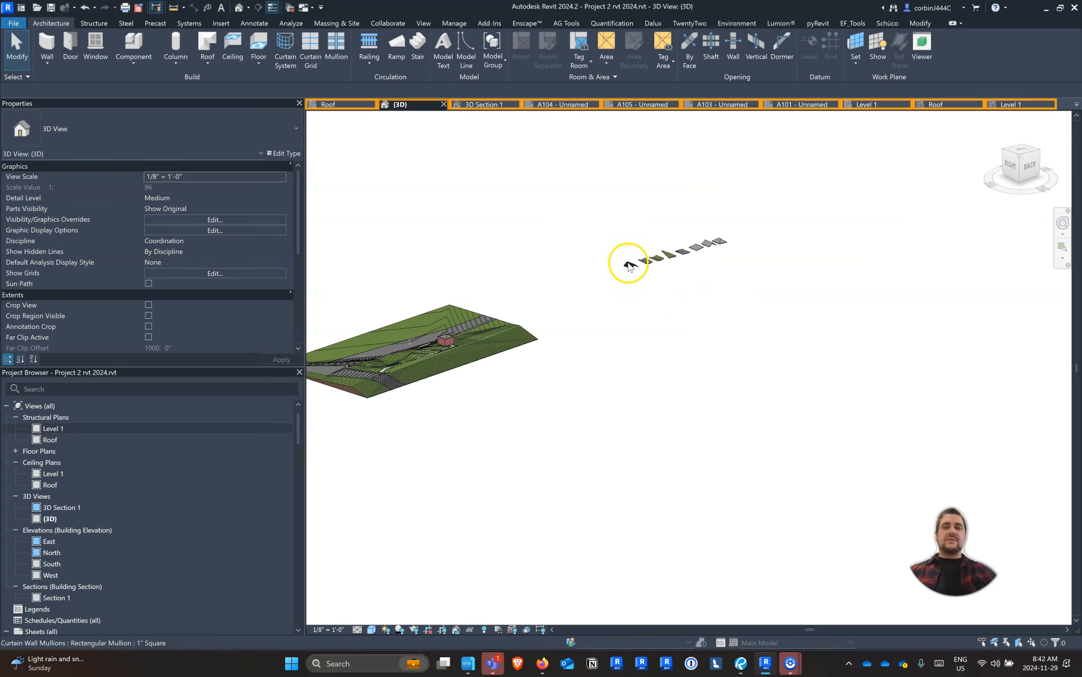
scroll(627, 261, "up", 3)
scroll(627, 261, "up", 5)
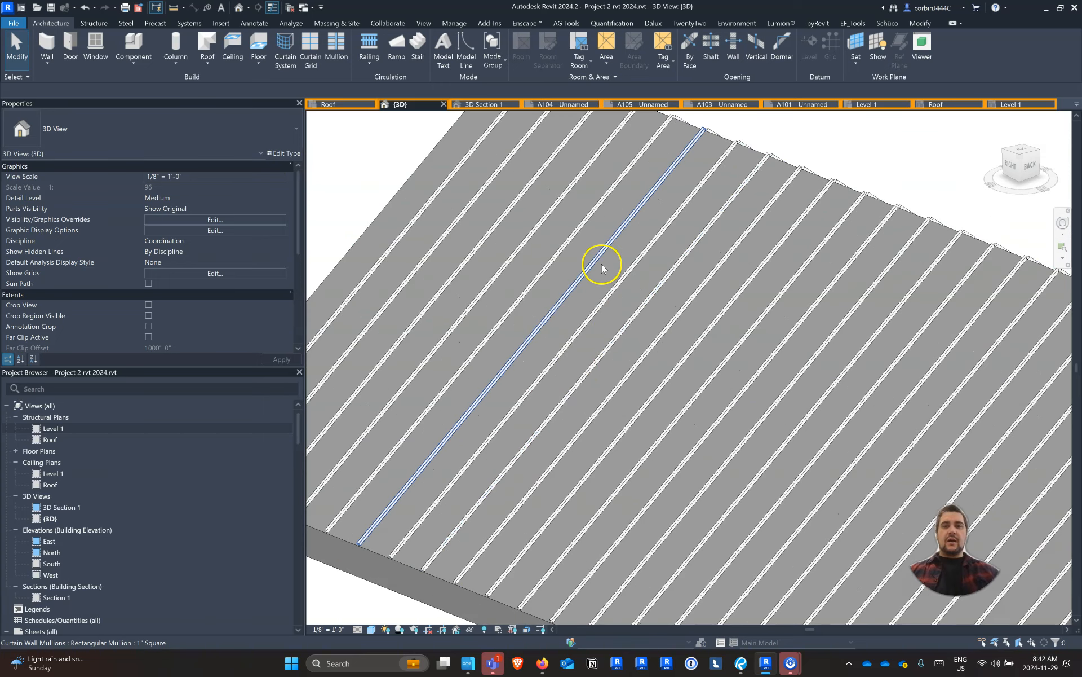
scroll(600, 263, "down", 2)
scroll(633, 416, "down", 1)
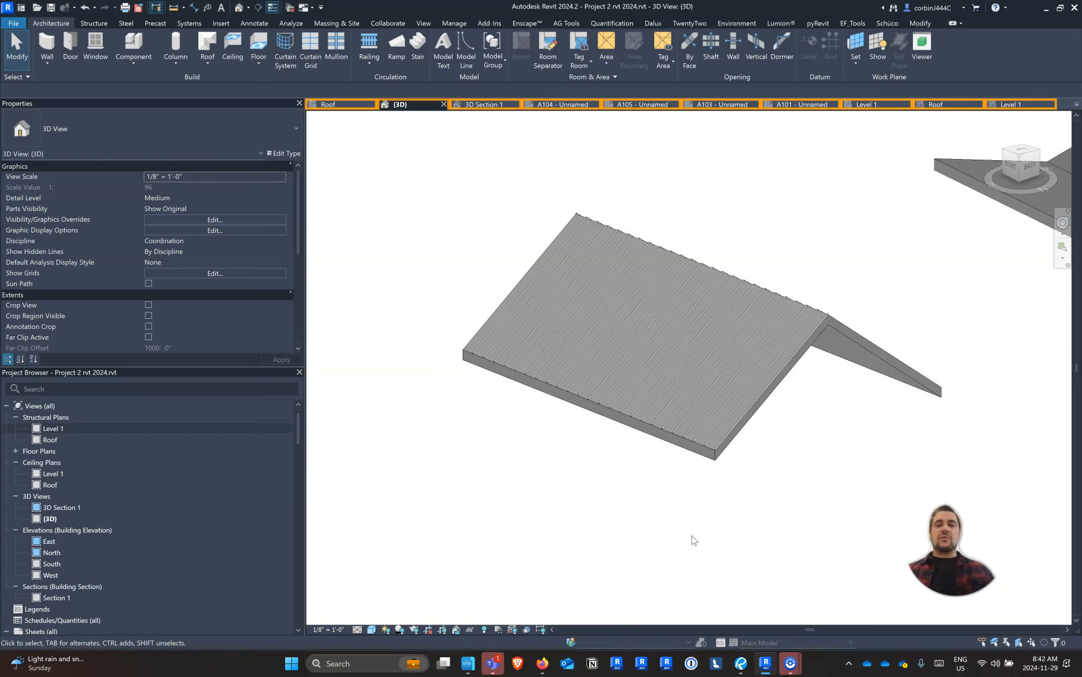
scroll(551, 333, "down", 8)
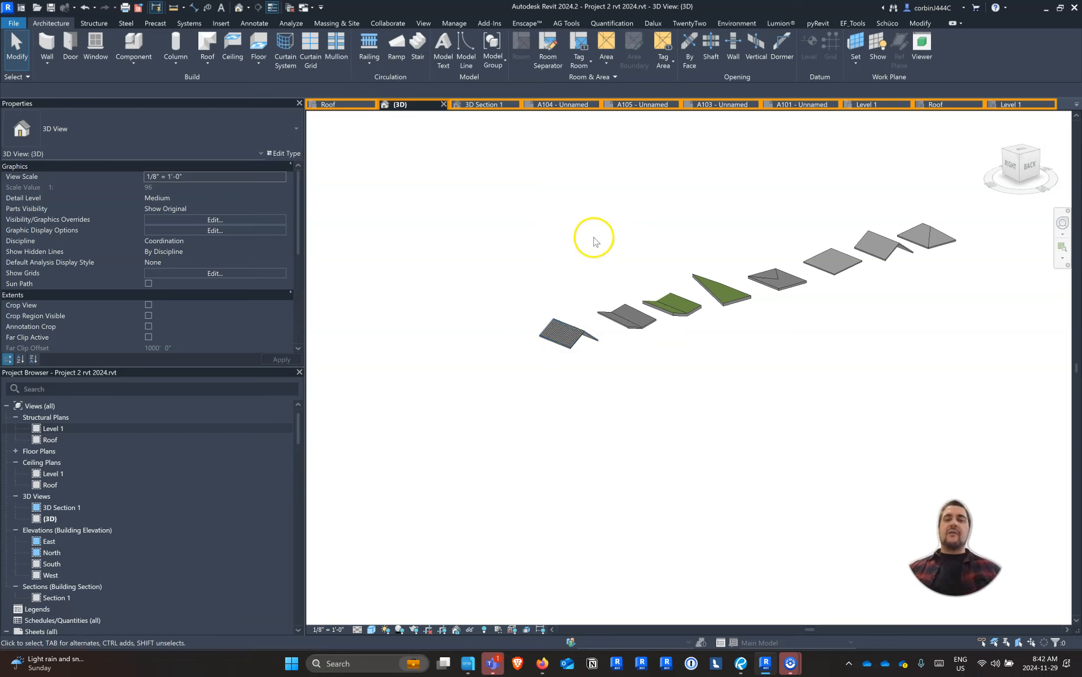
Set the top constraint of the workshop's four exterior brick walls to Up to level: Roof
scroll(592, 235, "down", 8)
middle_click_drag(656, 354, 916, 340, "shift")
scroll(683, 326, "up", 8)
scroll(593, 279, "up", 4)
middle_click_drag(580, 289, 640, 381, "shift")
scroll(577, 313, "down", 3)
middle_click_drag(578, 313, 496, 227, "shift")
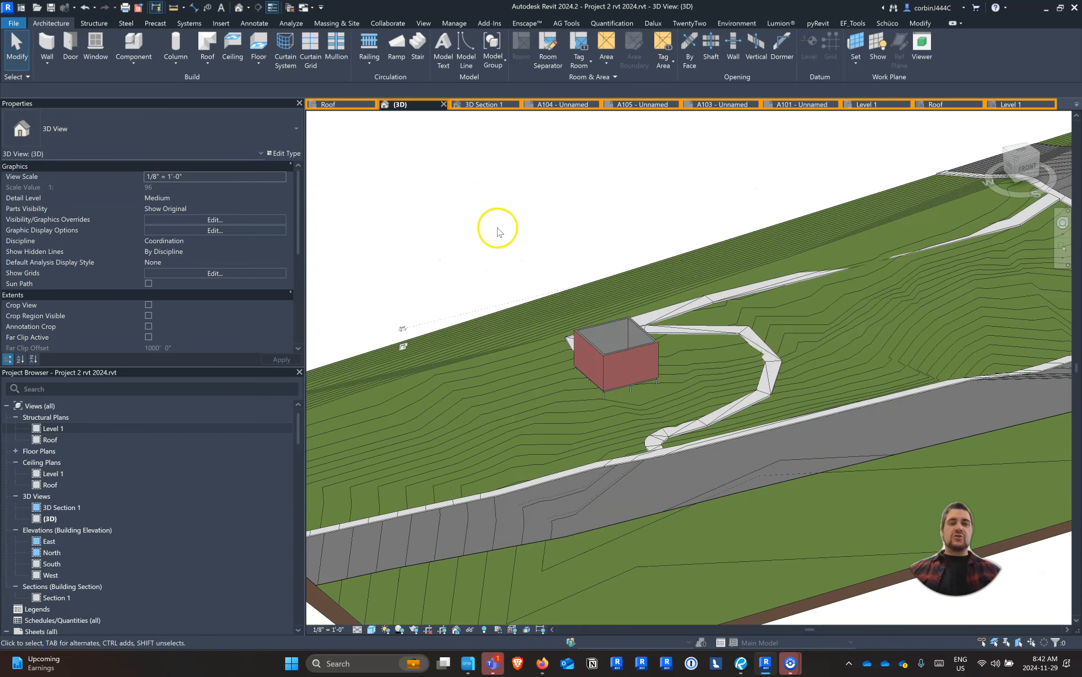
scroll(670, 354, "up", 6)
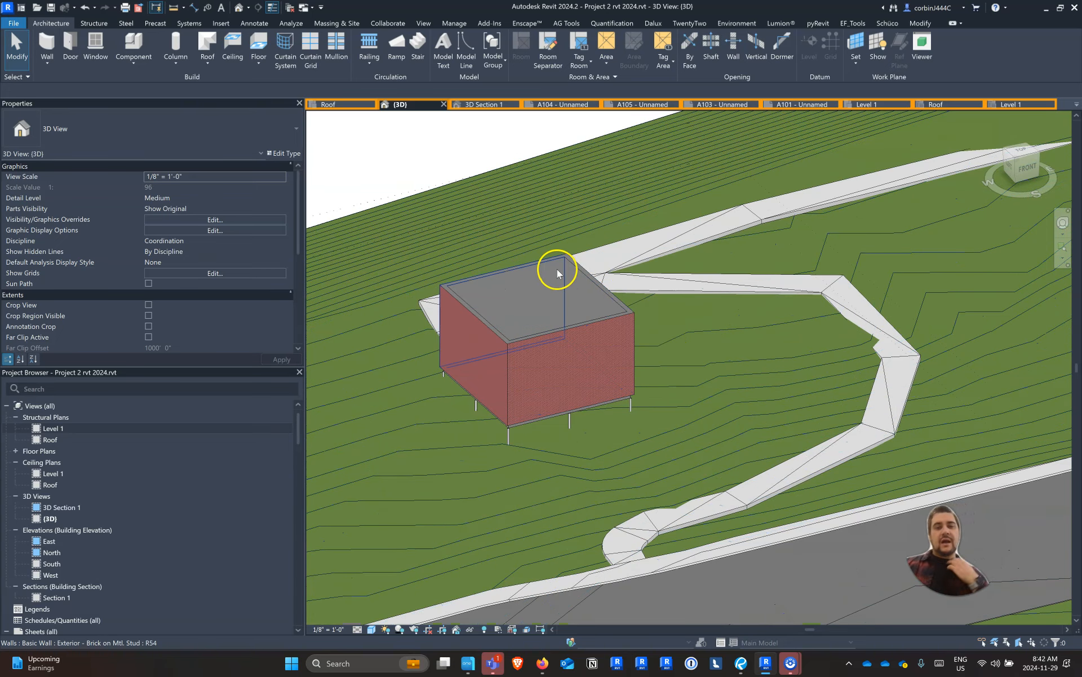
key("Tab")
left_click(541, 338)
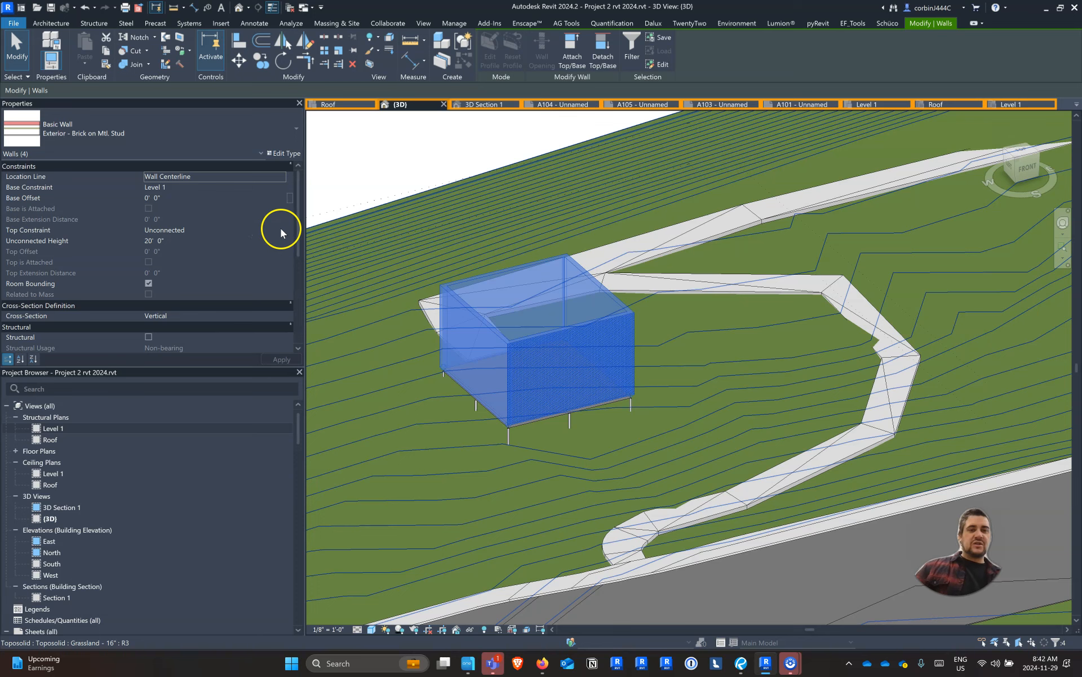
left_click(281, 228)
left_click(281, 229)
left_click(186, 259)
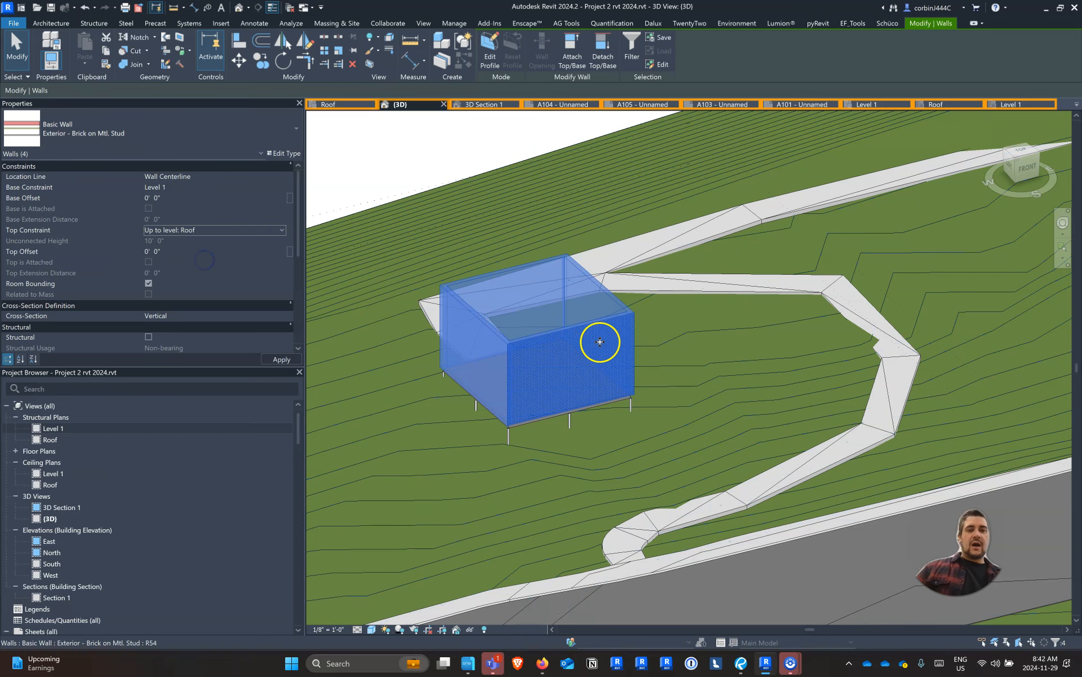
key("Escape")
key("Escape")
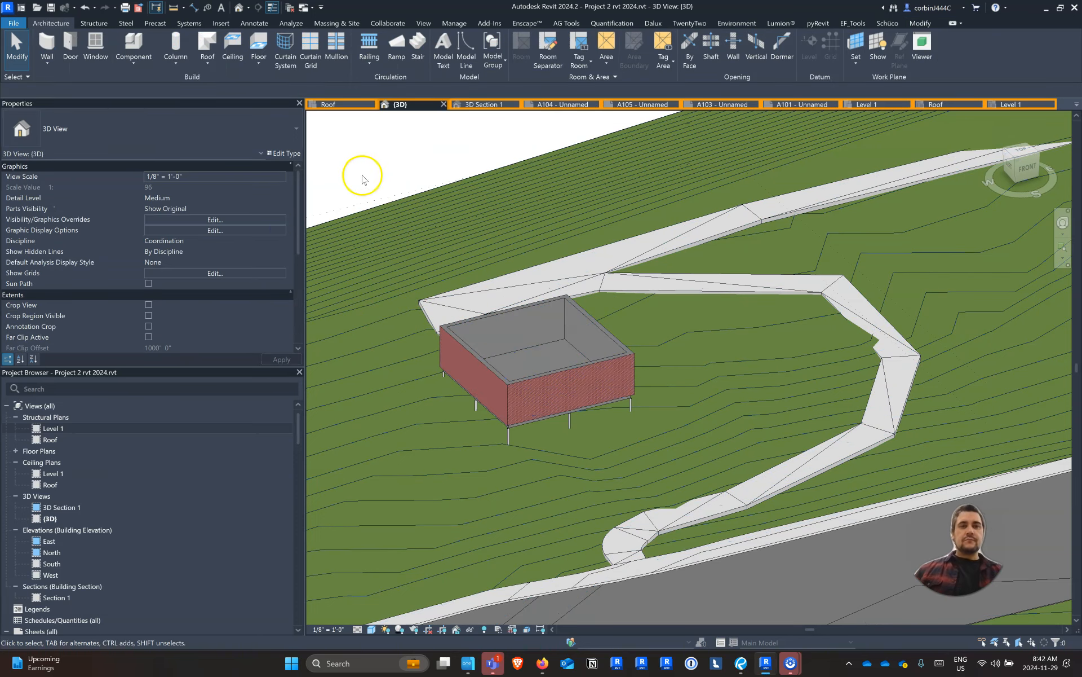
Start a footprint roof on the Roof level using the type Wood Rafter 12" - Steel Roof - Insulated
left_click(209, 47)
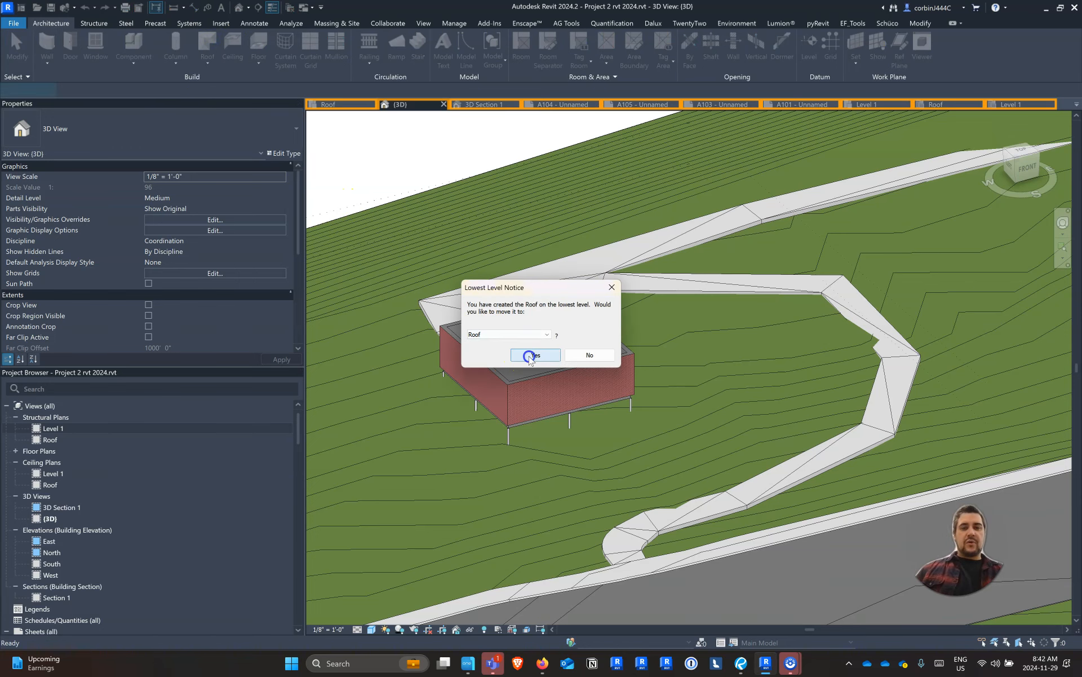
left_click(533, 355)
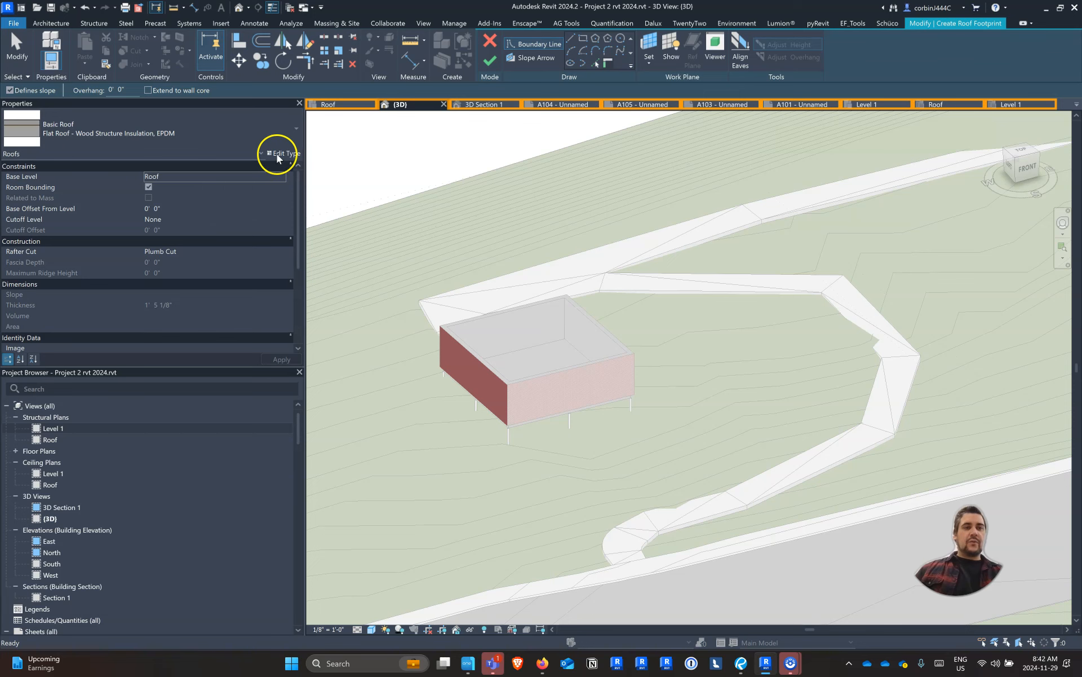
left_click(195, 141)
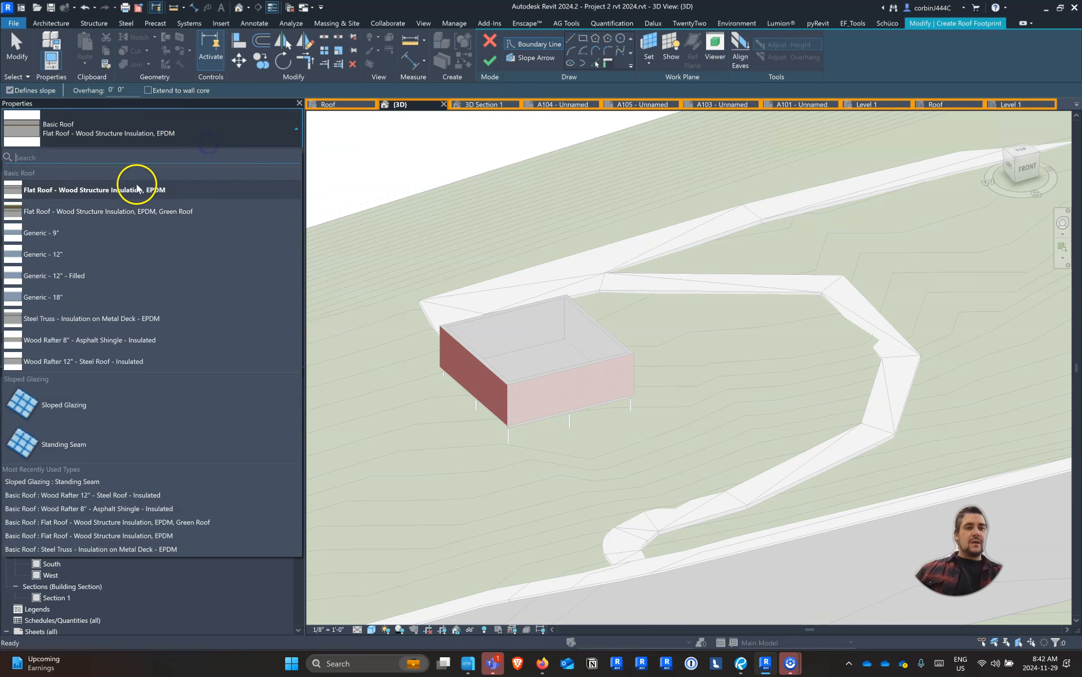
left_click(122, 362)
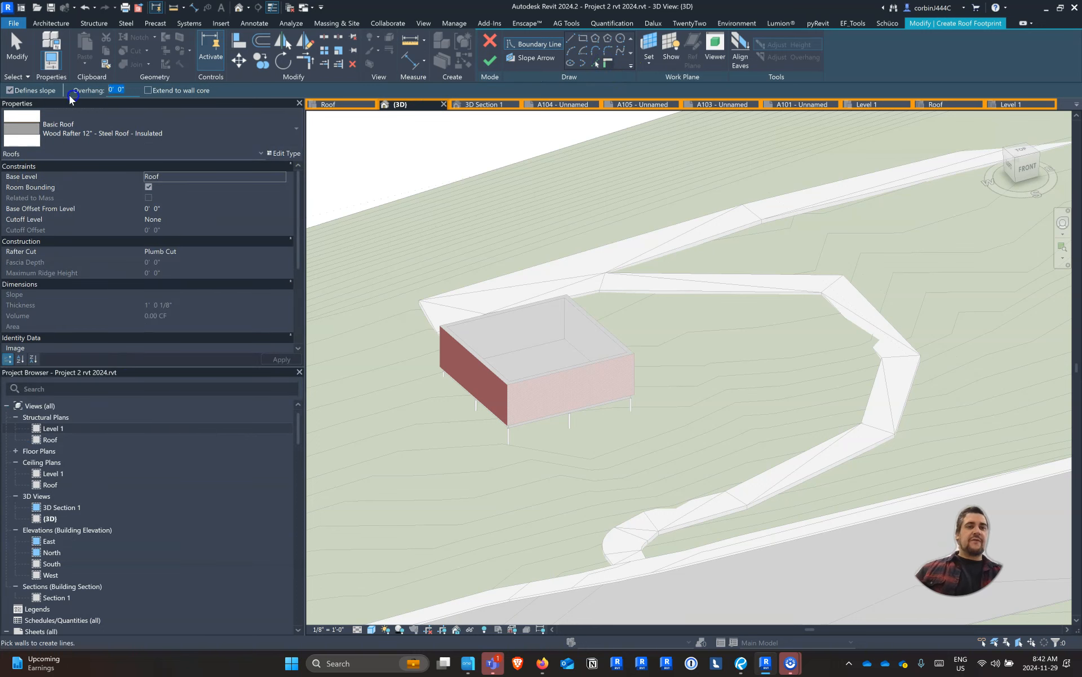
Set the overhang to 4' and pick the workshop's four walls as slope-defining roof boundary lines
type("4")
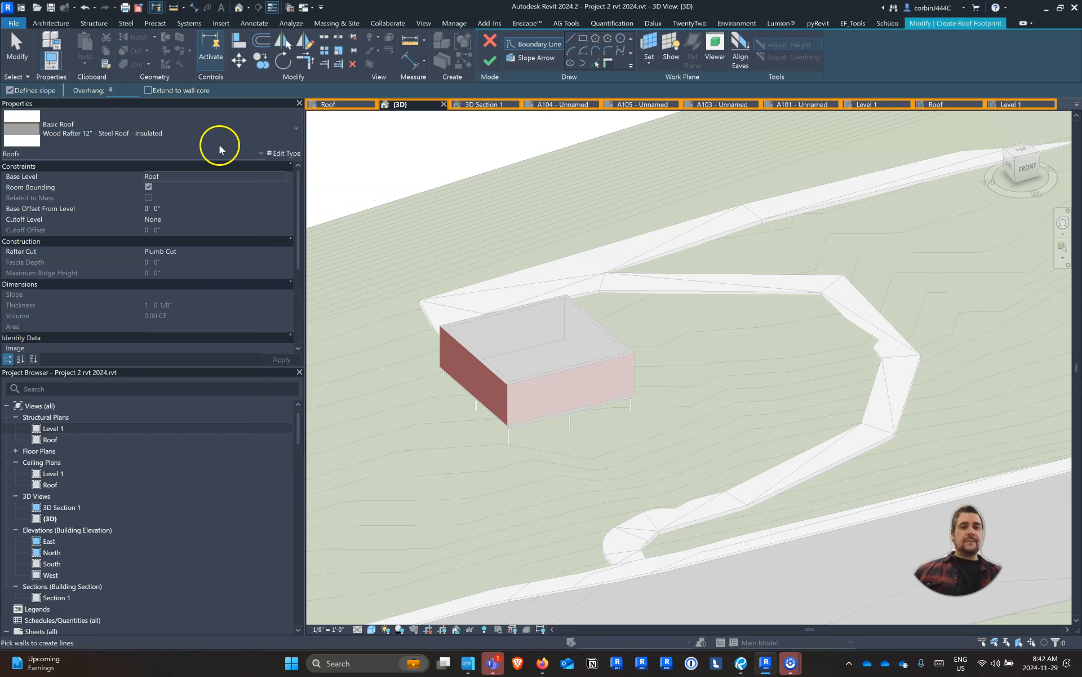
left_click(496, 315)
left_click(610, 327)
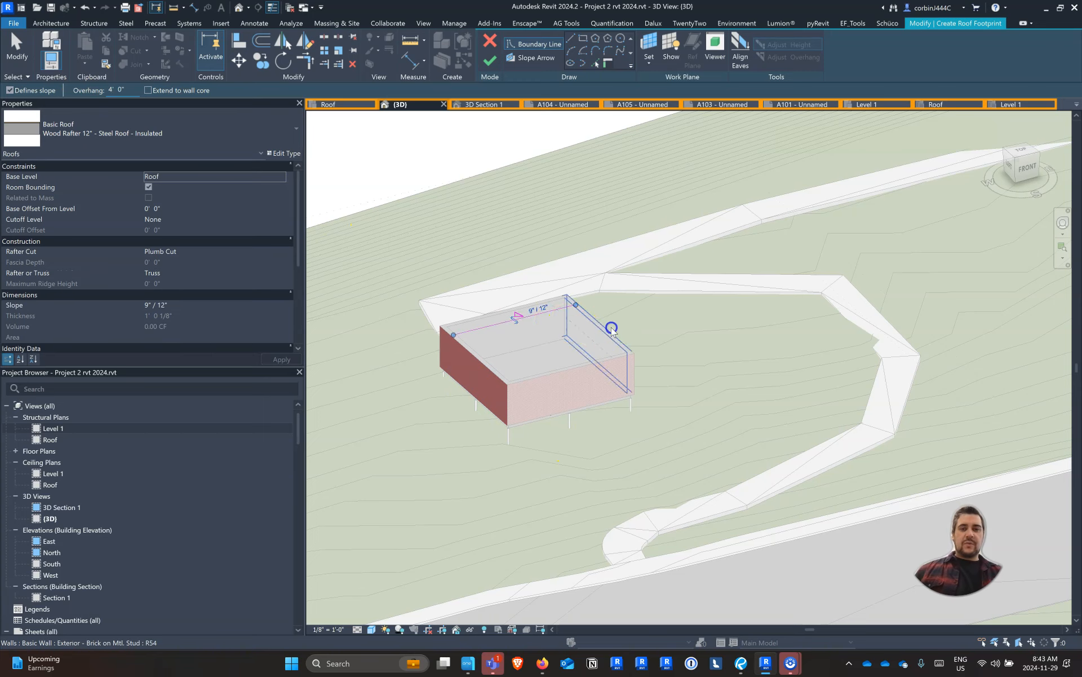
left_click(565, 367)
left_click(479, 357)
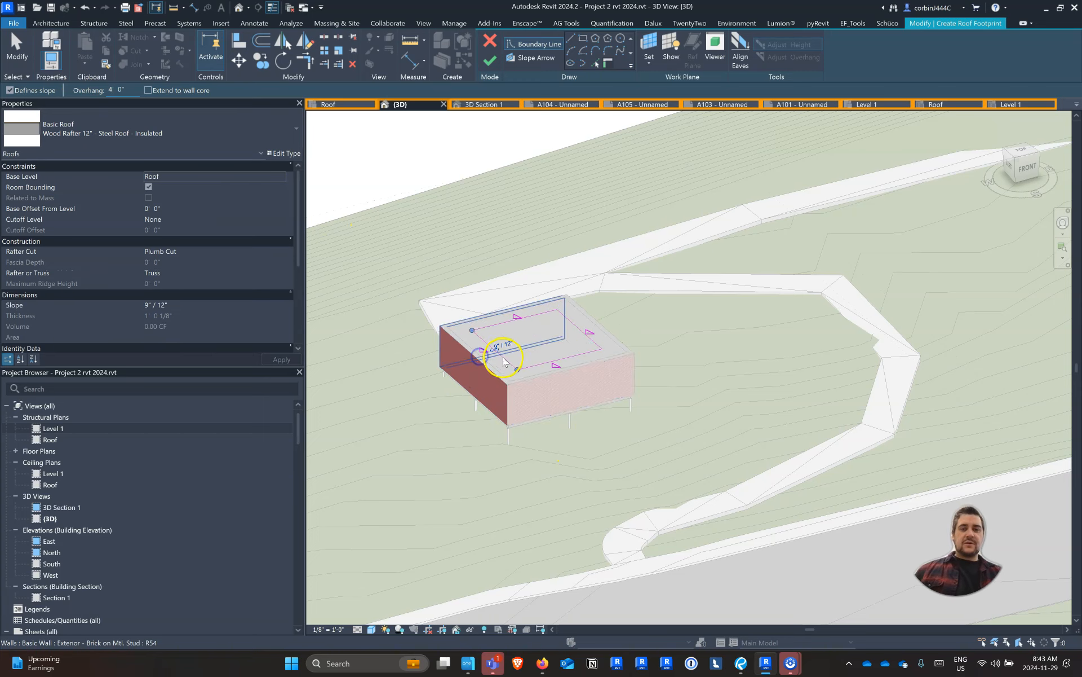
key("Escape")
Flip the footprint roof's boundary lines to the outside of the workshop walls so the overhang projects outward
left_click(499, 350)
scroll(496, 350, "up", 2)
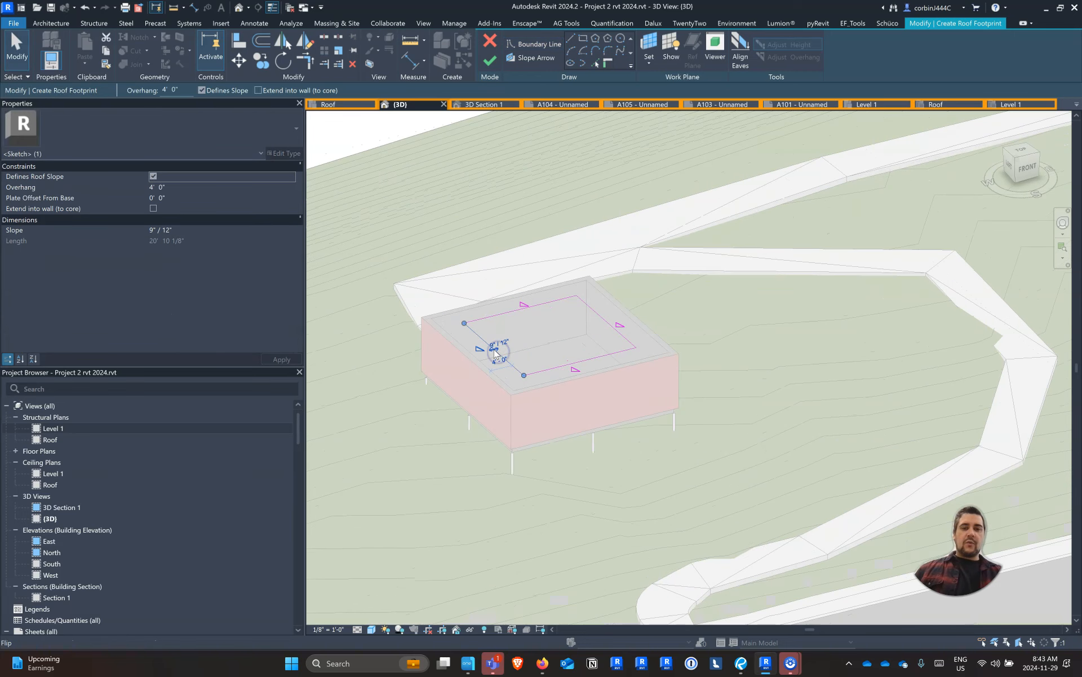
key("Escape")
Turn off slope definition for three roof boundary lines, leaving only the edge beside the sidewalk as slope-defining
mouse_move(570, 467)
left_mouse_down()
mouse_move(406, 294)
mouse_move(394, 265)
left_mouse_up()
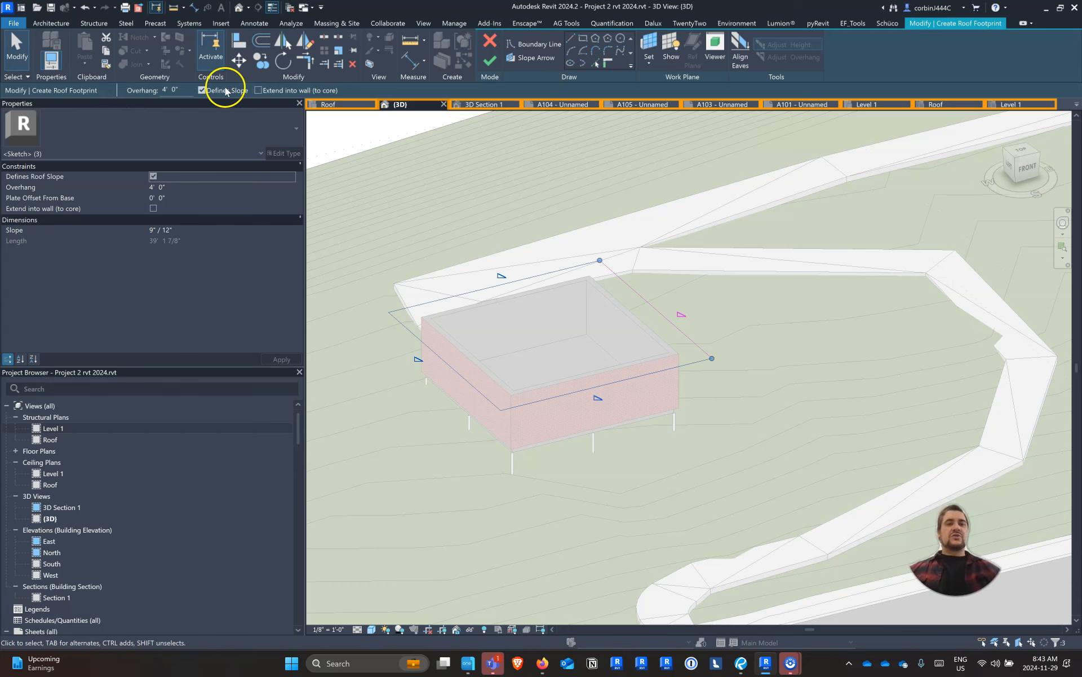
key("Escape")
mouse_move(766, 319)
left_mouse_down()
mouse_move(682, 374)
mouse_move(486, 433)
left_mouse_up()
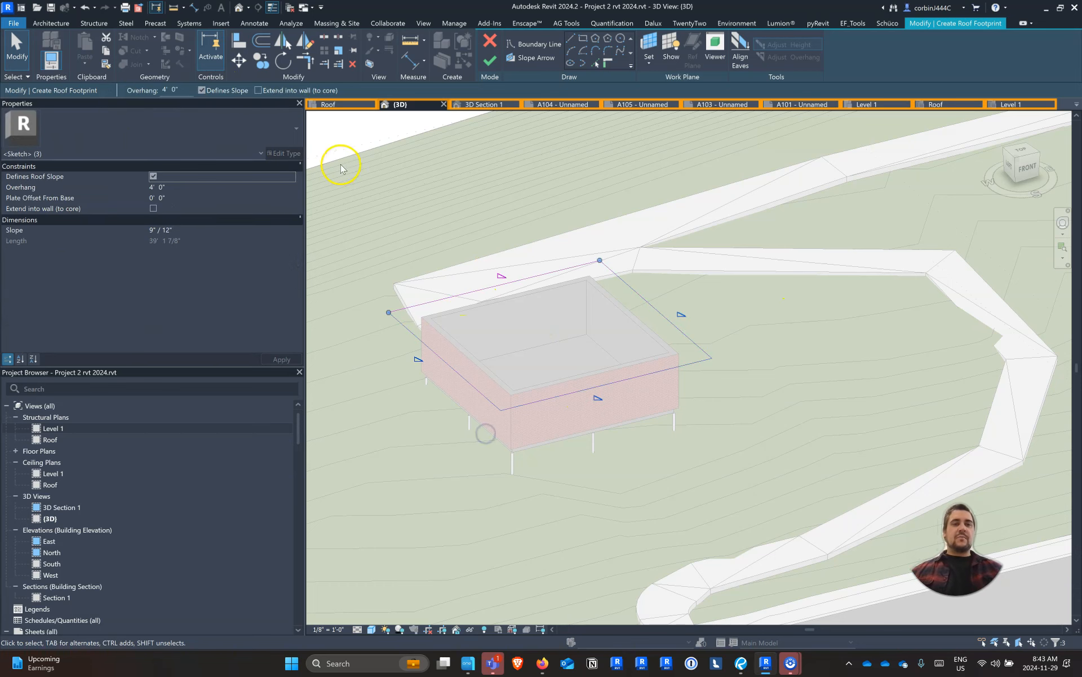
left_click(229, 90)
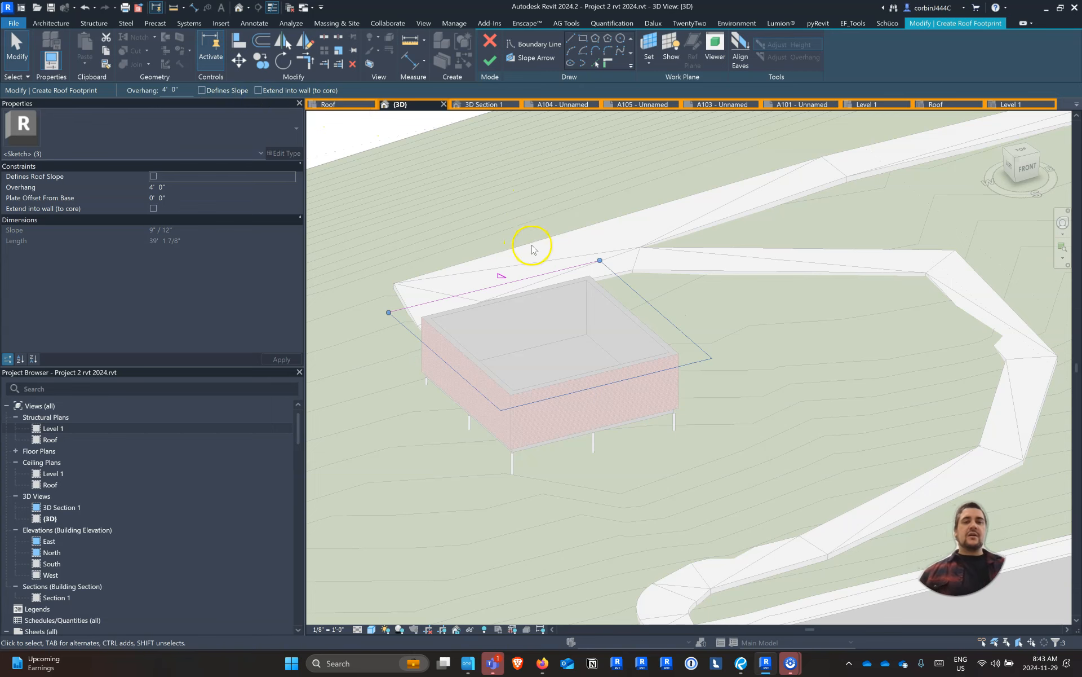
Set the roof's slope to 2" / 12" and finish the footprint sketch
left_click(330, 255)
left_click(193, 304)
type("2")
key("Return")
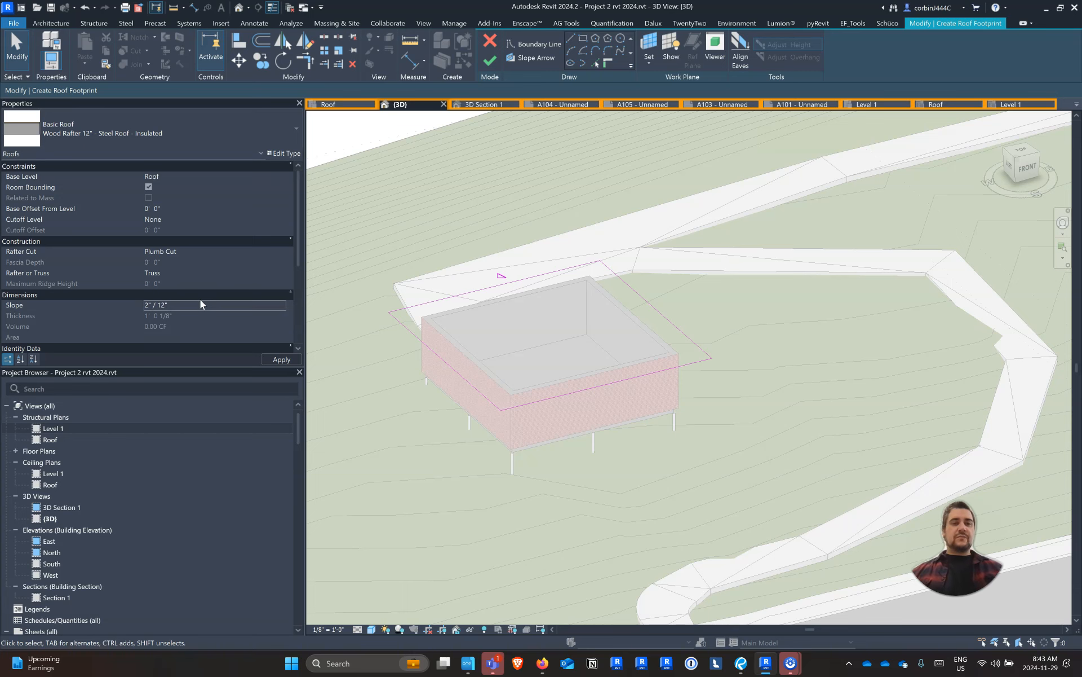
left_click(490, 61)
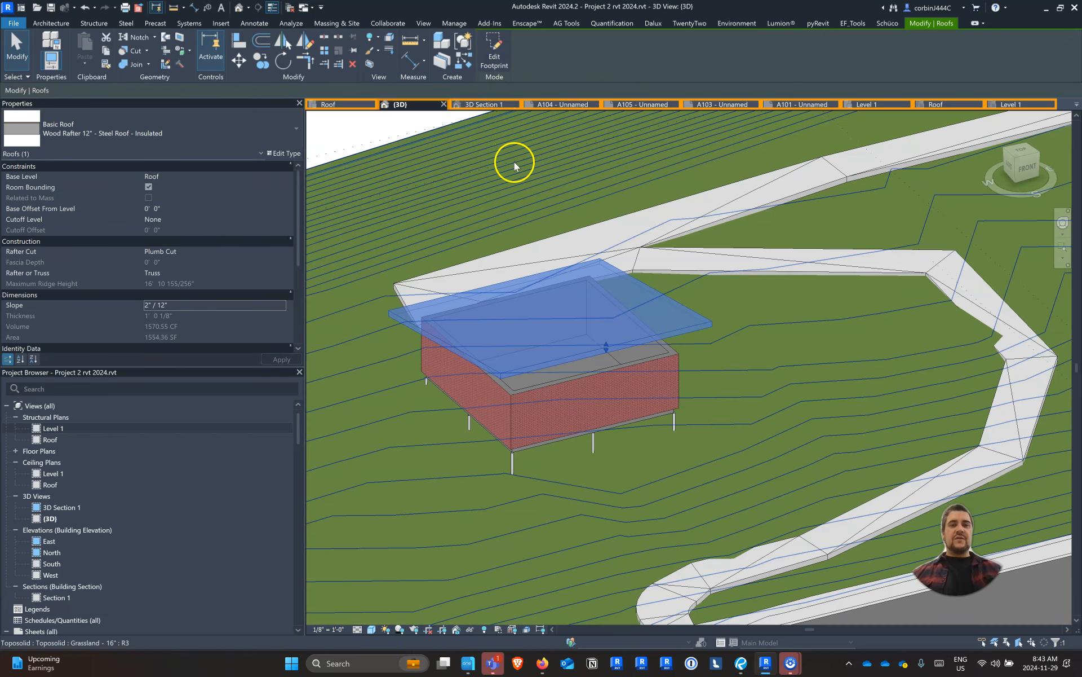
Check how the new shed roof sits above the walls in 3D Section 1, and return to the {3D} view
left_click(482, 104)
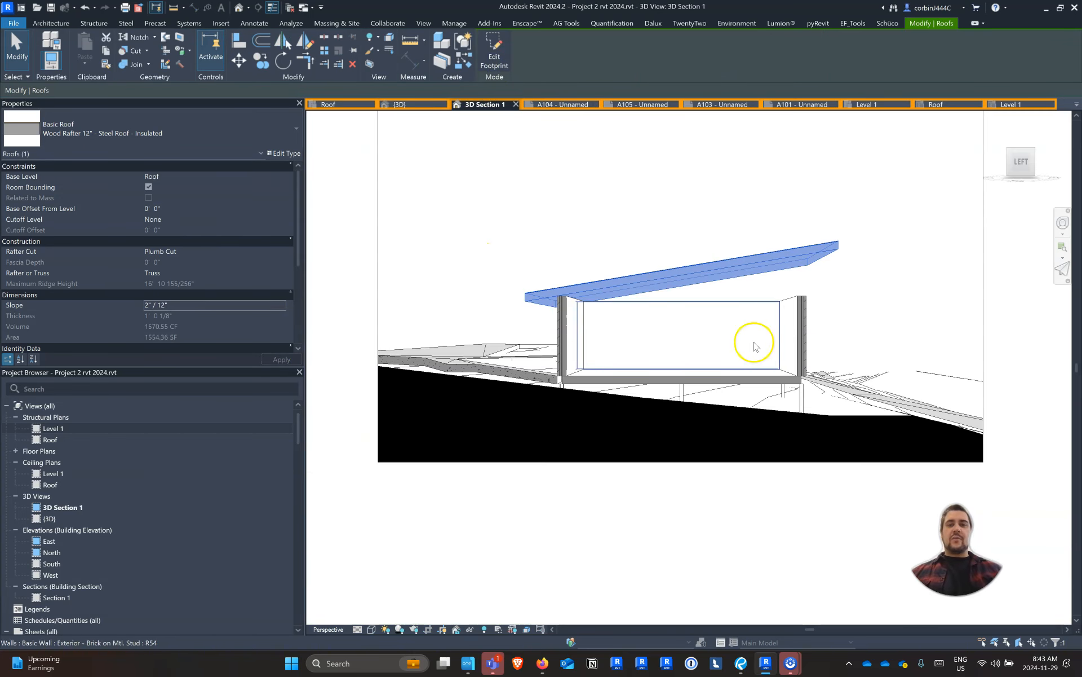
left_click(758, 371)
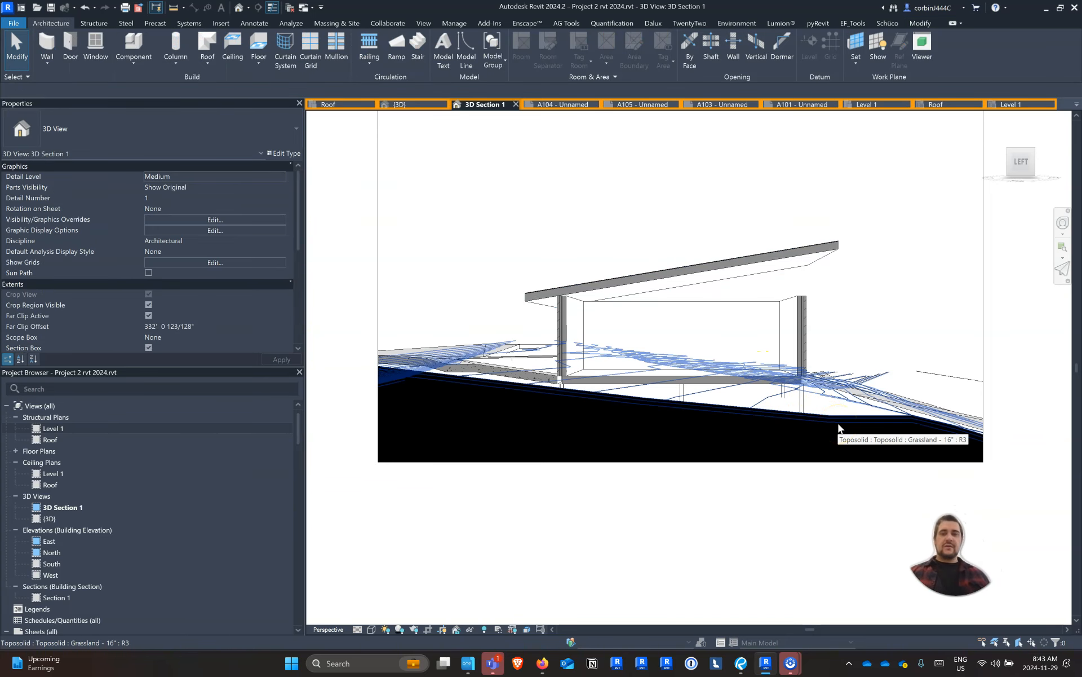
left_click(415, 103)
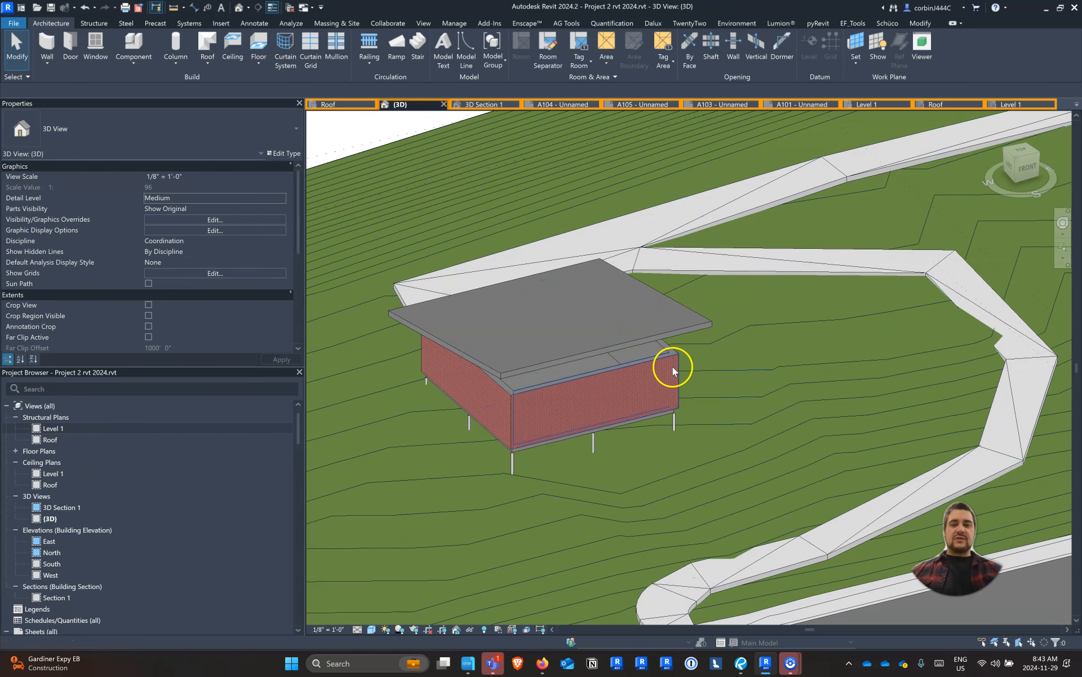
Attach the tops of the workshop's four brick walls to the roof and check the result in 3D Section 1
left_click(672, 366)
left_click(570, 63)
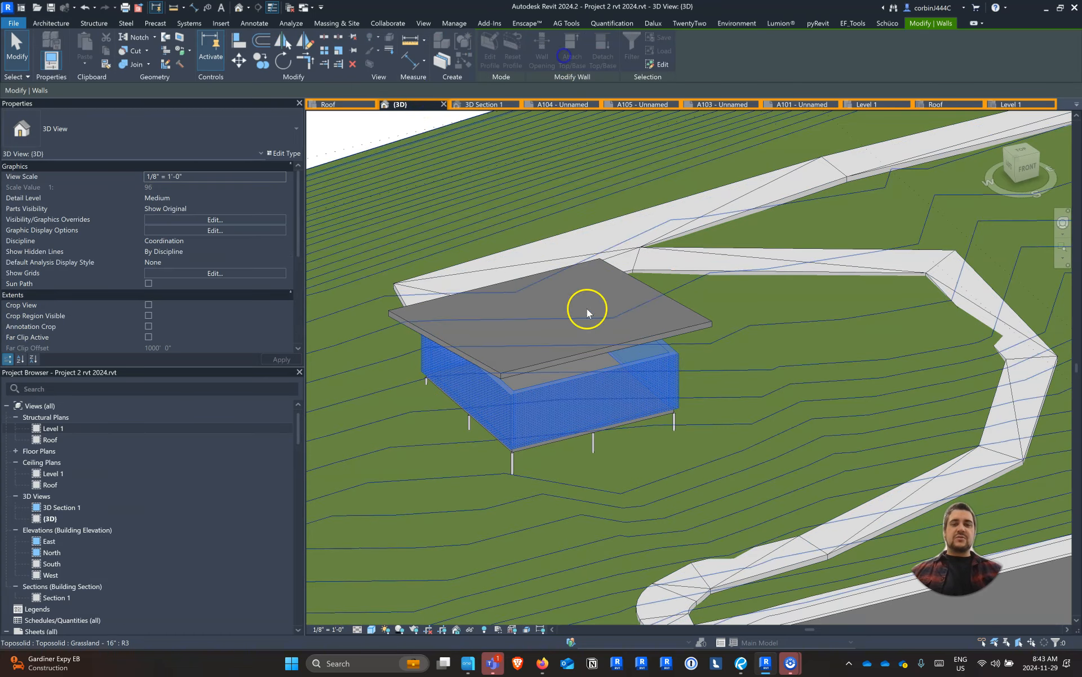
left_click(603, 354)
key("Escape")
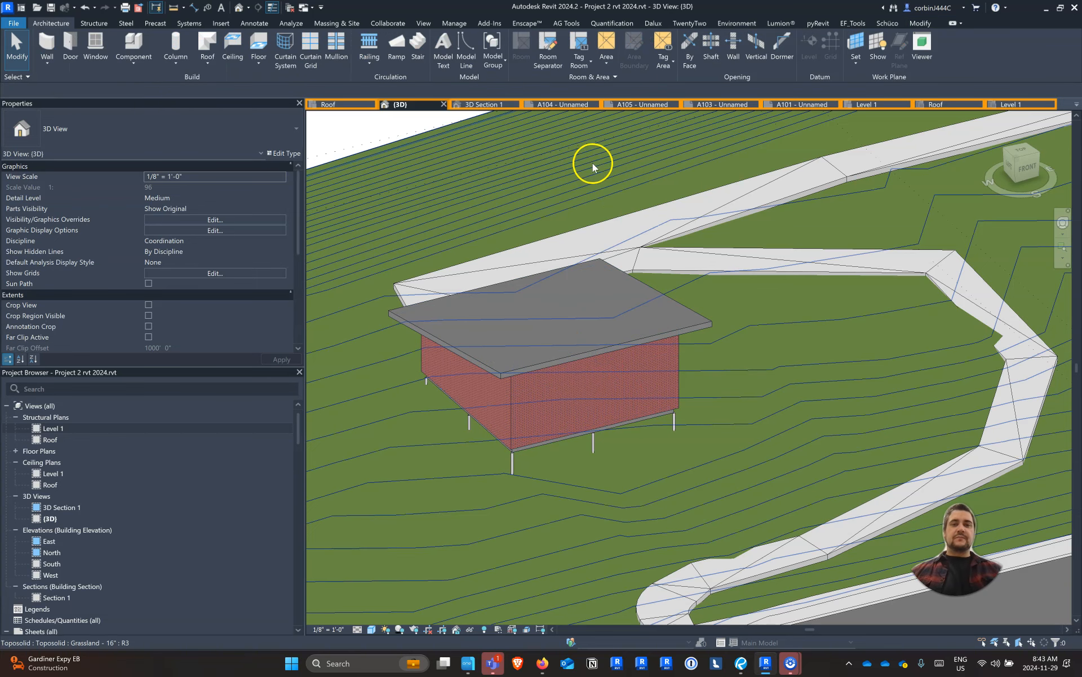
left_click(492, 105)
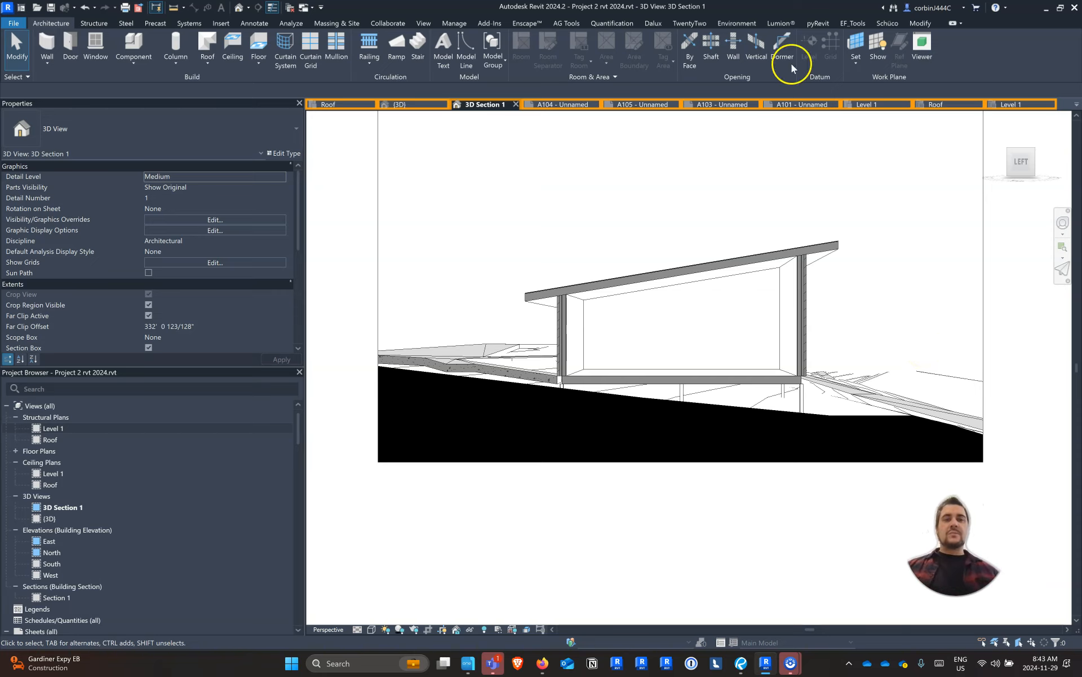
Select the workshop's steel roof in the {3D} view
left_click(399, 104)
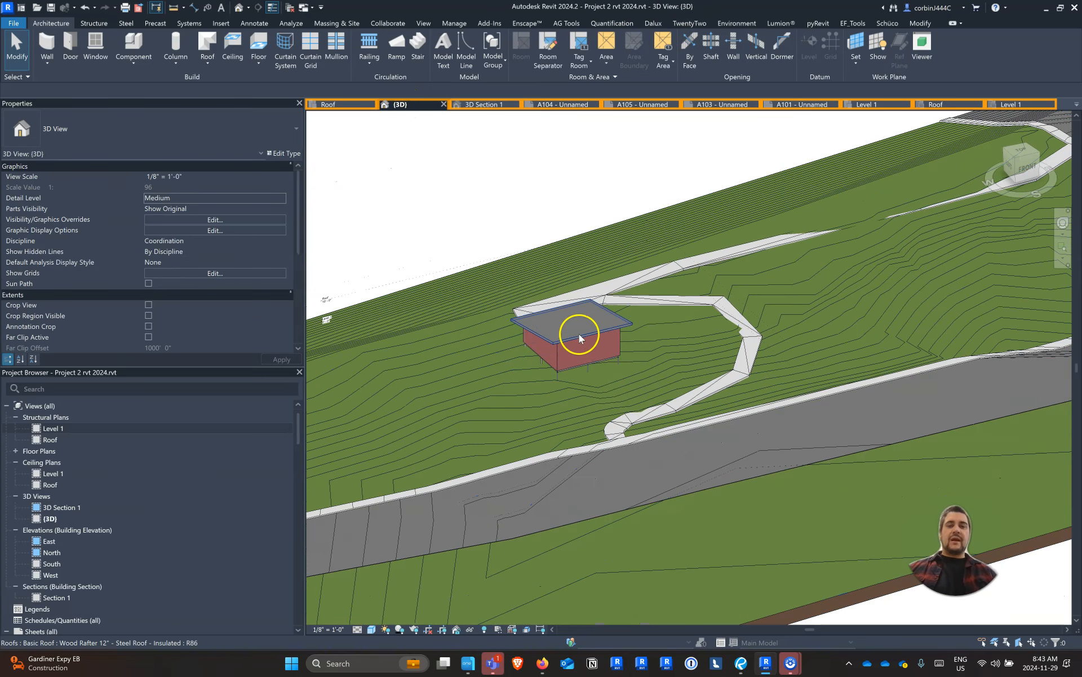
scroll(578, 333, "up", 5)
left_click(577, 333)
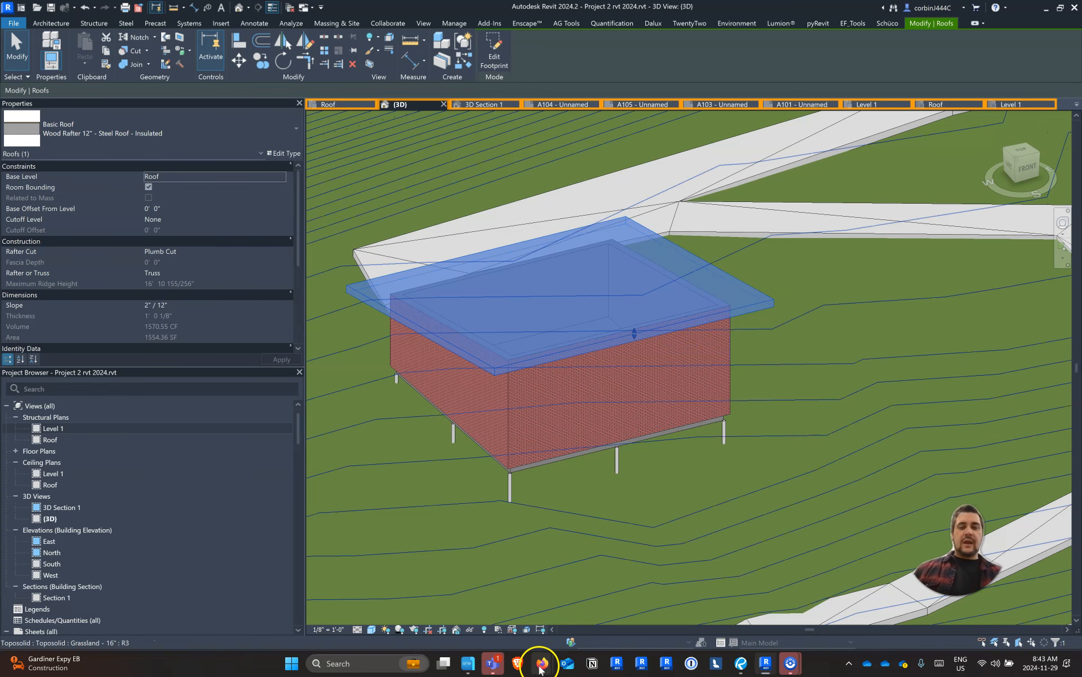
Switch to Firefox, open bimobjects.com in a new tab and search the site for solar panels
mouse_move(542, 661)
left_click(516, 619)
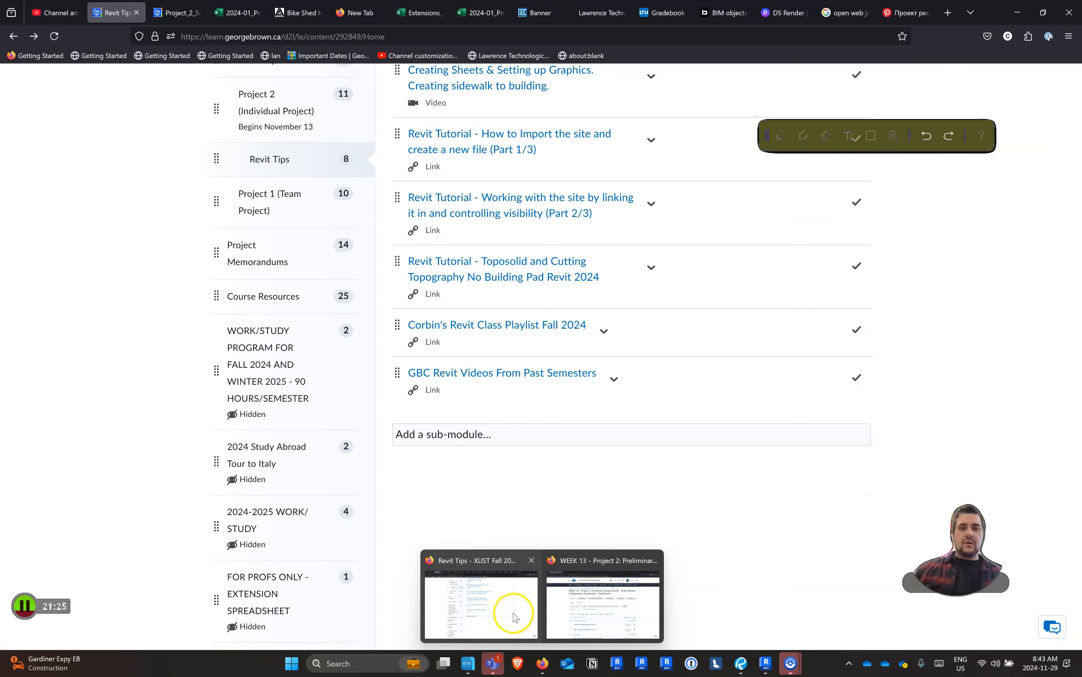
left_click(944, 15)
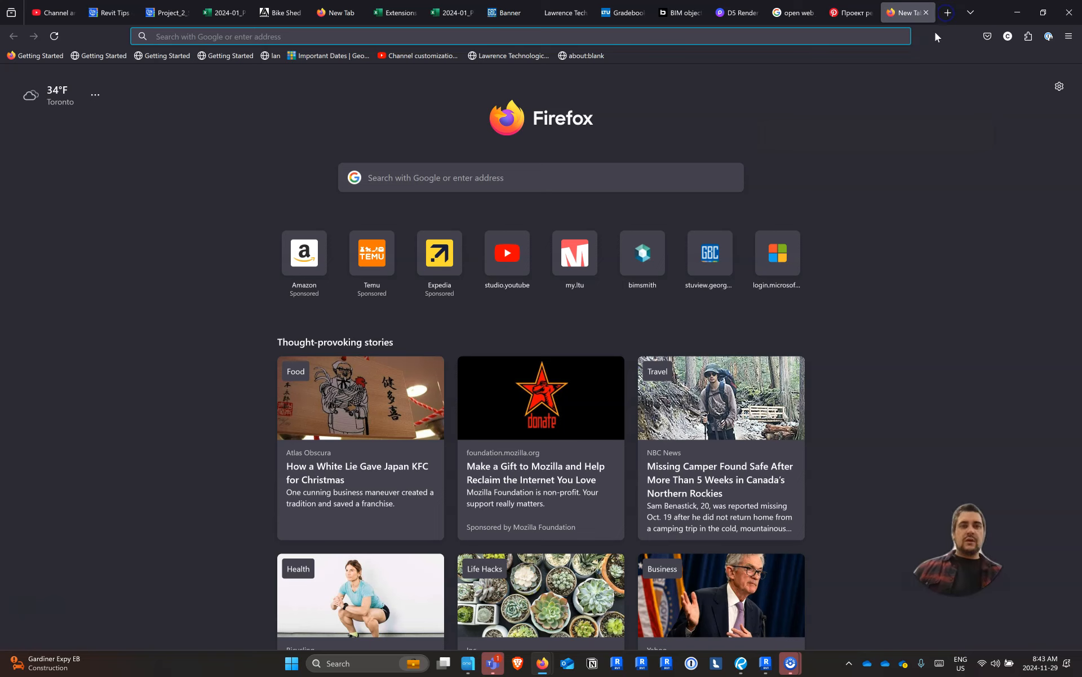
type("bimobjects.com")
key("Return")
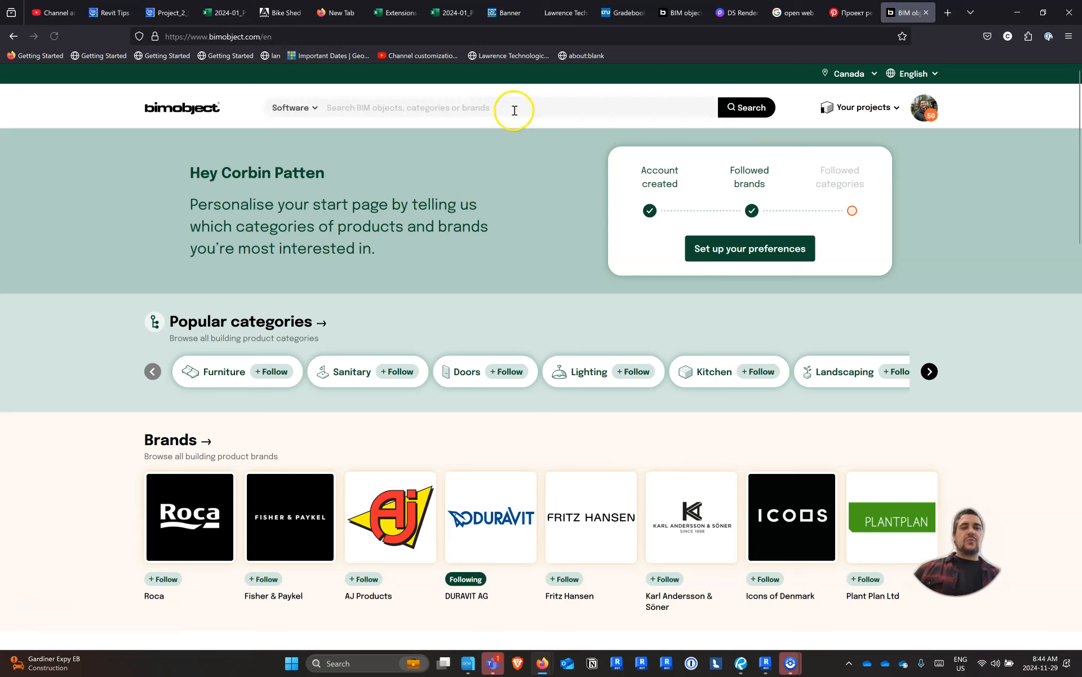
left_click(514, 110)
type("solar pane")
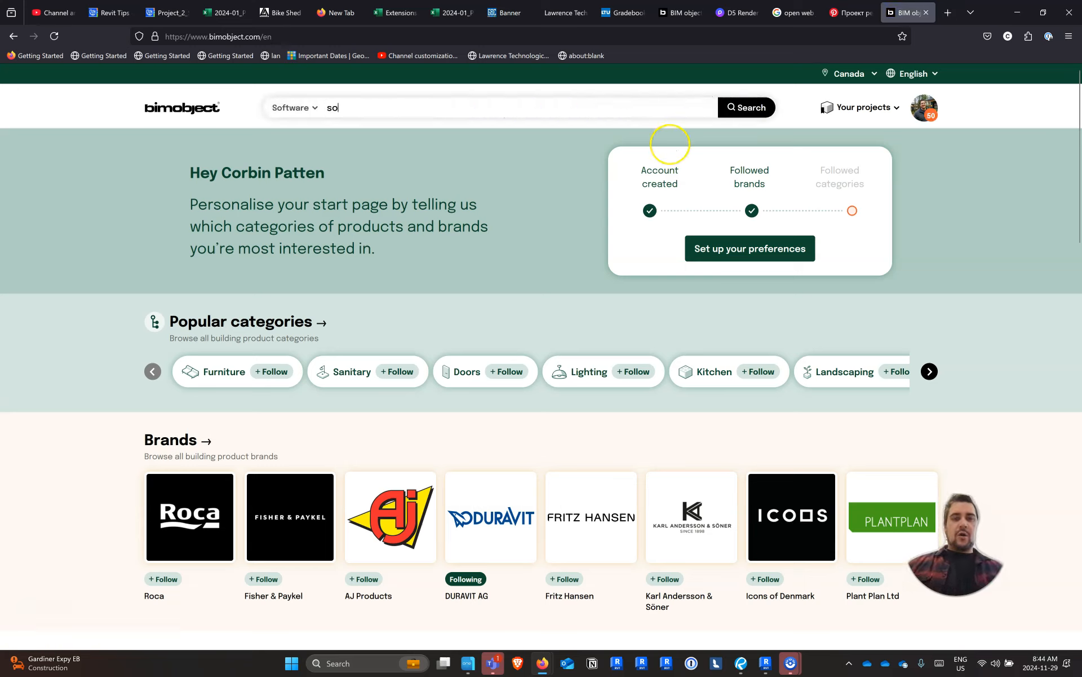
type("ls")
key("Return")
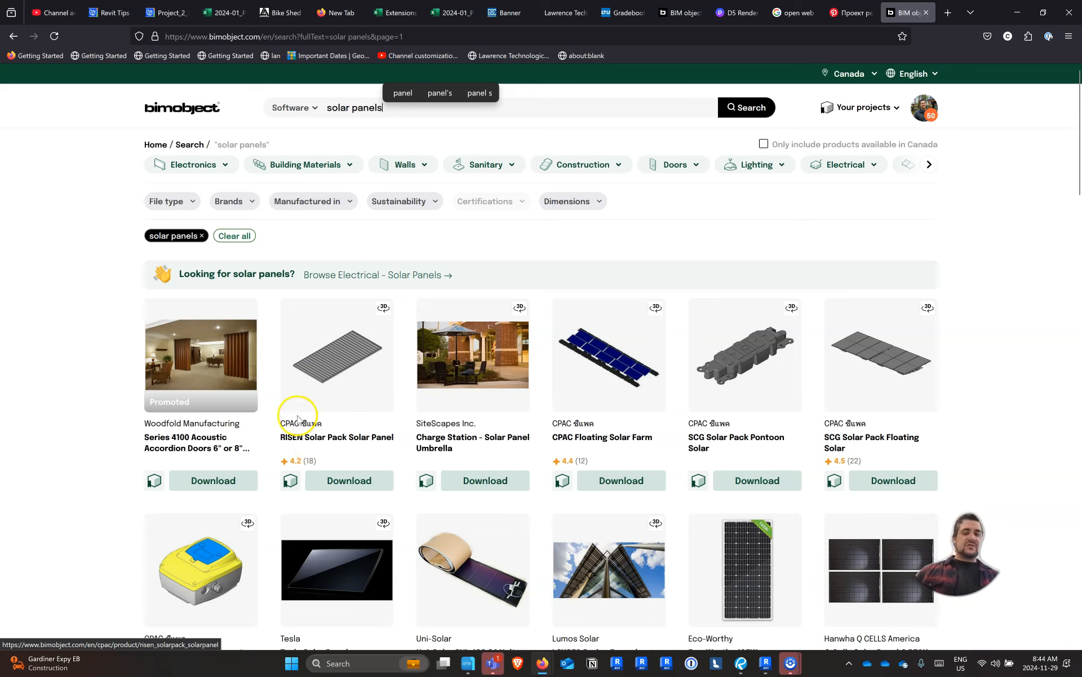
Switch back to Revit and, in a front view, copy the selected roof 1' 6" straight up
left_click(766, 661)
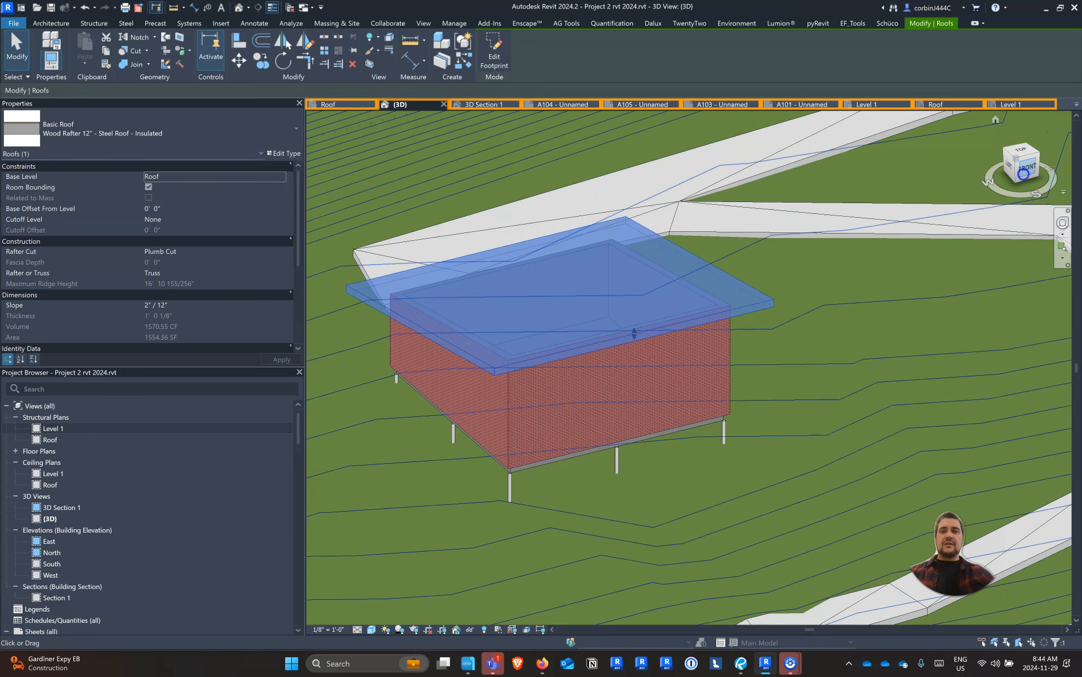
left_click(1018, 176)
scroll(477, 324, "up", 3)
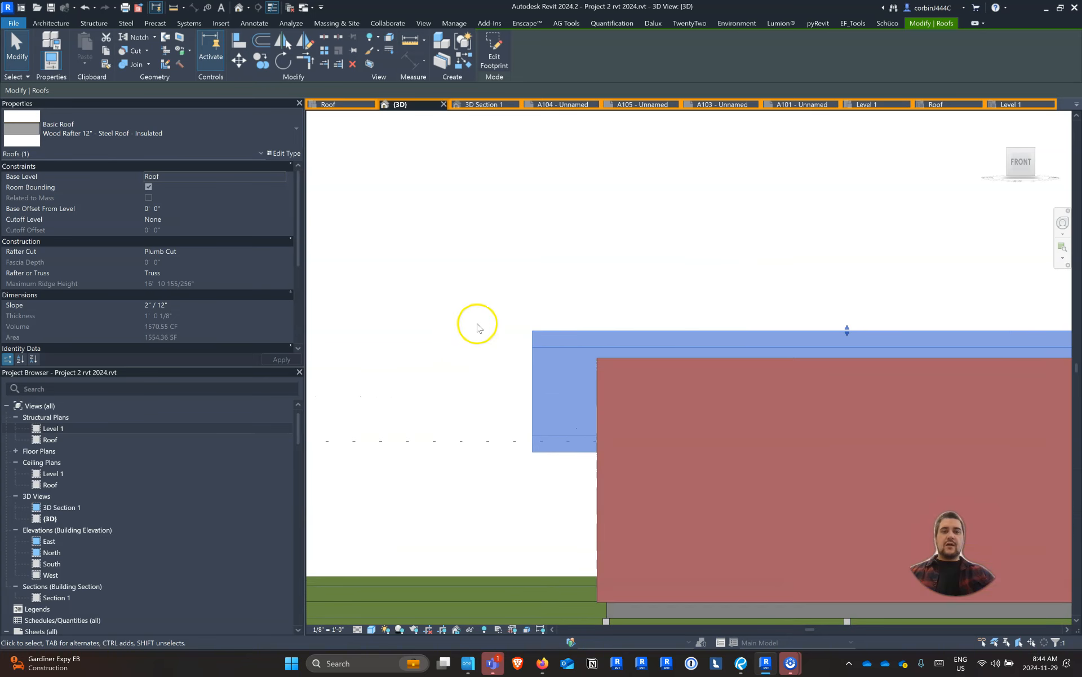
left_click(260, 60)
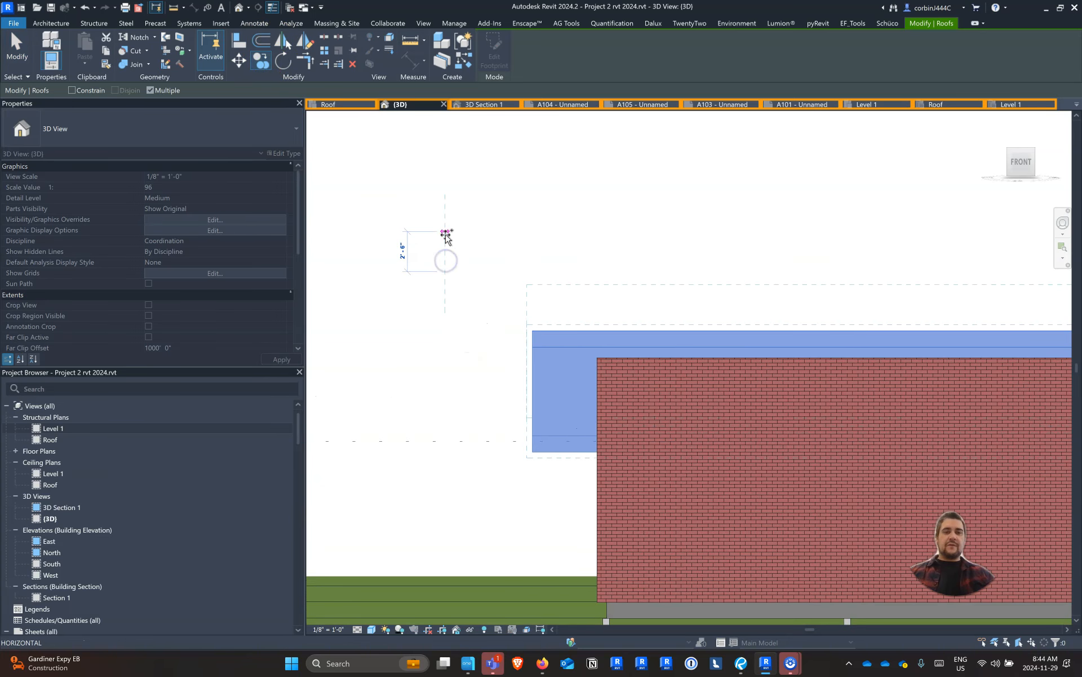
left_click(446, 248)
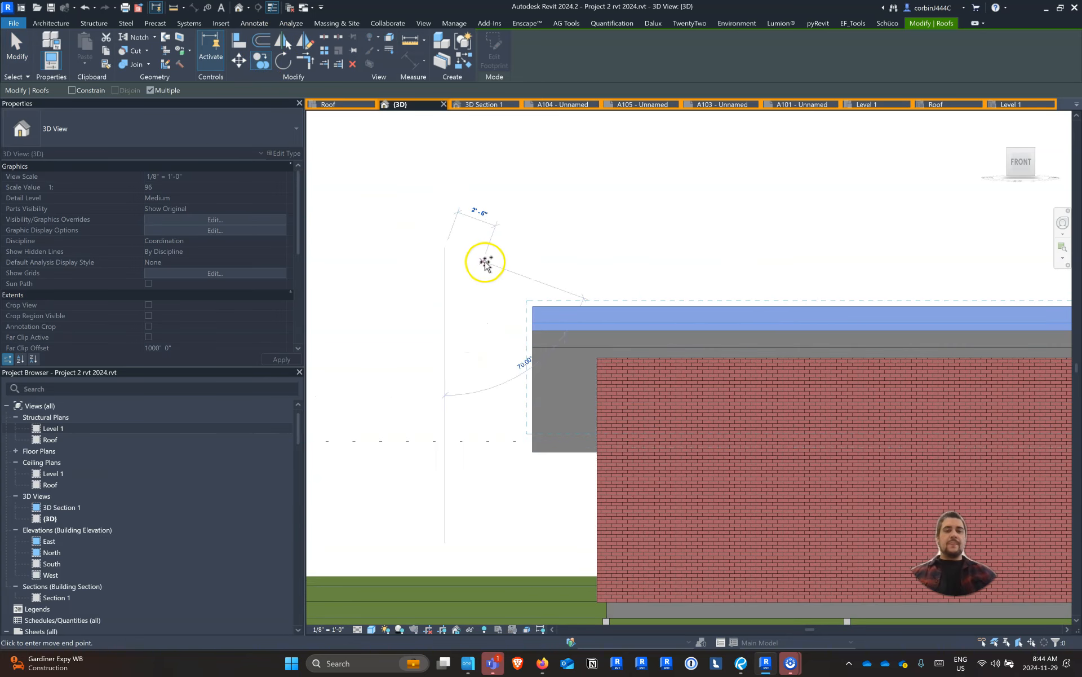
key("Escape")
key("Escape")
Open the copied upper roof's footprint for editing and view it from the top
scroll(570, 358, "down", 5)
middle_click_drag(468, 358, 702, 422, "shift")
middle_click_drag(547, 394, 681, 449, "shift")
double_click(751, 282)
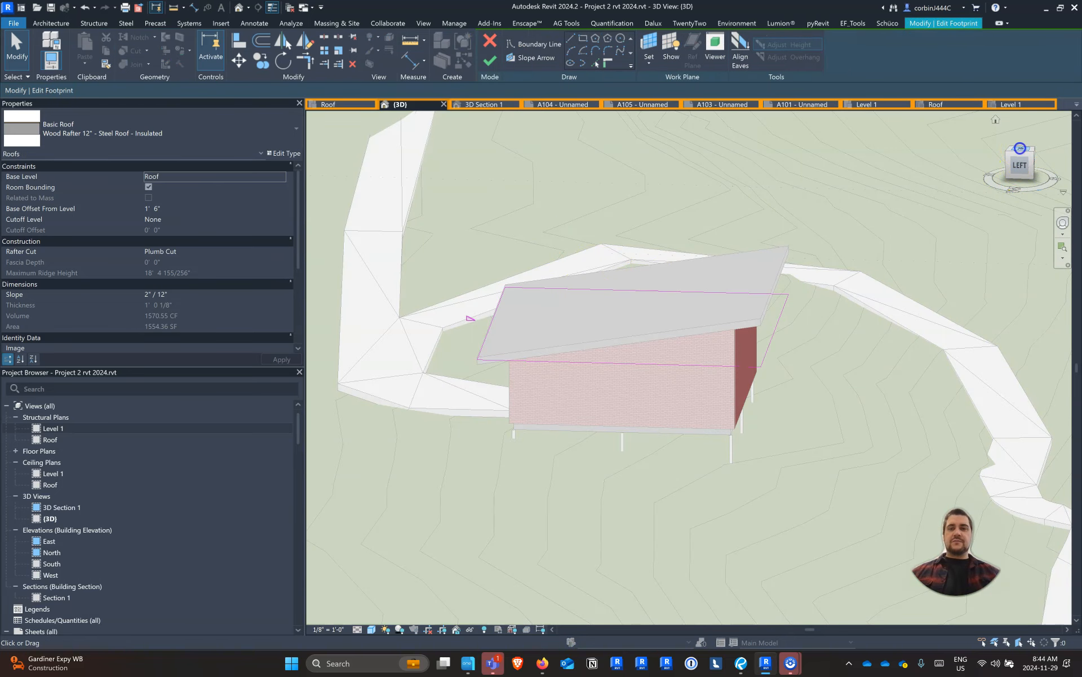
left_click(1020, 148)
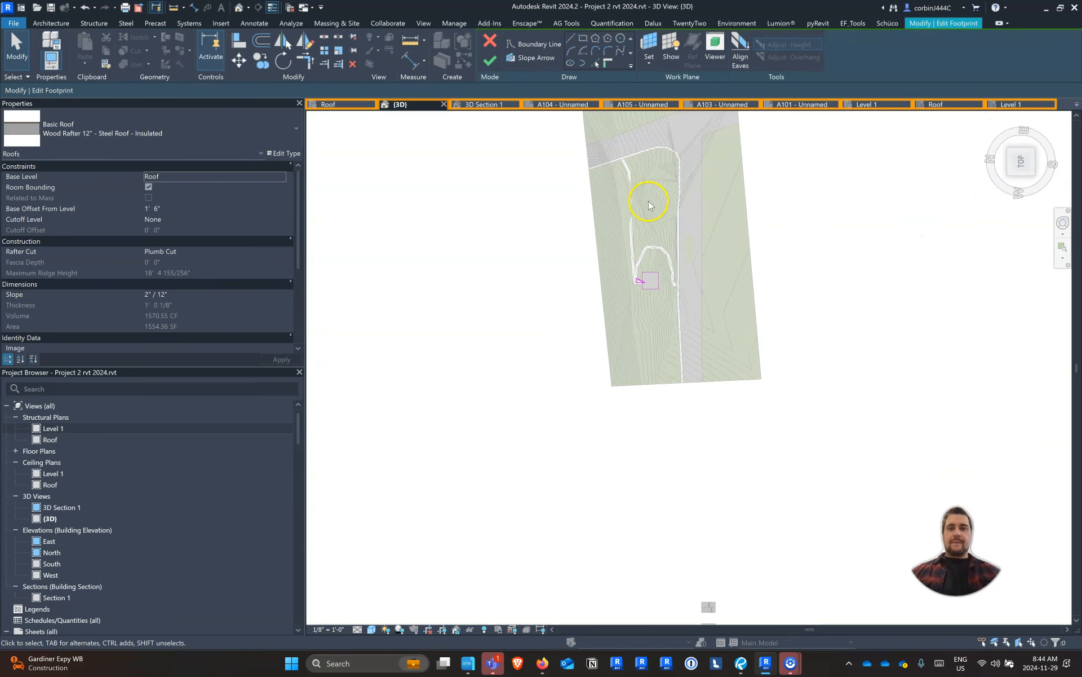
scroll(670, 330, "up", 6)
scroll(624, 317, "down", 1)
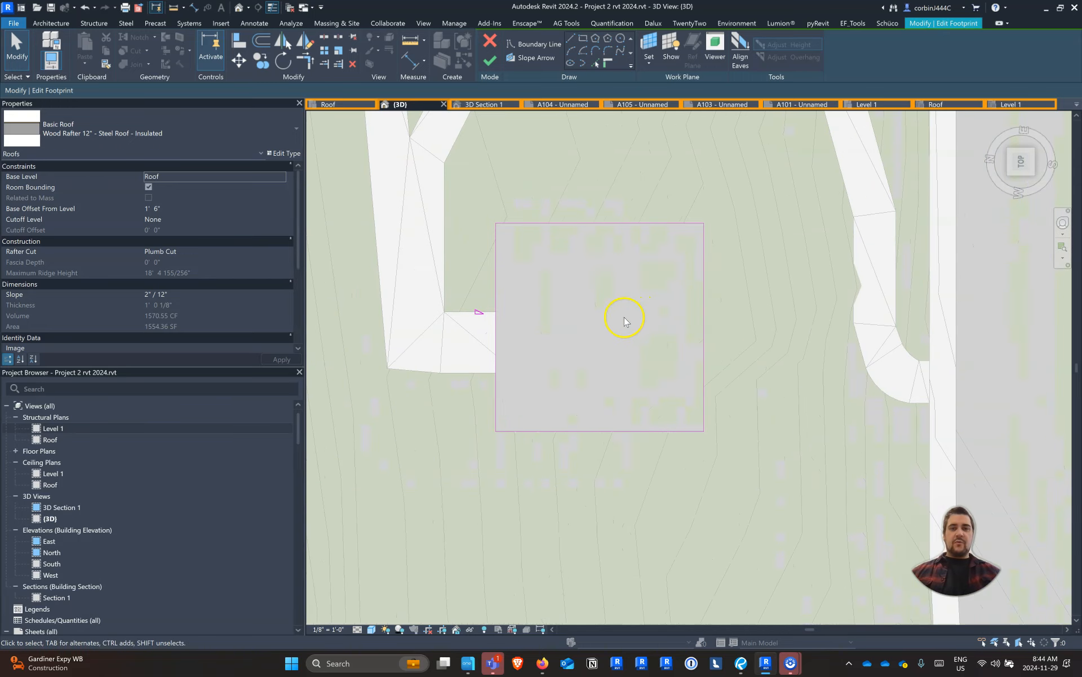
Add boundary lines offset 1' inside the low edge and the two adjoining side edges of the upper roof's footprint
left_click(596, 64)
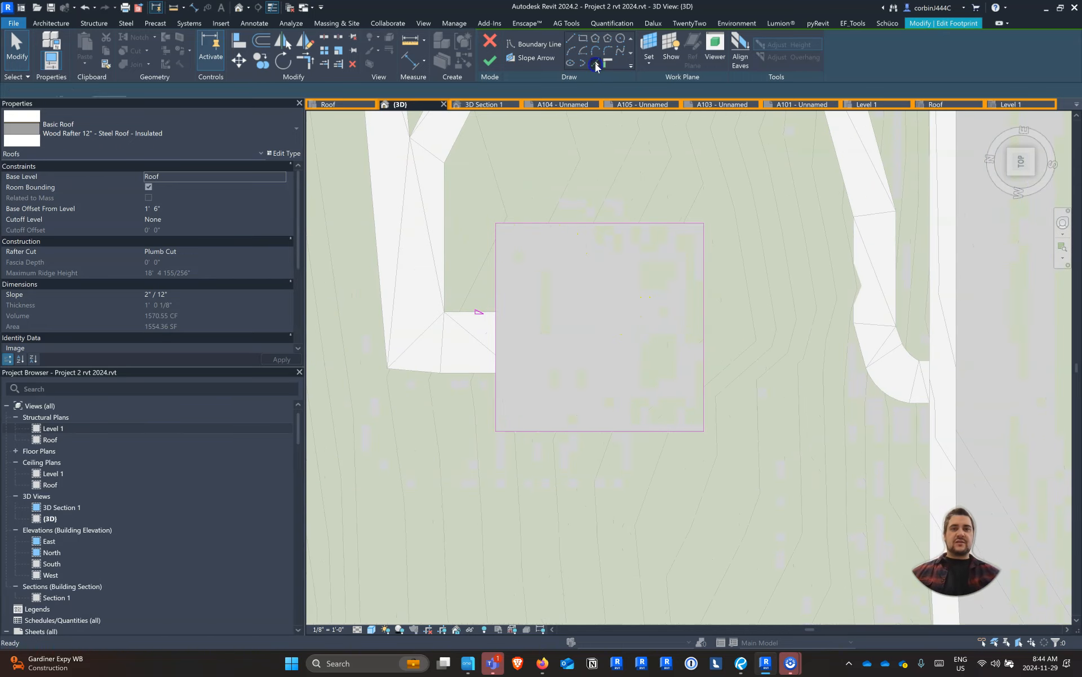
double_click(116, 89)
type("1' 0\"")
left_click(511, 227)
left_click(497, 261)
left_click(567, 431)
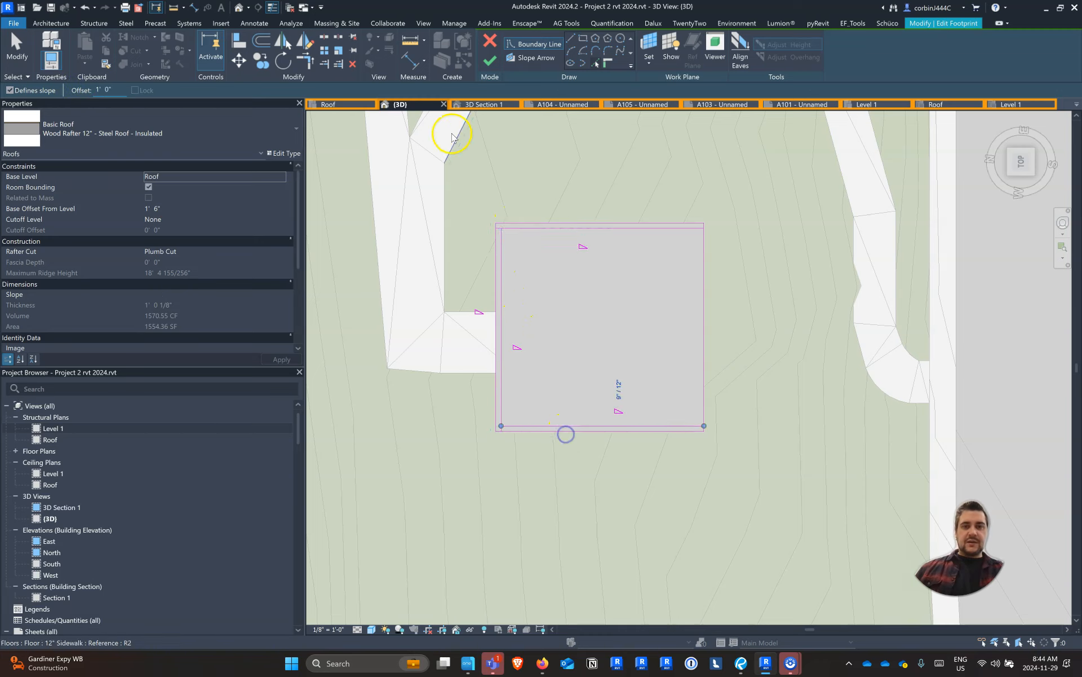
Draw a boundary line between the two offset side lines, parallel to the low edge, to outline a narrow strip
left_click(571, 38)
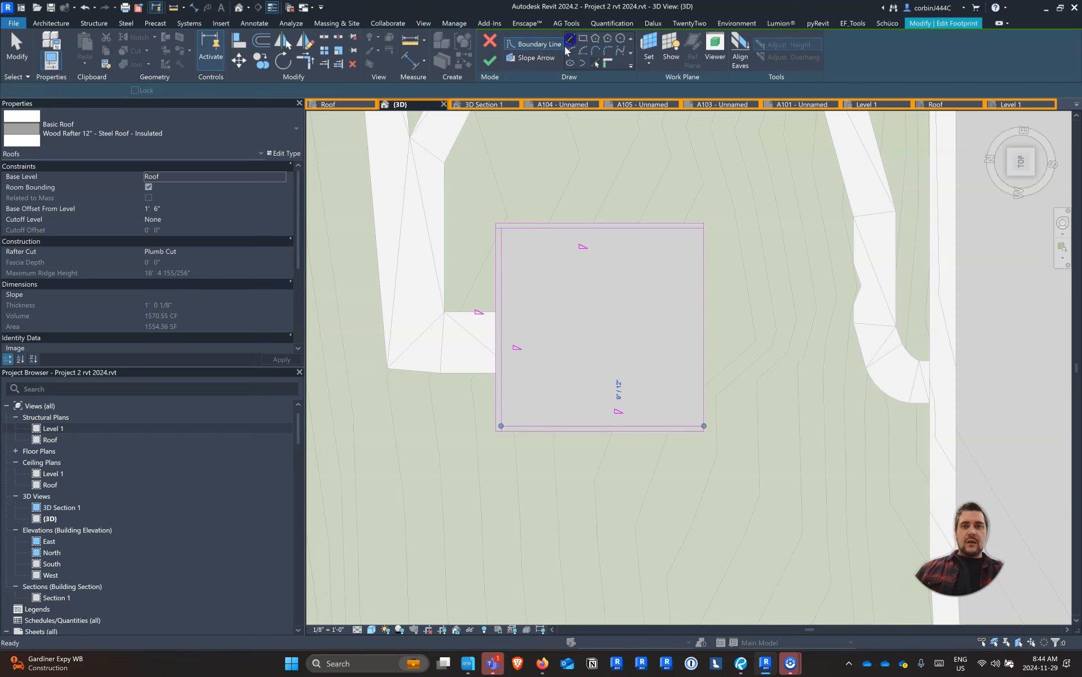
left_click(528, 229)
left_click(530, 427)
key("Escape")
key("Escape")
Trim the inner boundary lines to corners so they form a closed narrow rectangle along the low edge
left_click(305, 61)
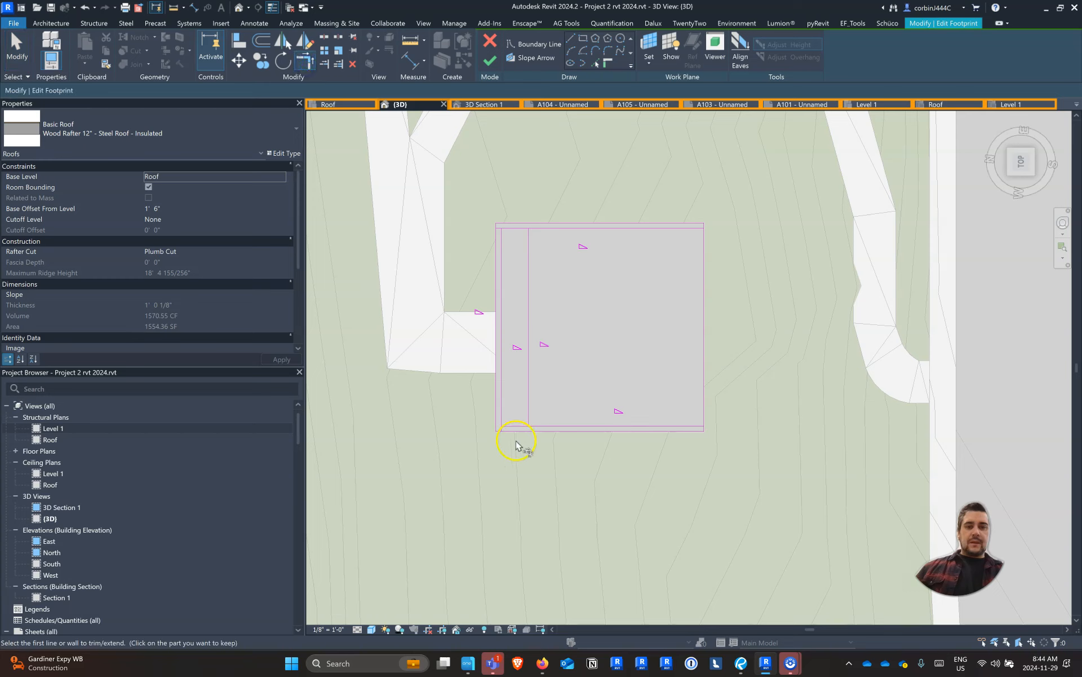
left_click(503, 411)
left_click(505, 228)
left_click(509, 228)
left_click(531, 256)
key("Escape")
Delete the original outer boundary chain from the upper roof's footprint
key("Tab")
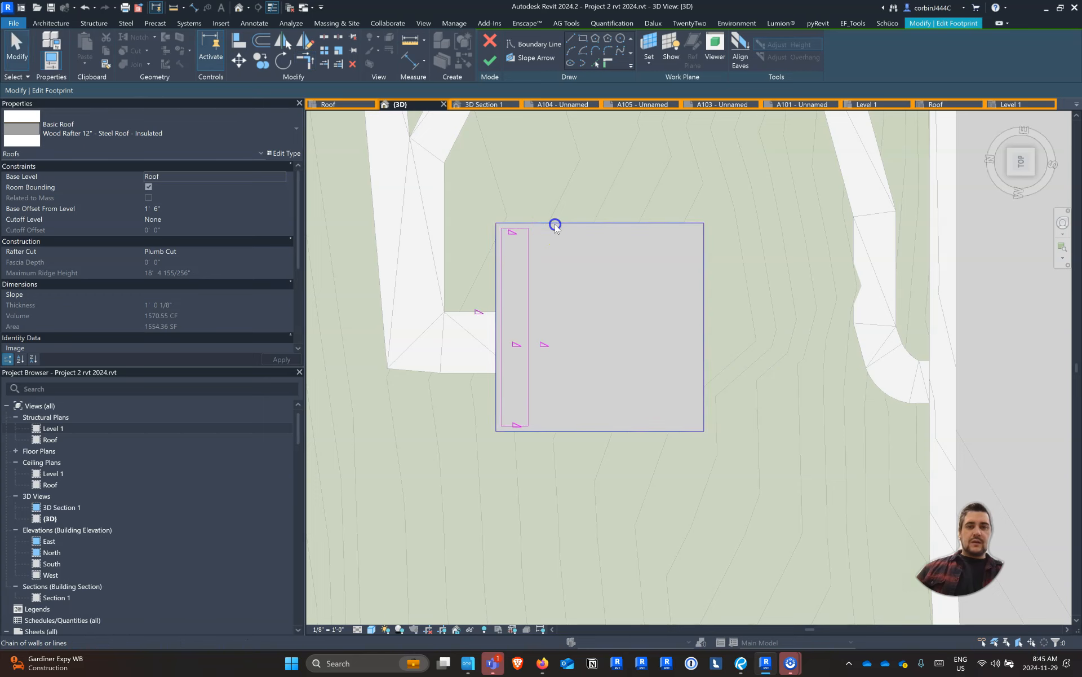
left_click(556, 224)
key("Delete")
Make only the narrow rectangle's edge nearest the sidewalk slope-defining, set its slope to 2" / 12", and finish the footprint
left_click_drag(584, 474, 507, 189)
left_click(174, 90)
key("Escape")
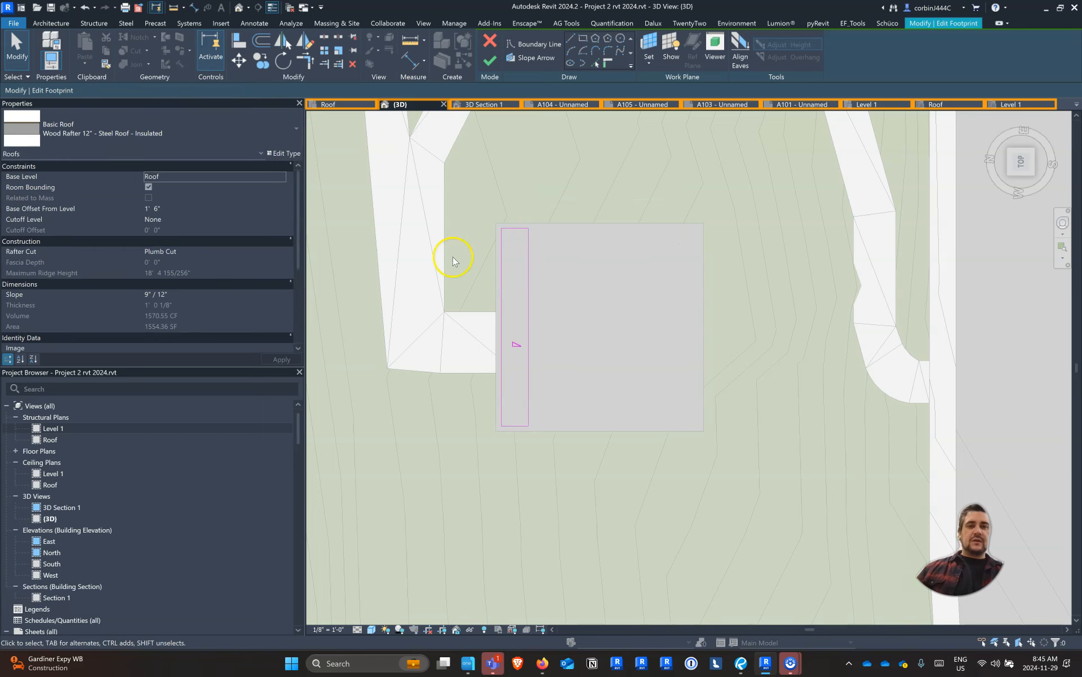
left_click(499, 306)
key("Return")
left_click(490, 60)
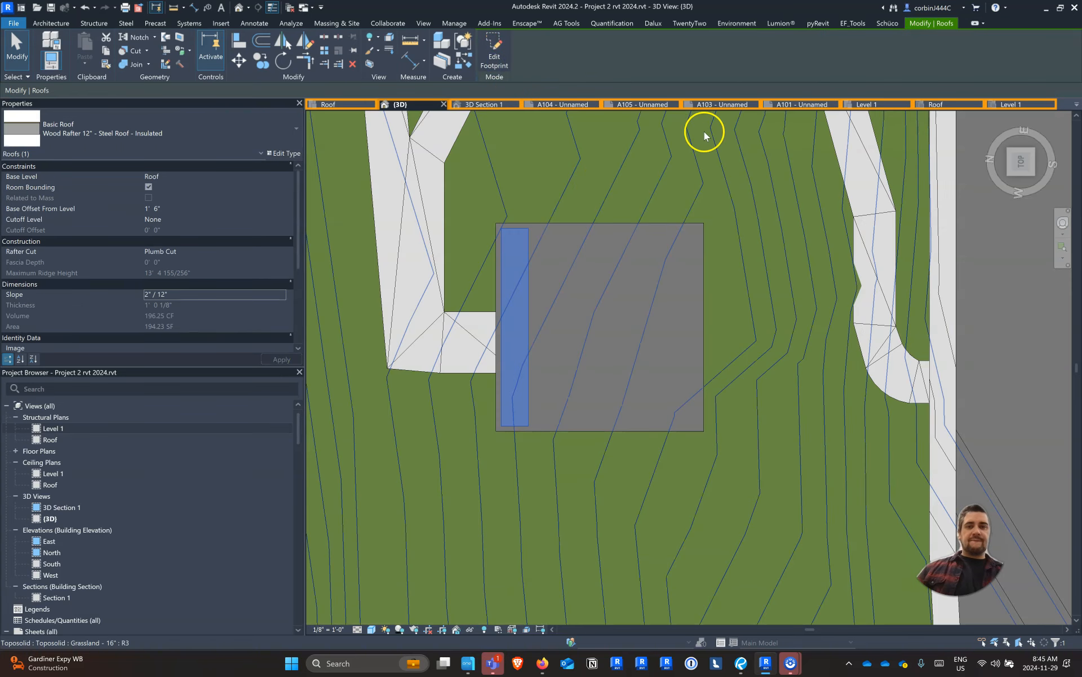
In the 3D Section 1 view, change the raised strip roof's type to Wood Rafter 8" - Asphalt Shingle - Insulated
left_click(492, 104)
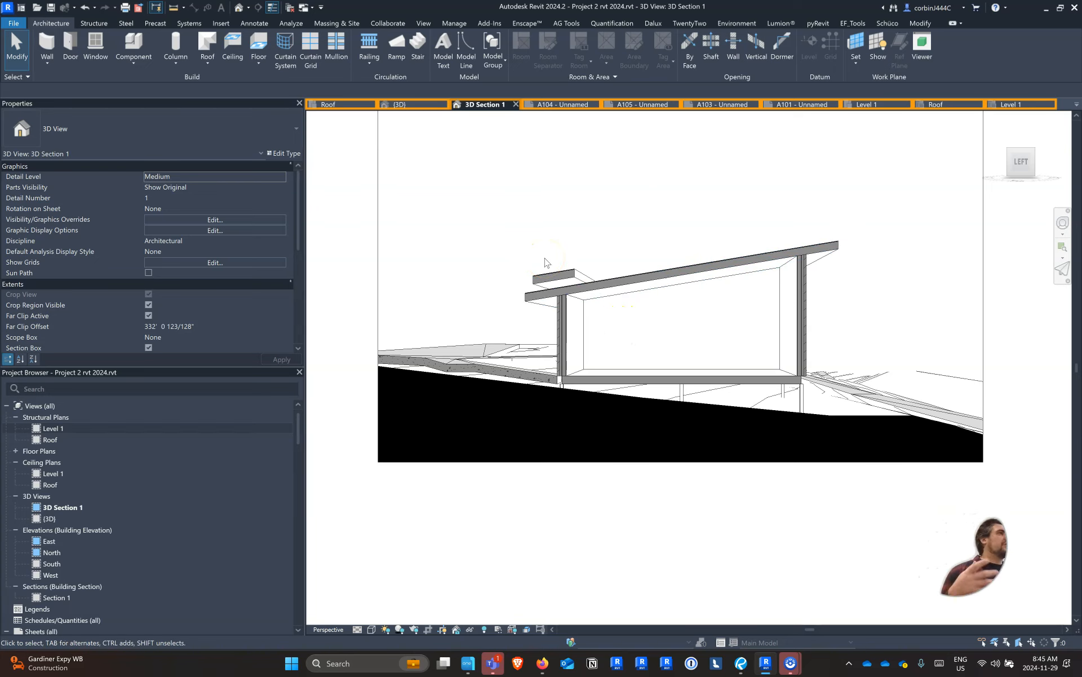
left_click(555, 275)
left_click(162, 133)
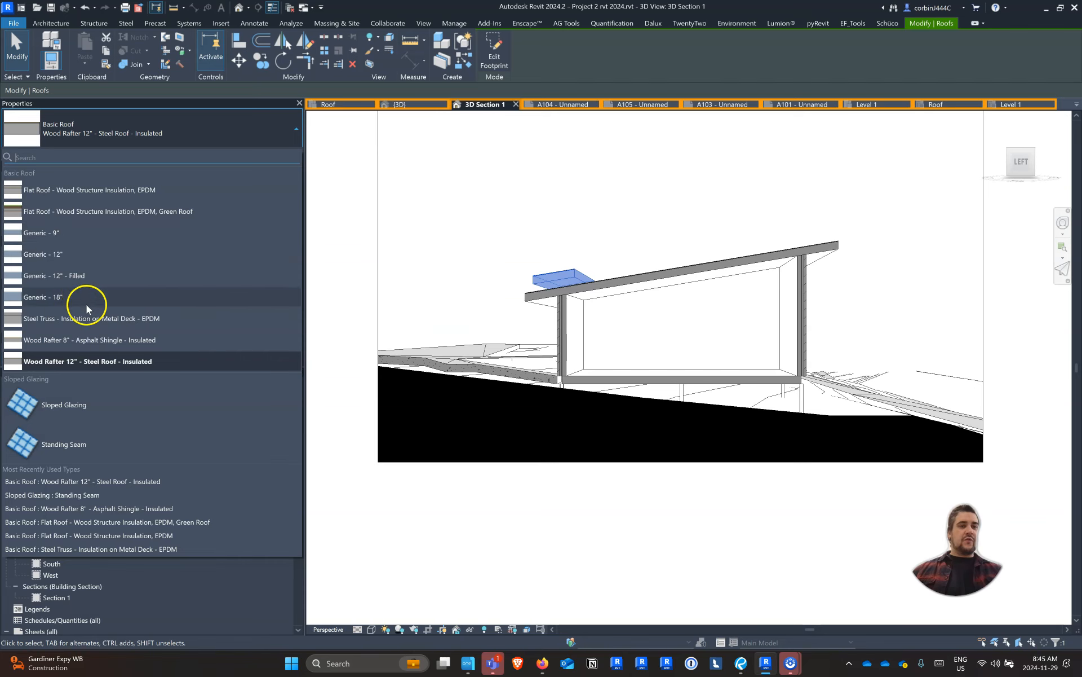
left_click(90, 339)
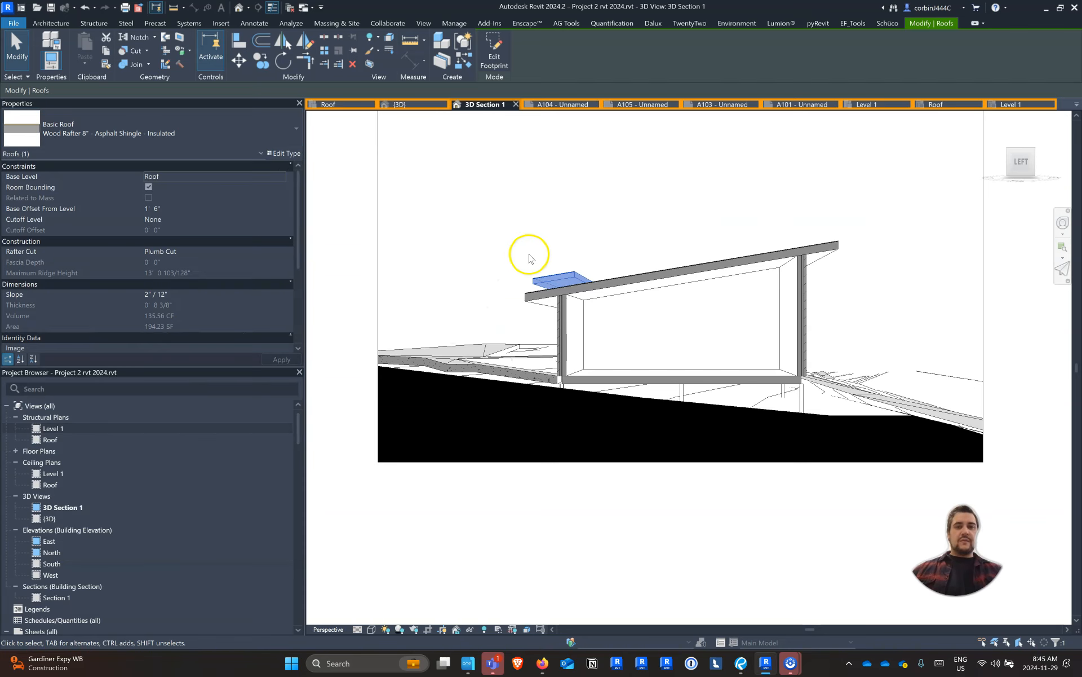
scroll(560, 248, "up", 4)
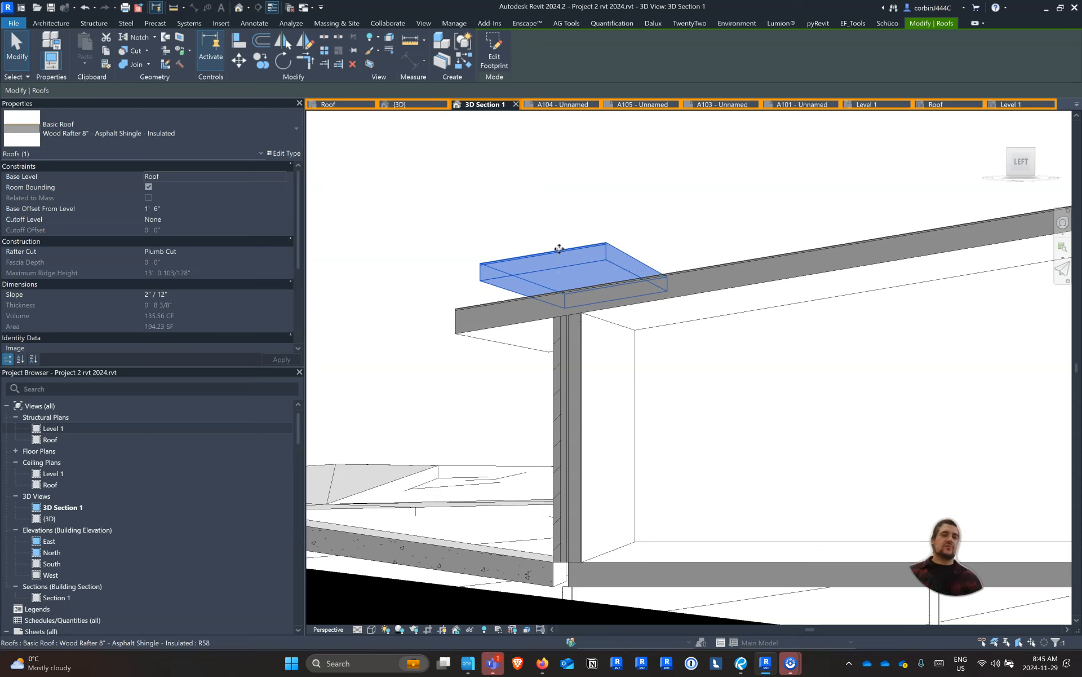
left_click(558, 225)
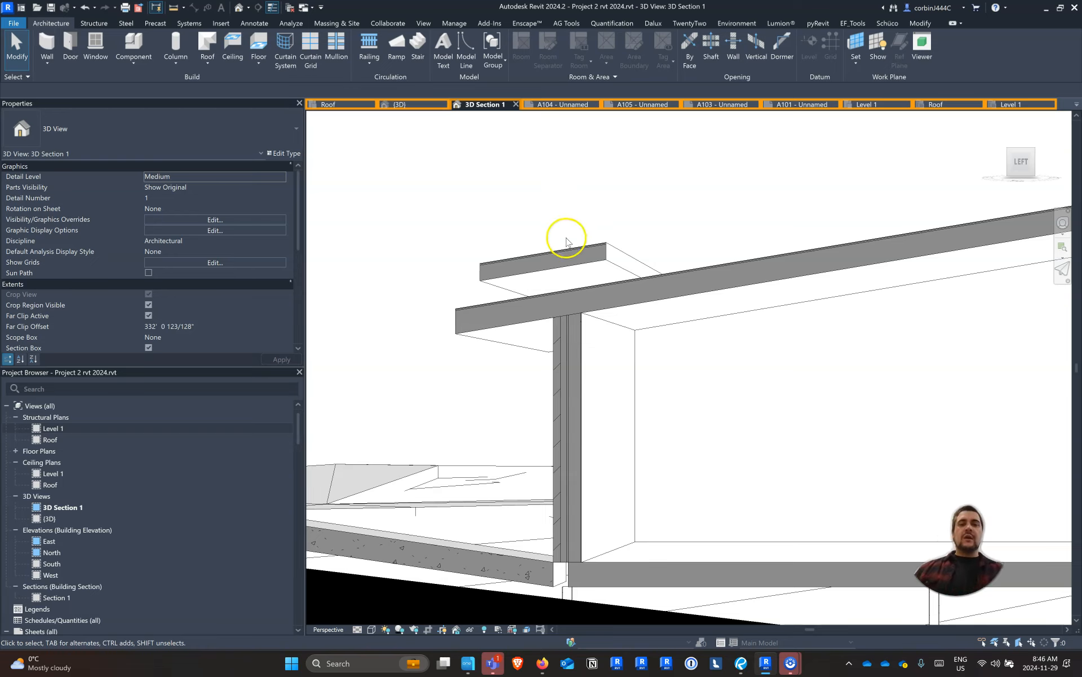
Try deleting the raised strip roof in the section view, and undo the deletion
left_click(566, 244)
scroll(570, 246, "down", 5)
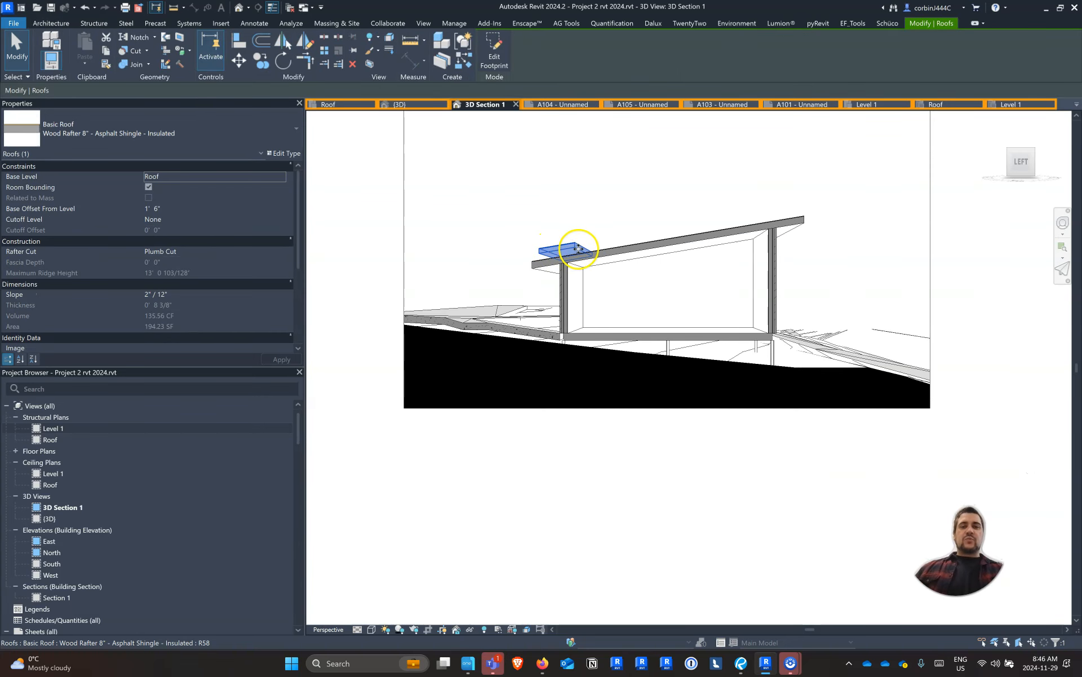
scroll(578, 248, "up", 2)
key("Delete")
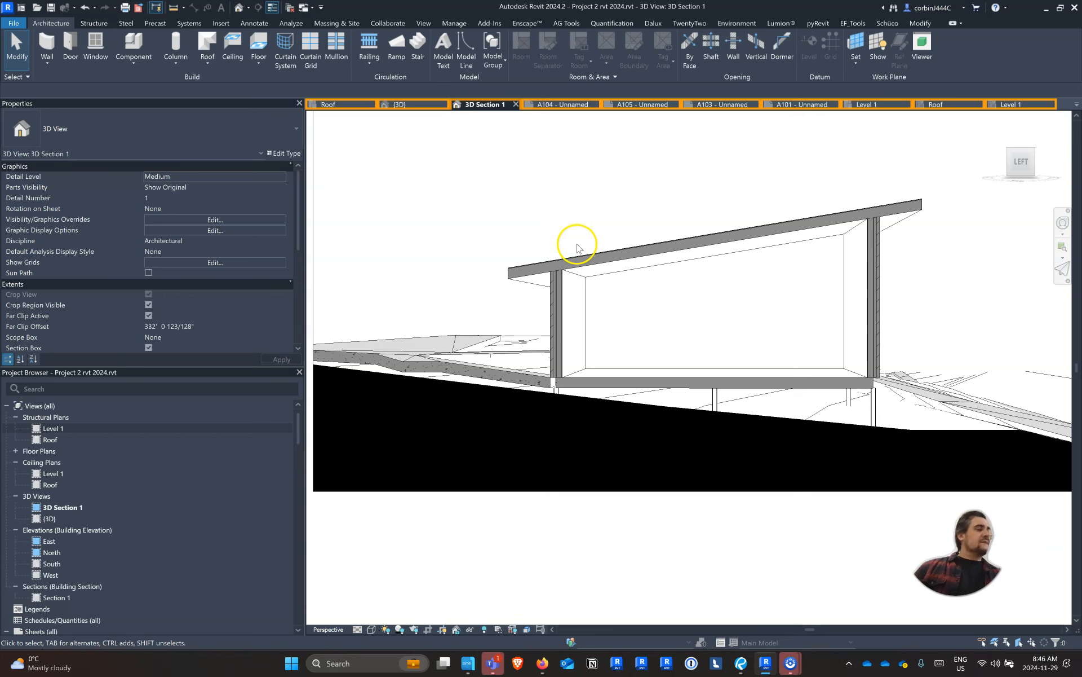
key("ctrl+z")
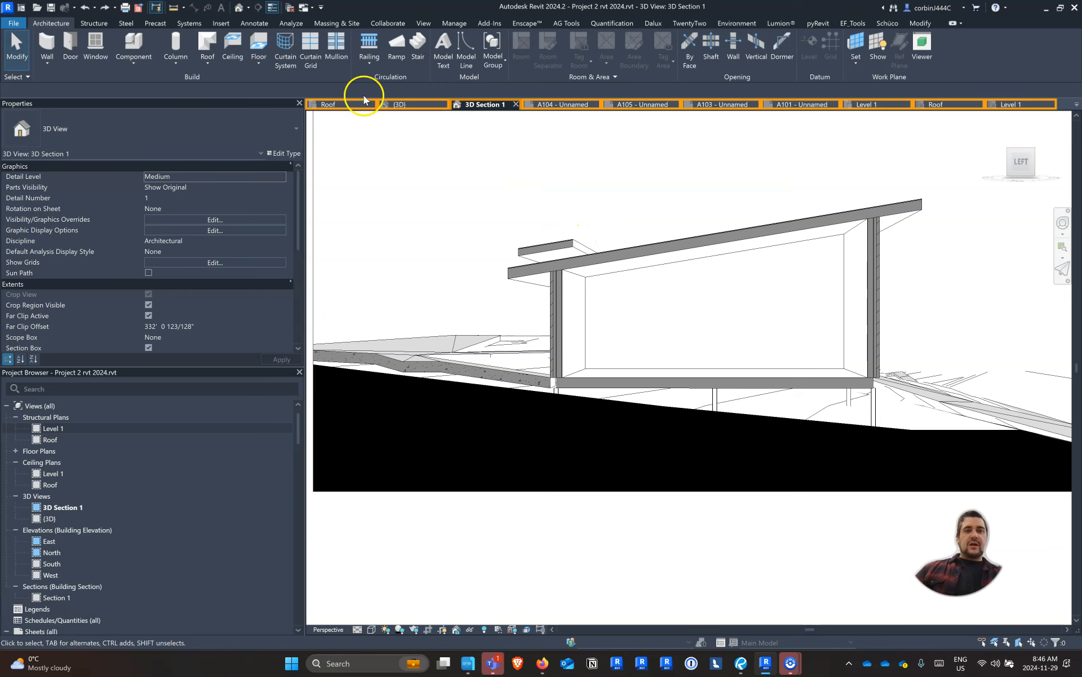
Delete the raised strip roof above the main roof's low end in the default 3D view
left_click(400, 106)
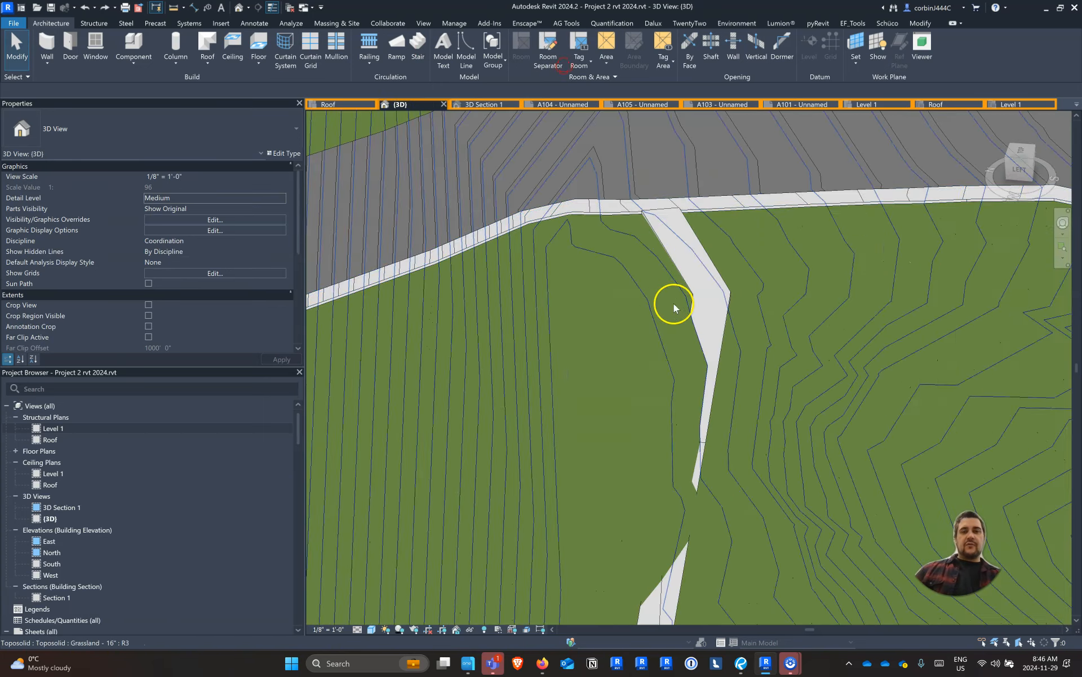
scroll(648, 282, "down", 5)
scroll(662, 429, "up", 7)
left_click(661, 389)
middle_click_drag(720, 448, 756, 335, "shift")
key("Escape")
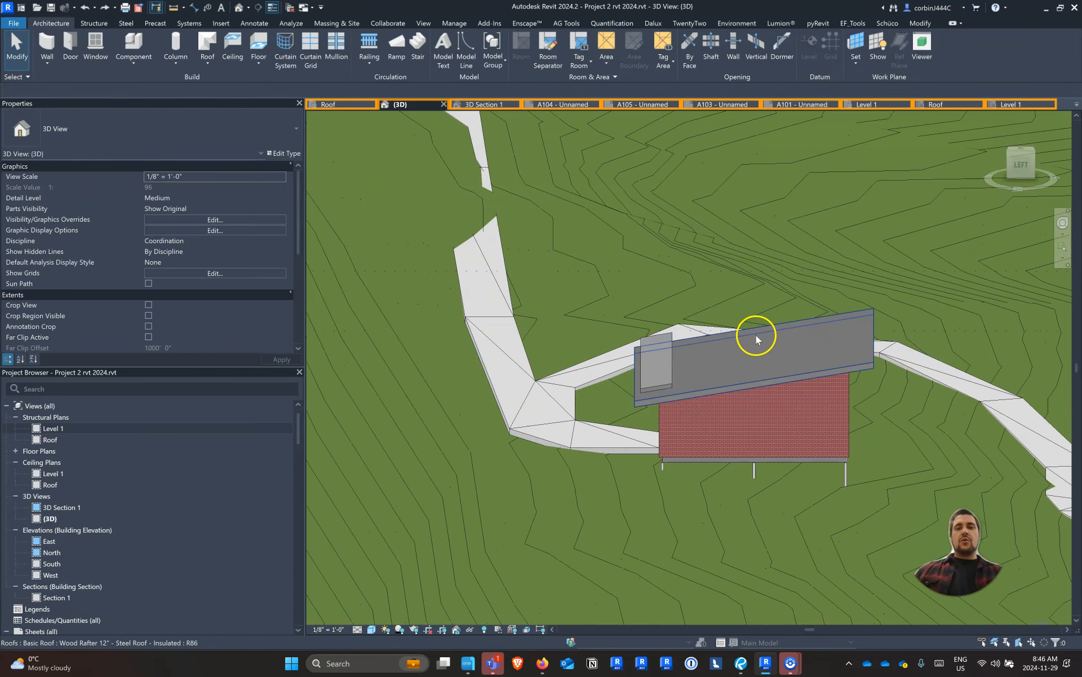
left_click(670, 371)
key("Delete")
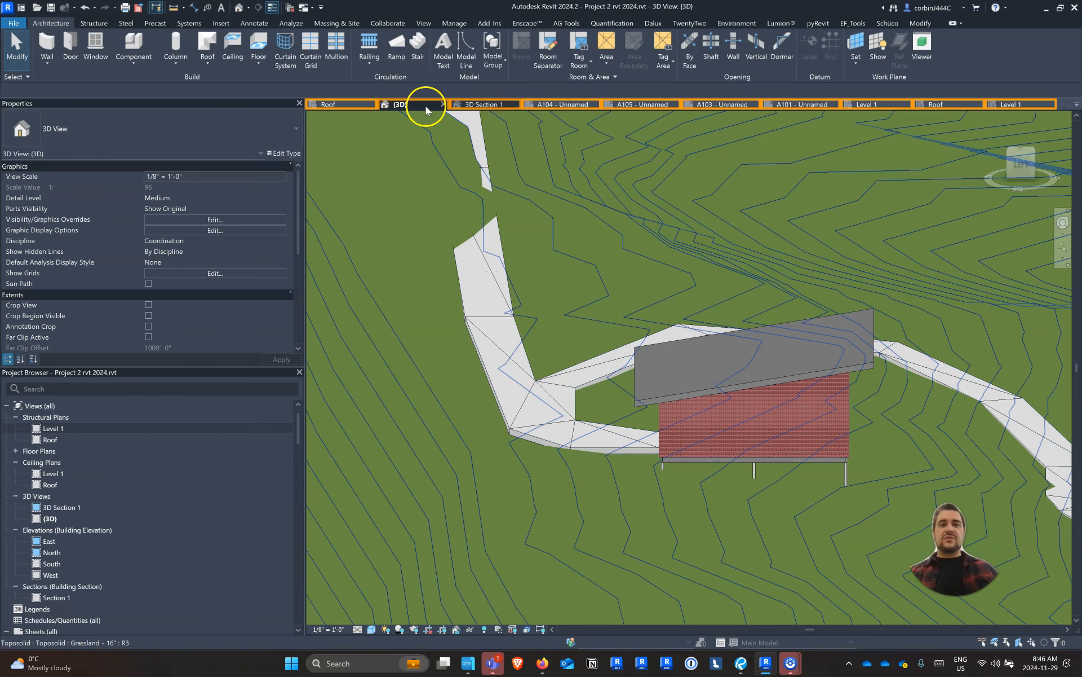
In the Roof structural plan, stretch the main roof's east footprint edge outward to a 13' 6" overhang and finish the footprint
left_click(959, 105)
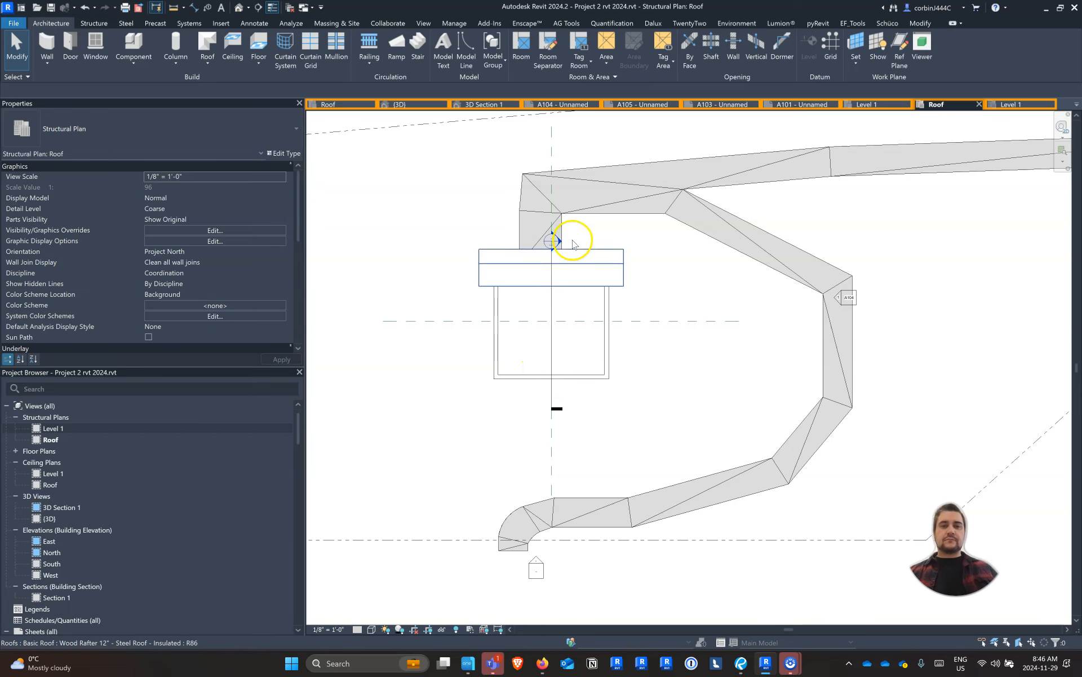
scroll(561, 235, "up", 2)
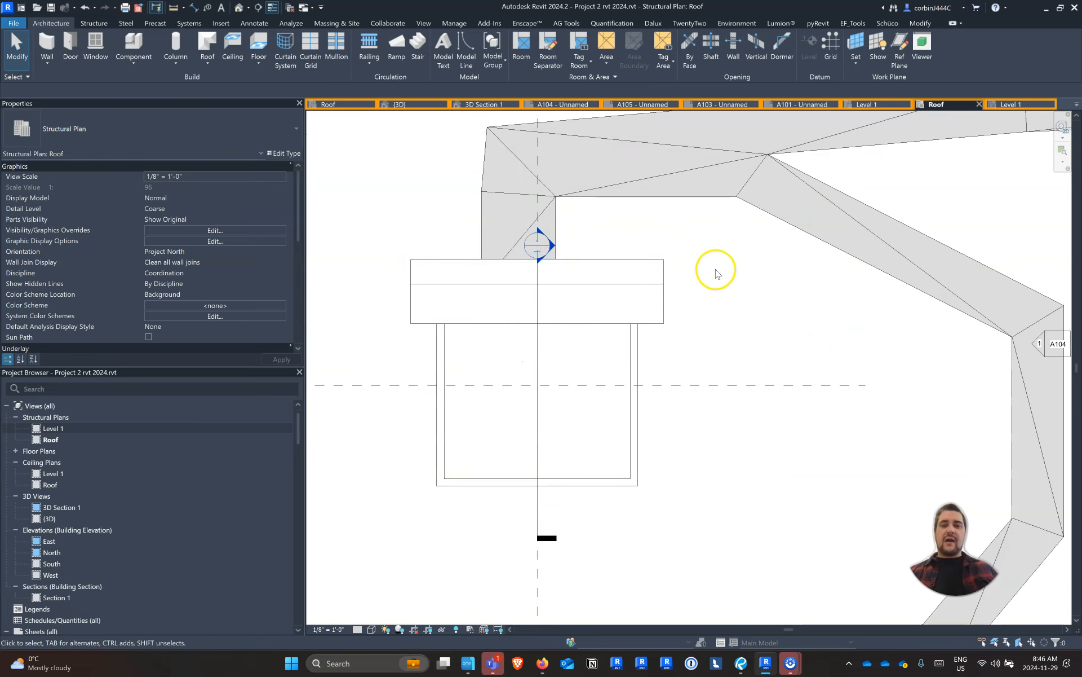
left_click(657, 295)
double_click(657, 296)
left_click_drag(663, 302, 725, 310)
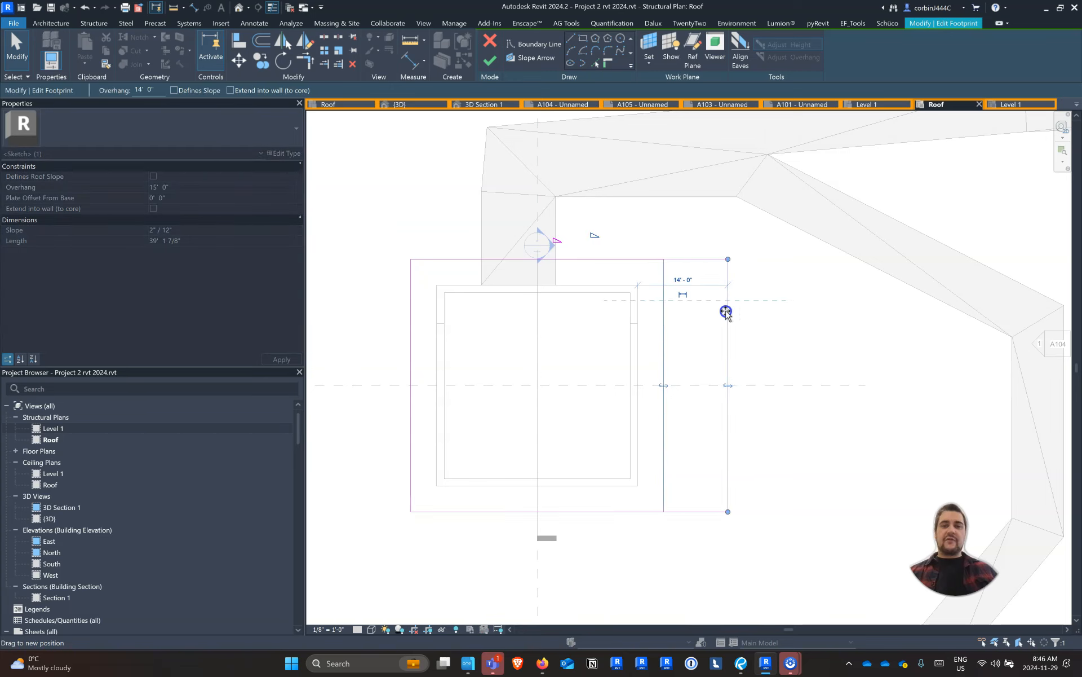
left_click(622, 219)
left_click(490, 59)
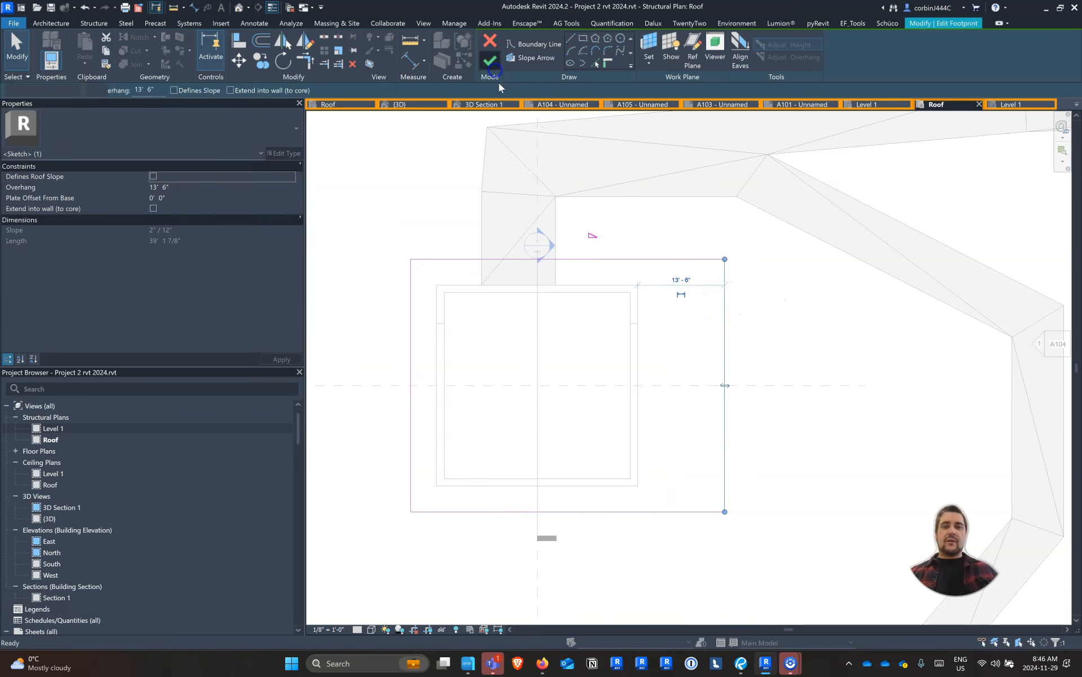
left_click(676, 376)
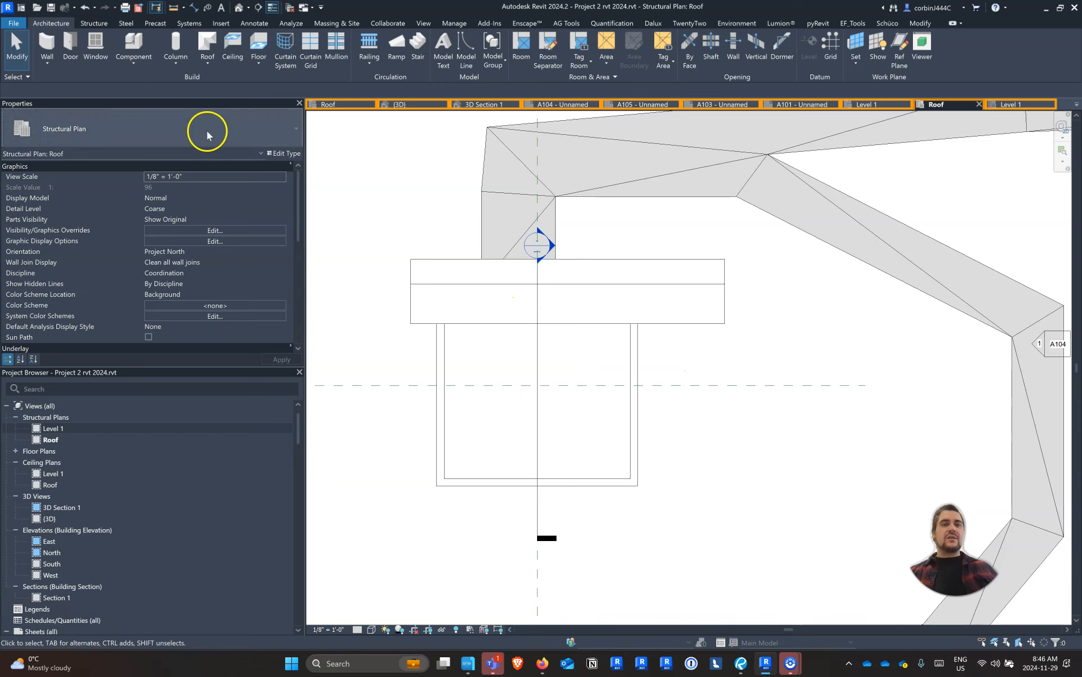
left_click(94, 24)
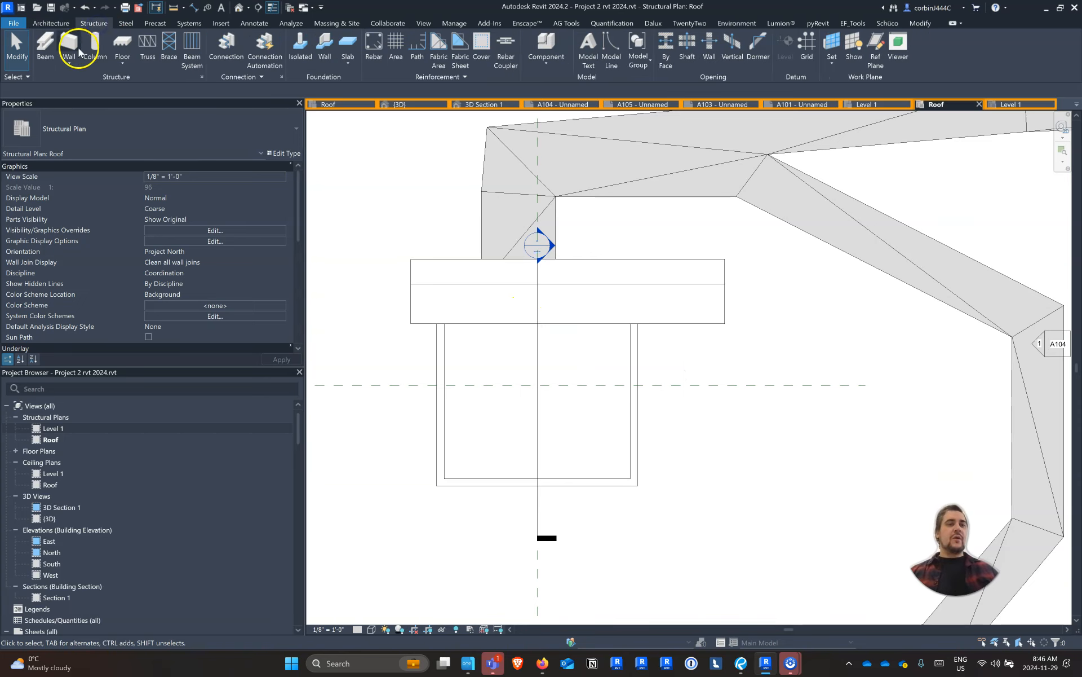
left_click(91, 136)
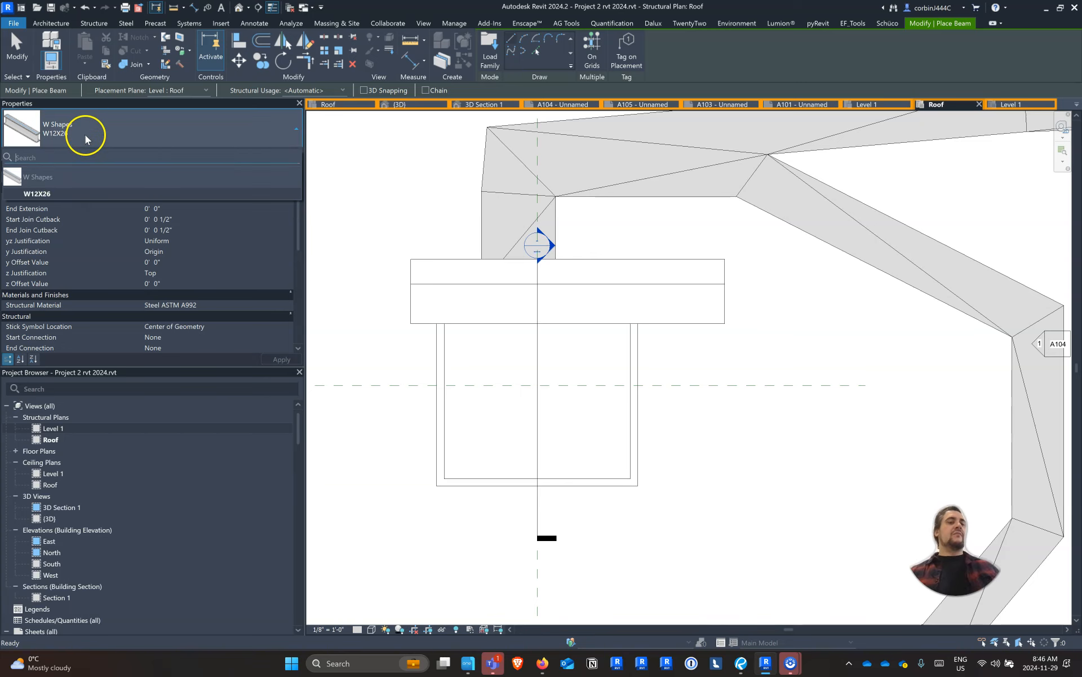
key("Escape")
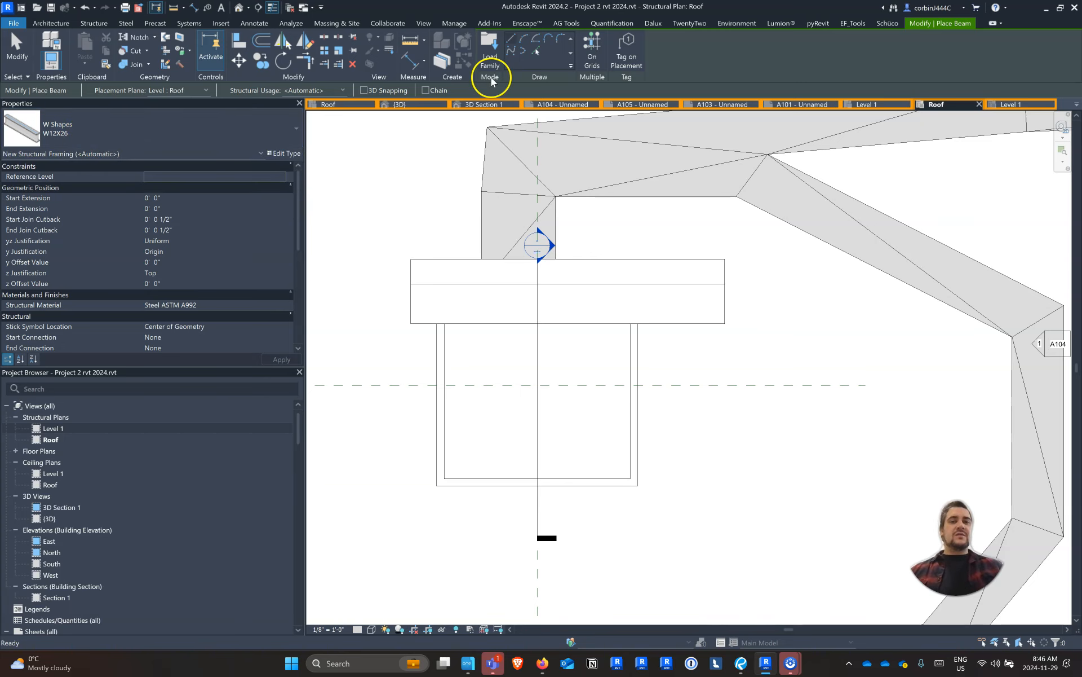
key("Escape")
key("Escape")
Find the Timber family under Structural Framing in the Autodesk family library and load it
left_click(221, 23)
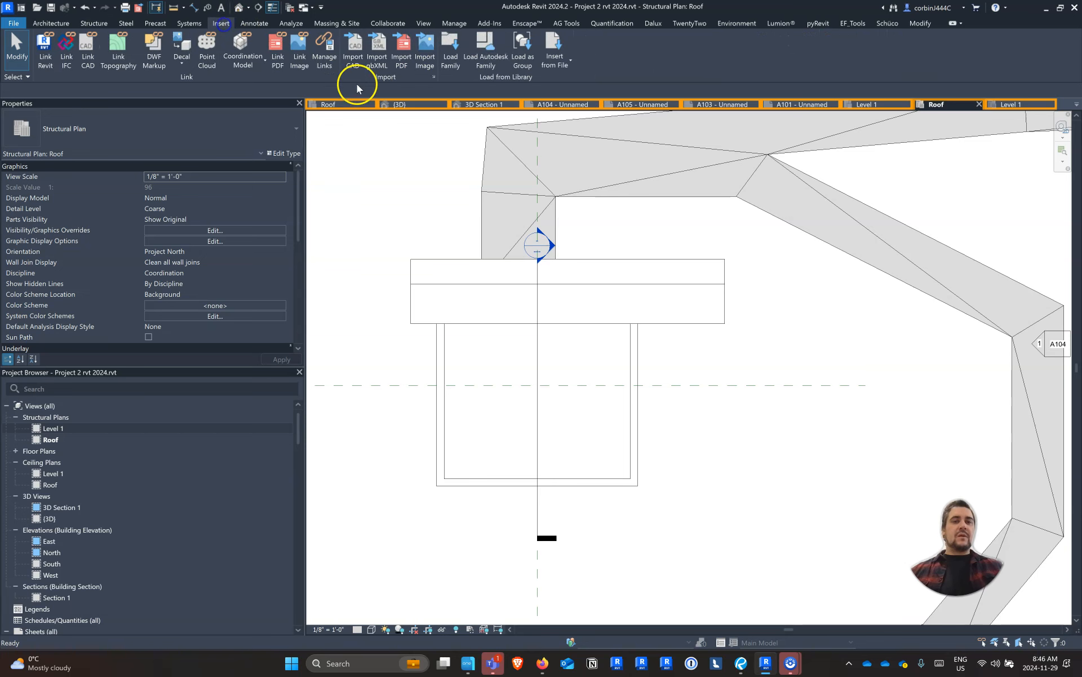
left_click(484, 68)
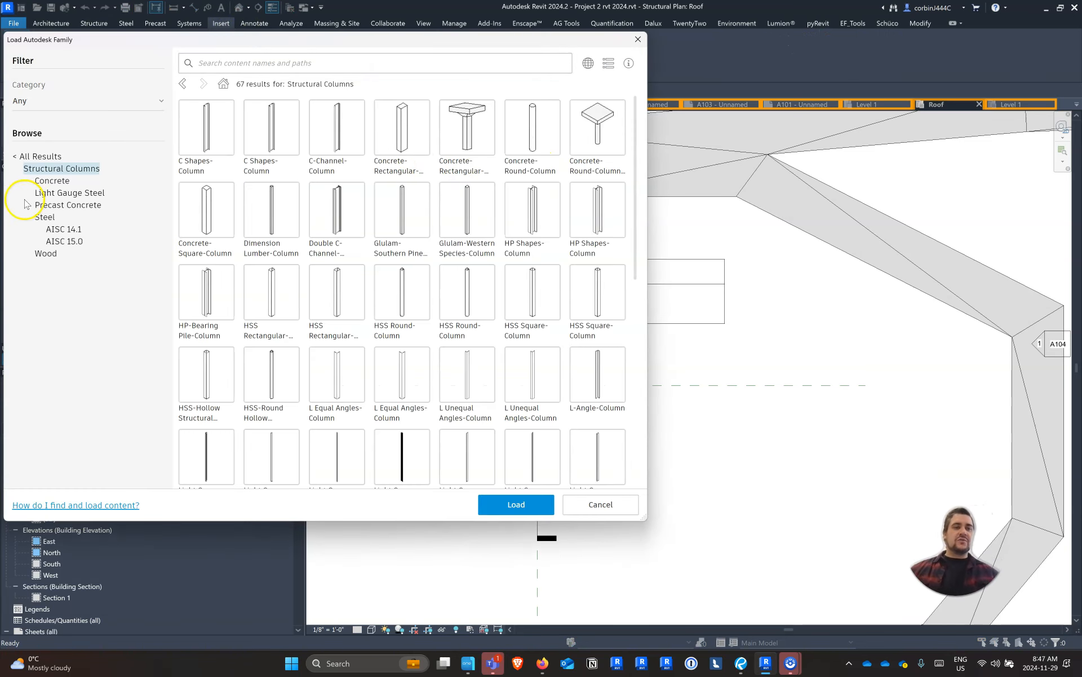
left_click(35, 158)
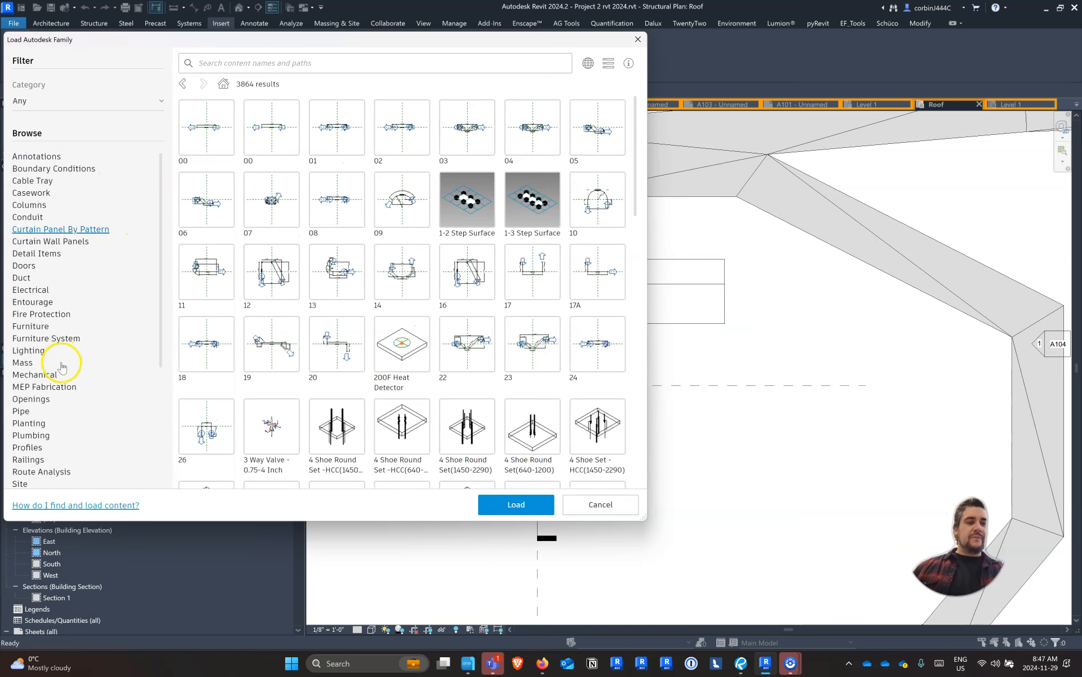
scroll(61, 361, "down", 5)
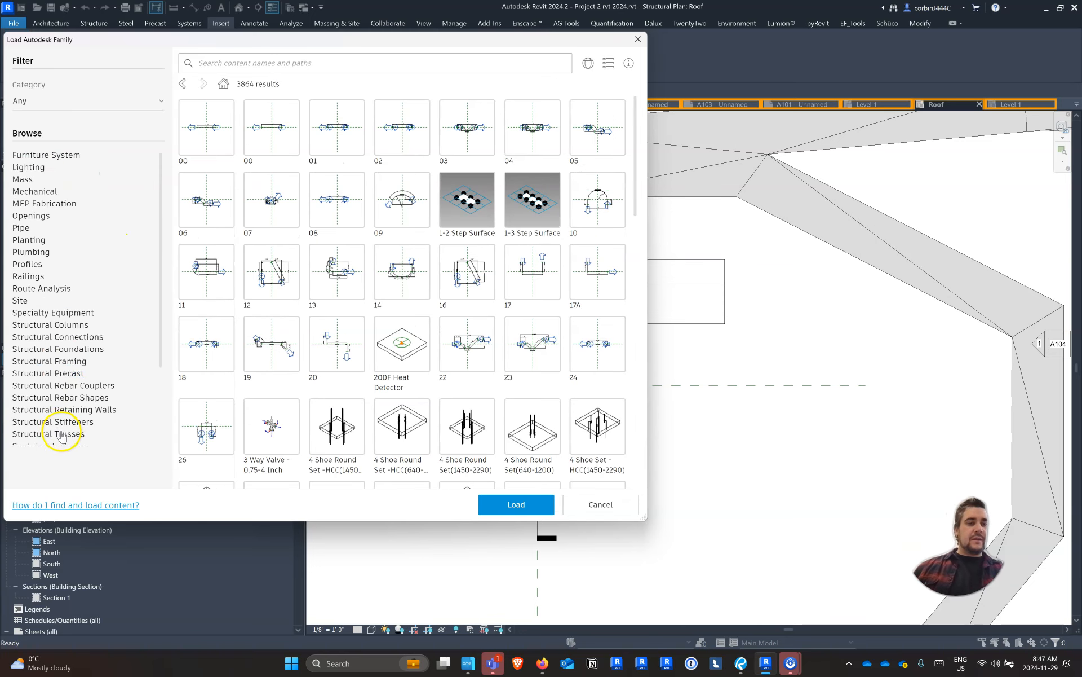
left_click(68, 361)
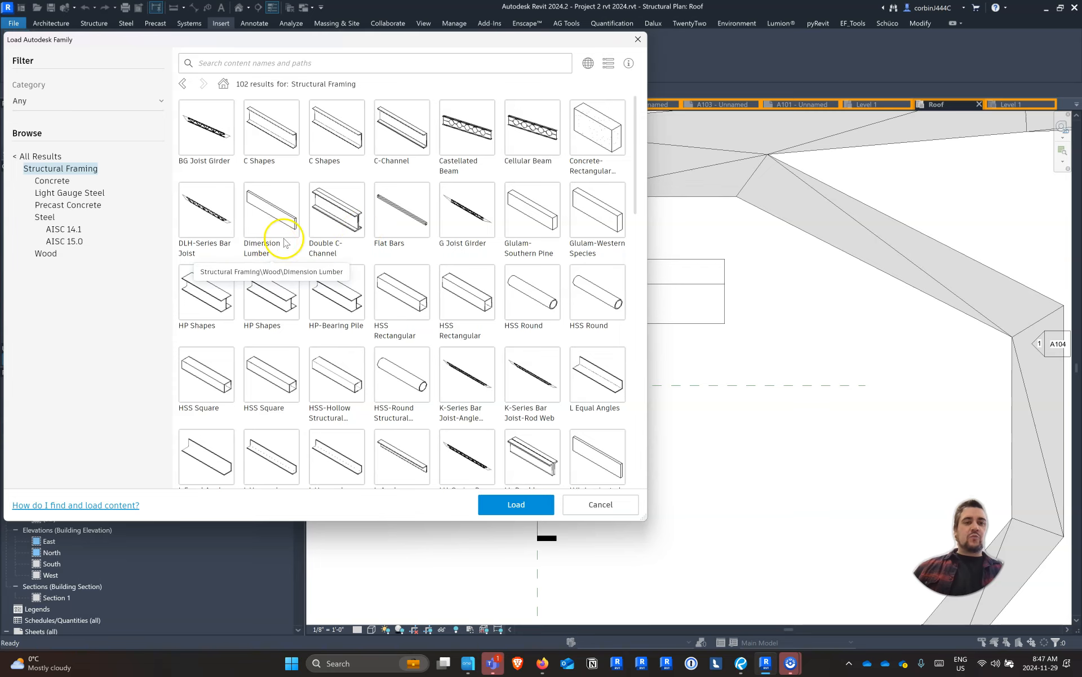
scroll(363, 314, "down", 5)
scroll(398, 366, "down", 5)
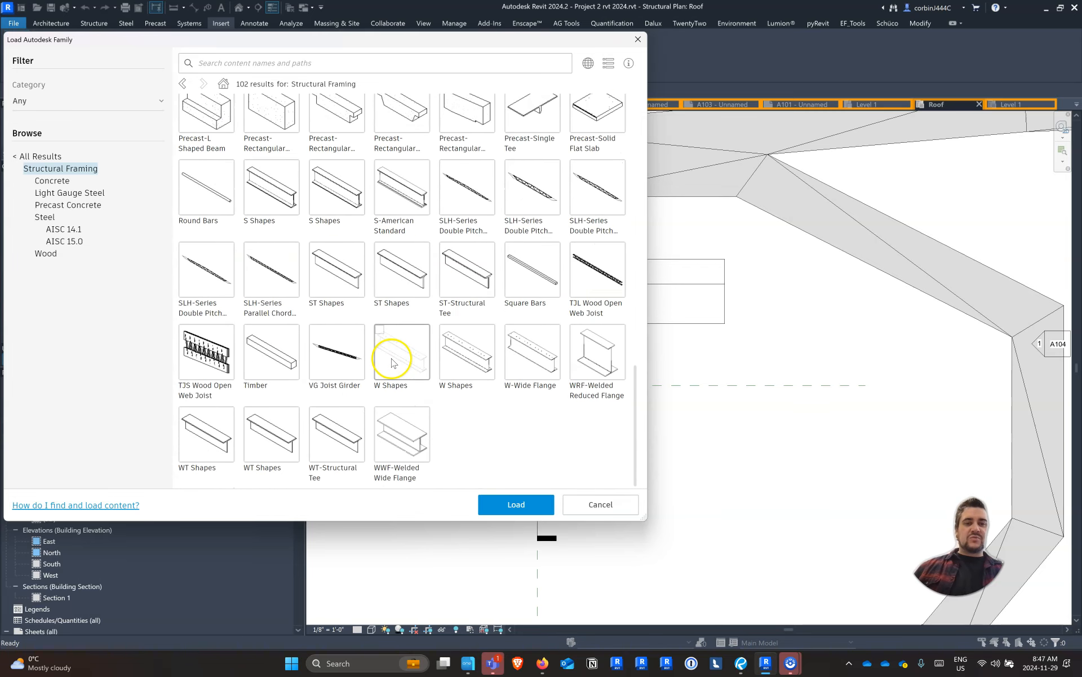
left_click(252, 338)
left_click(506, 511)
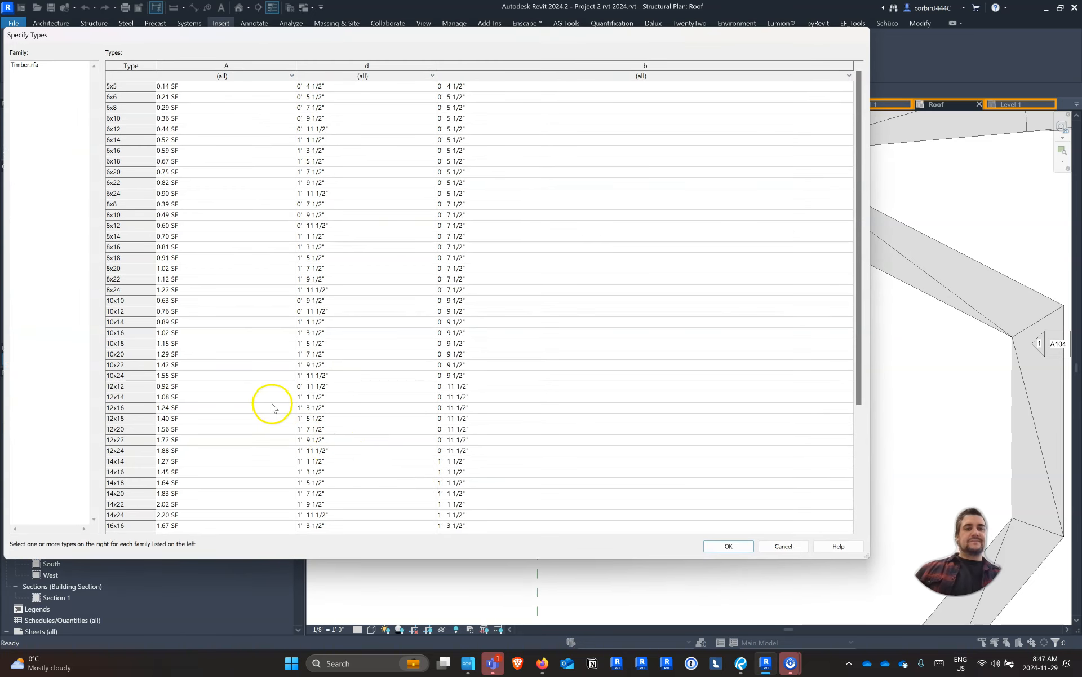
Specify the Timber types from 6x6 through 12x24 and load them into the project
left_click(133, 96)
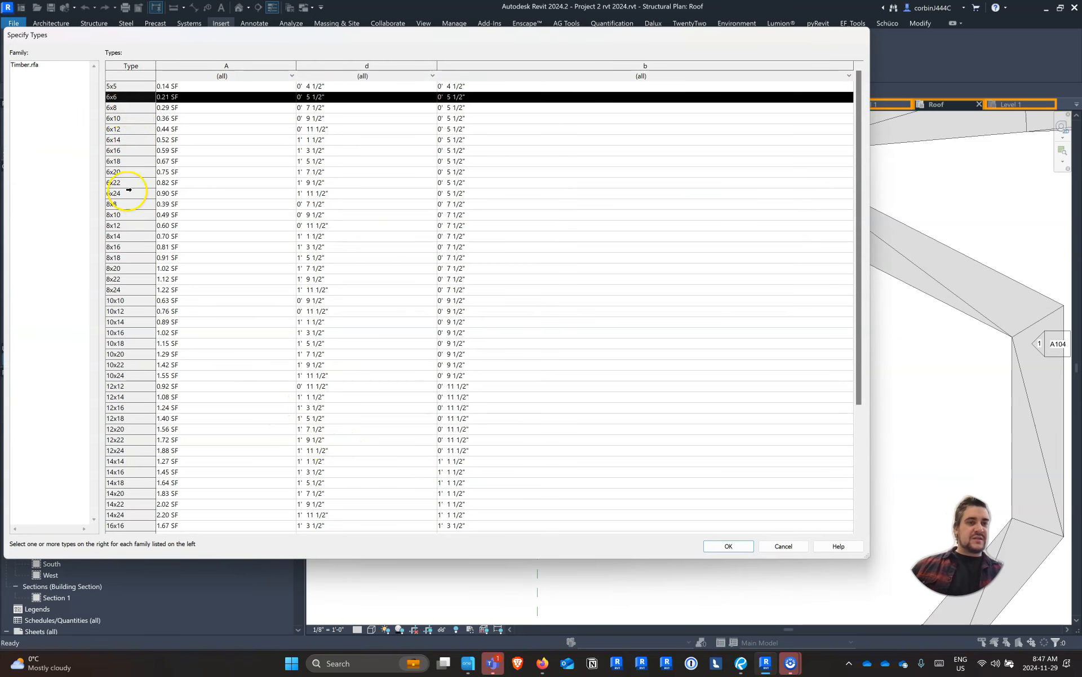
left_click(128, 194, "shift")
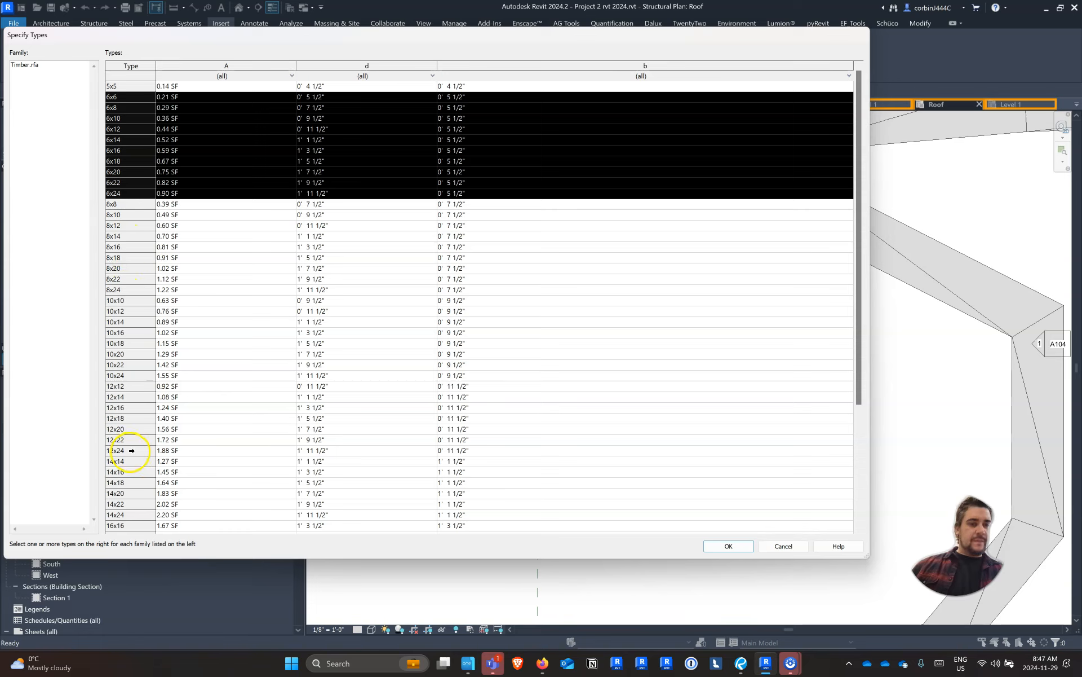
left_click(133, 450, "shift")
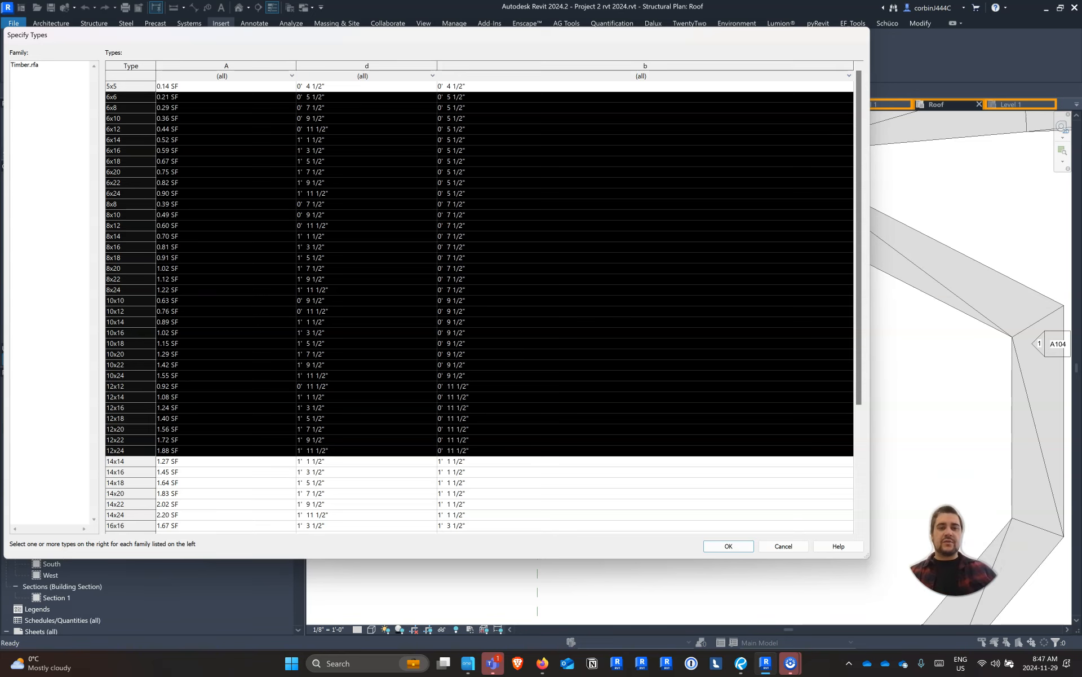
left_click(745, 550)
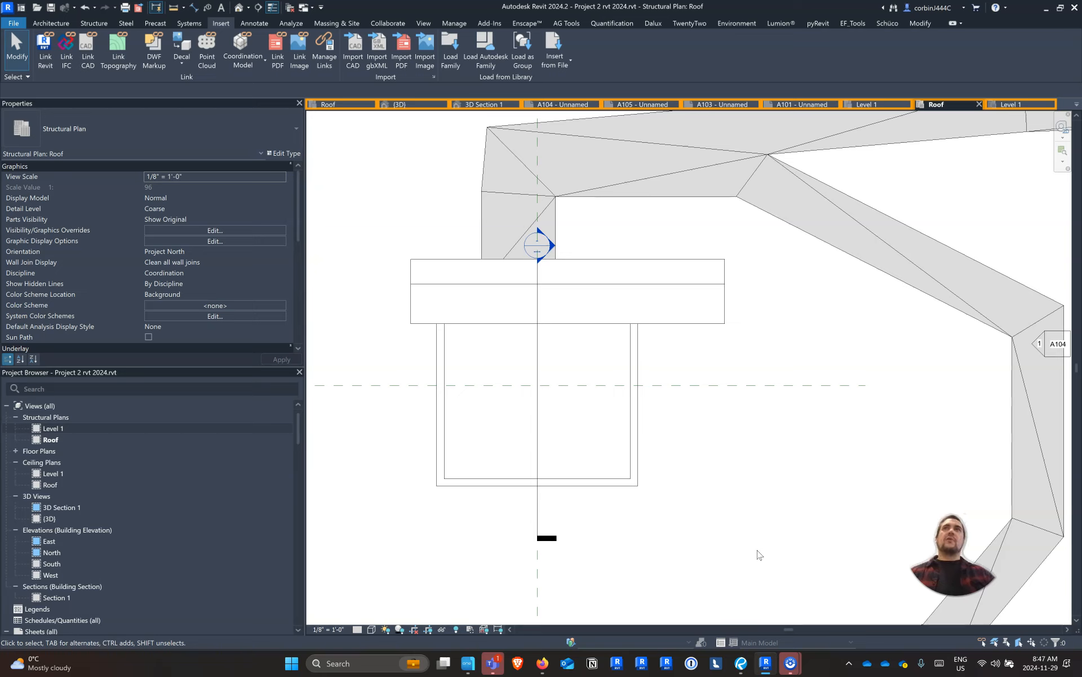
Place a 6x6 Timber beam about 38' 6" long on the Roof level, along the south wall and past its east corner
left_click(51, 23)
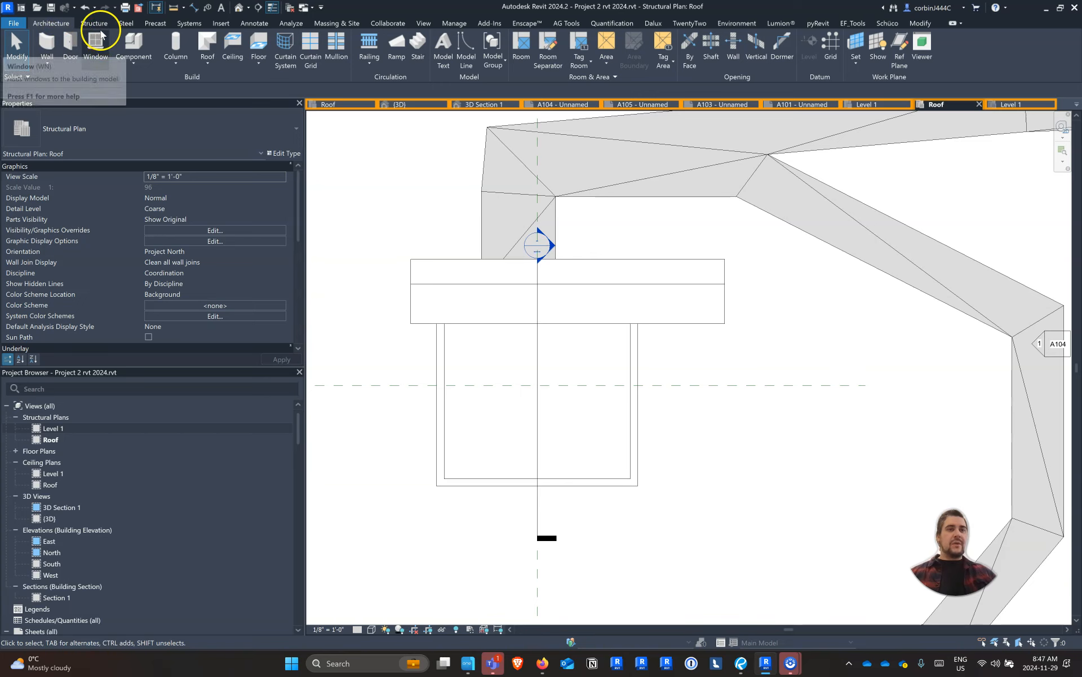
left_click(96, 27)
left_click(58, 45)
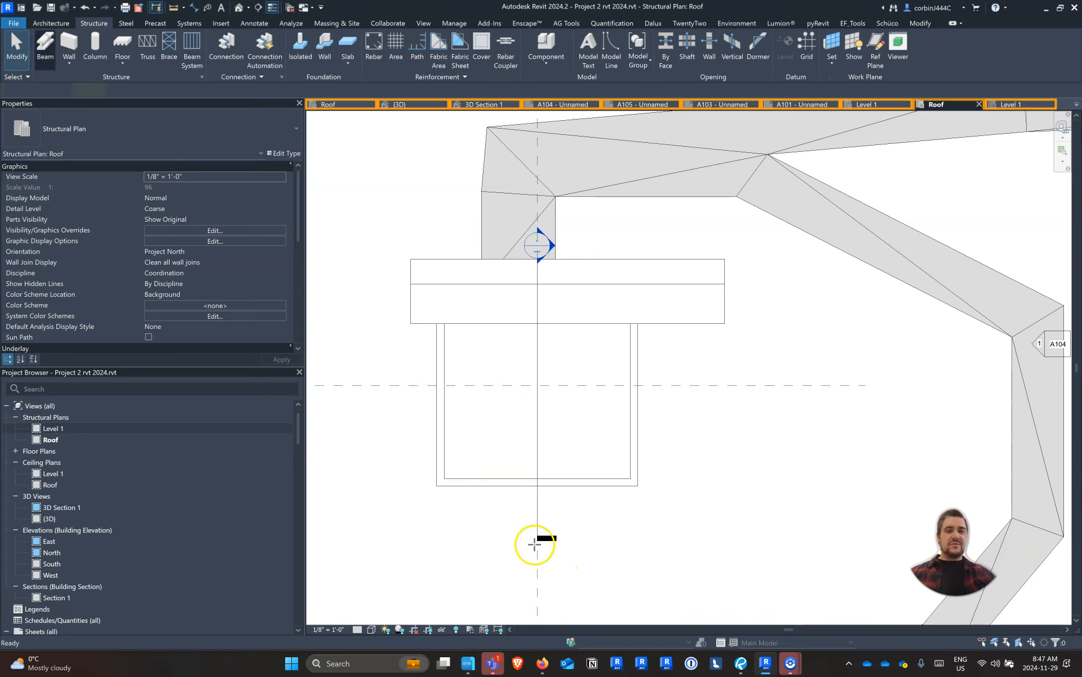
left_click(469, 484)
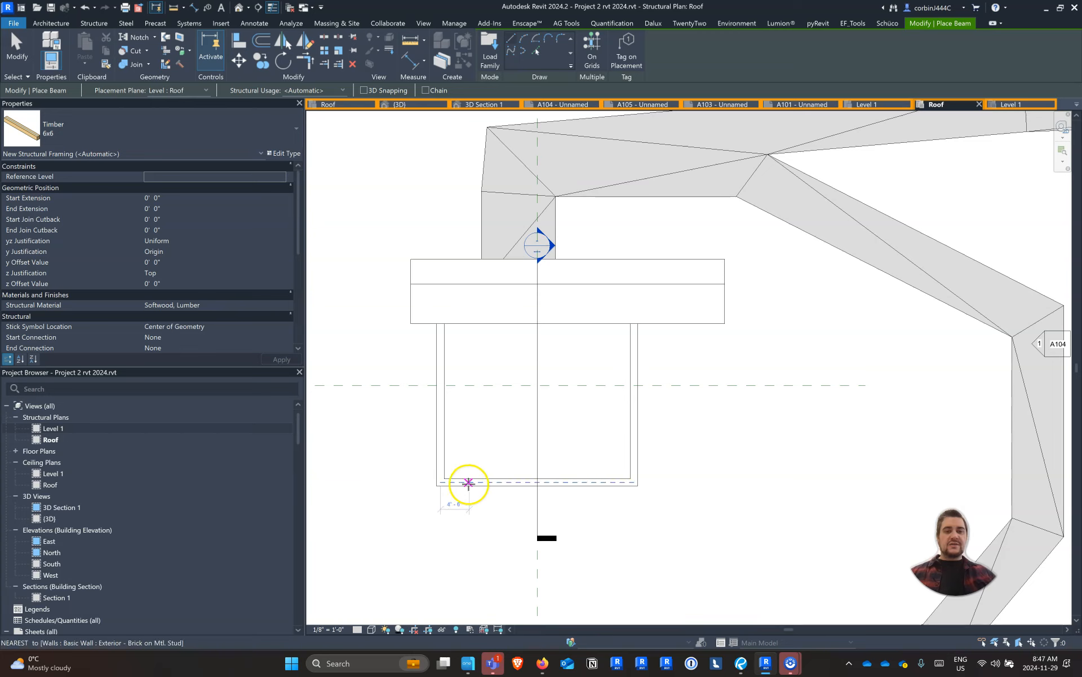
left_click(717, 483)
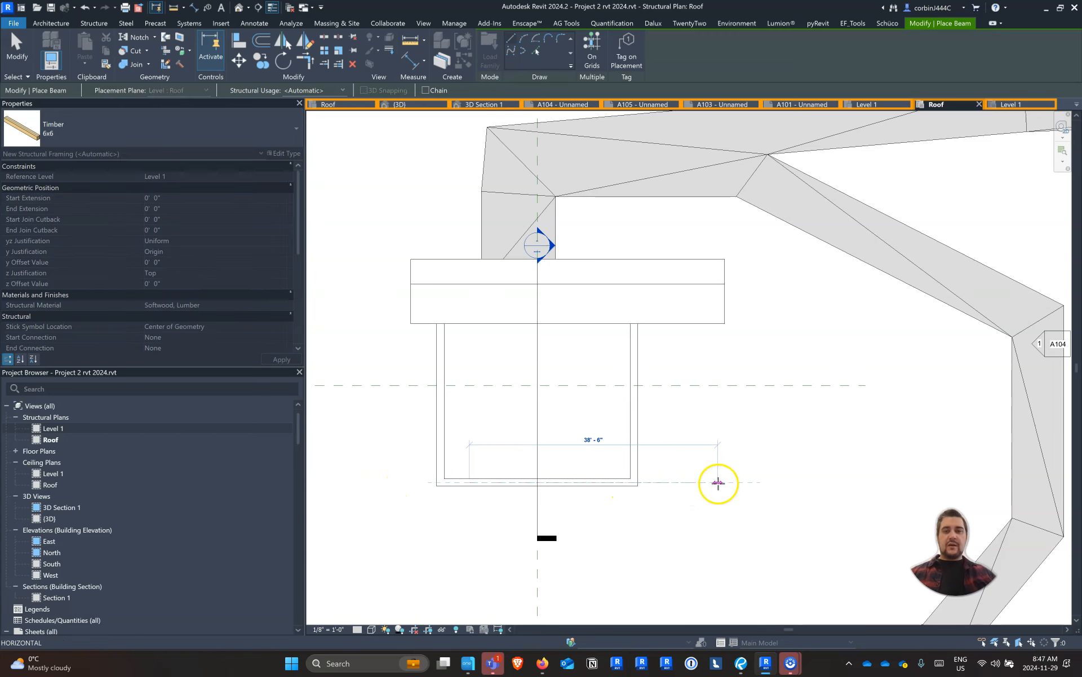
key("Escape")
key("Escape")
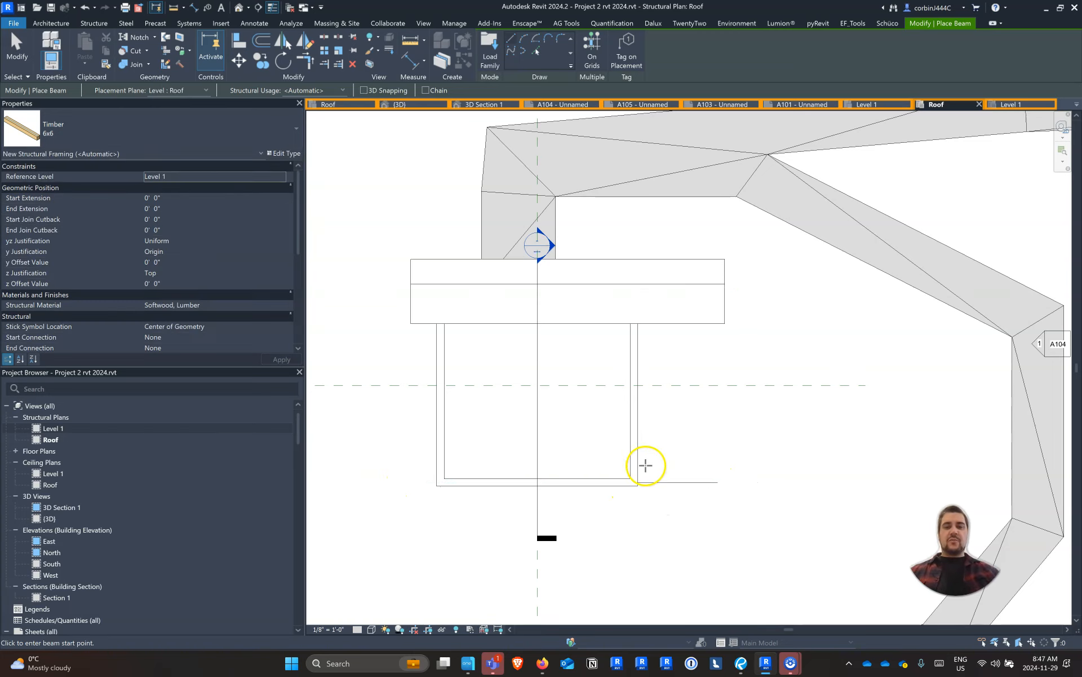
Extend the south wall beam's west end beyond the west wall to about 47' 6" total length, and check it in the 3D view
left_click(481, 484)
left_click_drag(471, 482, 412, 483)
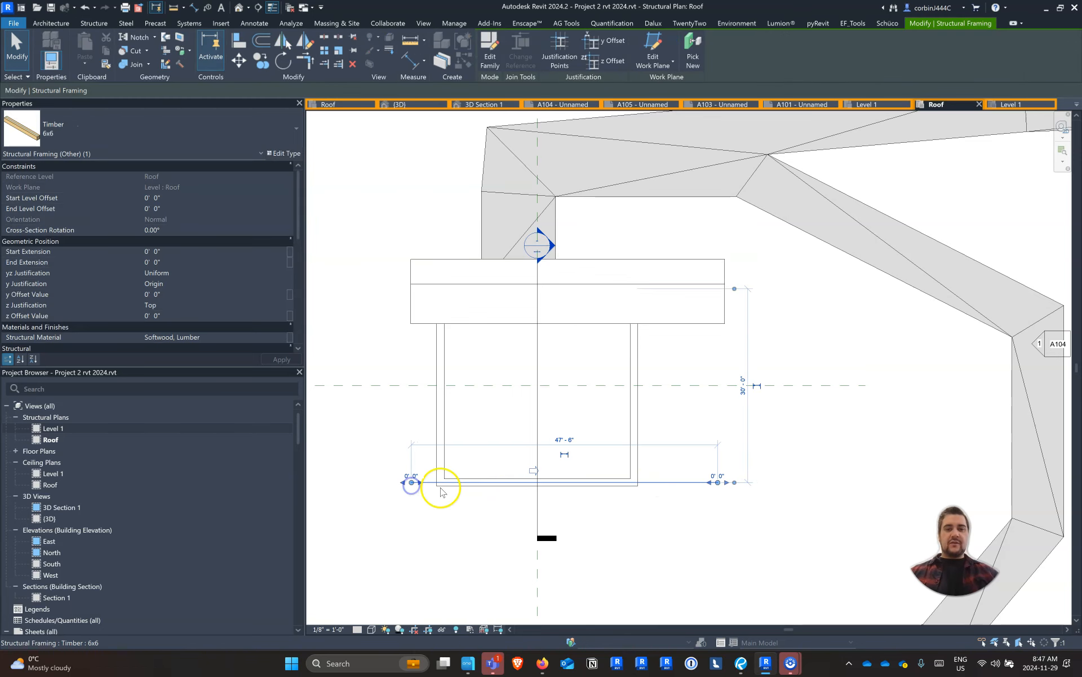
left_click(398, 104)
middle_click_drag(694, 462, 932, 371, "shift")
scroll(932, 371, "up", 3)
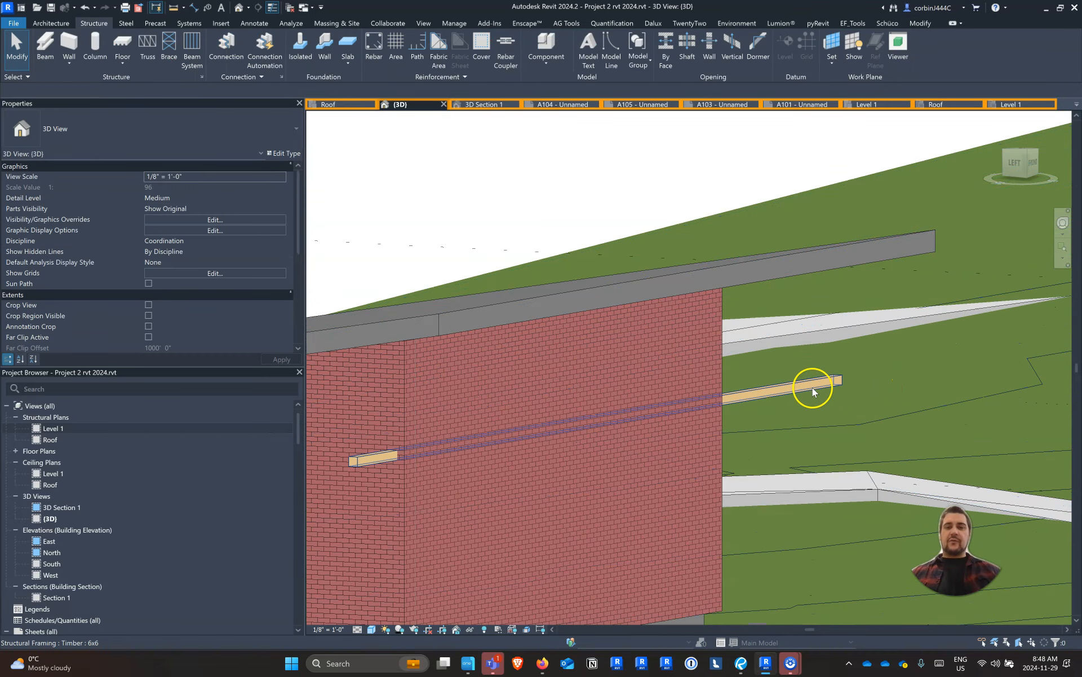
Open the Section 1 view and change the south wall beam's type to Timber 8x14
left_click(812, 386)
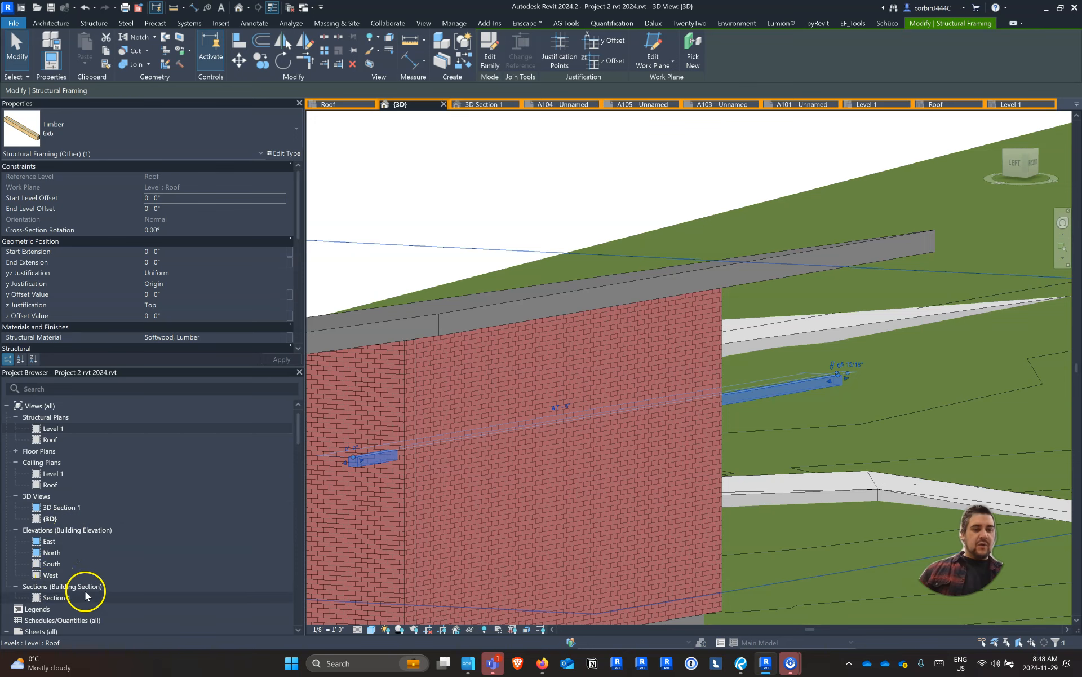
scroll(74, 546, "down", 5)
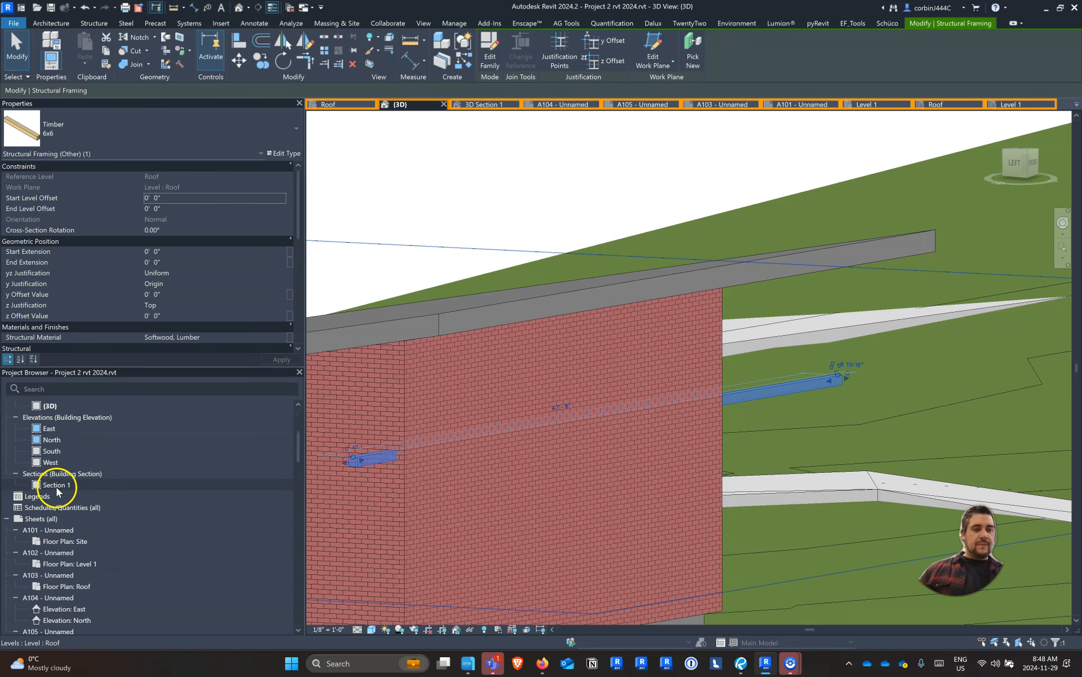
double_click(57, 486)
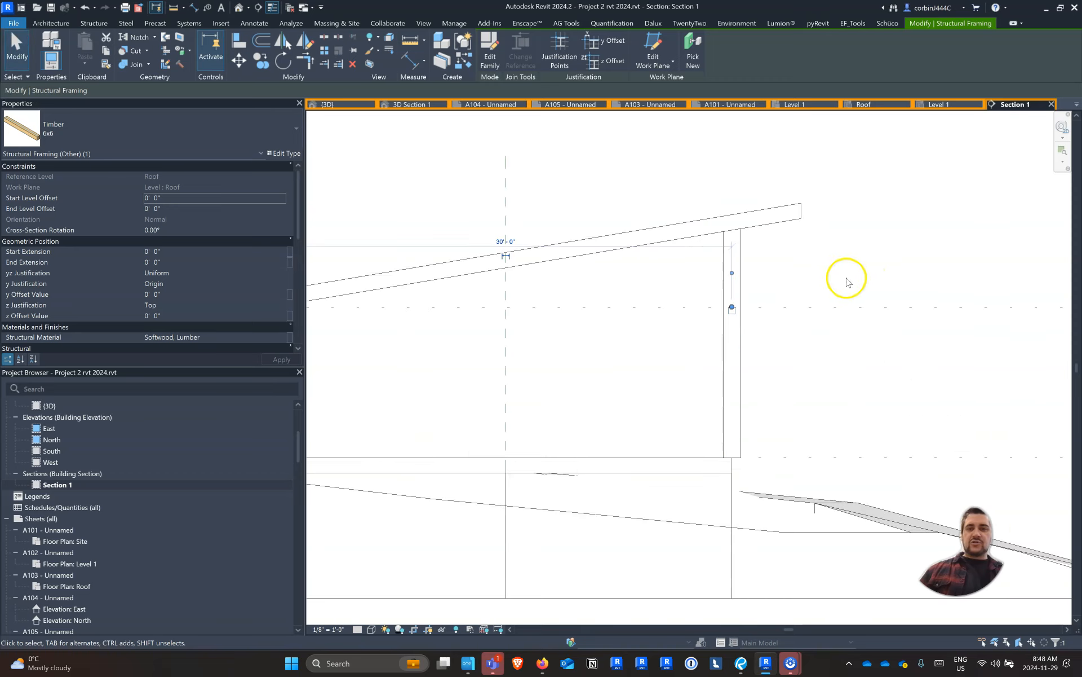
scroll(848, 281, "up", 3)
left_click(827, 285)
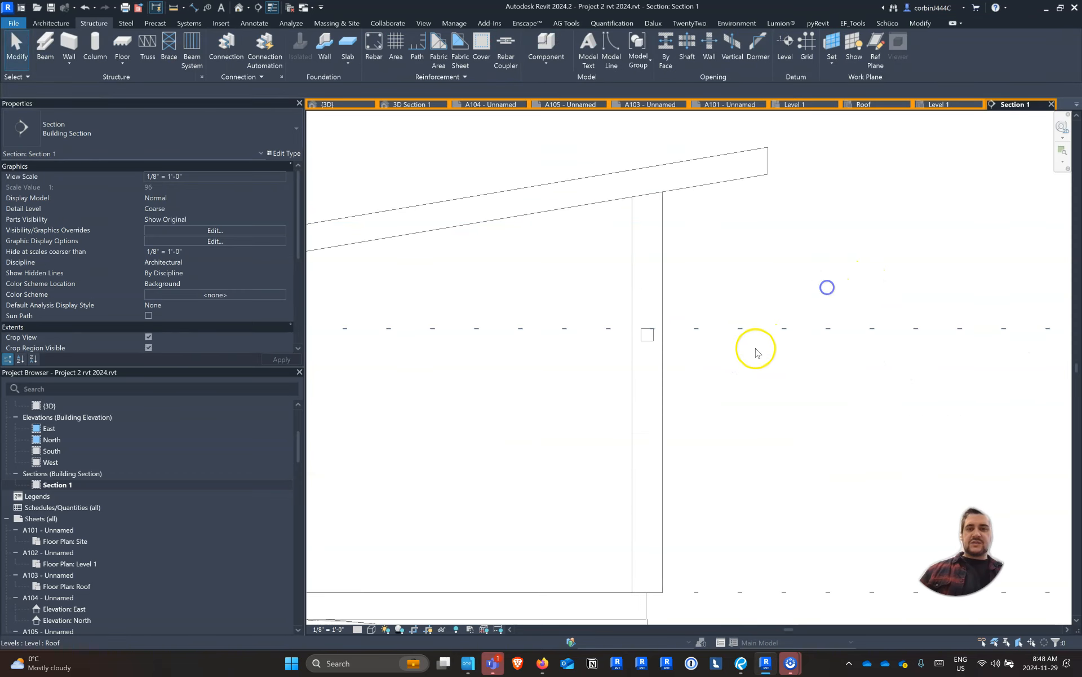
left_click(640, 335)
left_click(144, 129)
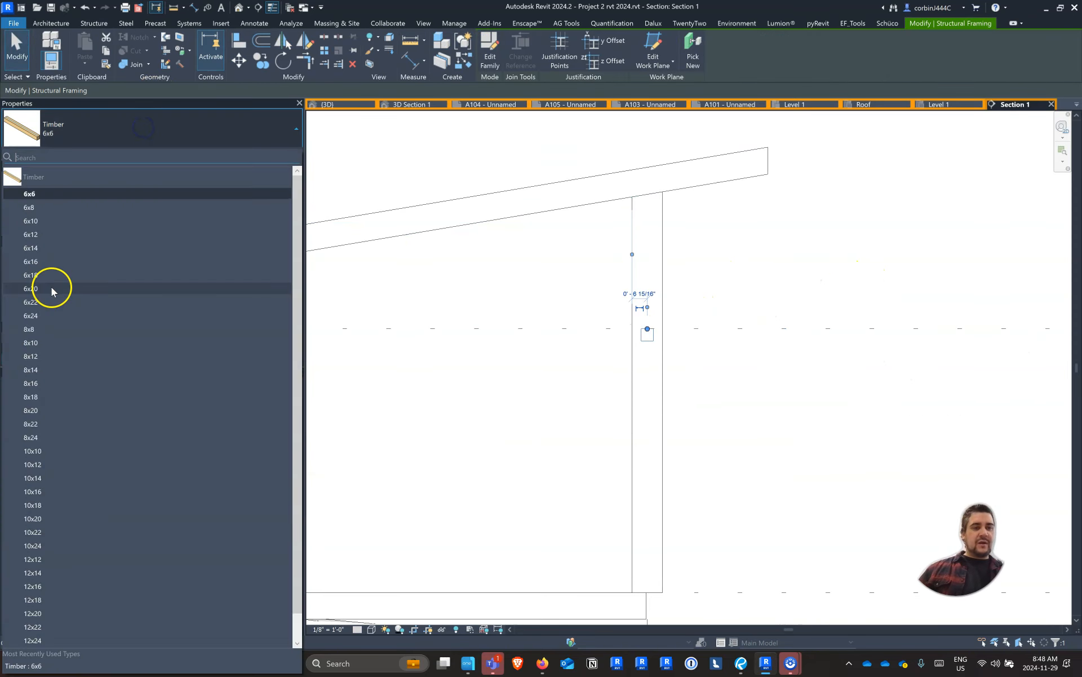
left_click(48, 368)
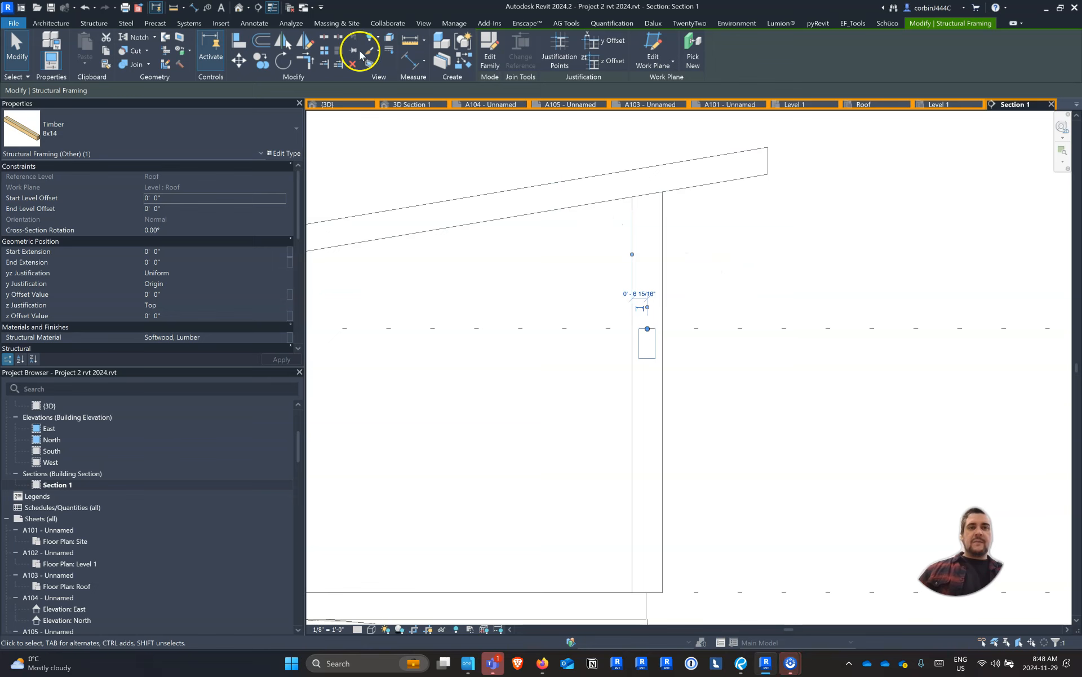
Measure the vertical distance from the beam's top up to the underside of the roof at the south wall
left_click(409, 38)
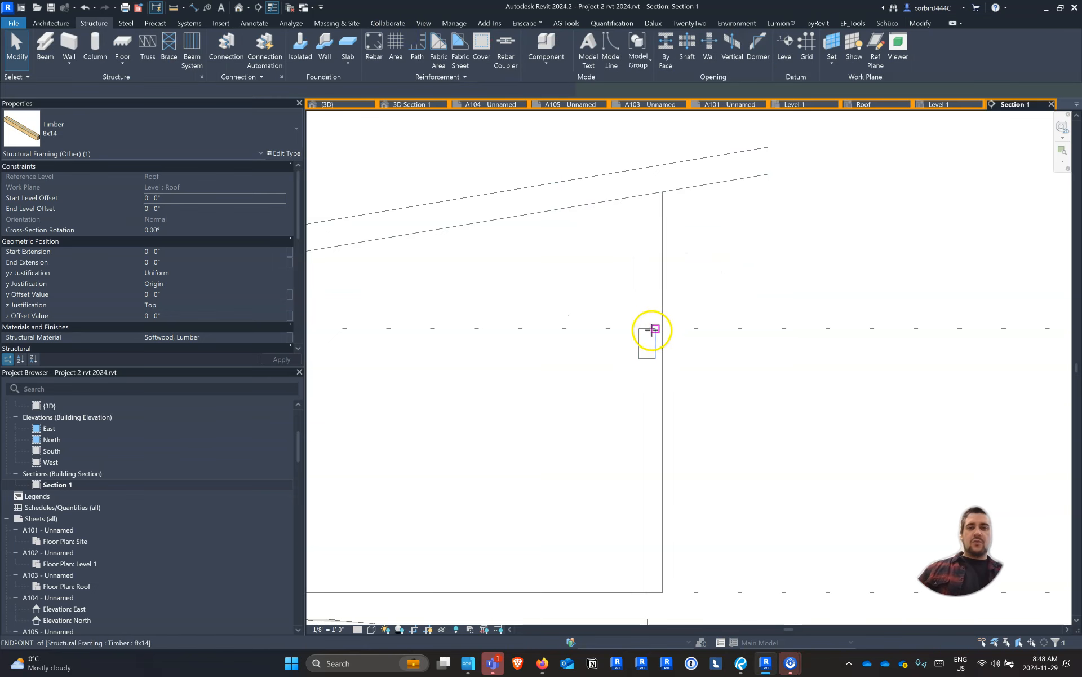
left_click(649, 328)
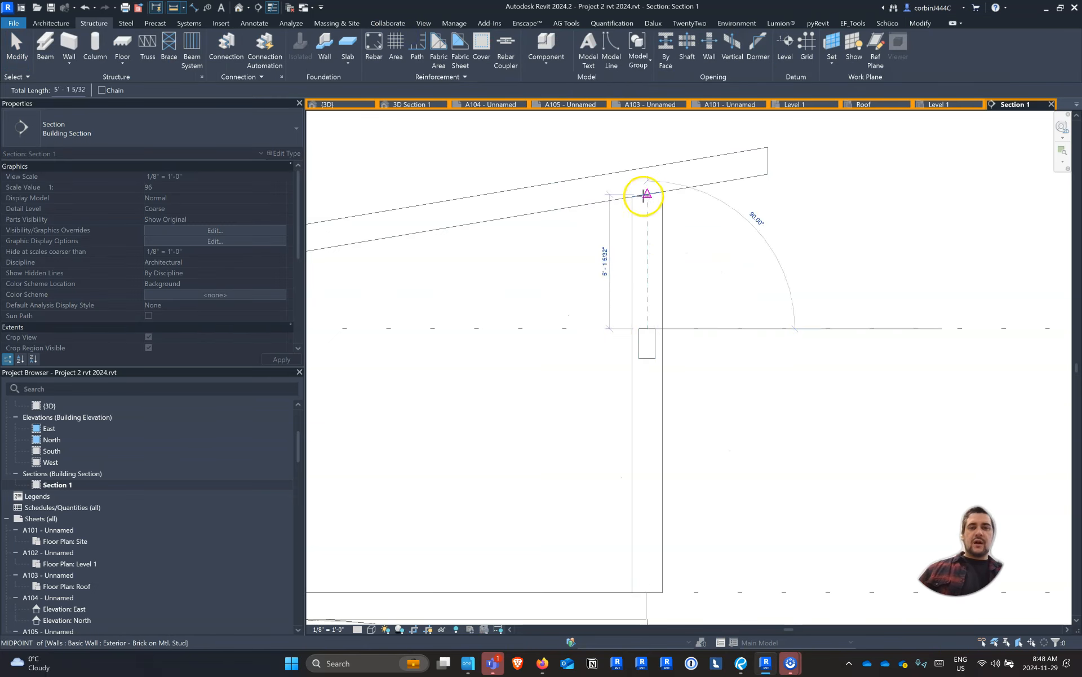
key("Escape")
key("Escape")
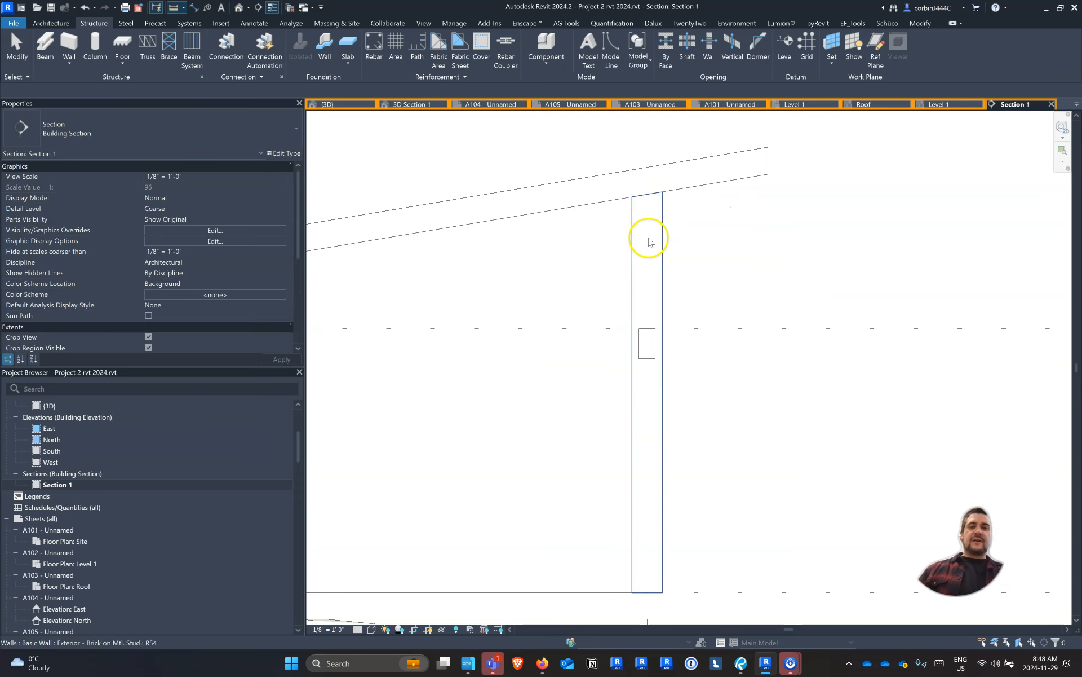
Try raising the 8x14 beam with a z Offset Value of 5' 0"
left_click(647, 329)
left_click(205, 317)
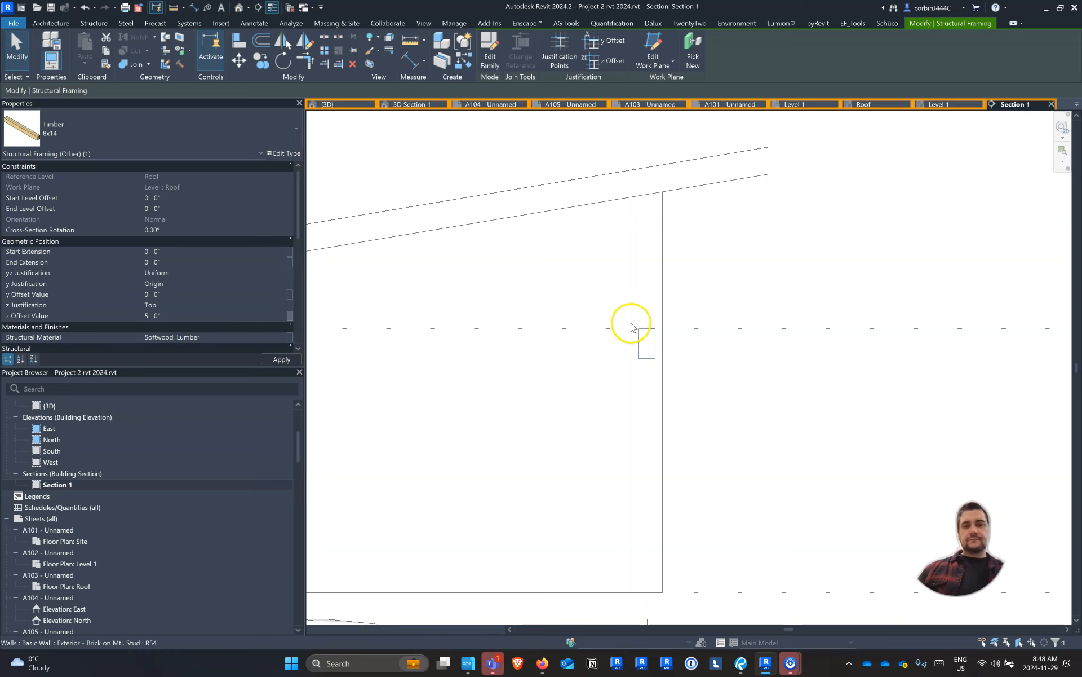
left_click(175, 317)
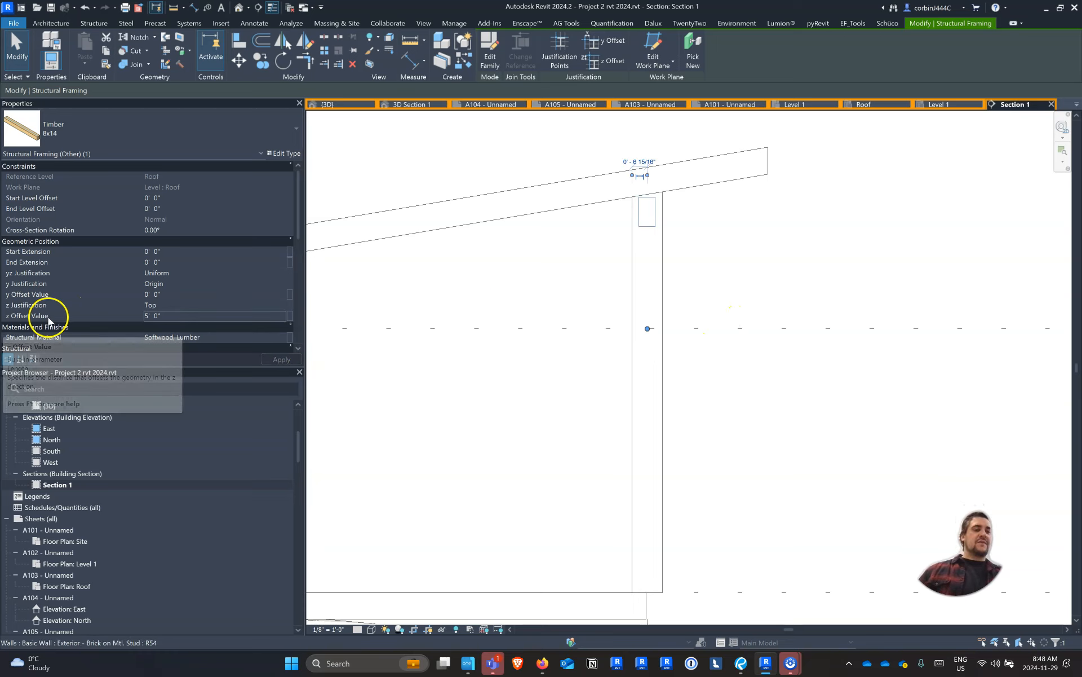
Reset the beam's z offset to 0' 0" and raise it with start and end level offsets of 5' 0"
left_click(168, 316)
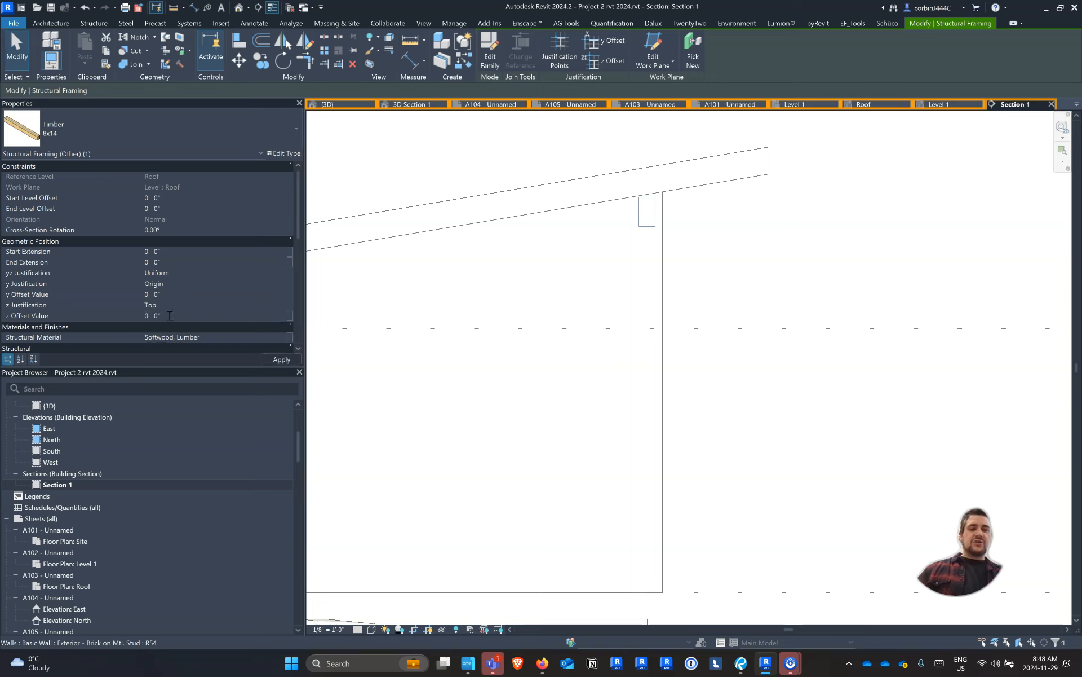
left_click(163, 201)
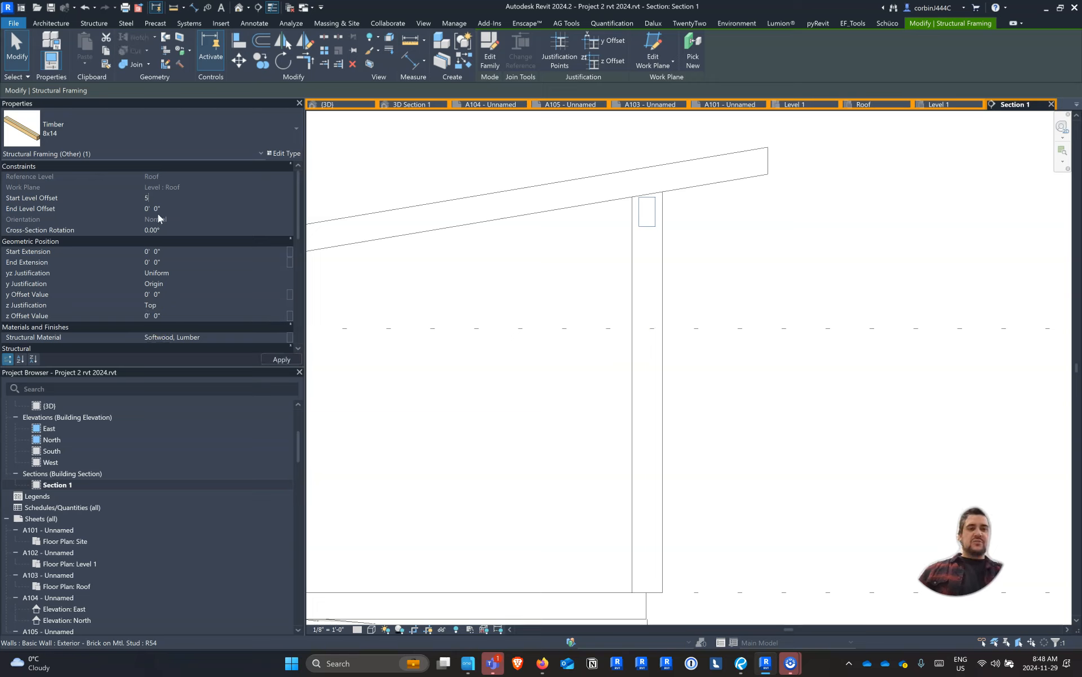
type("5")
key("Return")
left_click(182, 209)
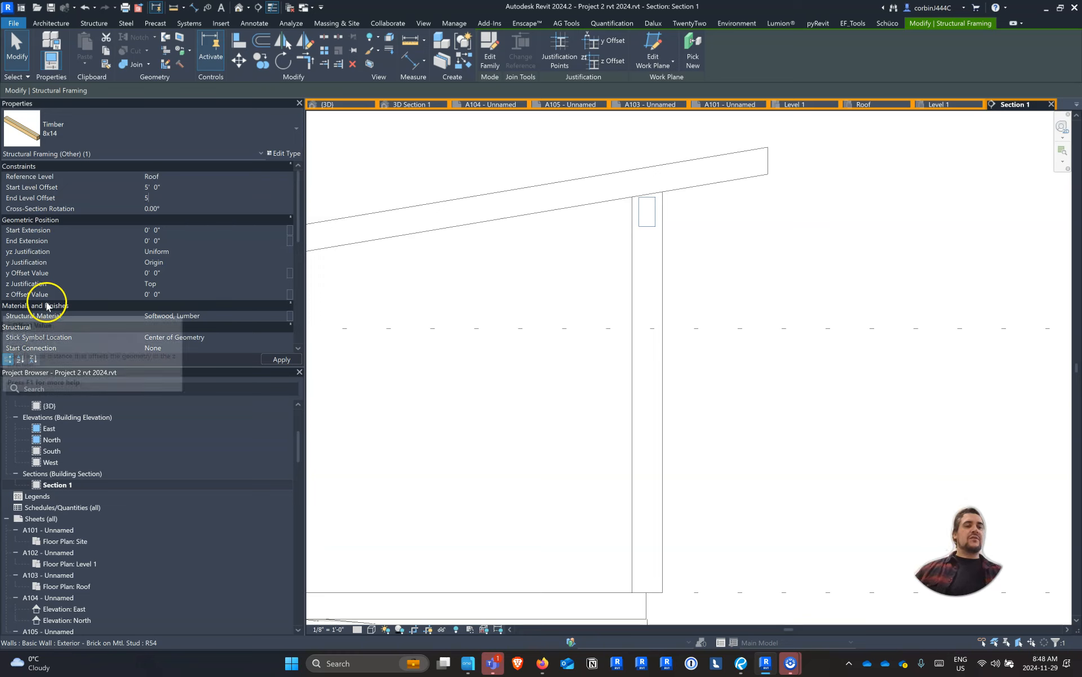
left_click(398, 298)
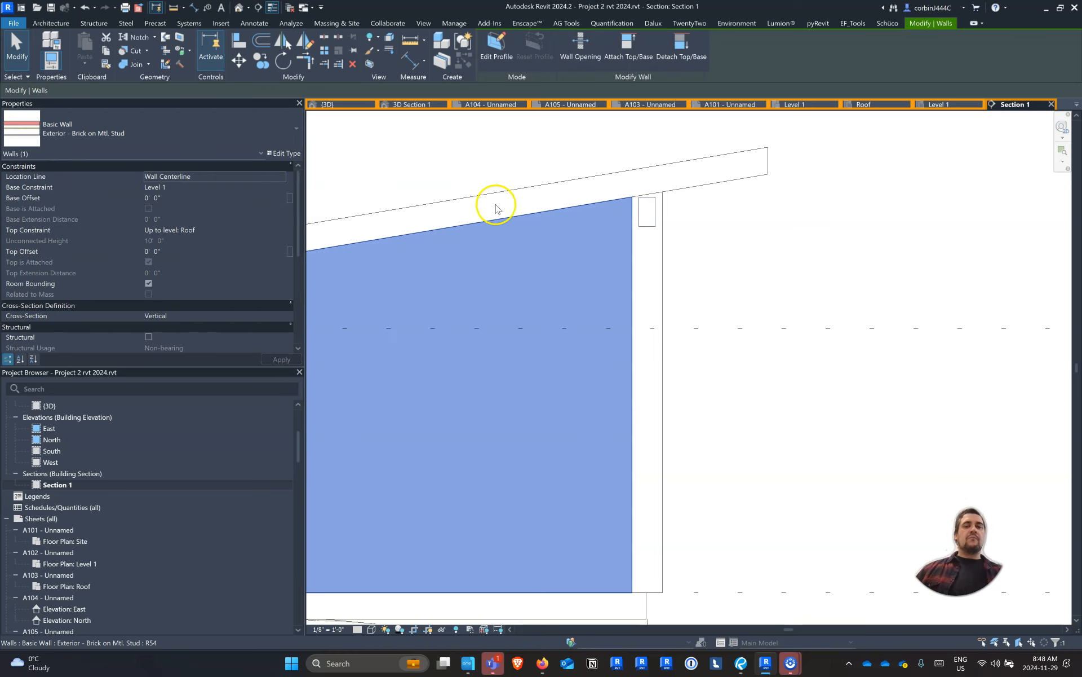
left_click(512, 150)
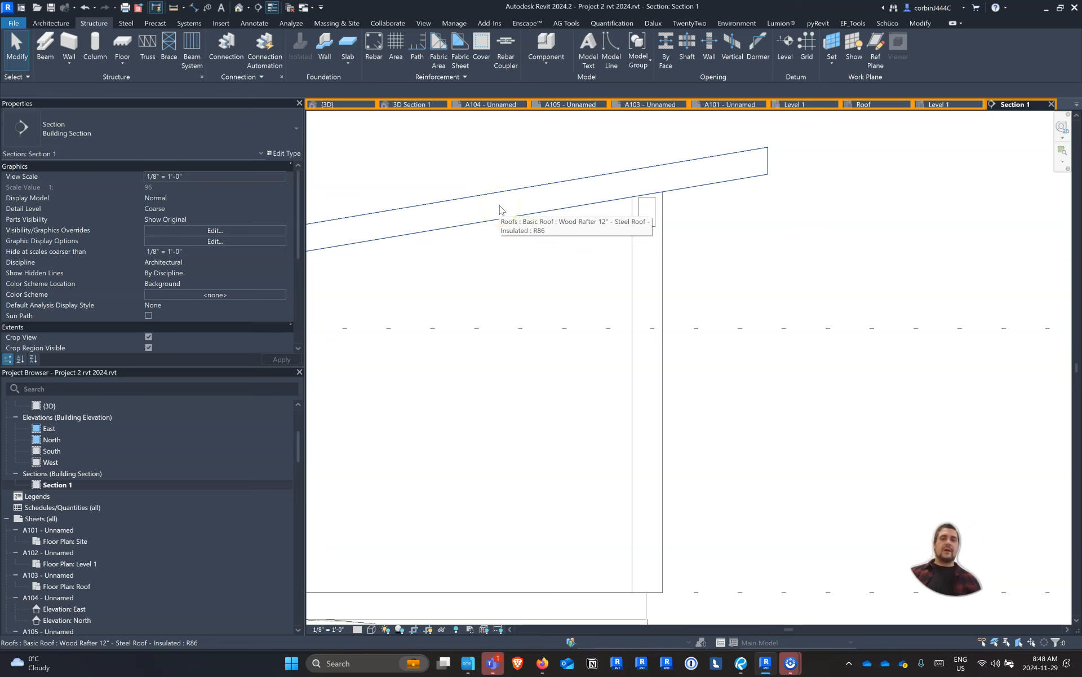
Check the raised timber beam under the roof overhangs in the 3D view
left_click(339, 104)
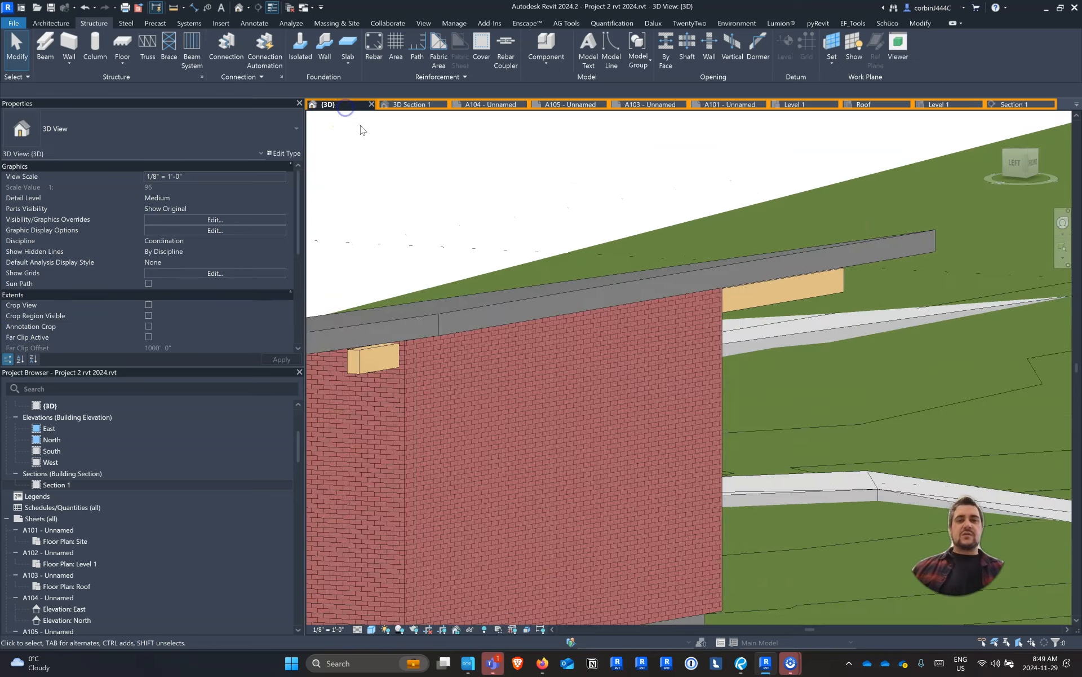
scroll(425, 140, "down", 1)
mouse_move(582, 394)
middle_mouse_down("shift")
mouse_move(270, 433)
mouse_move(364, 413)
mouse_move(607, 404)
mouse_move(667, 379)
mouse_move(633, 381)
mouse_move(589, 406)
middle_mouse_up("shift")
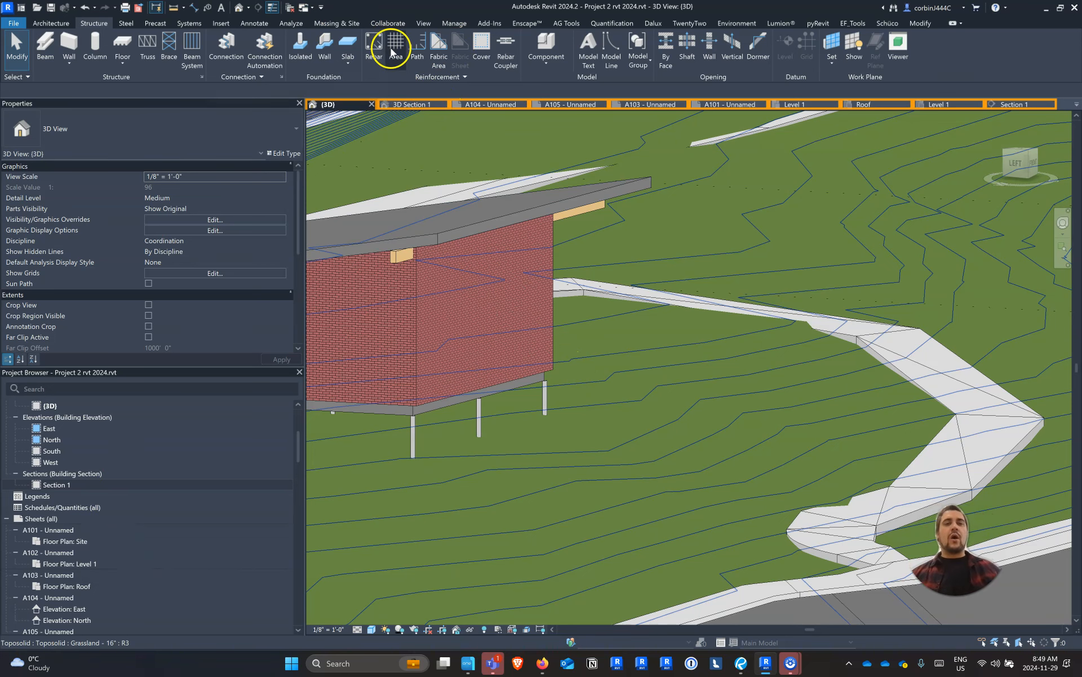
scroll(34, 451, "up", 5)
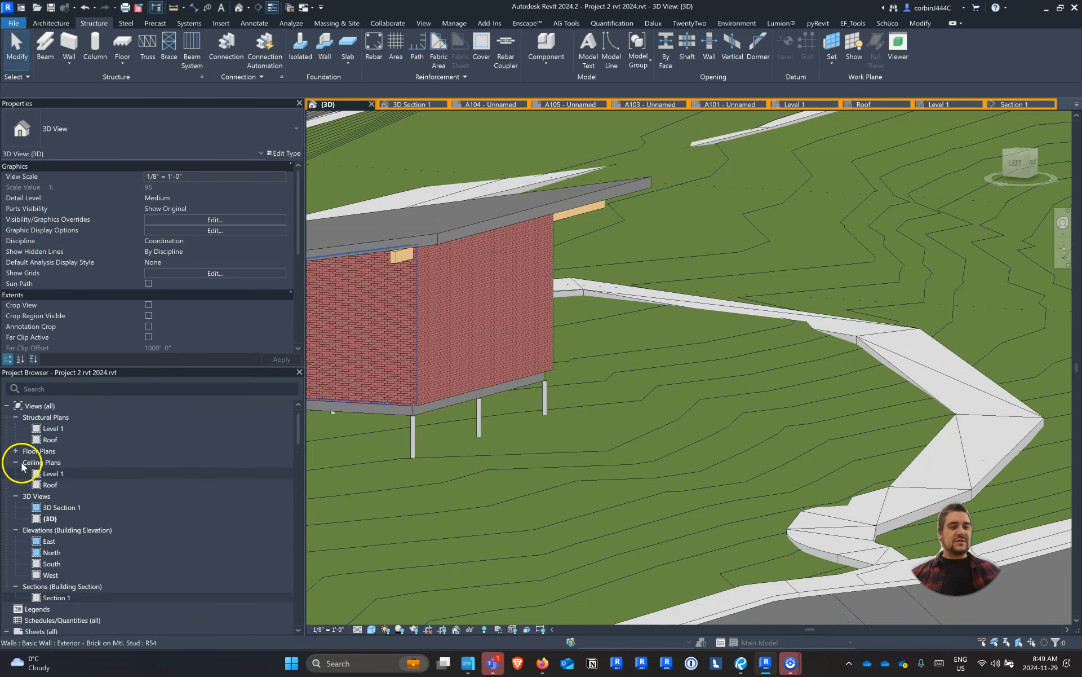
double_click(454, 407)
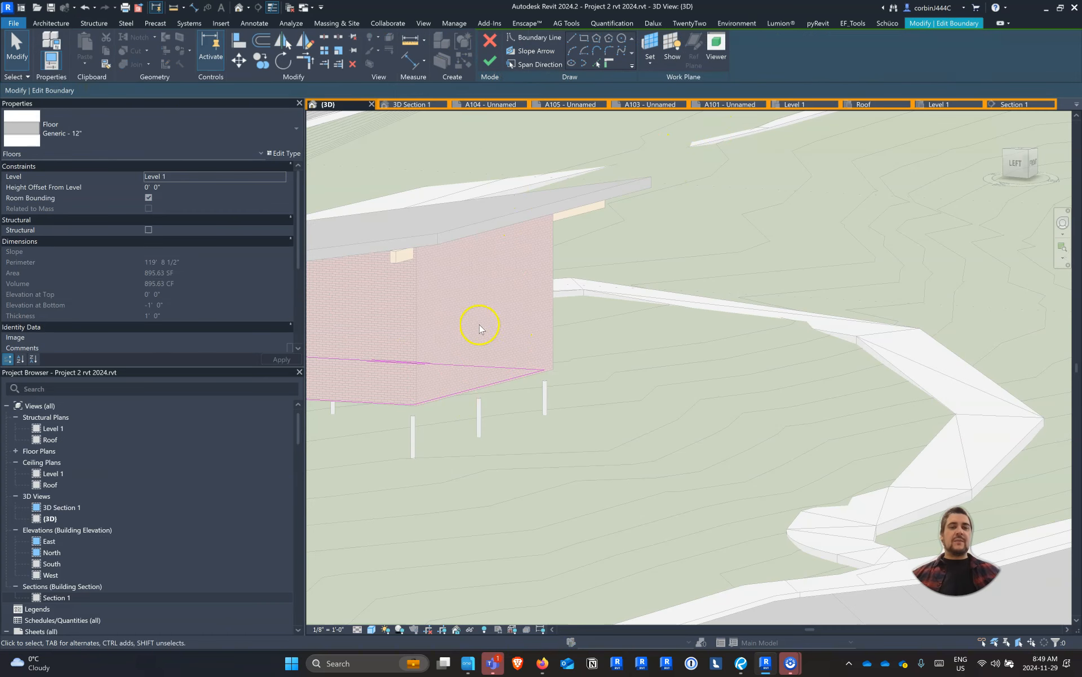
left_click(498, 65)
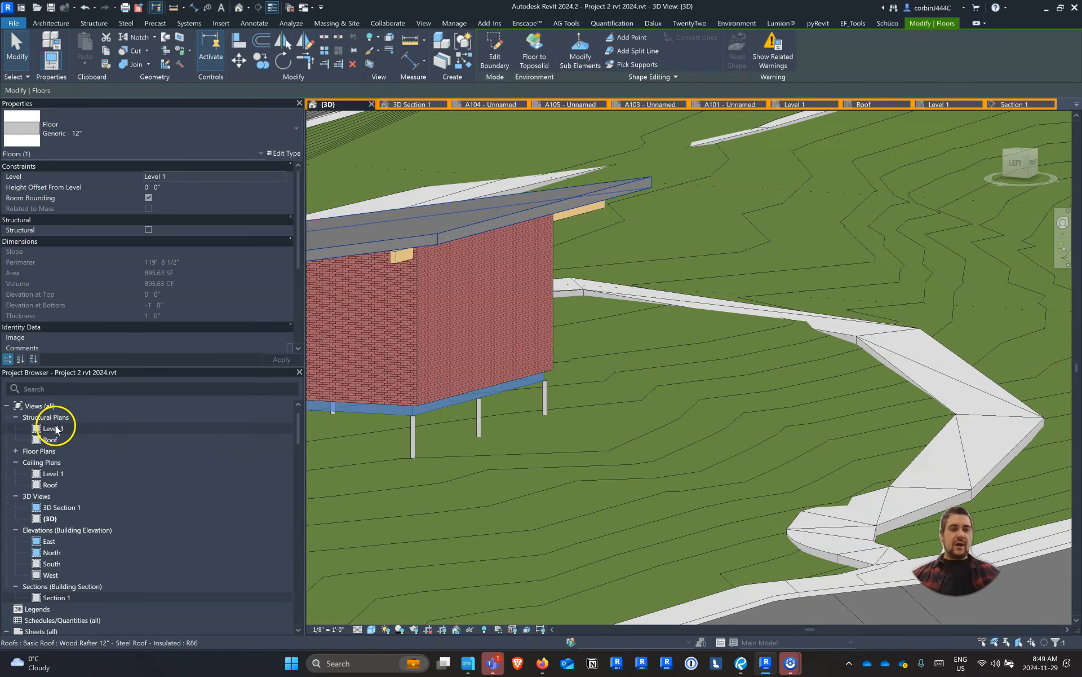
In the Level 1 floor plan, start a floor similar to the workshop's Generic - 12" floor with boundary lines along the east, north and south walls
double_click(53, 428)
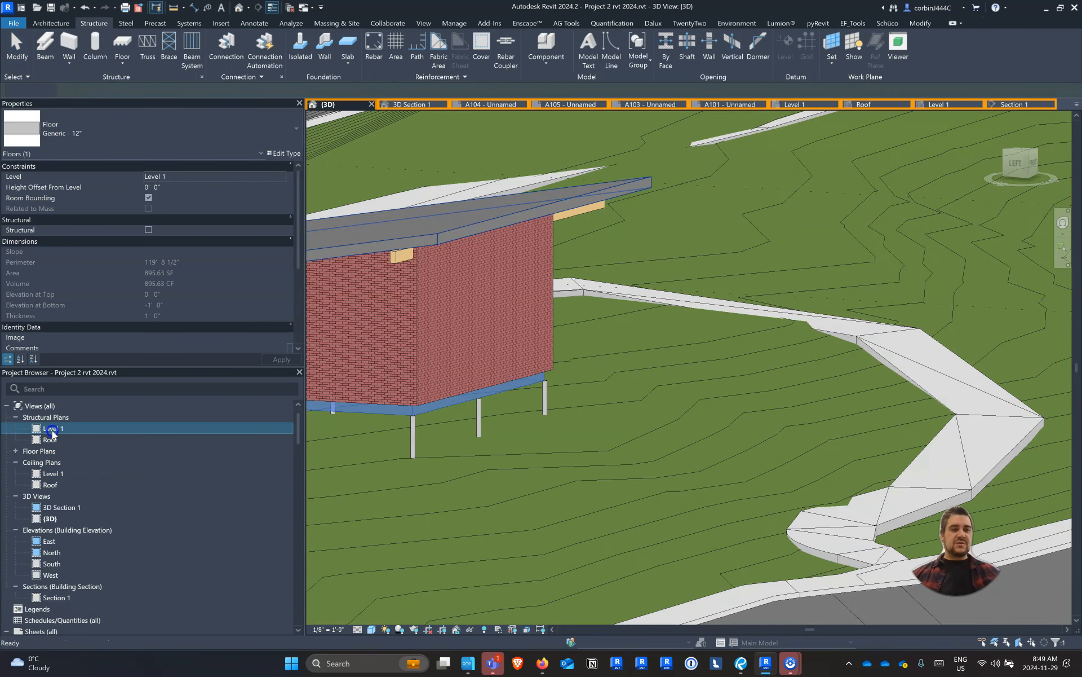
double_click(56, 451)
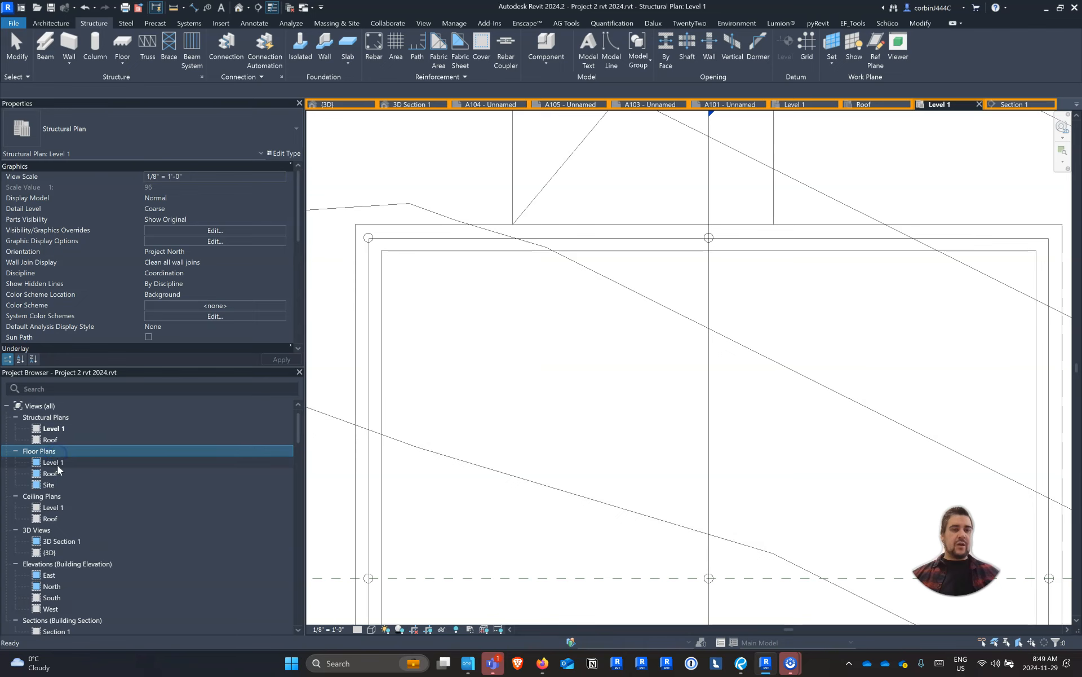
double_click(56, 462)
scroll(552, 295, "up", 4)
left_click(552, 295)
left_click(418, 288)
right_click(418, 287)
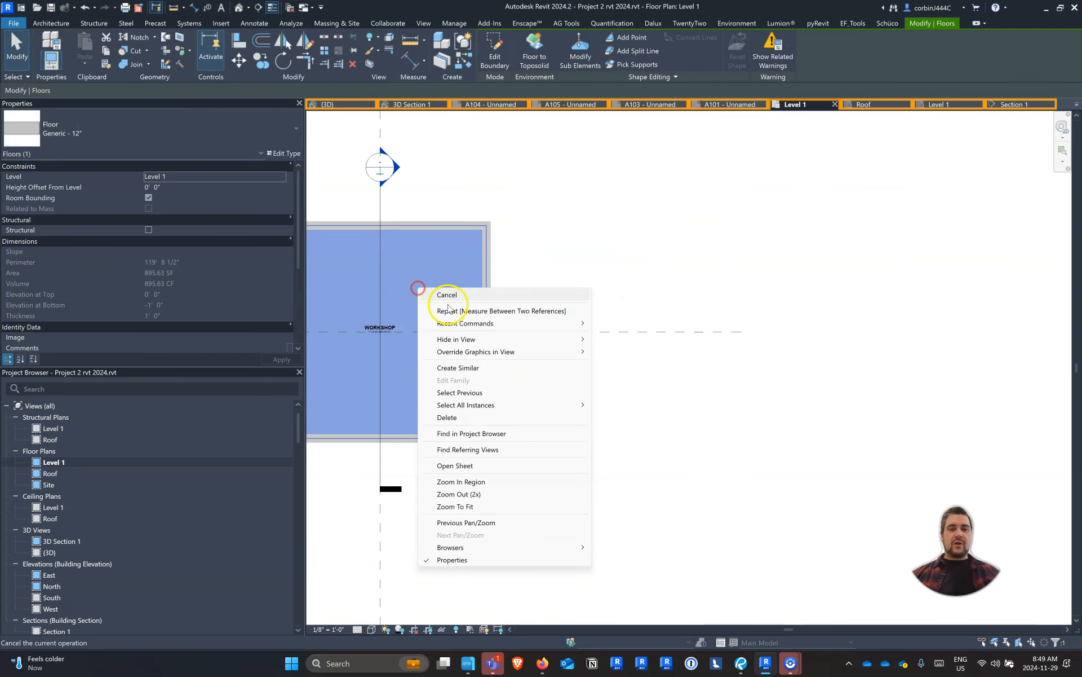
left_click(473, 365)
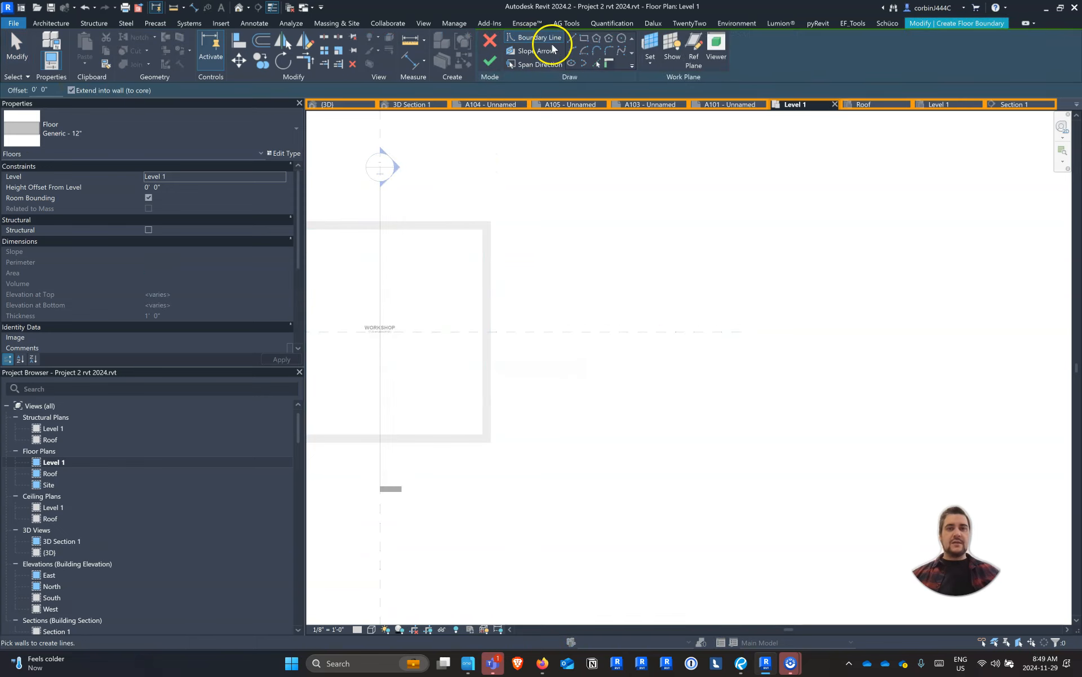
left_click(487, 295)
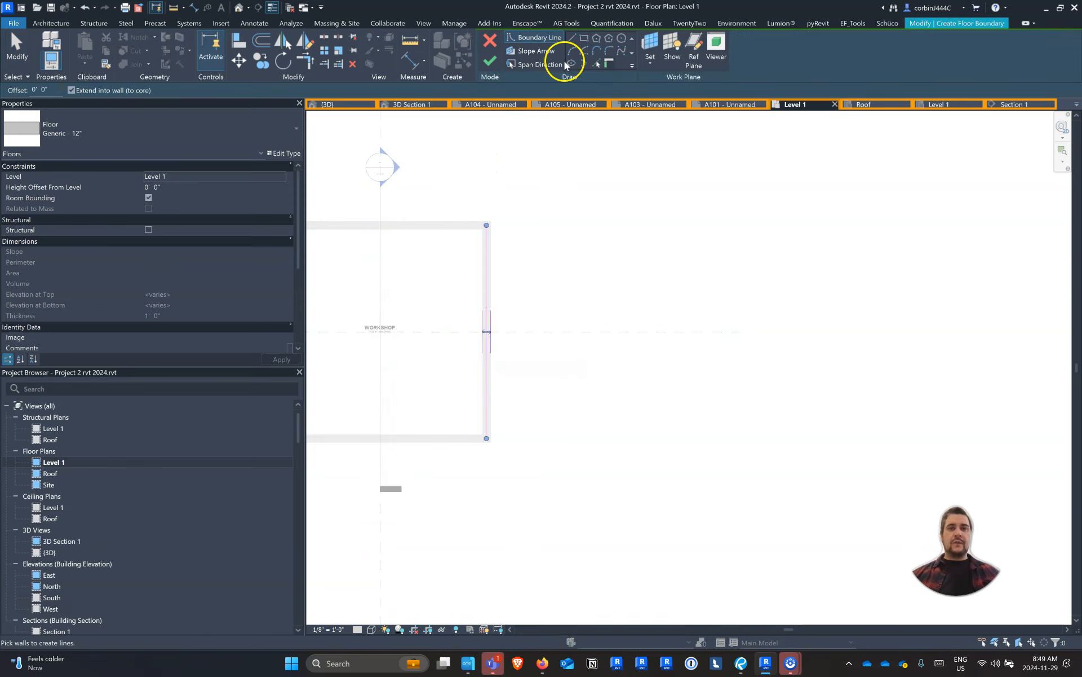
left_click(467, 224)
left_click(445, 431)
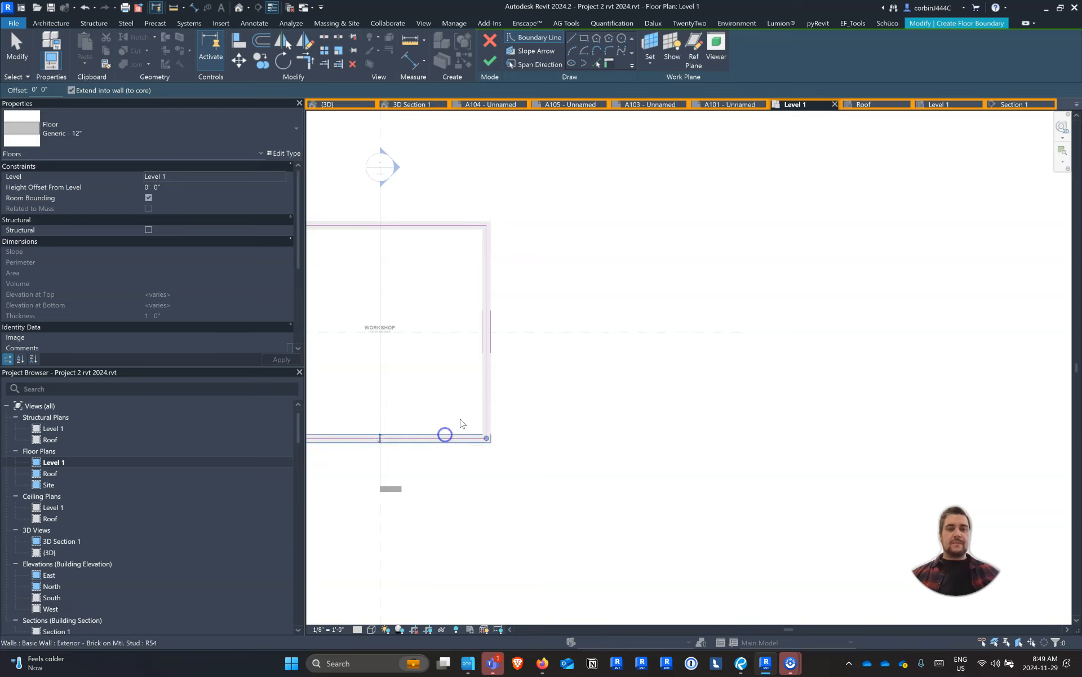
Draw the new floor's outer boundary line parallel to the east wall, spanning between the north and south wall lines
left_click(572, 38)
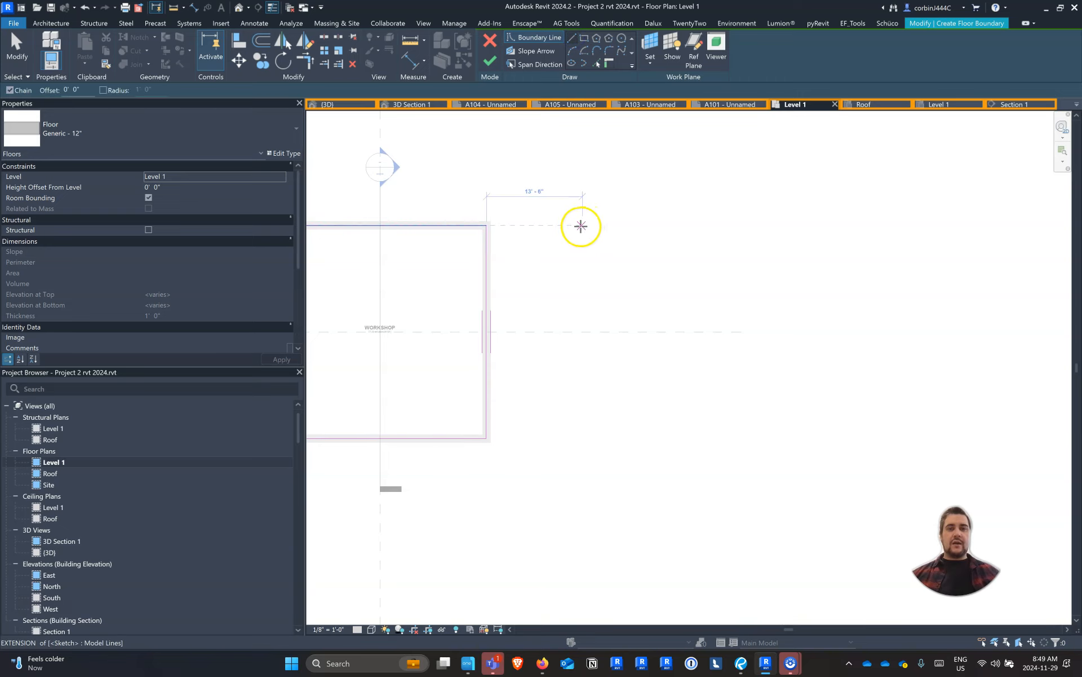
left_click(570, 225)
left_click(570, 438)
Trim the boundary lines into a closed rectangle of about 360 SF outside the east wall and finish the floor
left_click(305, 63)
left_click(454, 224)
left_click(572, 271)
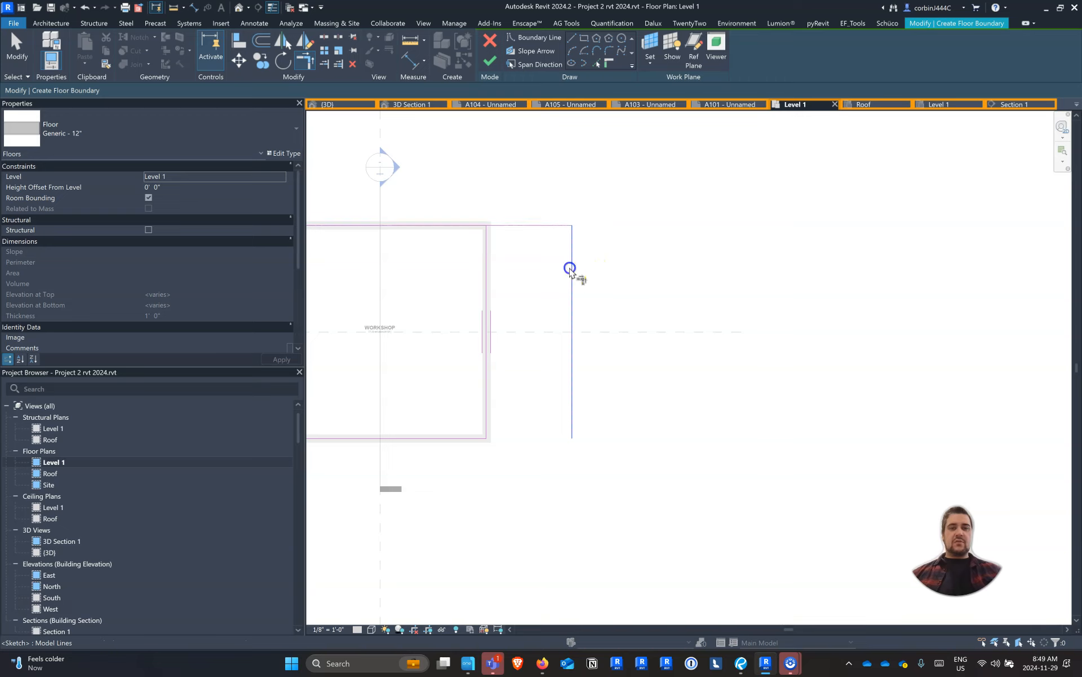
left_click(488, 368)
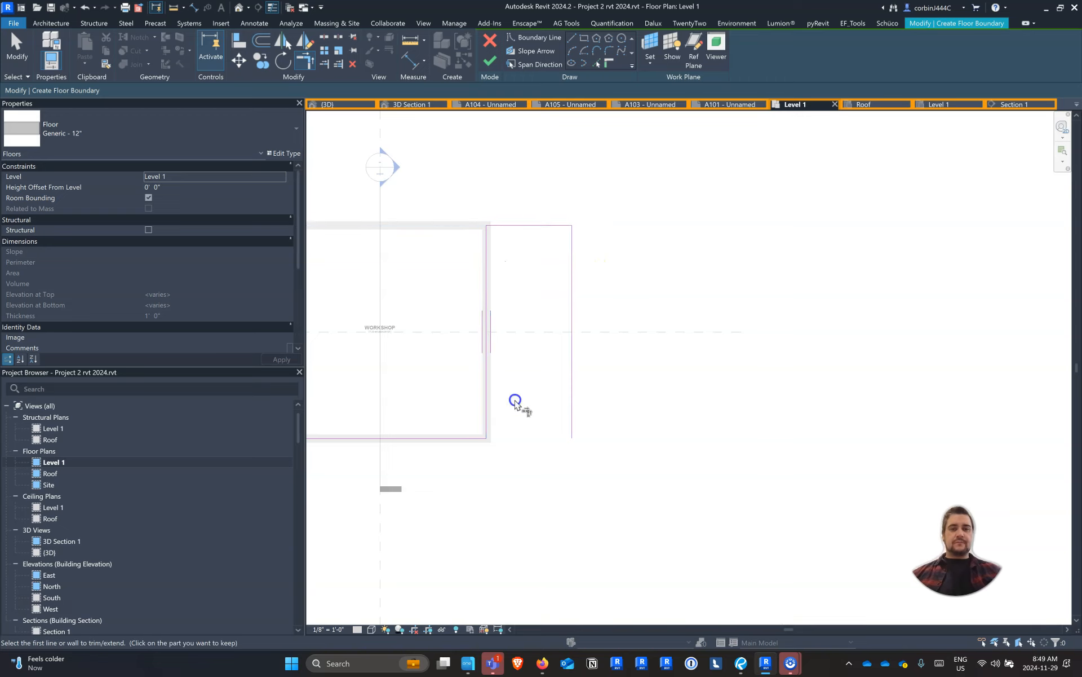
left_click(514, 437)
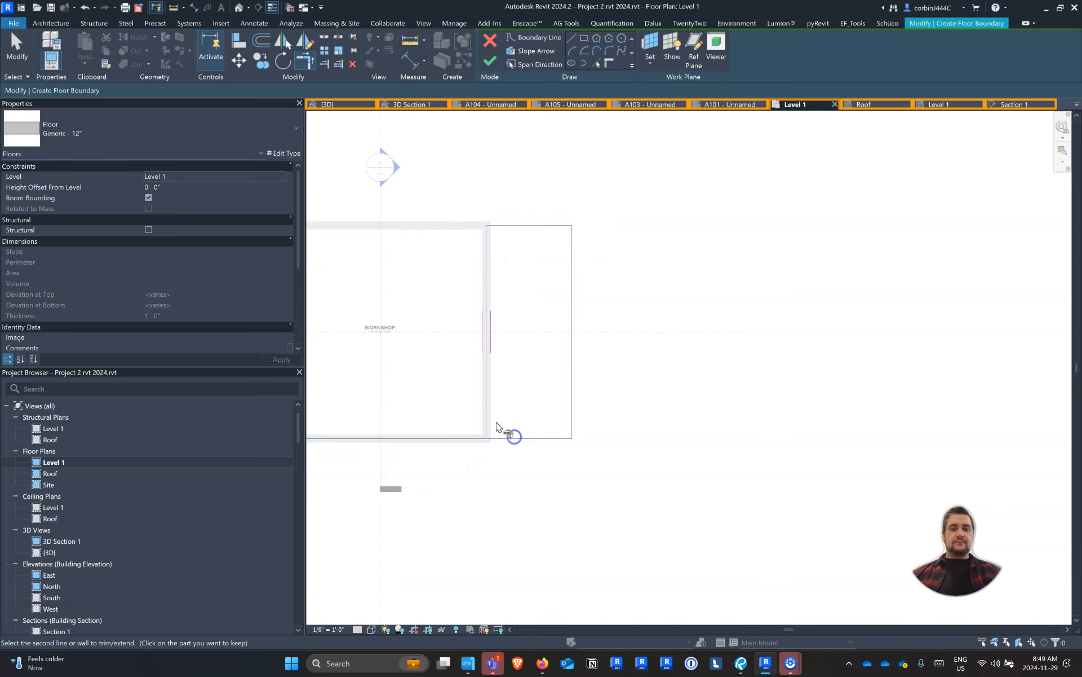
left_click(491, 63)
Inspect the new floor beneath the east roof overhang in the 3D view
left_click(329, 105)
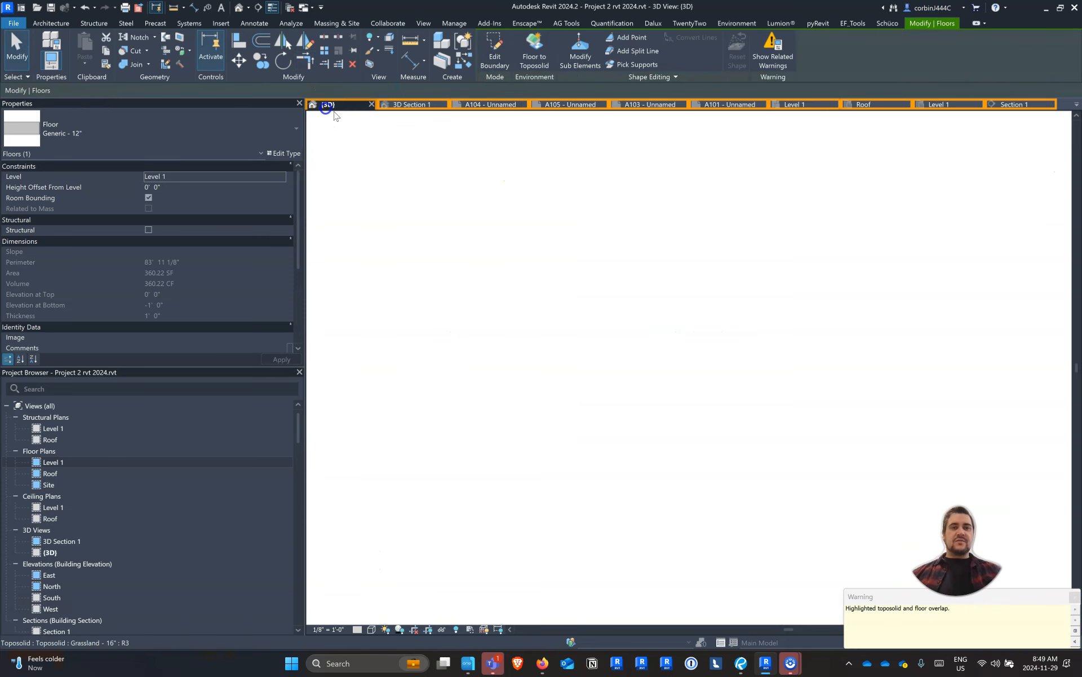
left_click(729, 356)
mouse_move(728, 361)
middle_mouse_down("shift")
mouse_move(715, 379)
mouse_move(479, 386)
mouse_move(476, 411)
mouse_move(544, 416)
middle_mouse_up("shift")
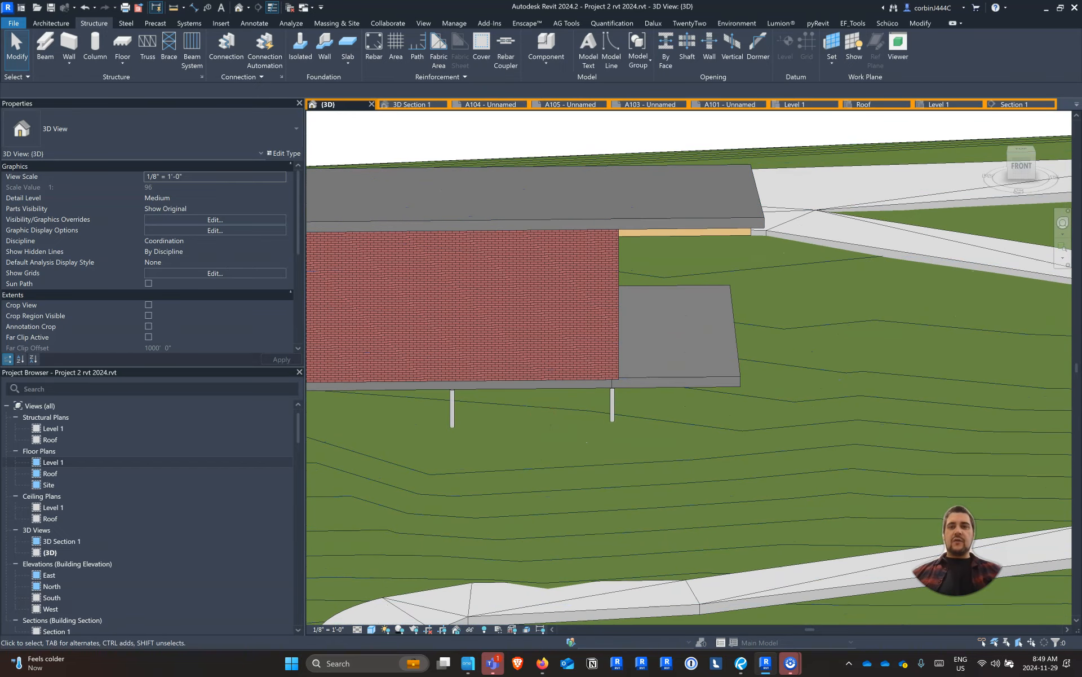
In the Level 1 structural plan, temporarily hide the toposolid category around the building
left_click(936, 104)
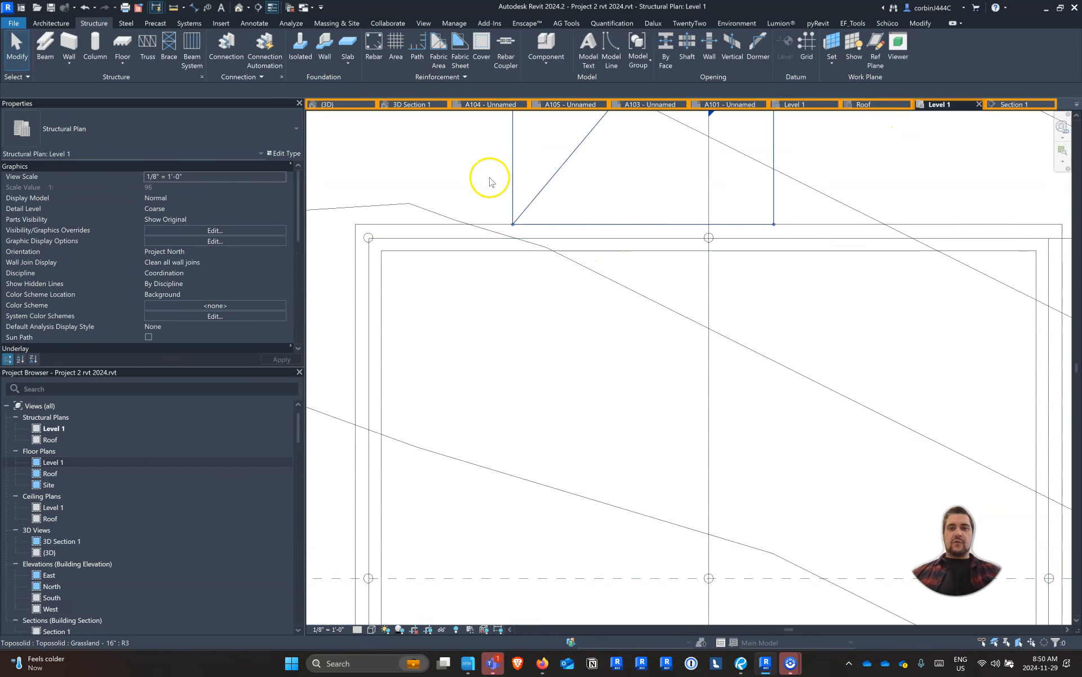
scroll(753, 216, "up", 1)
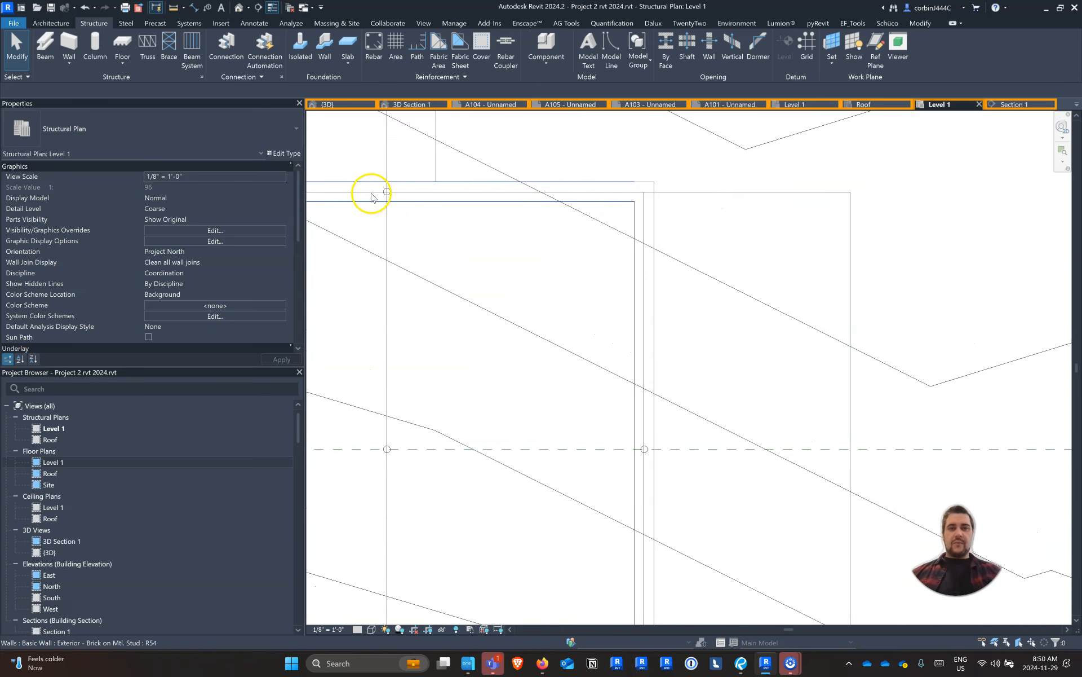
scroll(679, 293, "down", 3)
scroll(669, 336, "up", 2)
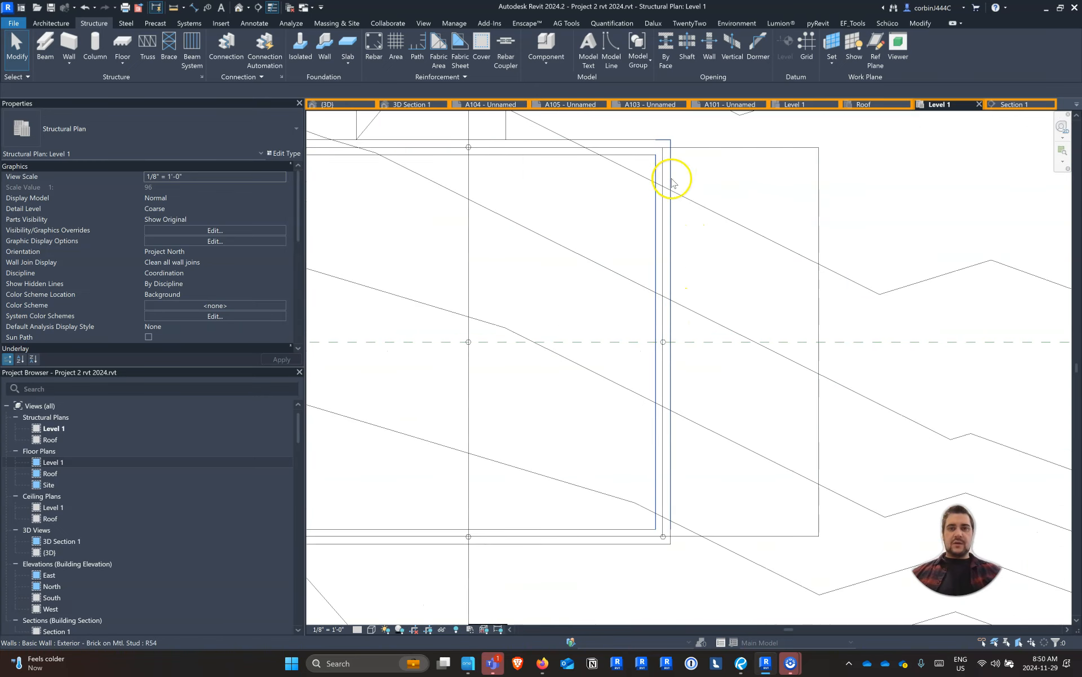
left_click(648, 146)
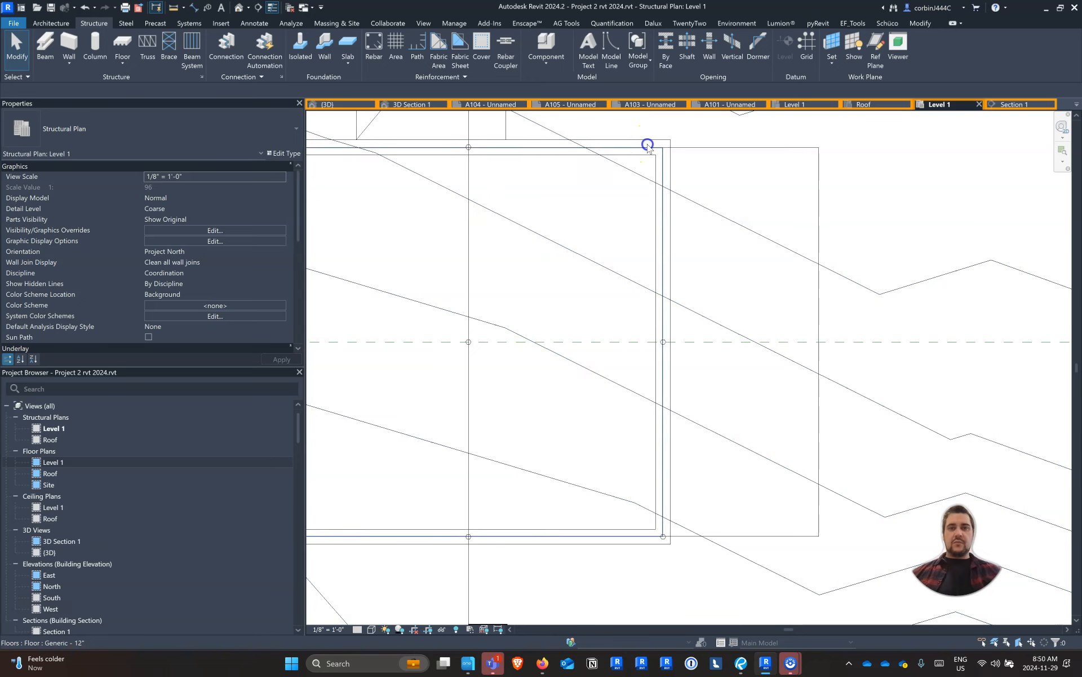
scroll(686, 152, "up", 4)
left_click(671, 147)
scroll(639, 144, "up", 5)
scroll(631, 143, "down", 5)
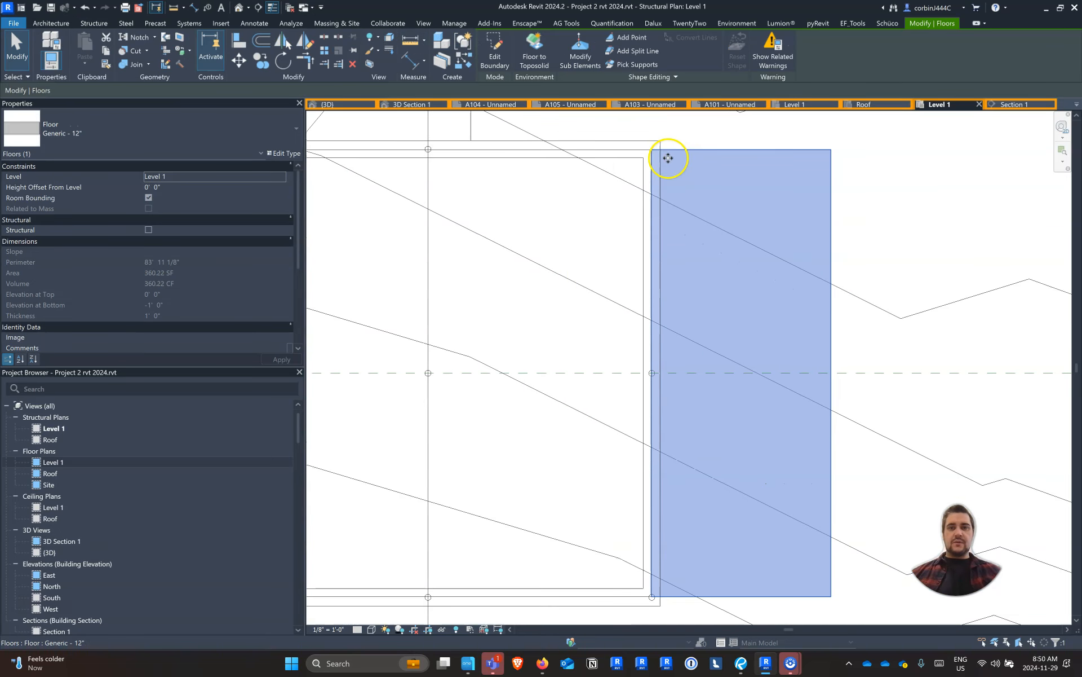
scroll(479, 145, "up", 3)
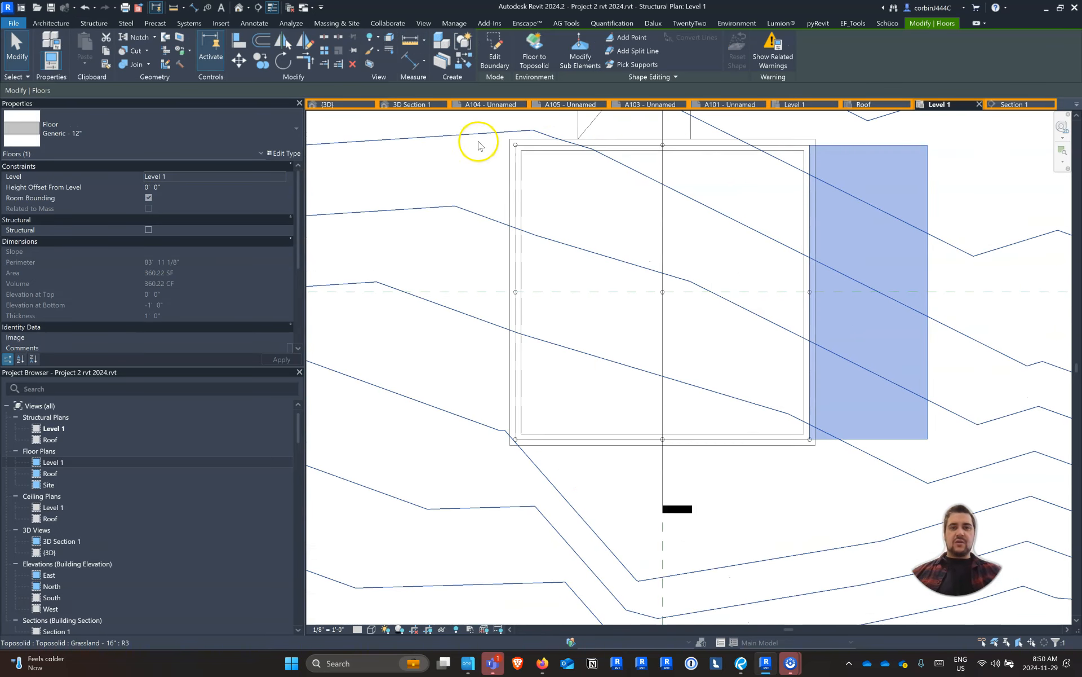
left_click(461, 125)
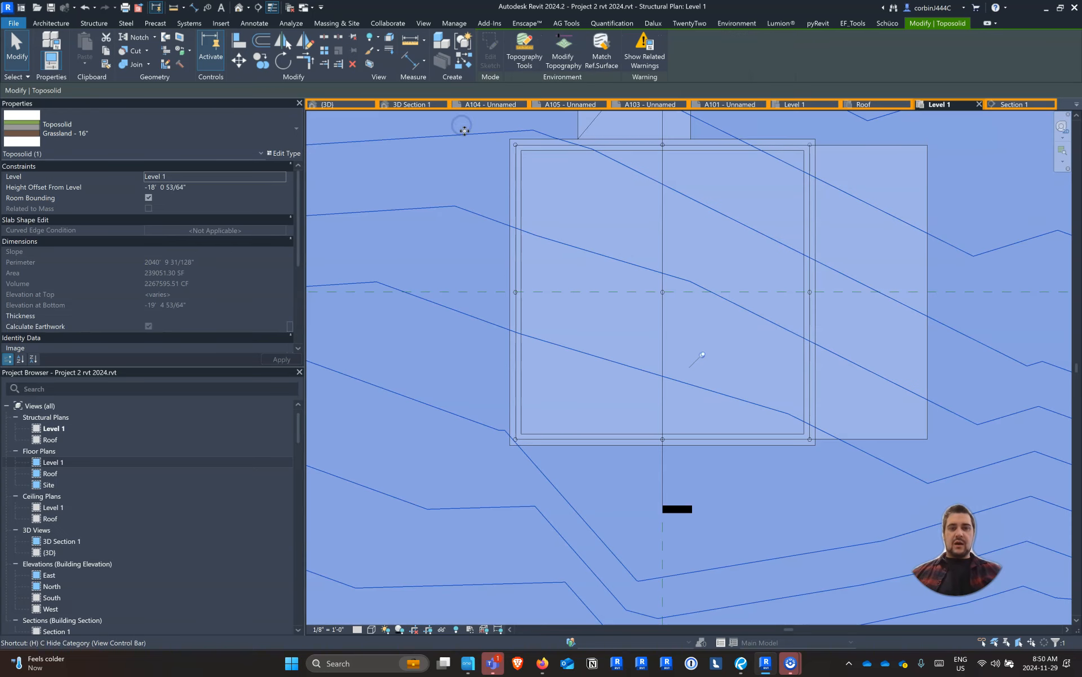
key("h")
Copy the three round HSS columns along the west wall to the new floor's east edge, about 11' 6" beyond the east wall columns
left_click_drag(480, 128, 529, 444)
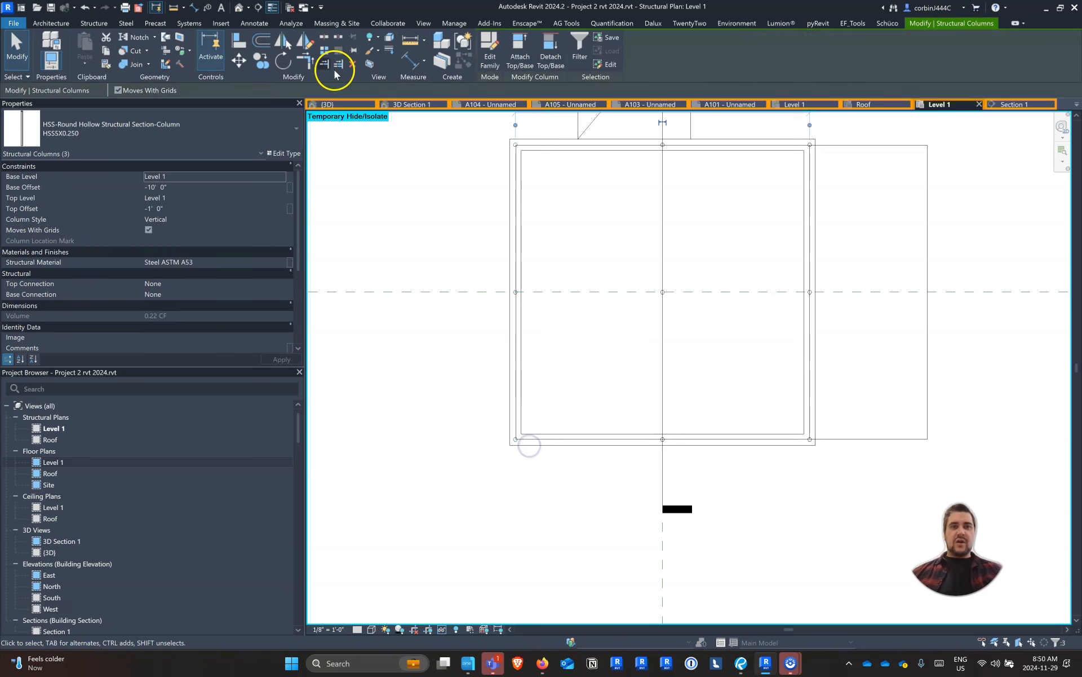
left_click(261, 59)
left_click(516, 235)
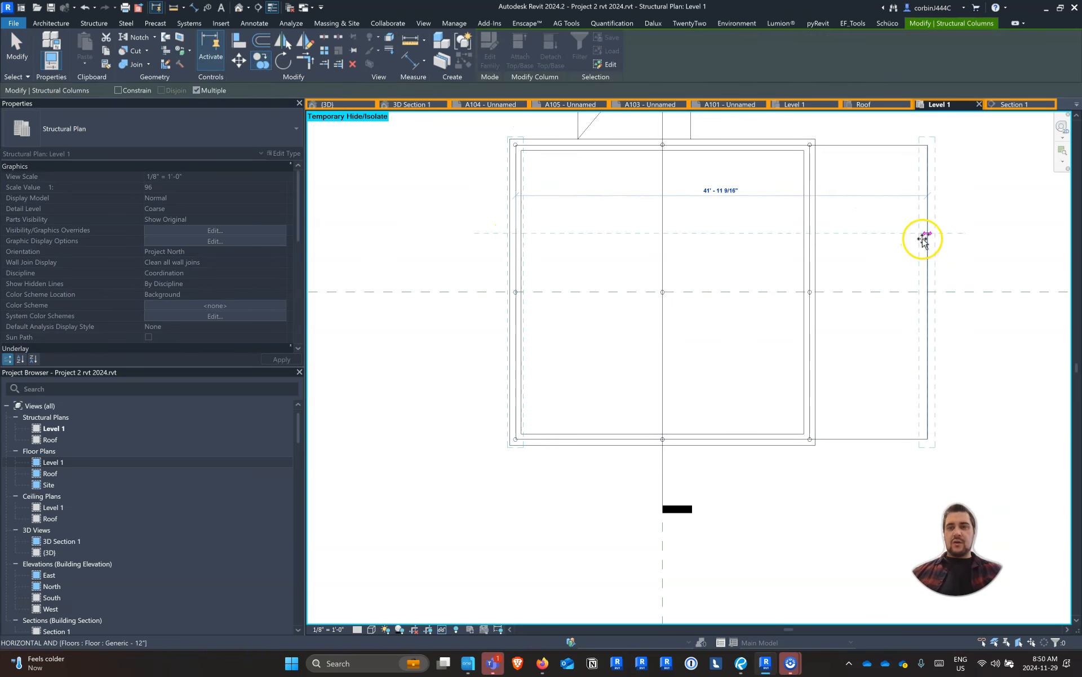
left_click(923, 238)
scroll(778, 316, "down", 3)
key("Escape")
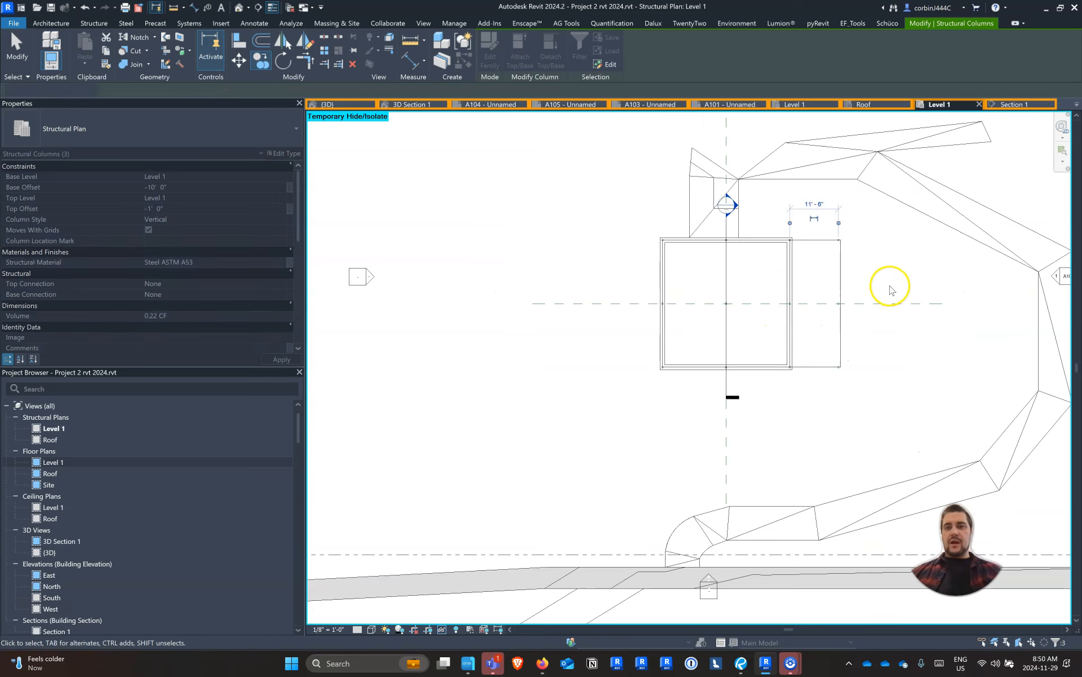
scroll(889, 288, "up", 3)
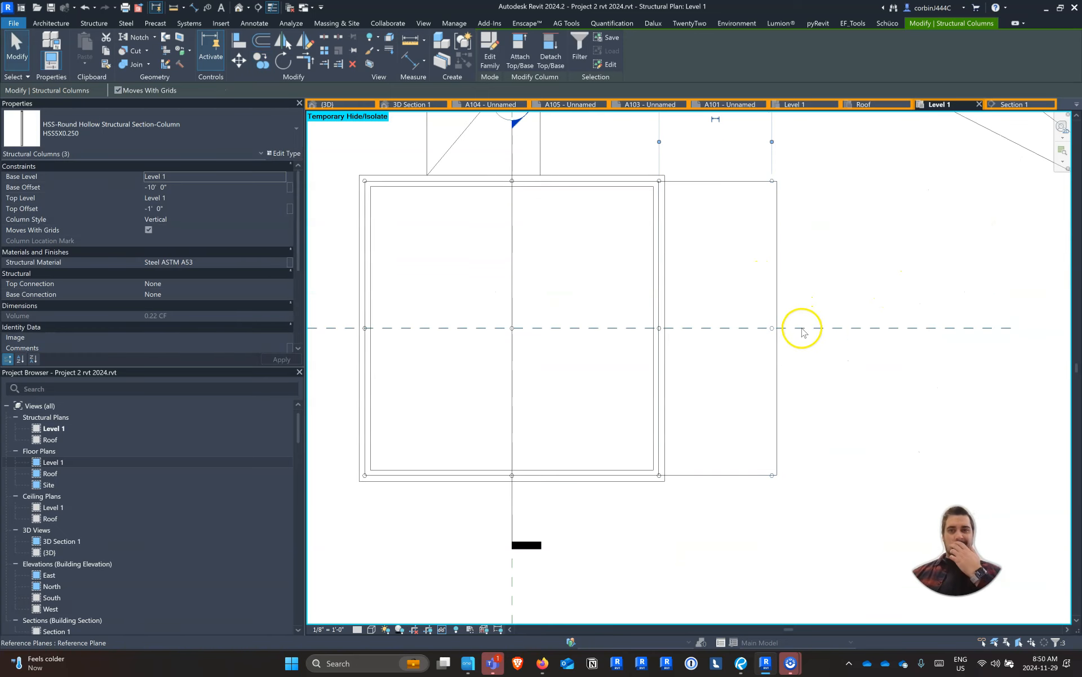
Edit the new floor's boundary and align its south line with the outer face of the south brick wall
left_click(742, 342)
scroll(694, 485, "up", 2)
double_click(694, 475)
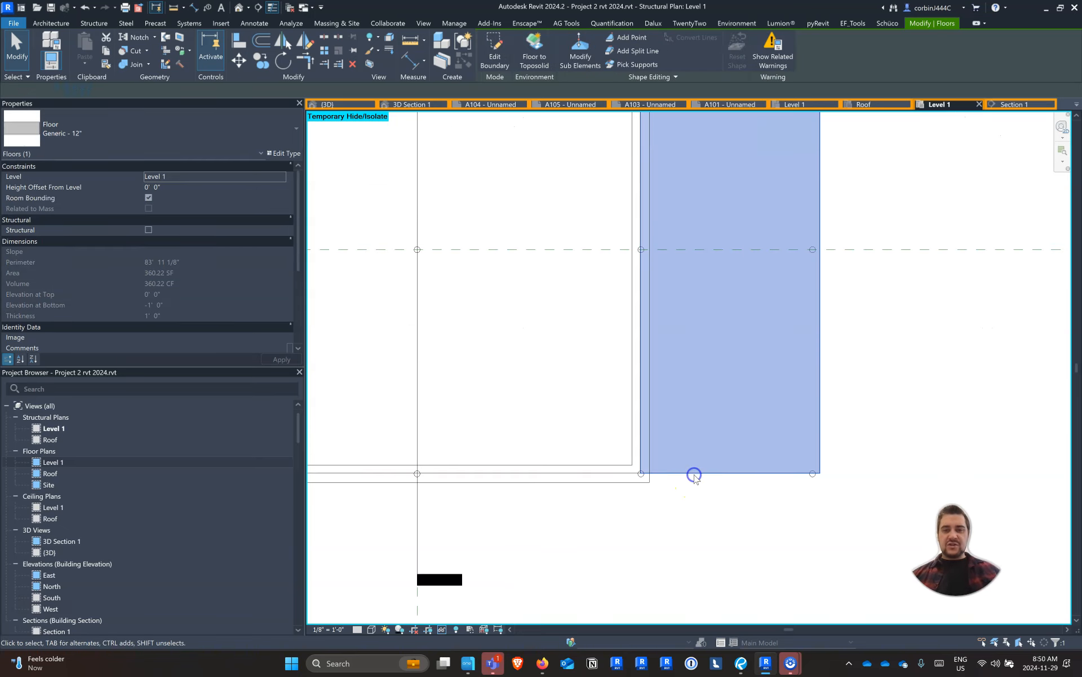
left_click(239, 47)
left_click(621, 488)
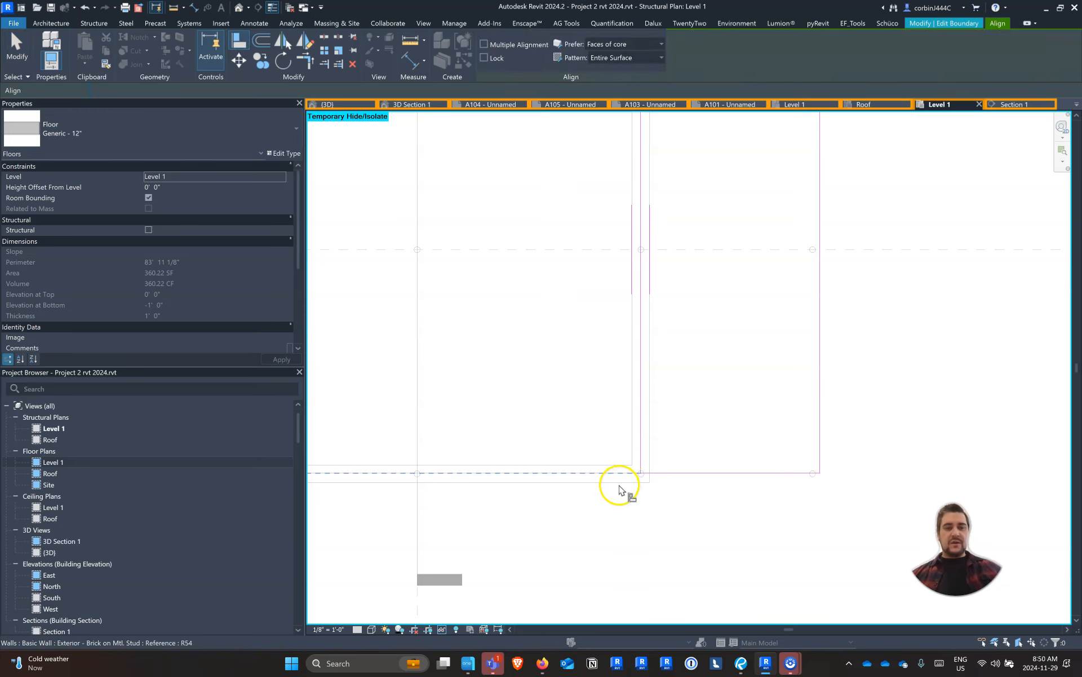
left_click(619, 487)
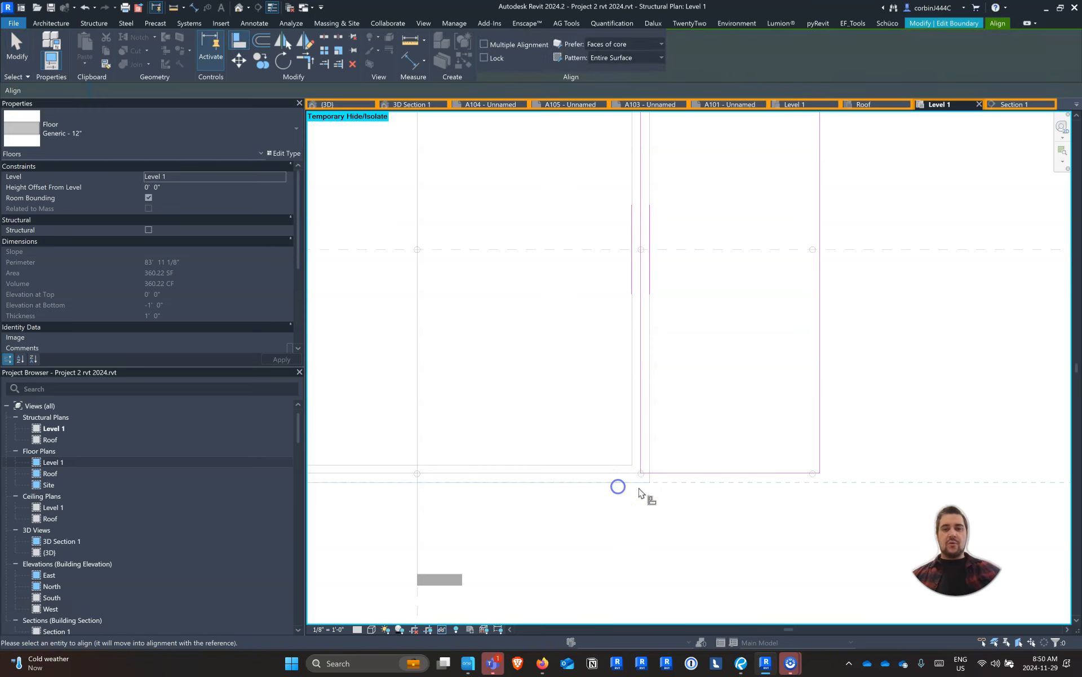
left_click(715, 476)
Align the floor boundary's north line with the outer face of the north wall and finish the boundary edit
scroll(676, 507, "down", 6)
scroll(691, 321, "up", 9)
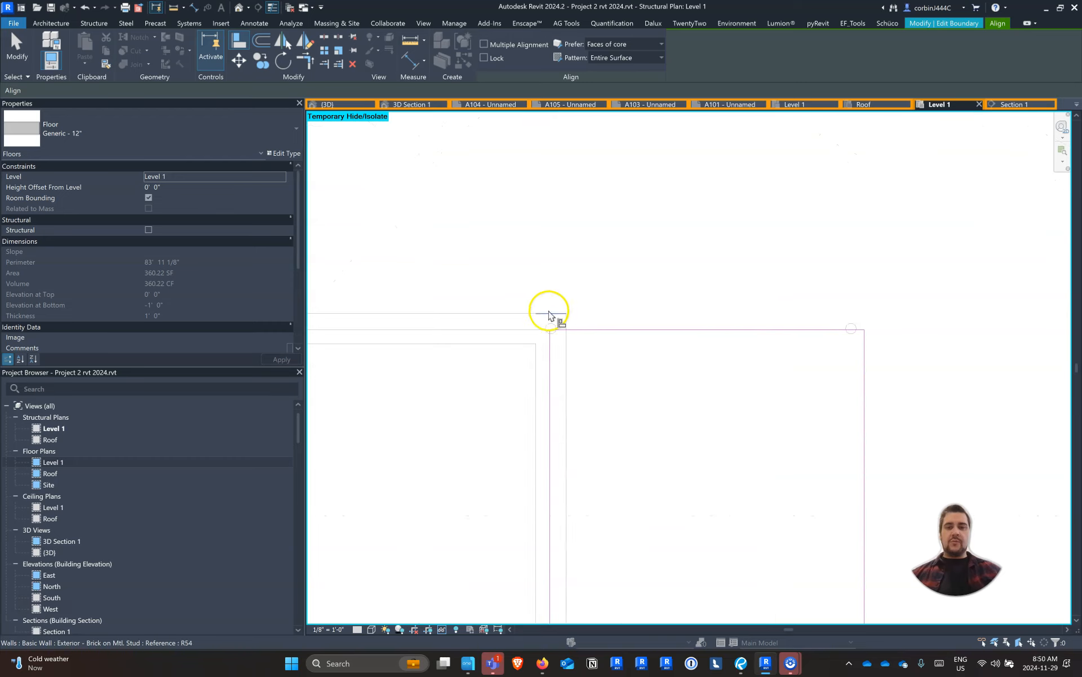
left_click(460, 315)
left_click(593, 330)
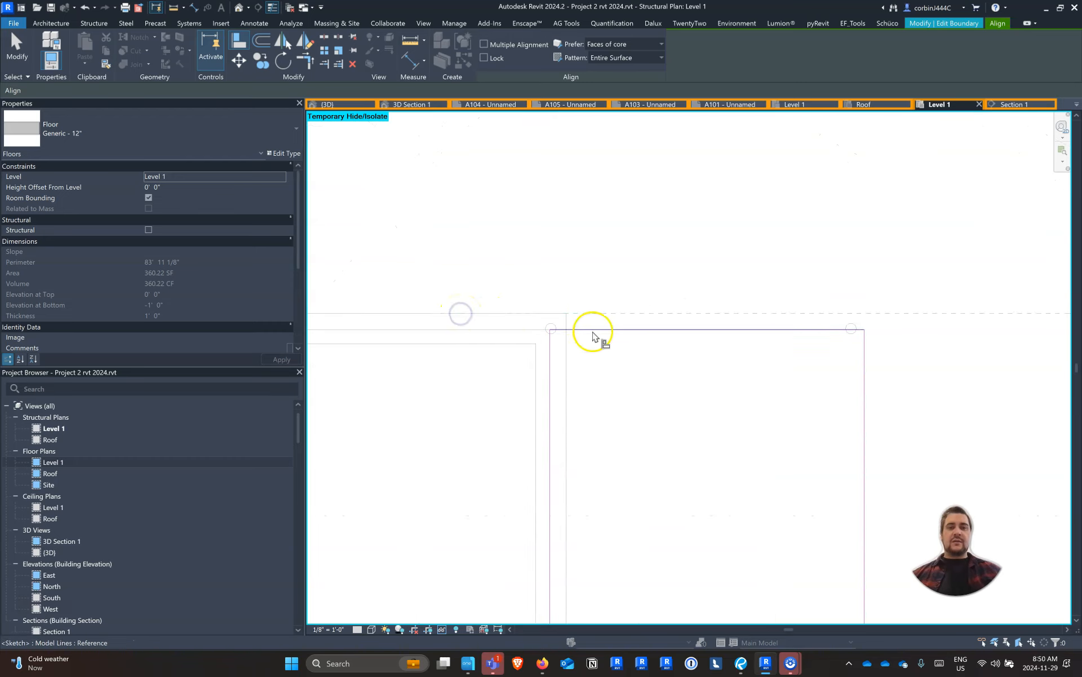
key("Escape")
key("Escape")
scroll(580, 278, "down", 3)
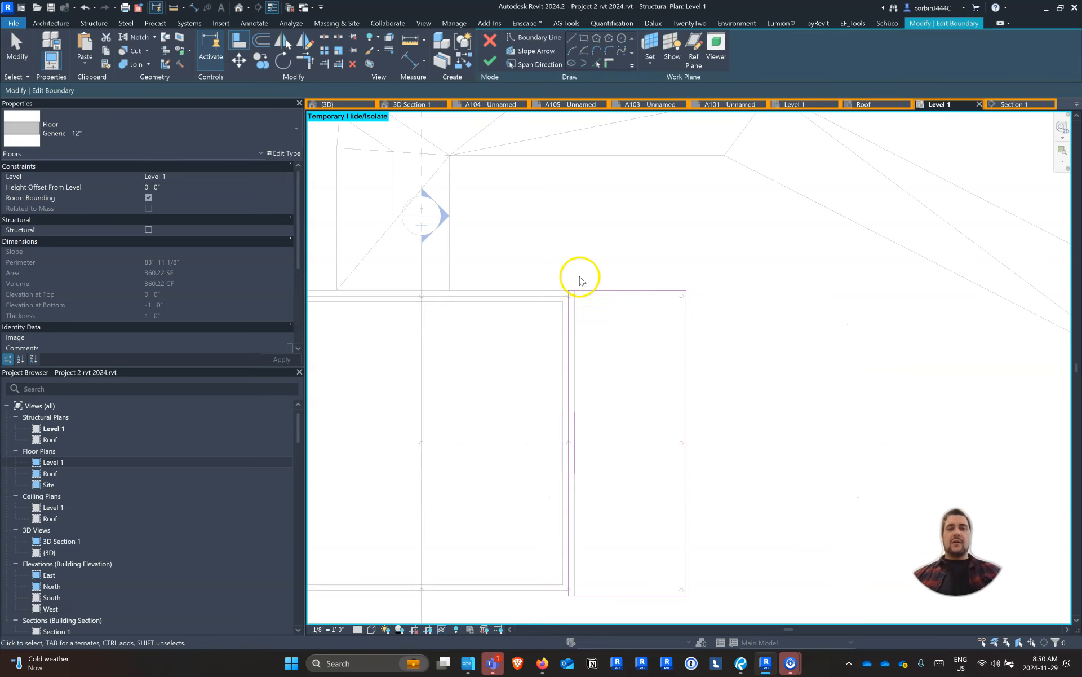
left_click(490, 63)
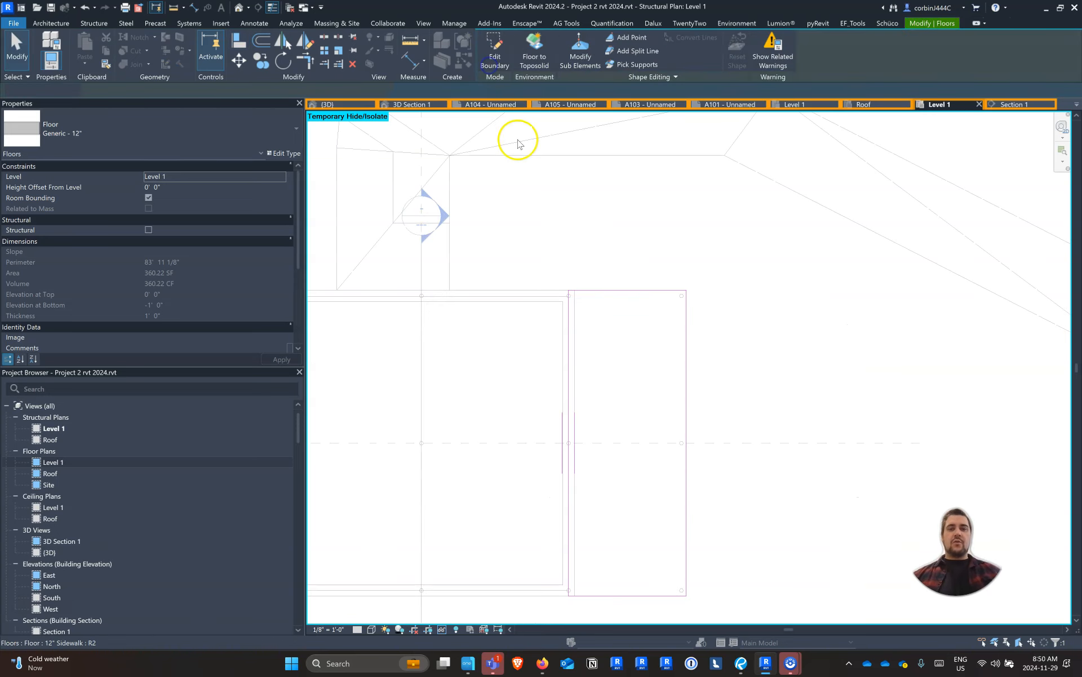
key("Escape")
Inspect the copied columns and the adjusted floor edges in the 3D view
left_click(350, 104)
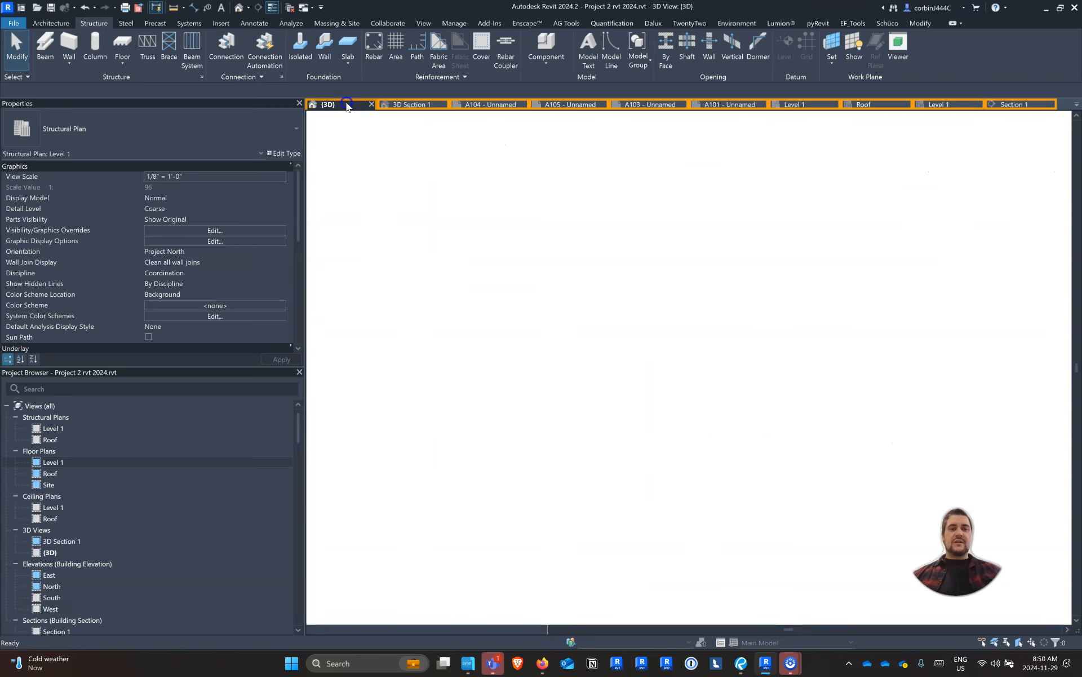
scroll(586, 281, "down", 2)
middle_click_drag(716, 400, 720, 326, "shift")
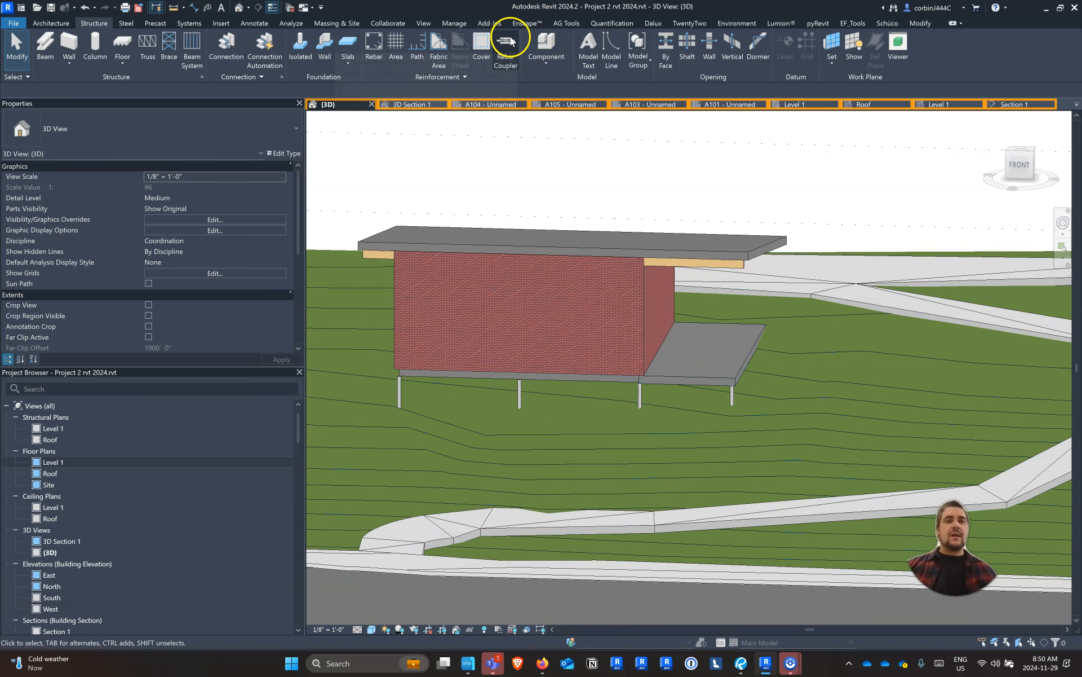
Choose the Timber-Column family from the Structural Columns category of the Autodesk family library for loading
left_click(230, 22)
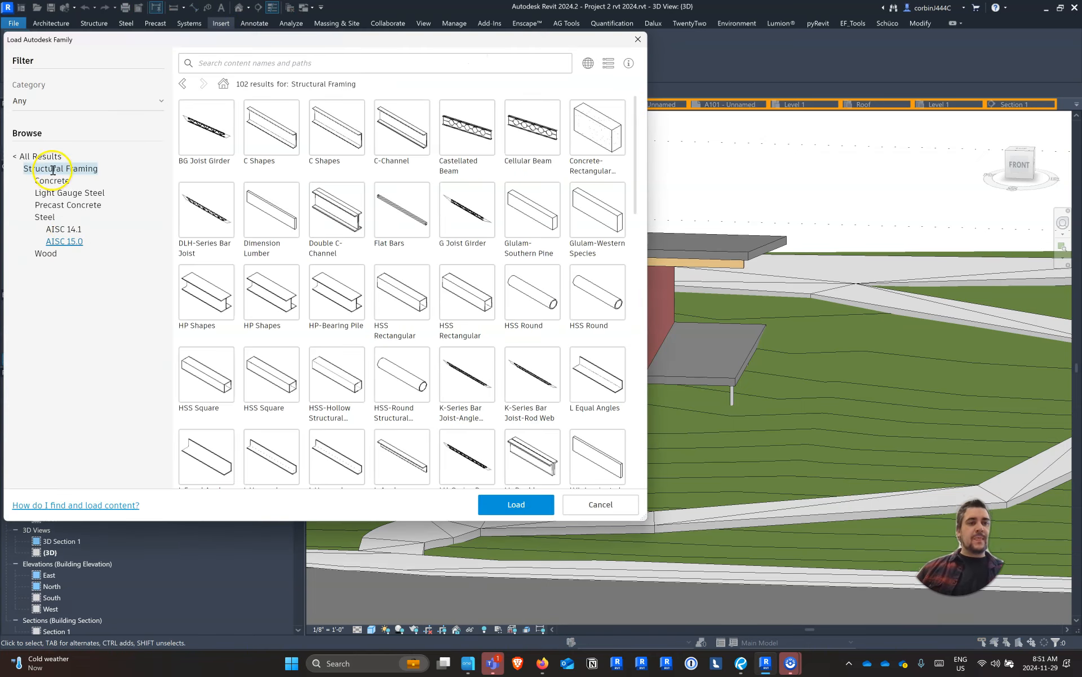
left_click(45, 157)
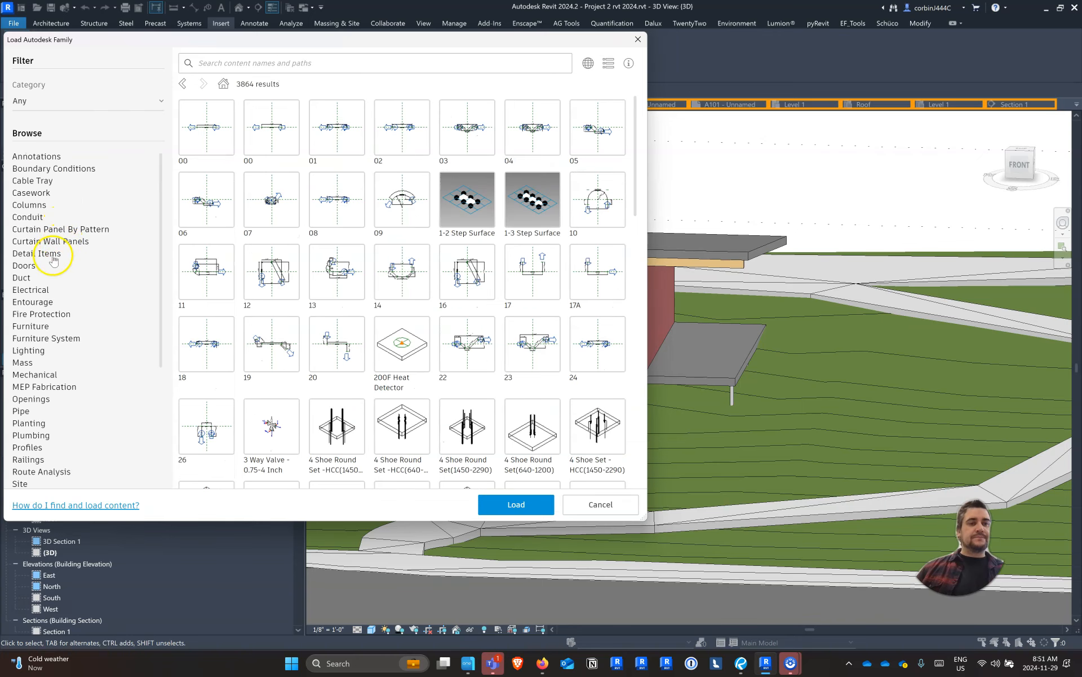
scroll(56, 384, "down", 5)
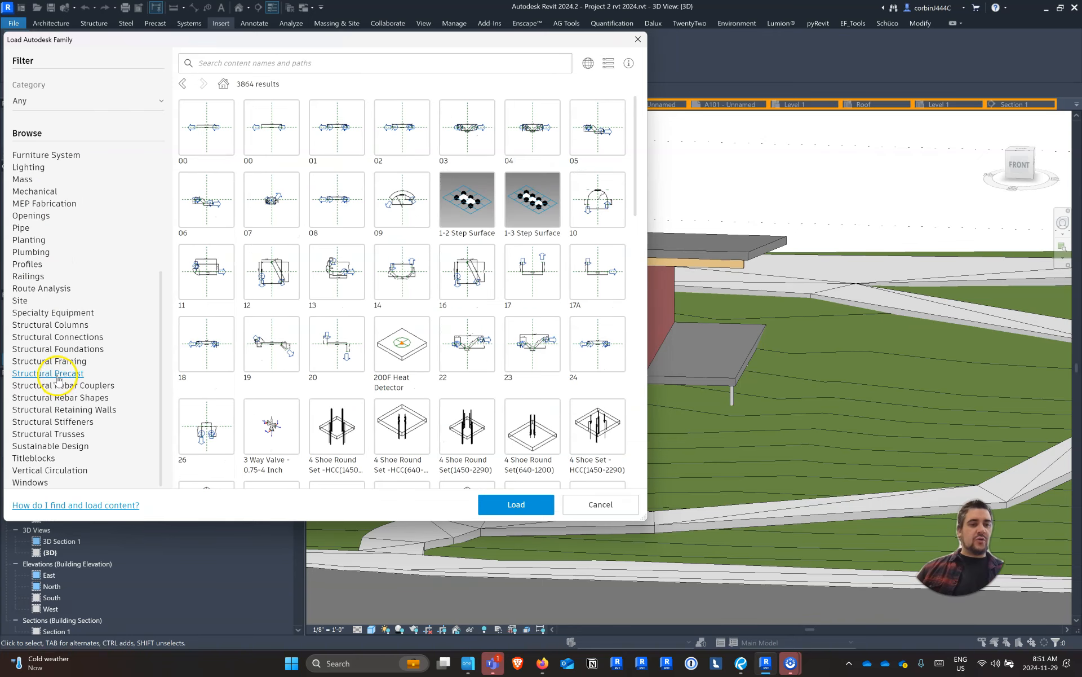
left_click(69, 323)
scroll(310, 305, "down", 6)
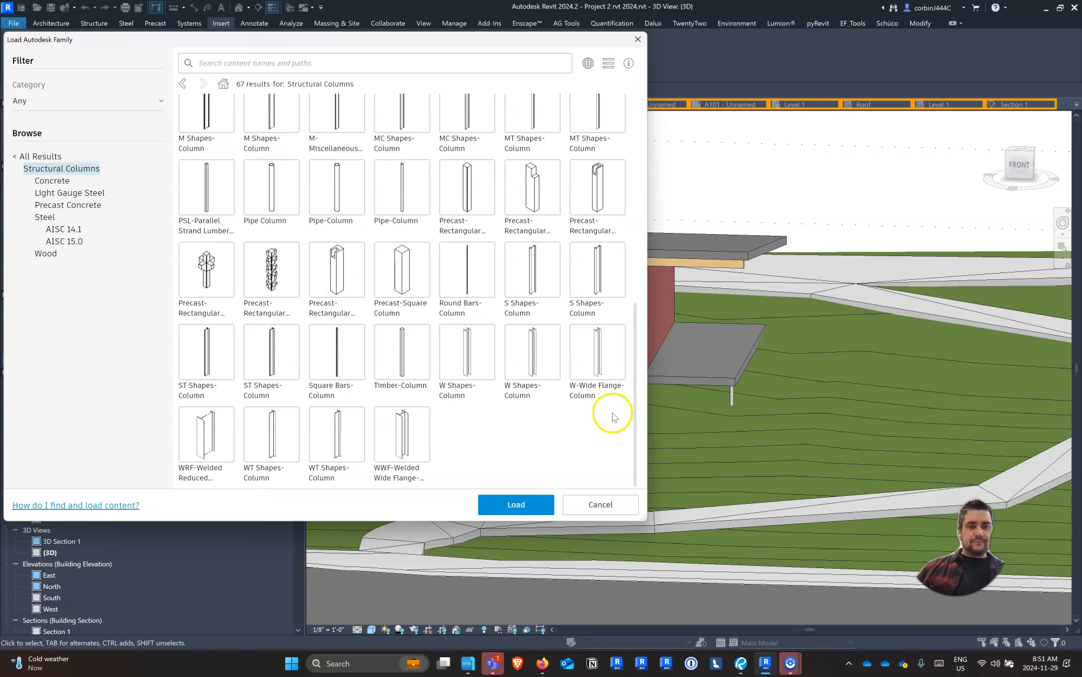
left_click(405, 362)
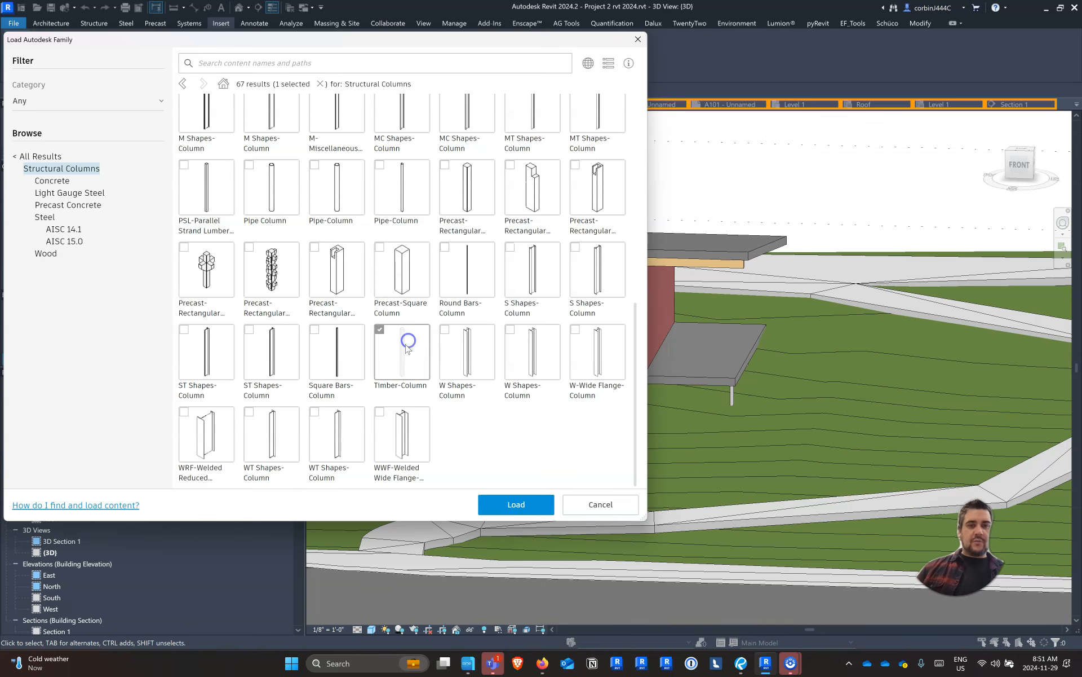
left_click(517, 504)
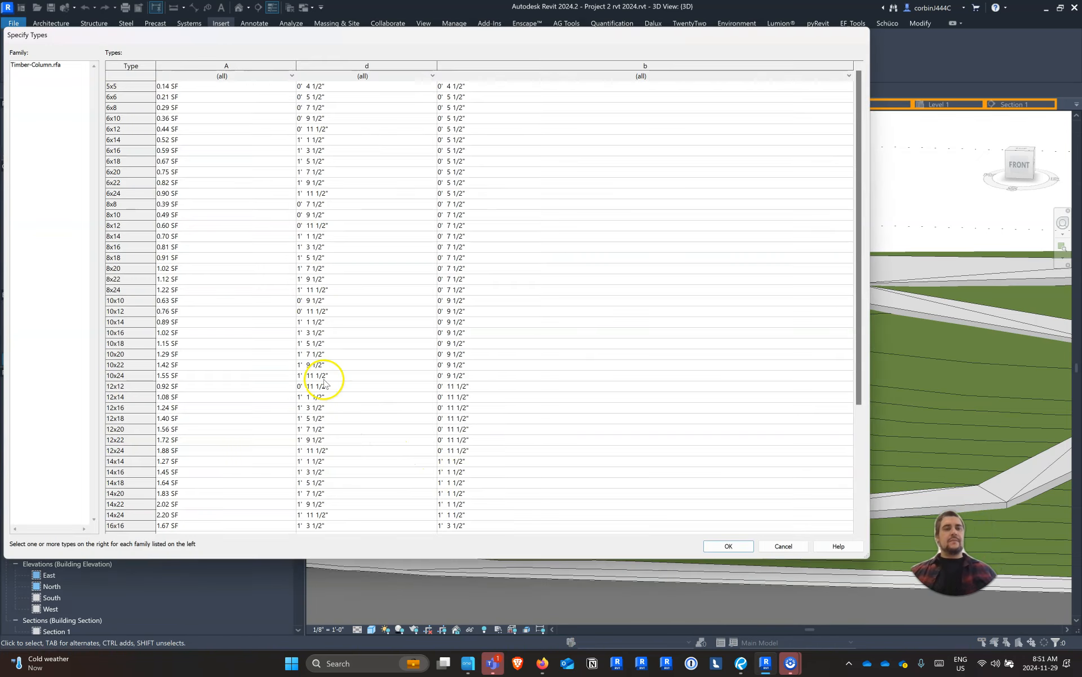
Load the 6x6, 8x8, 10x10 and 12x12 types of the Timber-Column family
left_click(125, 97)
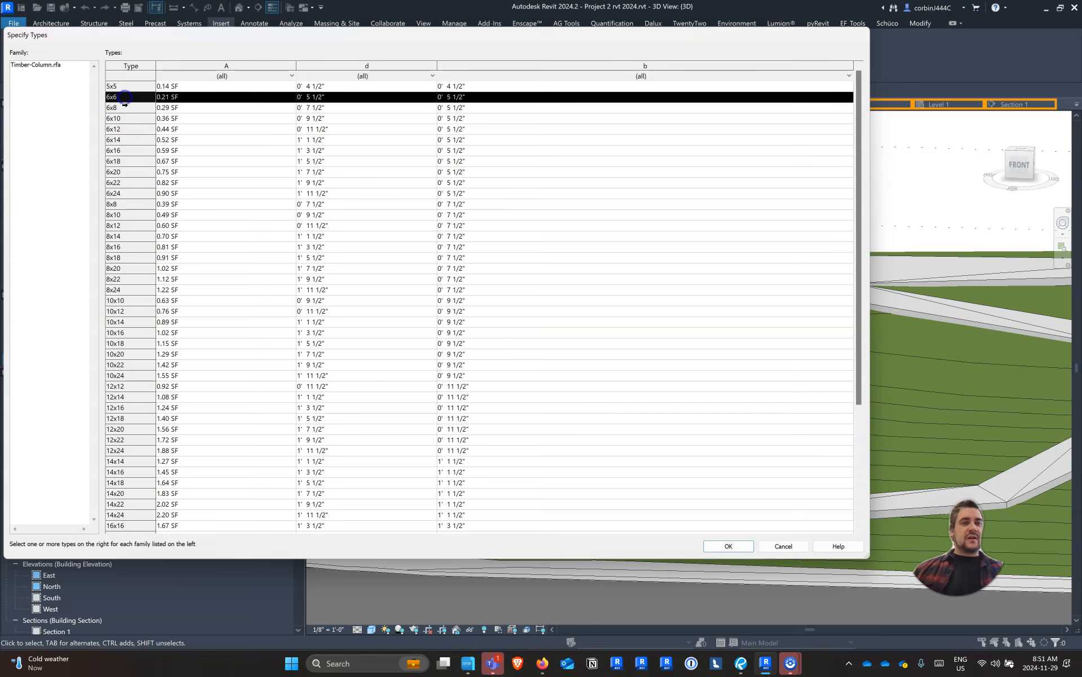
left_click(123, 203, "ctrl")
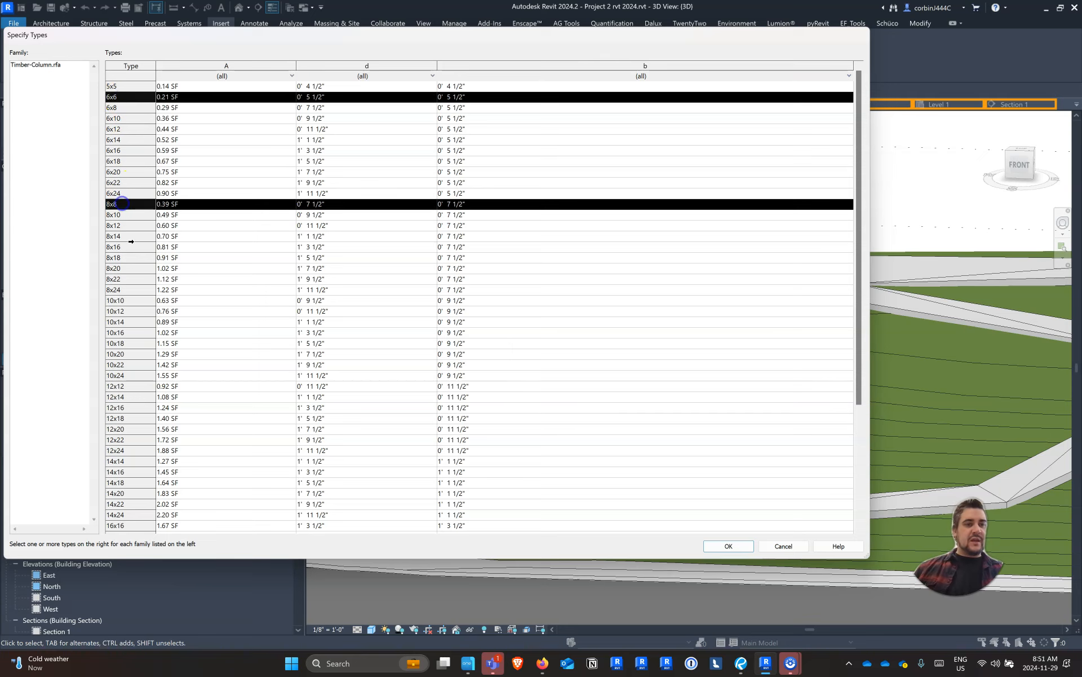
left_click(130, 302, "ctrl")
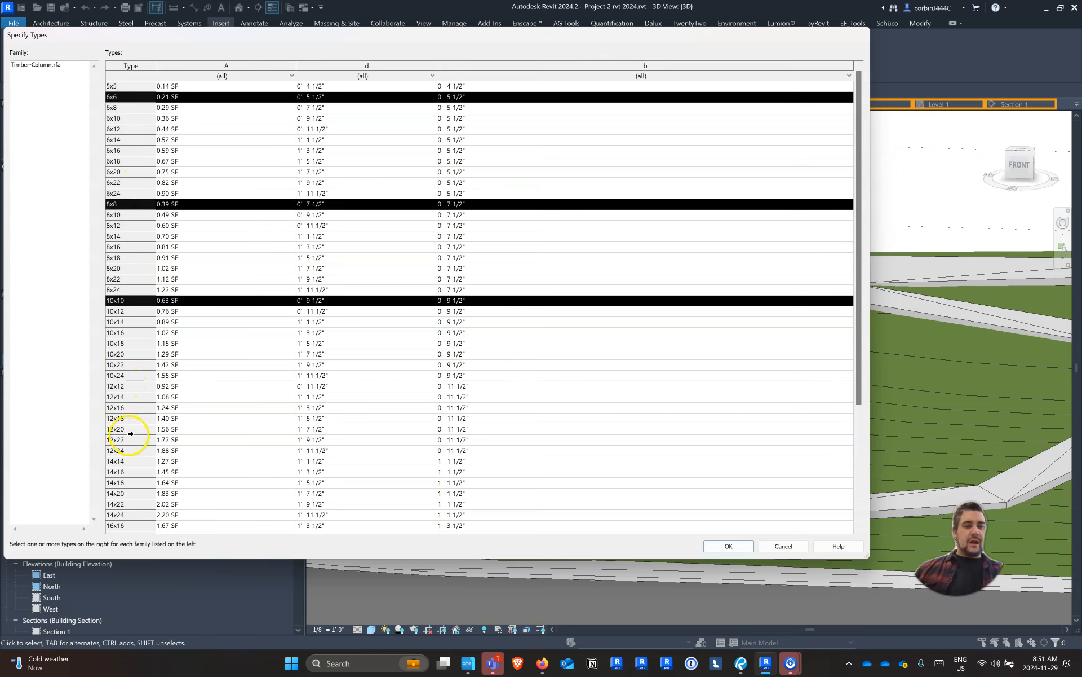
left_click(118, 387, "ctrl")
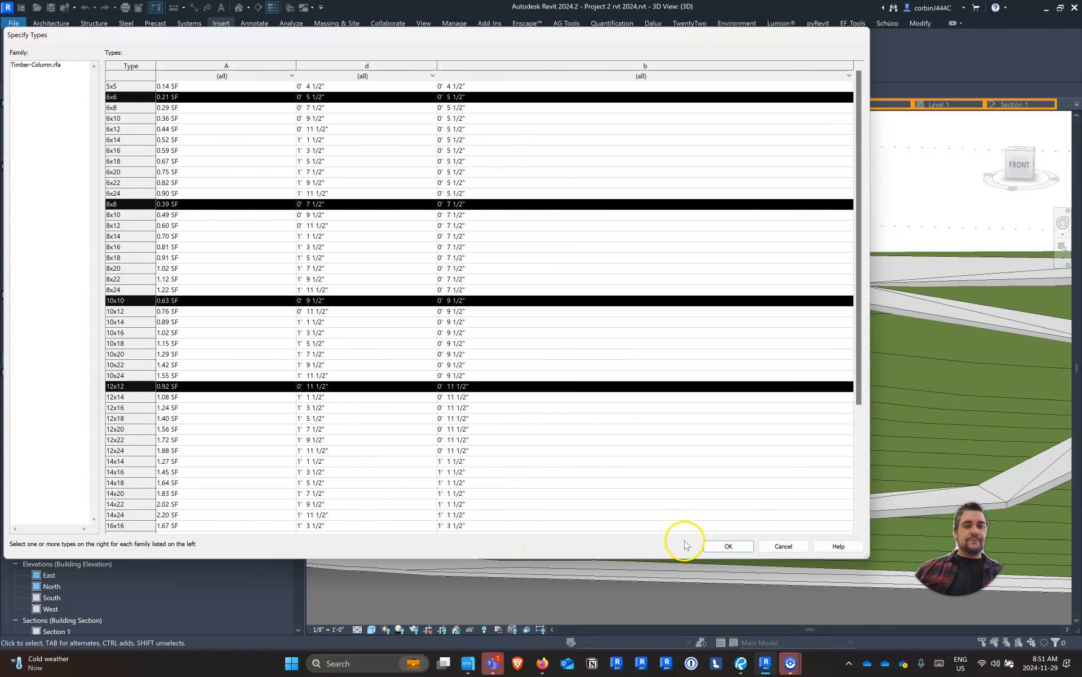
left_click(724, 545)
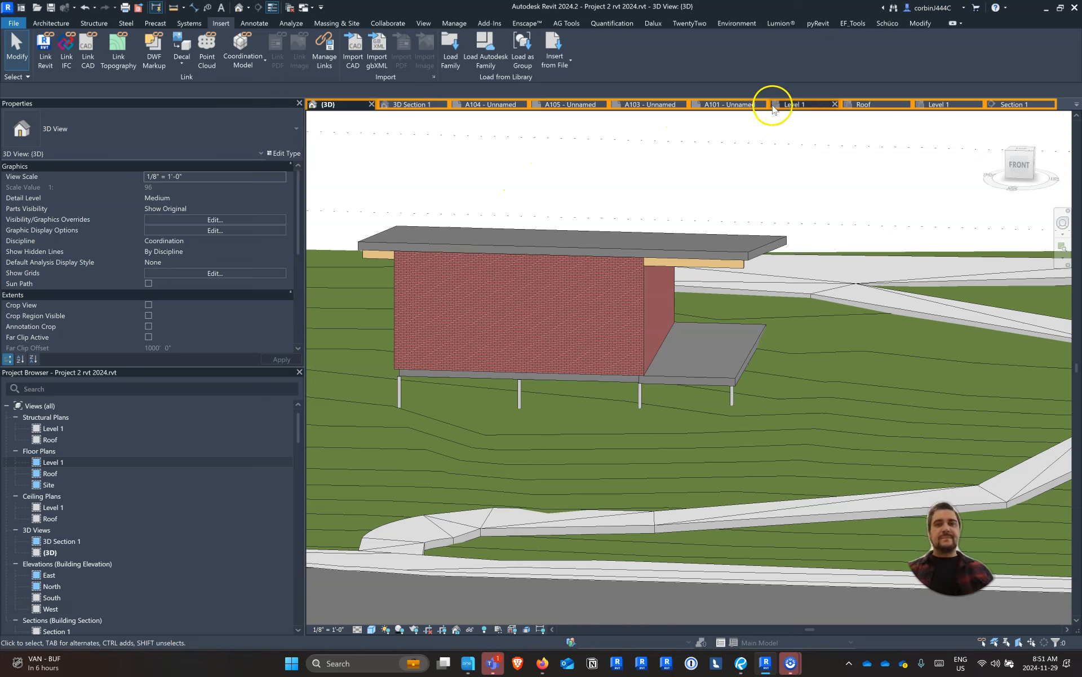
Place a 6x6 Timber-Column on the round column at the floor's southeast corner in the Level 1 structural plan
left_click(928, 104)
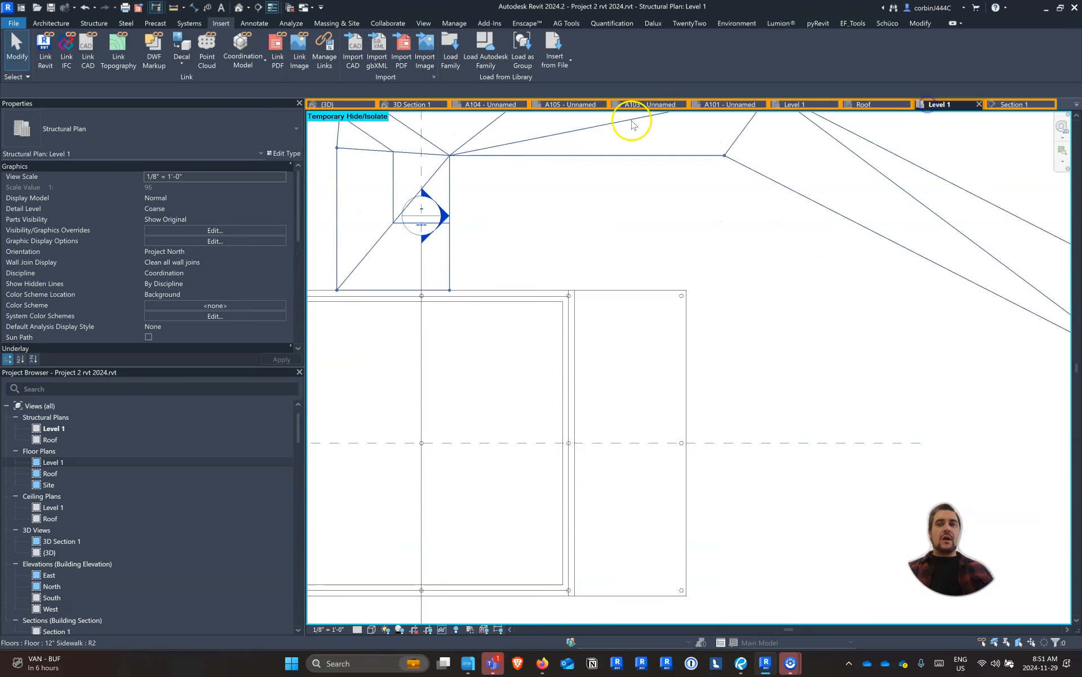
scroll(587, 225, "down", 2)
scroll(693, 304, "up", 6)
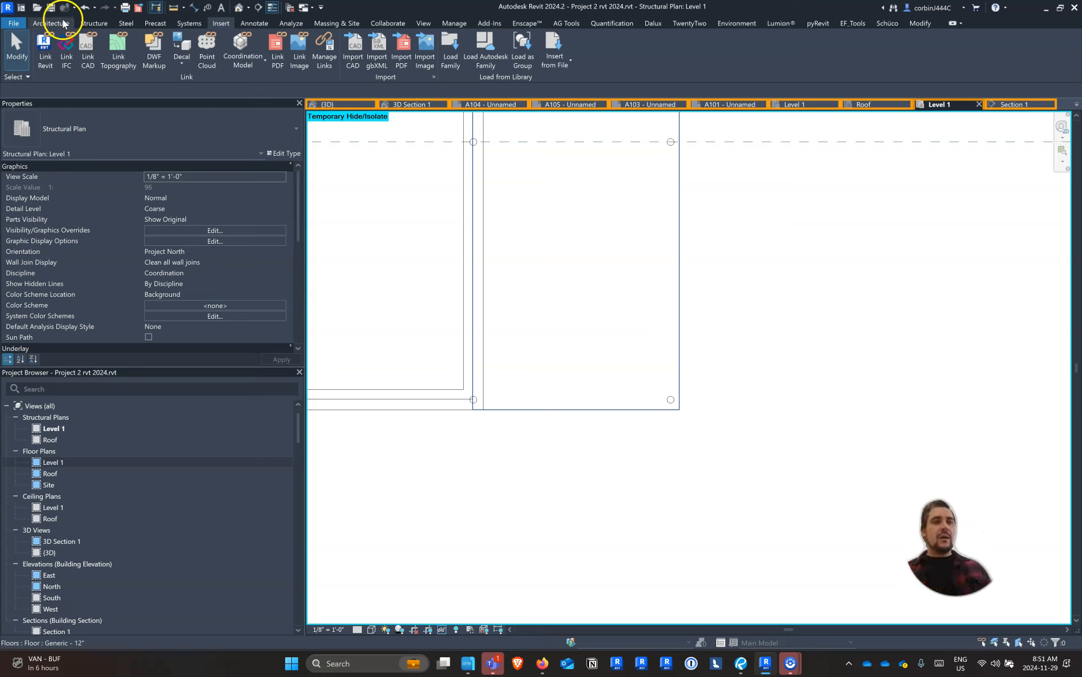
left_click(95, 23)
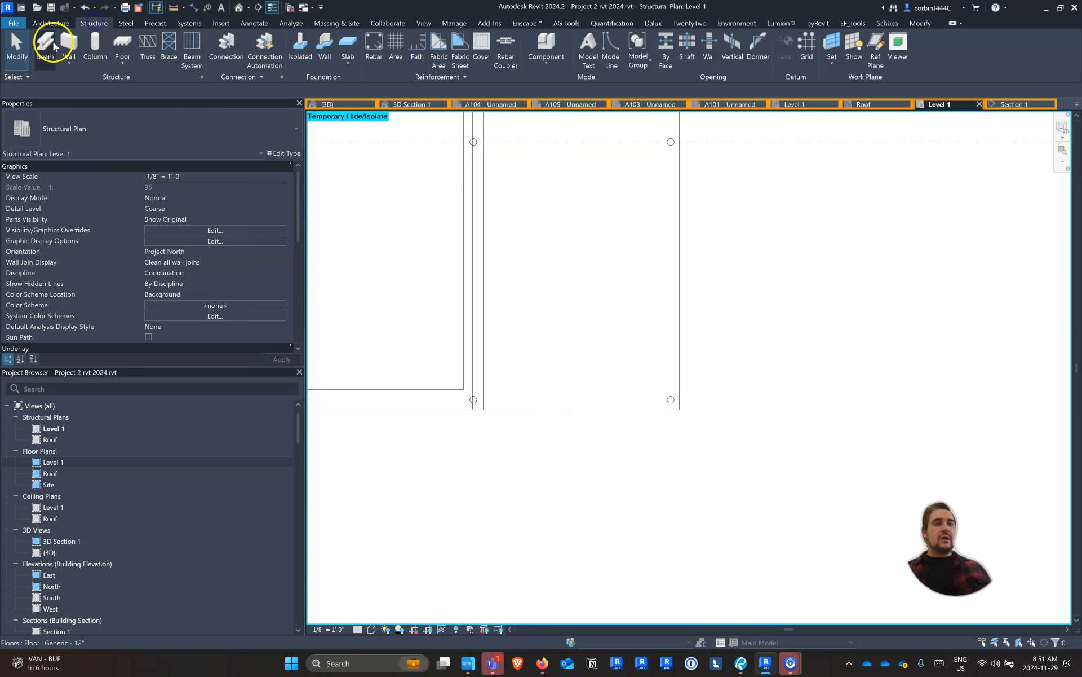
left_click(94, 41)
scroll(643, 378, "up", 3)
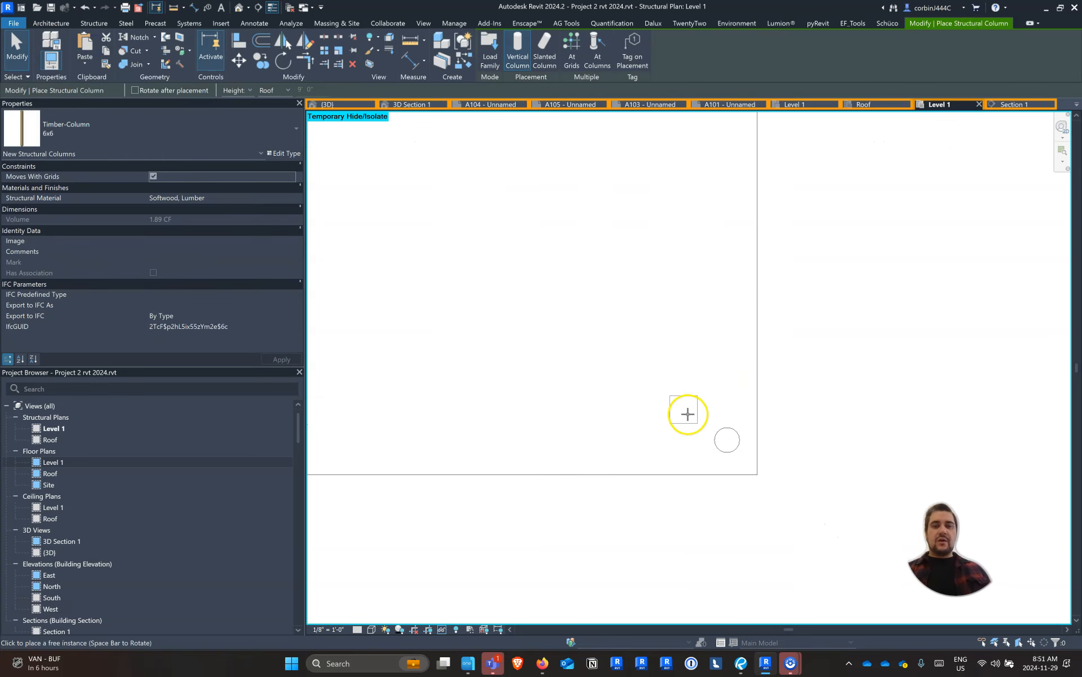
left_click(728, 442)
Place 6x6 Timber-Columns on the middle and northeast round columns along the floor's east edge
scroll(618, 452, "down", 3)
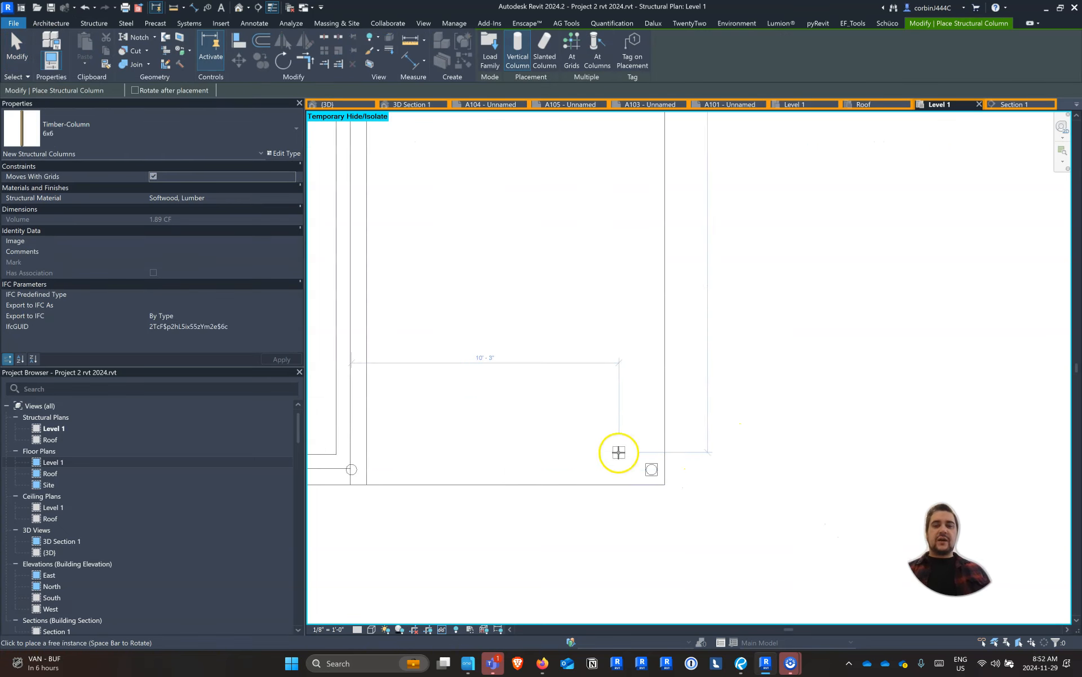
scroll(608, 255, "up", 5)
scroll(626, 333, "down", 1)
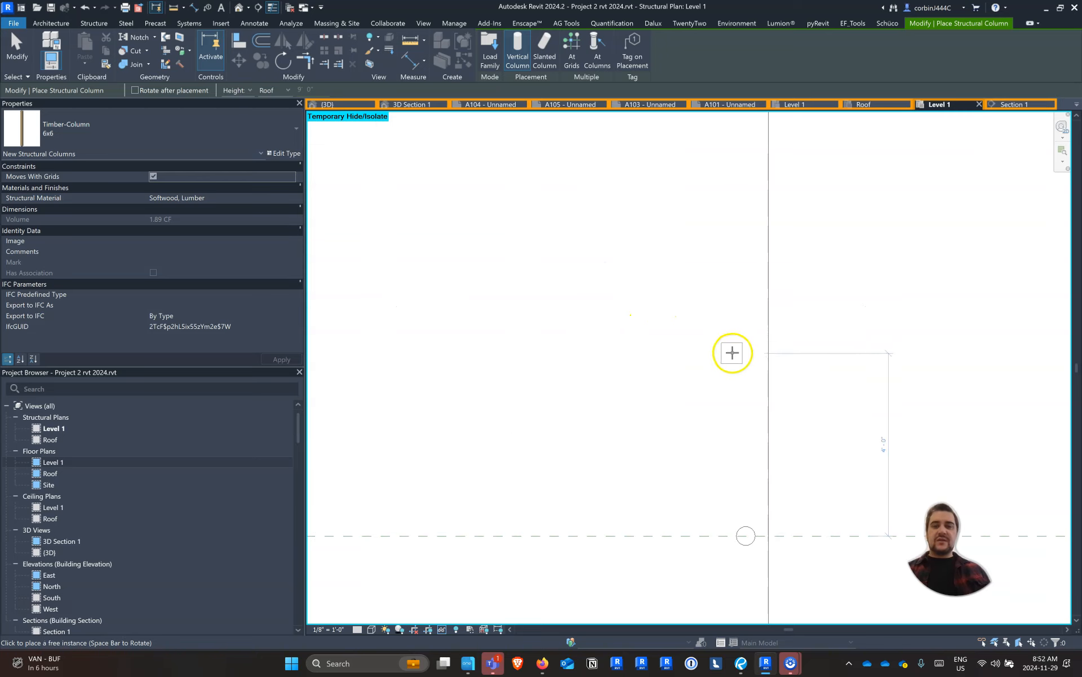
left_click(747, 534)
scroll(691, 300, "up", 4)
left_click(689, 302)
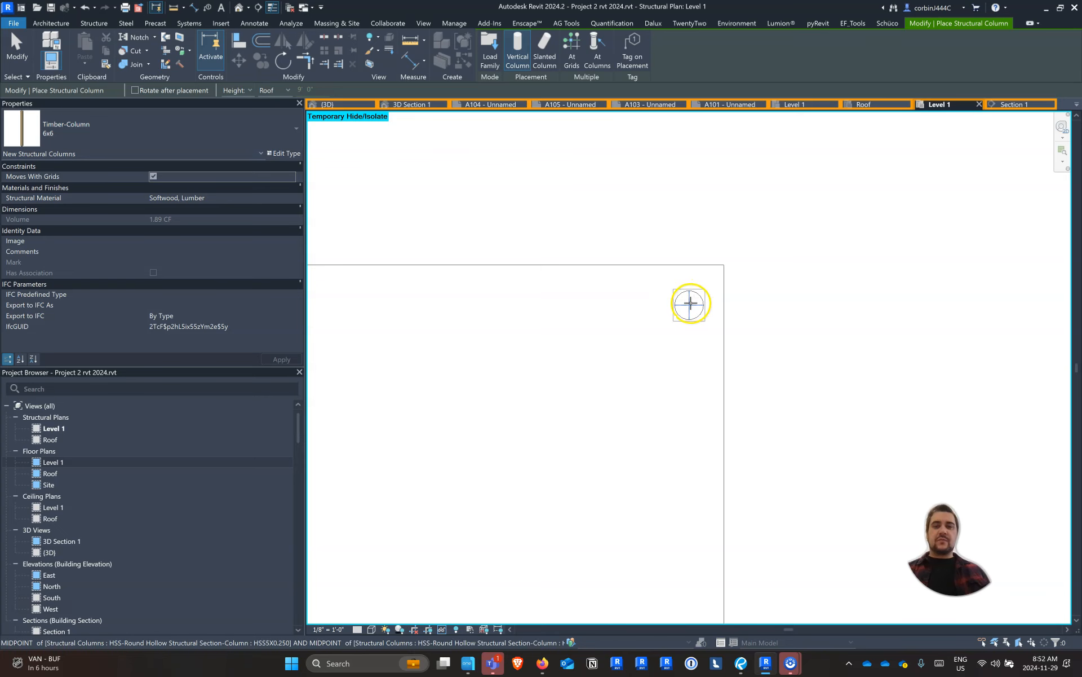
Attach the top of the southeast timber column to the roof beam above it in the 3D view
left_click(354, 100)
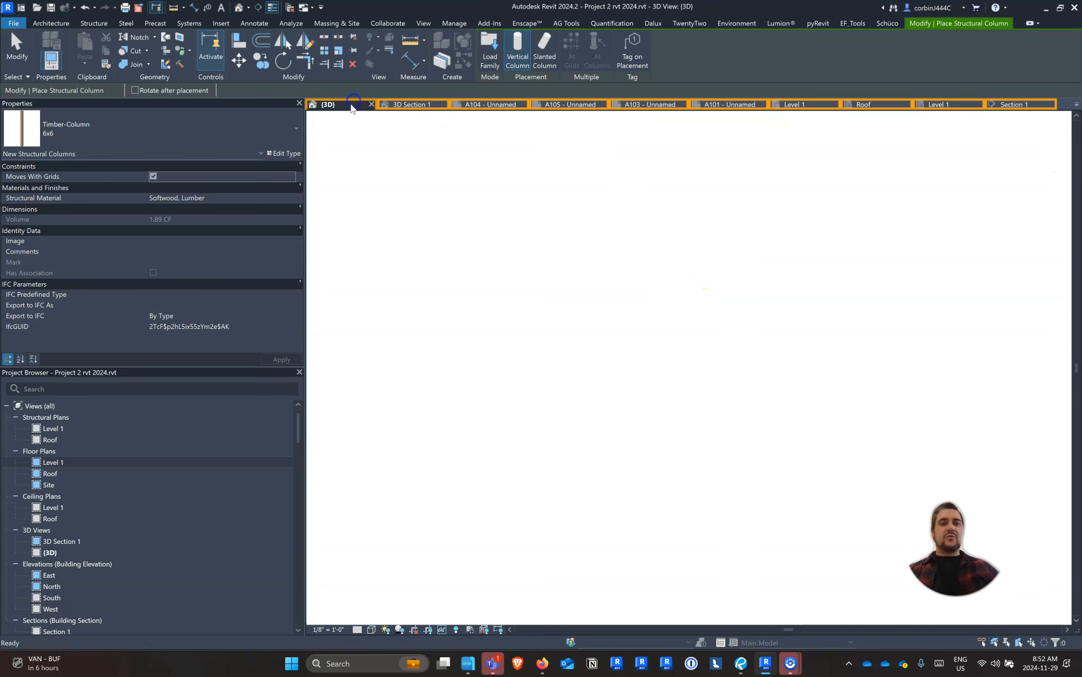
middle_click_drag(773, 353, 708, 311, "shift")
left_click(708, 306)
scroll(707, 293, "up", 2)
scroll(707, 293, "up", 2)
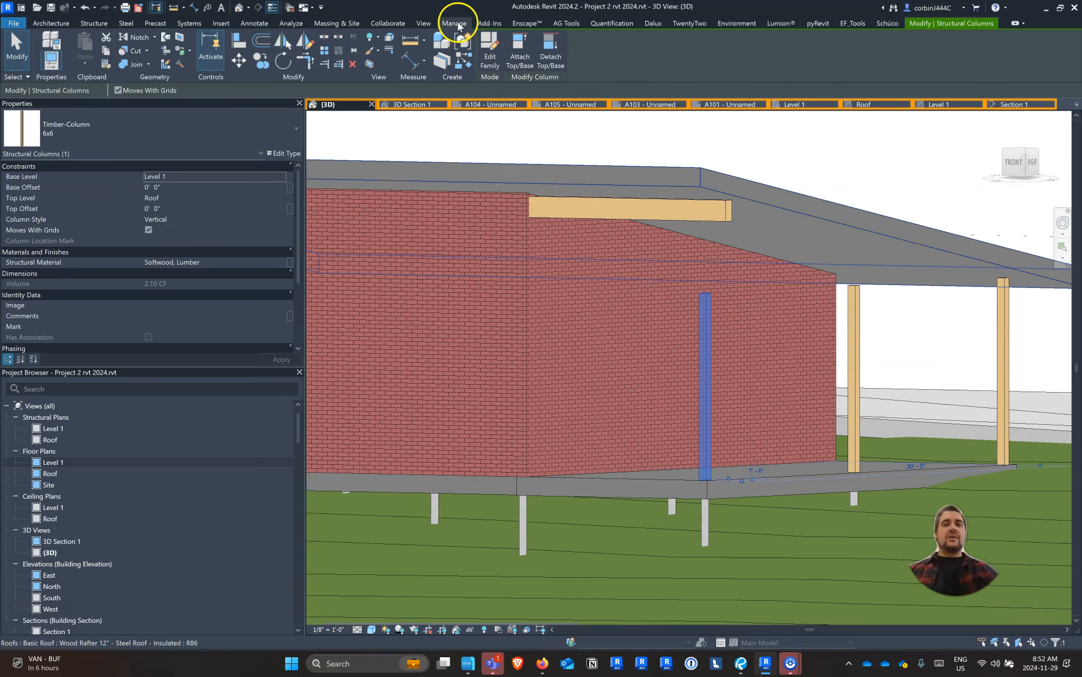
left_click(525, 52)
left_click(677, 215)
Inspect the timber columns under the east overhang and the surrounding site in the 3D view
scroll(624, 253, "down", 4)
middle_click_drag(622, 308, 918, 350, "shift")
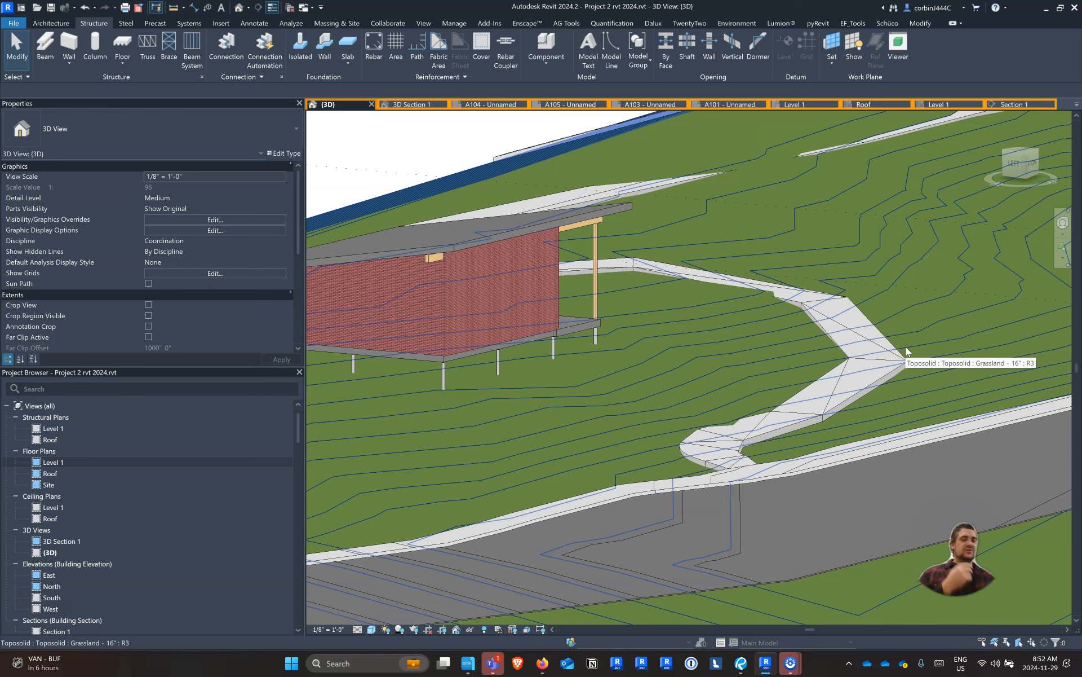
middle_click_drag(778, 283, 723, 359, "shift")
middle_click_drag(610, 394, 527, 416, "shift")
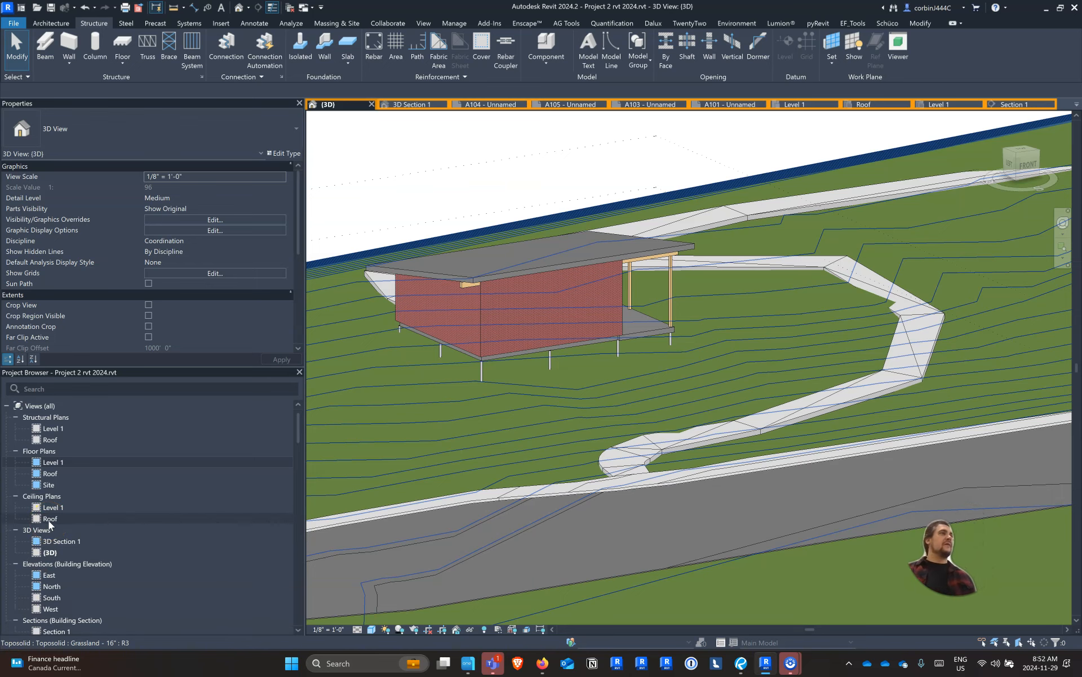
scroll(566, 398, "down", 6)
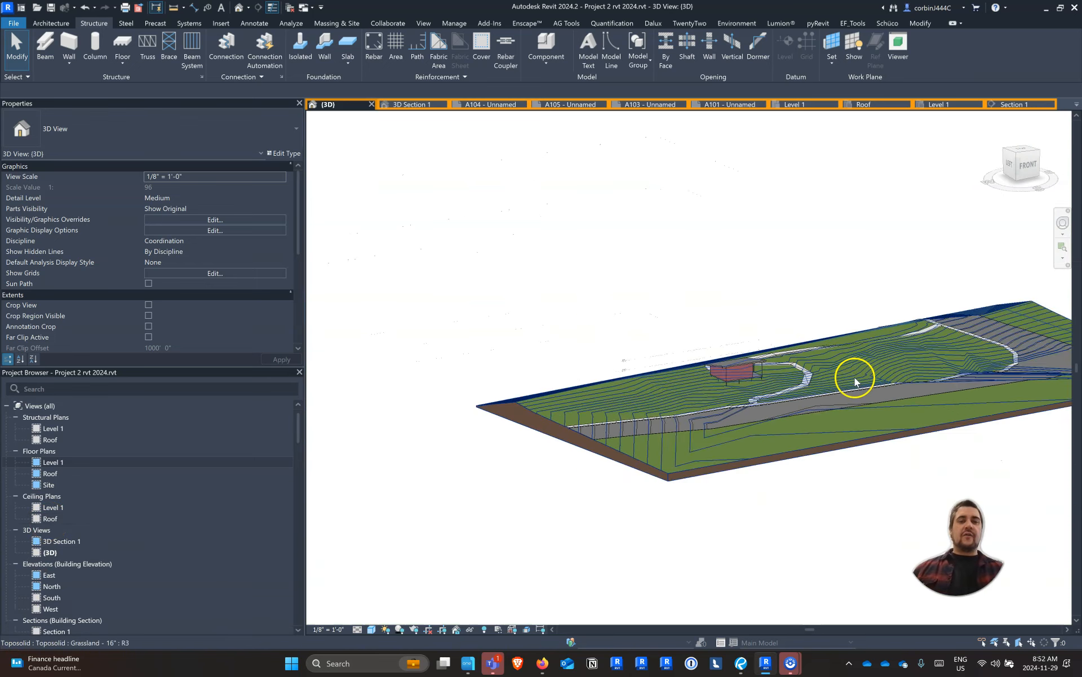
scroll(597, 313, "up", 3)
scroll(575, 322, "down", 3)
middle_click_drag(558, 450, 547, 482, "shift")
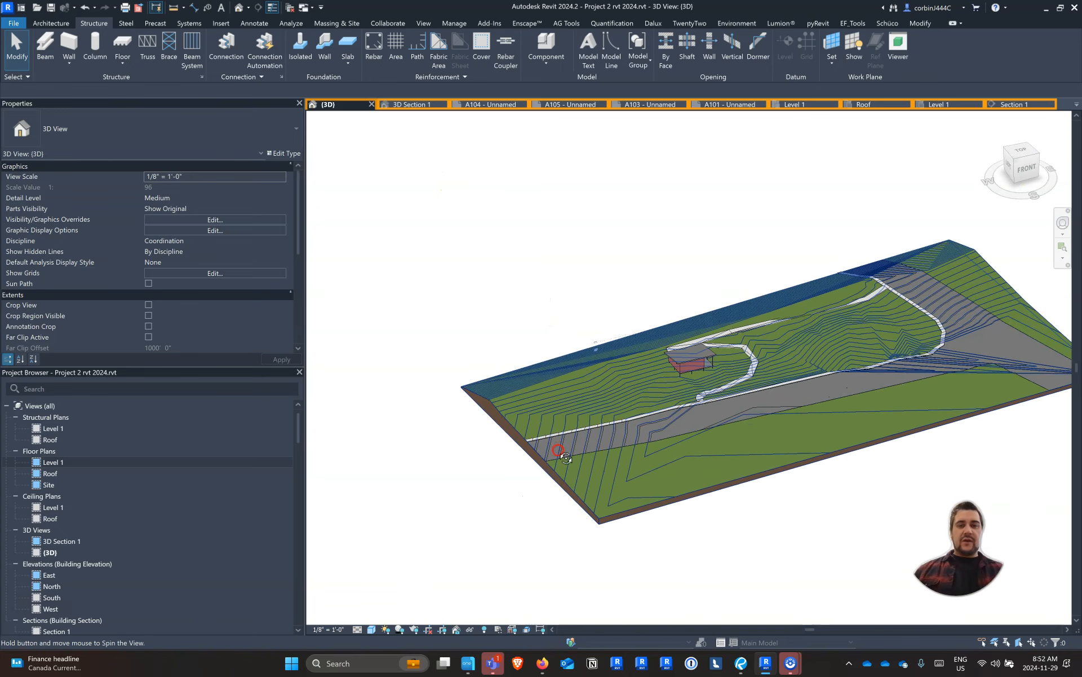
scroll(670, 236, "down", 2)
scroll(454, 375, "up", 5)
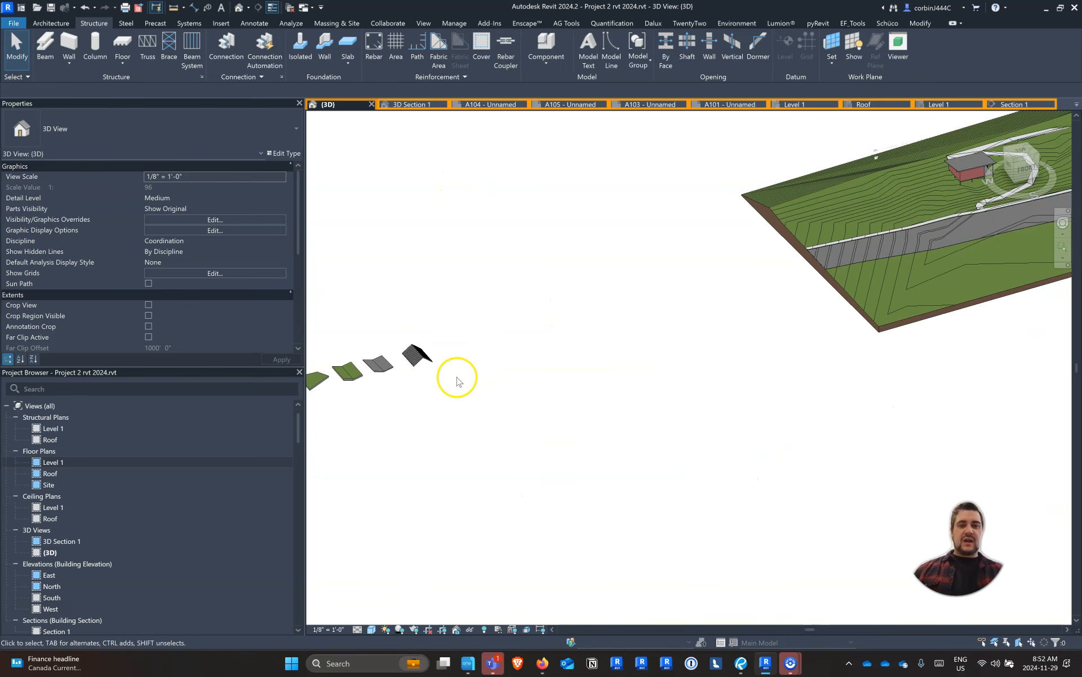
left_click(192, 51)
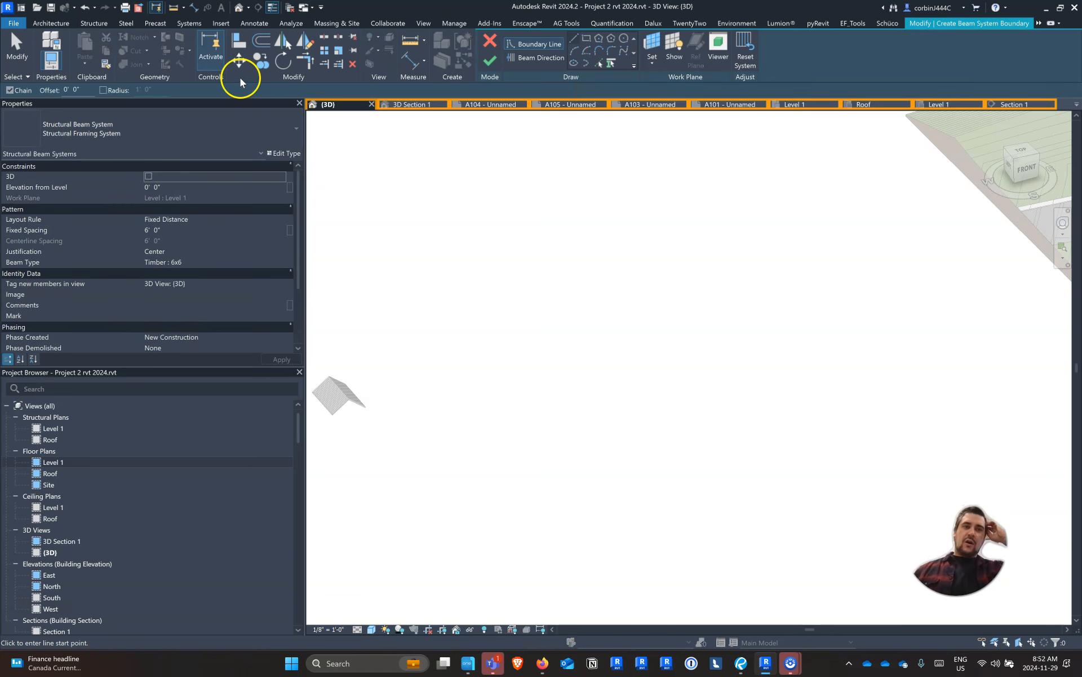
left_click(90, 24)
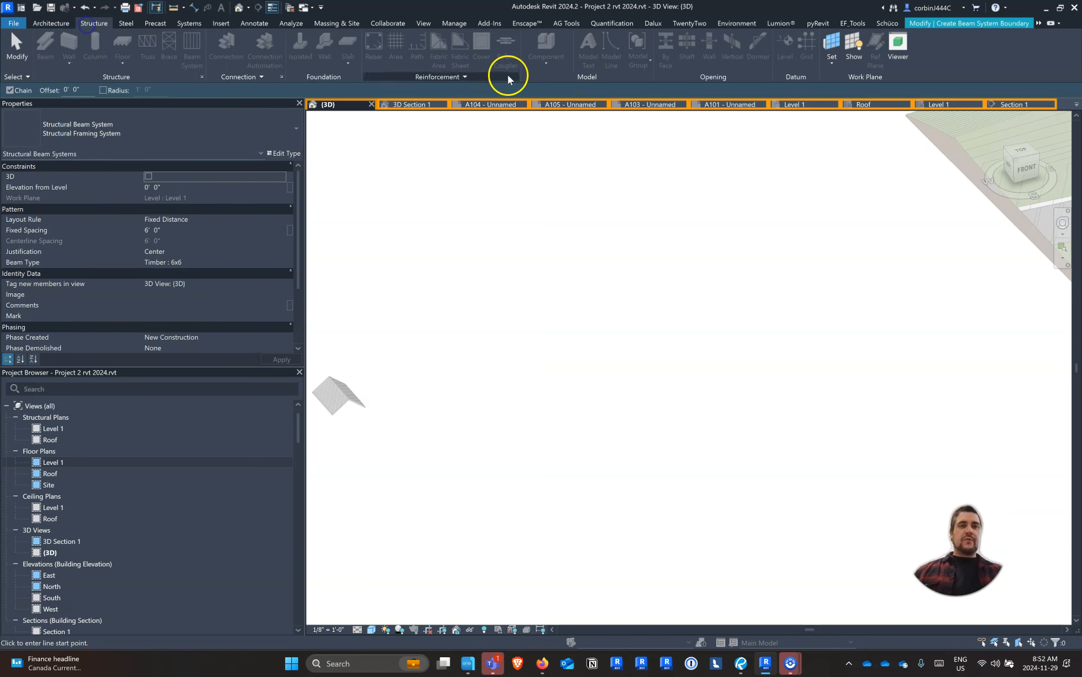
left_click(939, 27)
left_click(498, 44)
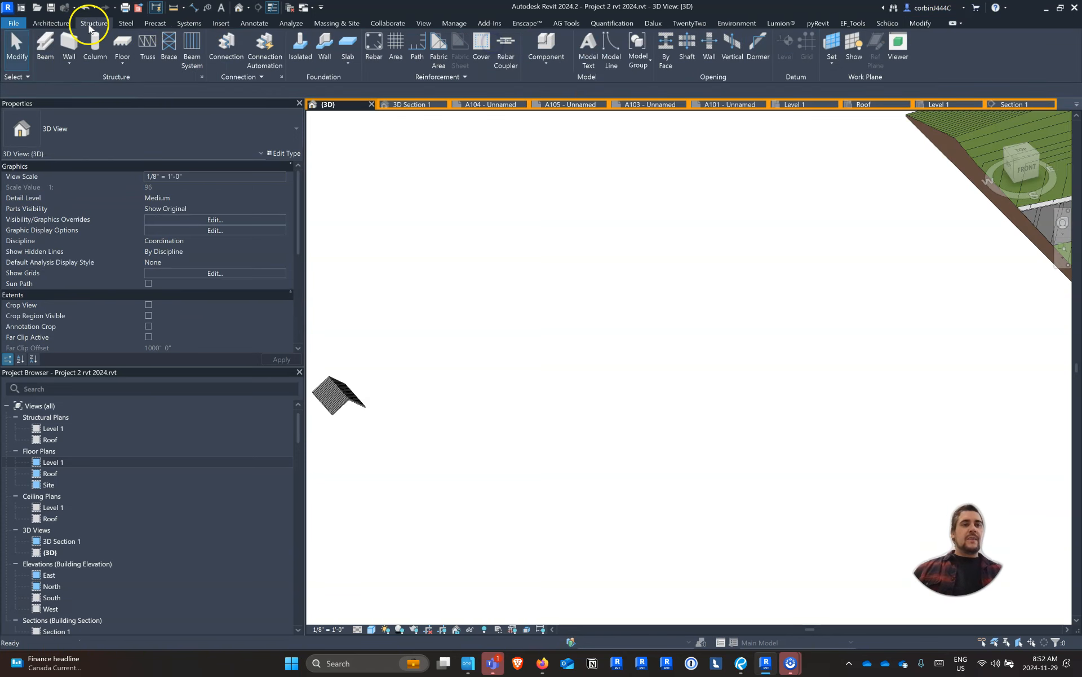
Create a structural beam system with a rectangular boundary about 64' by 64' in the empty area beside the site
left_click(187, 46)
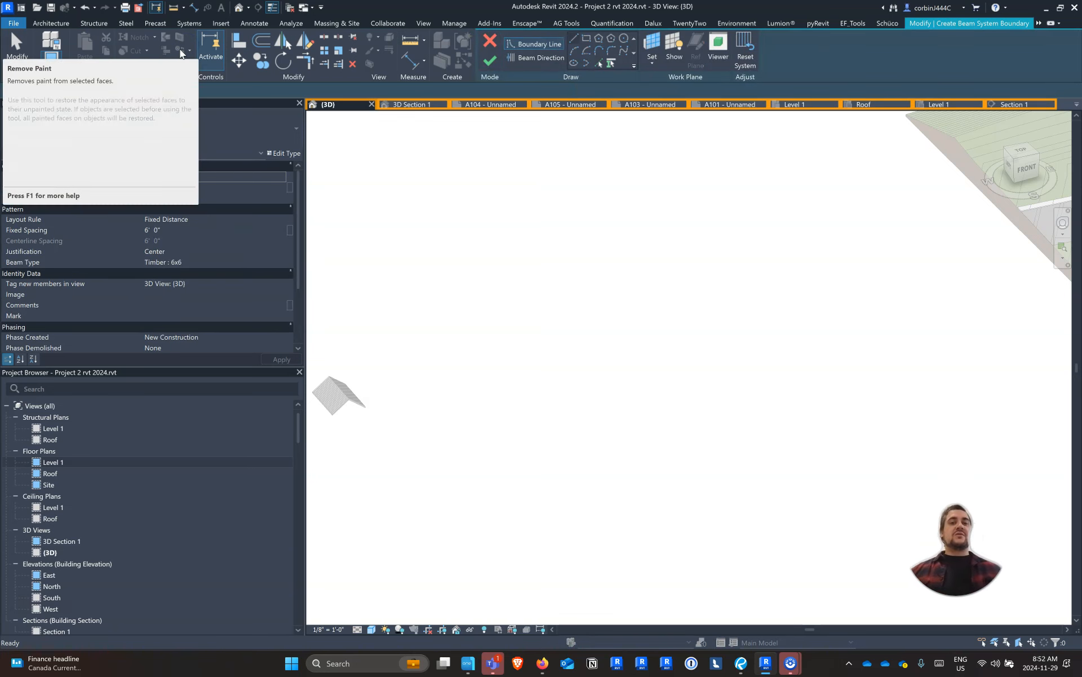
left_click(587, 38)
left_click(506, 253)
left_click(638, 280)
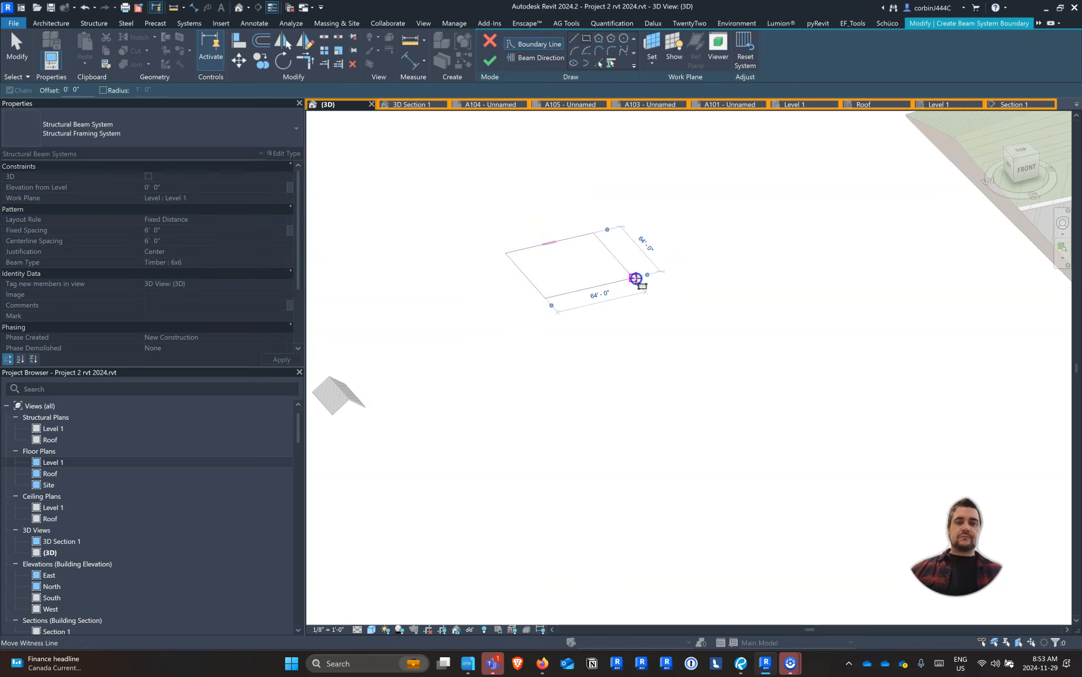
left_click(488, 62)
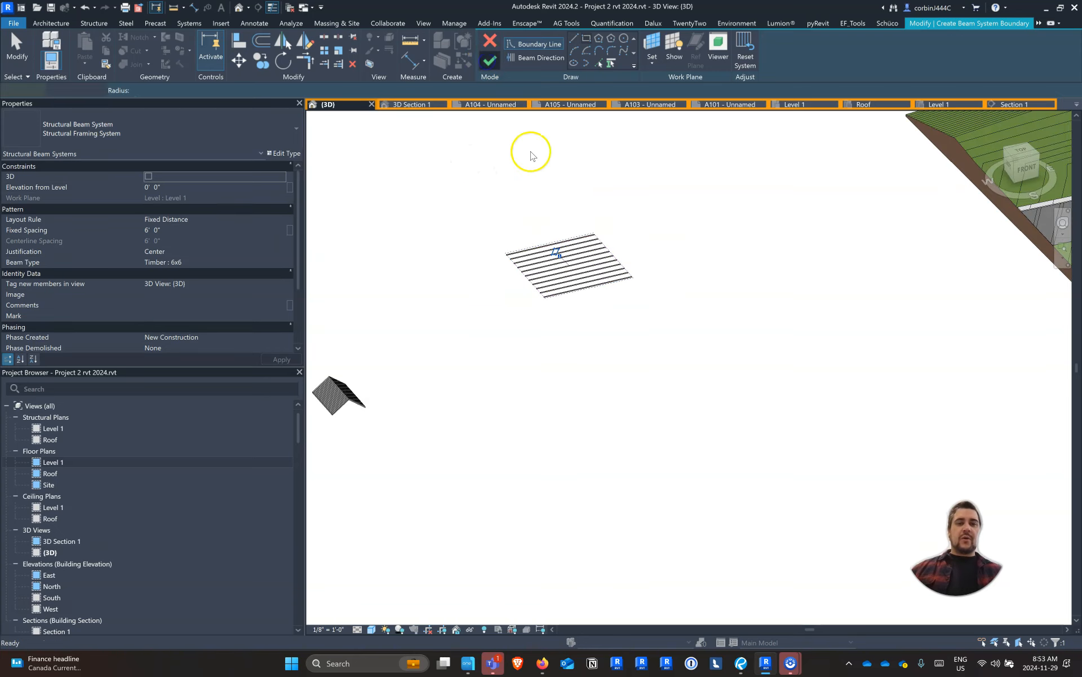
Set the beam system's fixed spacing to 2' 0" and its beam type to Timber : 6x16
scroll(535, 258, "up", 2)
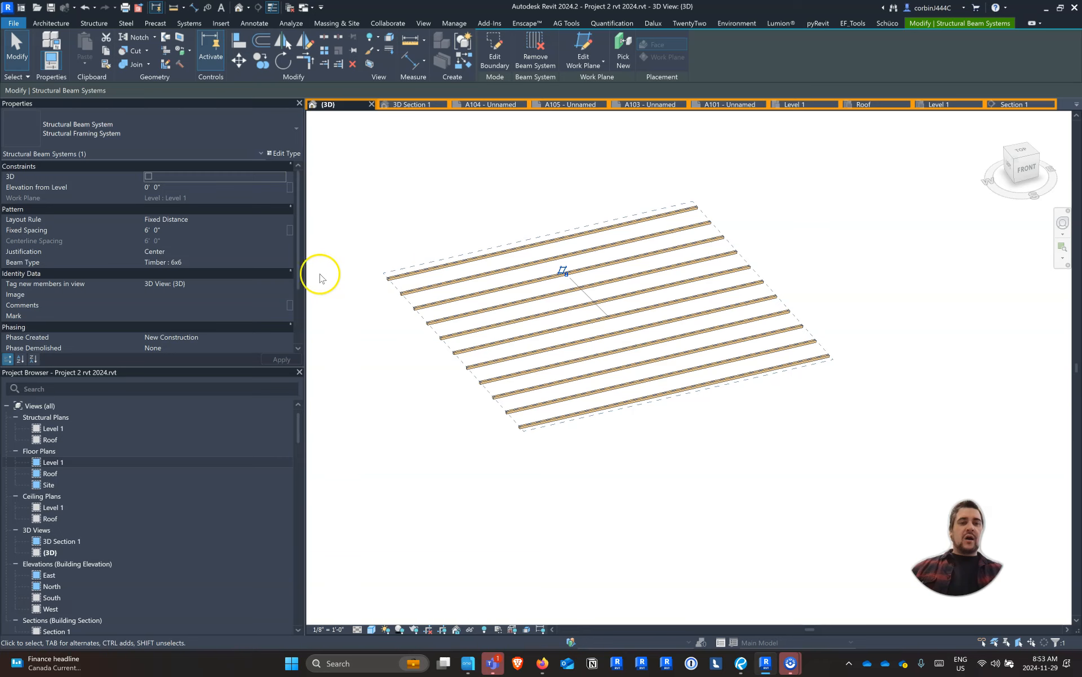
left_click(151, 230)
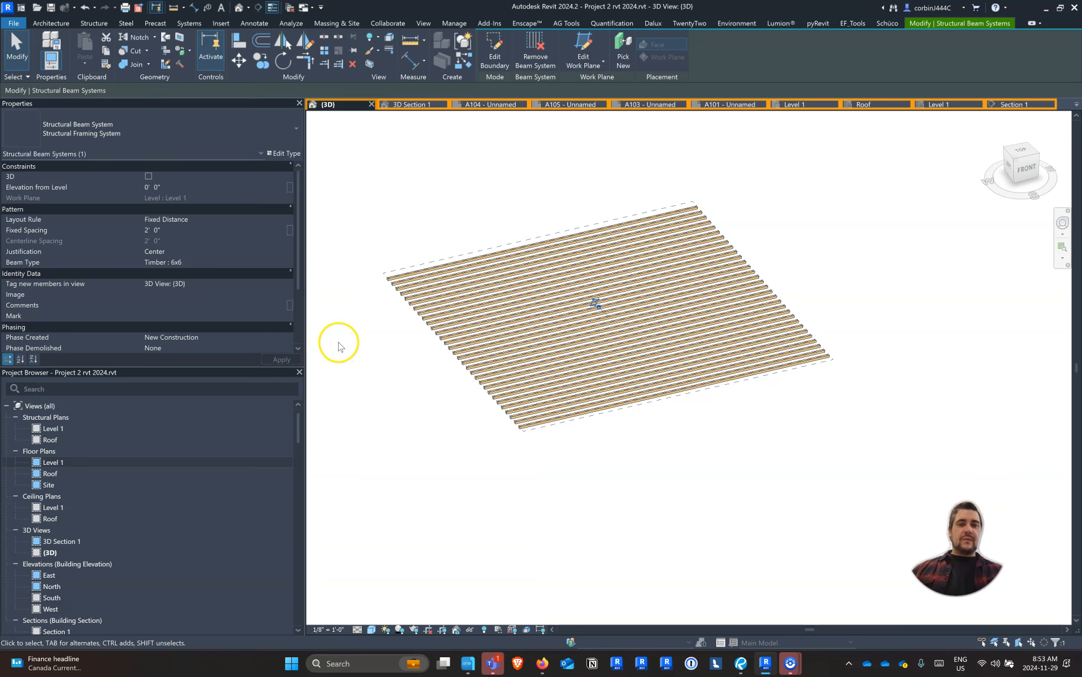
left_click(283, 265)
left_click(188, 314)
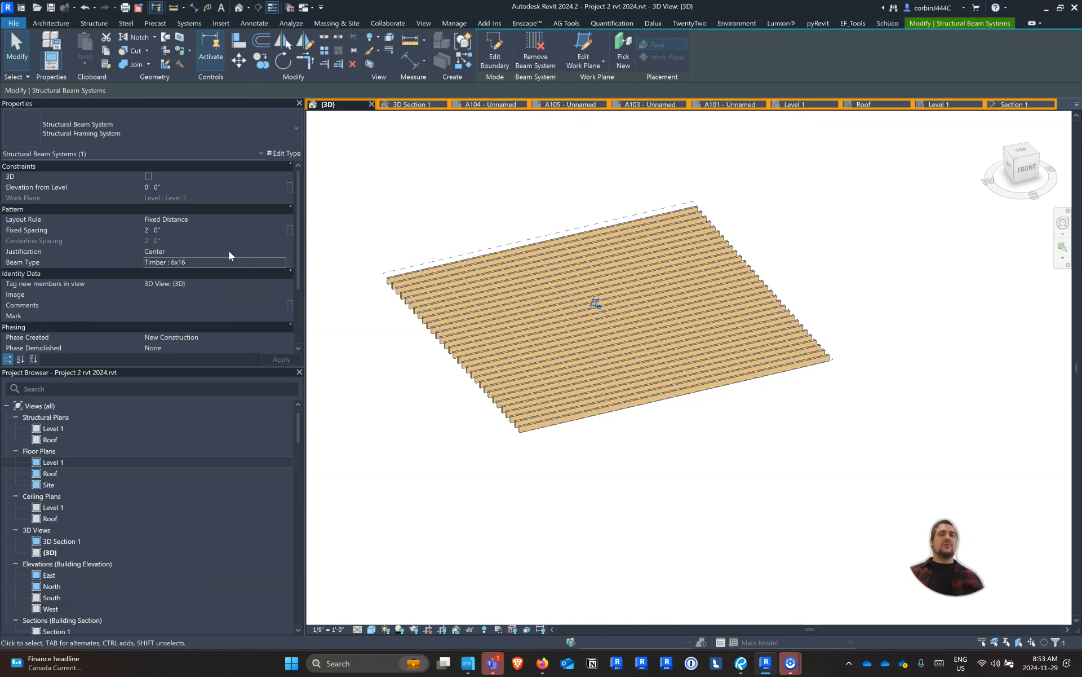
Delete the whole demonstration beam system
left_click(516, 273)
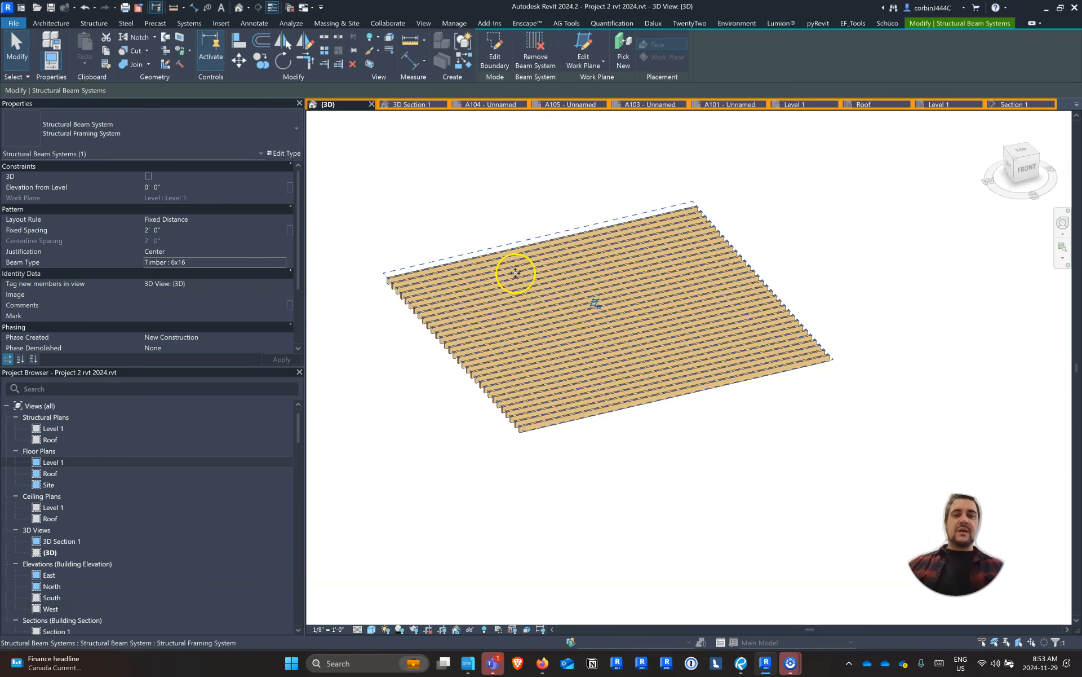
left_click(541, 233)
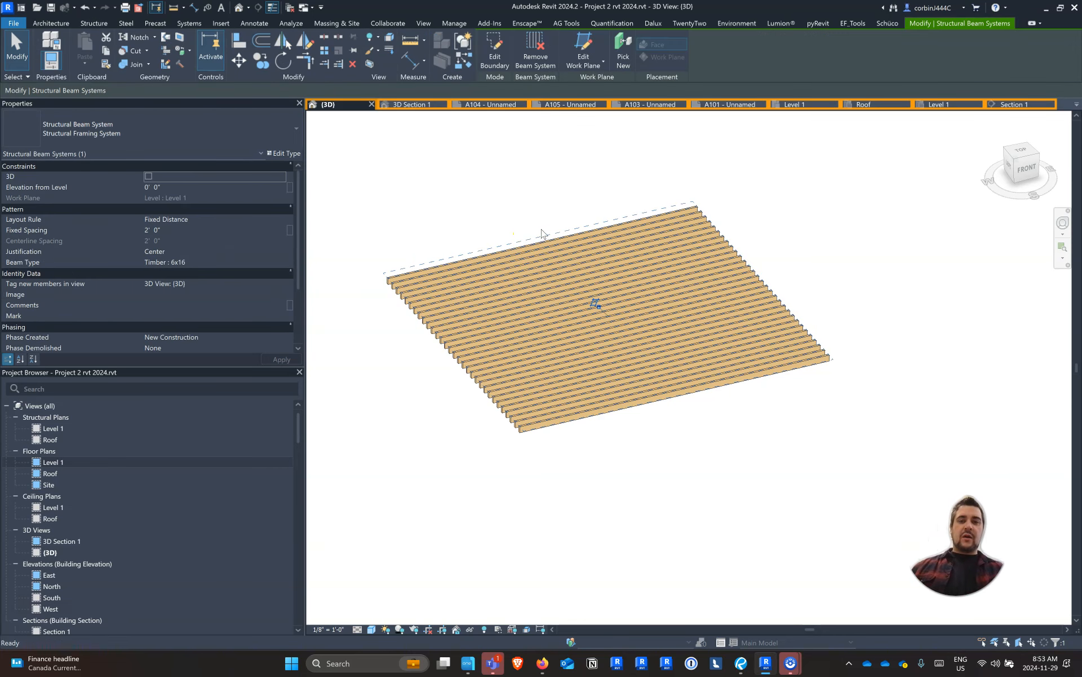
key("Delete")
Open the Level 1 ceiling plan
scroll(347, 256, "down", 10)
scroll(505, 249, "up", 10)
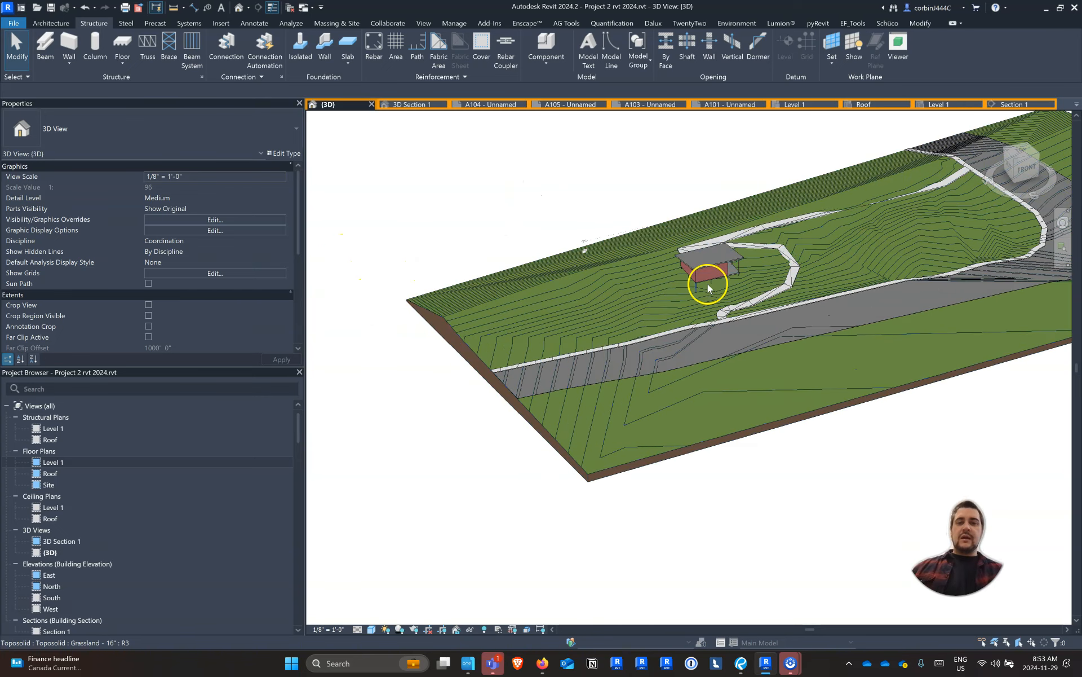
left_click(757, 226)
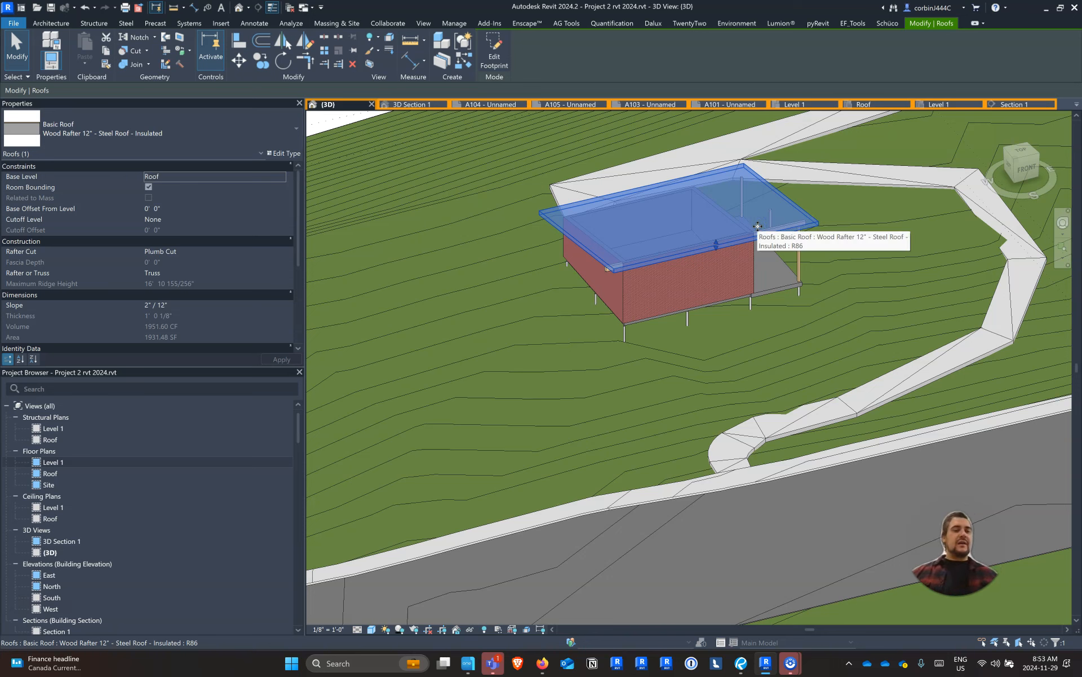
left_click(56, 508)
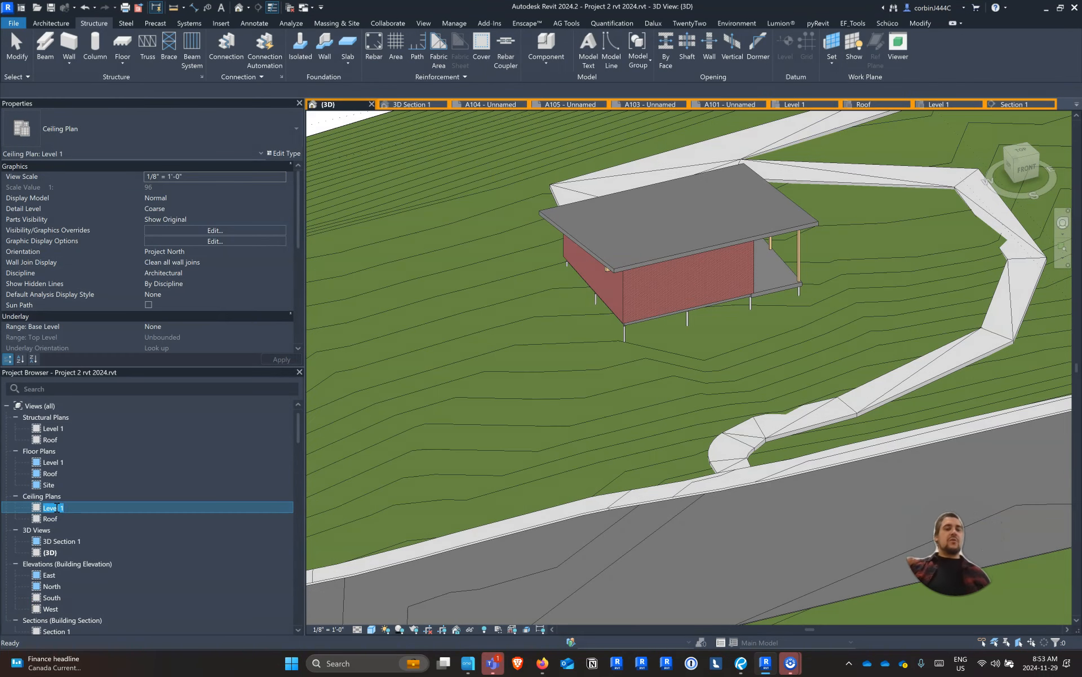
key("Escape")
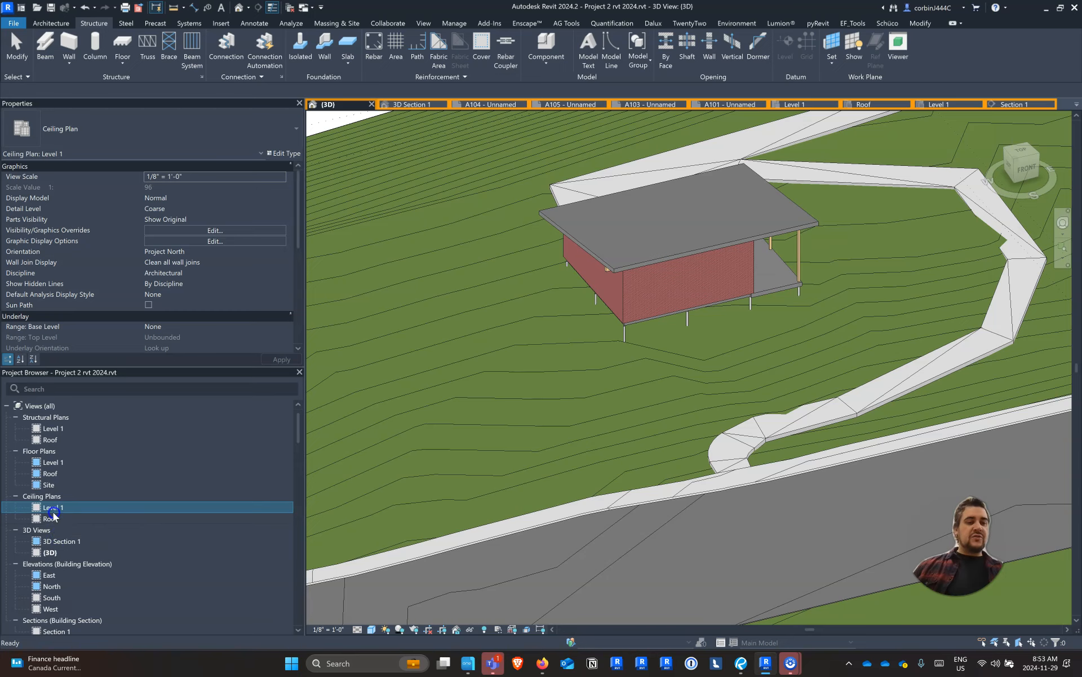
double_click(54, 509)
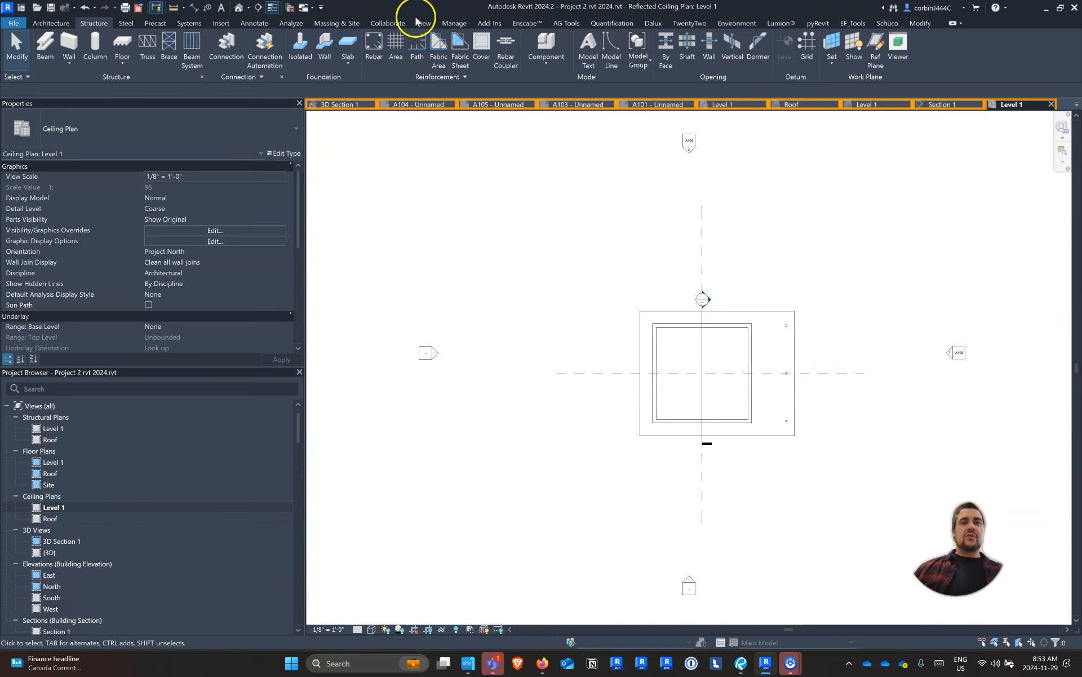
left_click(418, 22)
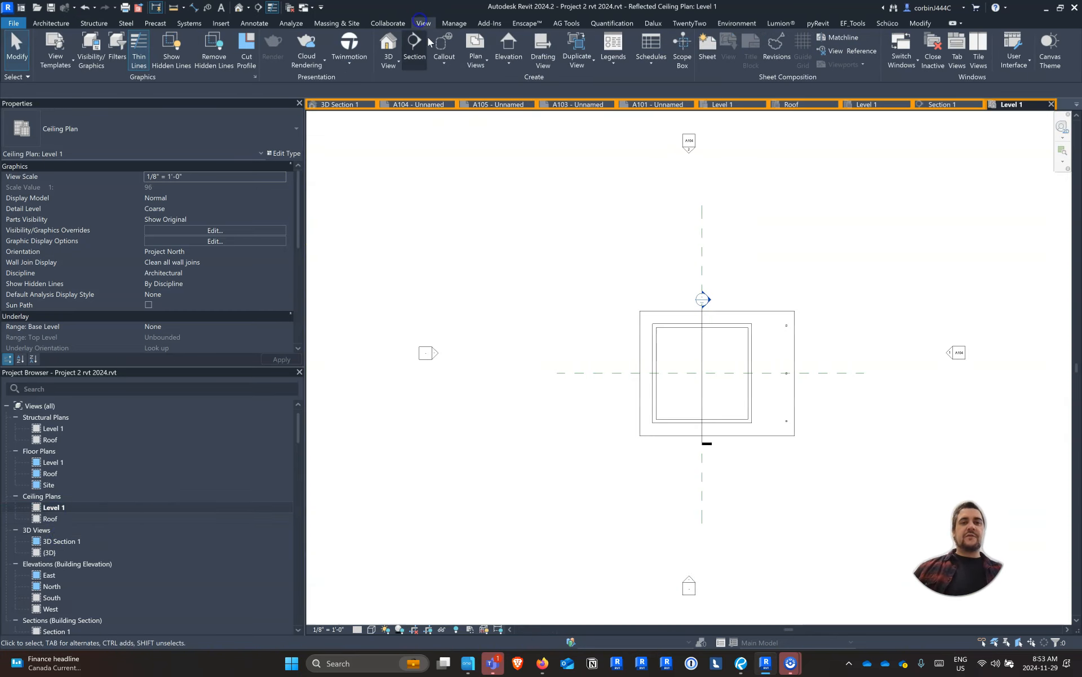
left_click(484, 66)
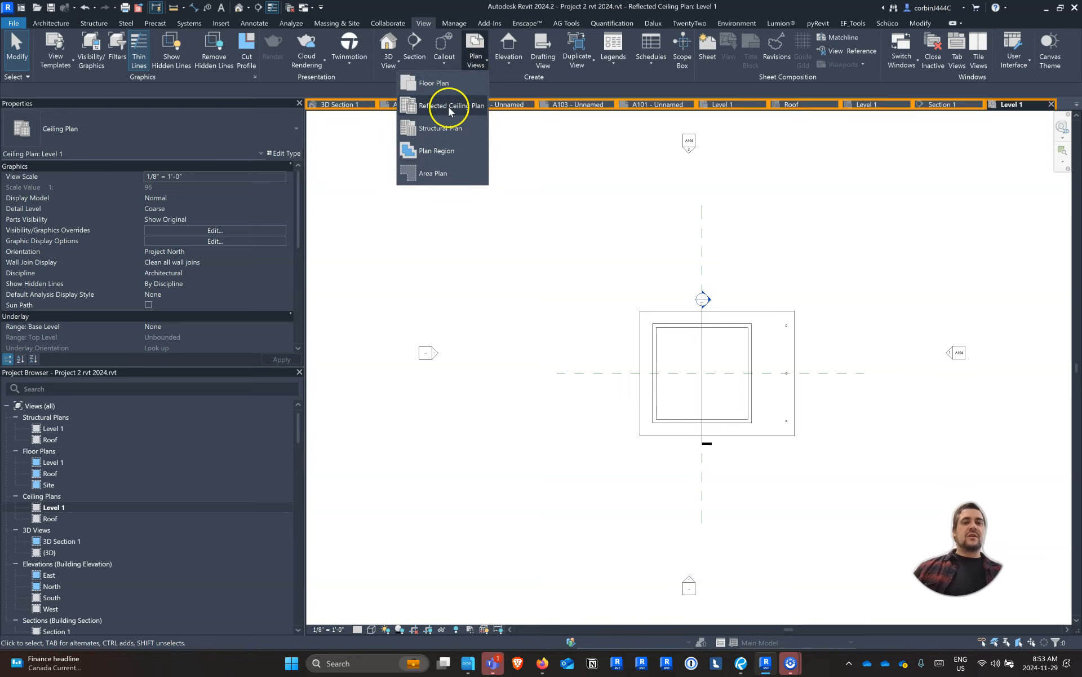
key("ctrl")
key("ctrl")
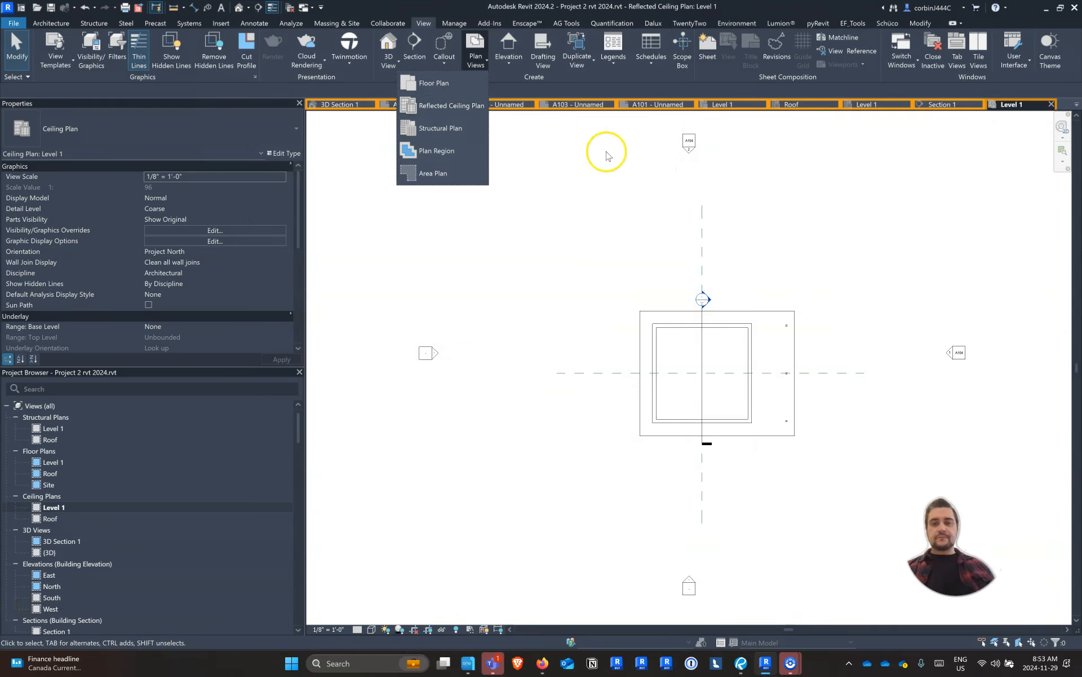
left_click(806, 402)
Turn on visibility of the Structural Framing category in the Level 1 ceiling plan
scroll(806, 401, "up", 3)
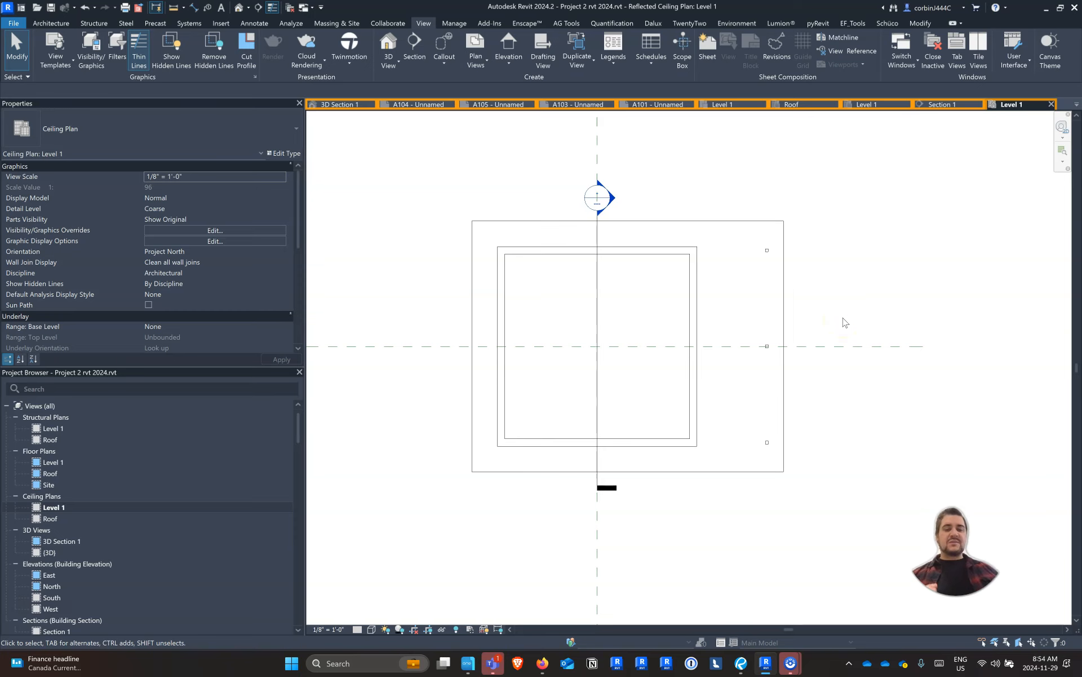
key("v")
key("v")
scroll(62, 221, "down", 15)
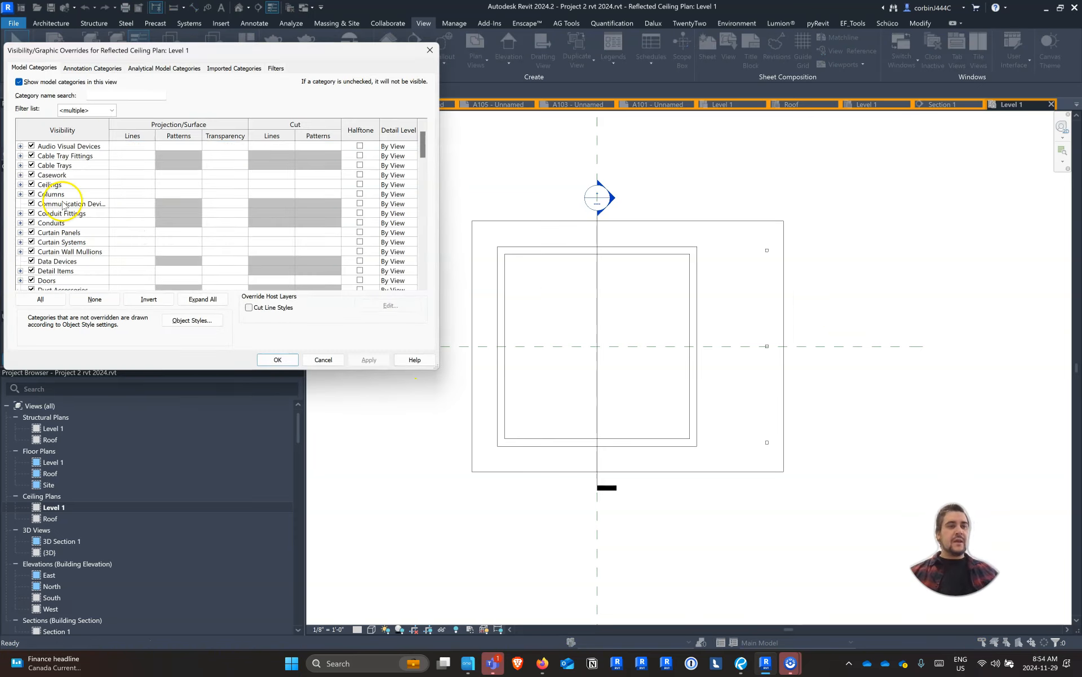
scroll(44, 227, "down", 6)
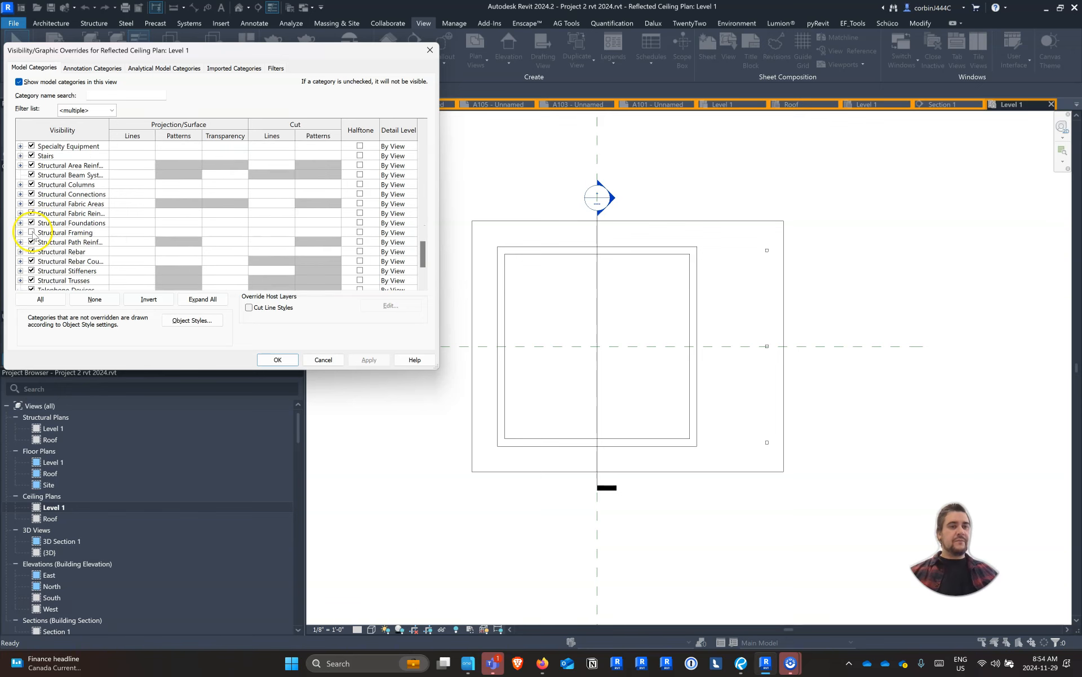
left_click(31, 232)
left_click(277, 359)
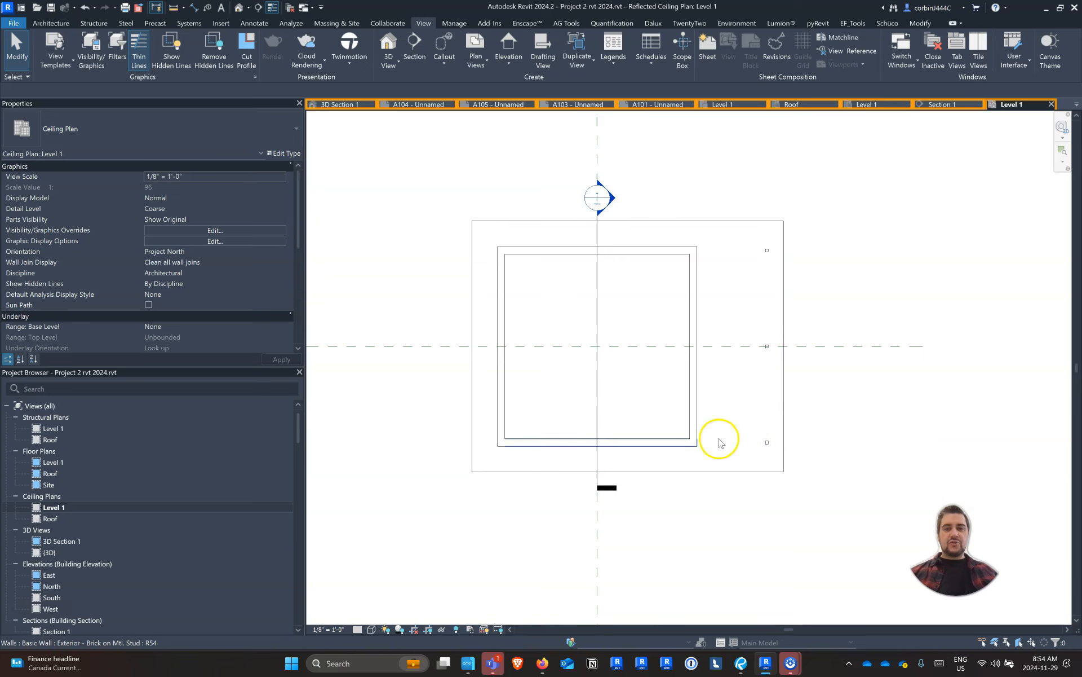
Set both the top and the view depth of the ceiling plan's view range to Unlimited
scroll(103, 223, "down", 3)
left_click(215, 228)
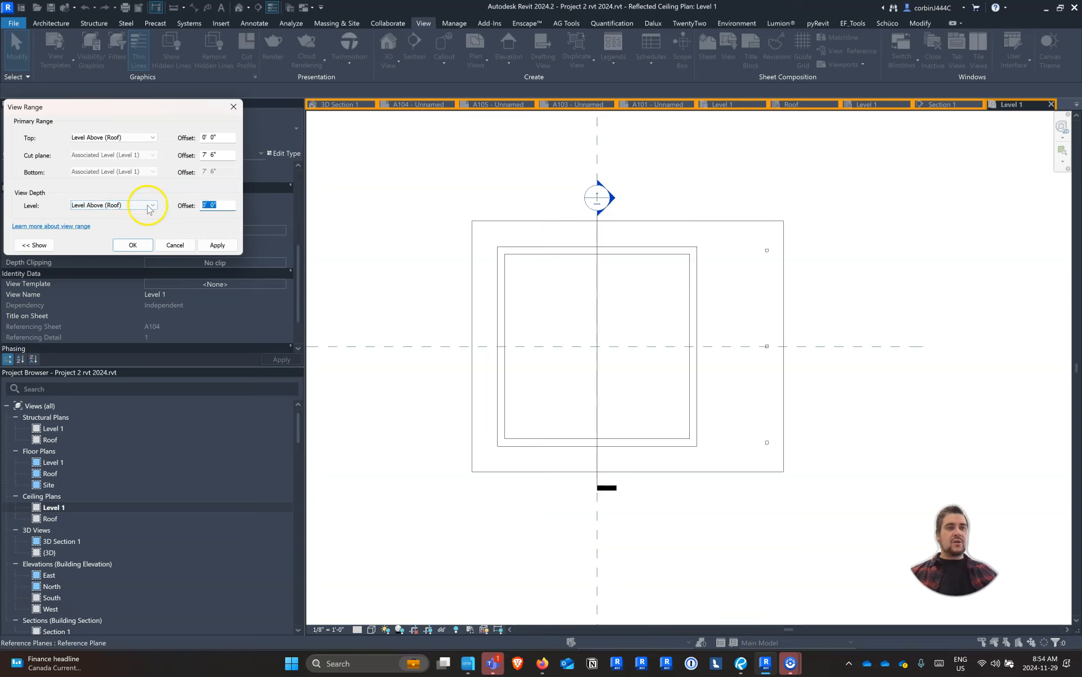
left_click(139, 205)
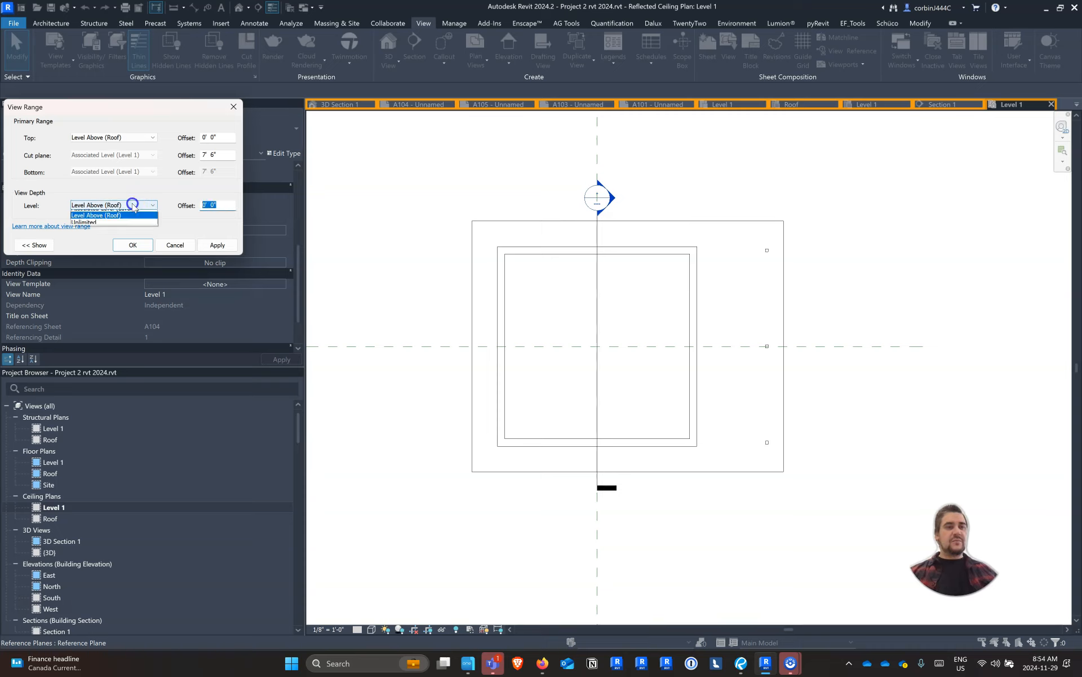
left_click(108, 226)
left_click(112, 141)
left_click(102, 154)
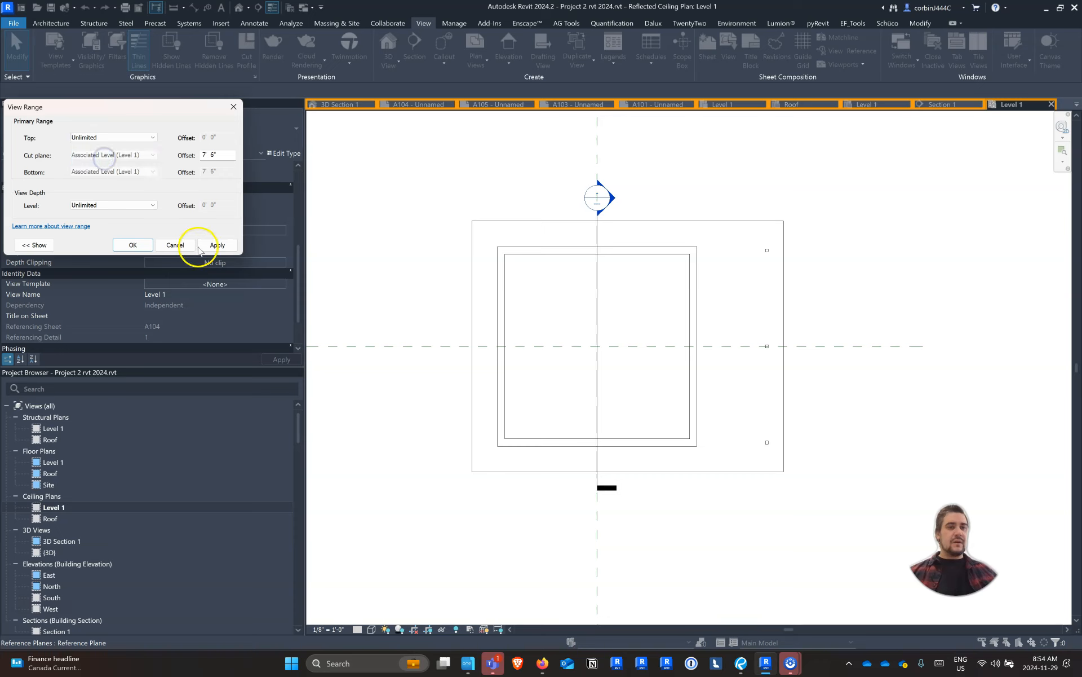
left_click(214, 244)
left_click(133, 245)
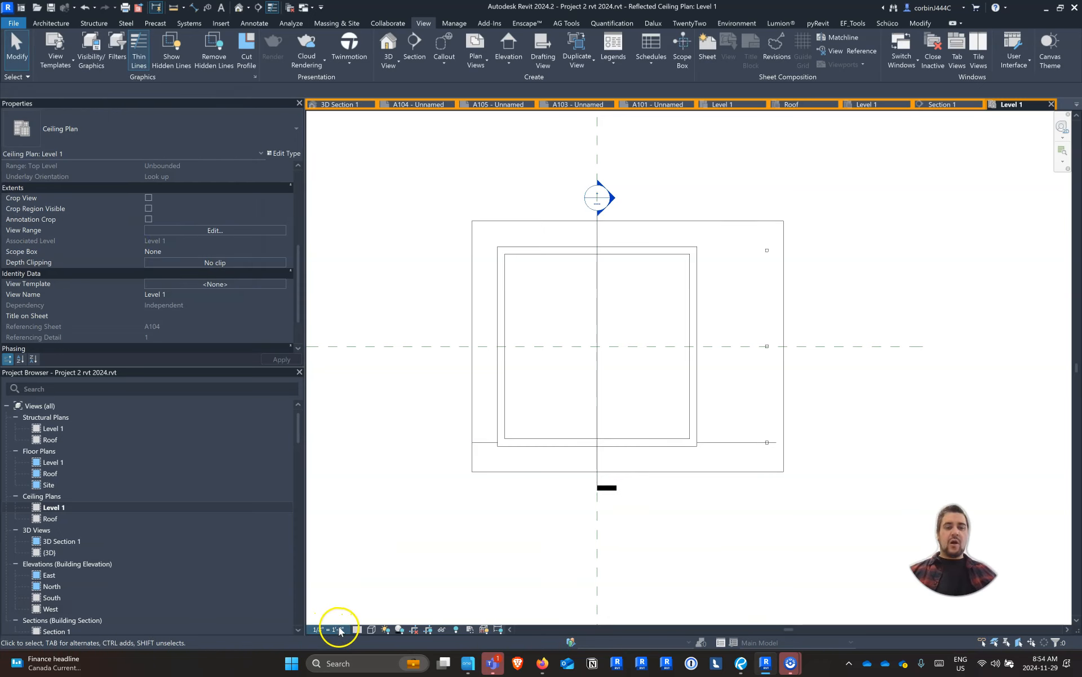
Set the ceiling plan's detail level to Fine and inspect the beam at the building's lower-right corner
left_click(358, 629)
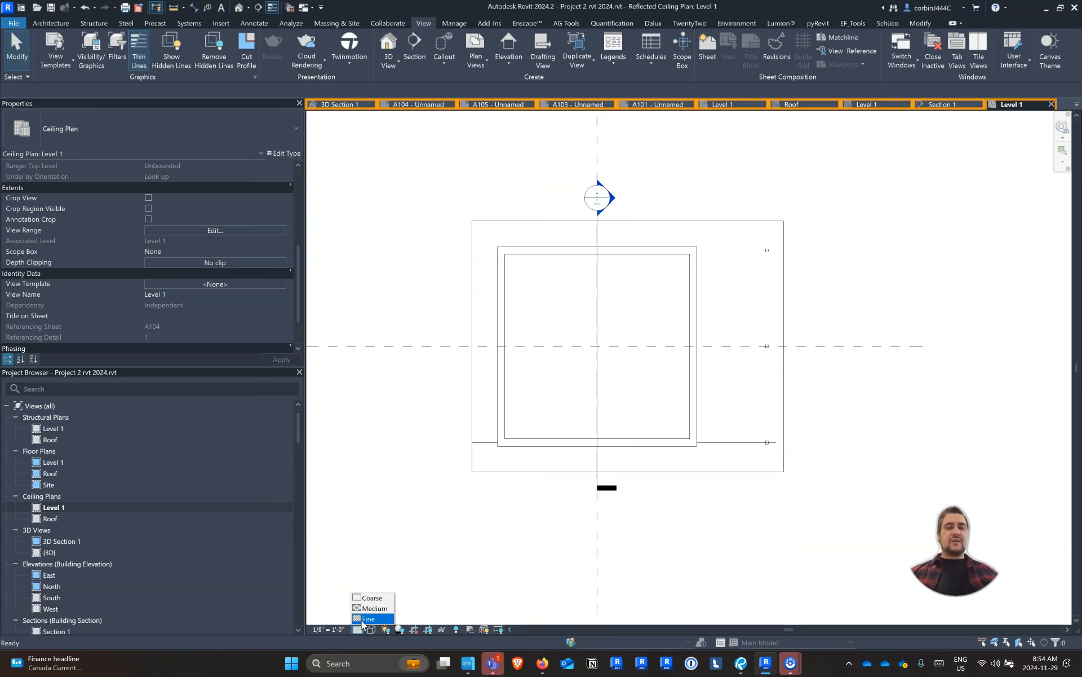
left_click(366, 619)
scroll(801, 455, "up", 3)
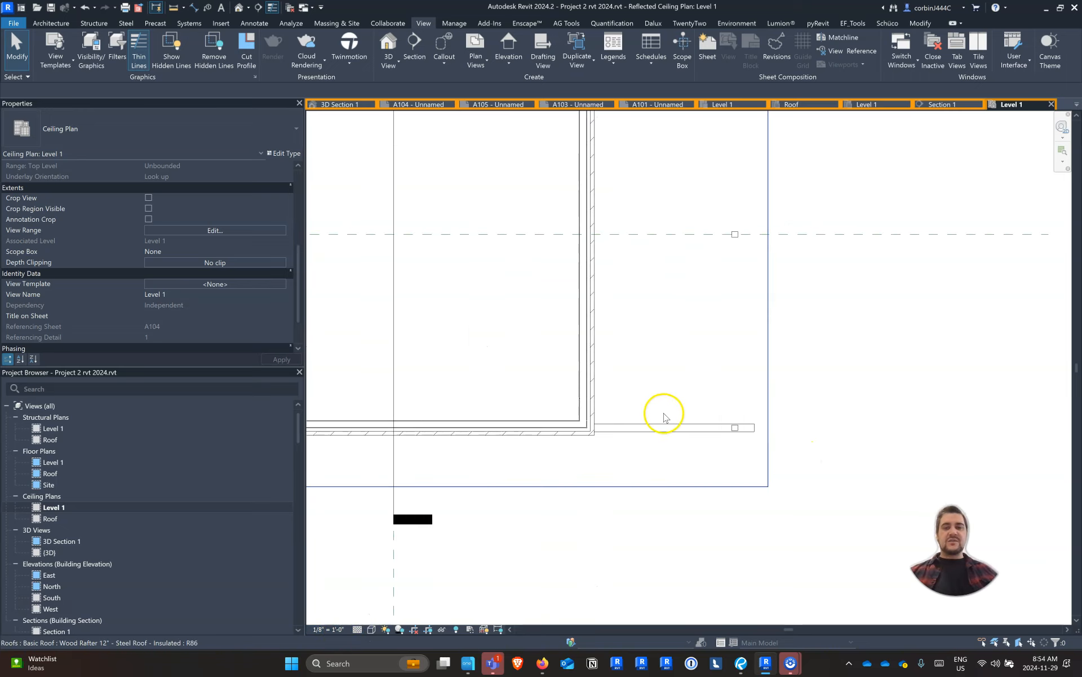
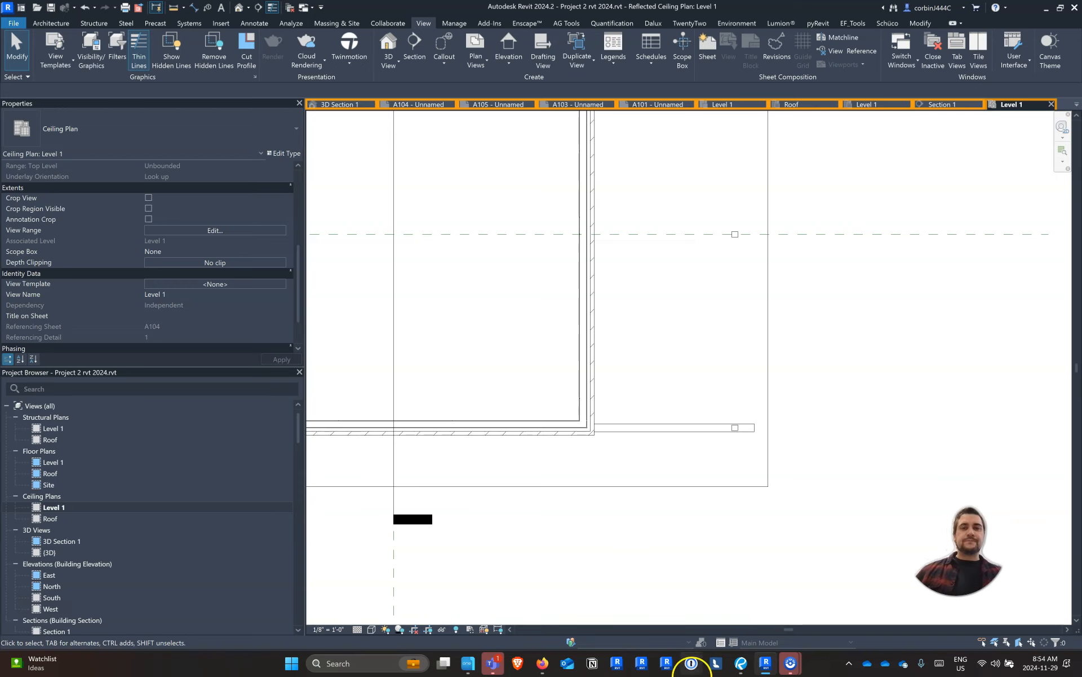
Start a structural beam system in the Level 1 ceiling plan and pick the whole roof outline as its boundary
scroll(876, 554, "down", 3)
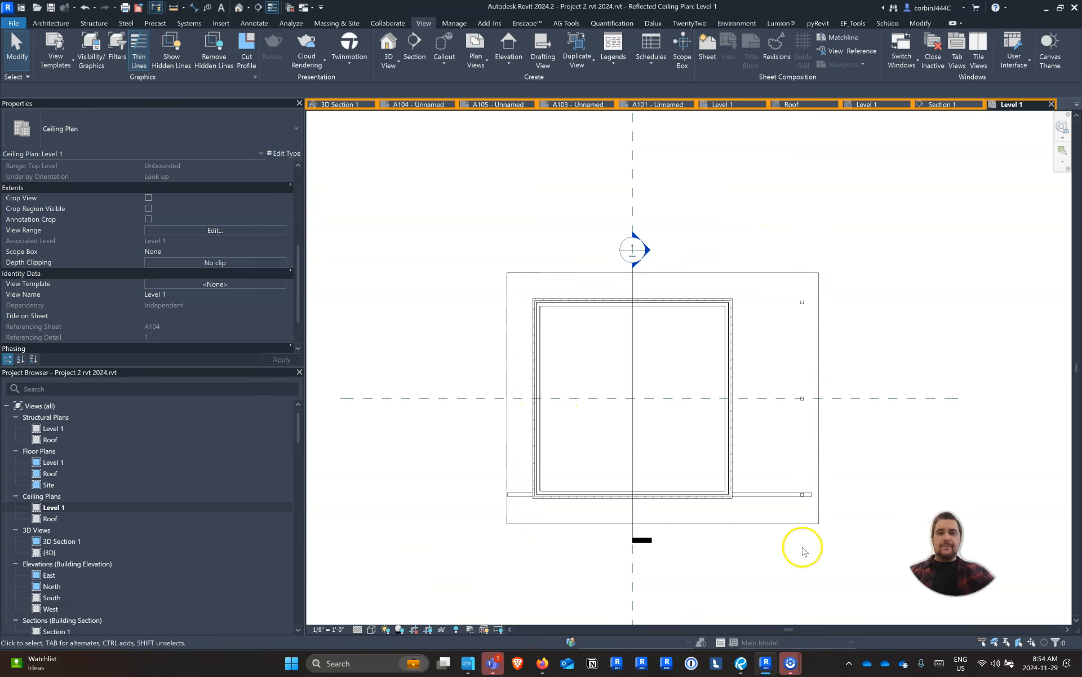
scroll(803, 550, "up", 1)
left_click(51, 24)
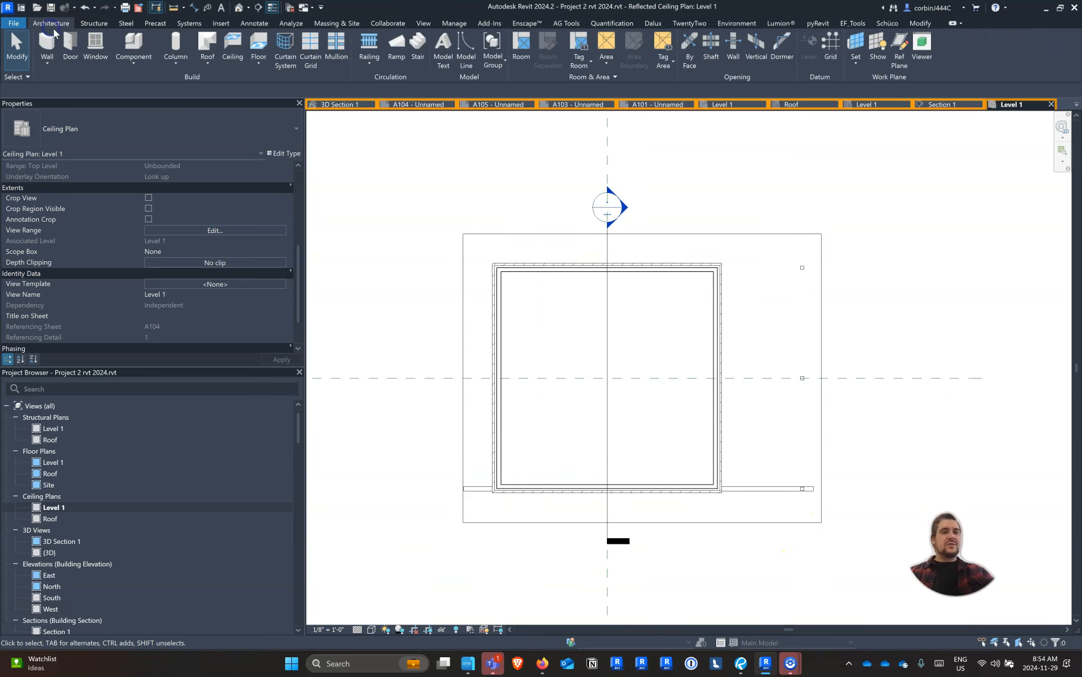
left_click(93, 23)
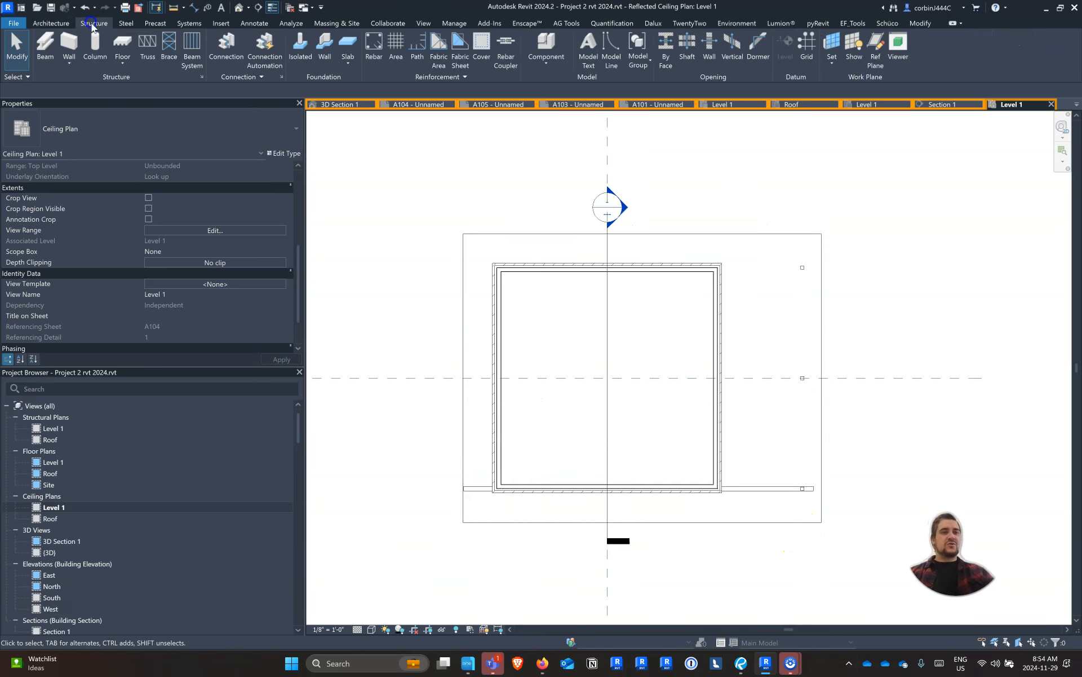
left_click(192, 51)
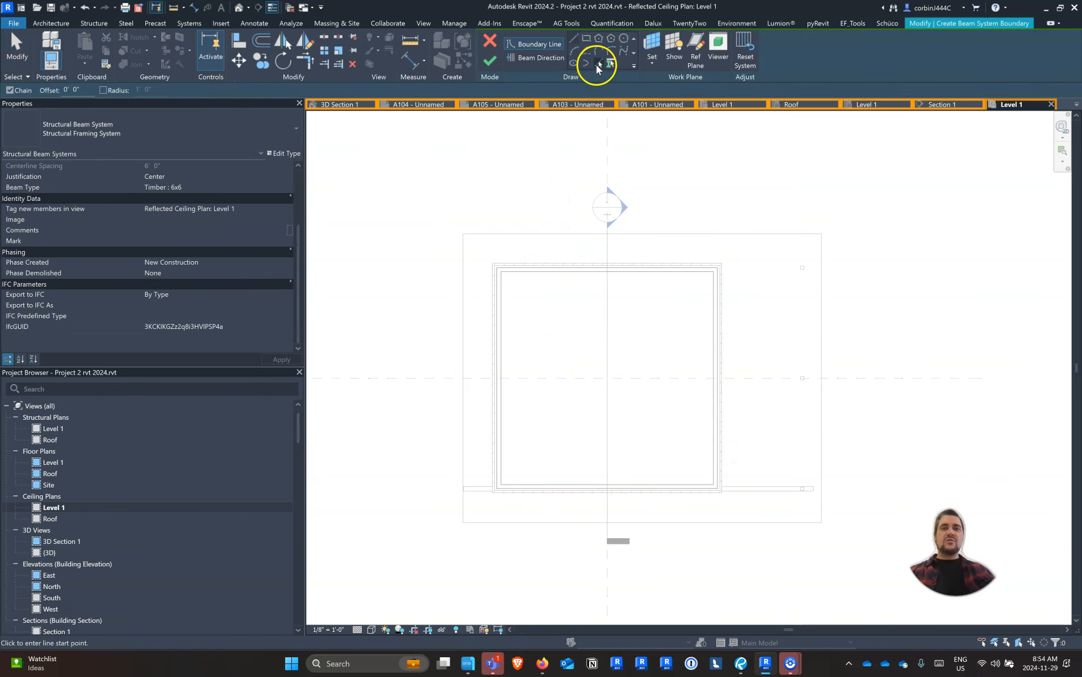
left_click(597, 66)
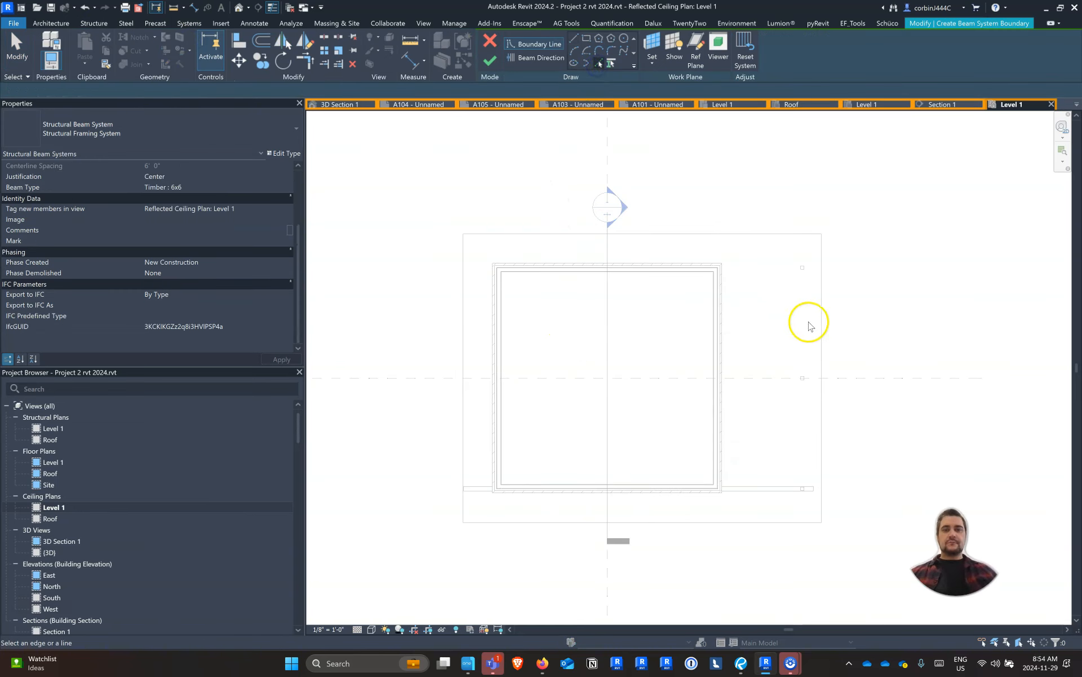
key("Tab")
key("Tab")
left_click(826, 338)
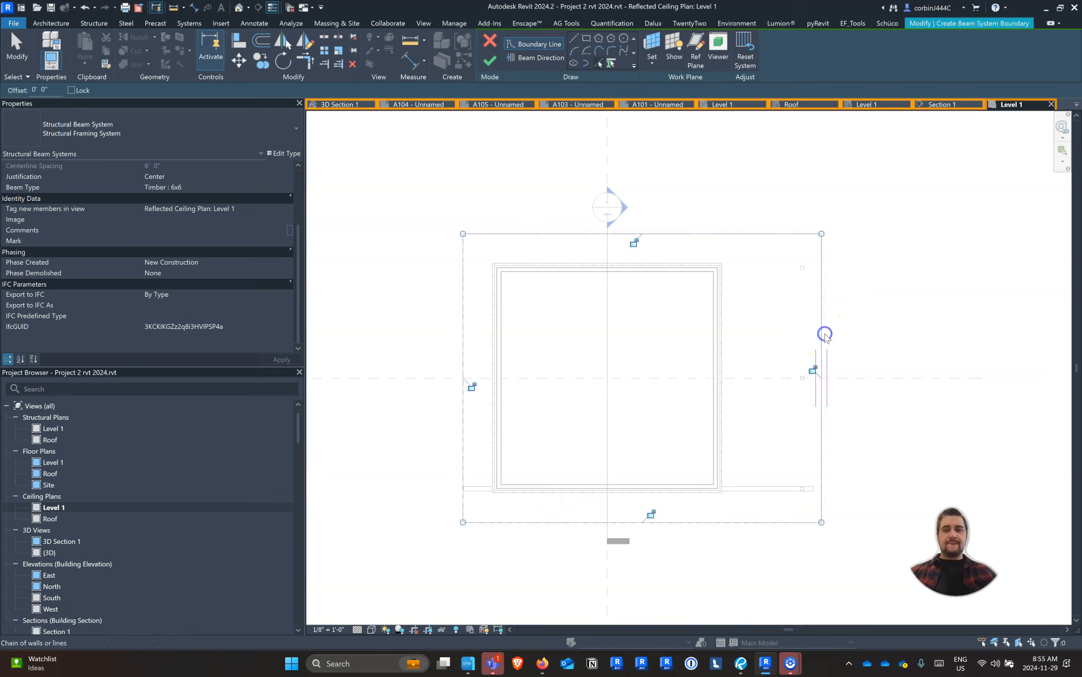
Lock all four beam system boundary lines to the roof edges
left_click(477, 387)
left_click(635, 242)
left_click(811, 368)
left_click(651, 513)
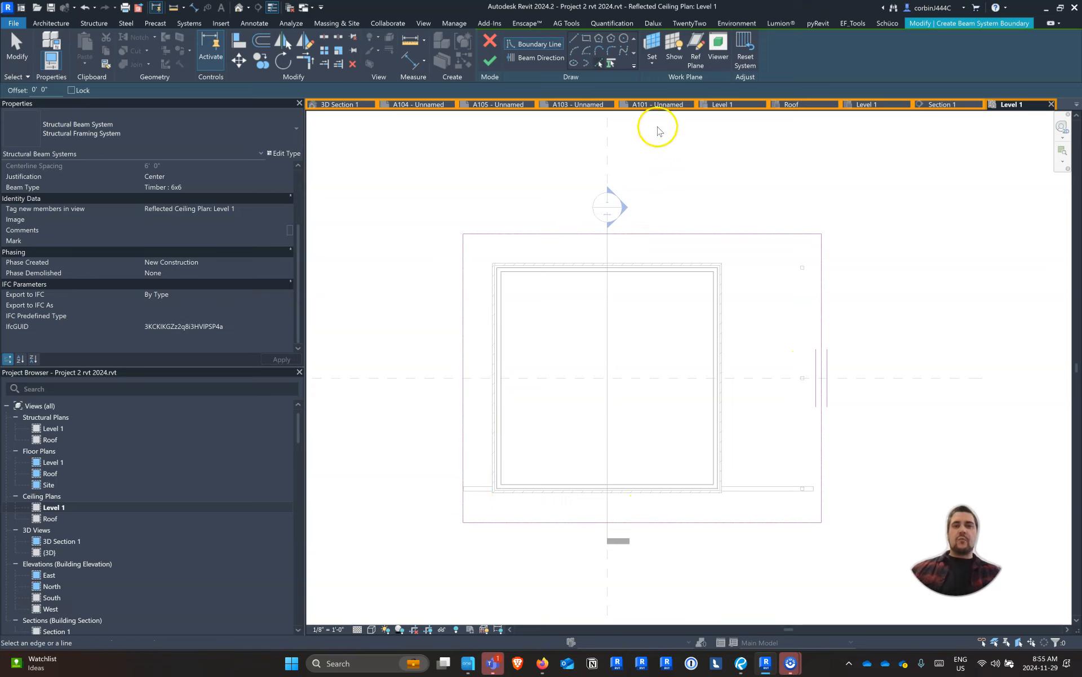
left_click(655, 41)
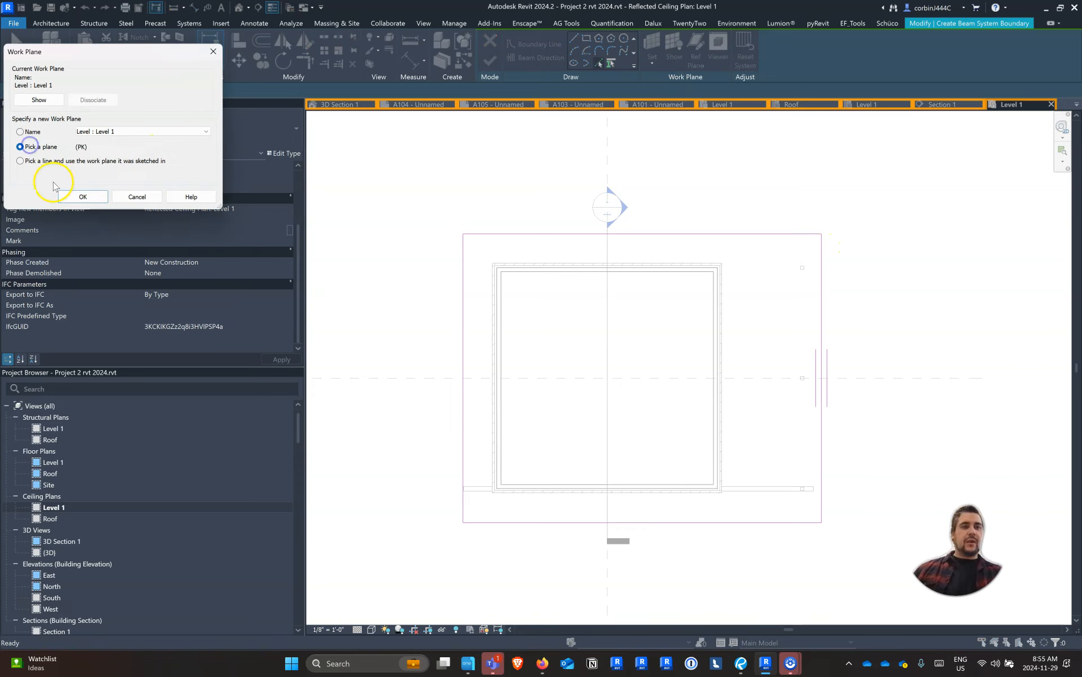
left_click(79, 196)
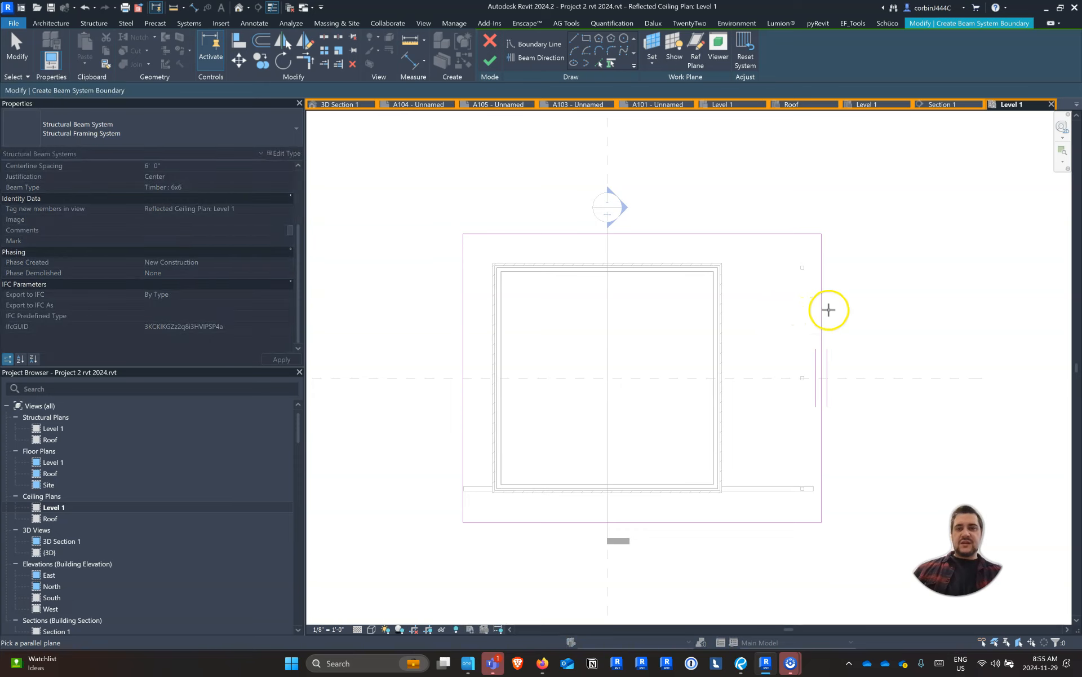
key("Escape")
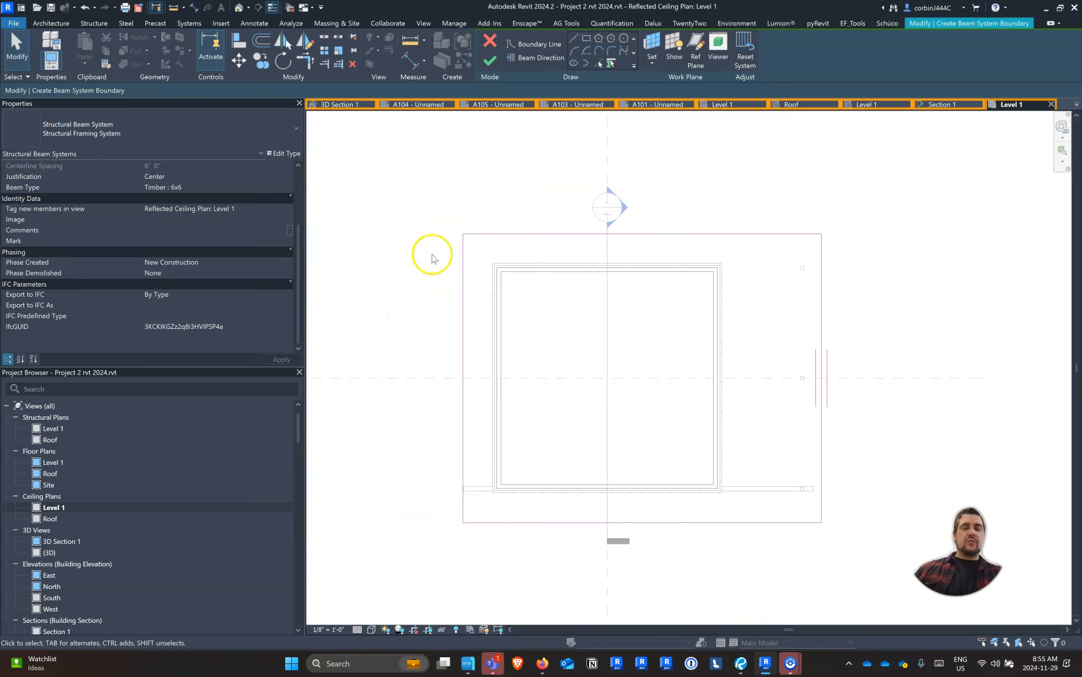
scroll(342, 260, "up", 2)
scroll(370, 222, "down", 2)
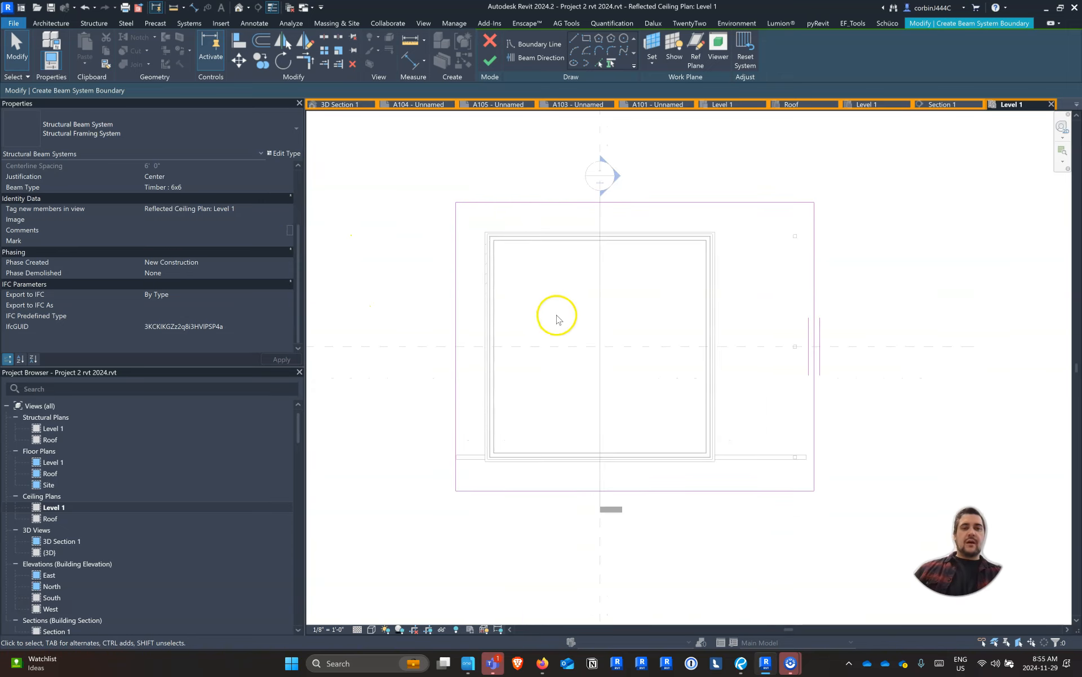
Set the beam system's option for tagging new members in a view to None
left_click(285, 213)
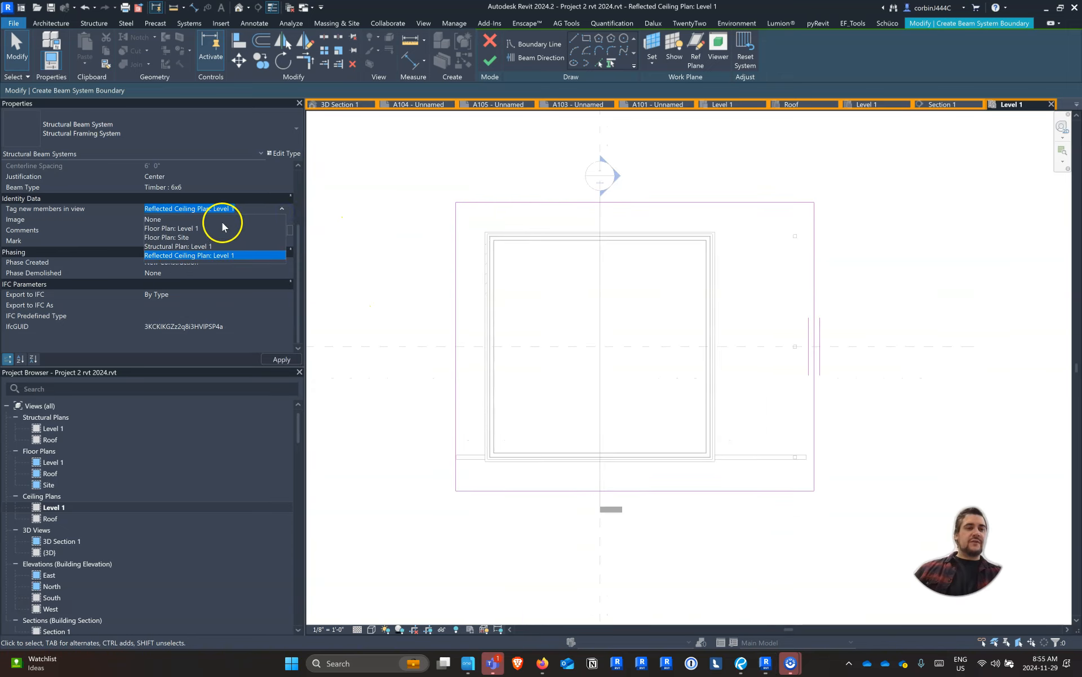
left_click(222, 221)
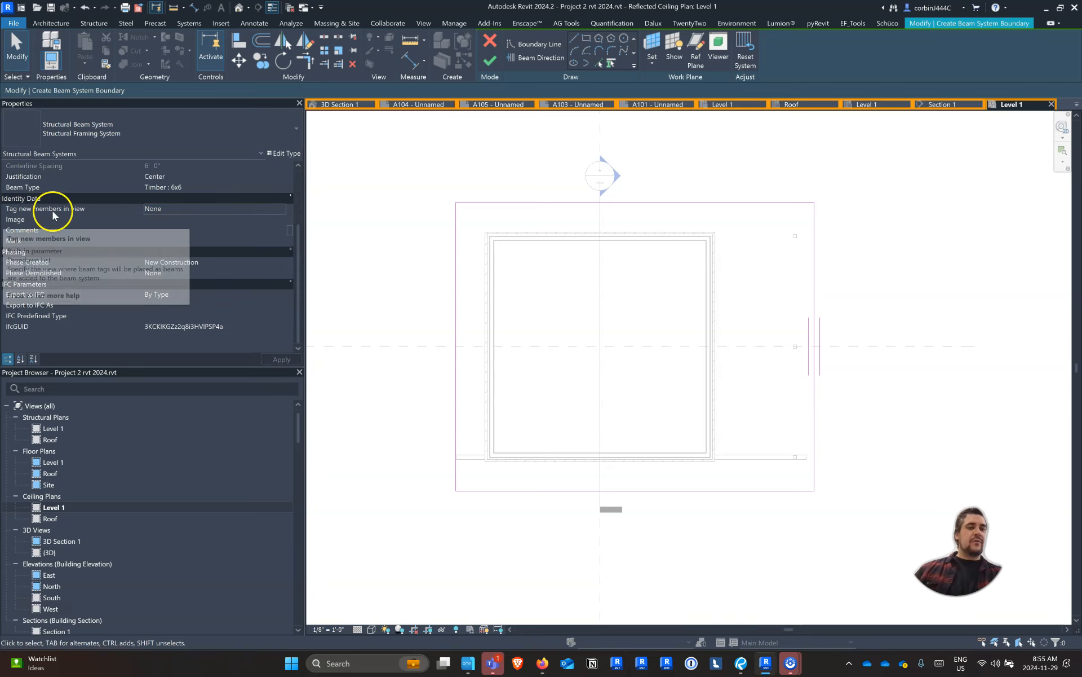
left_click(27, 210)
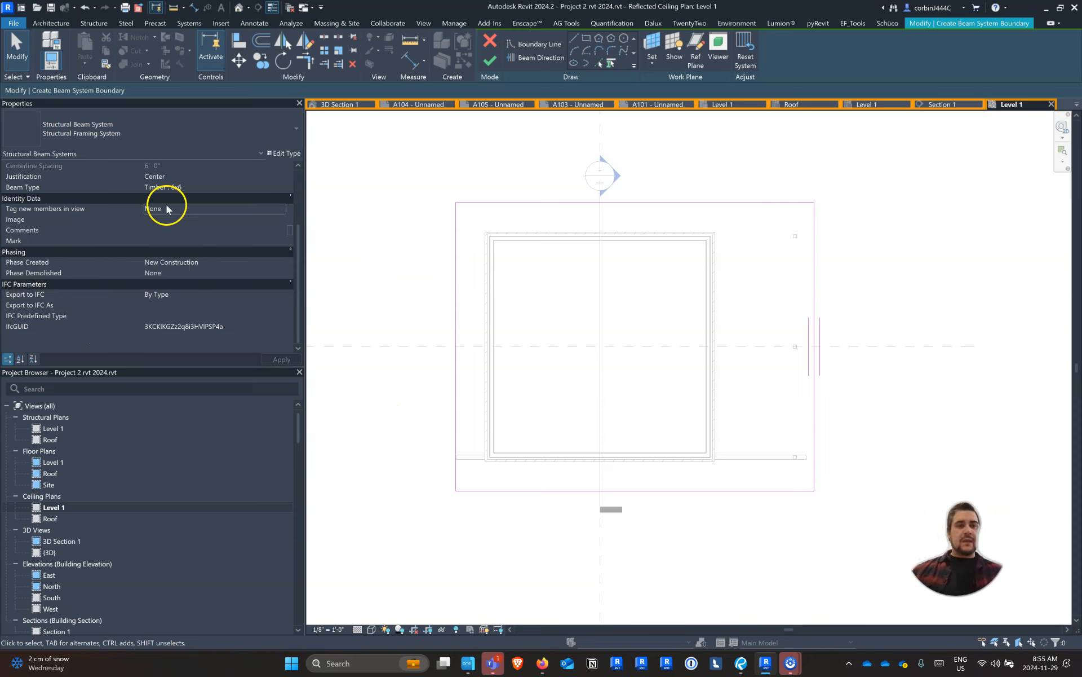
key("ctrl")
key("ctrl")
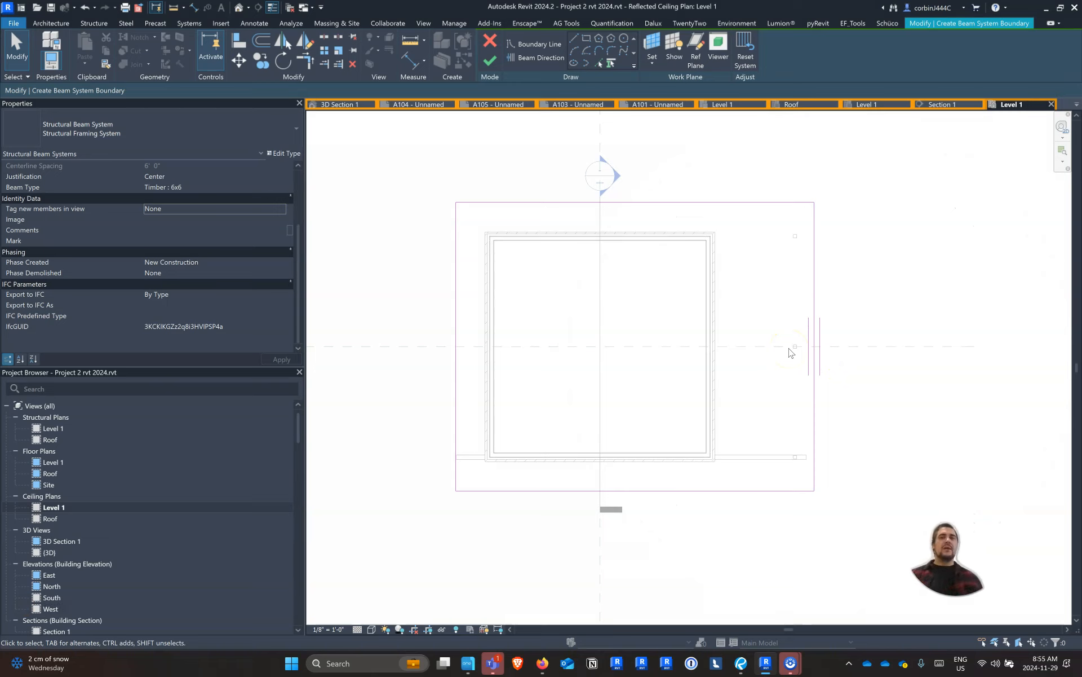
Set the beam direction parallel to the left edge of the roof boundary
left_click(529, 59)
left_click(571, 202)
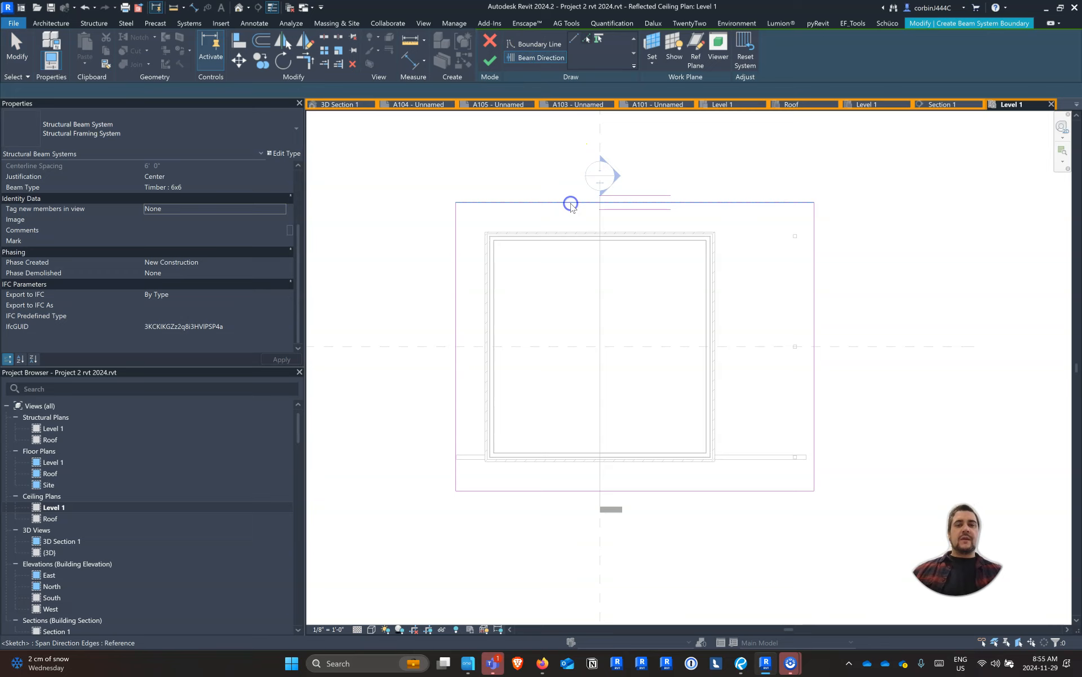
left_click(455, 319)
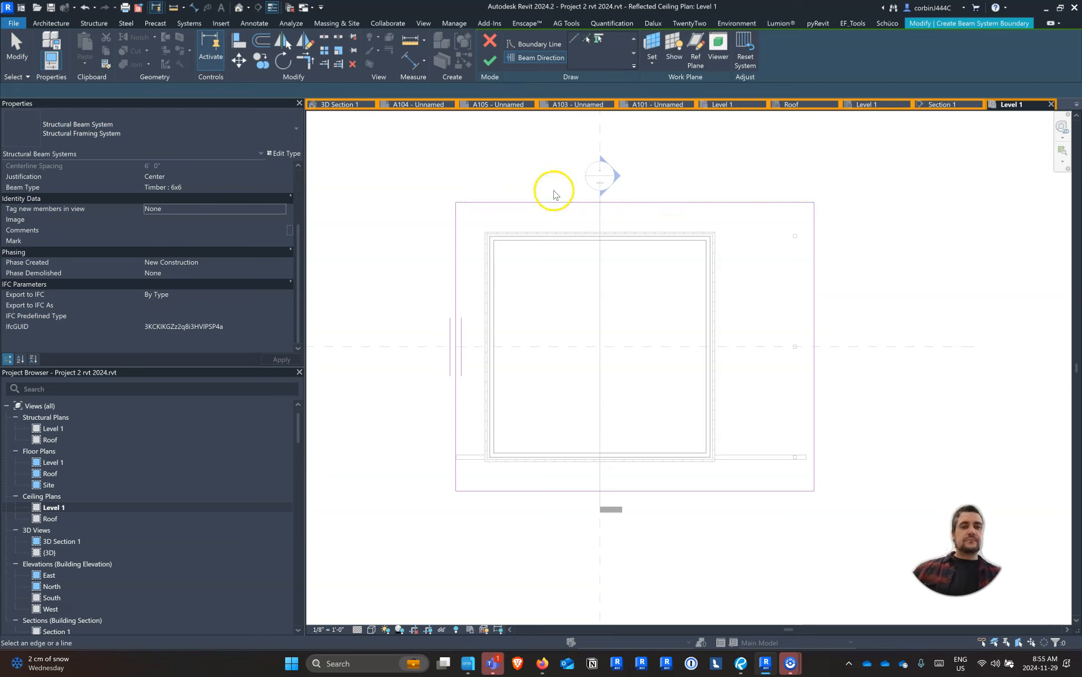
Set the beam system's fixed spacing to 3' 0" and beam type to Timber : 6x8, and finish the sketch without saving the project
scroll(229, 199, "up", 3)
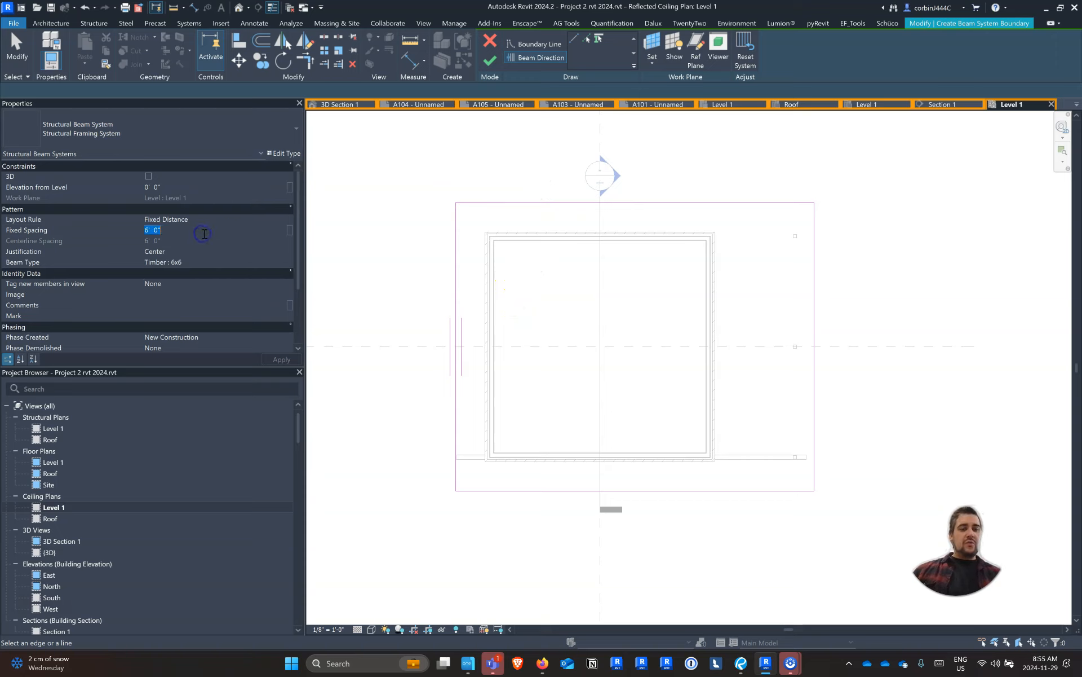
type("3")
left_click(280, 263)
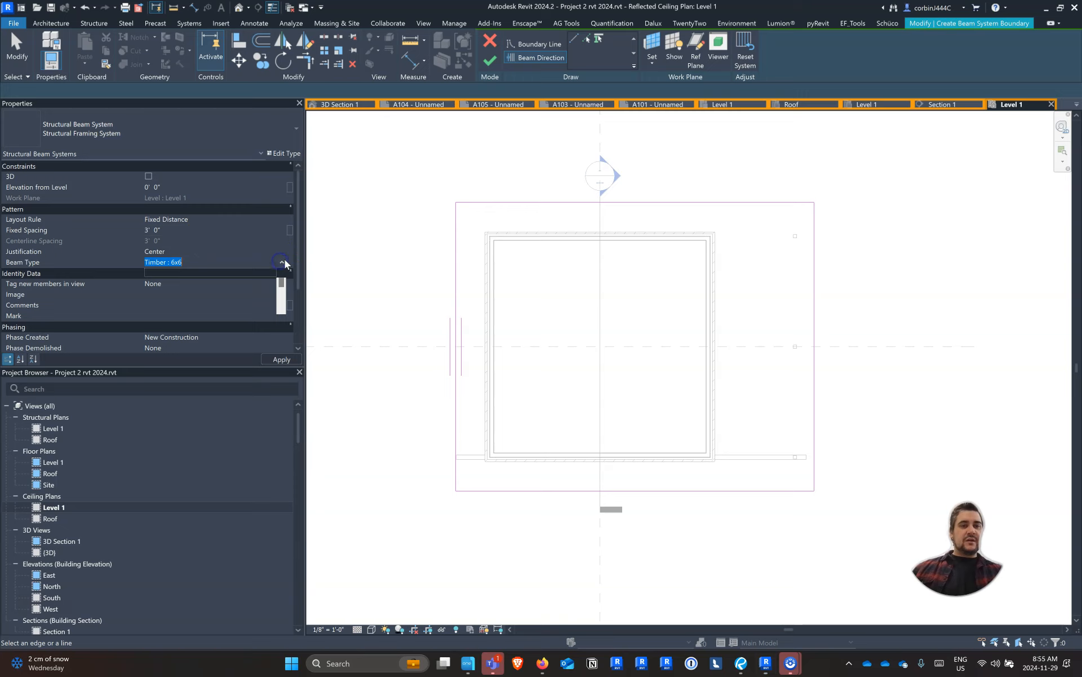
left_click(284, 262)
left_click(204, 282)
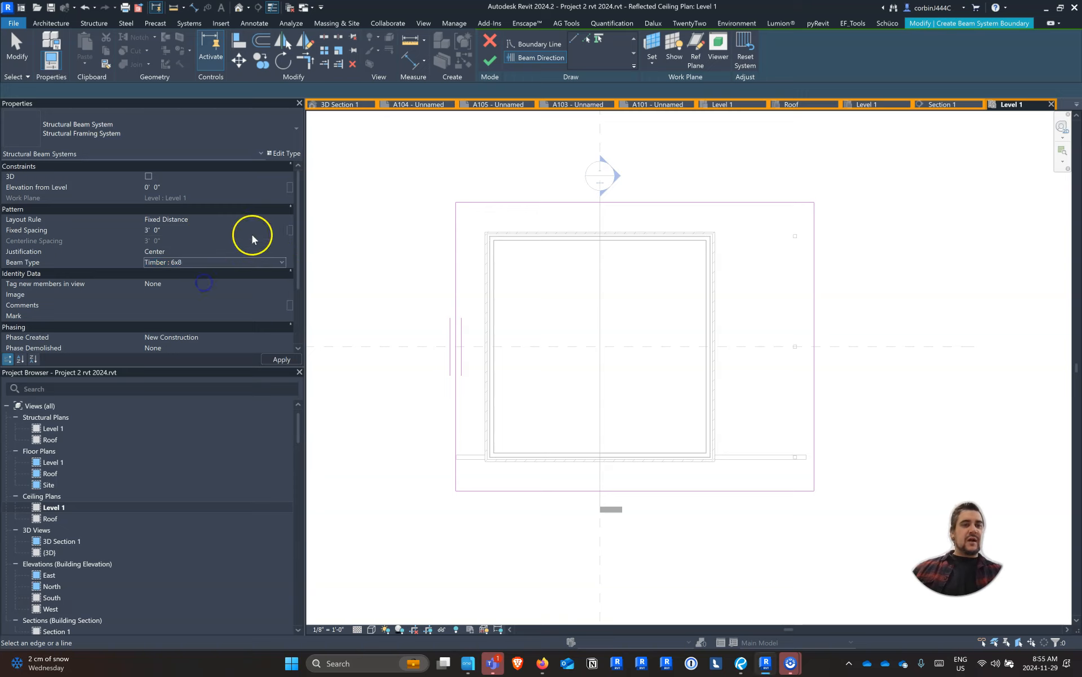
left_click(488, 61)
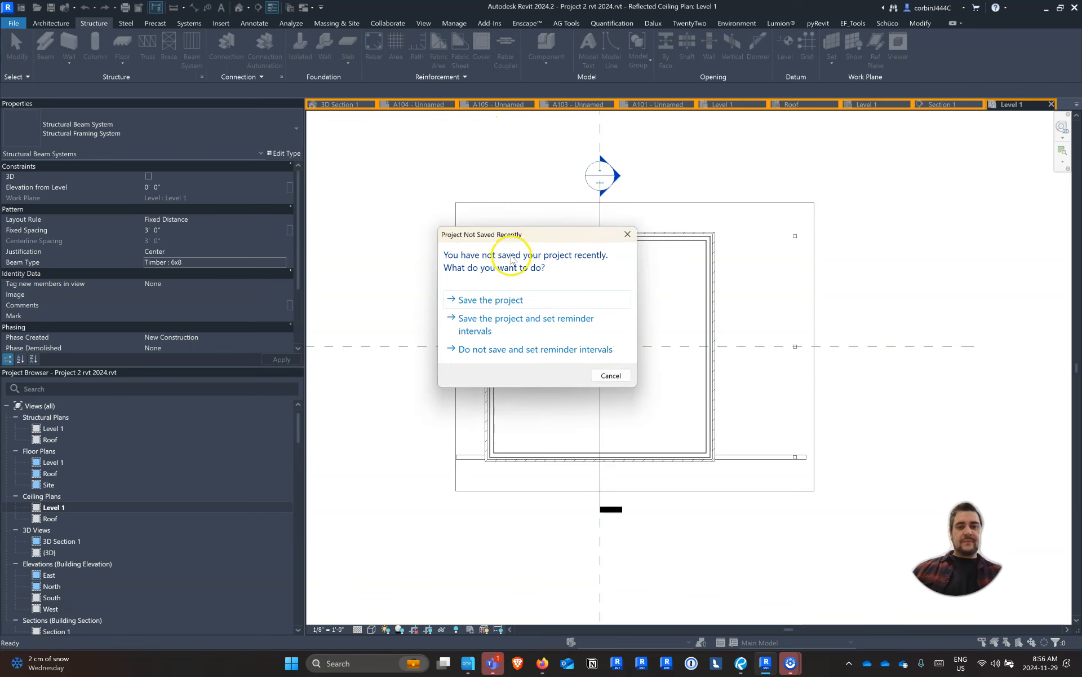
key("Escape")
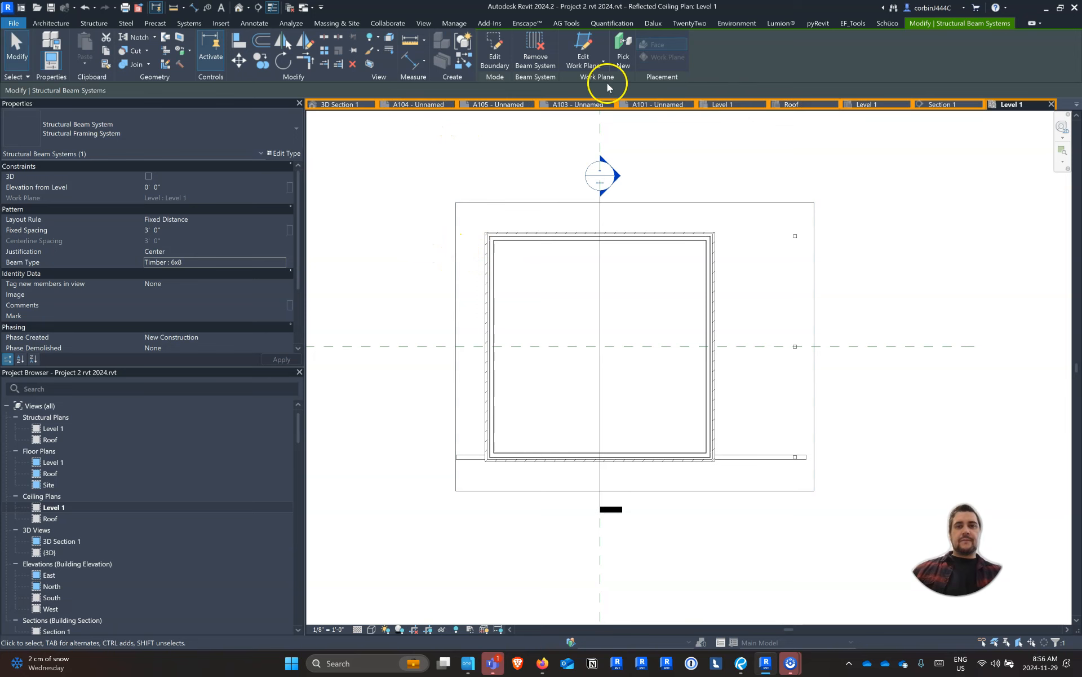
key("Escape")
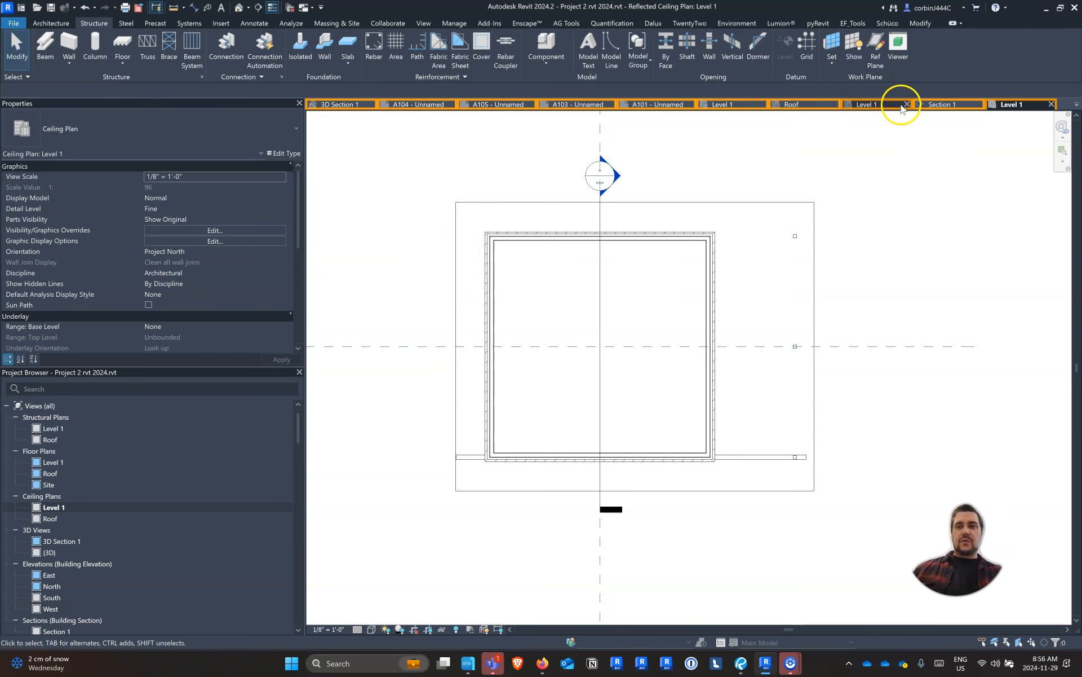
Close the open Roof plan and the A101 and A103 sheet views, and switch to the {3D} view
left_click(835, 104)
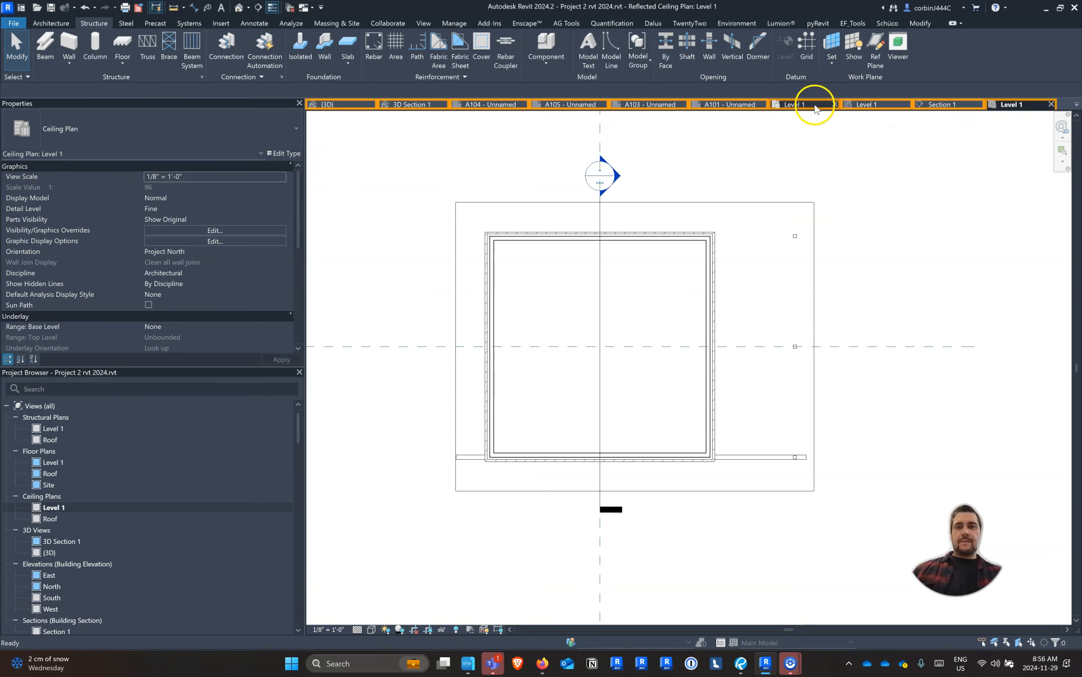
left_click(815, 107)
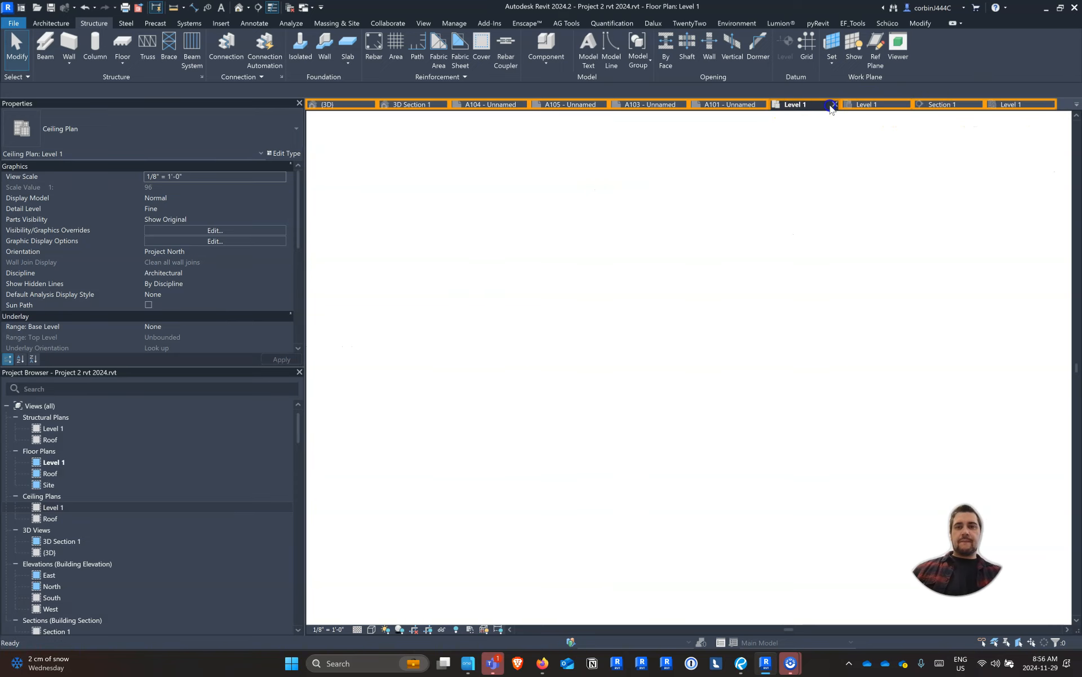
left_click(762, 104)
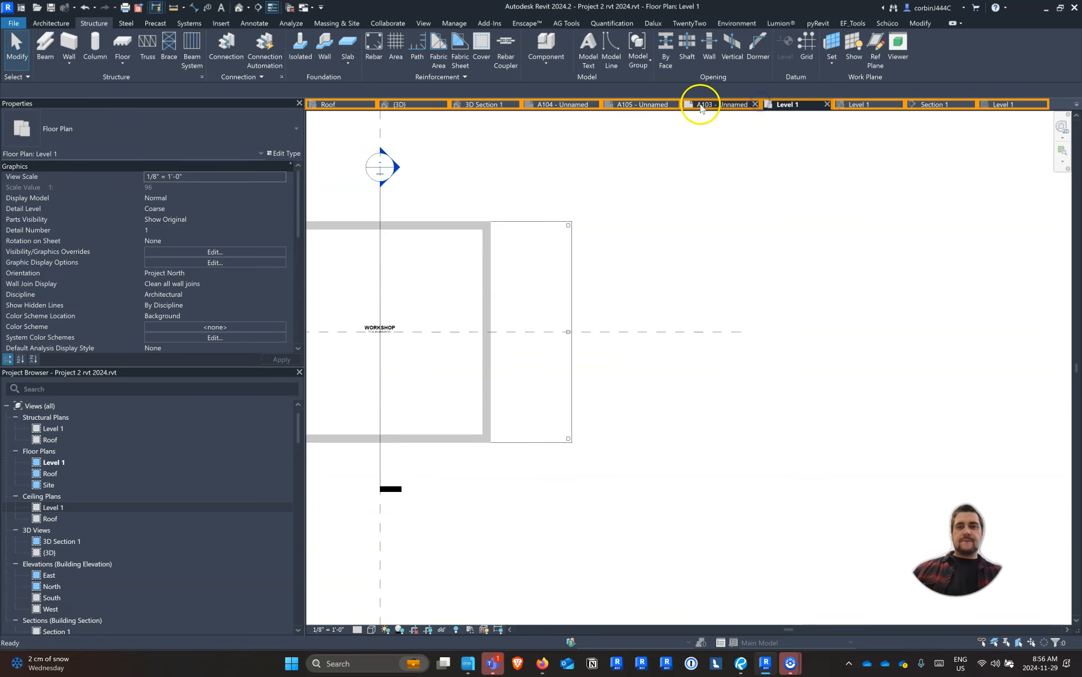
left_click(423, 104)
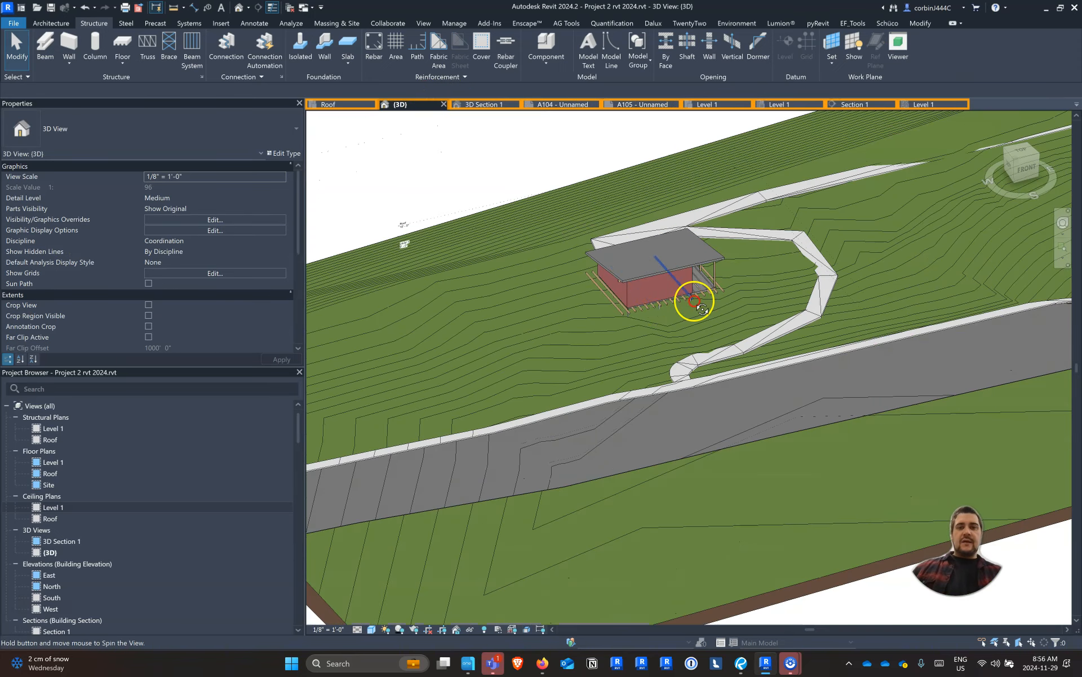
Select the new beam system below the workshop floor and change its work plane to Level : Roof
scroll(640, 307, "up", 5)
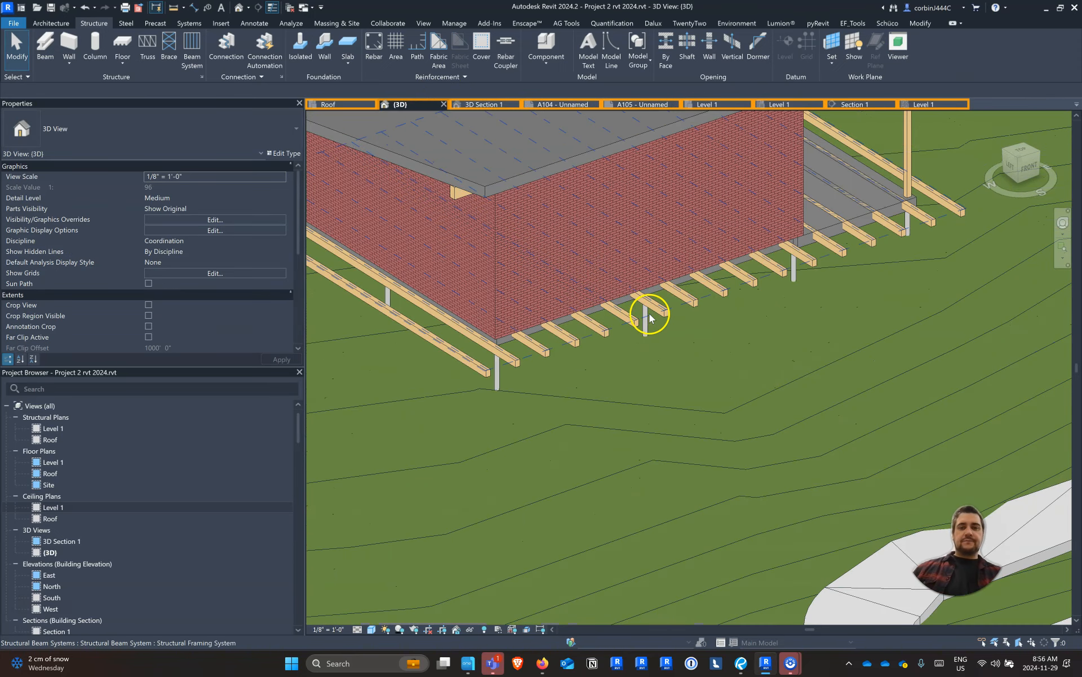
left_click(689, 303)
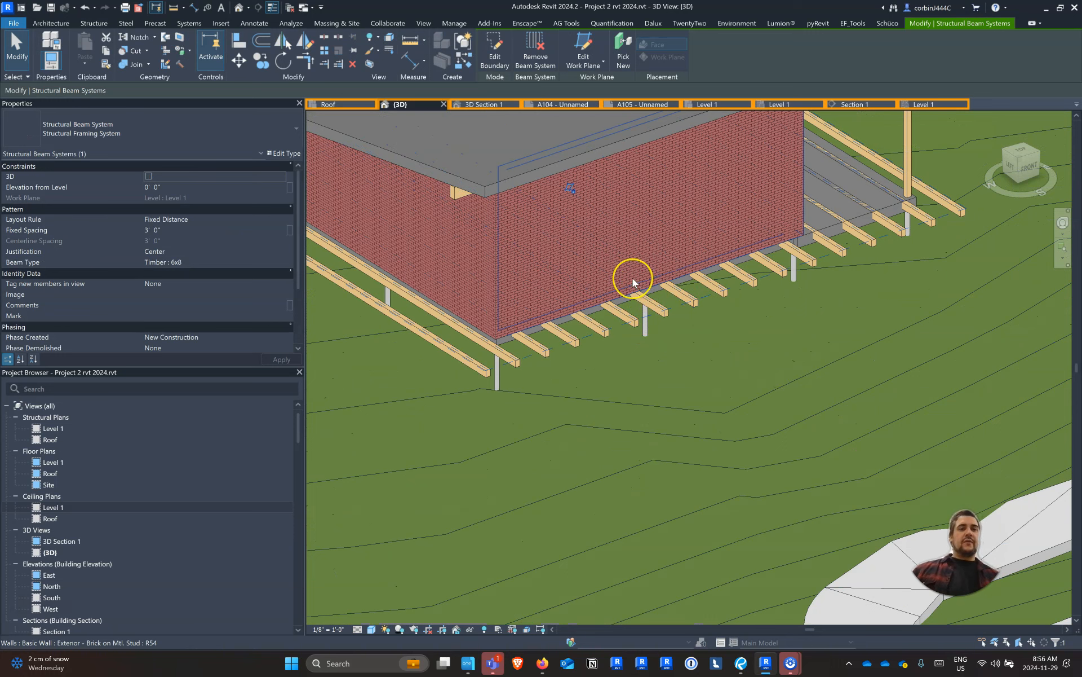
left_click(586, 61)
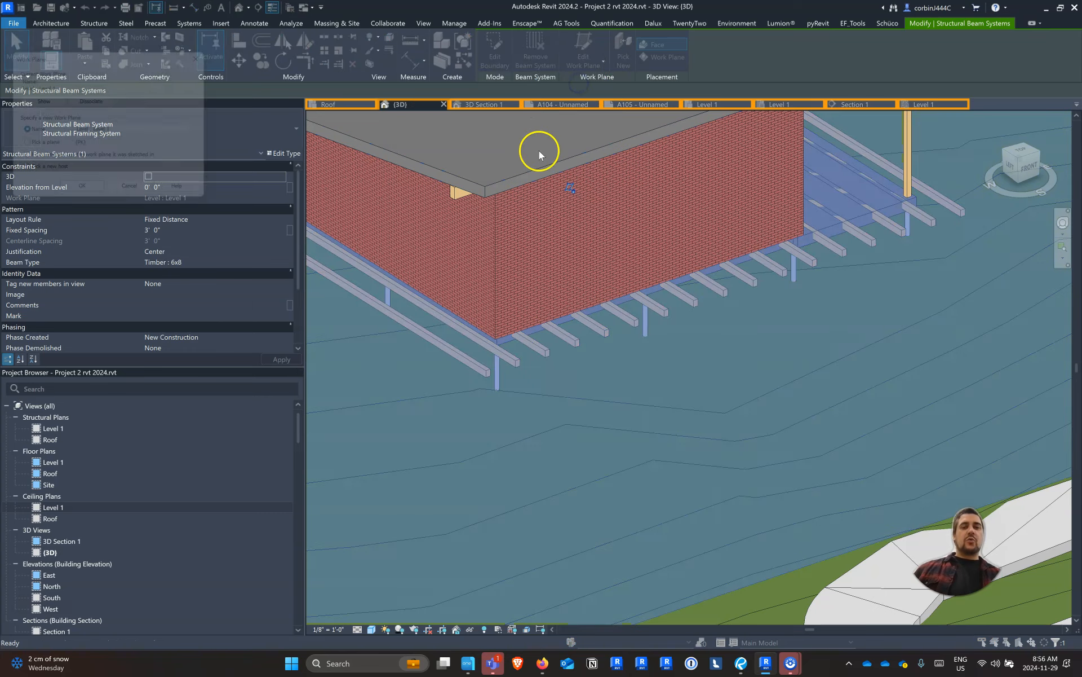
left_click(107, 132)
left_click(107, 145)
left_click(79, 196)
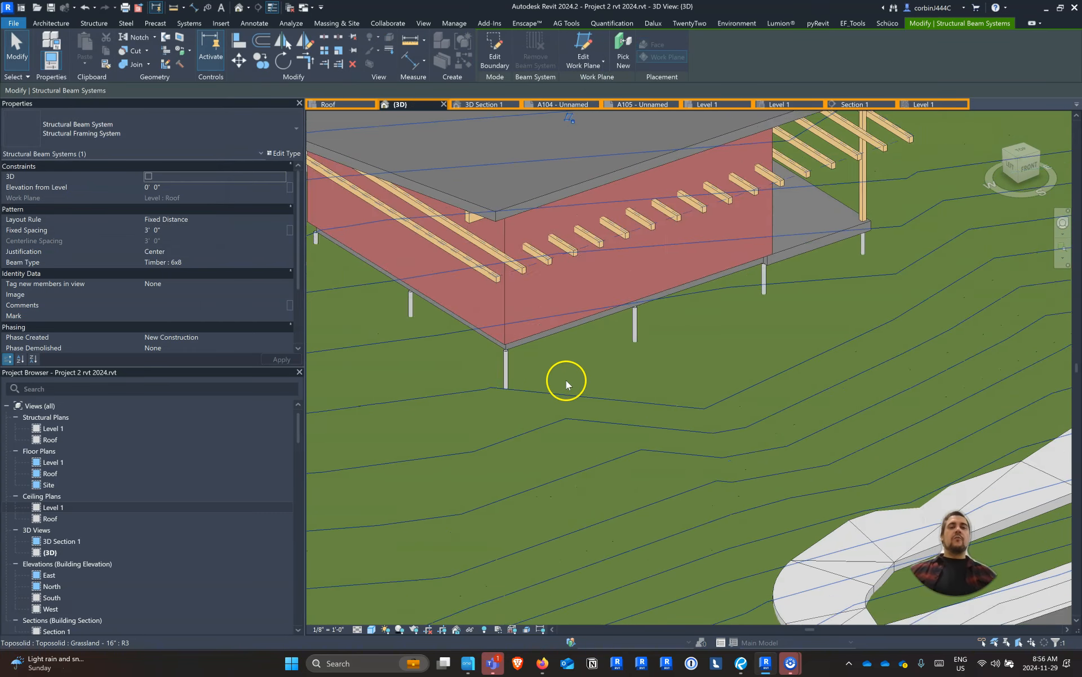
Rehost the beam system onto the underside face of the sloped roof using Pick New with face placement
scroll(567, 380, "down", 3)
middle_click_drag(568, 393, 630, 329, "shift")
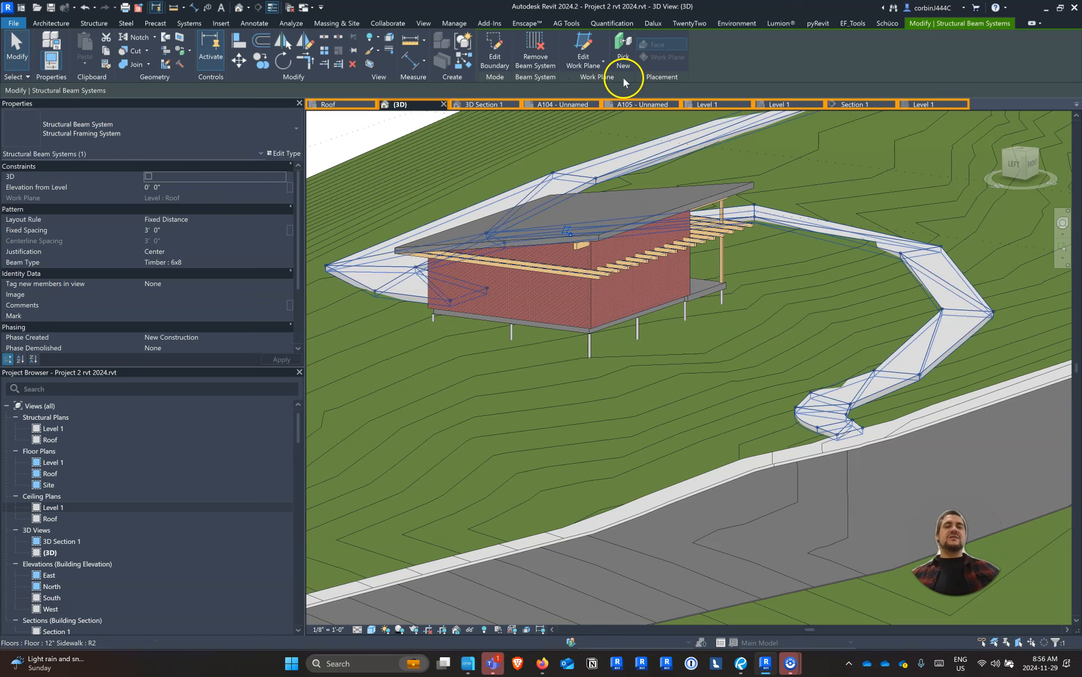
left_click(623, 59)
middle_click_drag(732, 230, 694, 169, "shift")
scroll(670, 194, "up", 3)
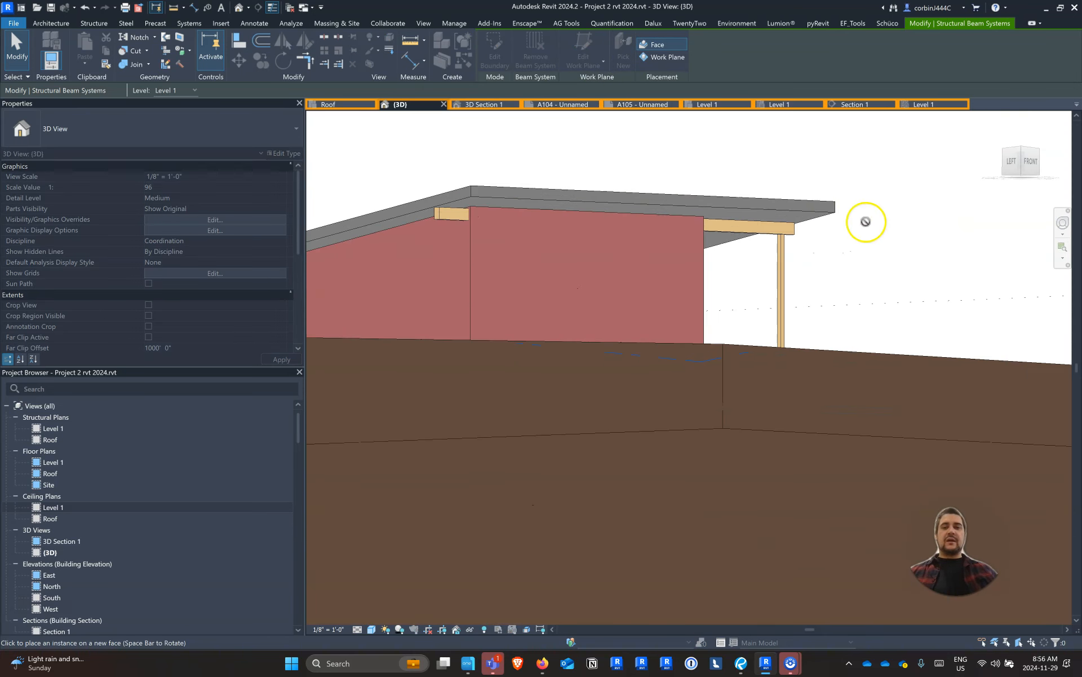
scroll(792, 211, "up", 4)
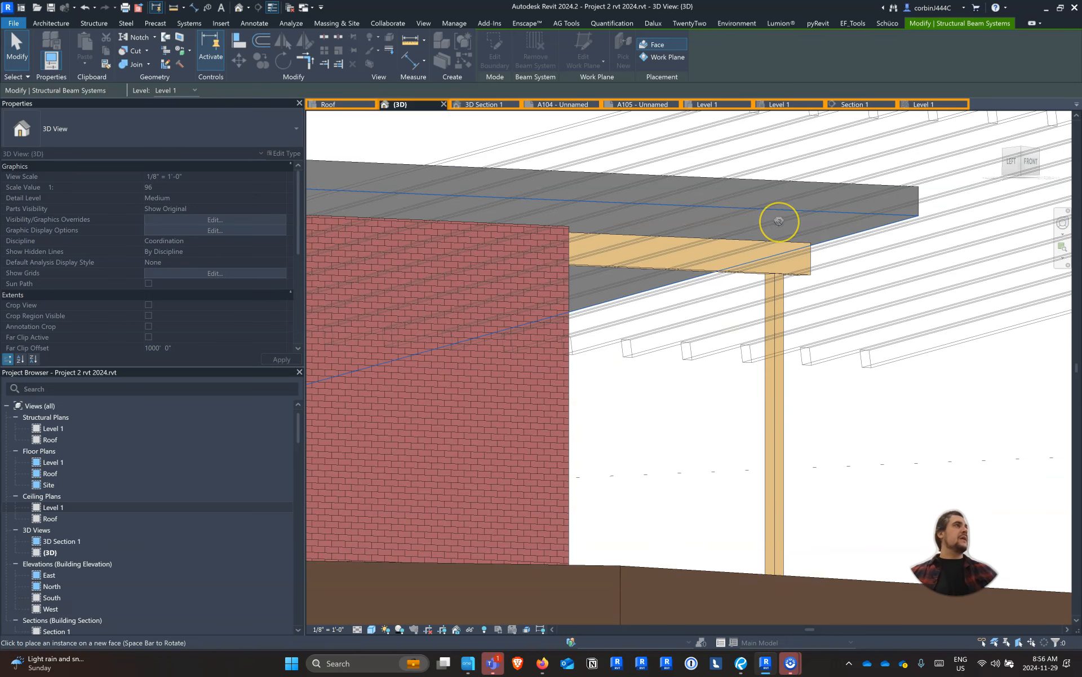
left_click(779, 221)
scroll(690, 218, "down", 3)
middle_click_drag(665, 263, 644, 279, "shift")
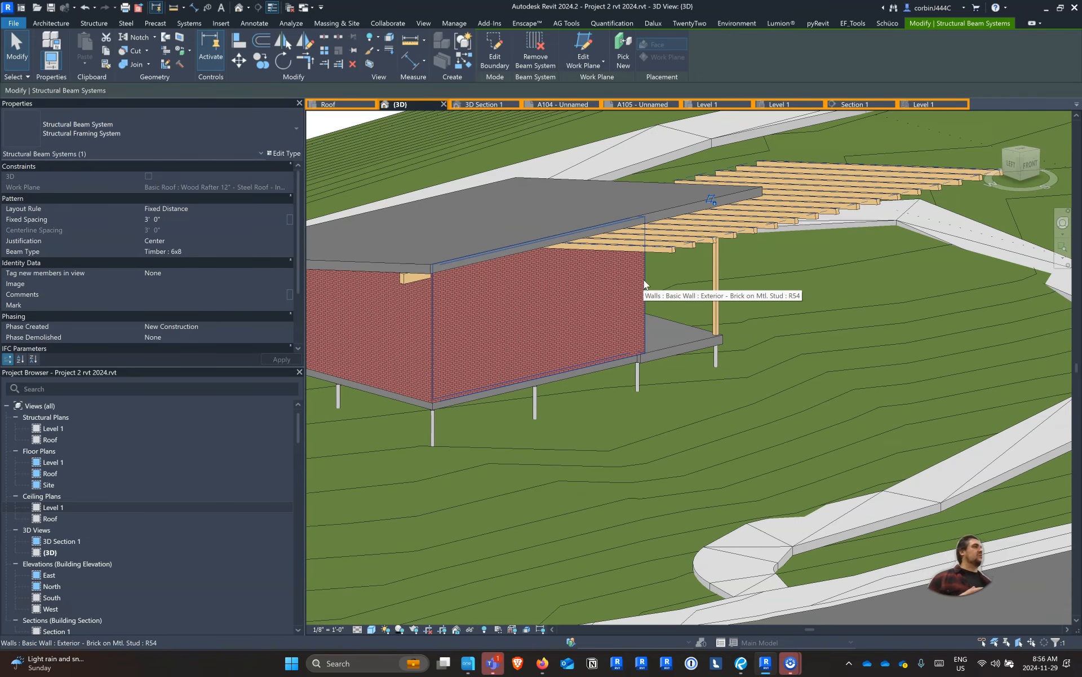
Open the Level 1 ceiling plan and start editing the beam system's boundary
middle_click_drag(644, 280, 695, 419, "shift")
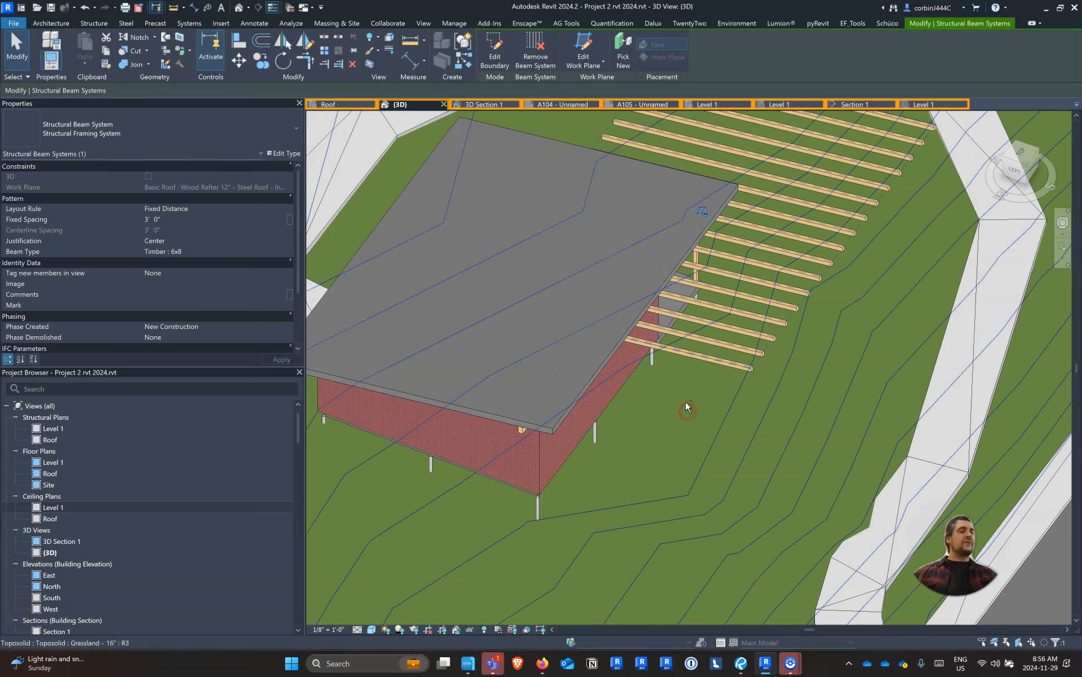
left_click(917, 106)
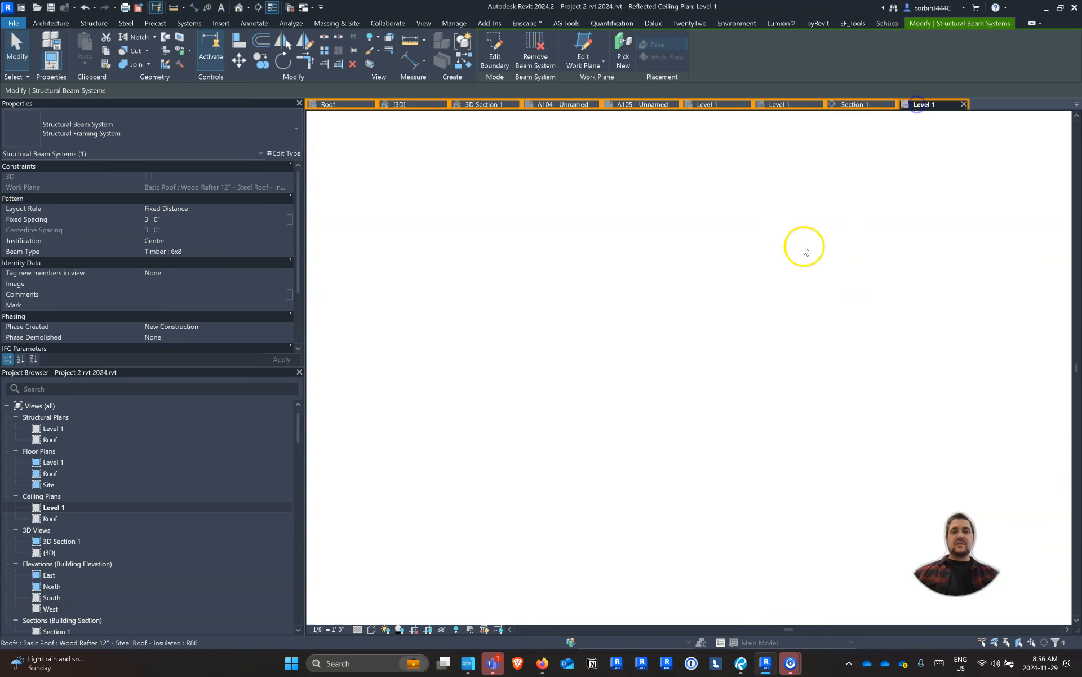
key("Escape")
left_click(894, 334)
left_click(499, 47)
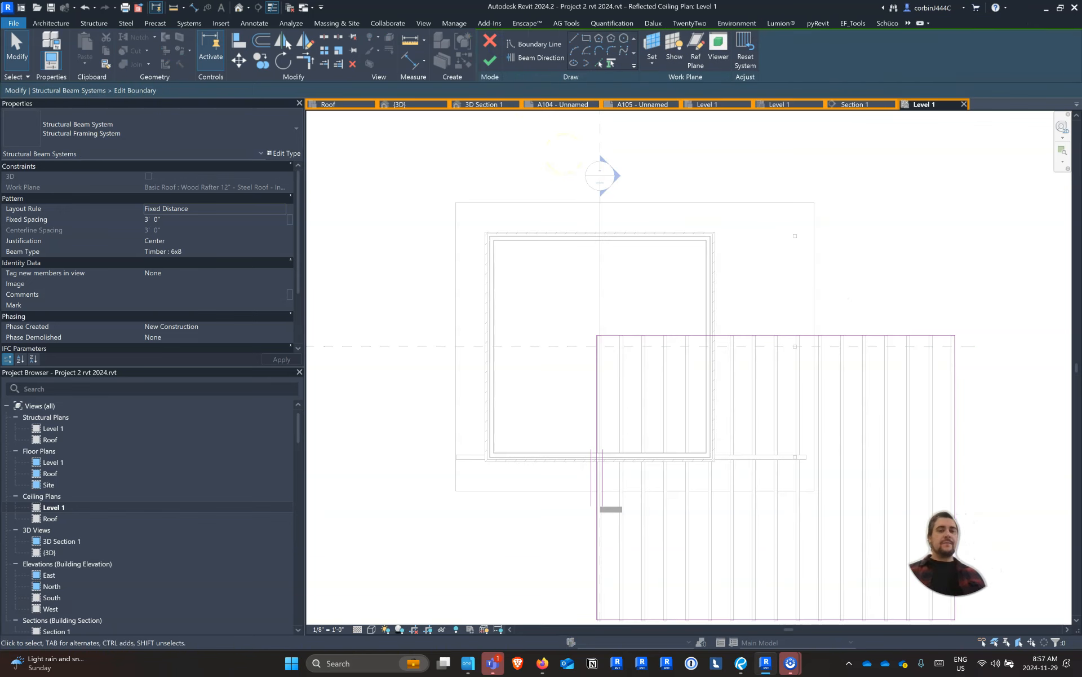
Try to move the whole beam system boundary from its upper-left corner to the roof's upper-left corner
key("Tab")
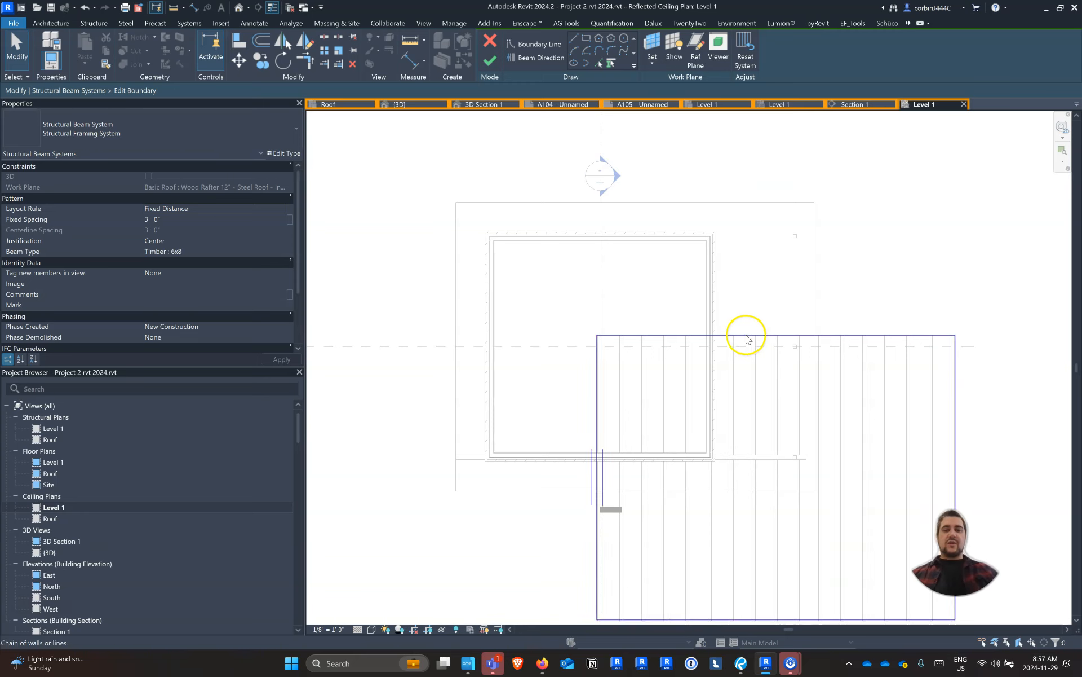
left_click(746, 335)
left_click(234, 64)
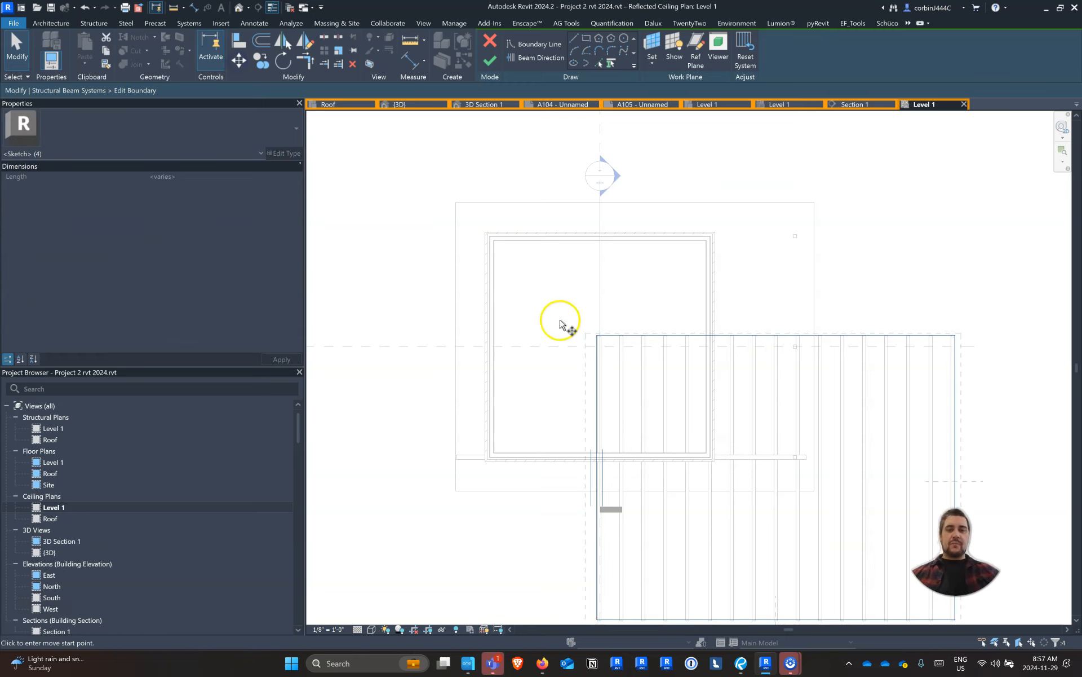
left_click(595, 336)
scroll(592, 332, "up", 5)
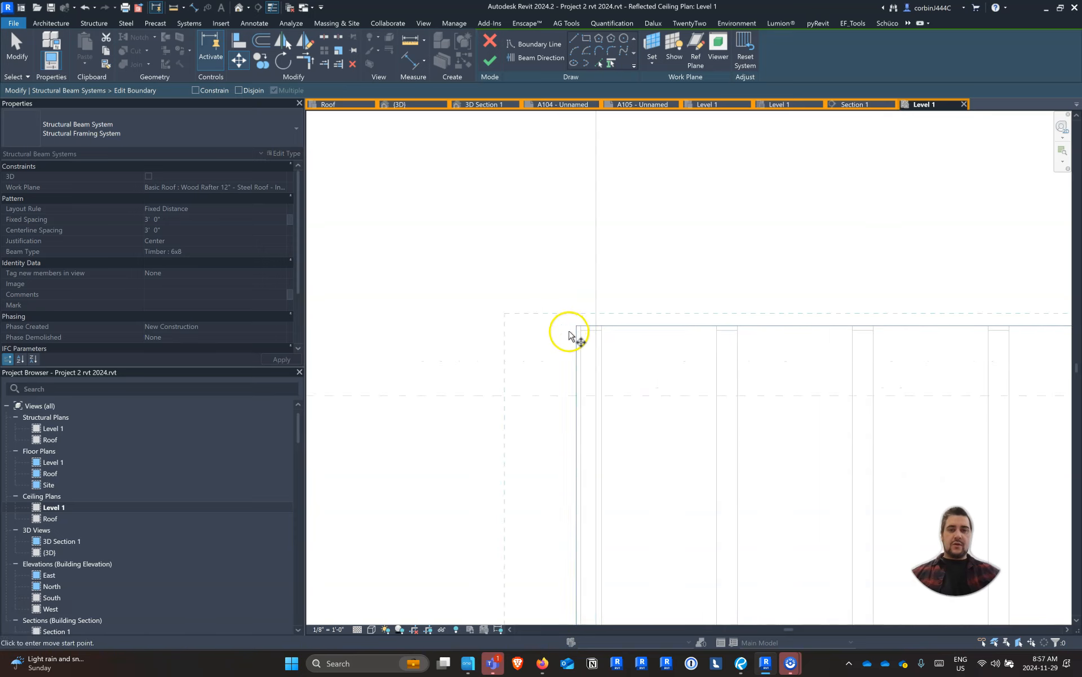
scroll(577, 355, "down", 4)
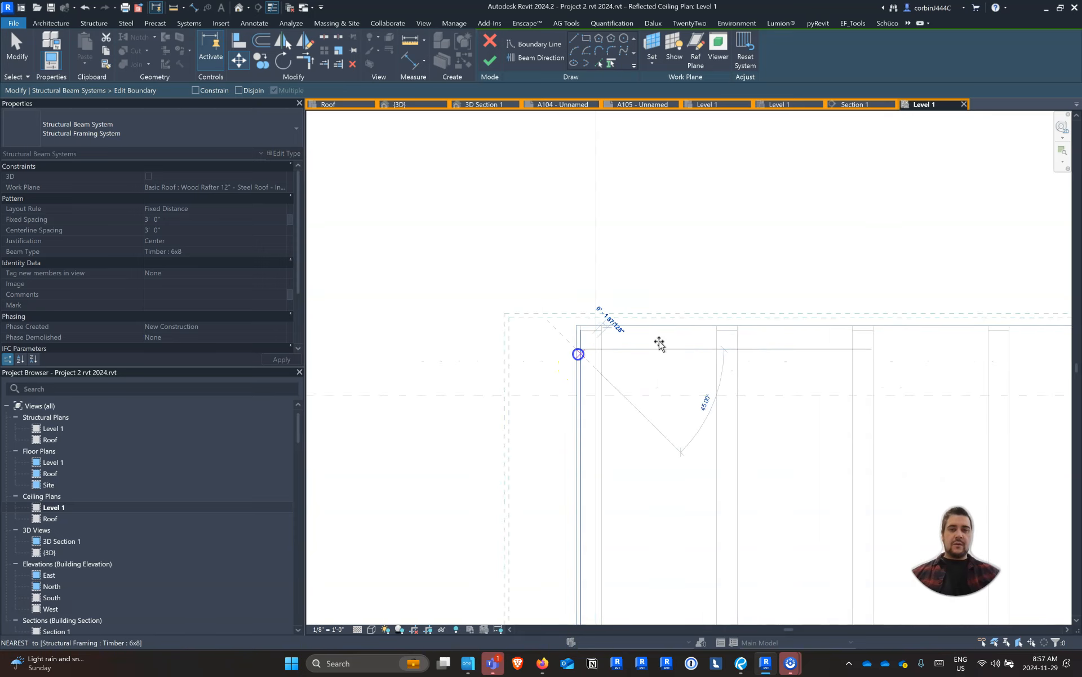
scroll(595, 216, "up", 3)
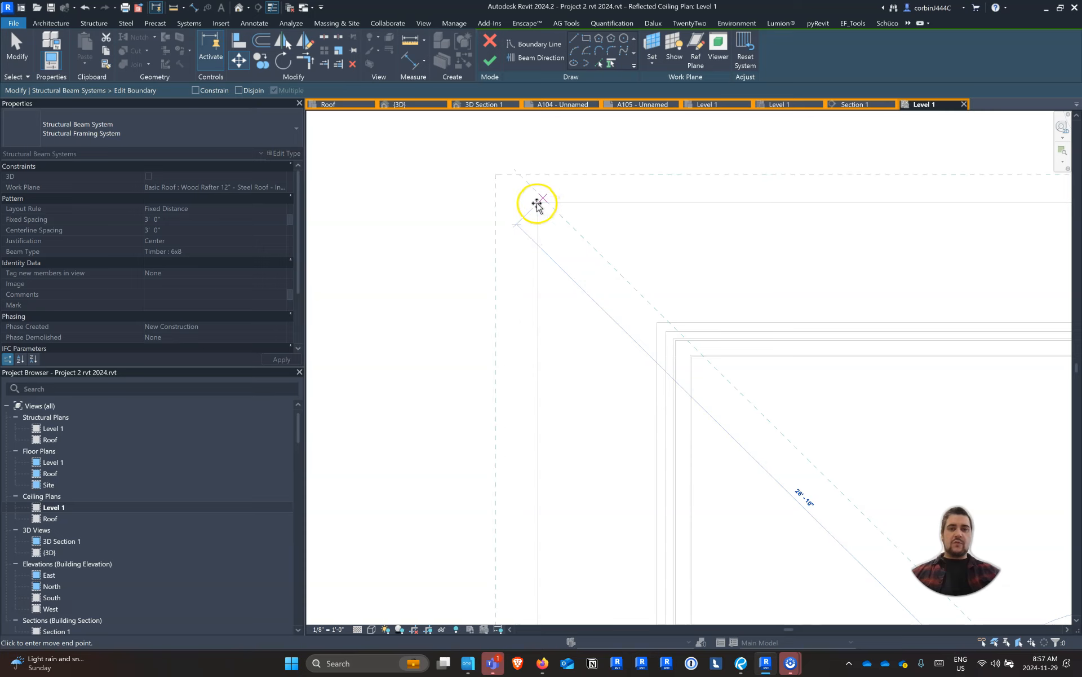
right_click(537, 205)
Delete all the old boundary lines of the beam system sketch
scroll(538, 204, "down", 3)
scroll(537, 205, "down", 3)
mouse_move(543, 216)
left_mouse_down()
mouse_move(802, 438)
mouse_move(963, 533)
left_mouse_up()
left_click(913, 312)
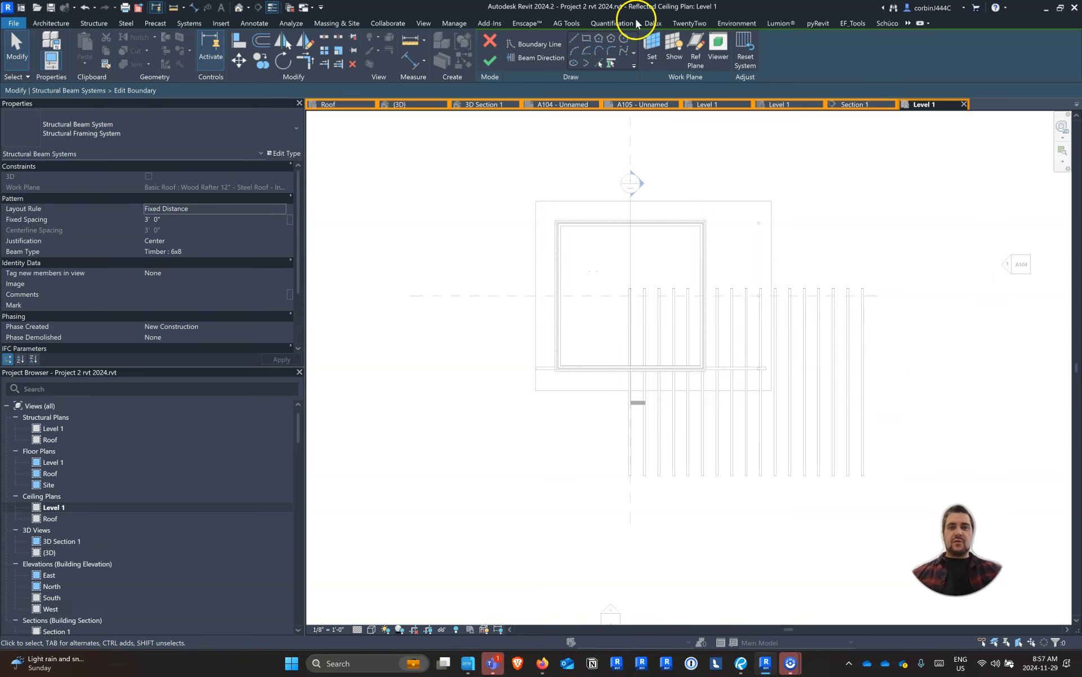
Create a new beam system boundary from the chain of roof edges, lock all four lines to the roof, and finish the sketch
left_click(610, 64)
left_click(606, 202)
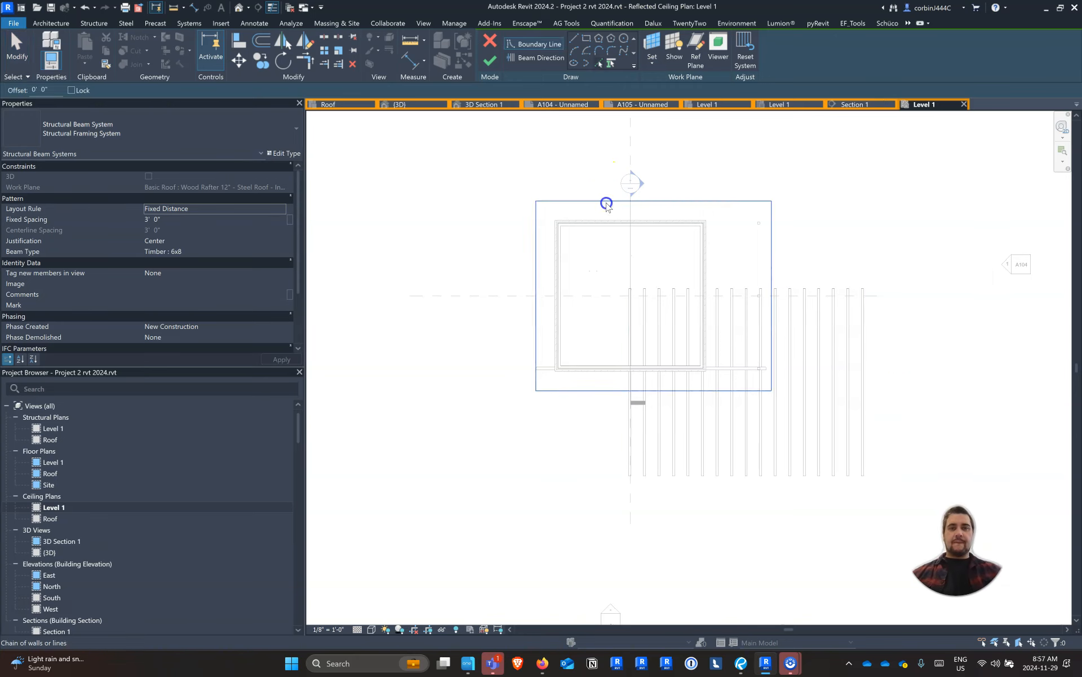
left_click(645, 193)
left_click(780, 287)
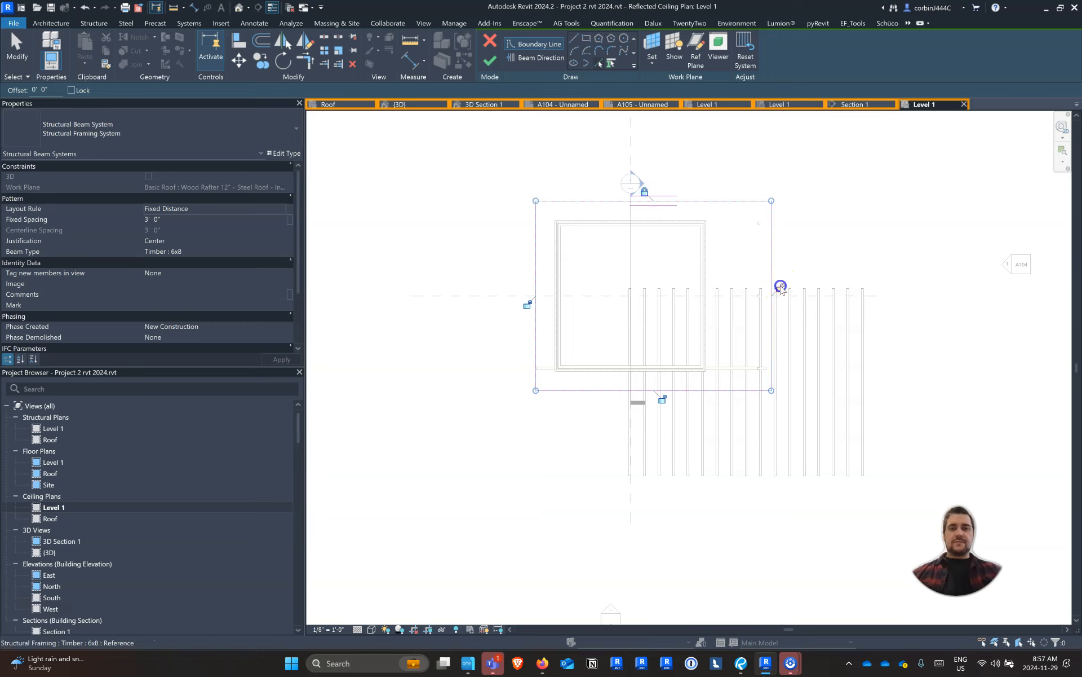
left_click(662, 399)
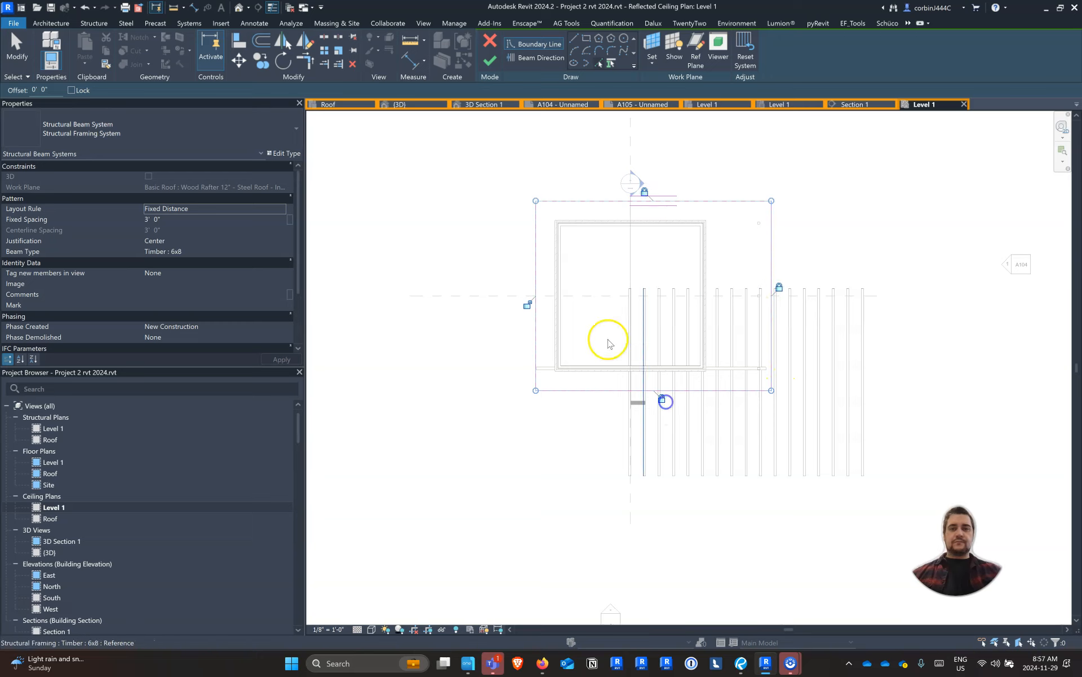
left_click(527, 307)
left_click(490, 60)
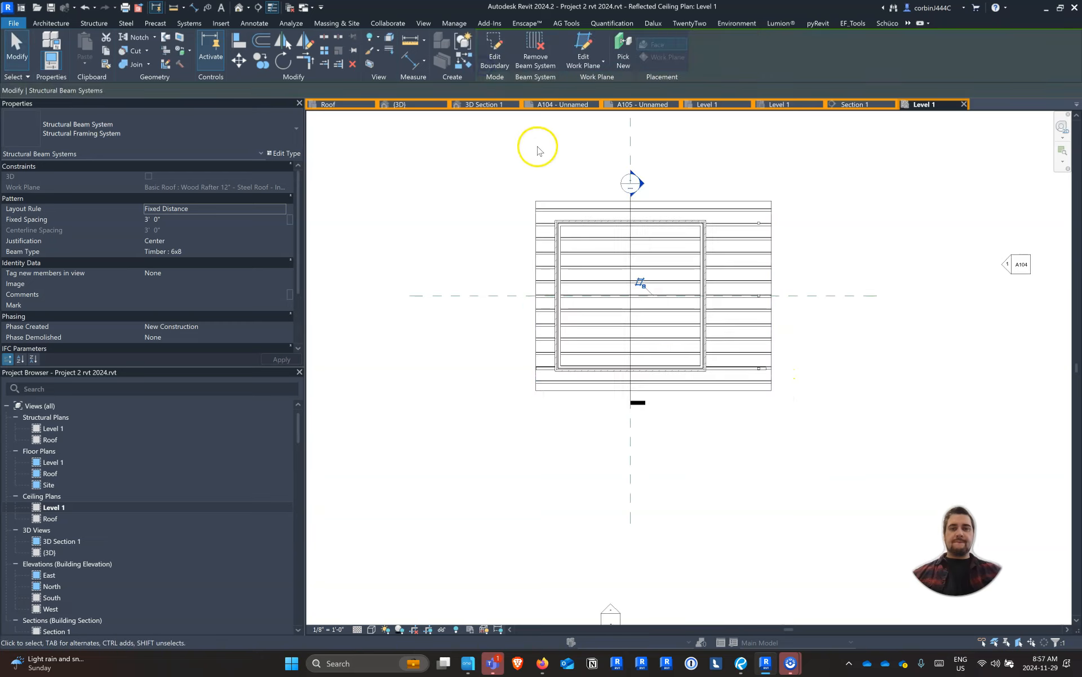
Edit the beam system so its beam direction follows the roof's left edge, and finish the sketch
left_click(495, 54)
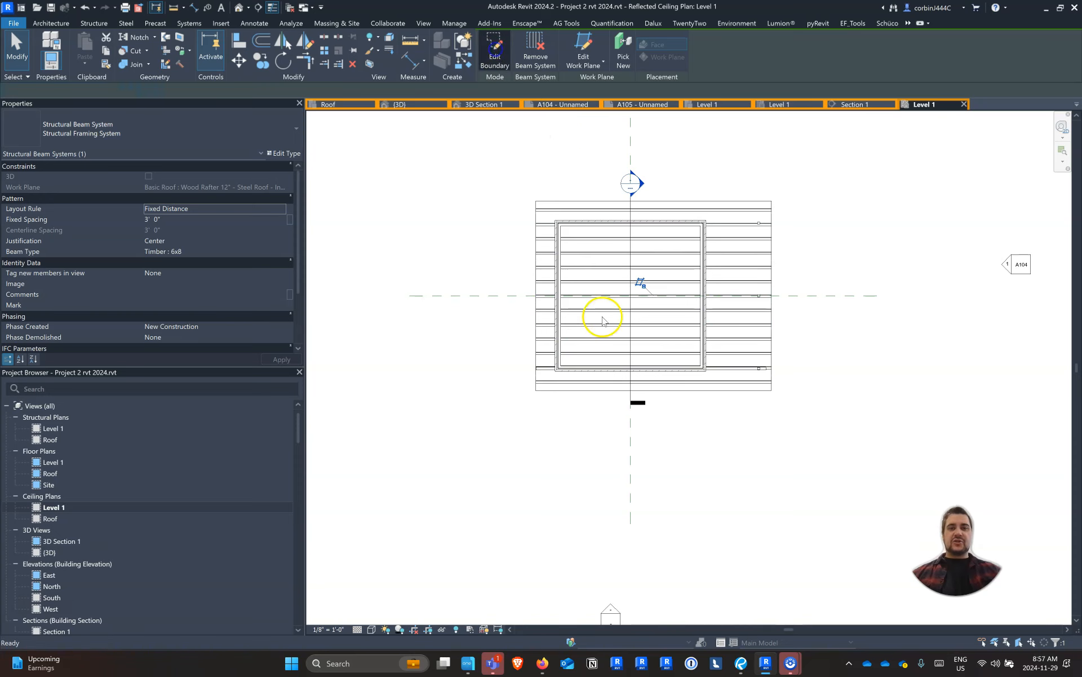
left_click(535, 60)
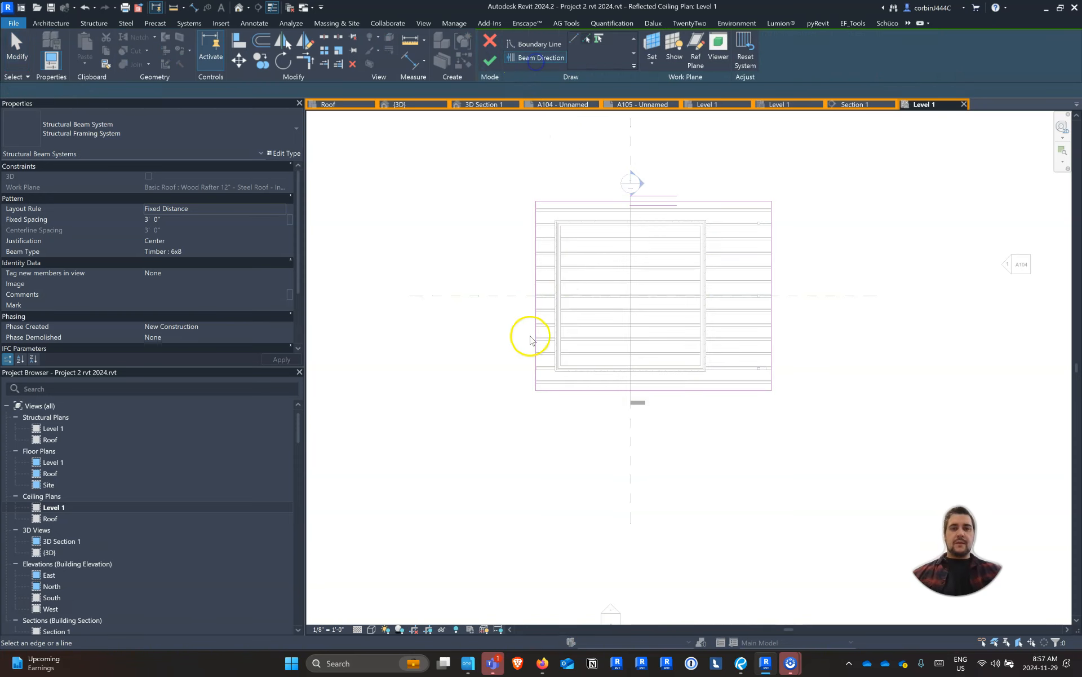
left_click(535, 299)
left_click(483, 63)
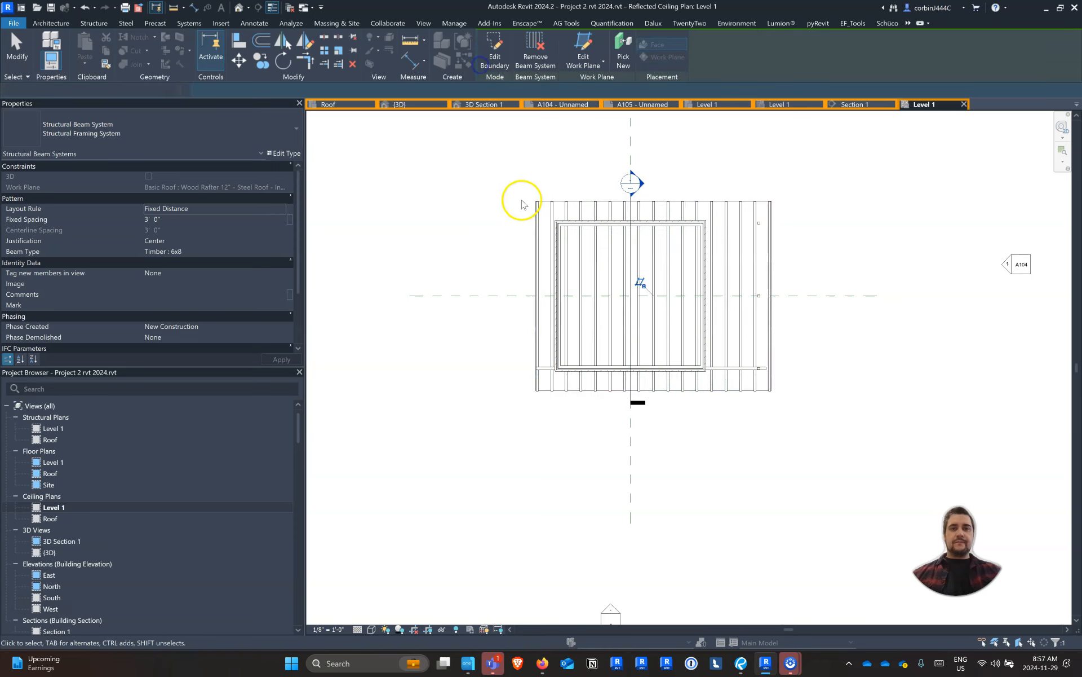
left_click(522, 204)
Check the roof beams in the {3D} view, and set the Section 1 view's detail level to Fine
left_click(377, 106)
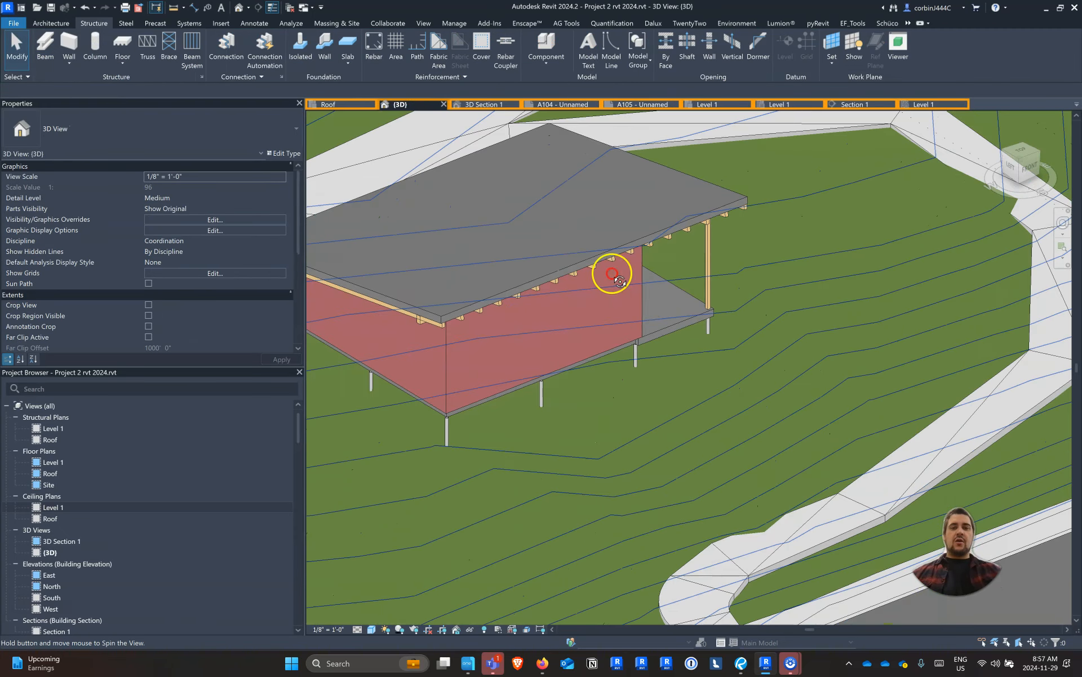
middle_click_drag(613, 274, 338, 280, "shift")
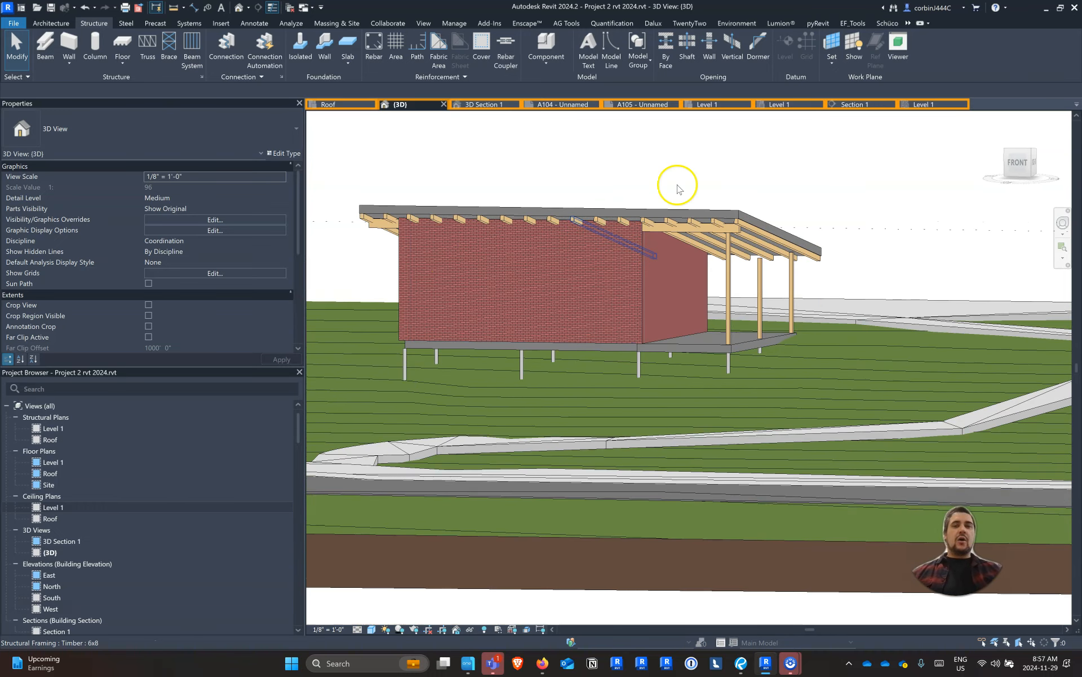
left_click(855, 105)
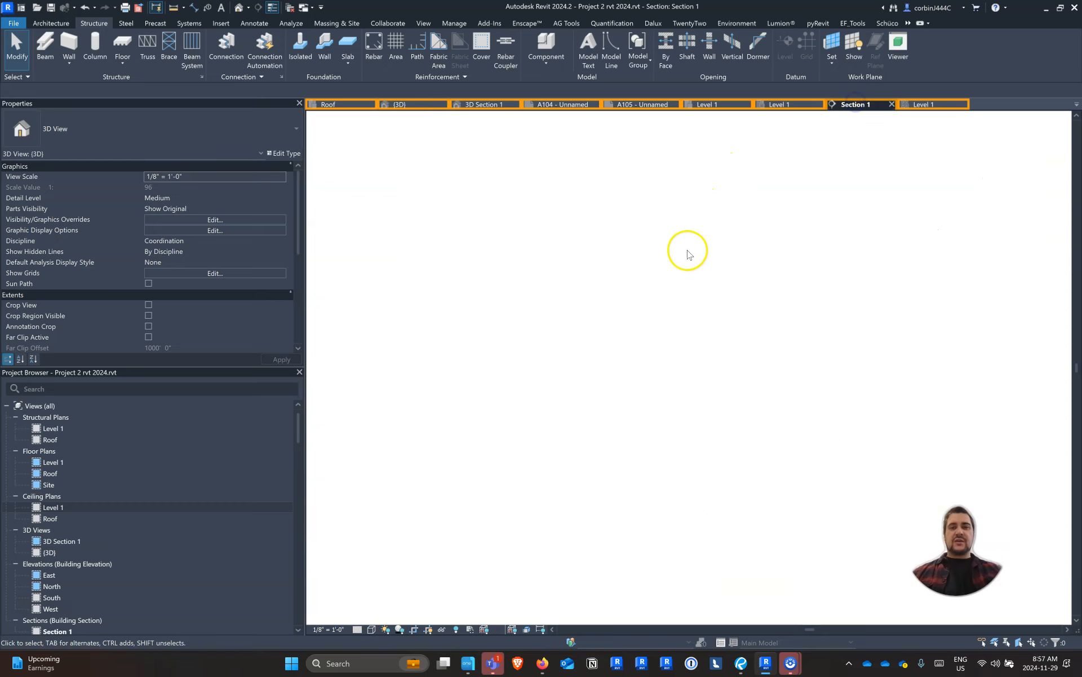
scroll(654, 214, "up", 3)
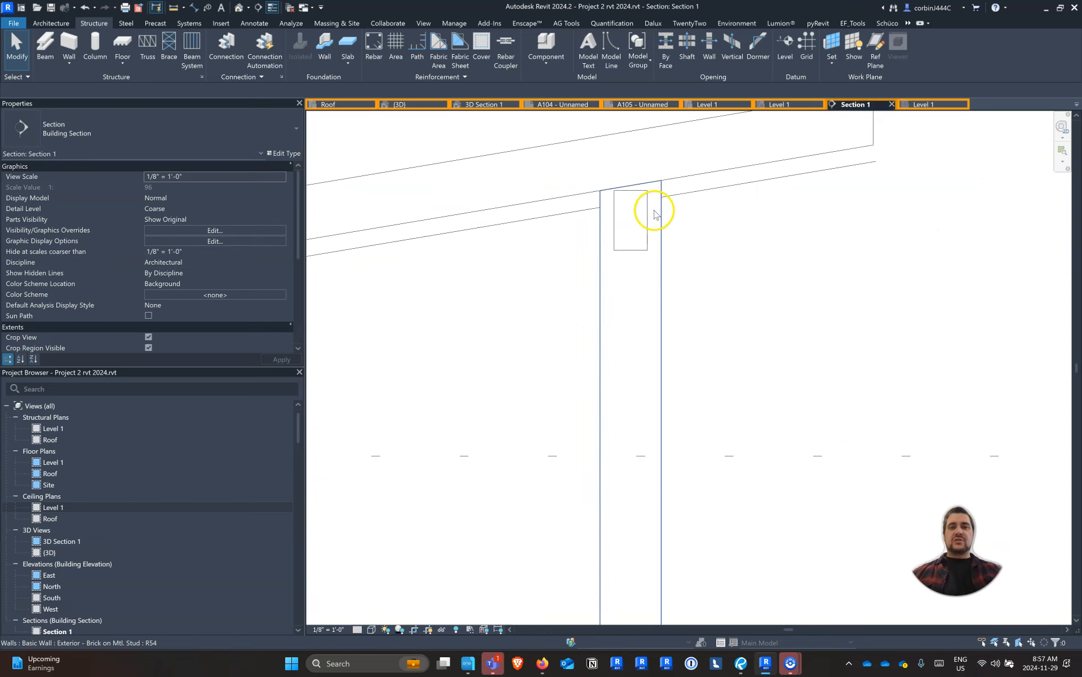
left_click(357, 630)
left_click(369, 618)
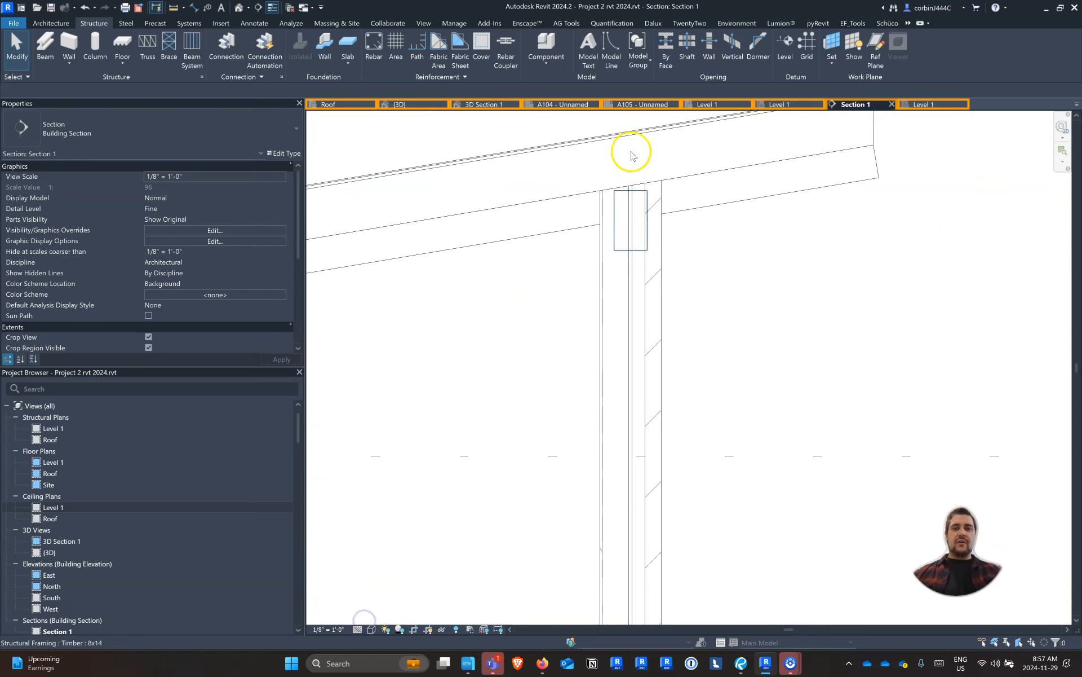
Lower the Timber 8x14 beam below the rafters by setting its start and end level offsets to 4' 6"
scroll(652, 198, "up", 2)
left_click(643, 193)
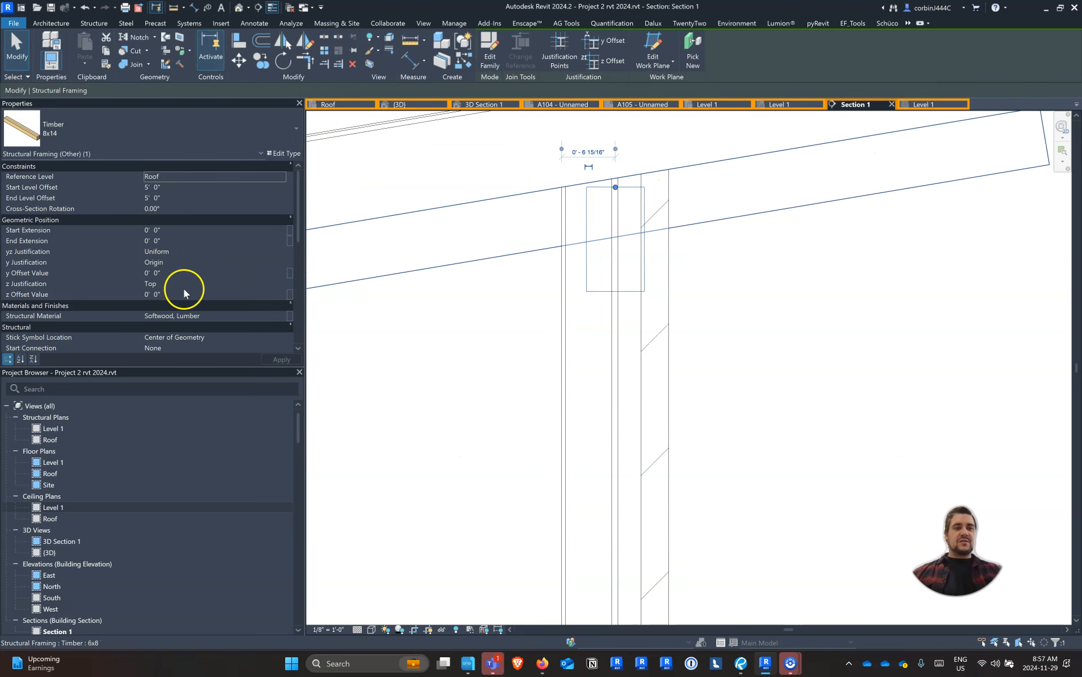
left_click(185, 197)
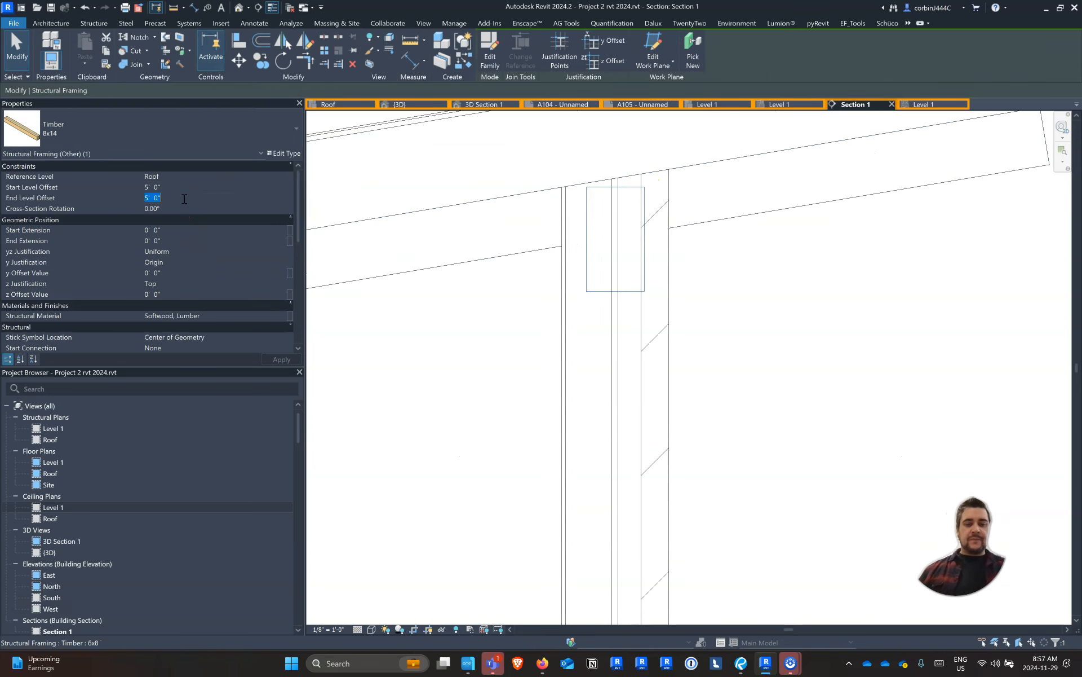
left_click(188, 190)
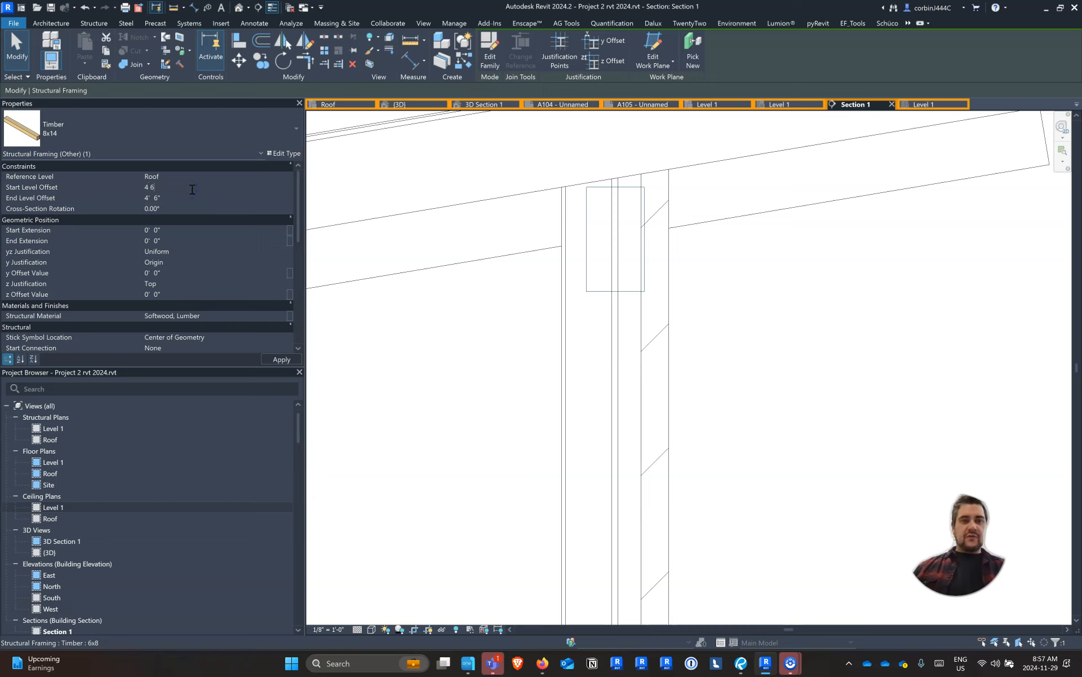
key("Return")
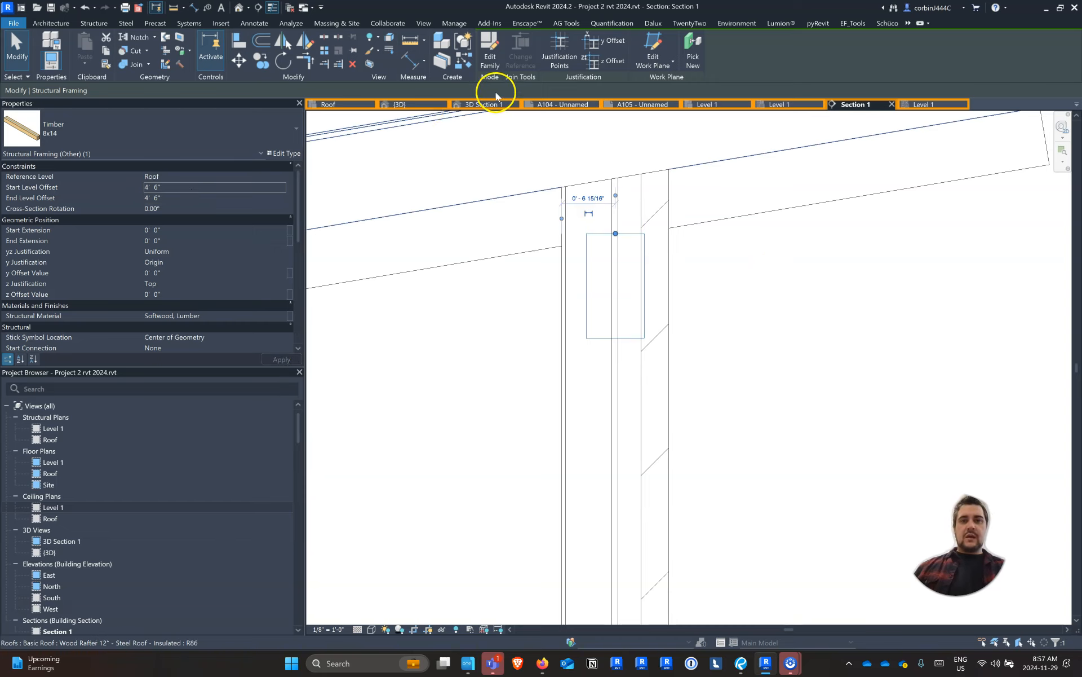
In the {3D} view, extend the porch end of the Timber 8x14 beam outward to the roof's outer edge
left_click(415, 104)
middle_click_drag(834, 326, 894, 344, "shift")
scroll(769, 222, "up", 6)
left_click(697, 237)
left_click_drag(697, 236, 735, 244)
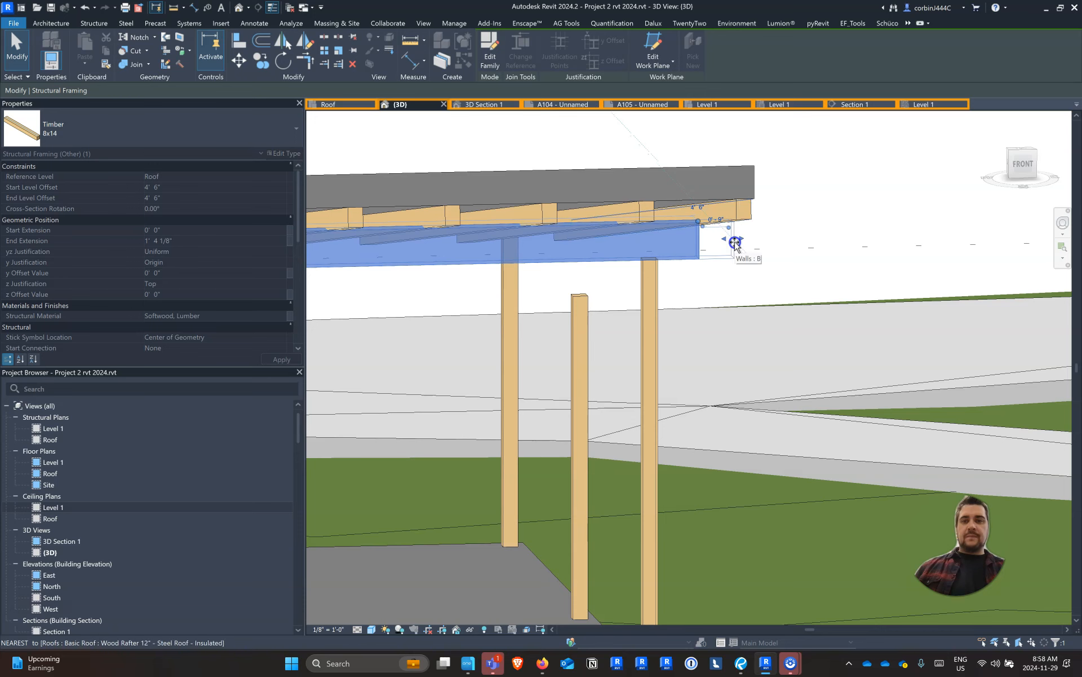
key("Escape")
left_click(698, 236)
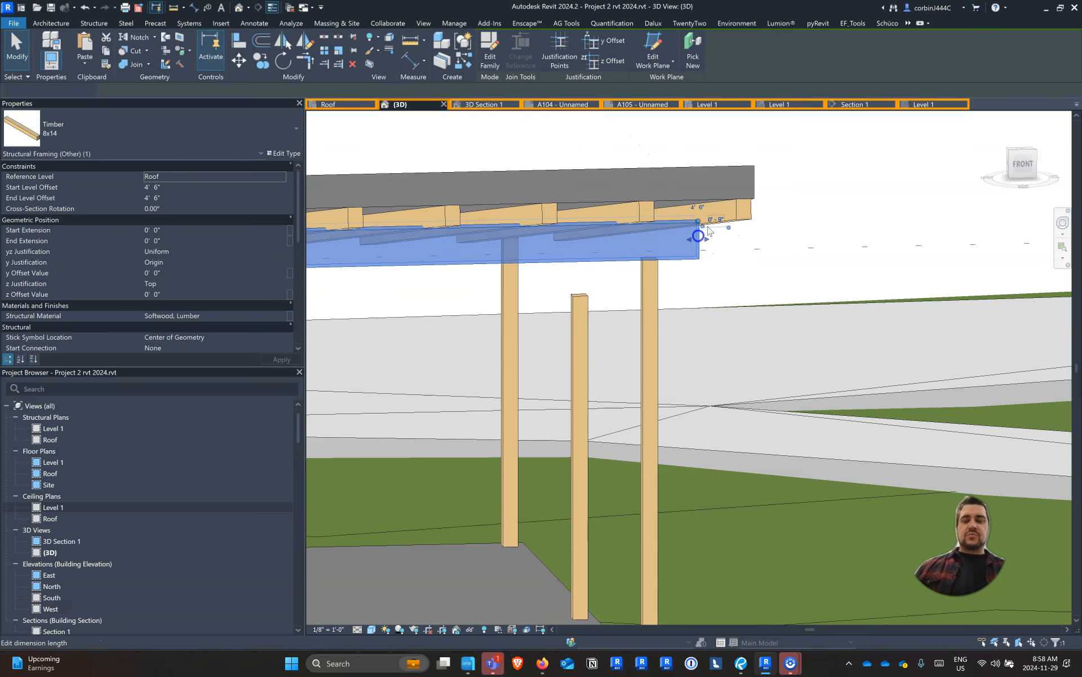
scroll(705, 228, "up", 5)
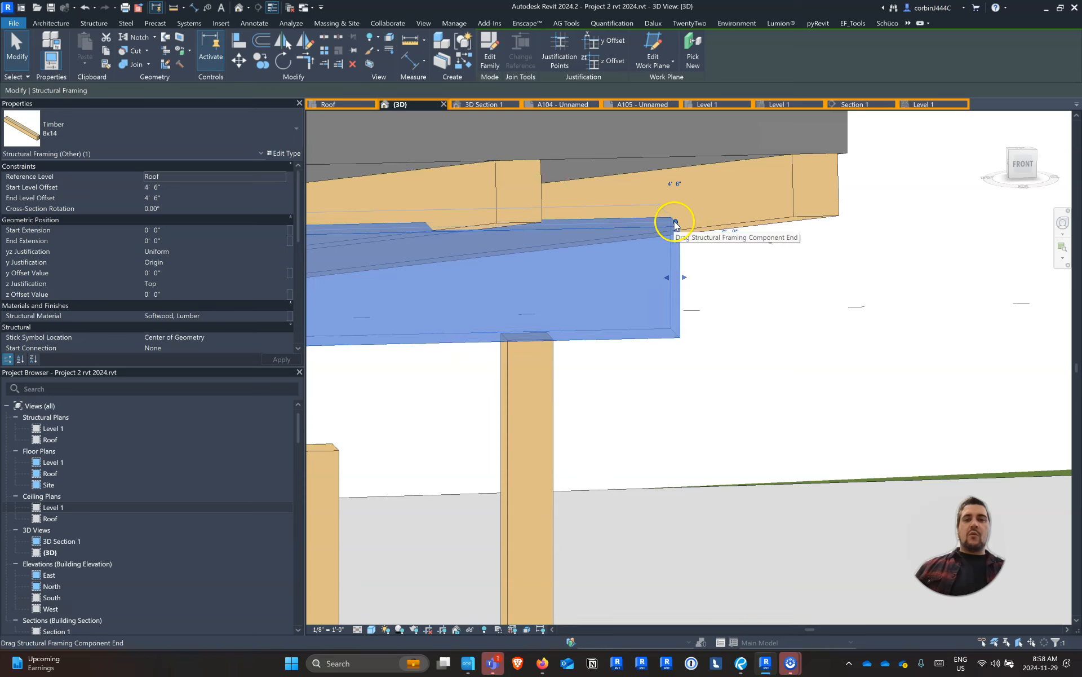
left_click_drag(674, 221, 813, 223)
middle_click_drag(812, 222, 801, 282, "shift")
key("Escape")
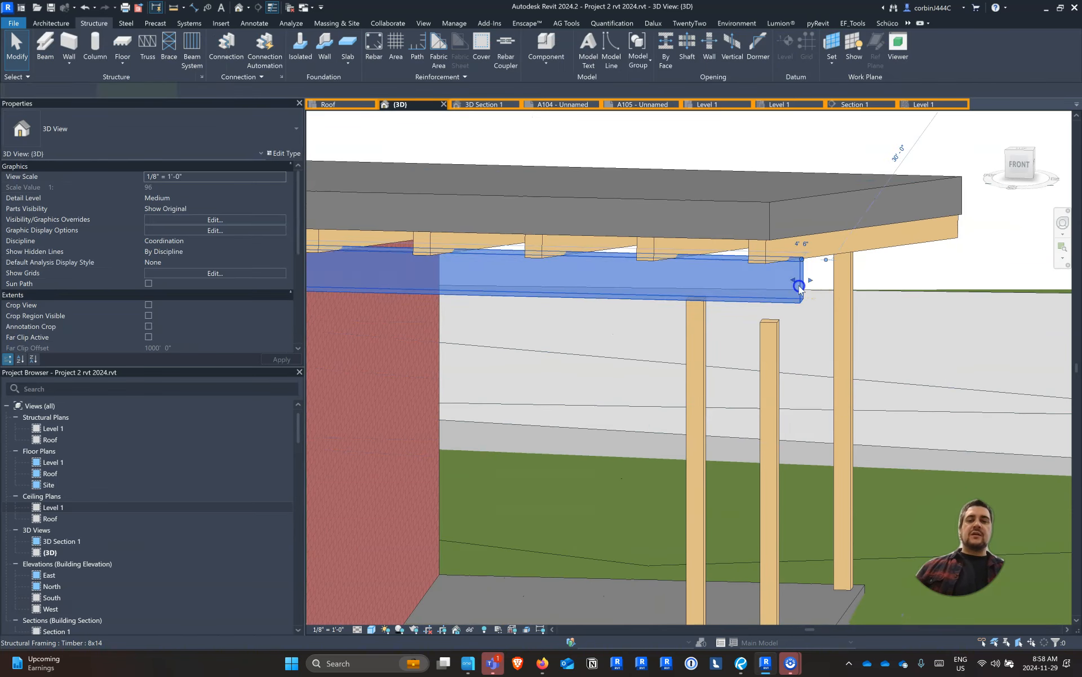
Examine both ends of the Timber 8x14 beam against the roof edges and view the whole workshop
left_click(800, 288)
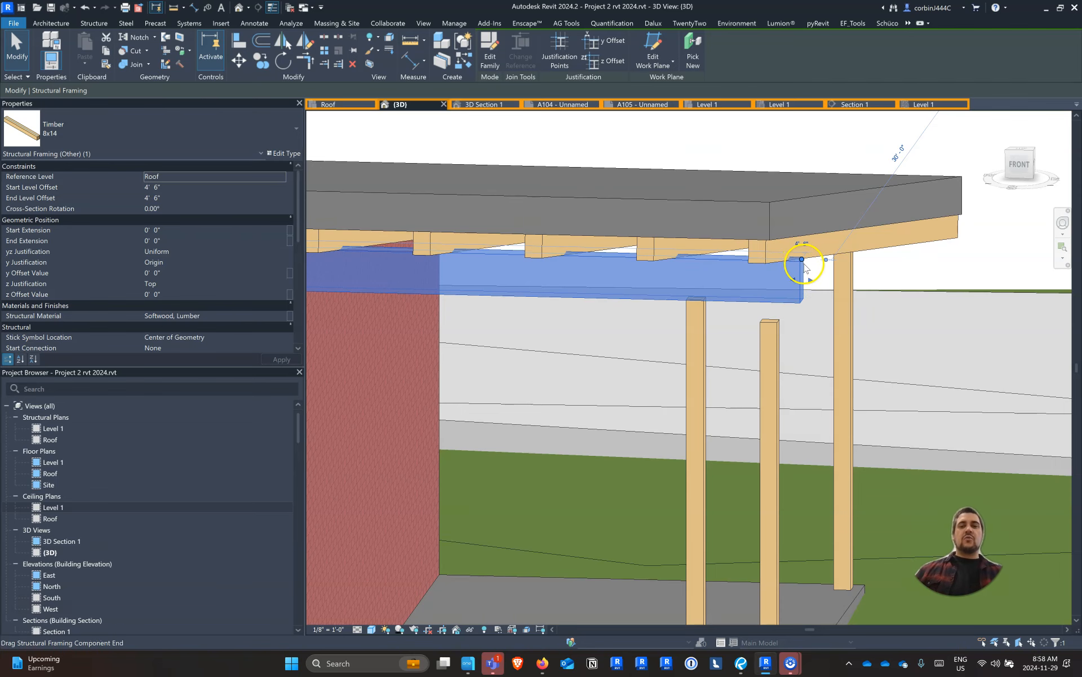
key("ctrl")
key("ctrl")
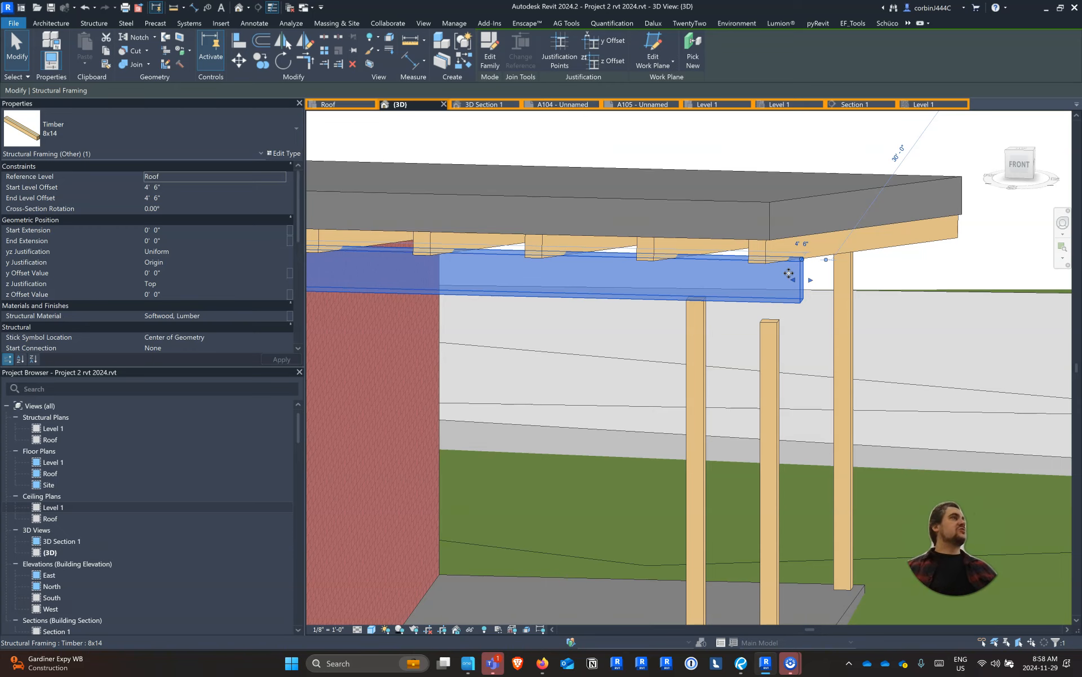
scroll(821, 344, "down", 7)
scroll(816, 308, "up", 6)
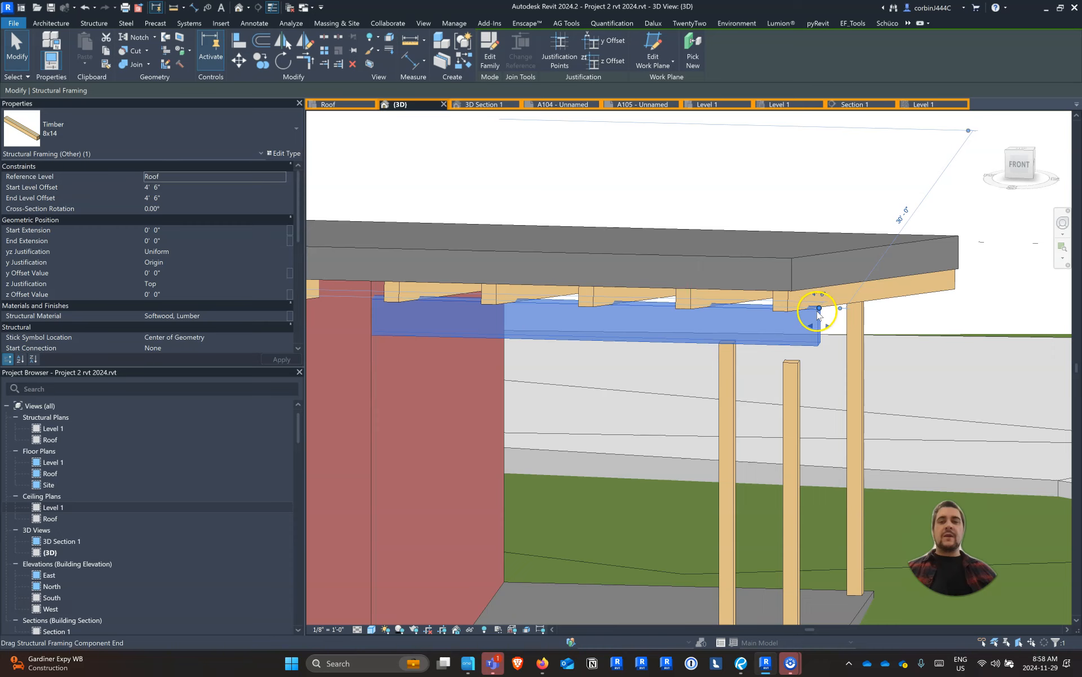
scroll(902, 310, "down", 5)
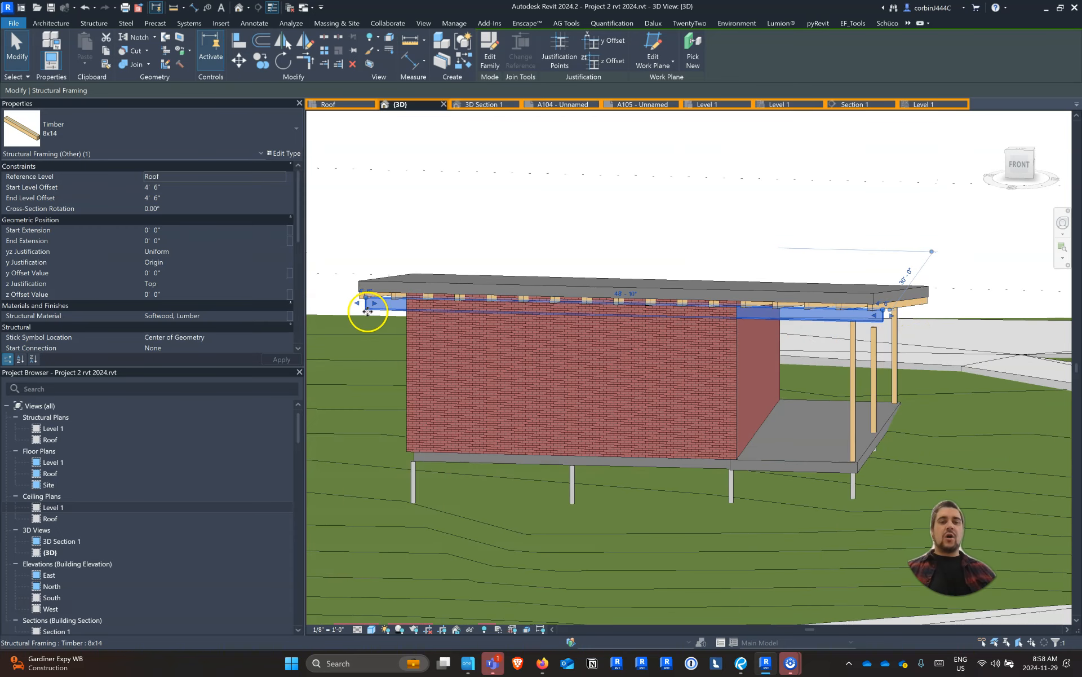
scroll(349, 298, "up", 5)
scroll(423, 292, "down", 4)
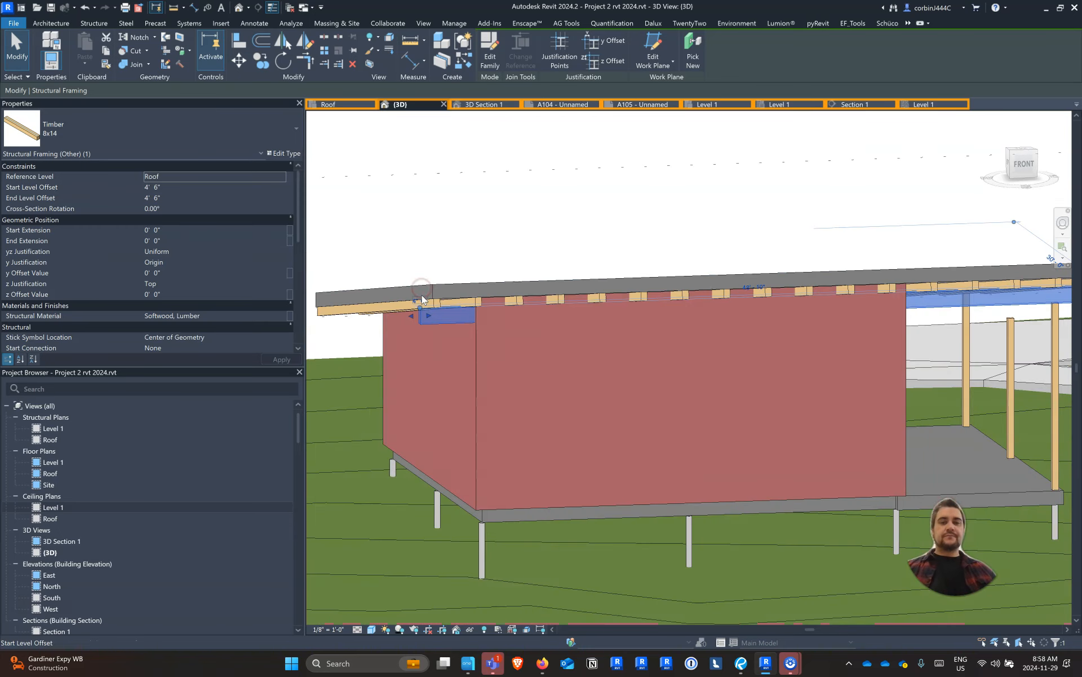
key("Escape")
scroll(540, 315, "down", 5)
middle_click_drag(540, 315, 401, 345, "shift")
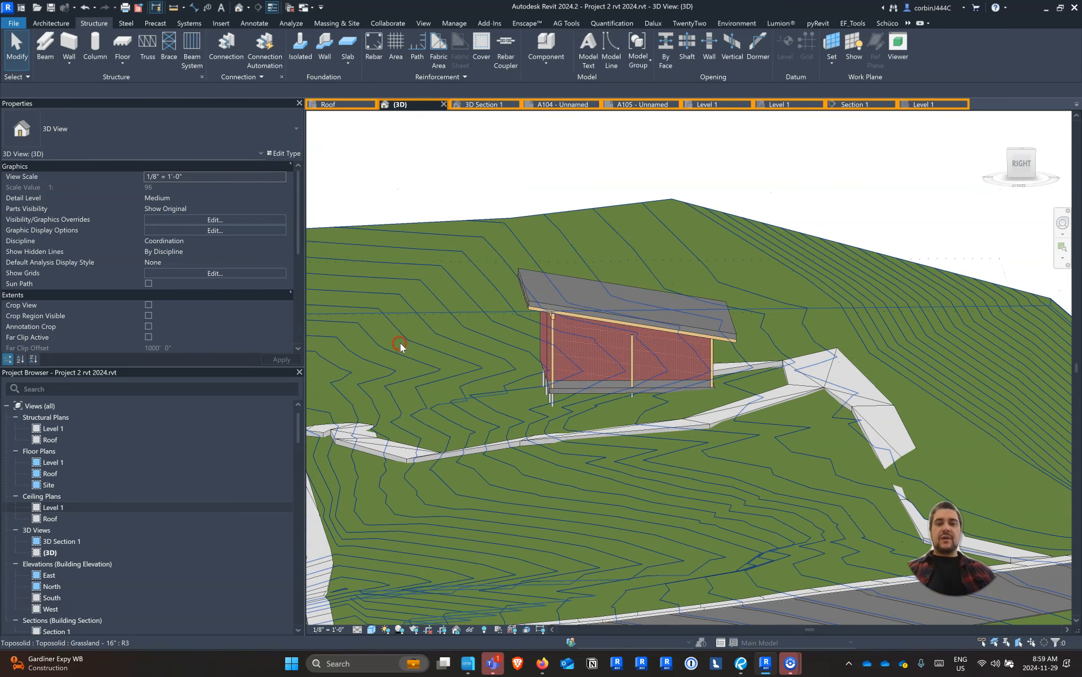
In Section 1, copy the Timber 8x14 beam from the high wall to the middle reference plane
left_click(828, 103)
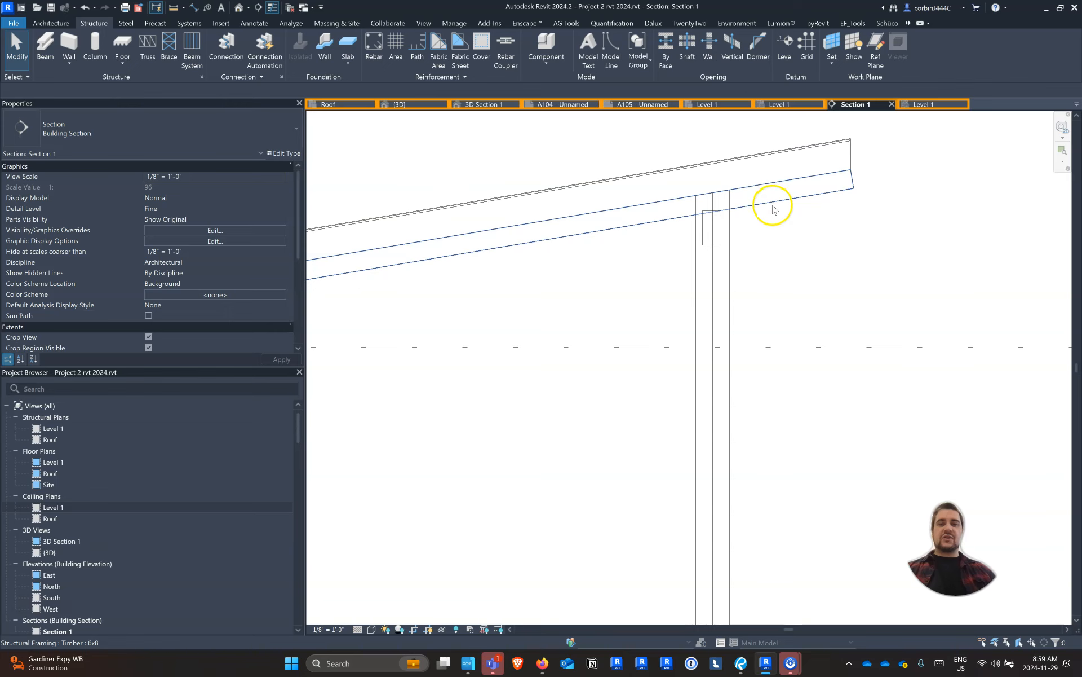
scroll(761, 210, "down", 3)
left_click(751, 210)
scroll(751, 212, "up", 3)
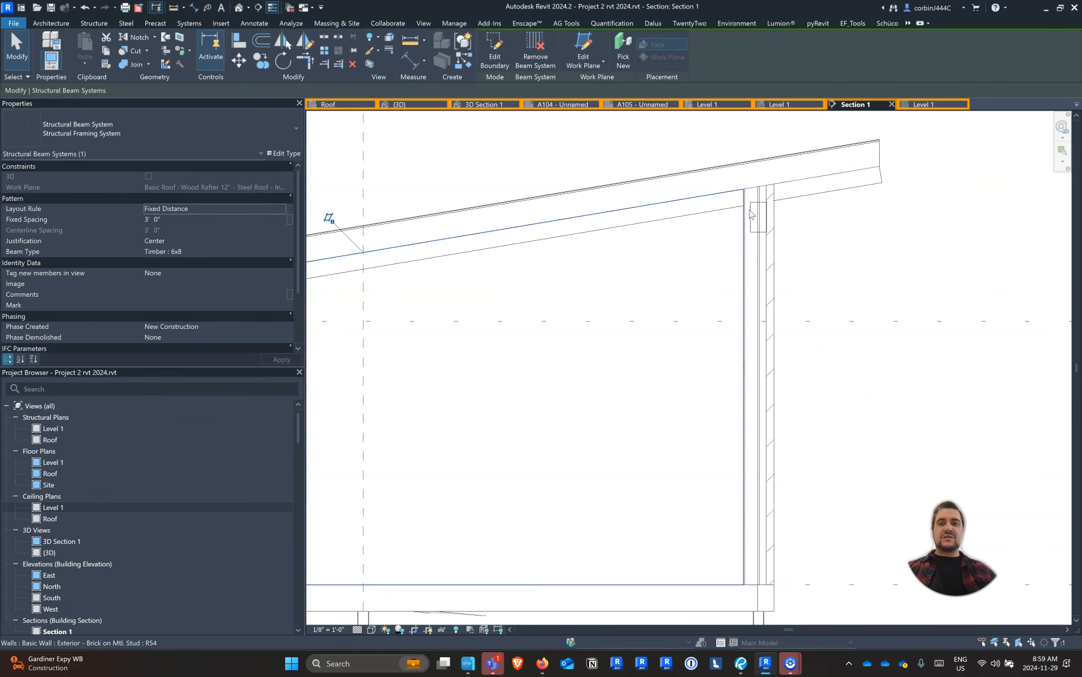
left_click(750, 210)
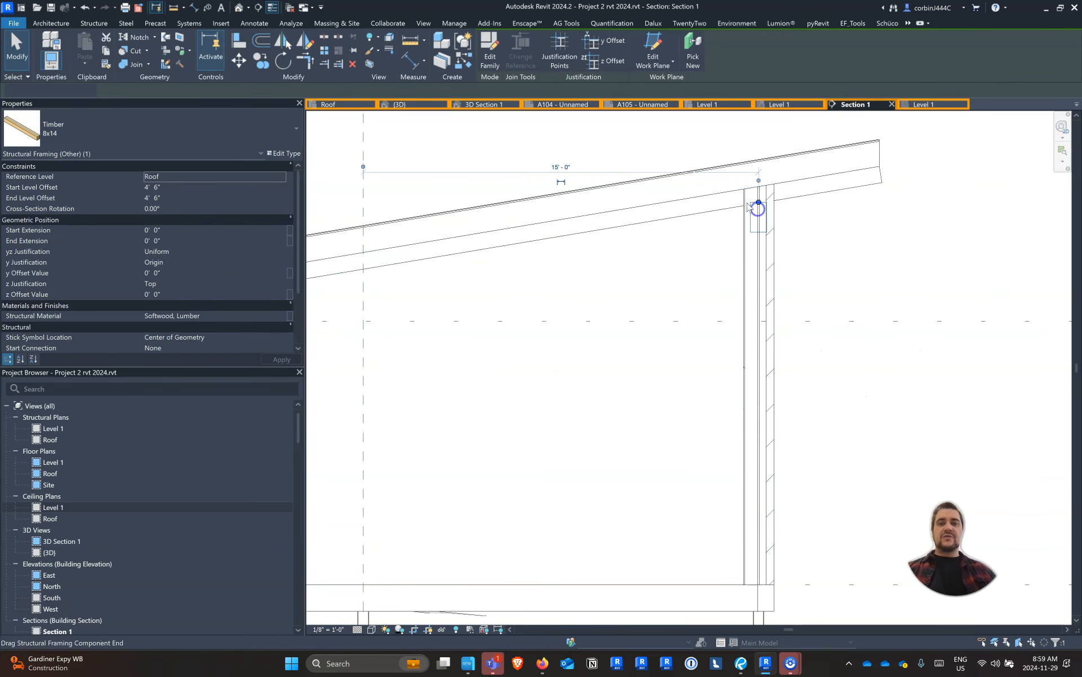
scroll(749, 208, "down", 3)
scroll(706, 225, "up", 2)
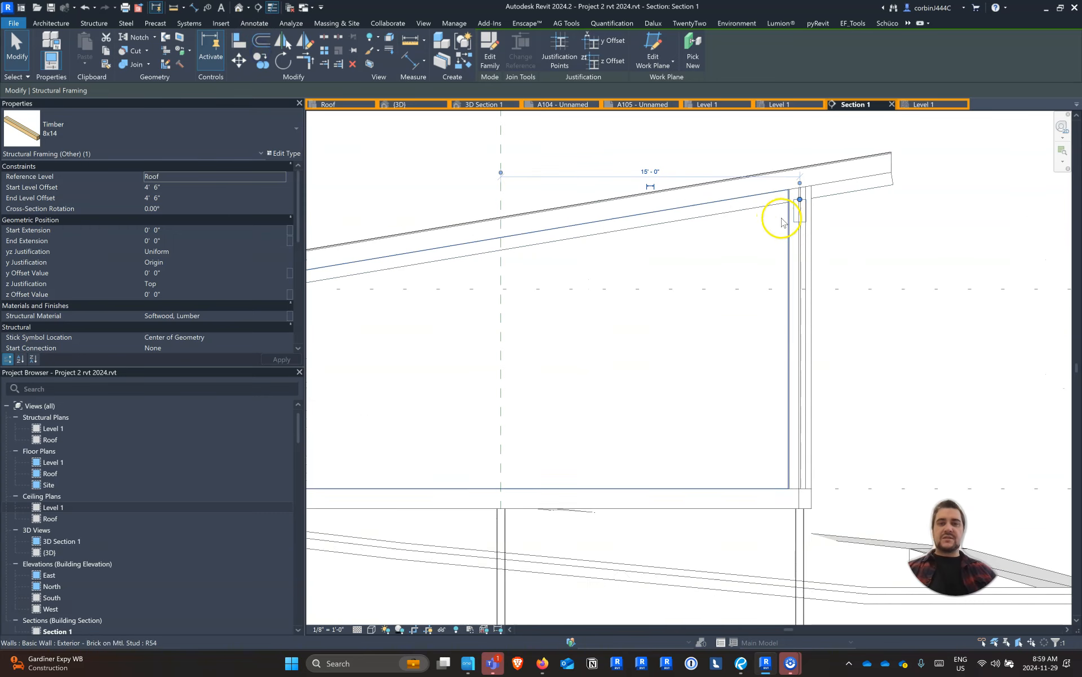
left_click(261, 59)
left_click(799, 222)
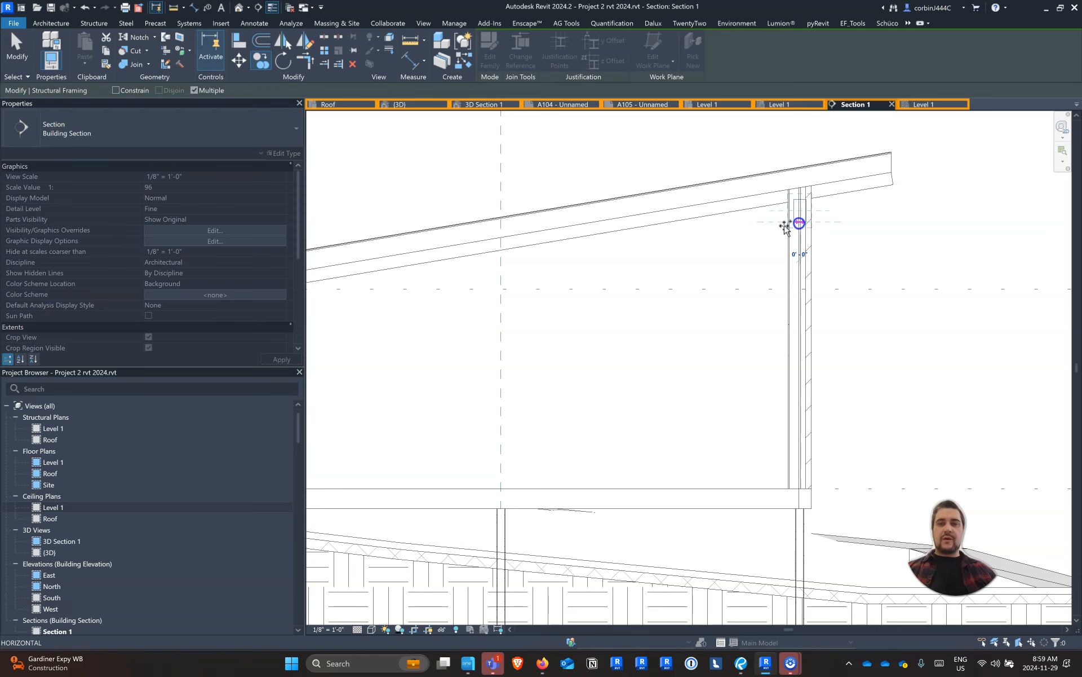
left_click(500, 217)
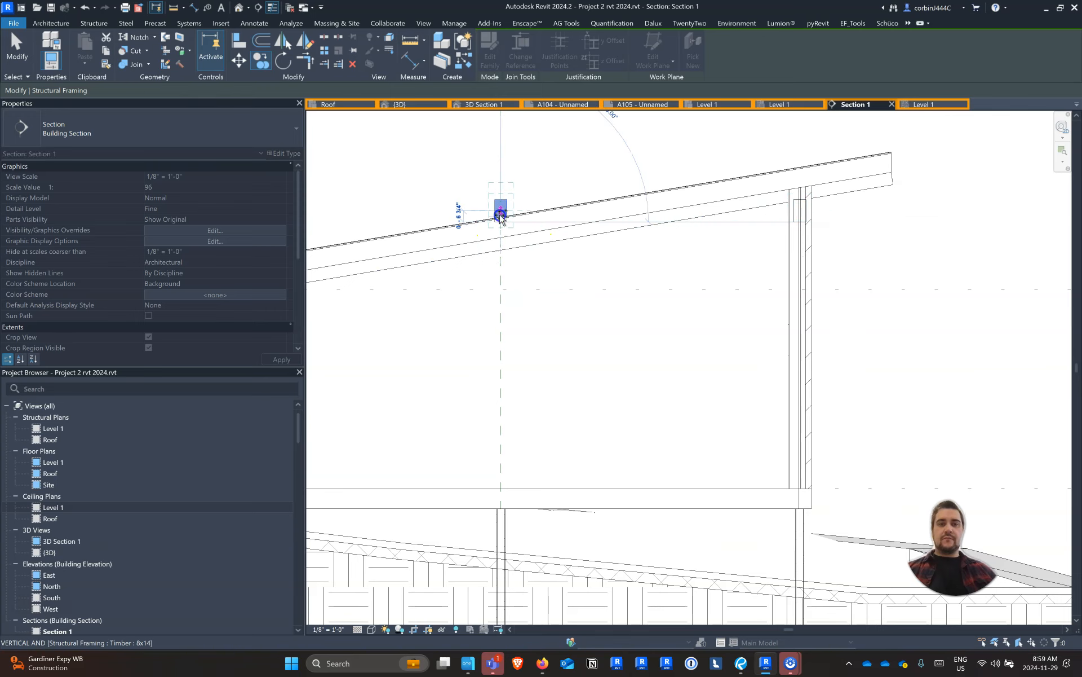
Place a second copy of the Timber 8x14 beam above the low wall, level with the middle copy
scroll(515, 214, "down", 3)
scroll(525, 225, "up", 2)
left_click(571, 240)
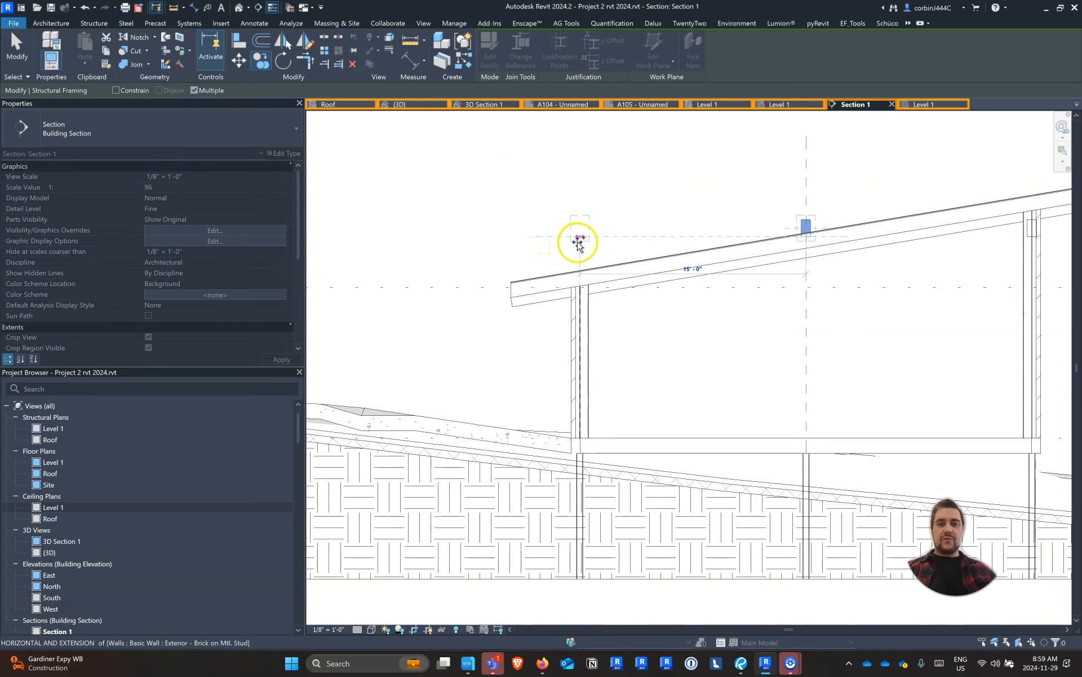
key("Escape")
Set the low wall beam's start and end level offsets to 0' 0"
left_click(581, 233)
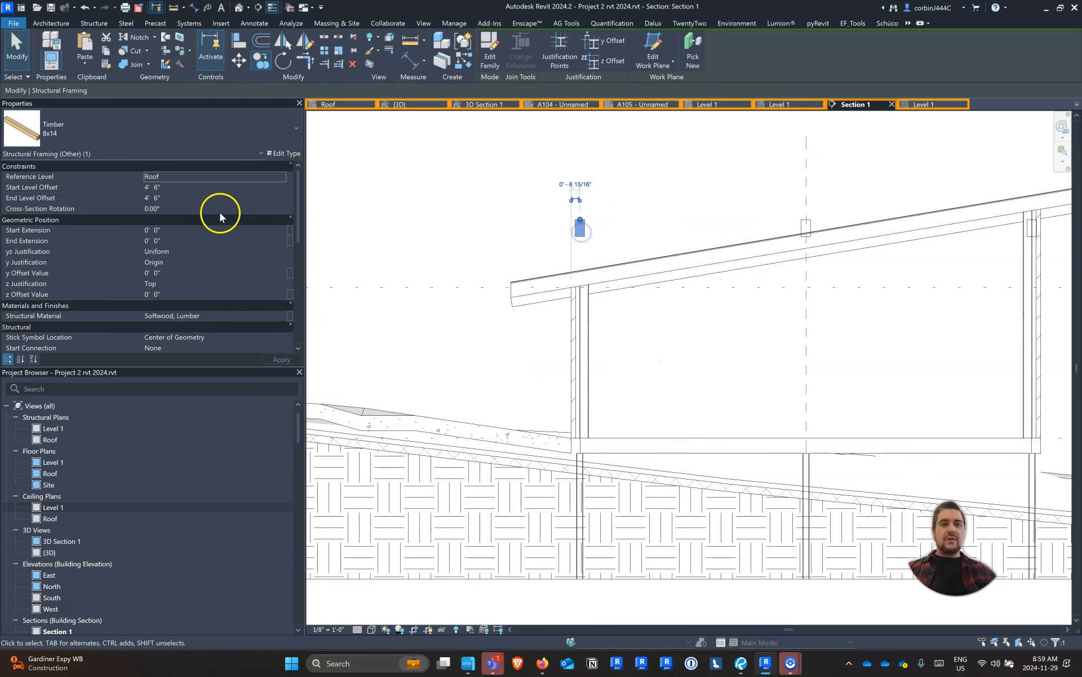
left_click(213, 186)
key("Tab")
type("0p")
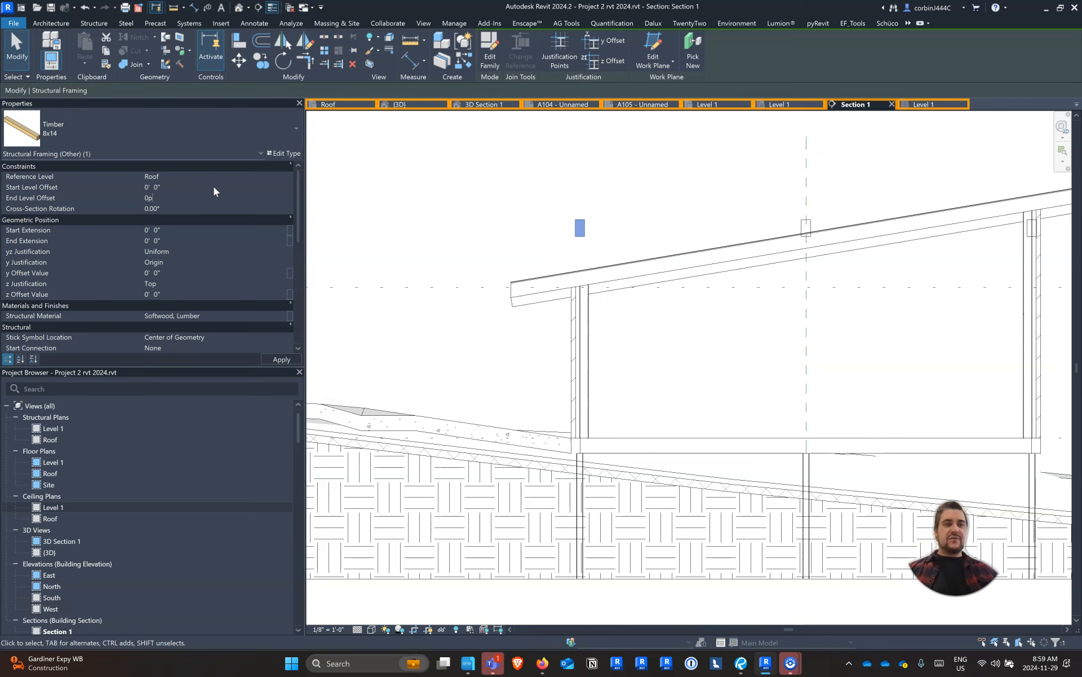
key("Return")
key("Return")
key("BackSpace")
key("Return")
scroll(583, 284, "up", 5)
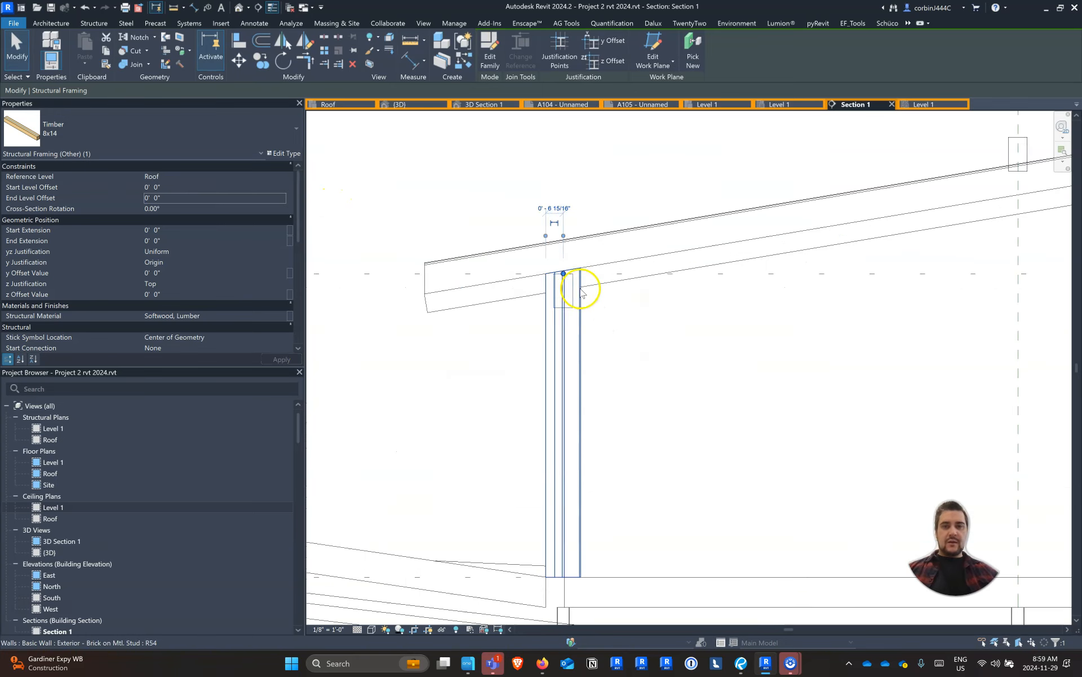
Lower the low wall's Timber 8x14 beam by setting its start and end level offsets to -0' 6"
left_click(188, 189)
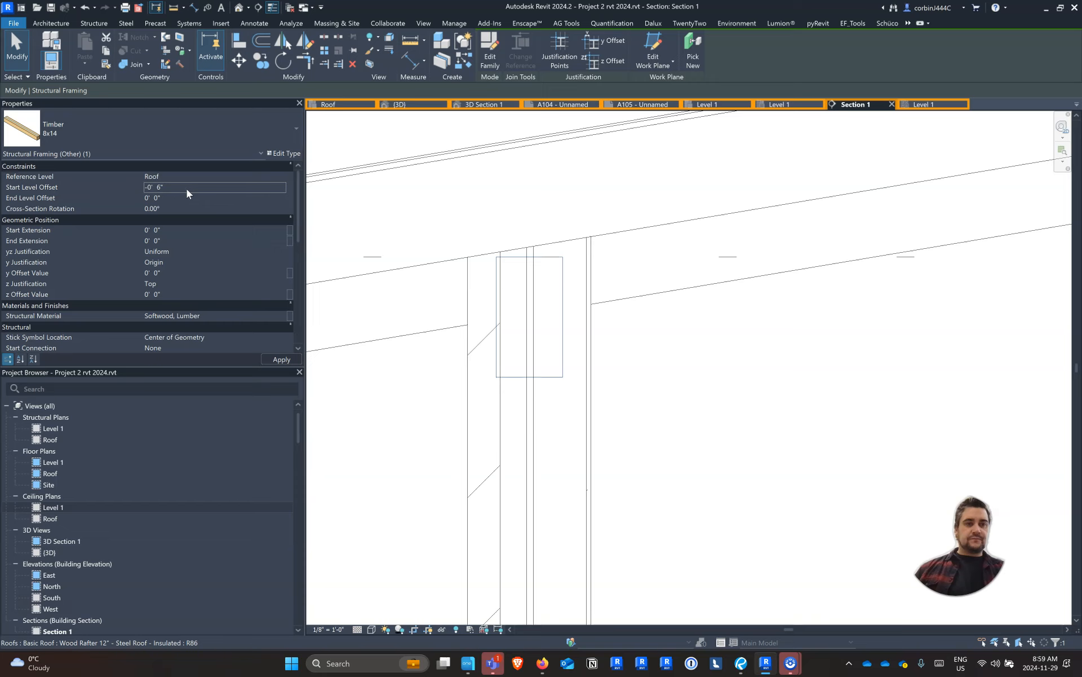
key("Tab")
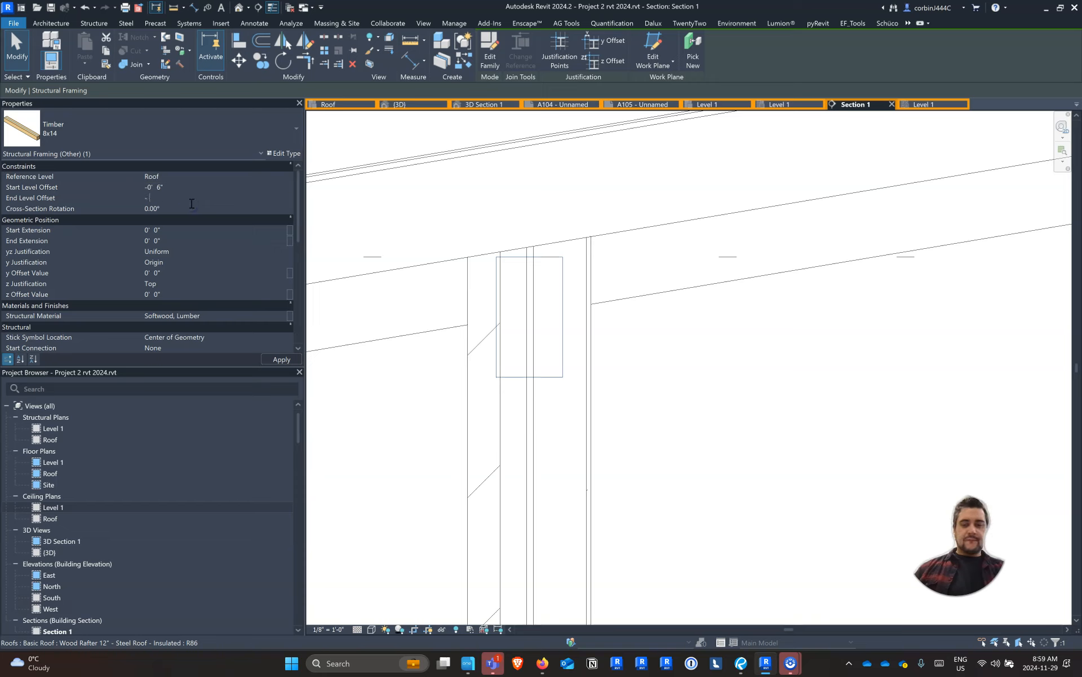
left_click(192, 202)
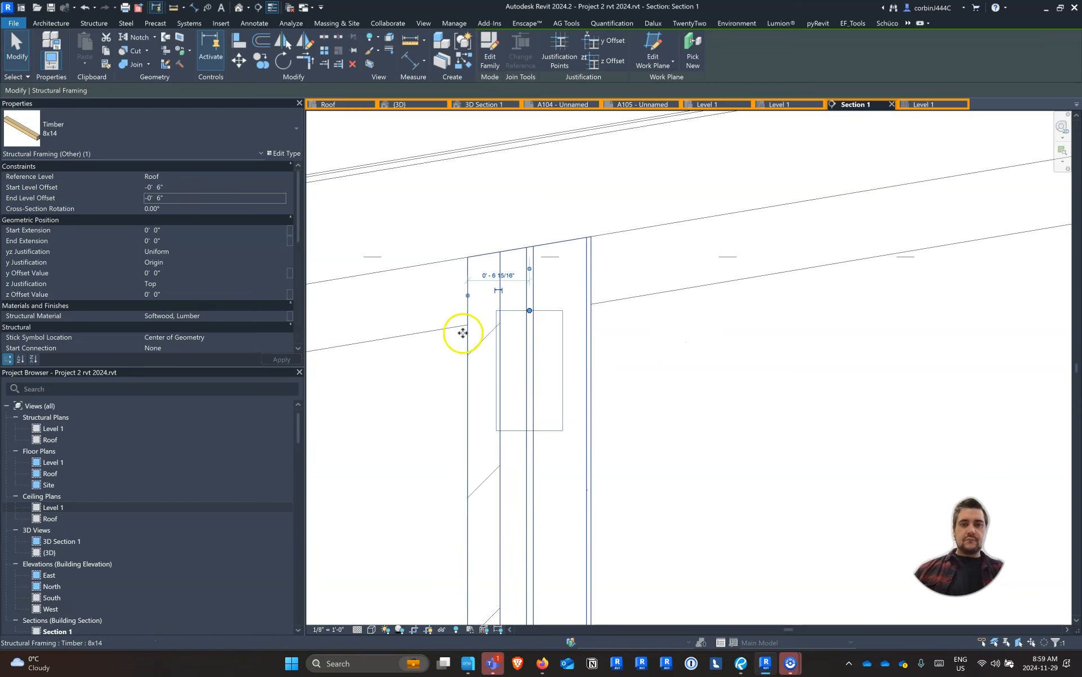
Measure the height from the Roof level to the underside of the rafters along the middle reference plane
scroll(461, 329, "down", 4)
scroll(778, 277, "up", 4)
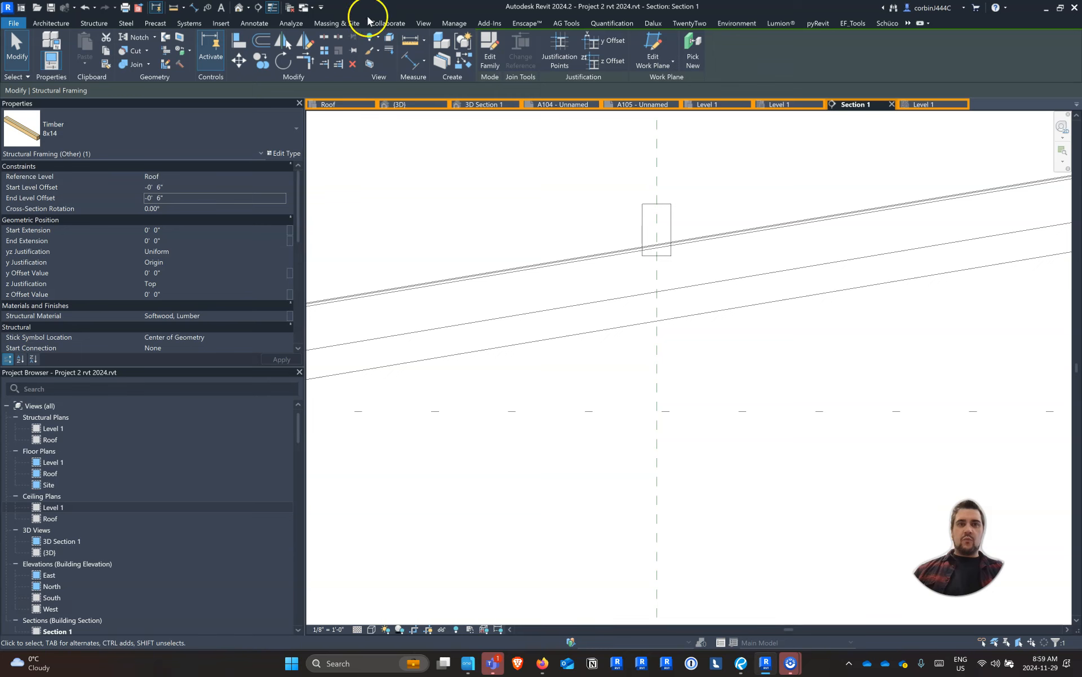
left_click(407, 38)
scroll(721, 400, "down", 4)
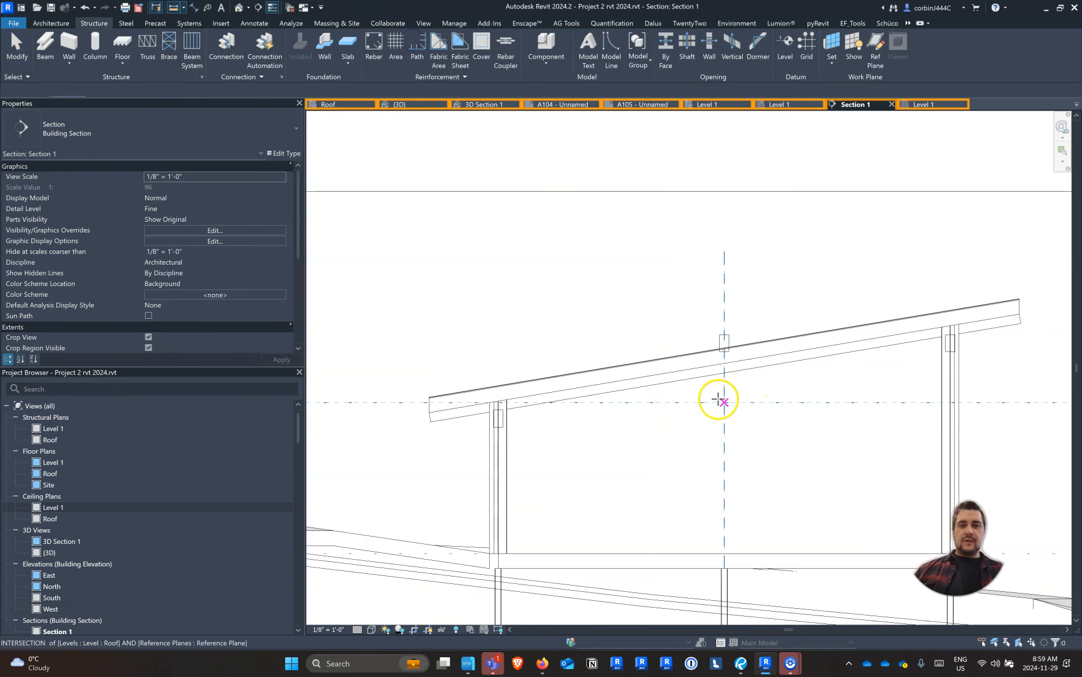
scroll(724, 403, "up", 3)
left_click(728, 407)
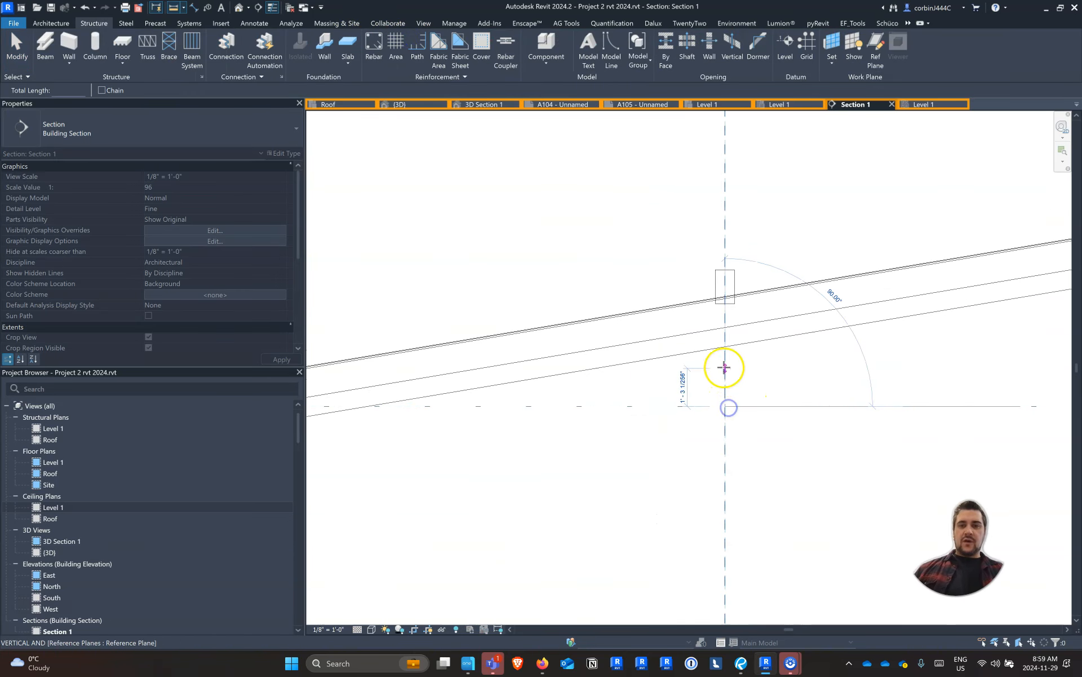
key("Escape")
key("Escape")
Lower the middle Timber 8x14 beam beneath the rafters by changing its start and end level offsets
left_click(722, 280)
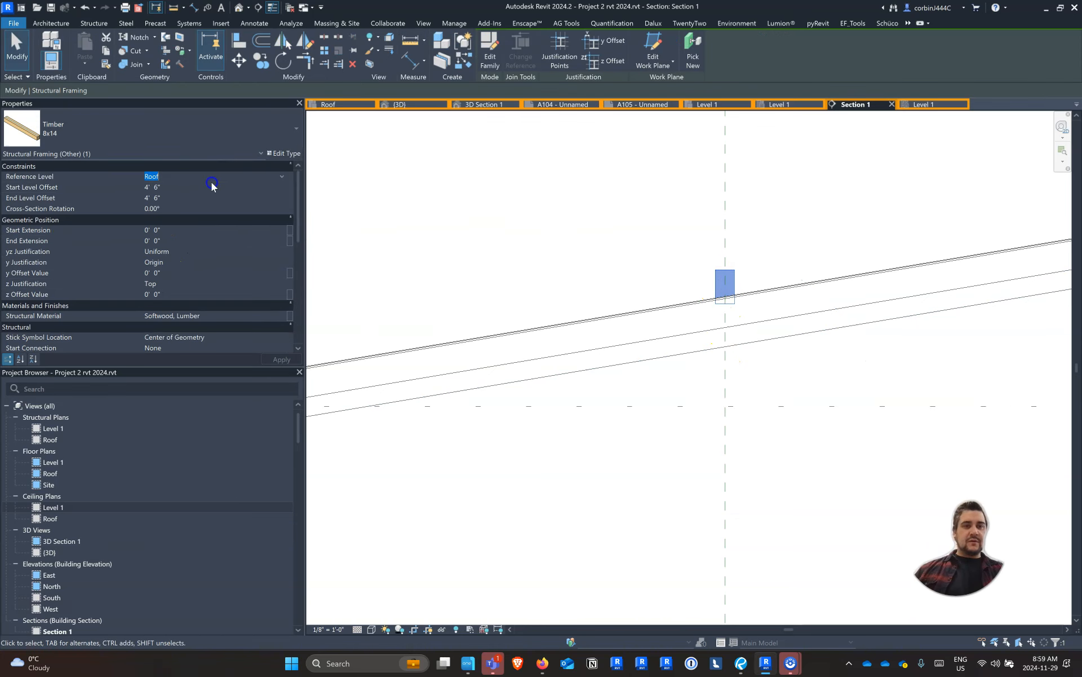
left_click(292, 364)
left_click(668, 371)
scroll(668, 371, "down", 4)
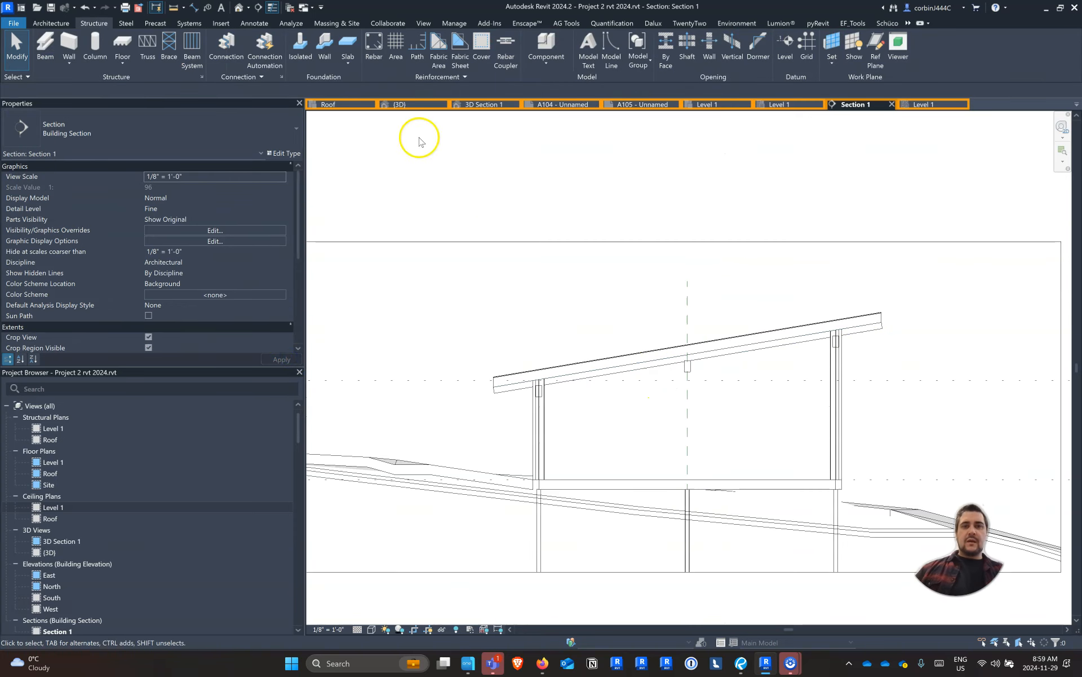
In the {3D} view, attach the top of the middle 6x6 porch column to the Timber 8x14 beam above it
left_click(406, 104)
scroll(722, 317, "down", 1)
middle_click_drag(653, 389, 761, 373, "shift")
scroll(725, 340, "up", 5)
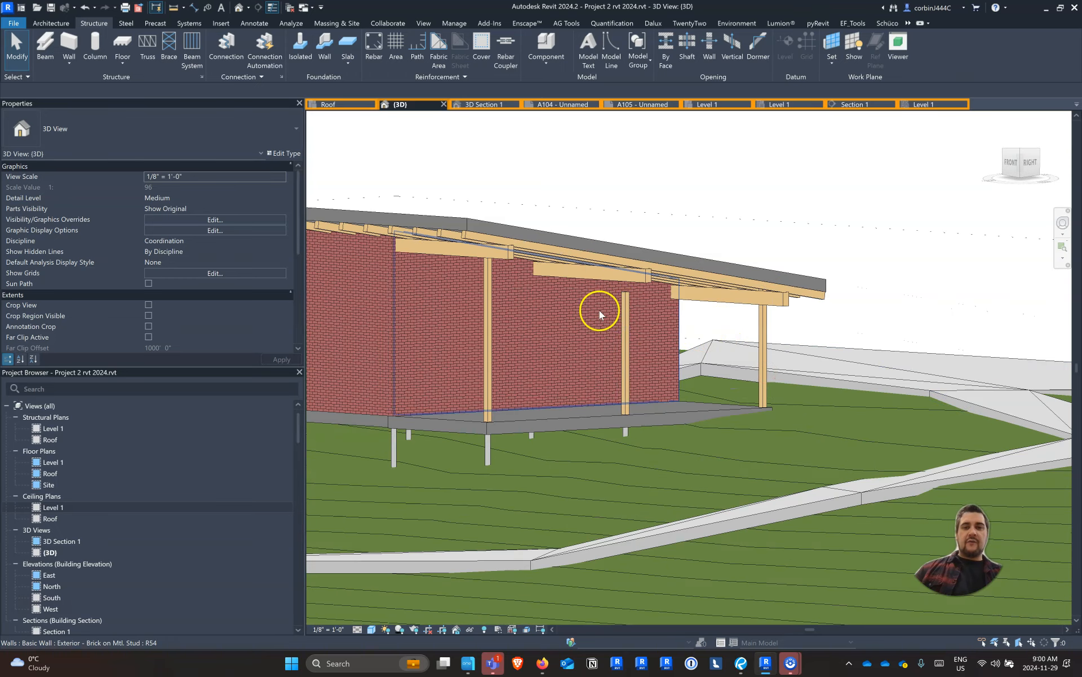
left_click(624, 306)
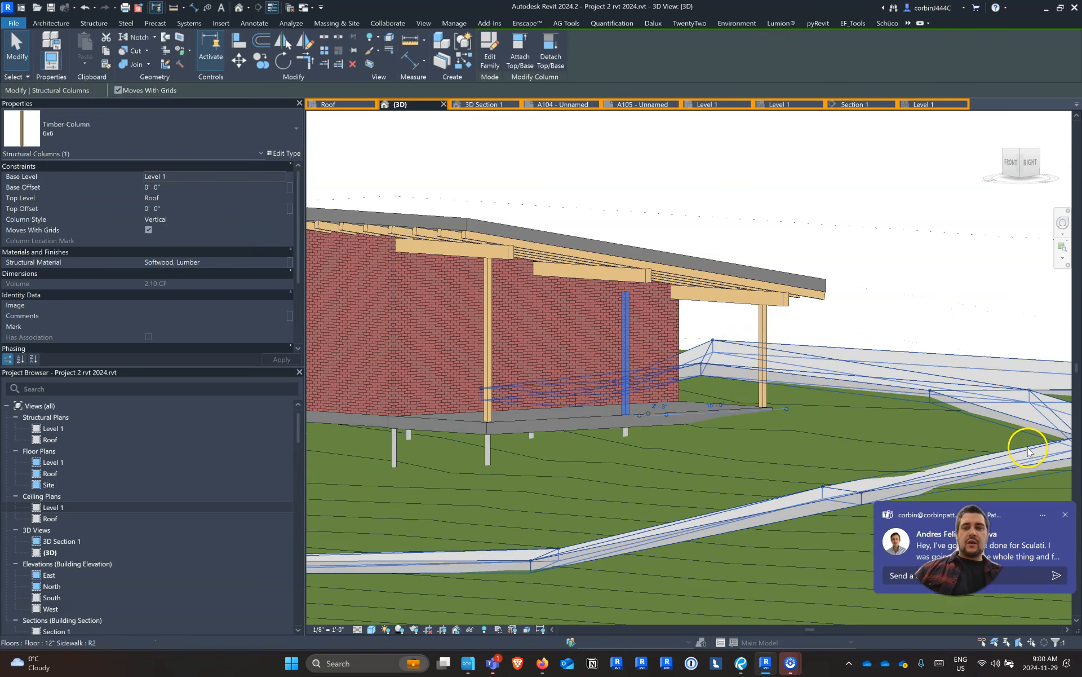
left_click(520, 57)
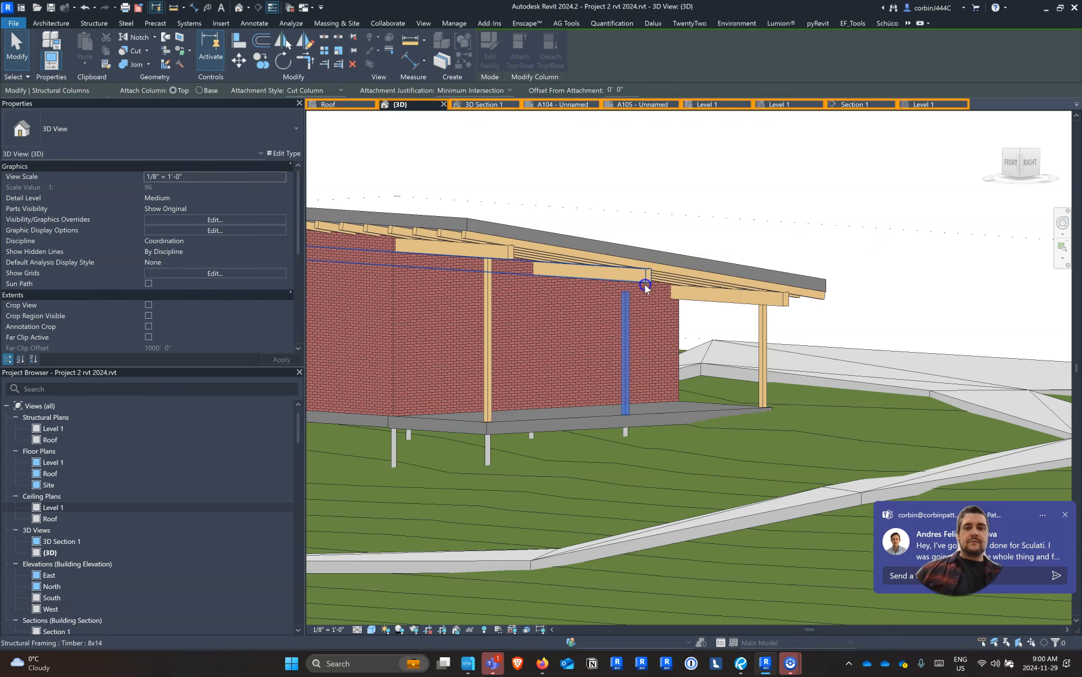
left_click(645, 284)
Attach the top of the porch column on the roof's low side to the Timber 8x14 beam above it
left_click(766, 347)
left_click(521, 56)
left_click(783, 305)
middle_click_drag(732, 314, 550, 401, "shift")
key("Escape")
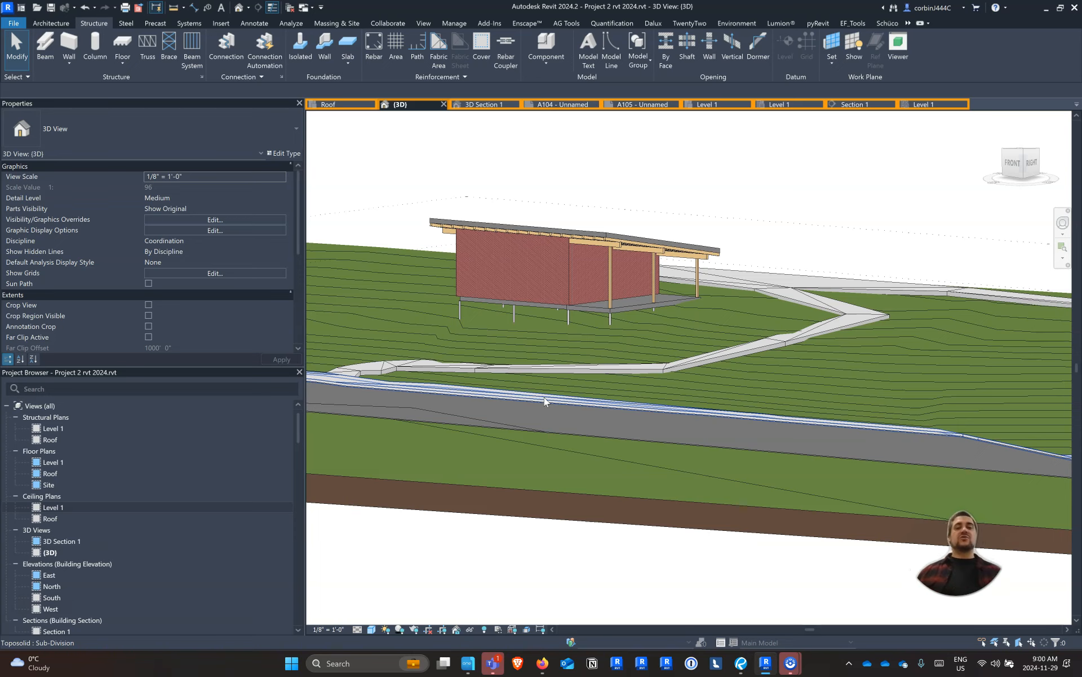
Examine the row of sample roofs beside the site, including the shape-edited roof and the green roof
scroll(545, 401, "down", 10)
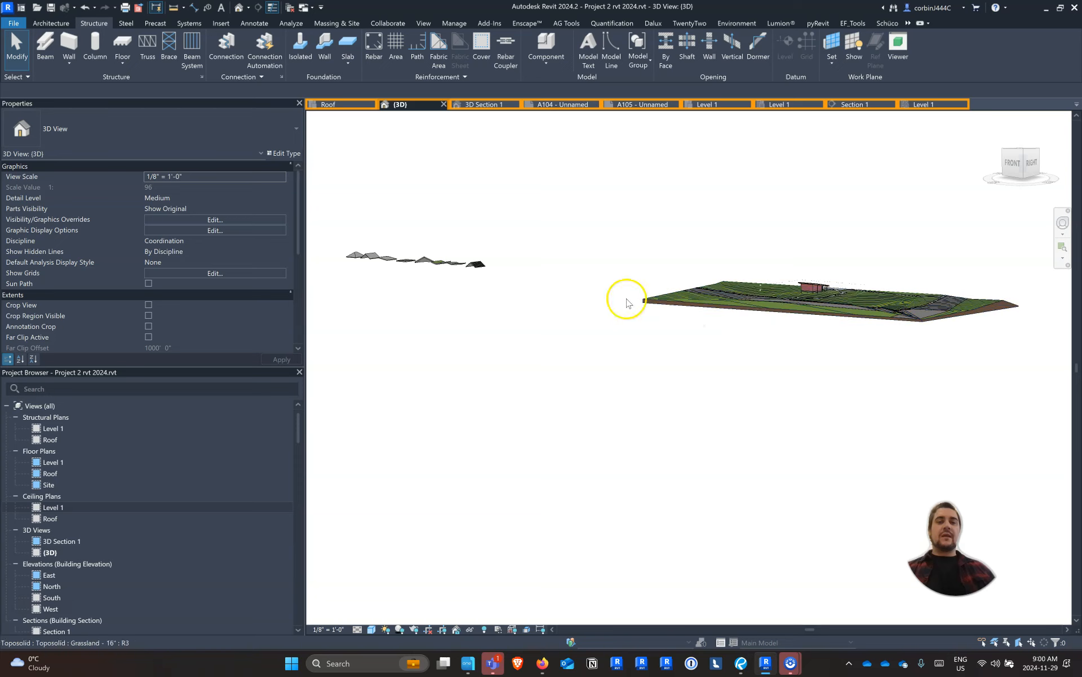
scroll(361, 251, "up", 6)
scroll(508, 268, "down", 4)
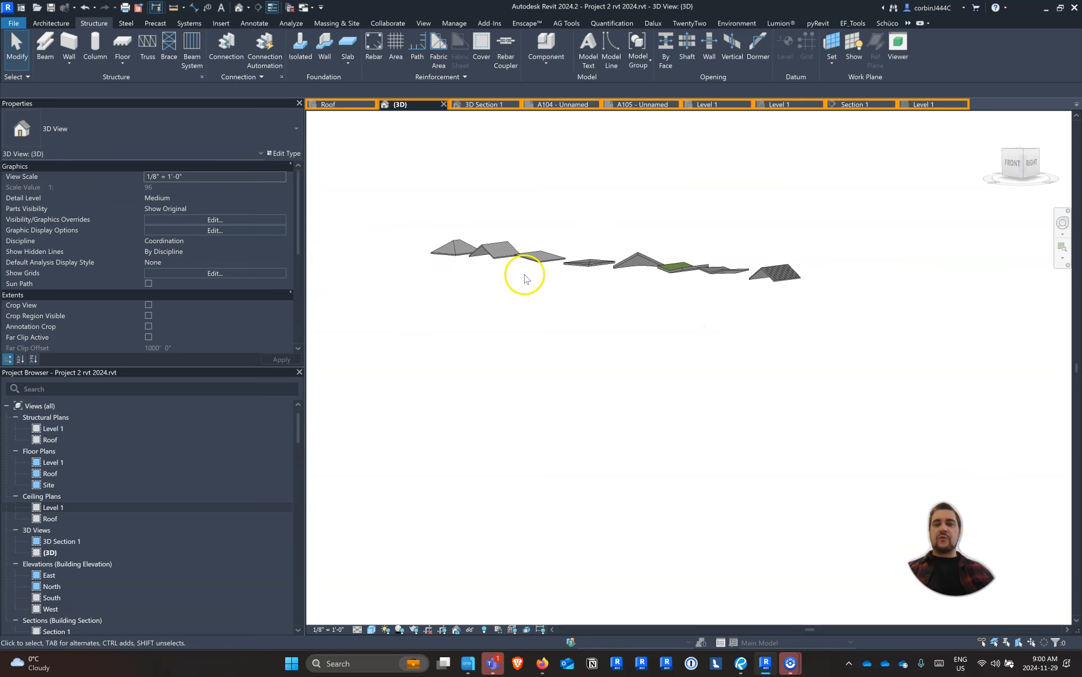
scroll(648, 282, "up", 3)
scroll(576, 197, "up", 1)
left_click(560, 191)
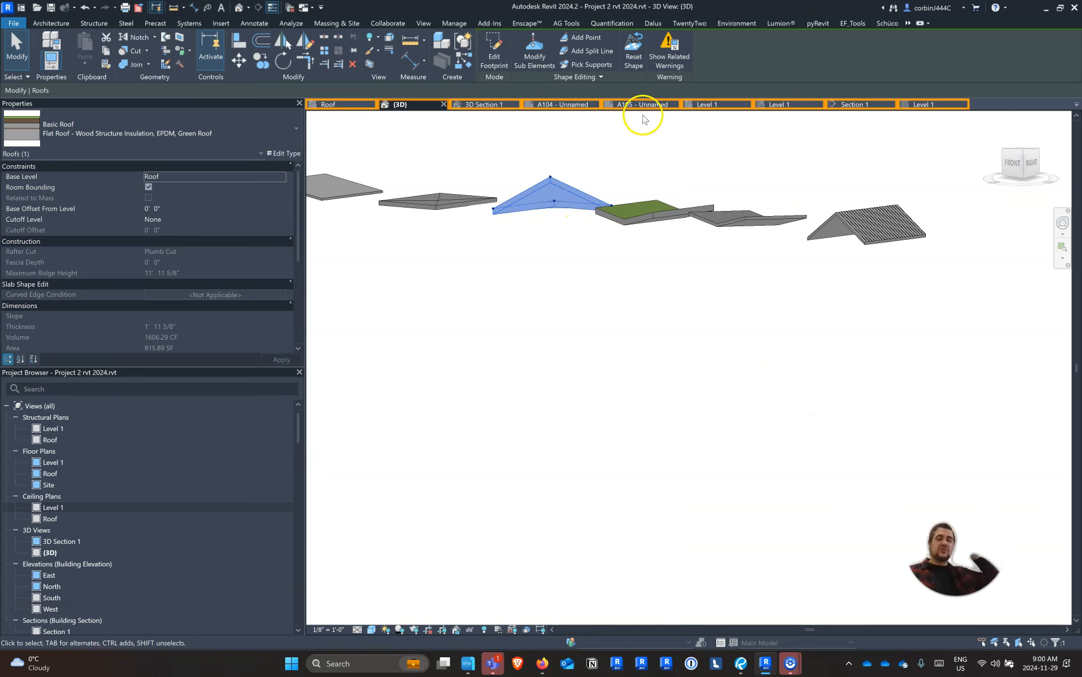
scroll(652, 242, "up", 5)
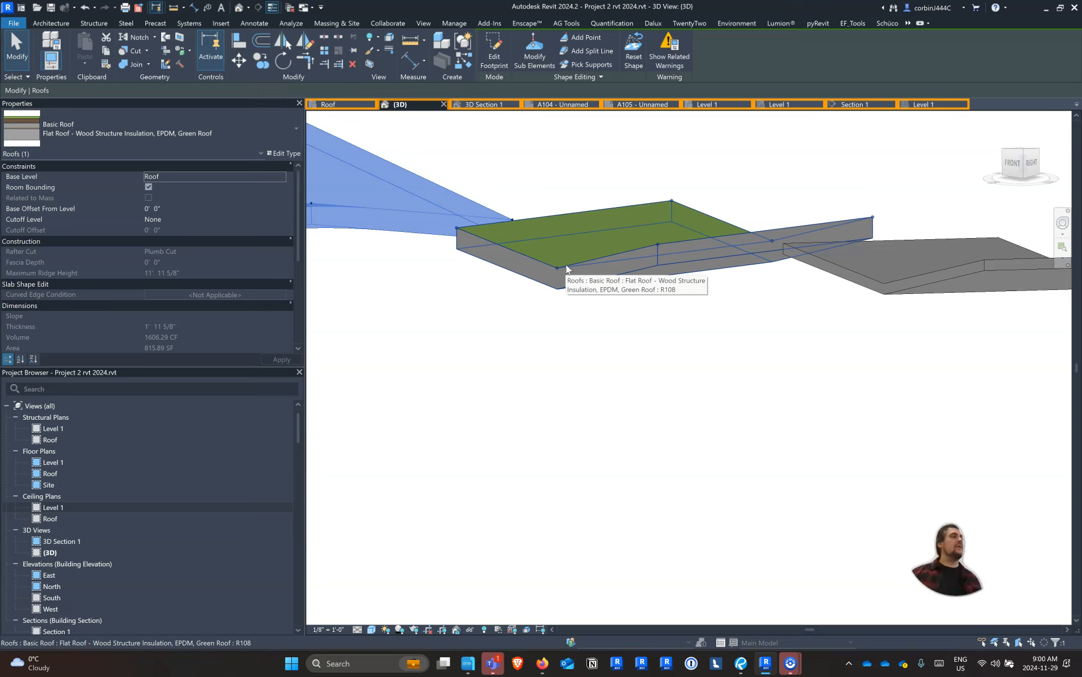
scroll(535, 257, "down", 4)
middle_click_drag(532, 254, 862, 293, "shift")
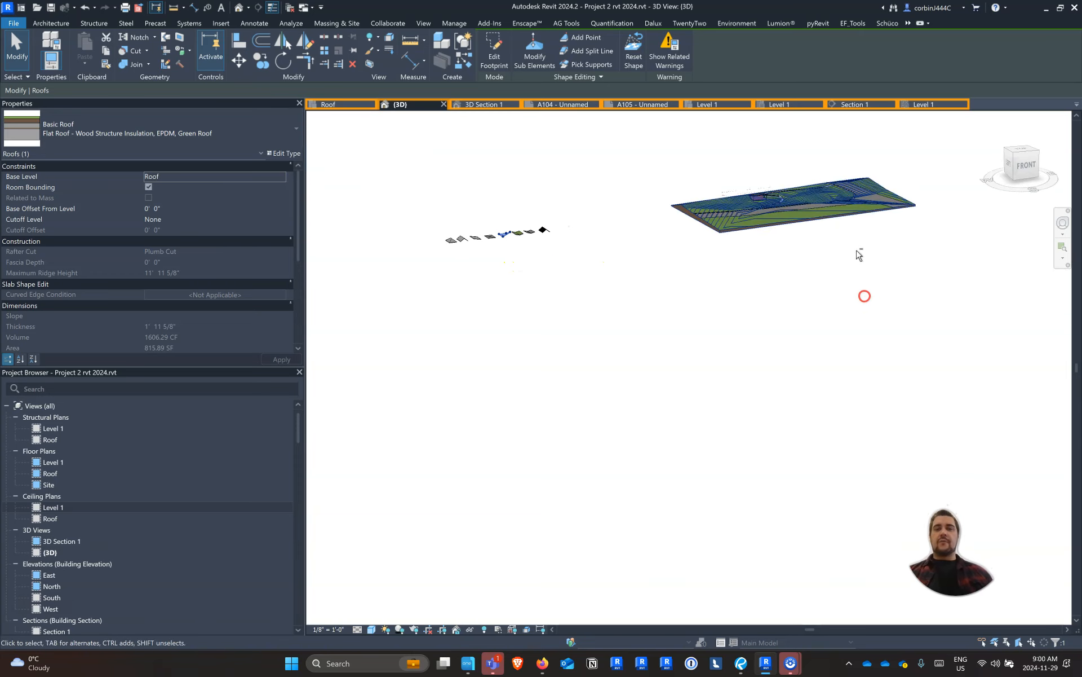
Open the 3D Section 1 view, save its orientation and lock the view
left_click(500, 106)
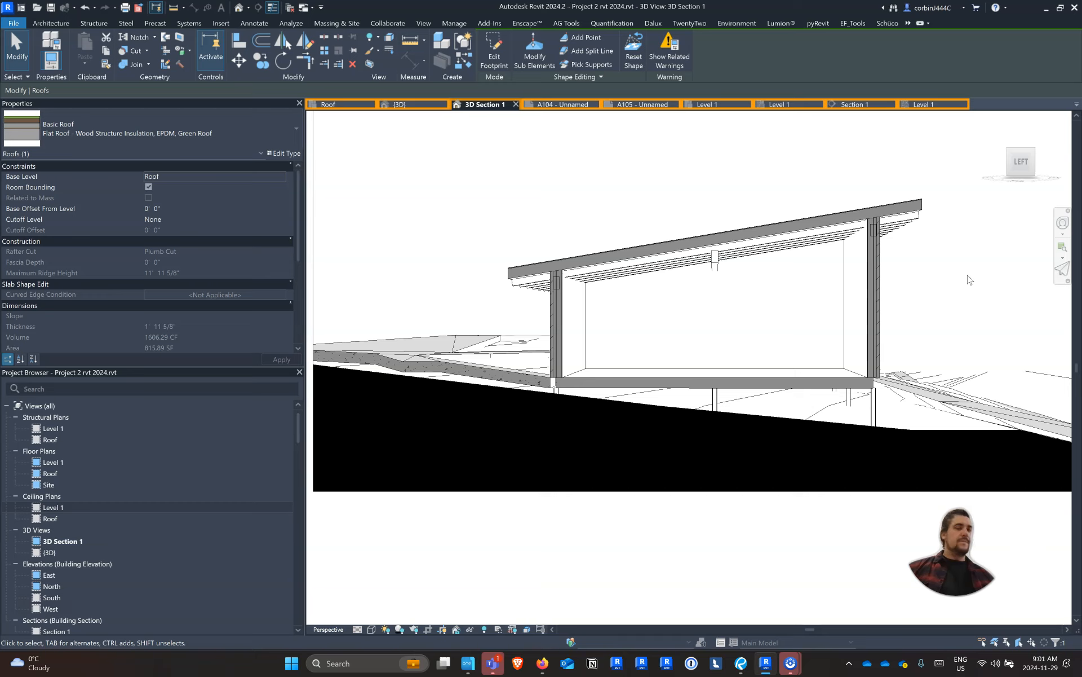
scroll(592, 244, "down", 5)
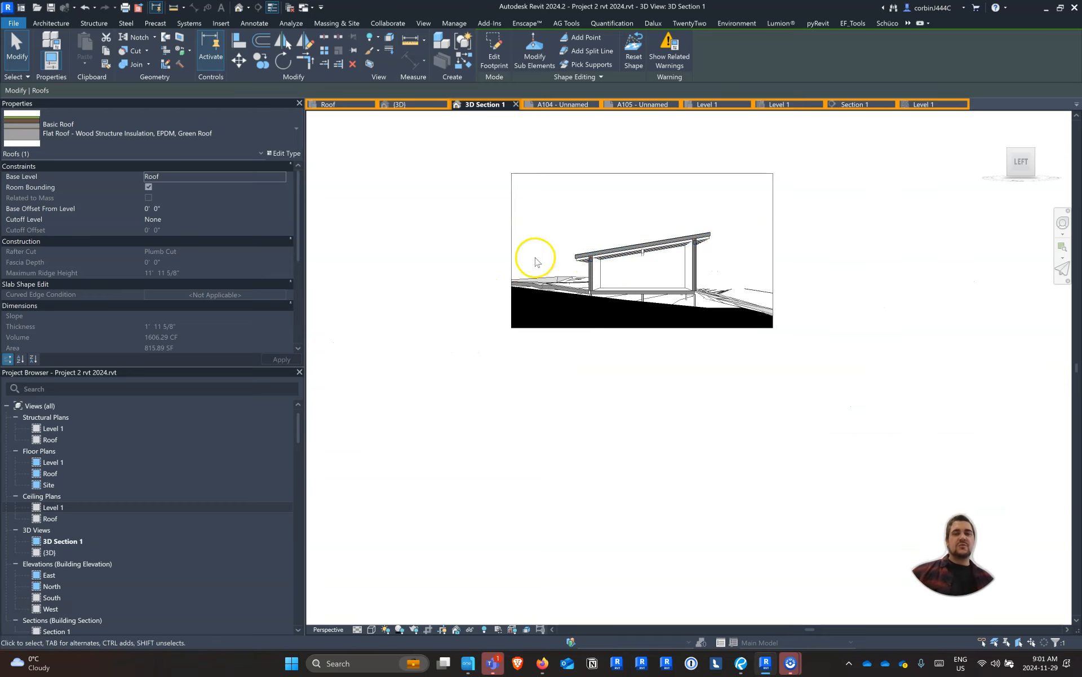
scroll(609, 231, "up", 3)
scroll(541, 338, "down", 2)
scroll(567, 235, "up", 2)
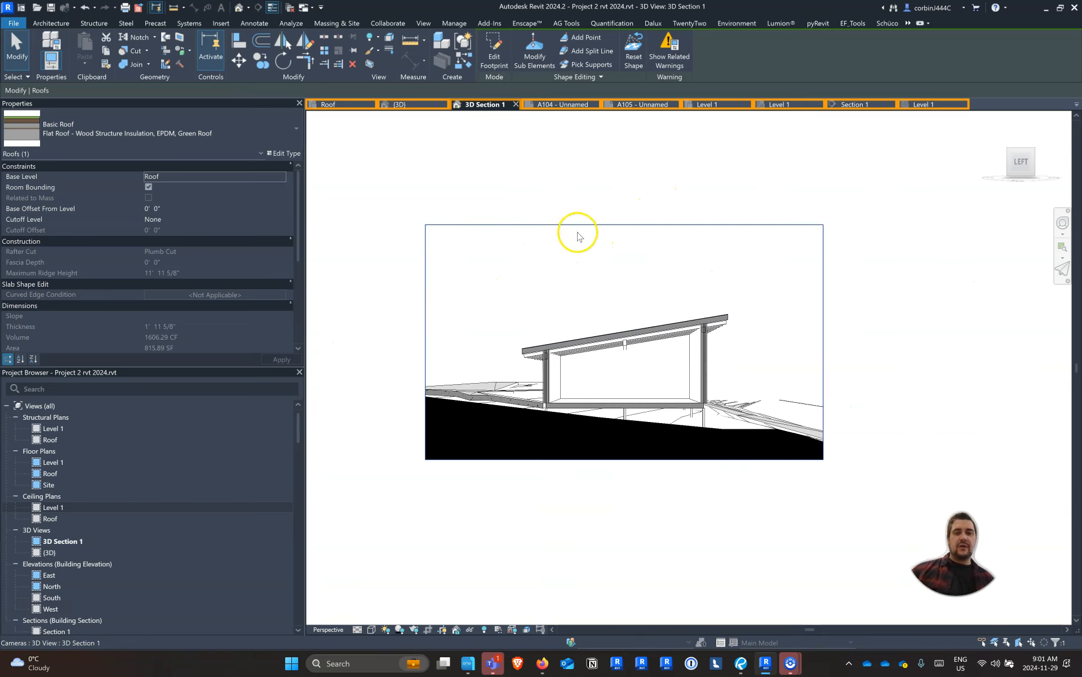
left_click(457, 630)
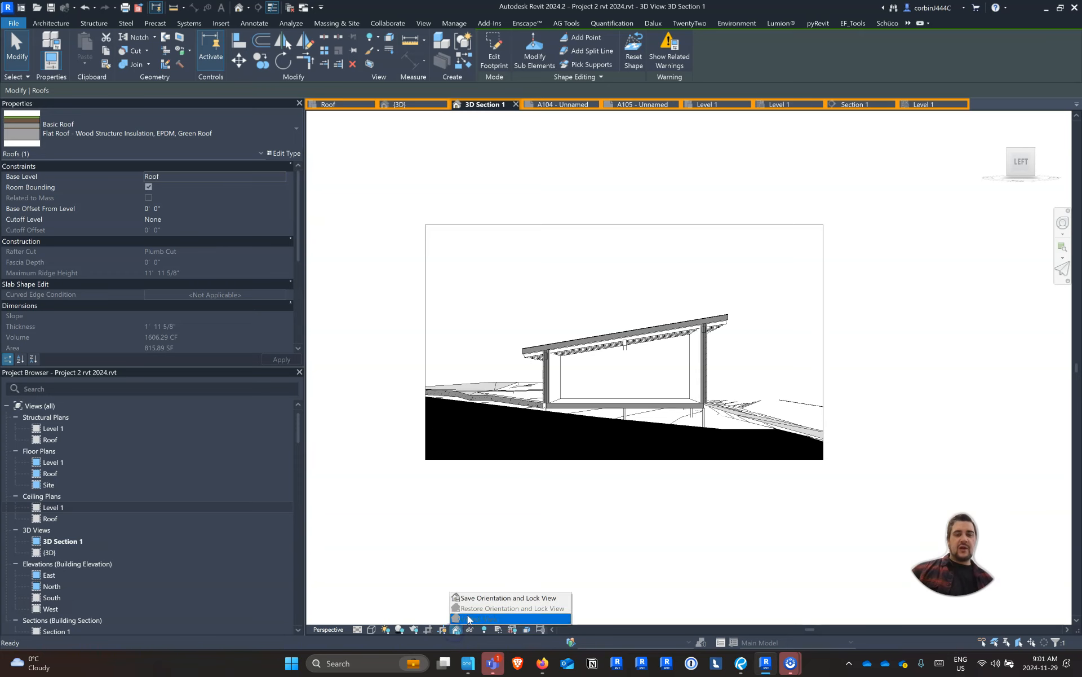
left_click(488, 598)
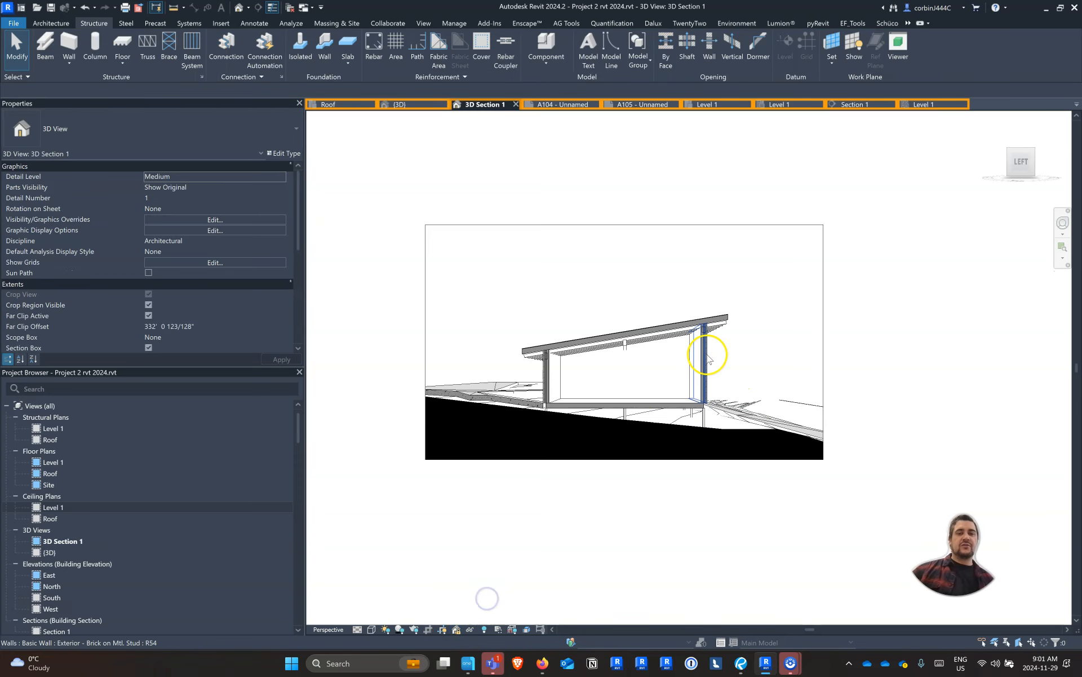
Open sheet A105, which holds the 3D Section 1 view
scroll(635, 317, "up", 3)
scroll(427, 182, "down", 2)
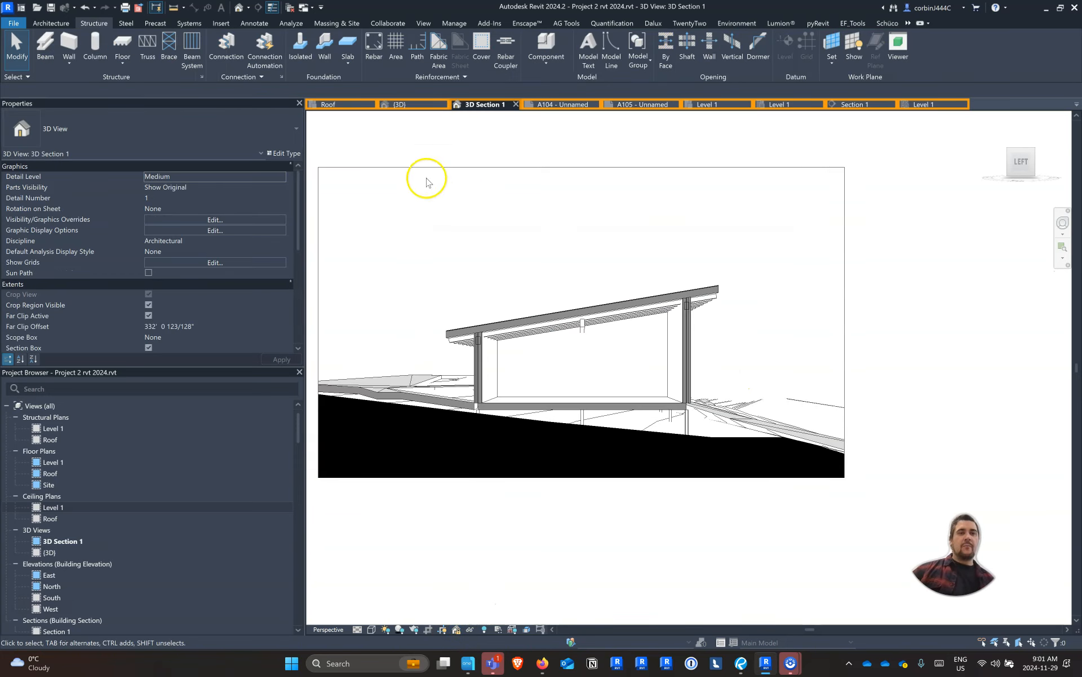
left_click(248, 24)
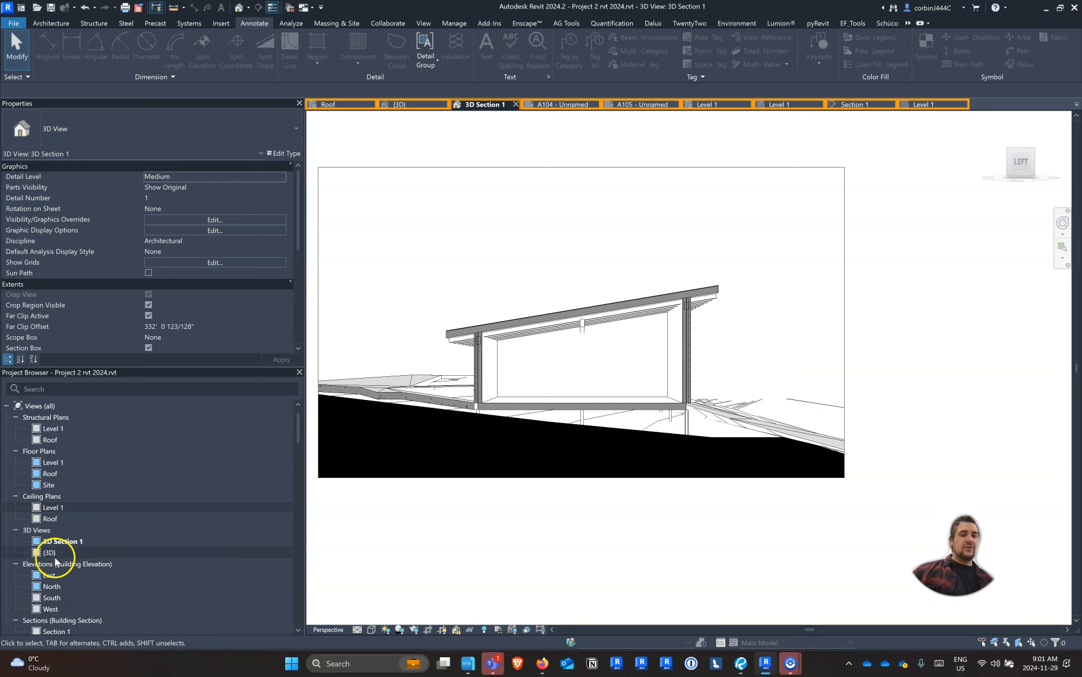
scroll(55, 557, "down", 15)
scroll(56, 553, "up", 5)
left_click(59, 495)
double_click(59, 494)
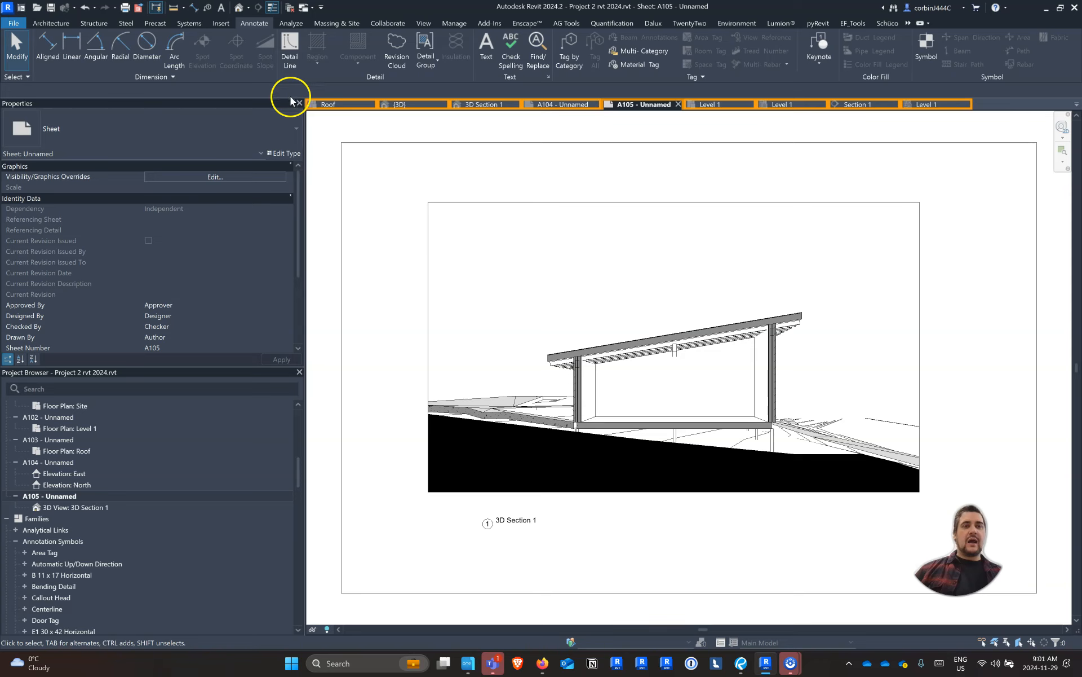
Place a text note with a two-segment leader from the timber beam under the roof to above the section
left_click(486, 46)
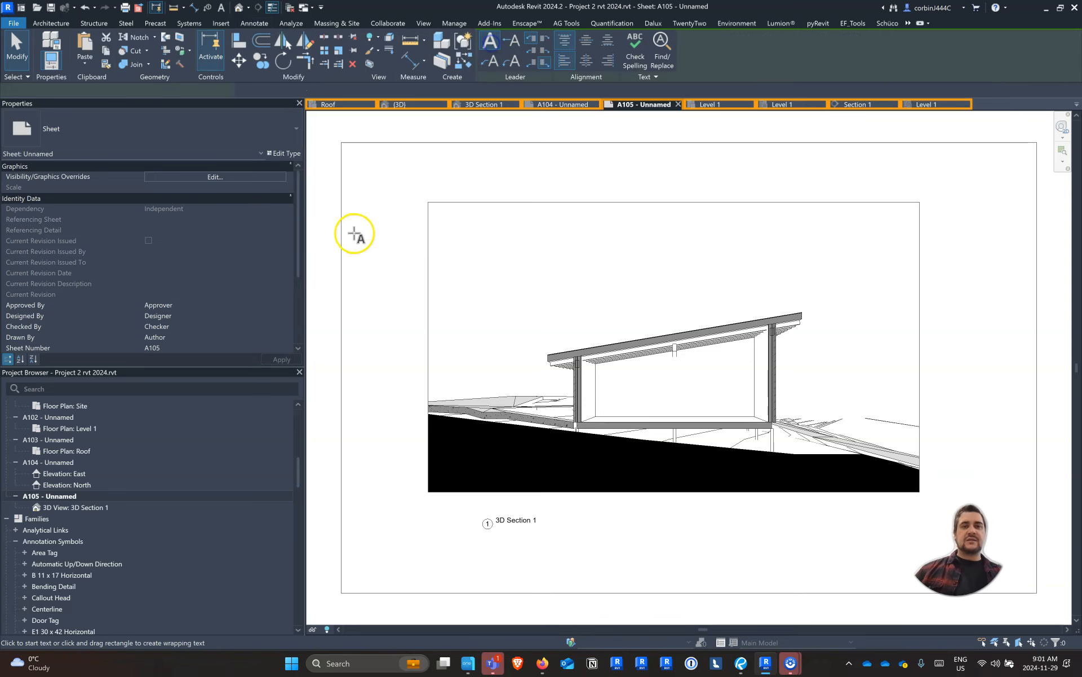
scroll(355, 235, "down", 3)
scroll(581, 246, "up", 3)
scroll(681, 286, "down", 3)
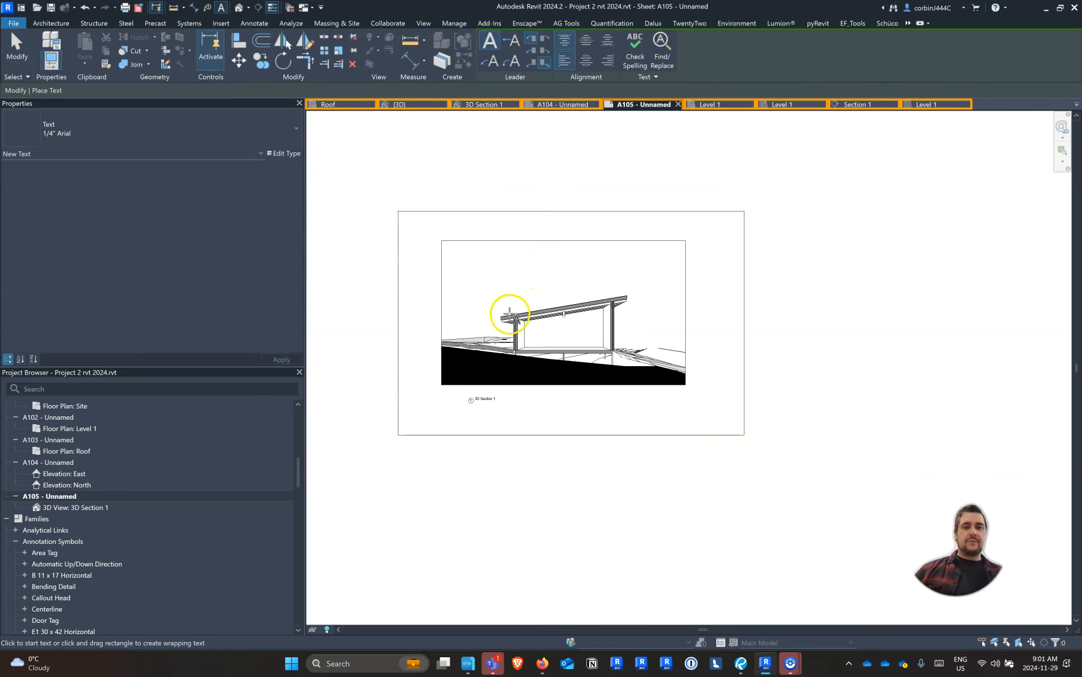
scroll(507, 316, "up", 3)
left_click(491, 61)
left_click(623, 310)
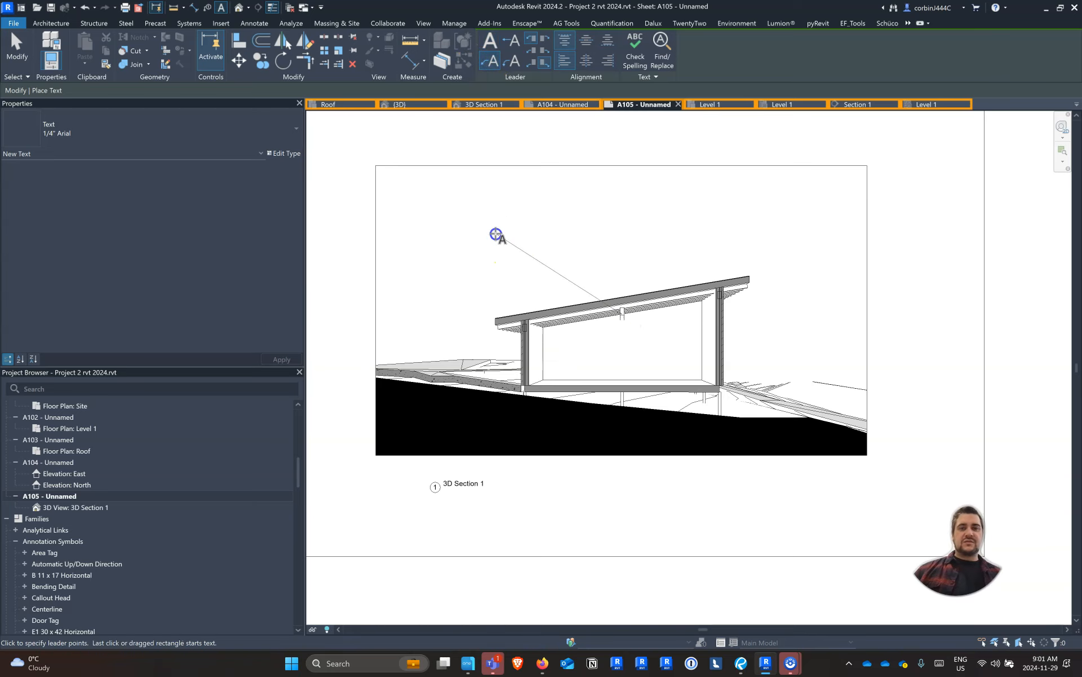
left_click(462, 233)
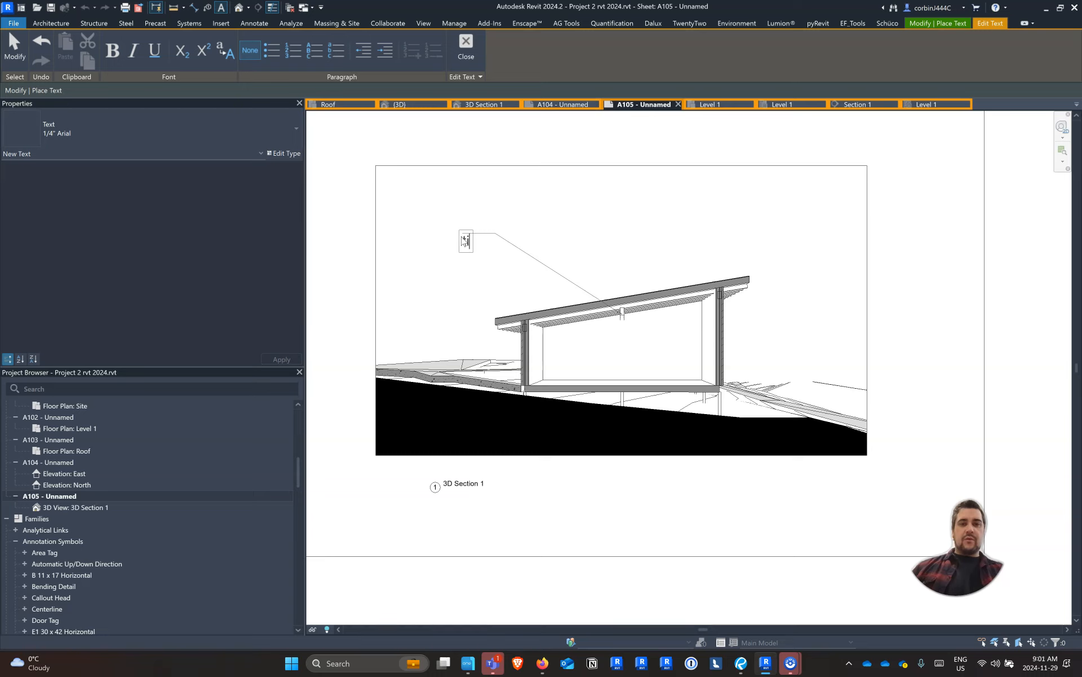
Write TIMBER STRUCTURE as the text of the leader note
type("timb")
key("BackSpace")
key("BackSpace")
key("BackSpace")
key("BackSpace")
key("Caps_Lock")
type("TRIMBER")
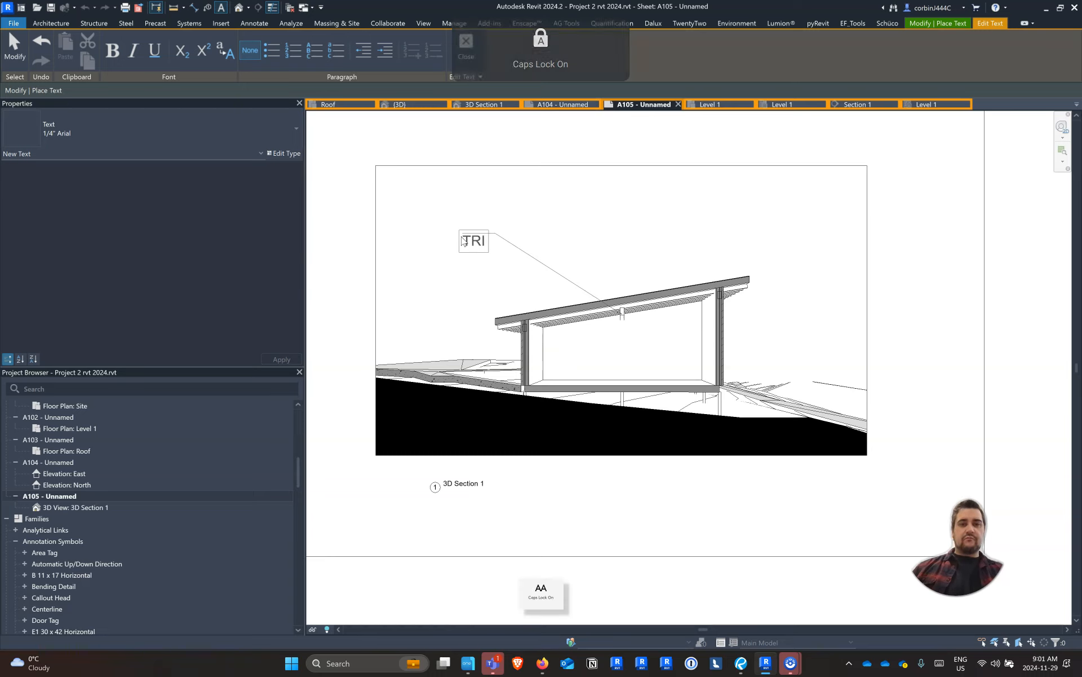
key("BackSpace")
key("BackSpace")
key("BackSpace")
key("BackSpace")
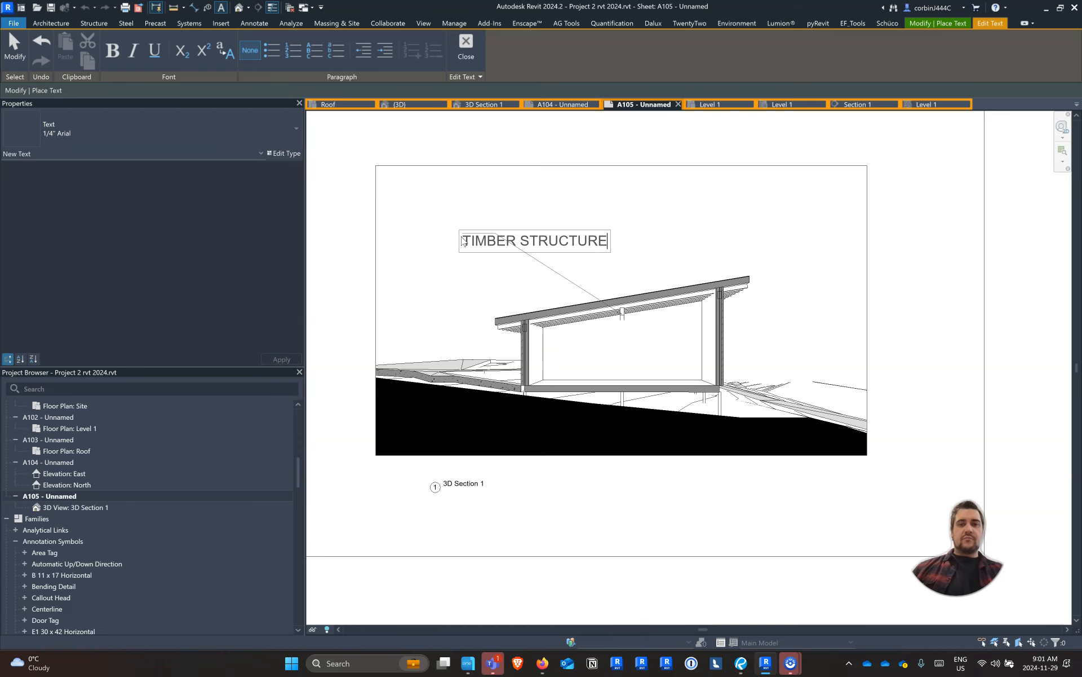
left_click(475, 190)
Move the TIMBER STRUCTURE note up and left so it overlaps the left edge of the 3D Section 1 viewport
scroll(479, 231, "down", 3)
scroll(498, 228, "up", 4)
key("Escape")
left_click(497, 217)
left_click_drag(471, 209, 503, 188)
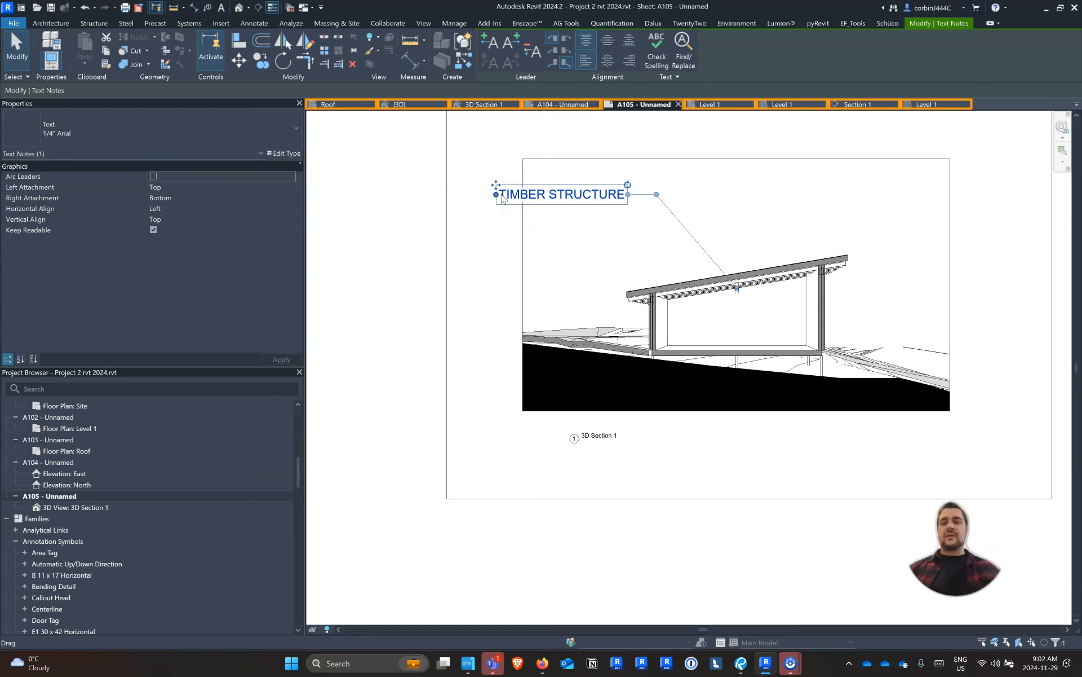
scroll(500, 295, "down", 4)
left_click(435, 315)
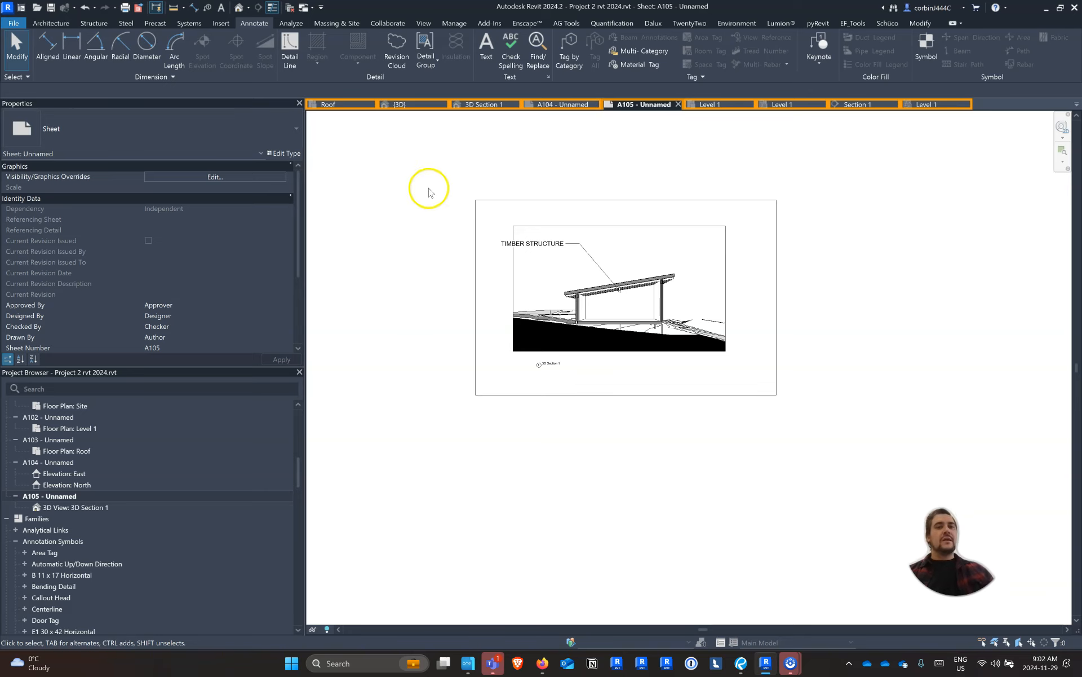
Open the {3D} view and orient it to the top over the row of sample roofs
left_click(394, 105)
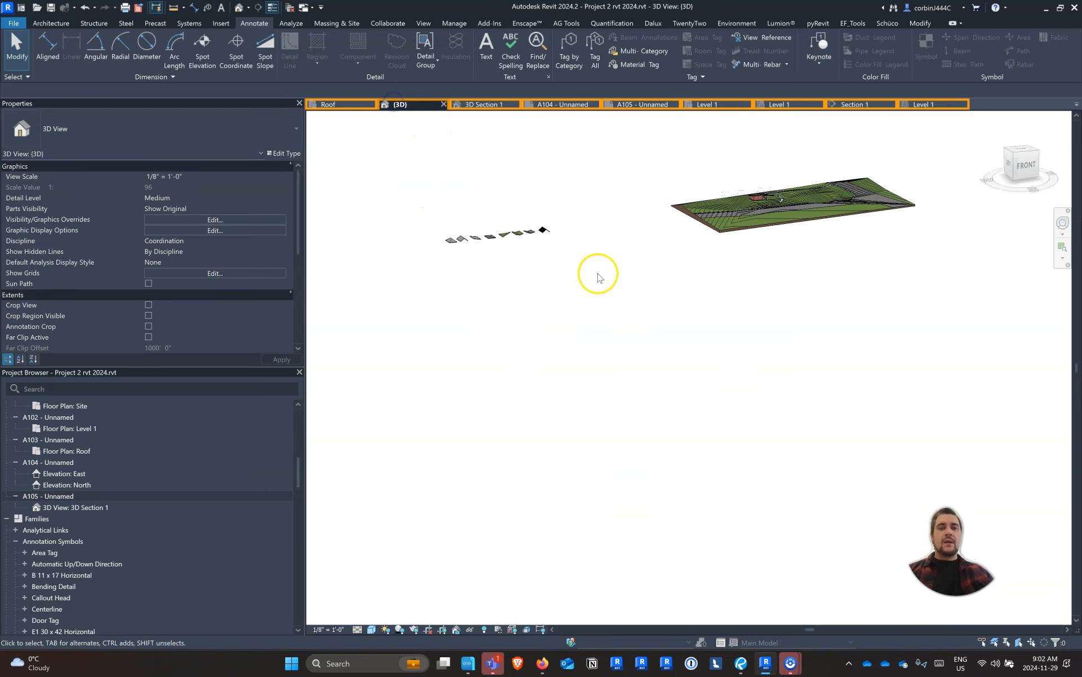
scroll(587, 225, "up", 5)
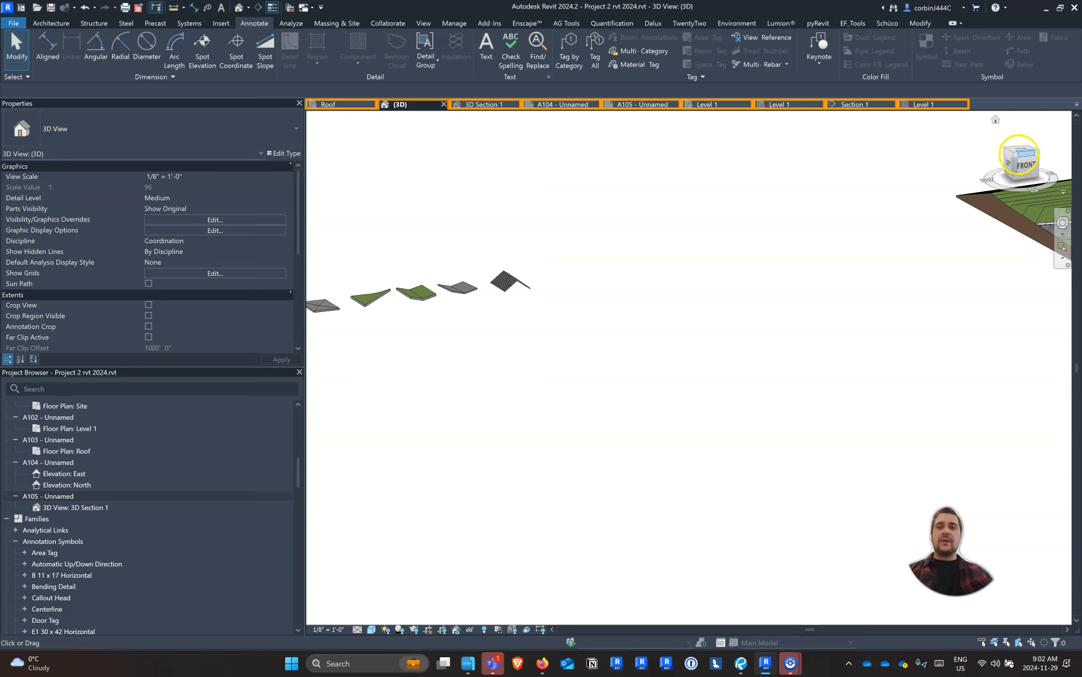
left_click(1019, 153)
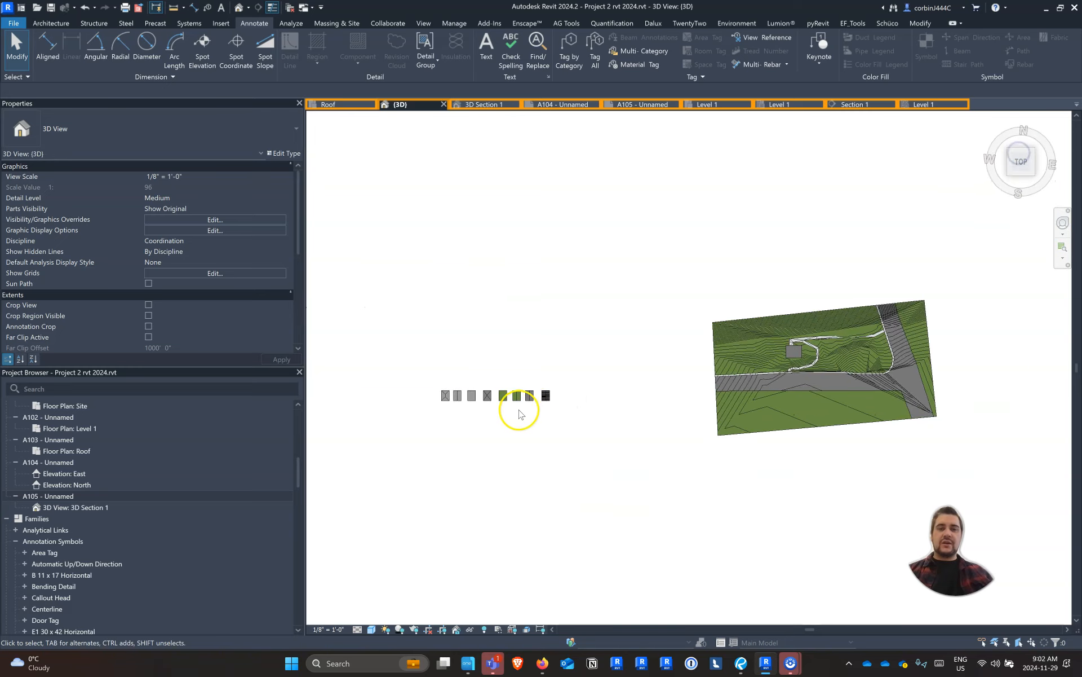
scroll(521, 413, "up", 5)
scroll(713, 338, "down", 6)
scroll(571, 382, "up", 5)
scroll(626, 406, "up", 3)
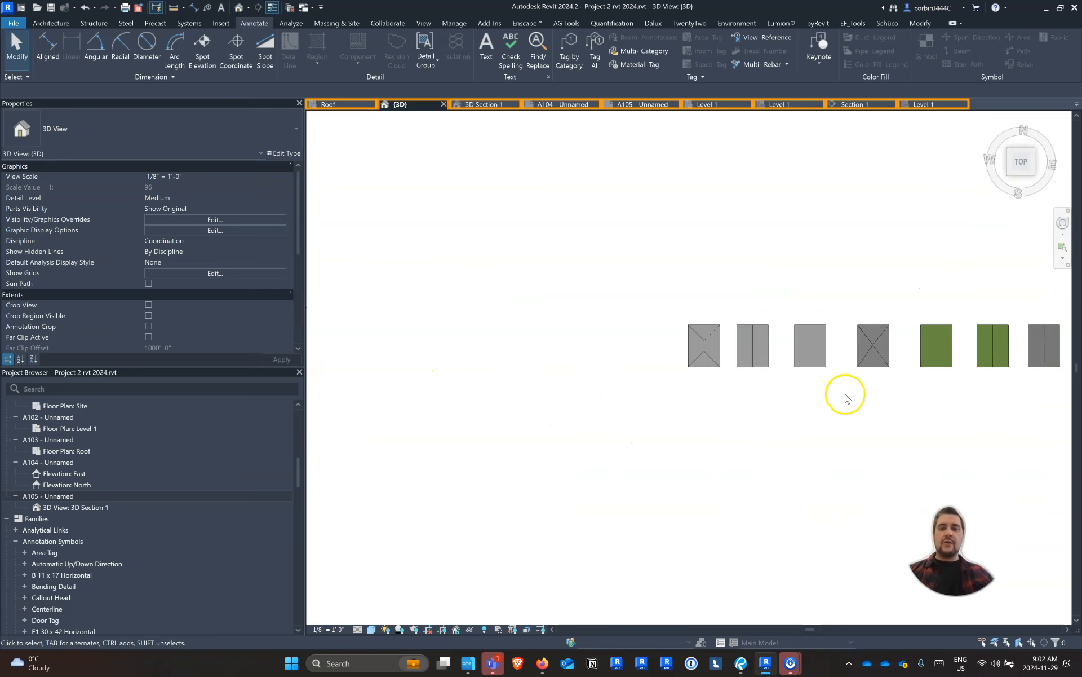
scroll(840, 394, "up", 2)
Copy the shape-edited EPDM flat roof horizontally to the far right end of the sample roof row
left_click(774, 336)
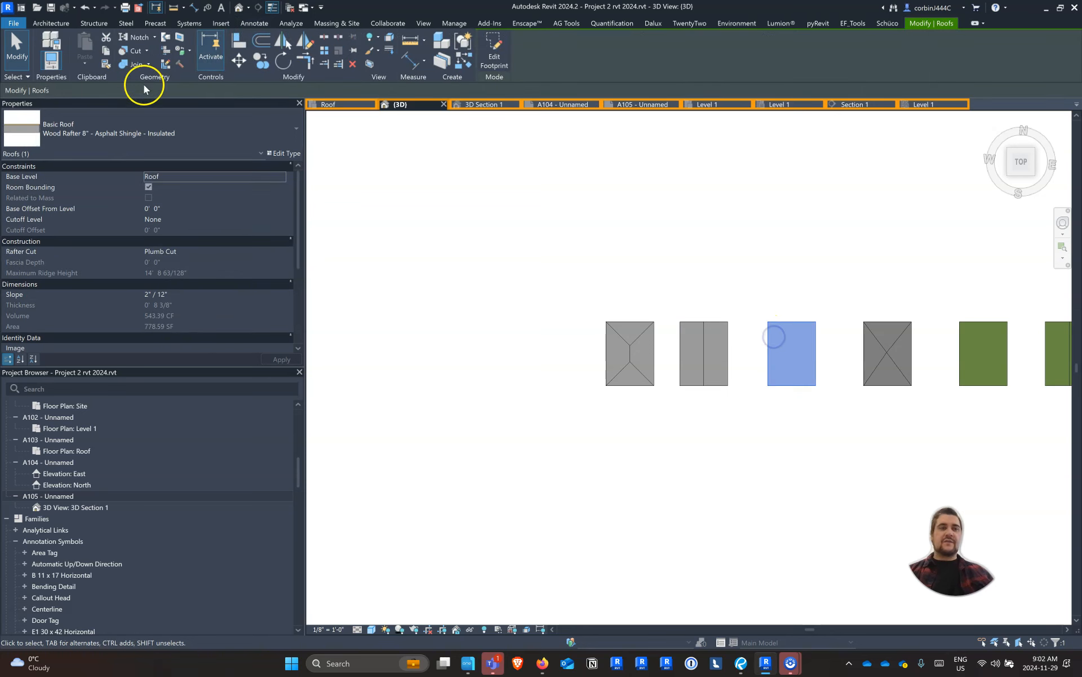
left_click(893, 354)
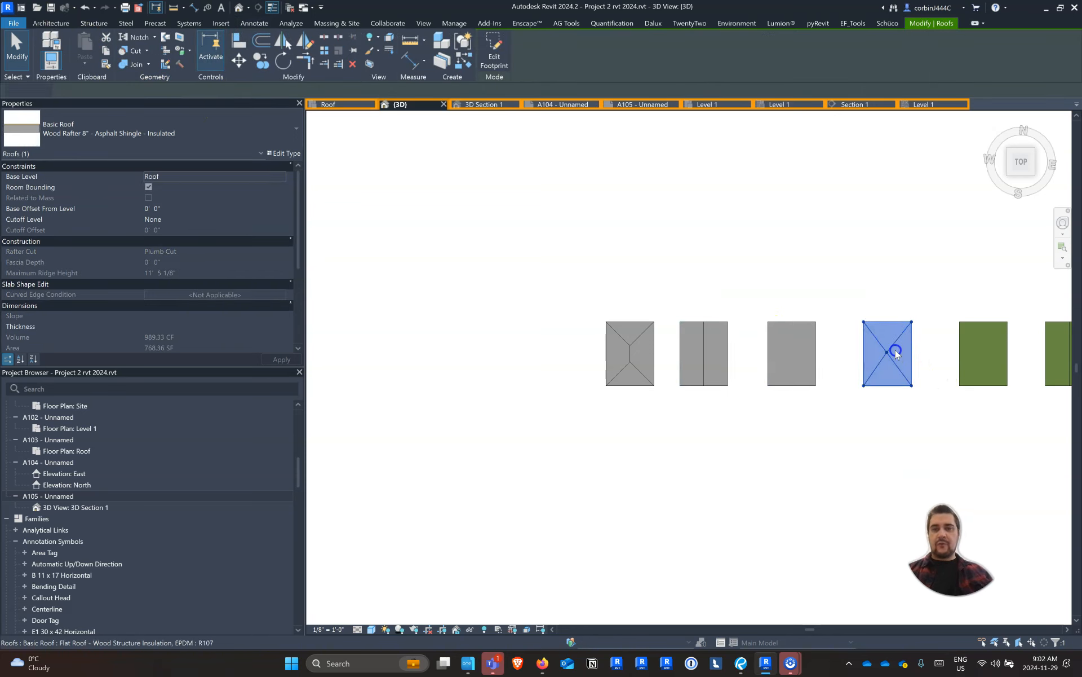
left_click(261, 60)
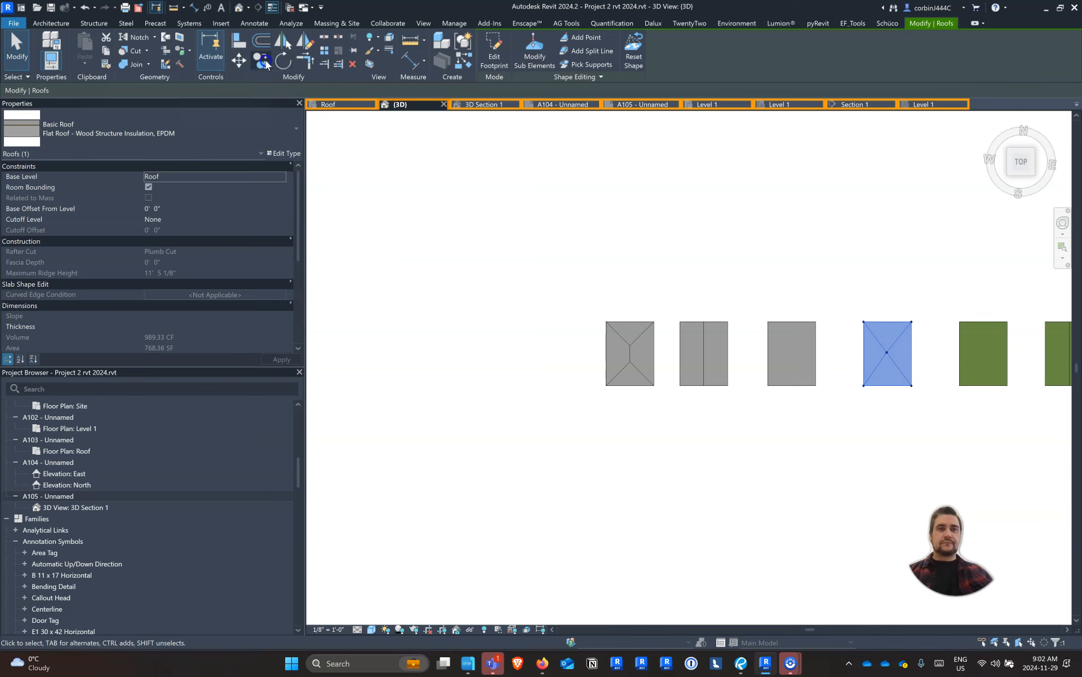
left_click(858, 341)
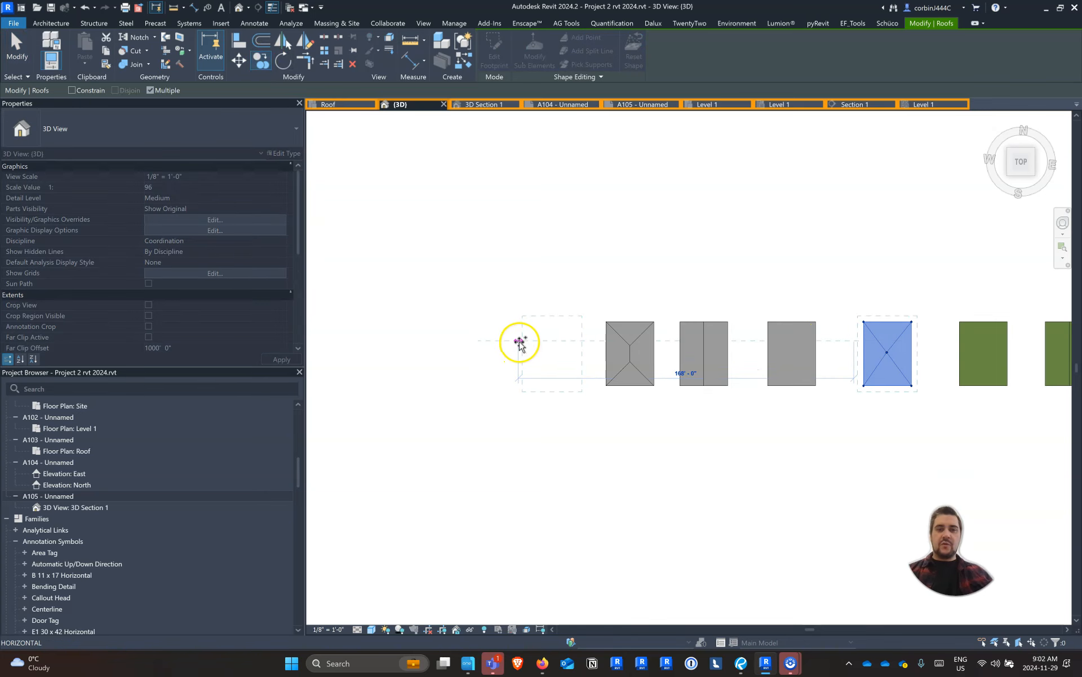
scroll(496, 314, "down", 3)
scroll(805, 323, "up", 2)
scroll(749, 333, "up", 3)
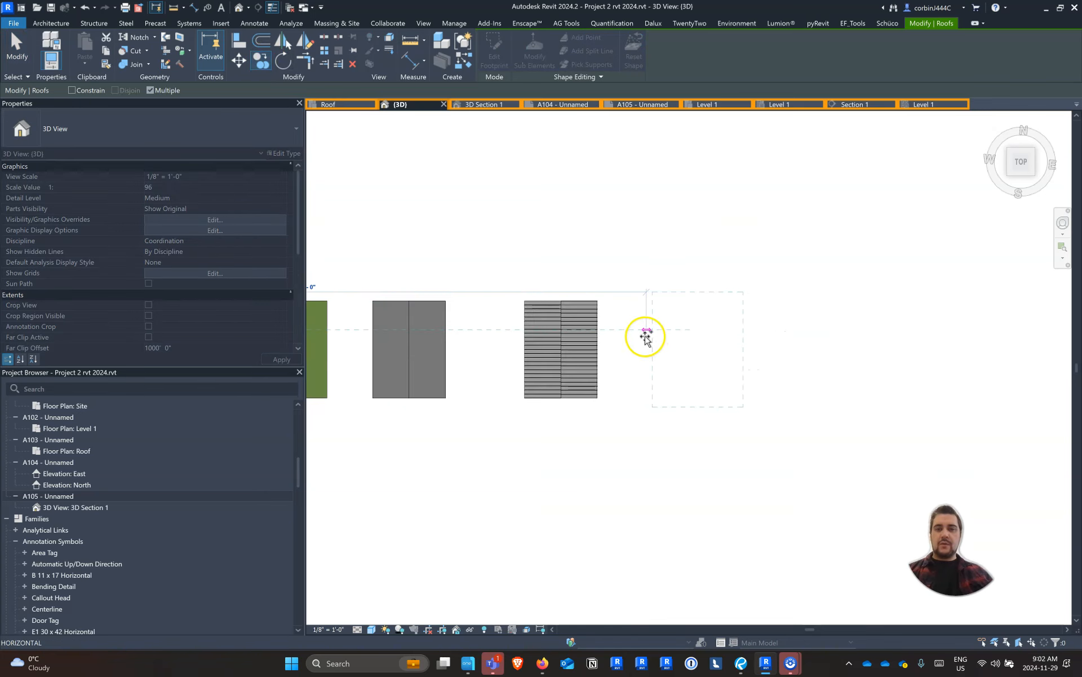
left_click(664, 329)
key("Escape")
key("Escape")
Edit the copied roof's footprint and sketch a square opening of about 9' near its centre
left_click(700, 310)
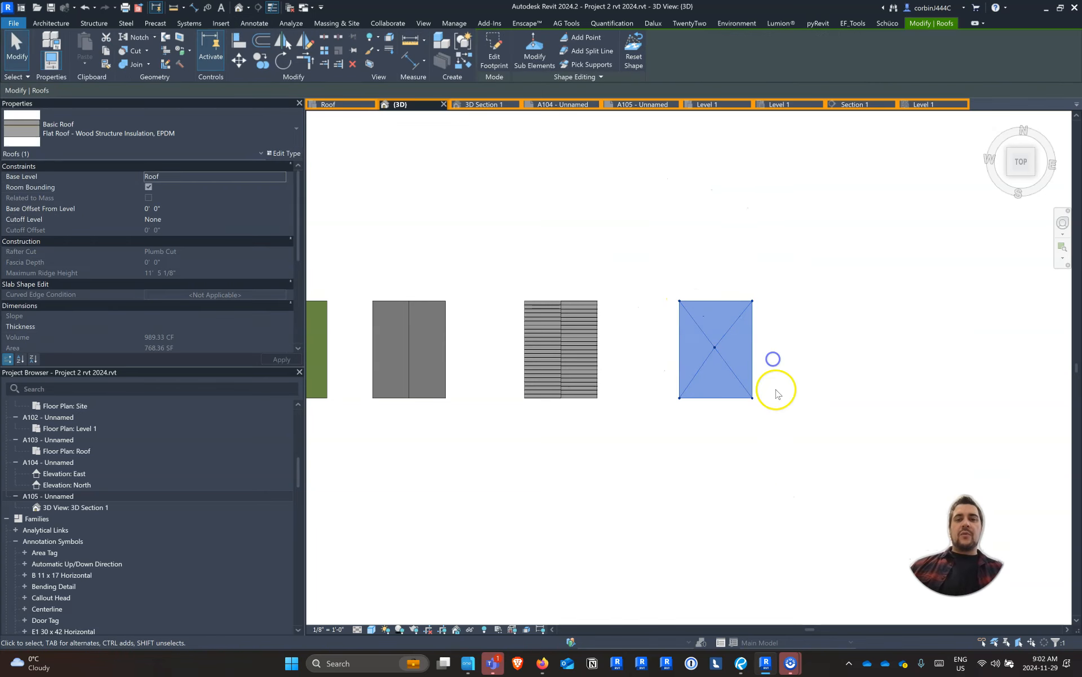
scroll(773, 386, "up", 2)
left_click(492, 58)
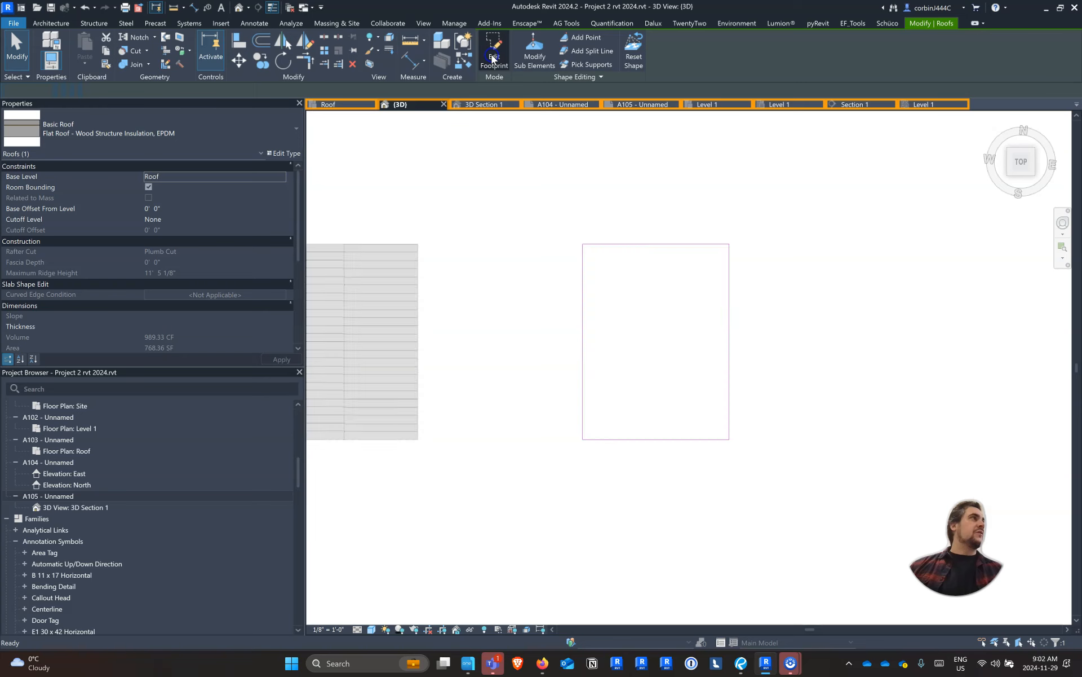
scroll(689, 210, "up", 1)
left_click(584, 39)
left_click(618, 353)
left_click(689, 425)
key("Escape")
key("Escape")
Turn off Defines Slope for the opening's four boundary lines and finish the footprint
left_click_drag(609, 336, 747, 483)
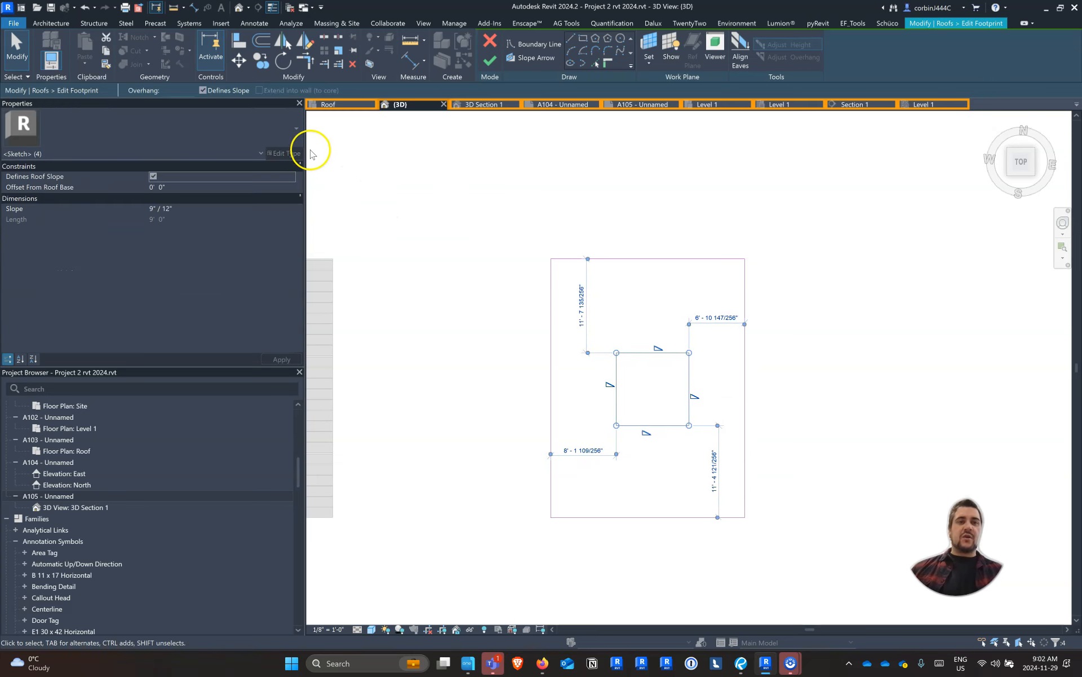
left_click(202, 90)
left_click(478, 62)
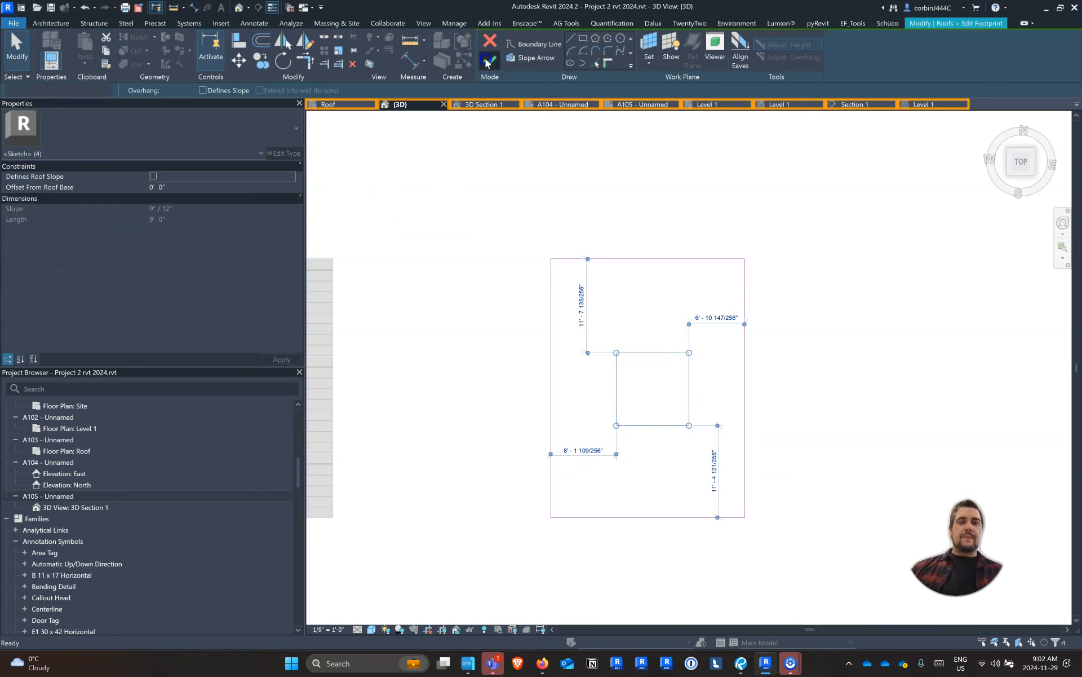
key("Escape")
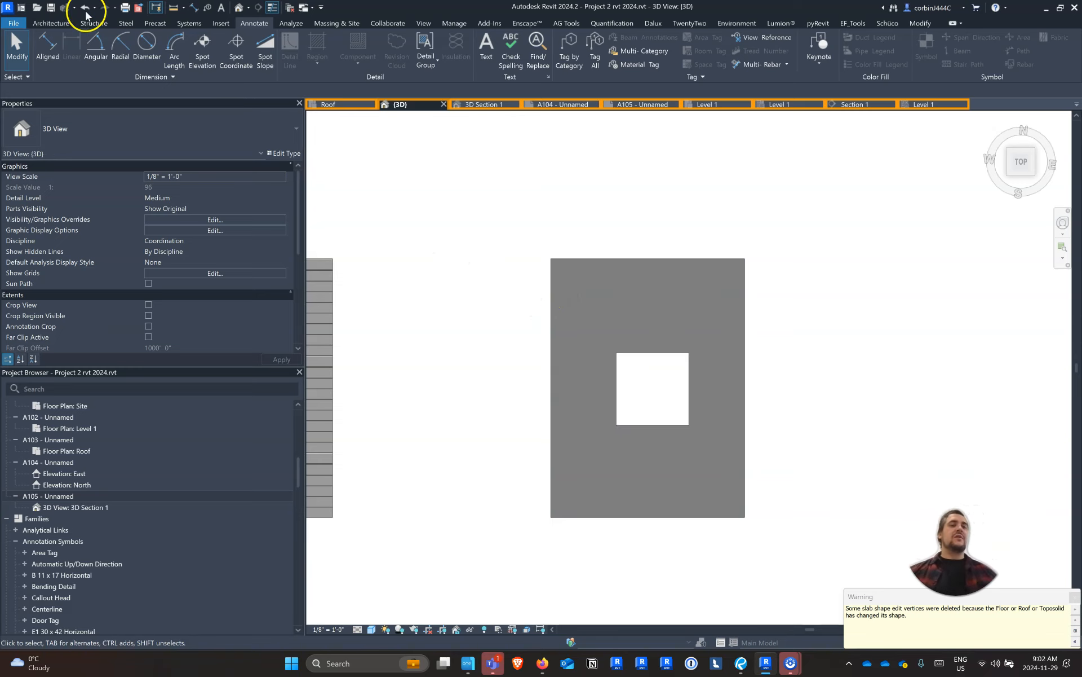
Raise the points and edges around the copied roof's opening to an elevation of 1' 0"
left_click(50, 23)
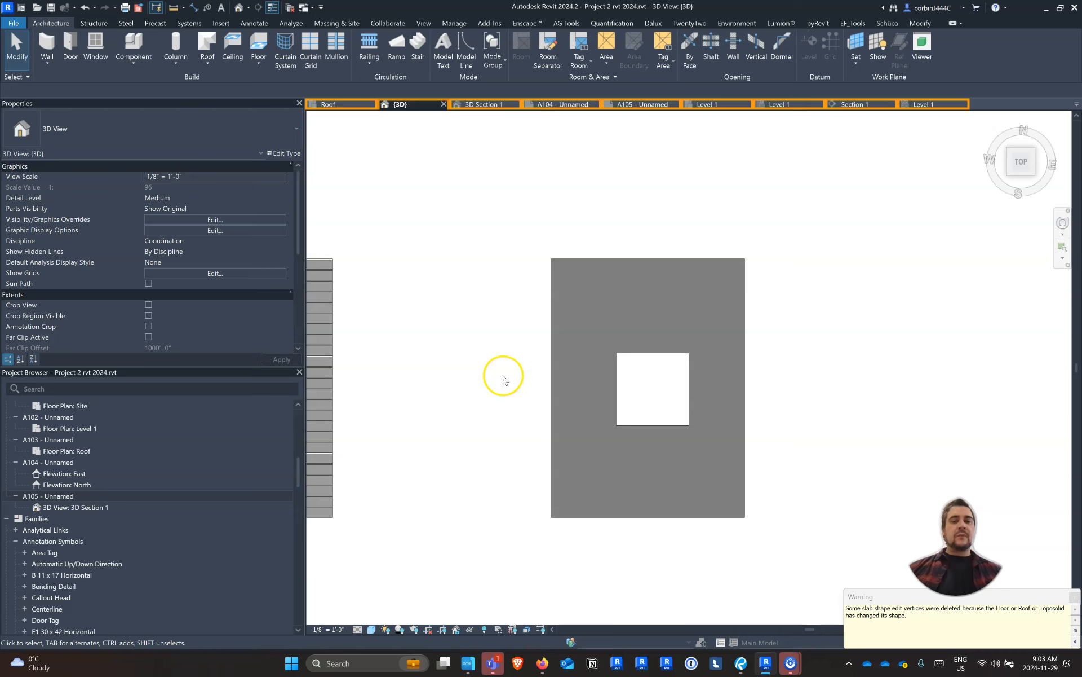
scroll(578, 355, "down", 4)
middle_click_drag(672, 439, 619, 225, "shift")
scroll(641, 342, "down", 3)
left_click(620, 230)
scroll(628, 246, "up", 3)
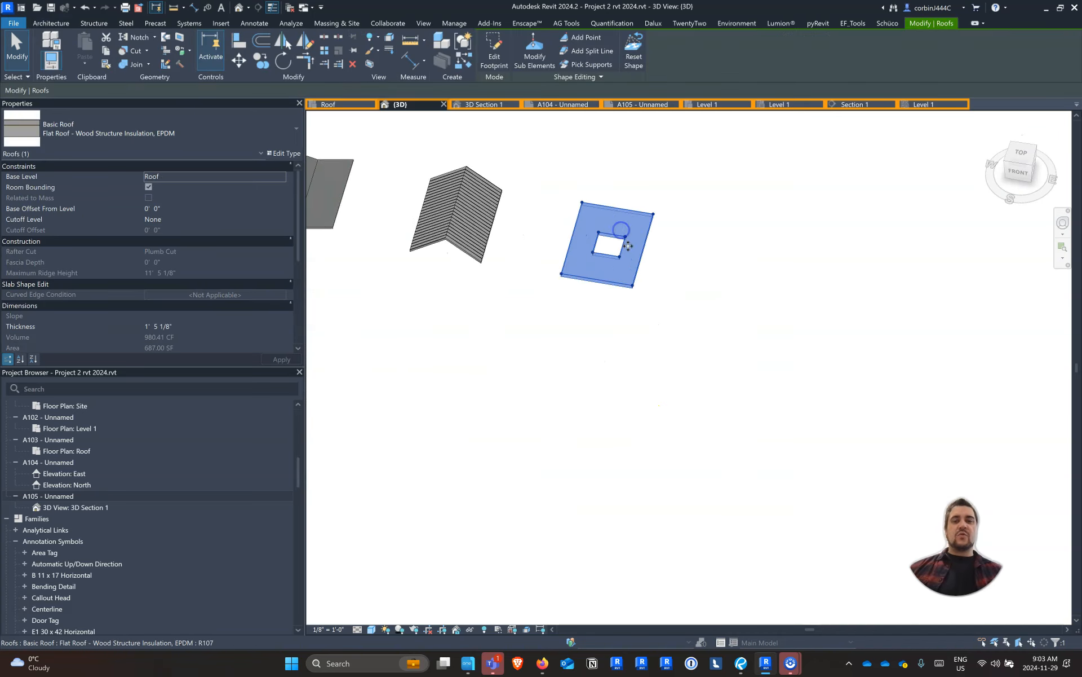
scroll(628, 246, "up", 3)
middle_click_drag(657, 327, 593, 150, "shift")
left_click(535, 54)
scroll(525, 190, "up", 2)
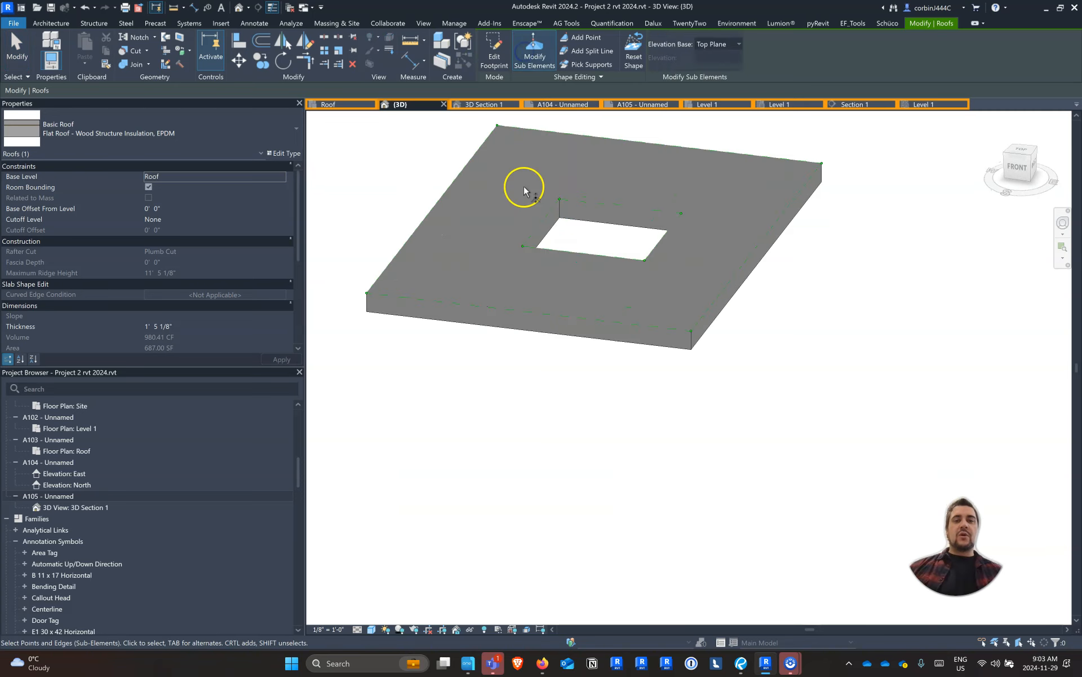
scroll(525, 191, "up", 1)
left_click_drag(500, 174, 691, 275)
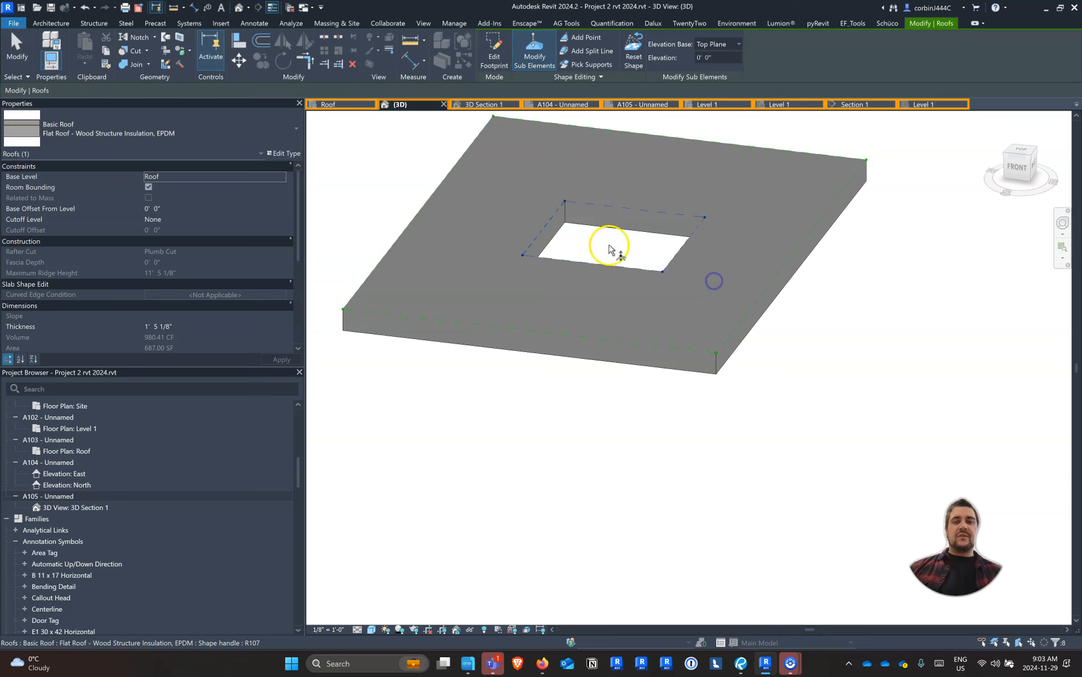
left_click(722, 60)
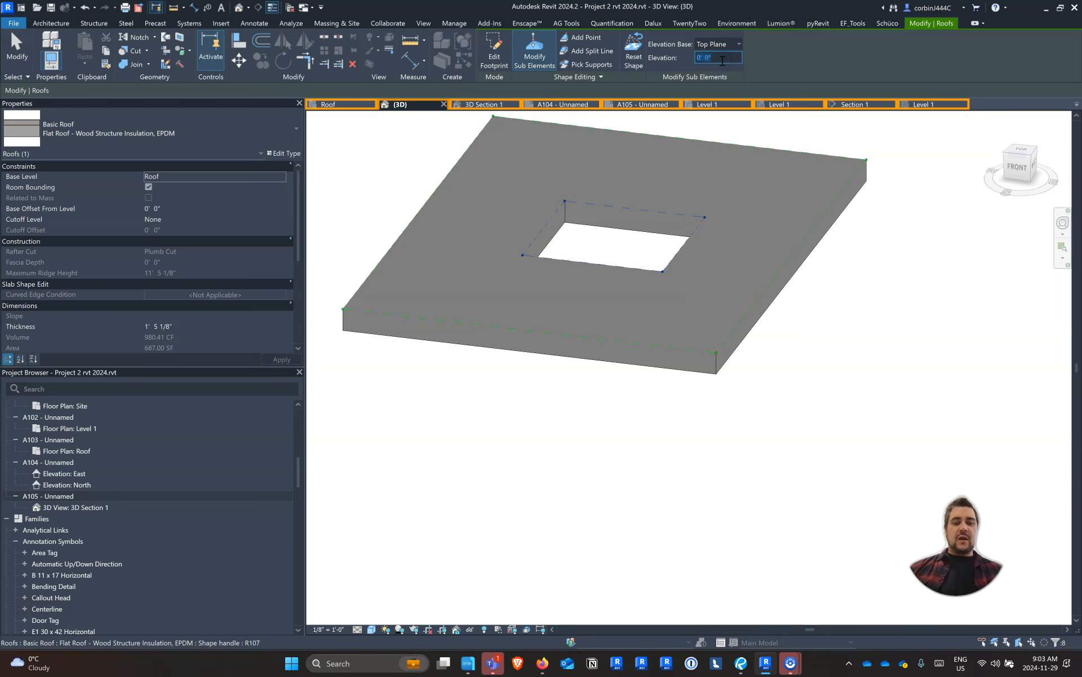
key("Escape")
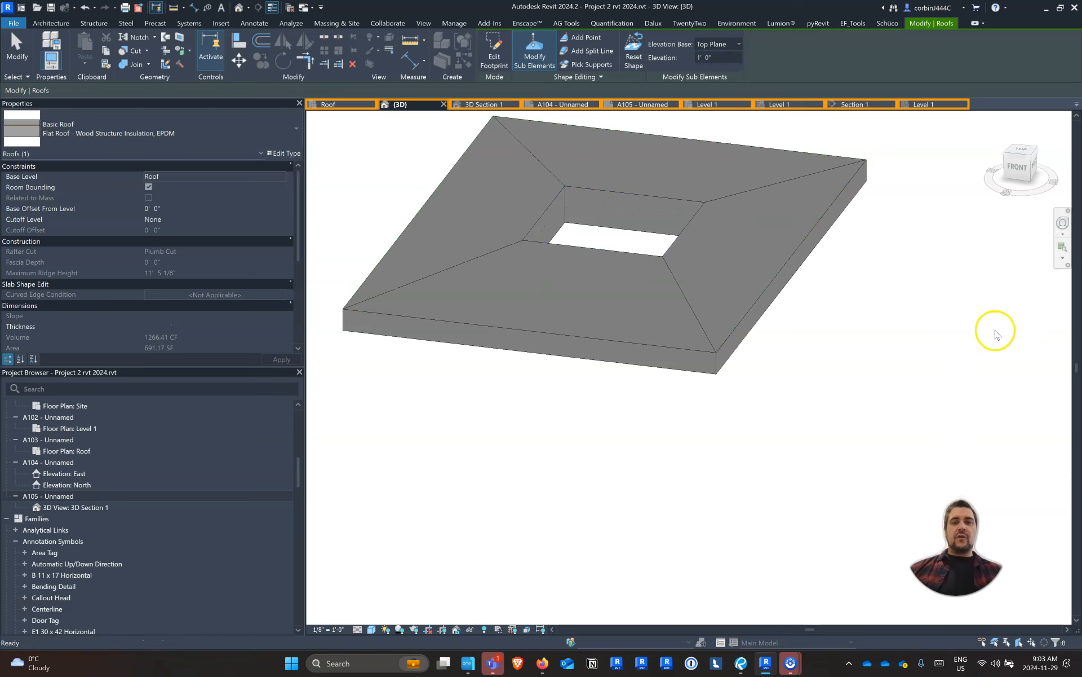
key("Escape")
scroll(823, 421, "down", 2)
middle_click_drag(815, 445, 844, 420, "shift")
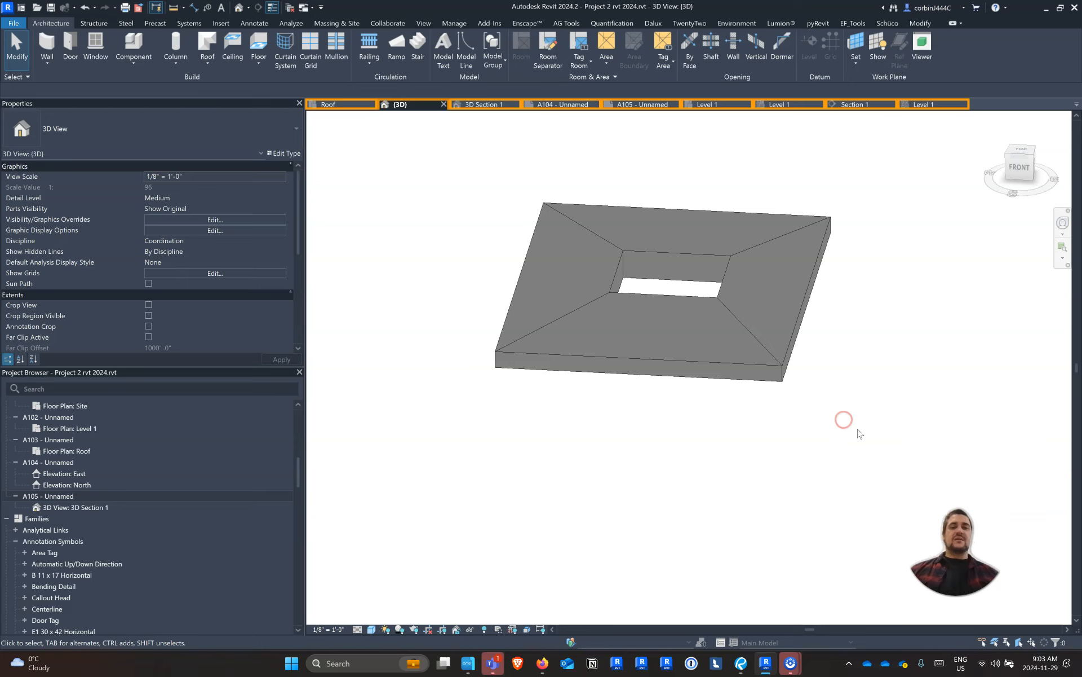
Undo the elevation change around the roof opening
key("ctrl+z")
middle_click_drag(638, 323, 716, 406, "shift")
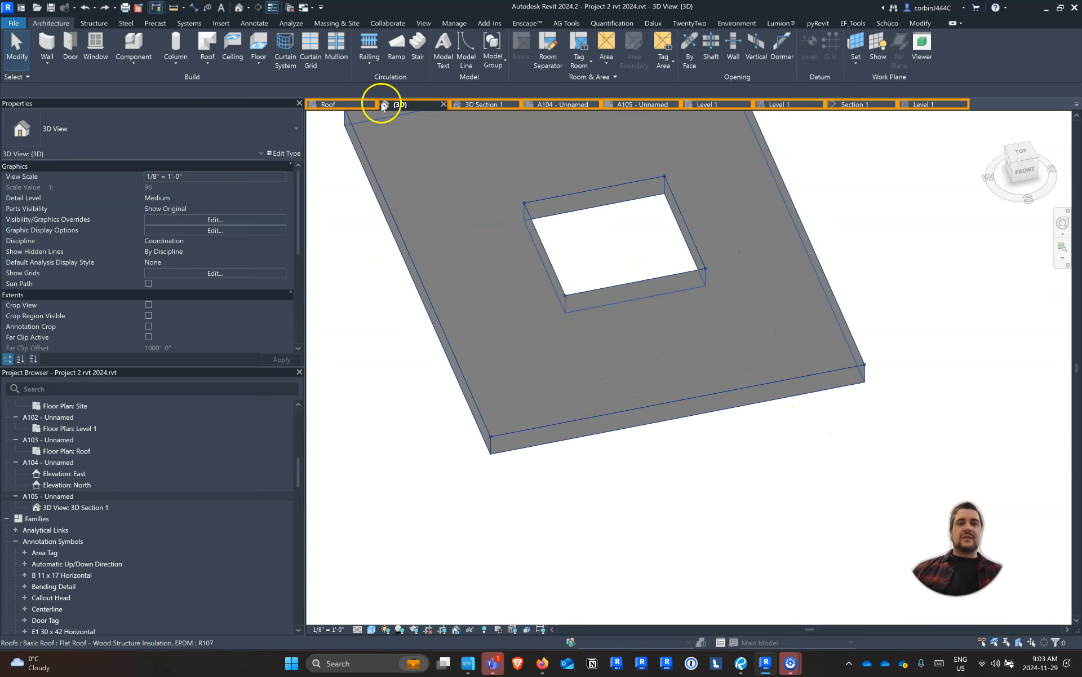
scroll(560, 326, "down", 5)
scroll(562, 242, "up", 4)
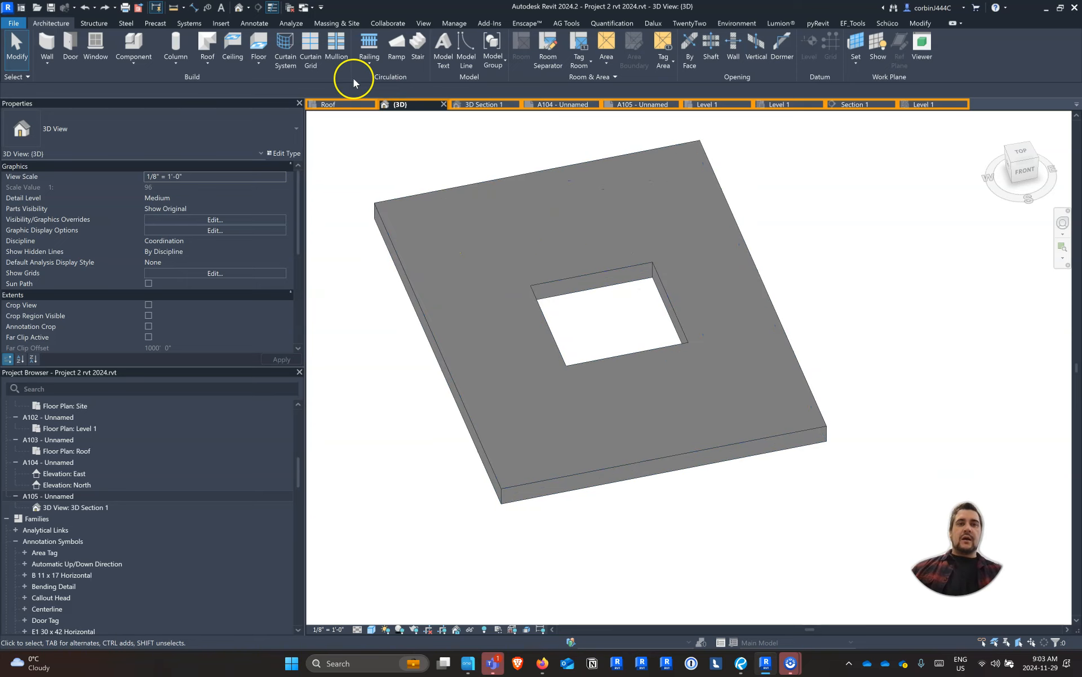
Add a split line across the flat roof and its opening, between the midpoints of the two long outer edges
left_click(509, 188)
left_click(538, 66)
left_click(587, 51)
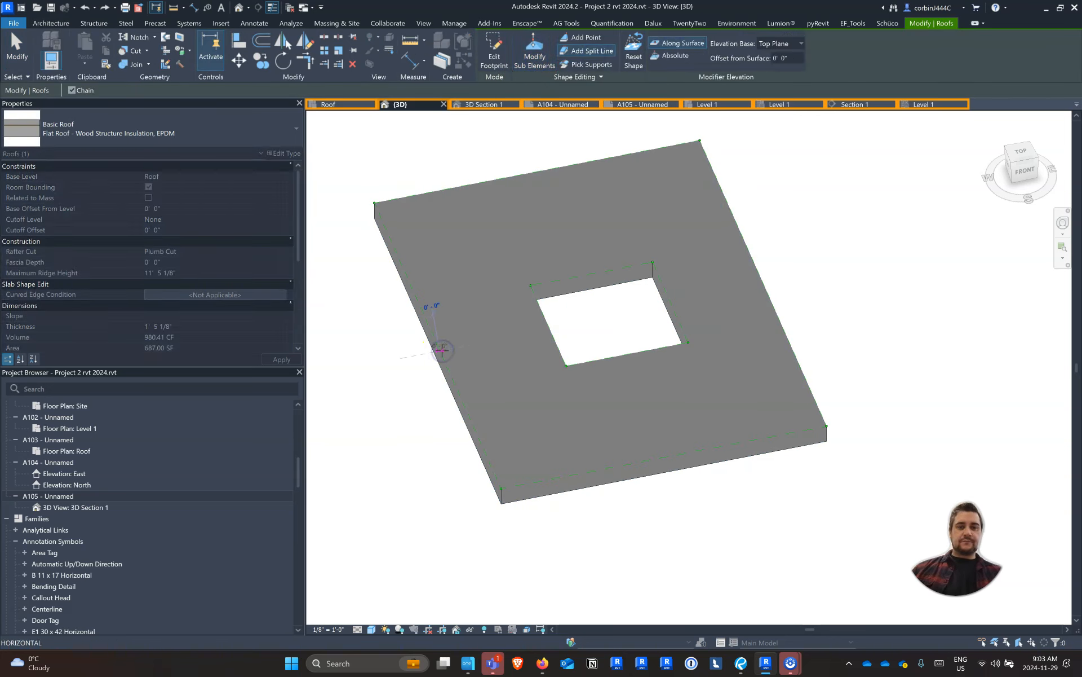
key("Escape")
left_click(573, 51)
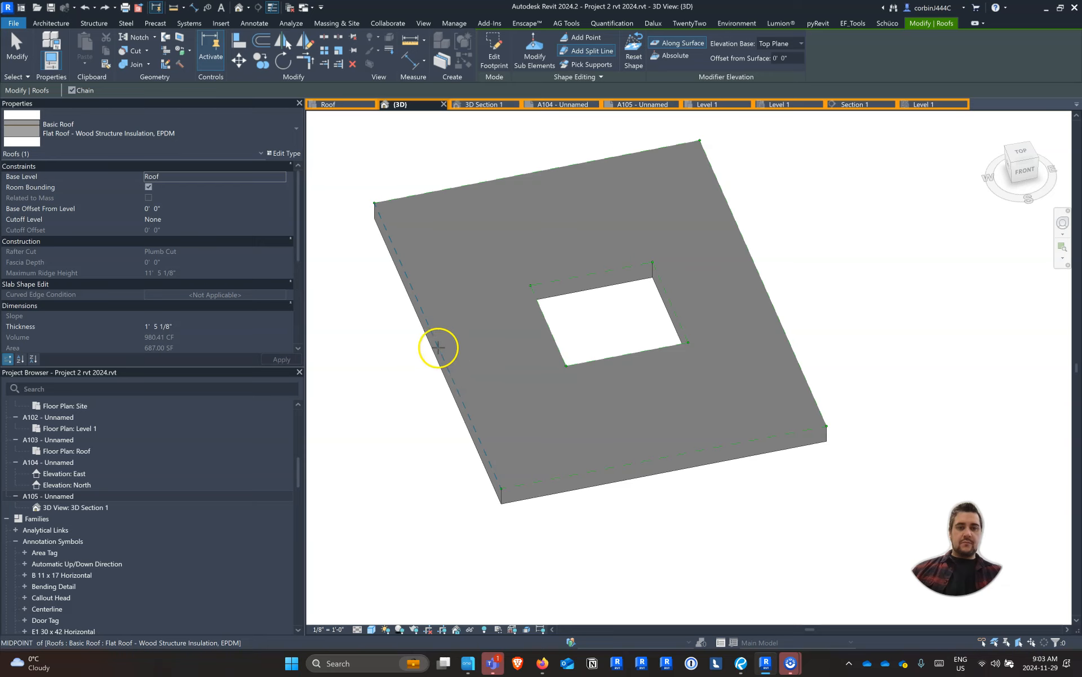
left_click(439, 345)
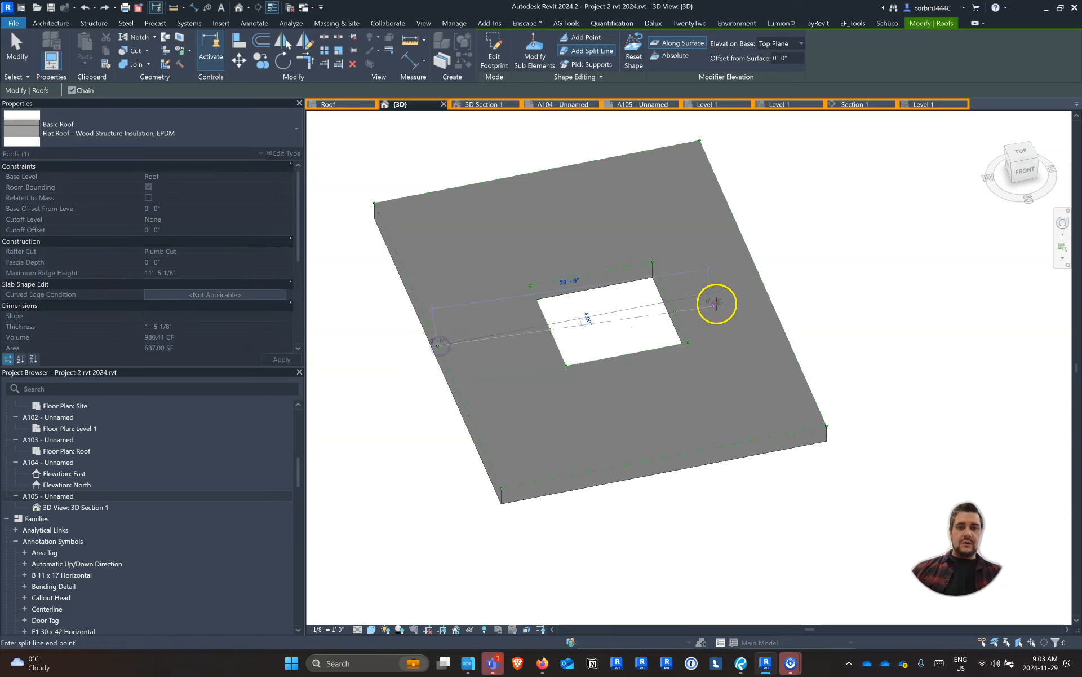
left_click(763, 284)
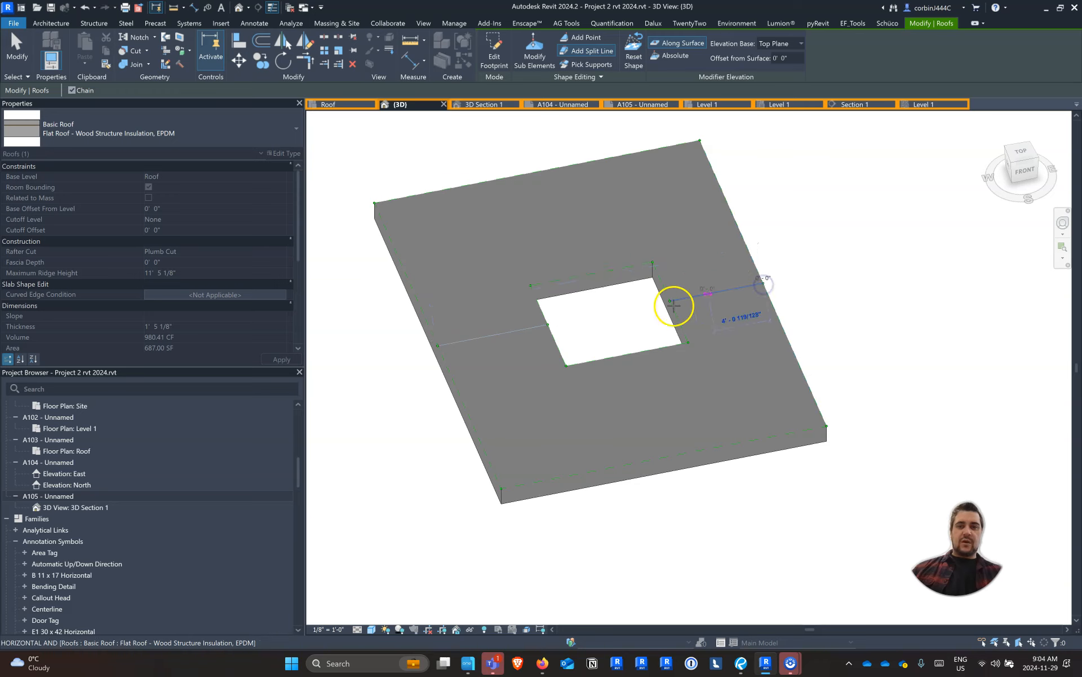
Add a split line across the flat roof between the opening and the front short edge, parallel to that edge
key("Escape")
left_click(535, 53)
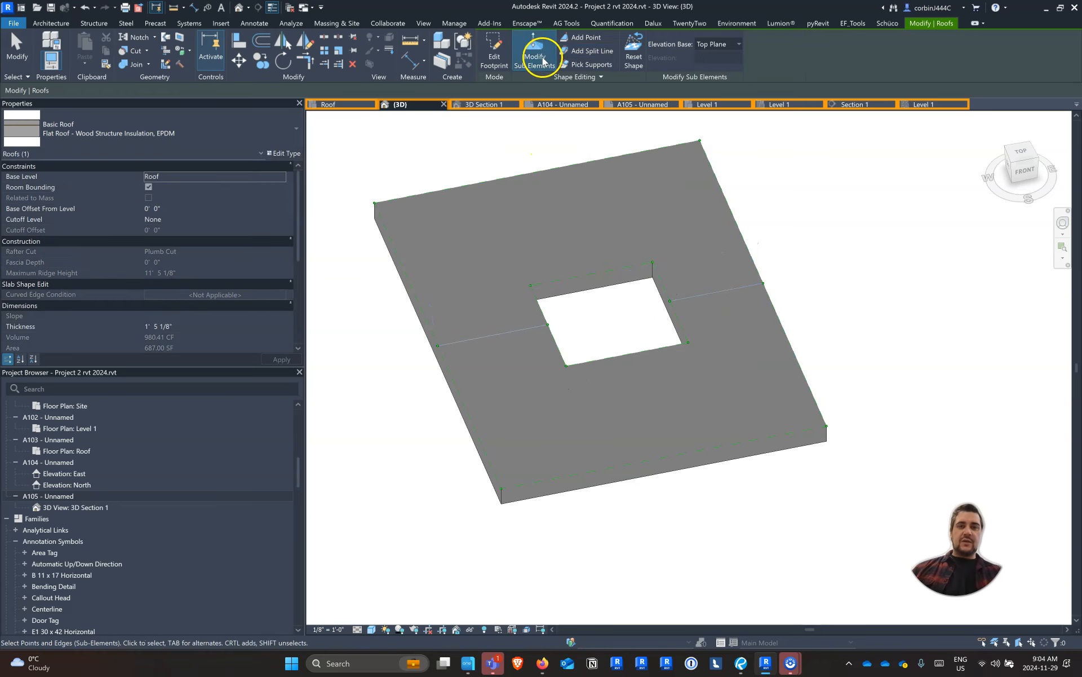
left_click(589, 50)
left_click(481, 438)
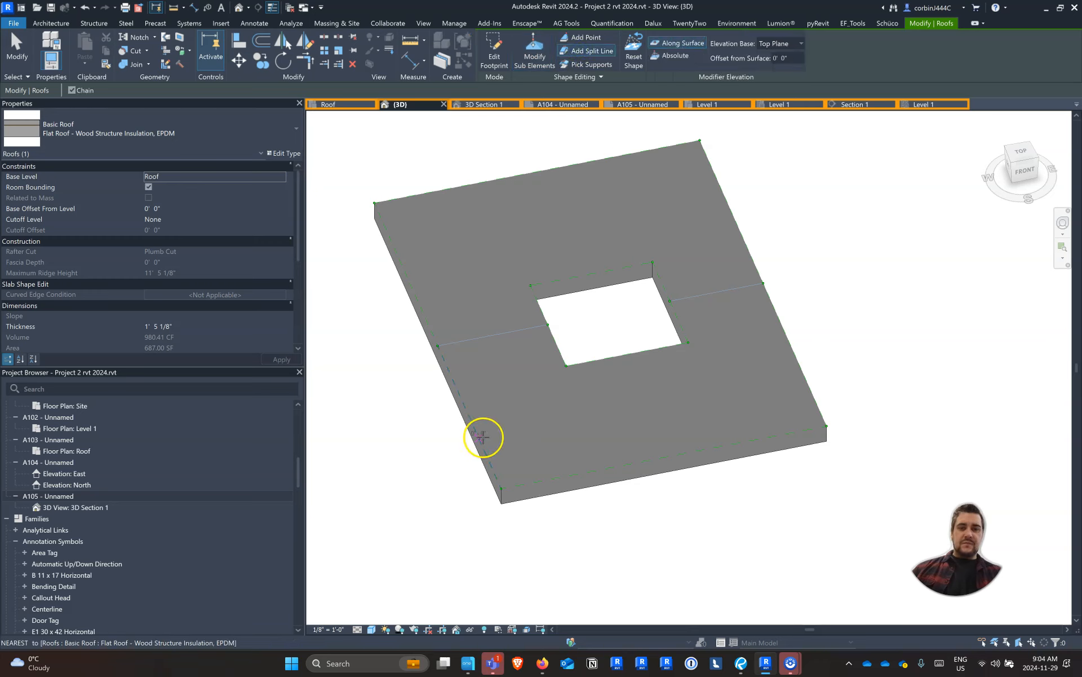
left_click(804, 373)
key("Escape")
key("Escape")
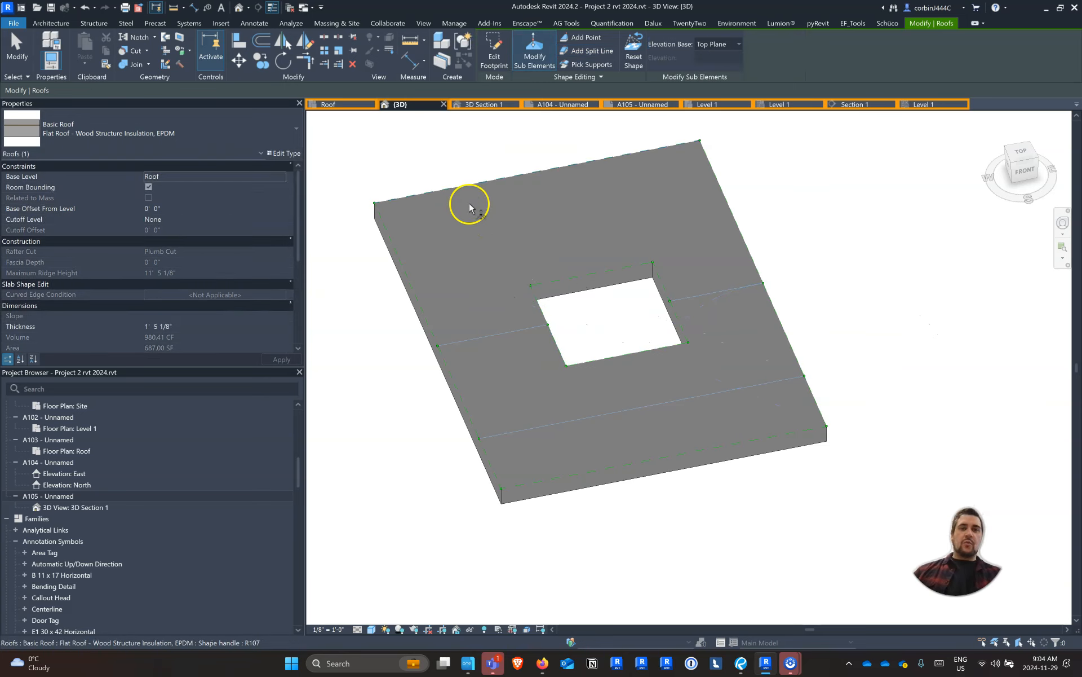
Add a split line across the flat roof between the opening and the back short edge, parallel to that edge
left_click(581, 52)
left_click(397, 250)
left_click(721, 190)
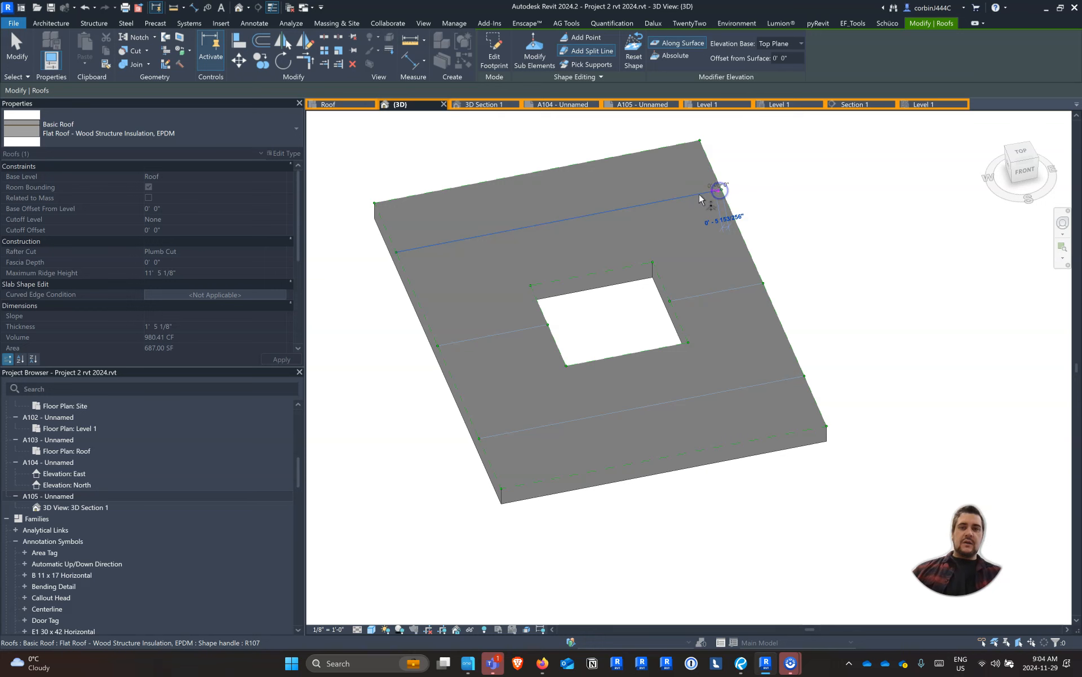
key("Escape")
key("Escape")
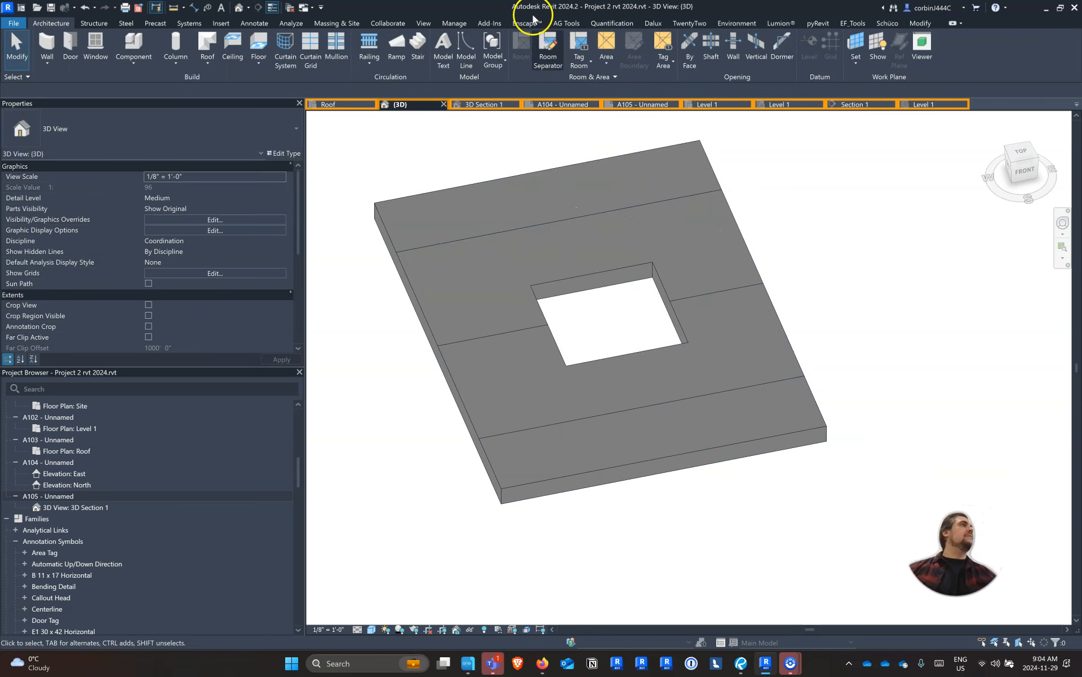
Add a split line lengthwise through the roof's opening, between the midpoints of the two short outer edges
left_click(587, 172)
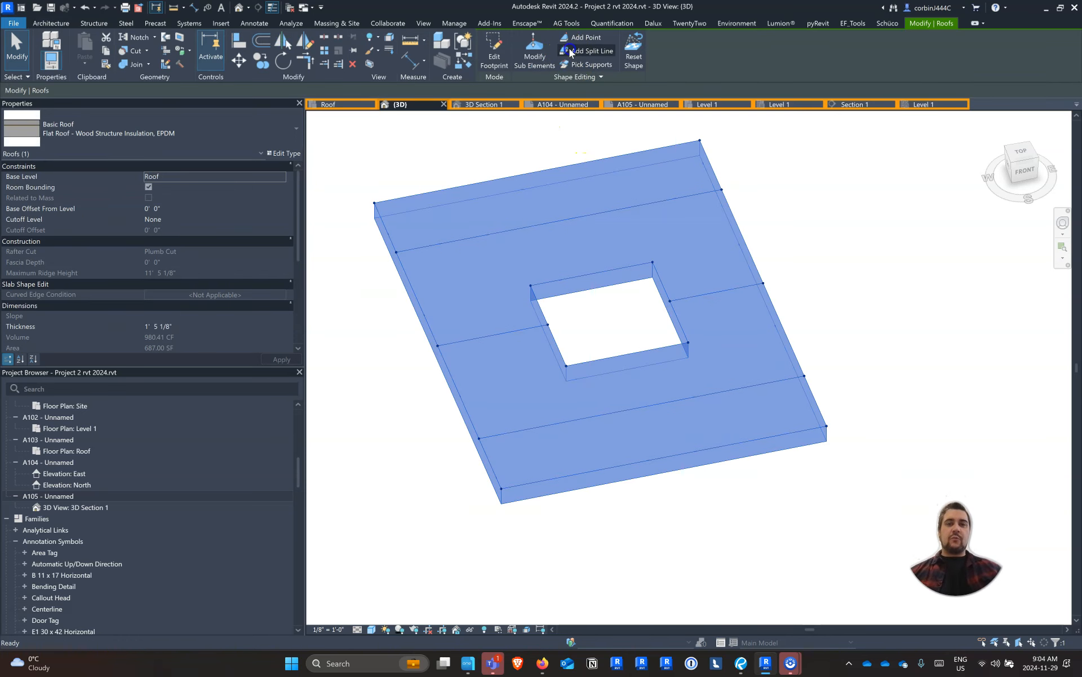
left_click(561, 51)
left_click(538, 172)
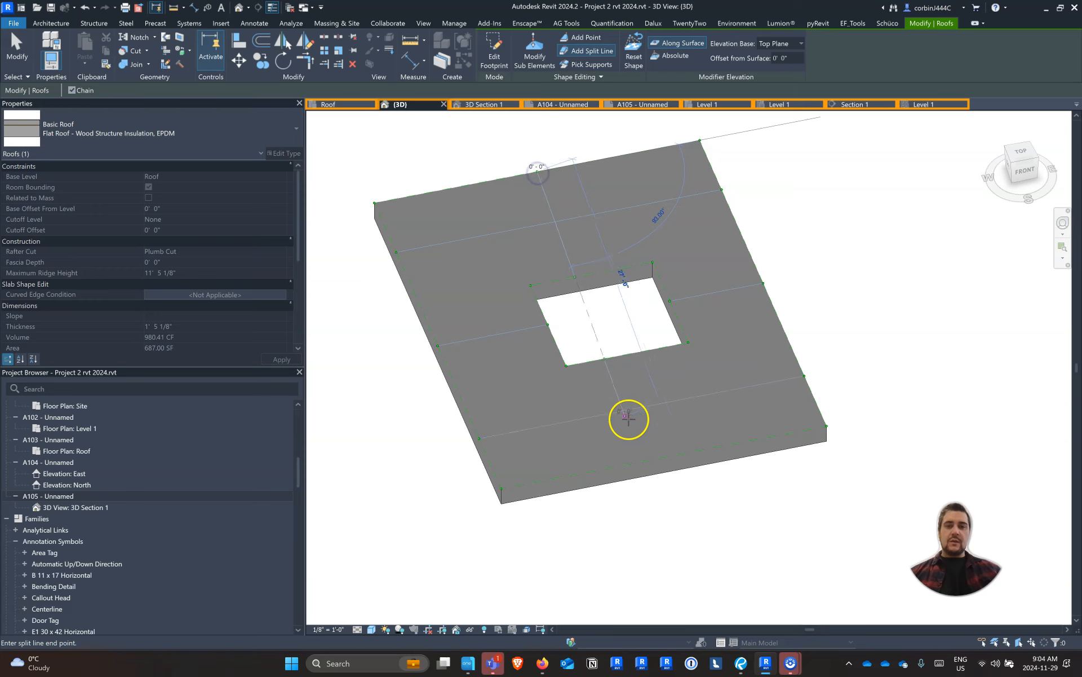
left_click(665, 452)
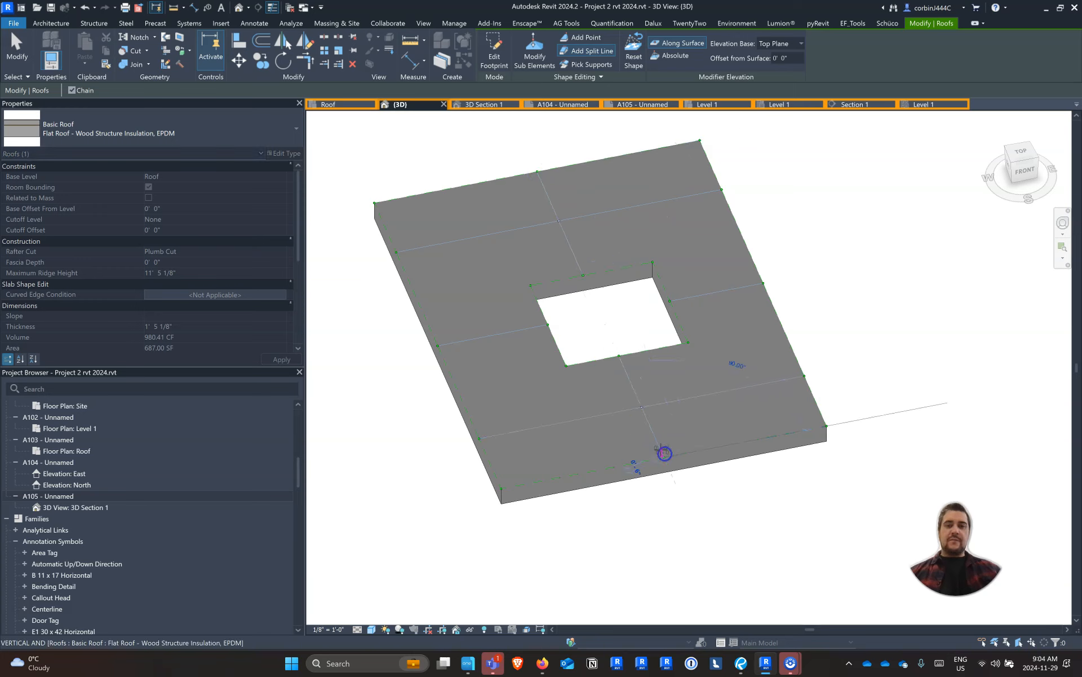
key("Escape")
key("Escape")
Set the elevation of the two points where the lengthwise split line crosses the front and back split lines to -0' 5"
left_click(644, 409)
left_click(651, 406)
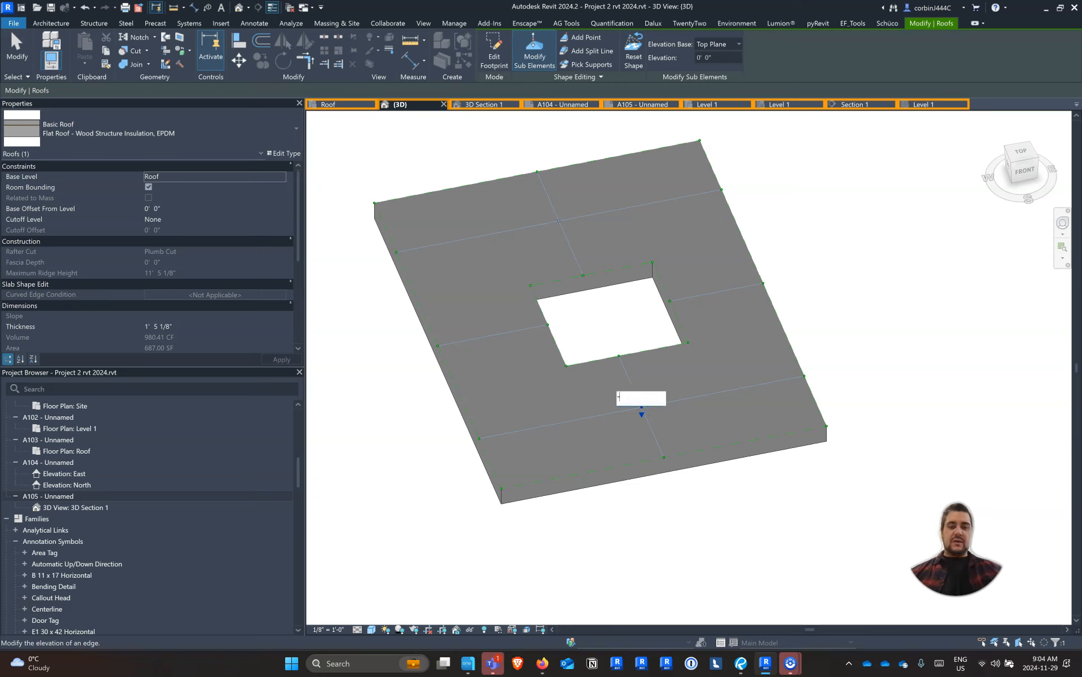
type("-0 5")
key("Return")
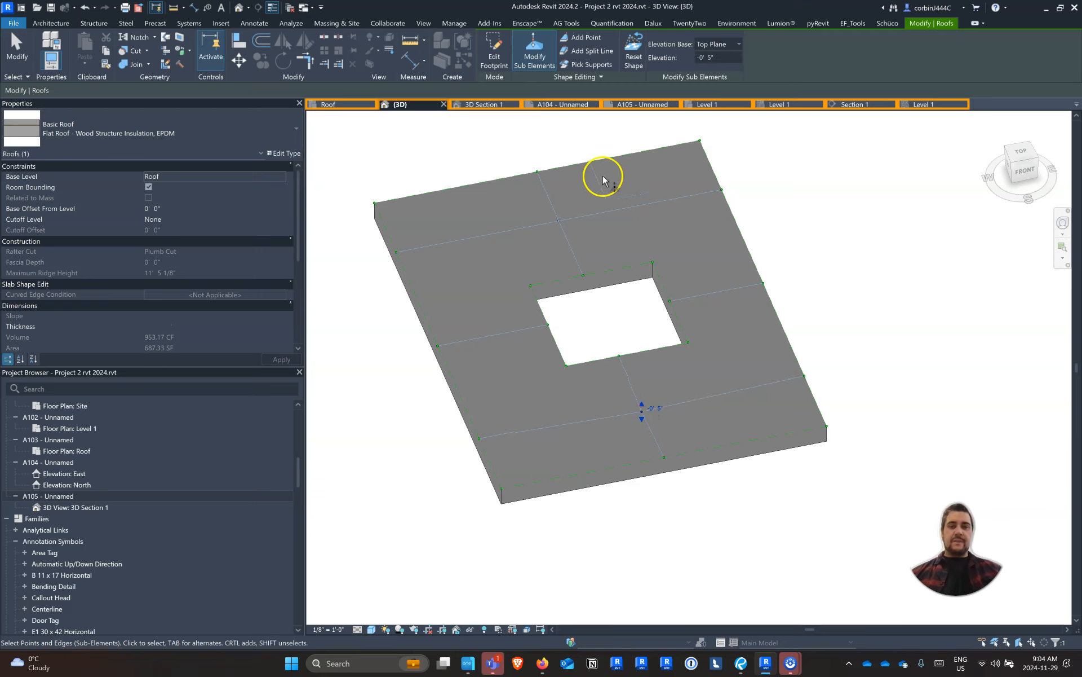
left_click(557, 222)
left_click(567, 218)
key("Return")
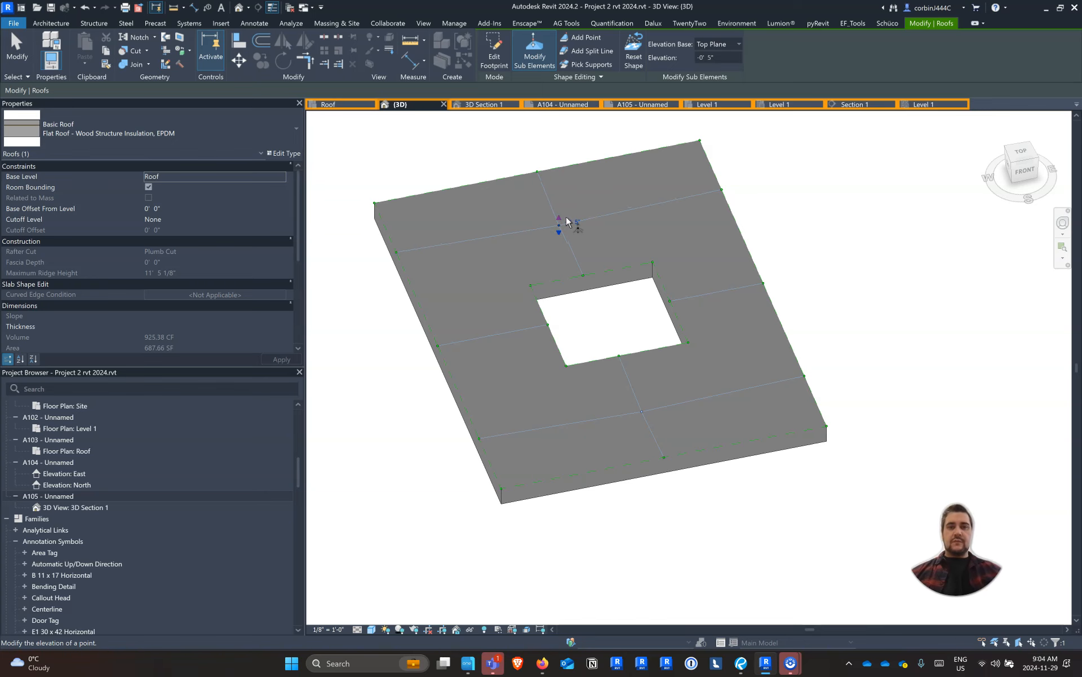
key("Escape")
key("Escape")
Set the elevation of the opening's four corner points and its front and back edge midpoints to -0' 3"
middle_click_drag(731, 483, 654, 395, "shift")
scroll(553, 383, "up", 3)
scroll(554, 383, "up", 1)
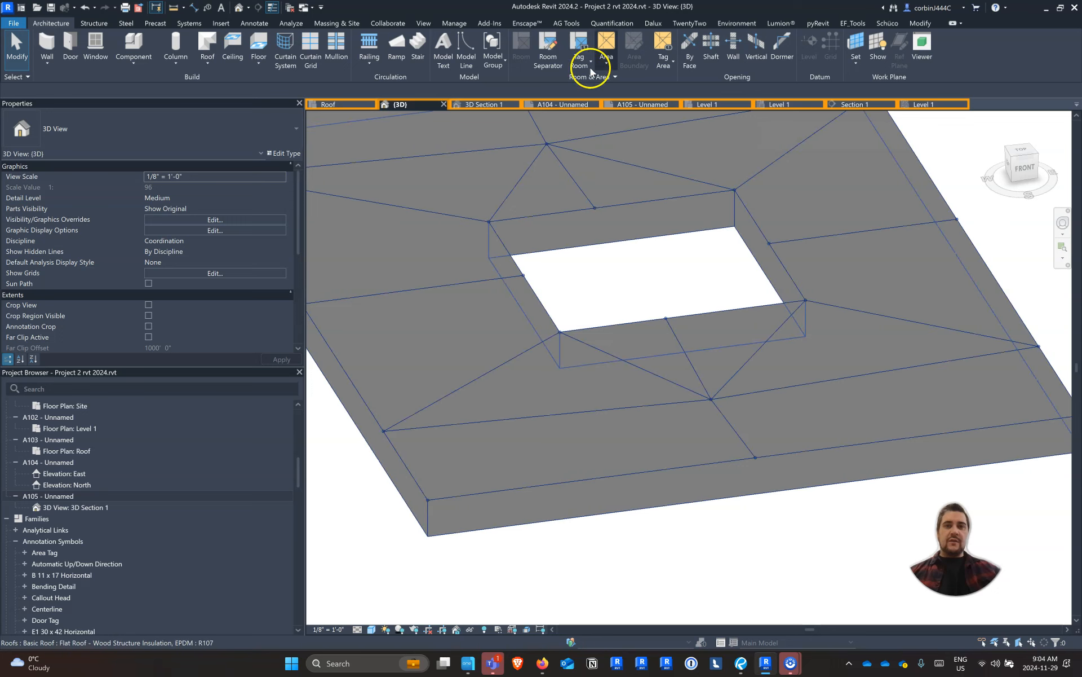
left_click(528, 232)
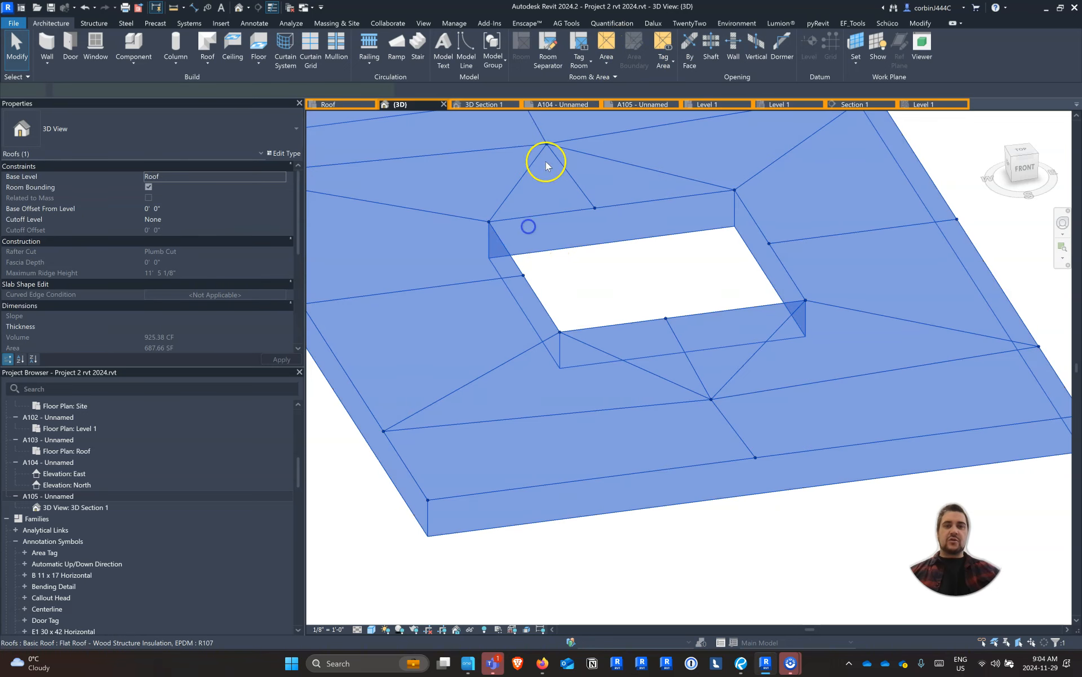
left_click(534, 50)
left_click(489, 221)
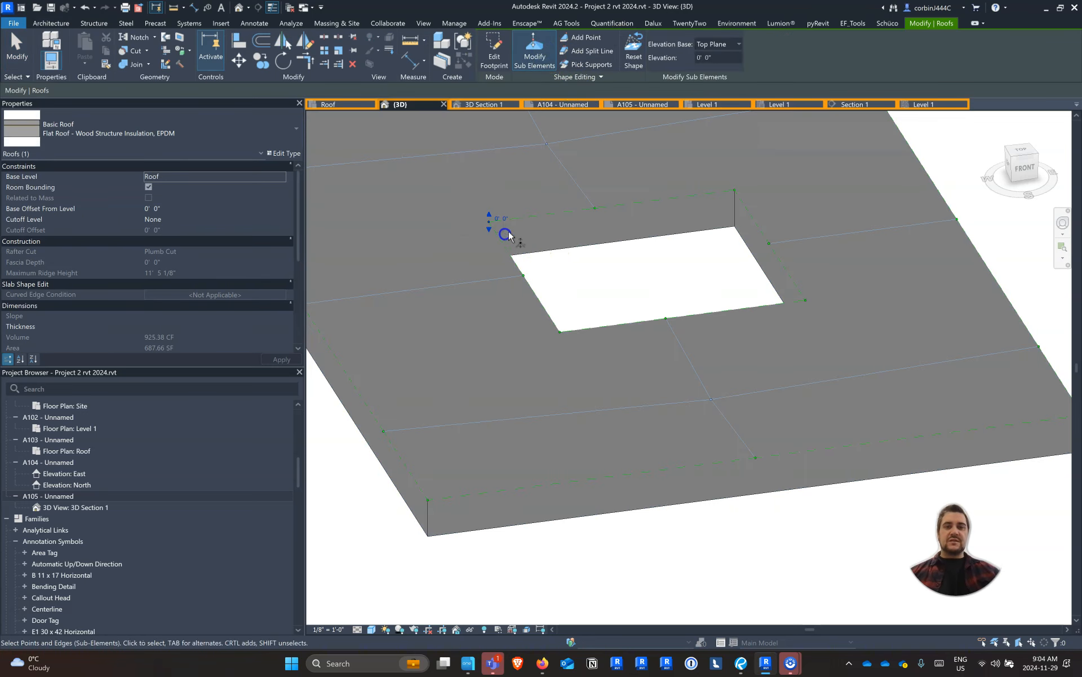
left_click(733, 190, "ctrl")
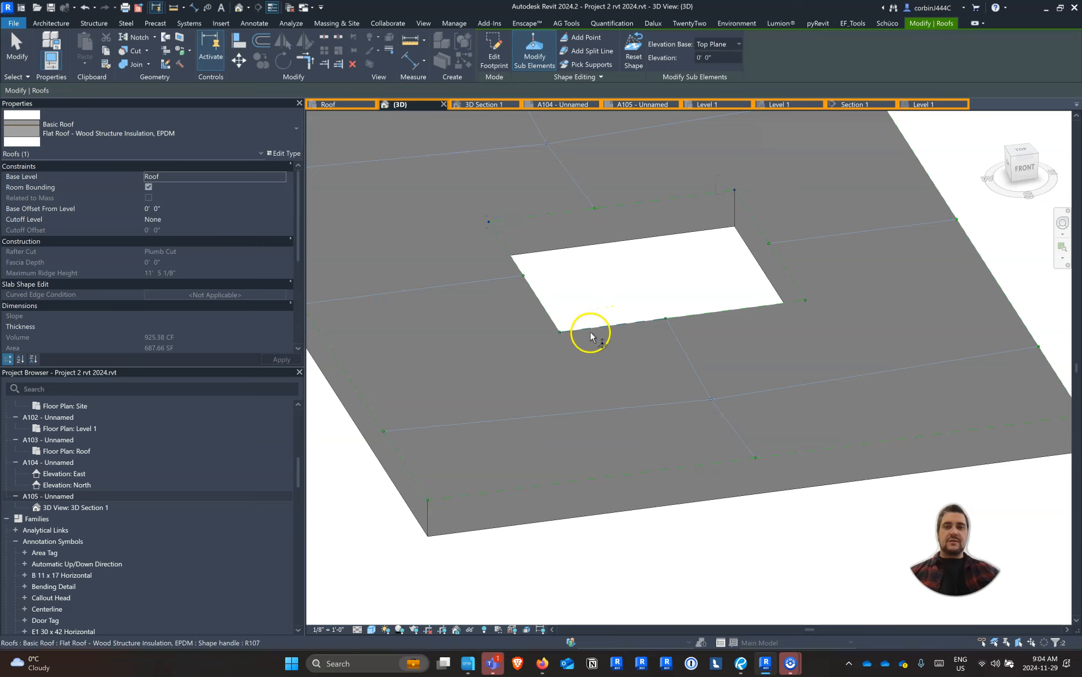
left_click_drag(552, 308, 595, 342, "ctrl")
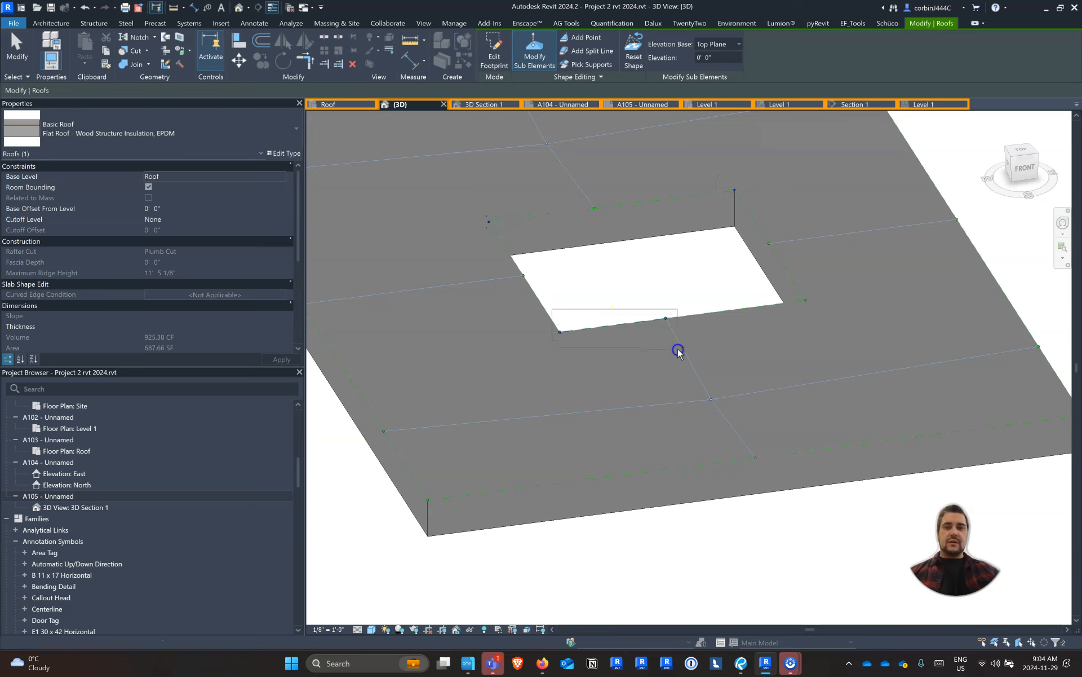
left_click_drag(699, 350, 700, 350, "ctrl")
left_click_drag(710, 294, 828, 327, "ctrl")
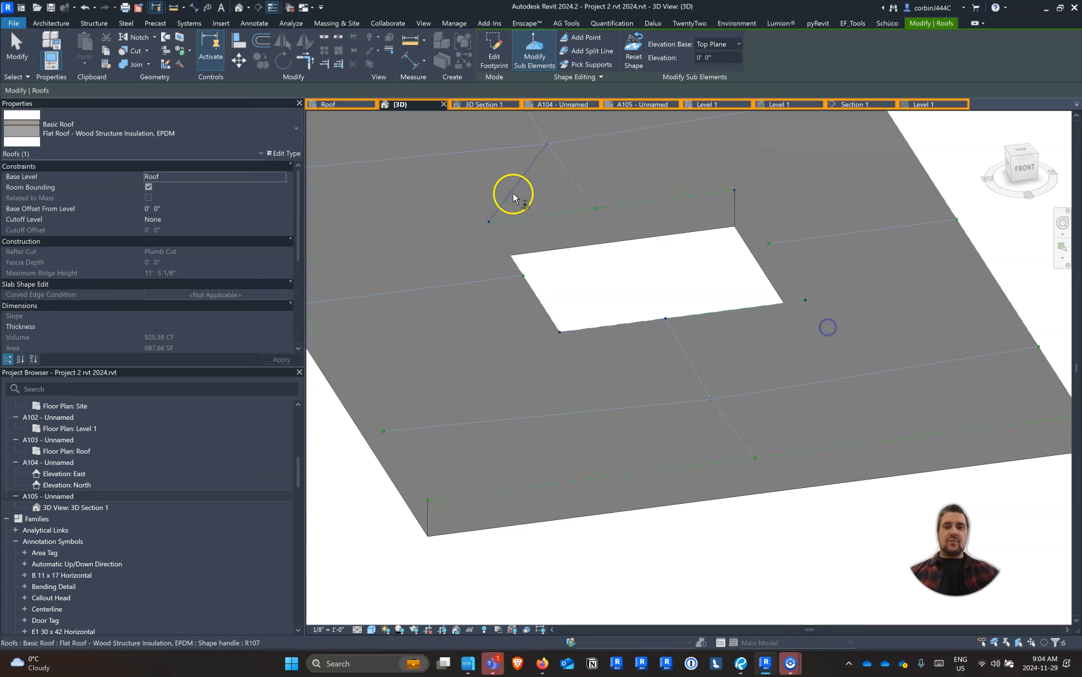
left_click(595, 208, "ctrl")
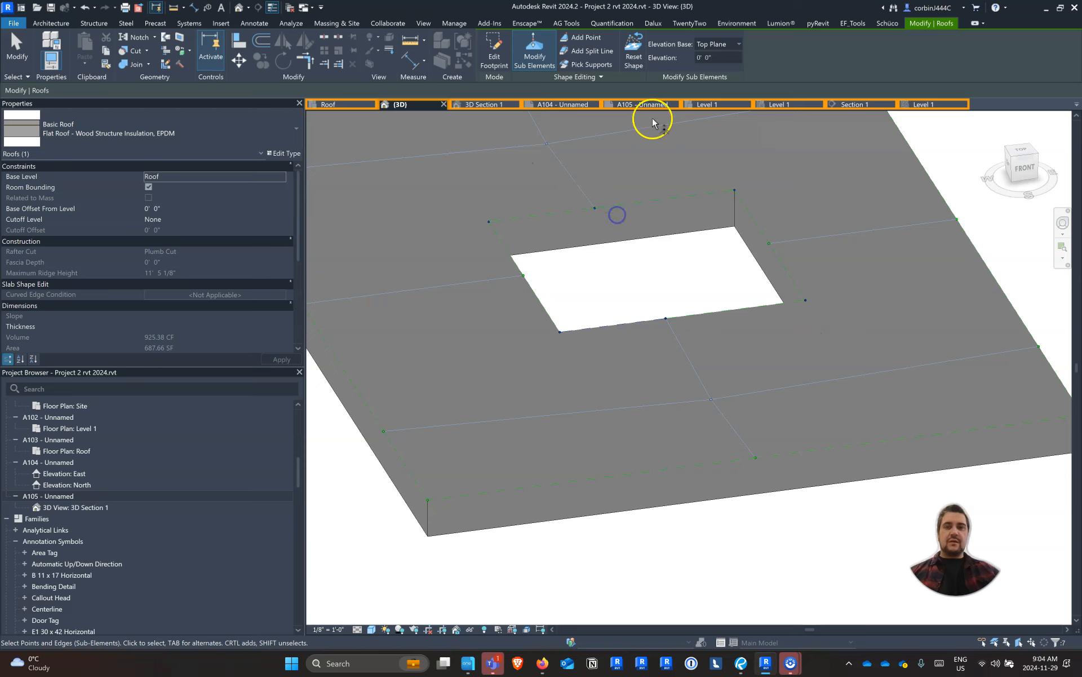
left_click(703, 64)
type("-3\"")
key("Return")
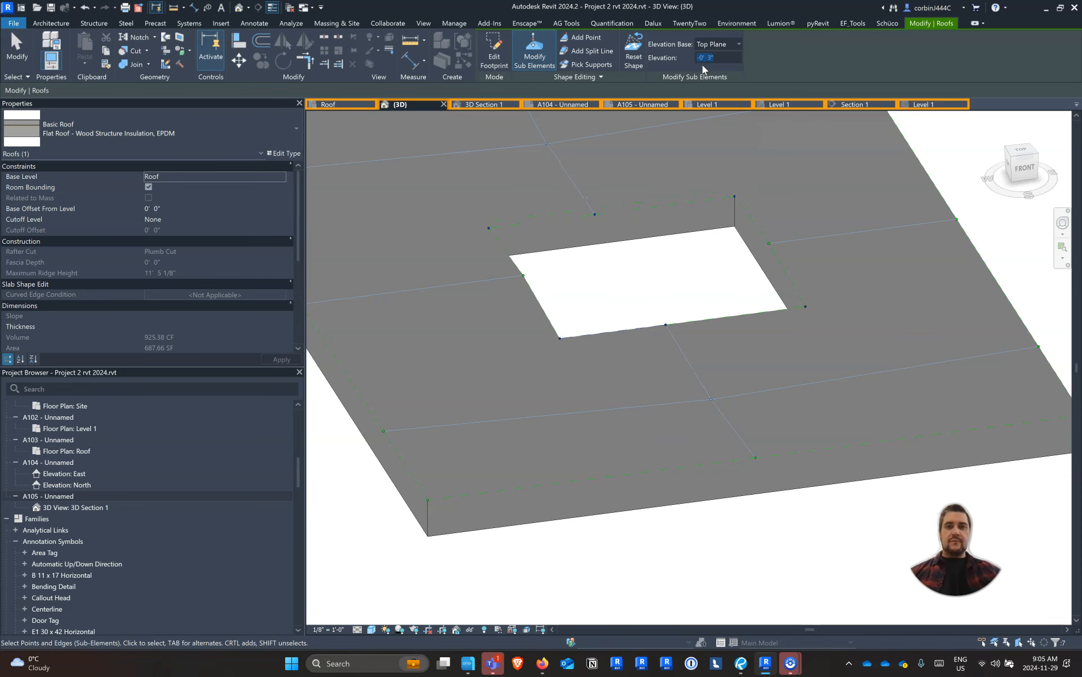
key("Escape")
key("Escape")
scroll(835, 387, "down", 2)
middle_click_drag(813, 435, 652, 473, "shift")
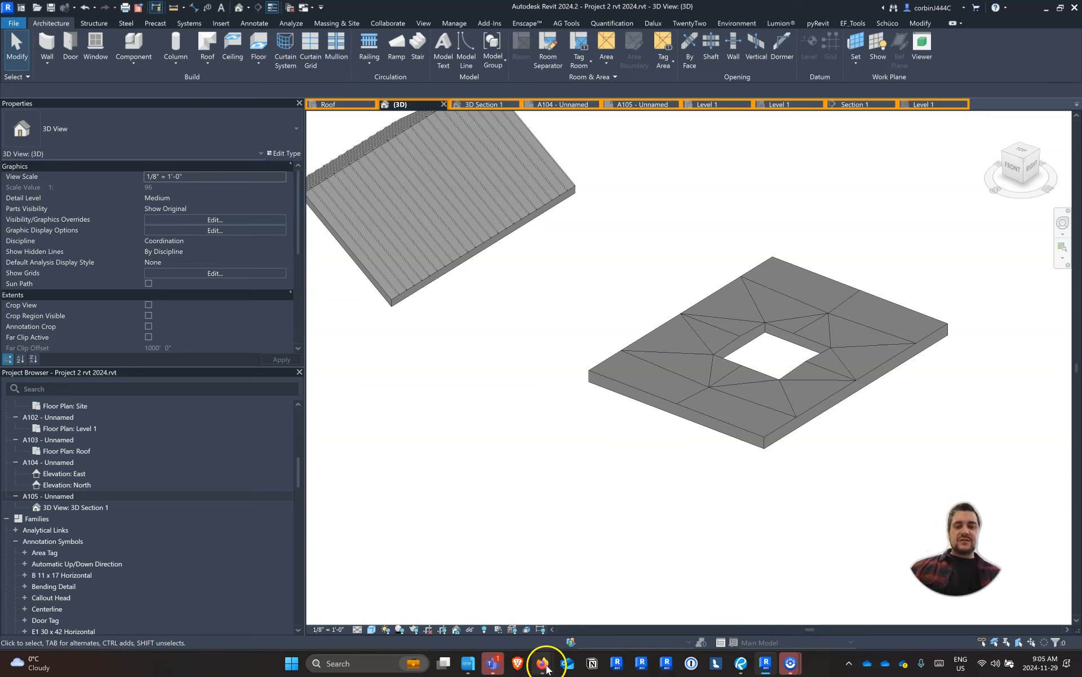
Switch to Firefox and open the BIMsmith website in a new tab
mouse_move(543, 663)
left_click(512, 585)
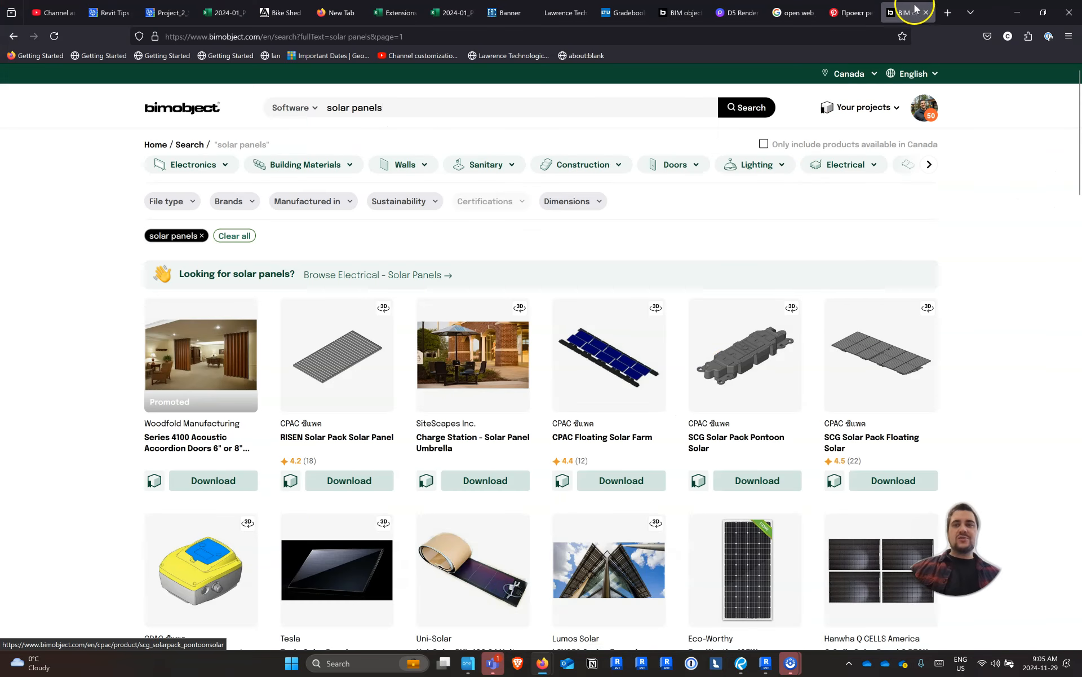
left_click(949, 13)
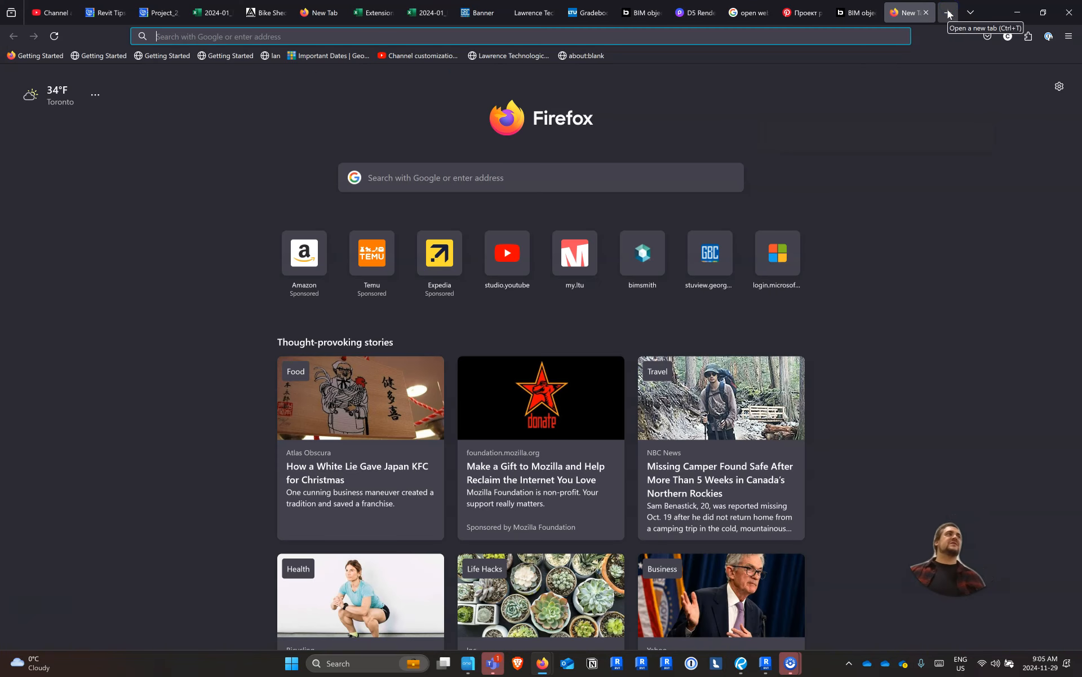
type("BIMSMITh.com/")
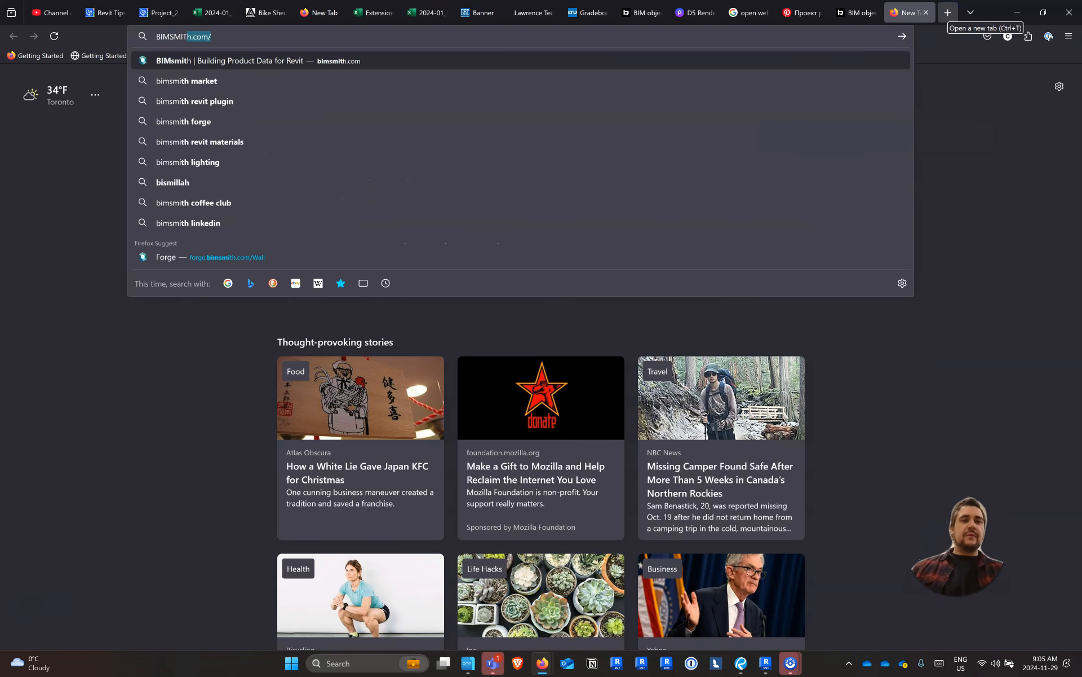
key("Return")
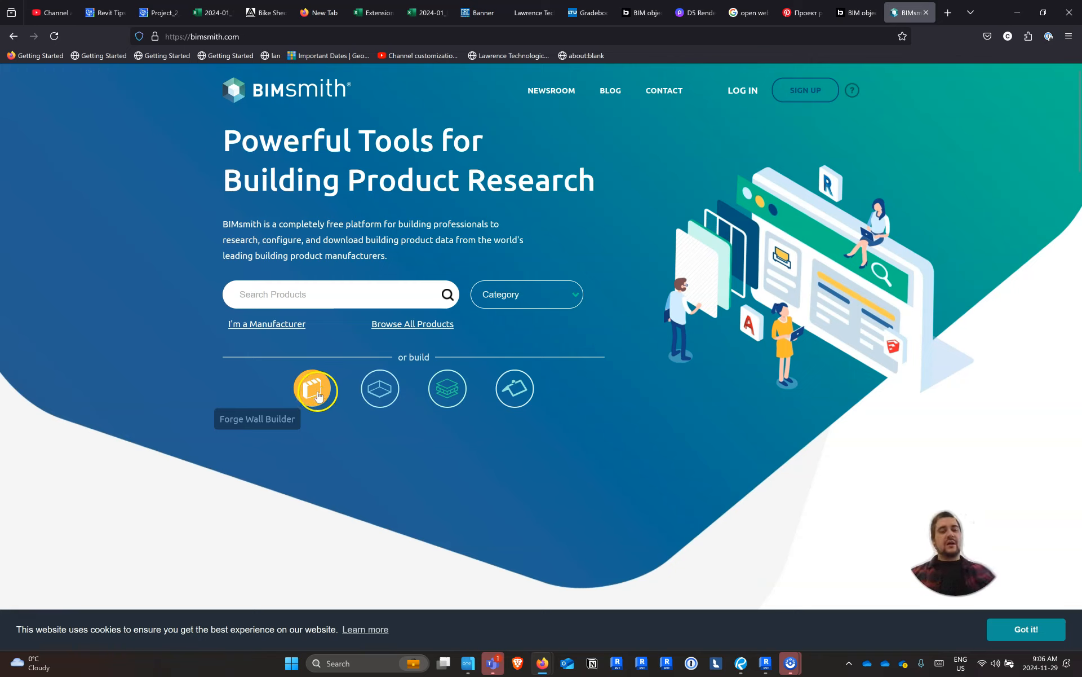
Open the Forge Roof Builder and browse its library of full roof systems
left_click(514, 397)
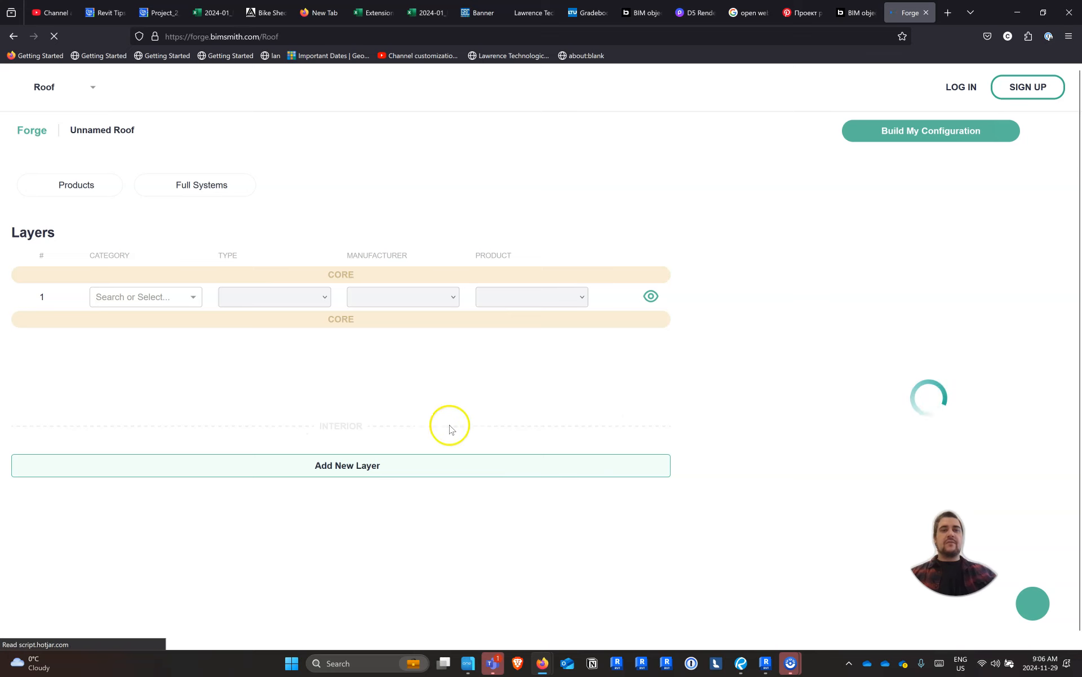
left_click(203, 184)
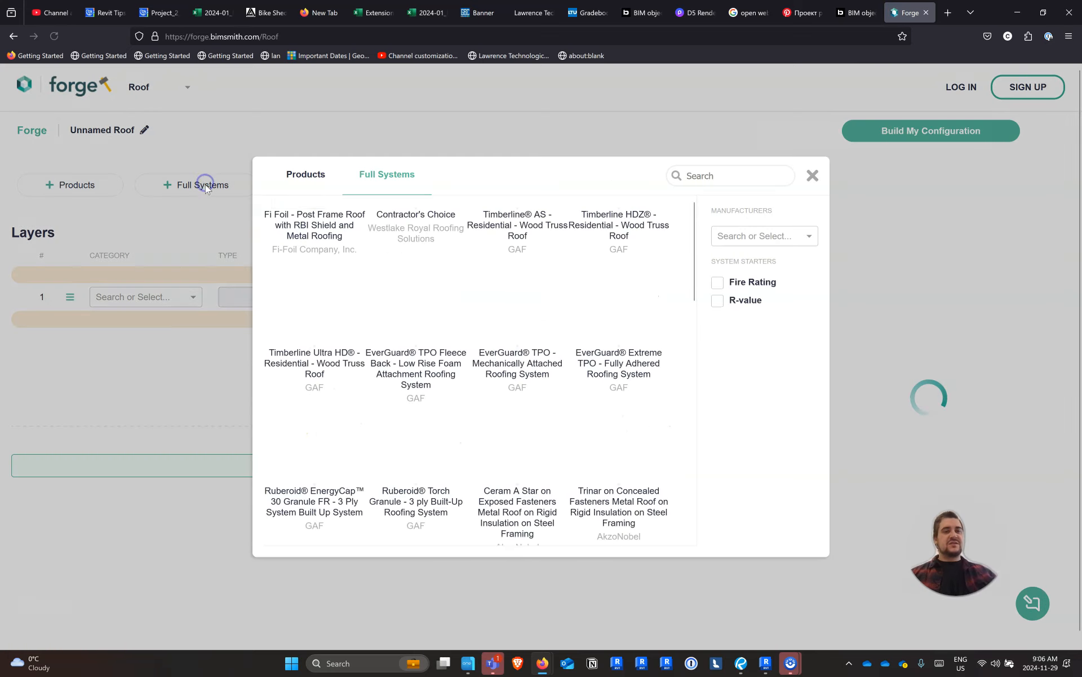
scroll(404, 367, "down", 3)
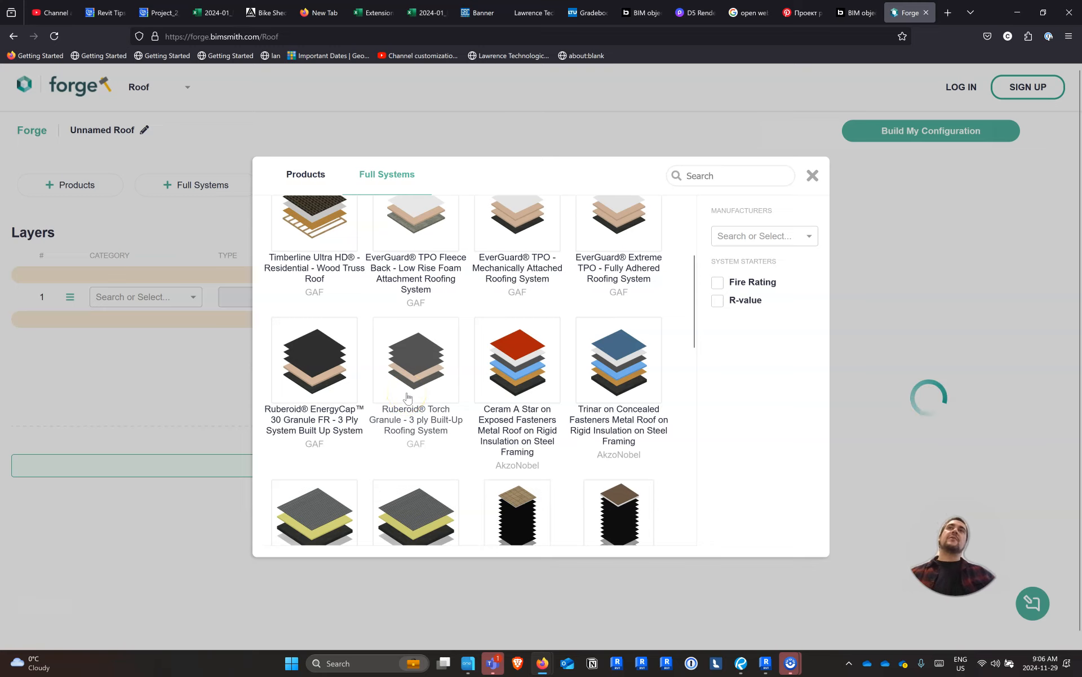
scroll(477, 341, "up", 2)
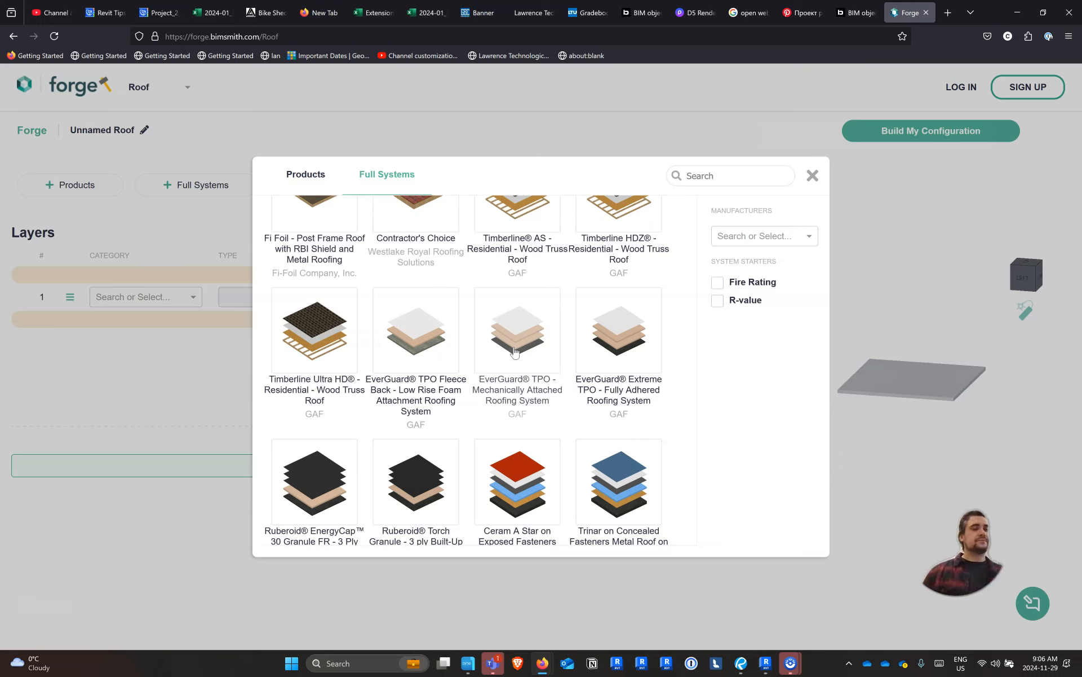
left_click(525, 371)
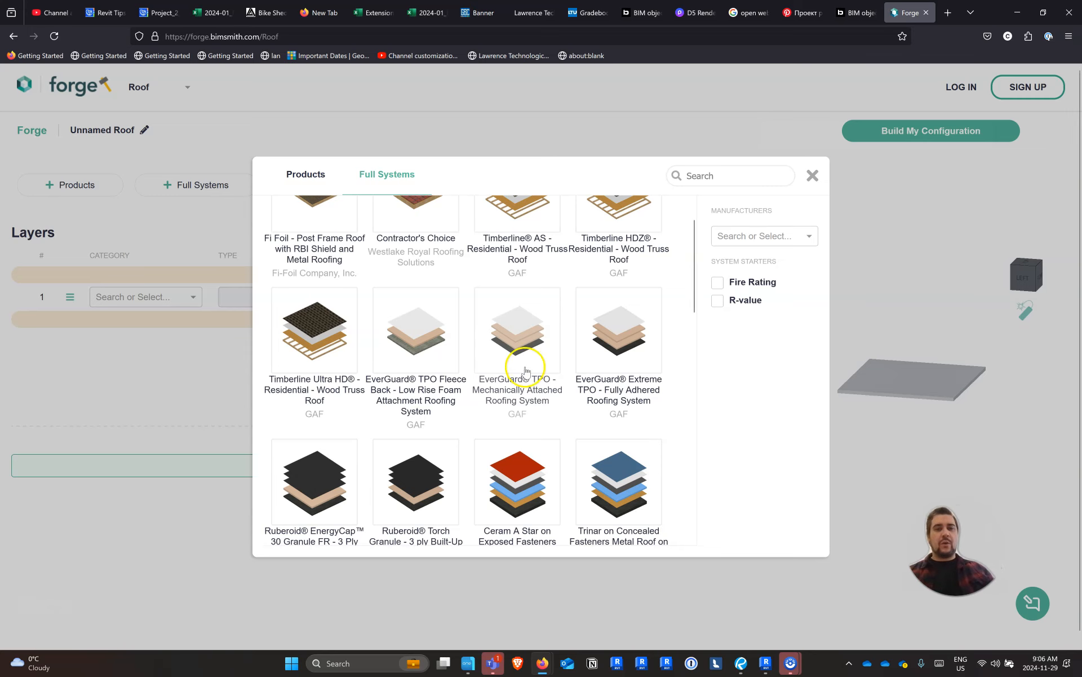
scroll(518, 388, "down", 4)
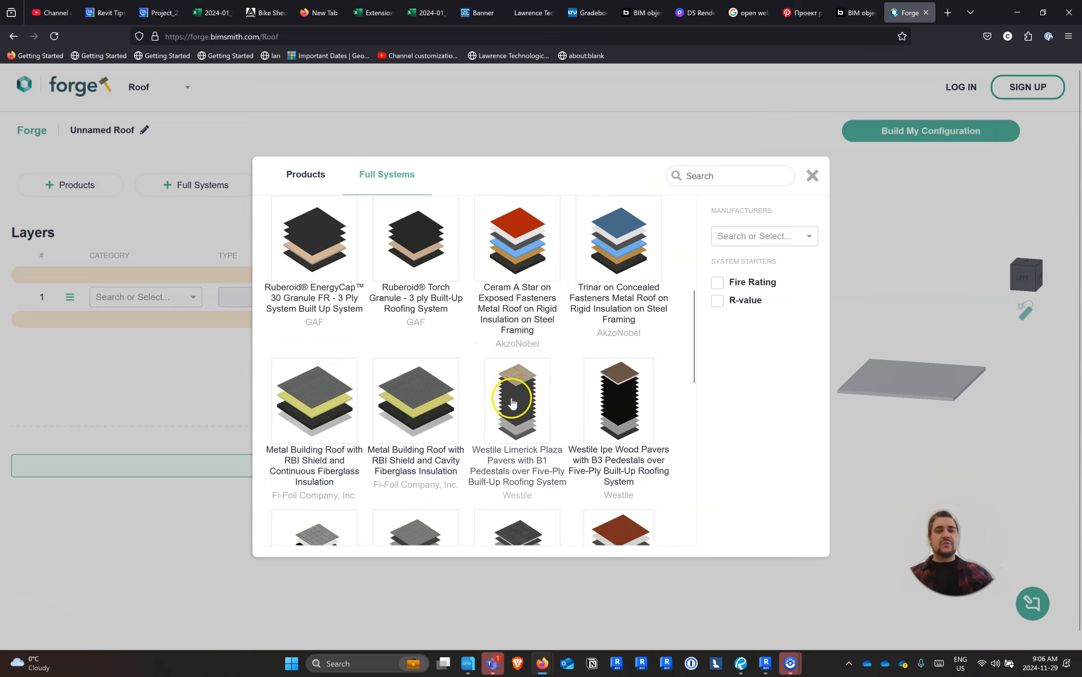
scroll(493, 430, "down", 10)
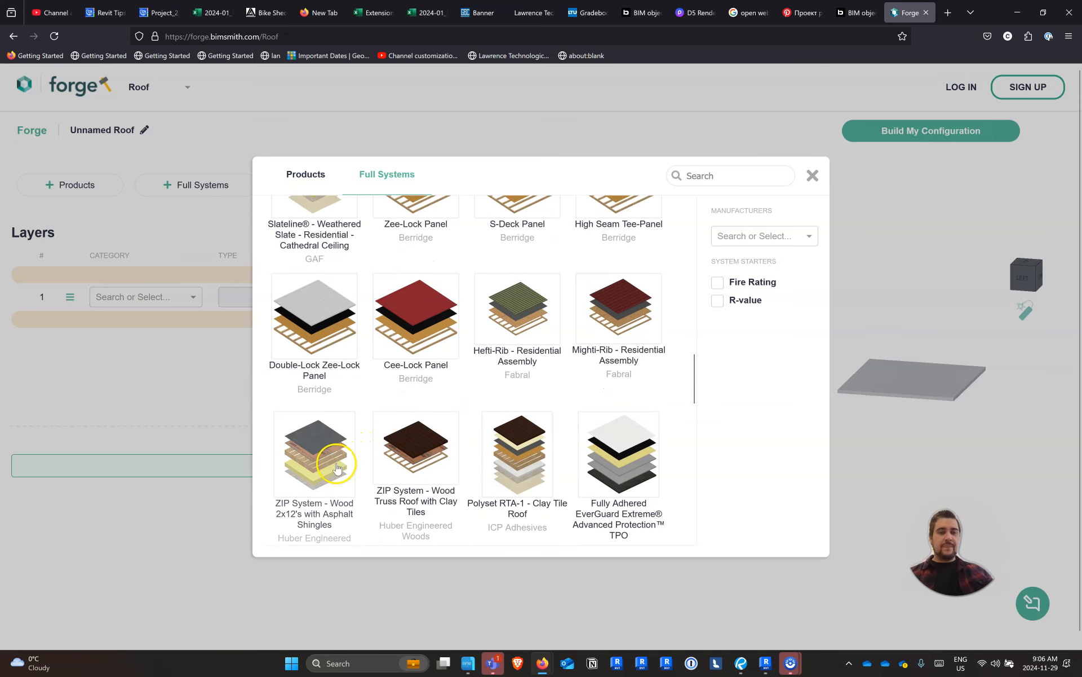
scroll(337, 467, "down", 5)
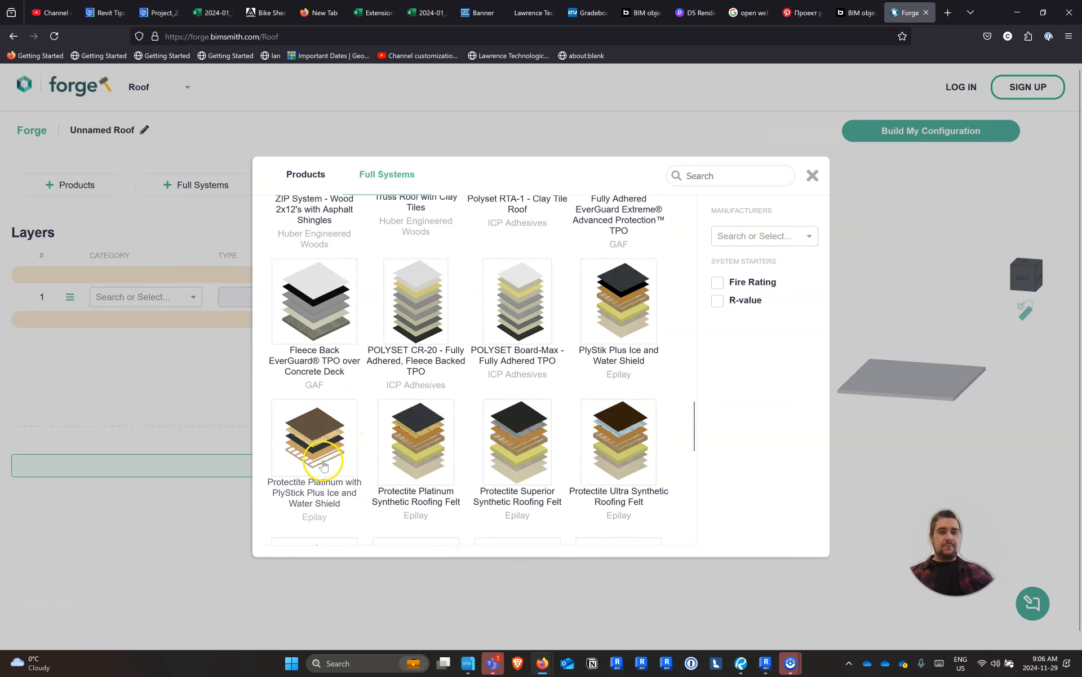
scroll(323, 462, "up", 3)
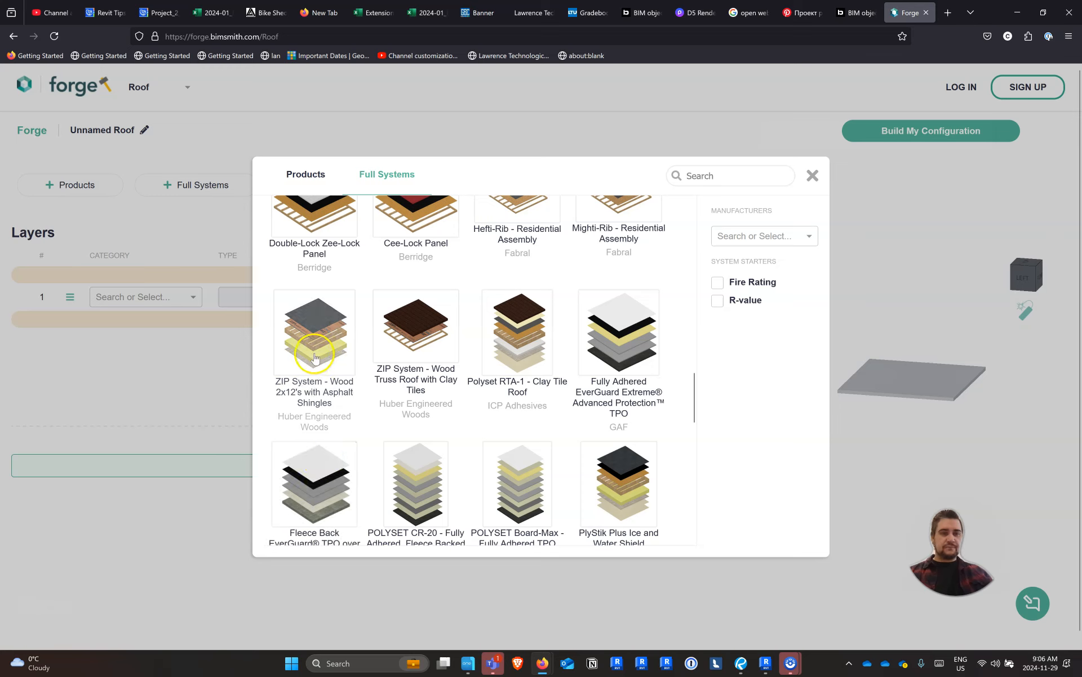
scroll(318, 357, "up", 1)
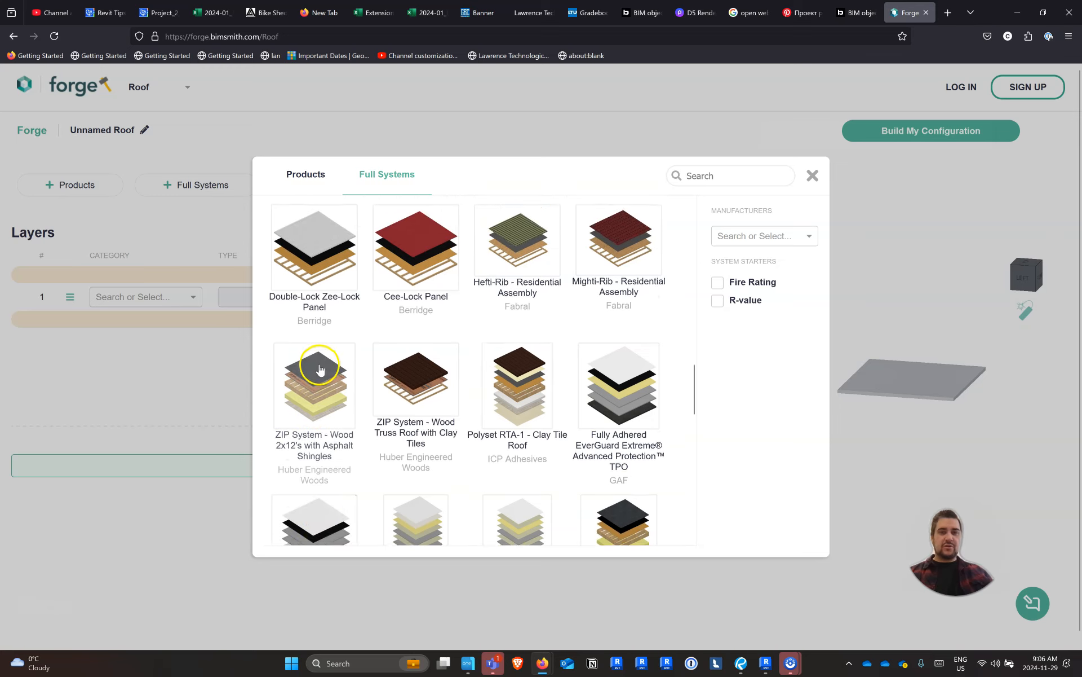
Search the full roof systems for "STEEL"
left_click(725, 182)
type("STEEL")
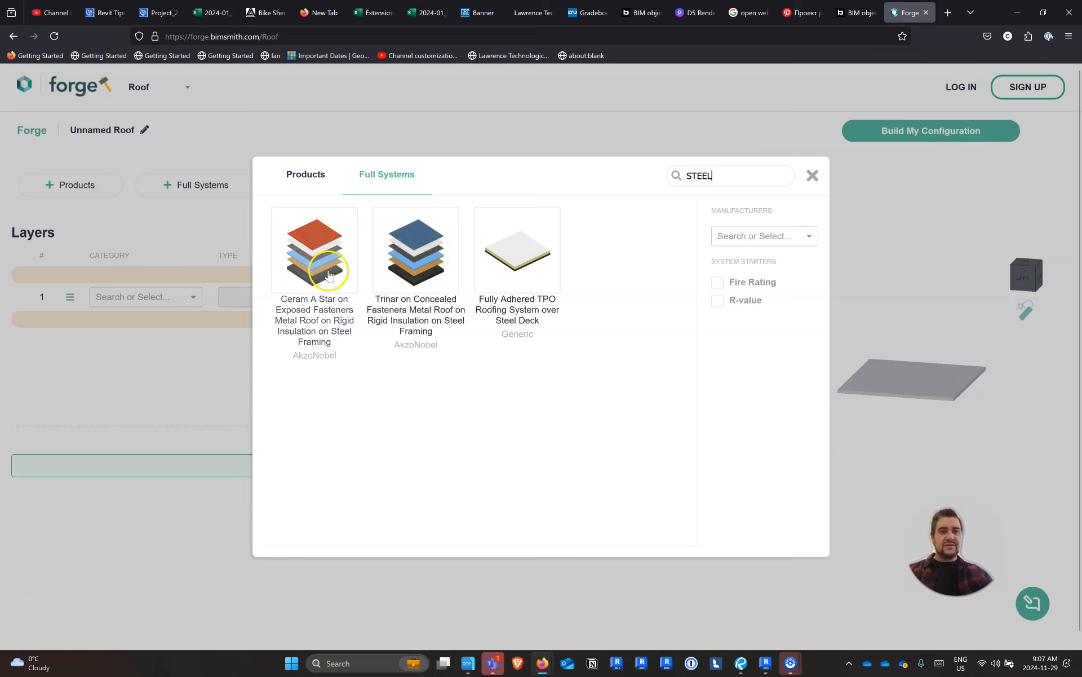
Load the AkzoNobel Trinar on Concealed Fasteners Metal Roof on Rigid Insulation on Steel Framing system and review its layers
left_click(419, 267)
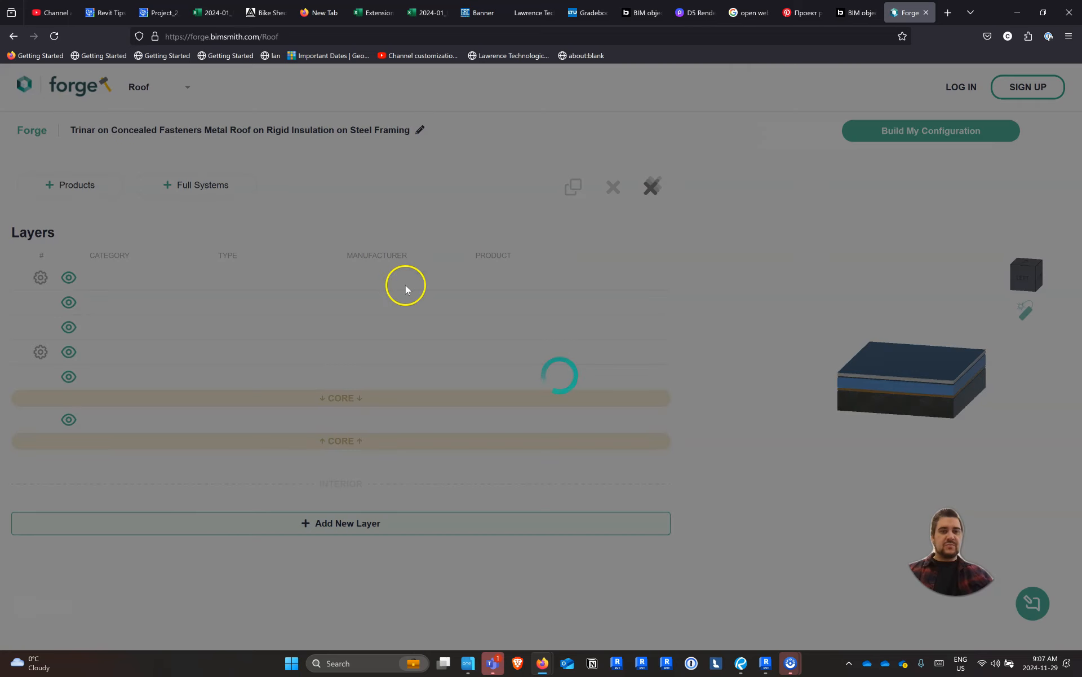
scroll(466, 377, "down", 2)
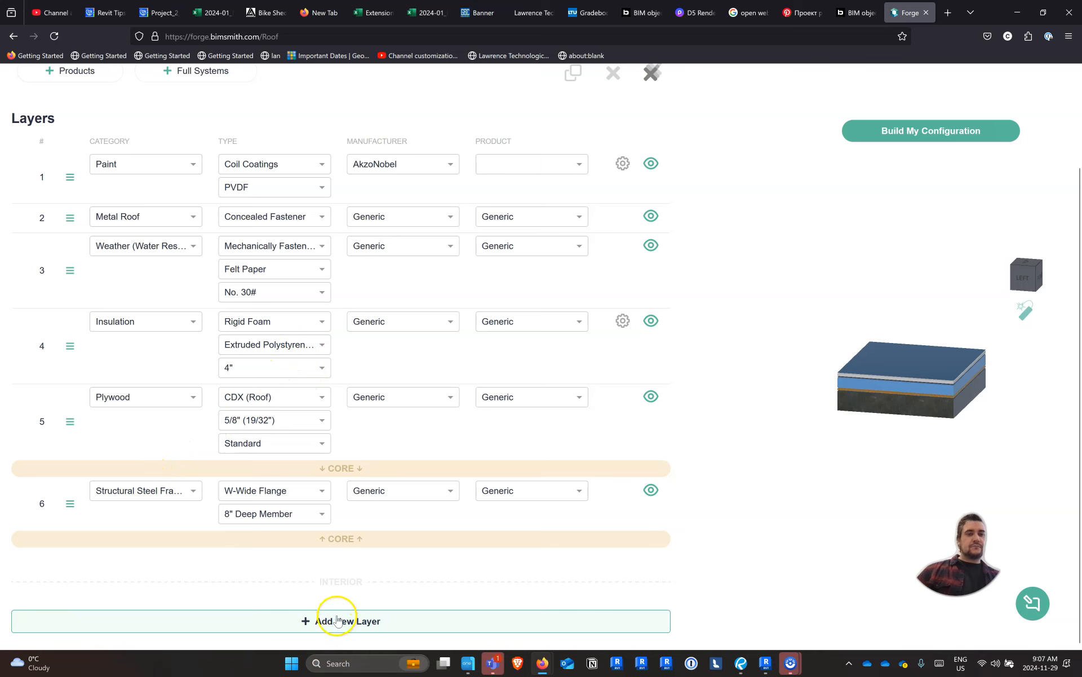
scroll(330, 524, "up", 2)
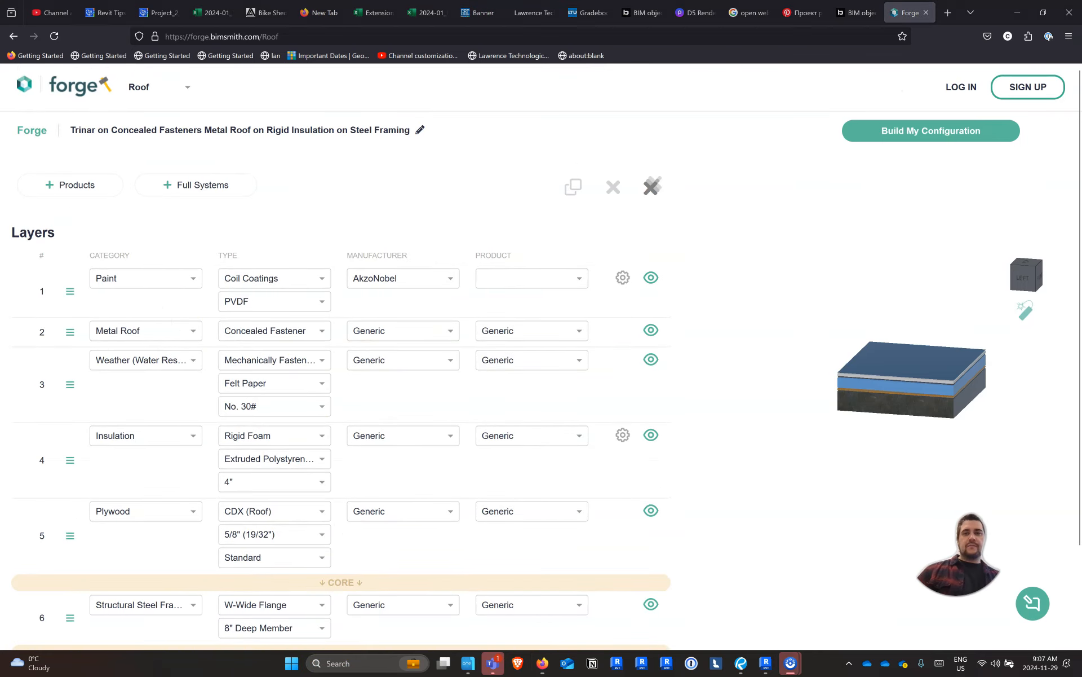
Sign in to the BIMsmith account by unlocking the password manager with the identity-check PIN and filling the e-mail and password fields
left_click(956, 88)
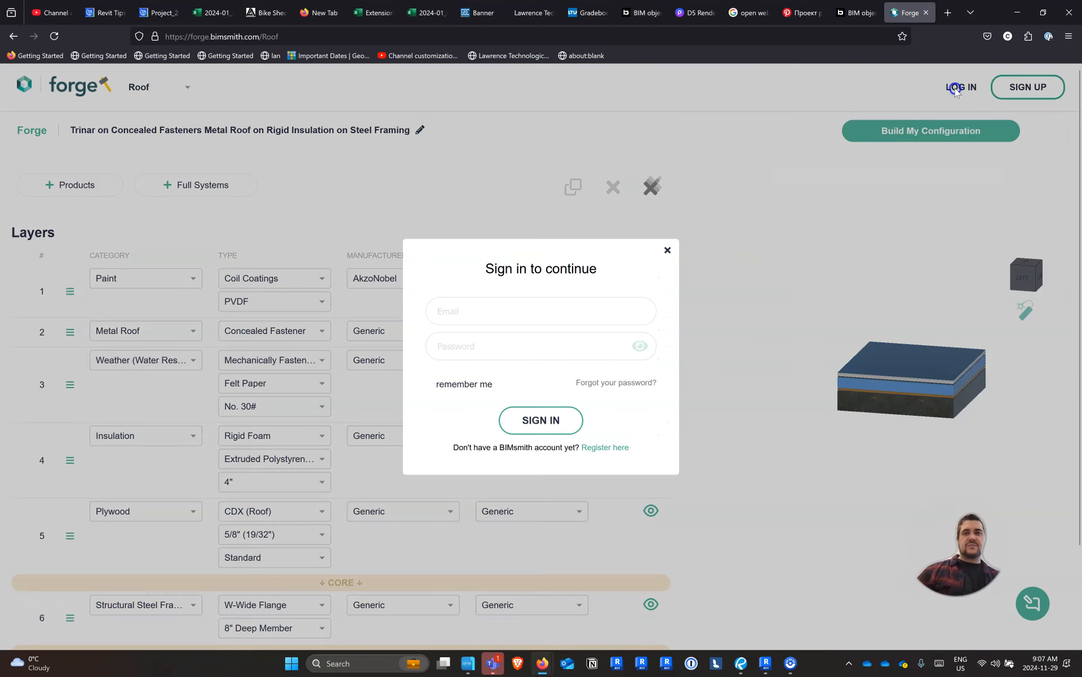
left_click(547, 313)
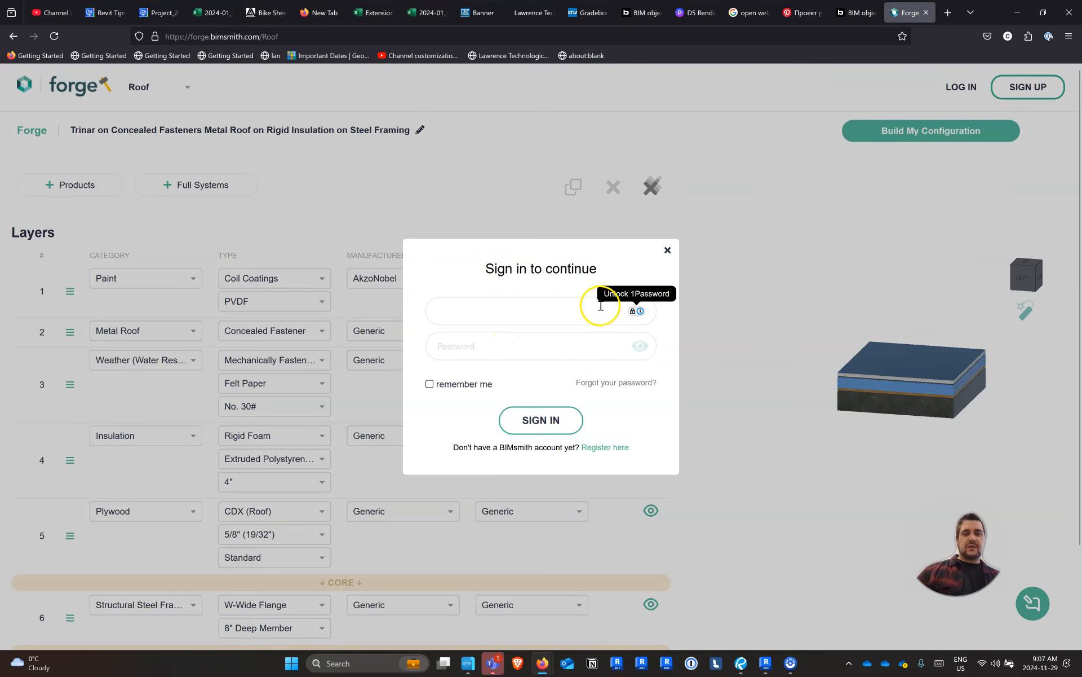
left_click(635, 312)
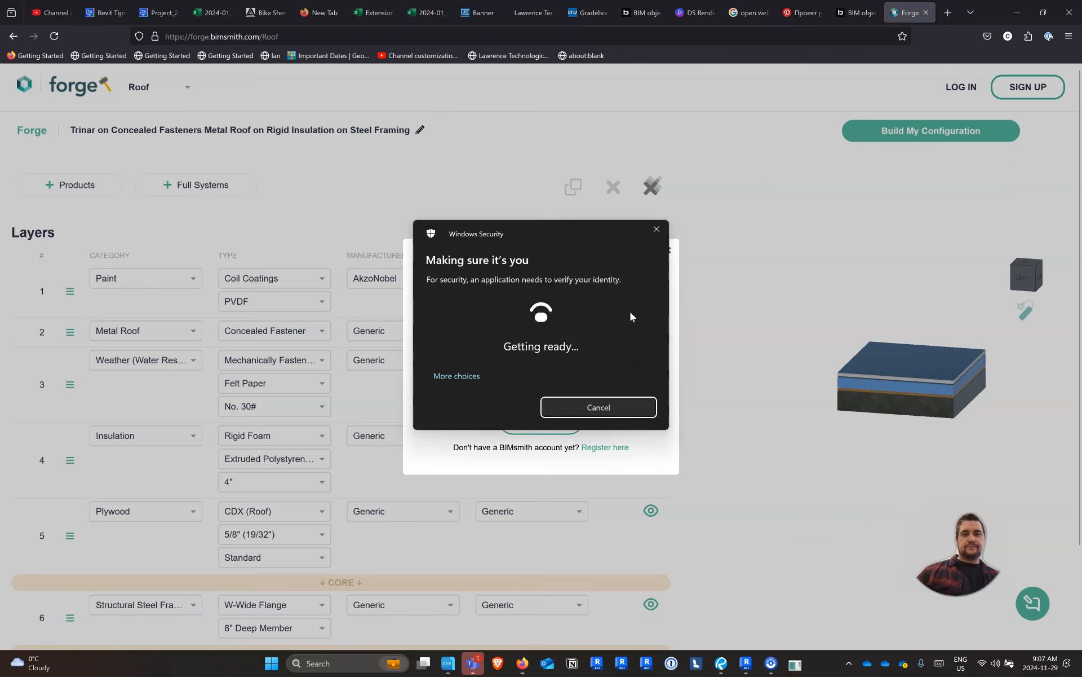
type("******")
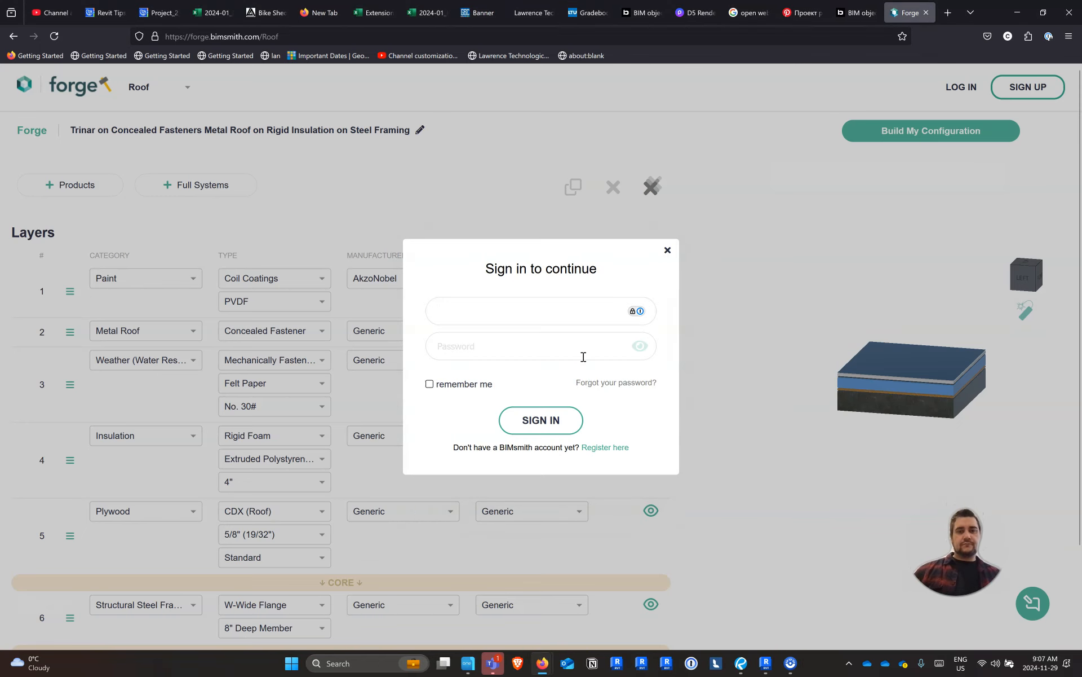
left_click(517, 356)
left_click(526, 424)
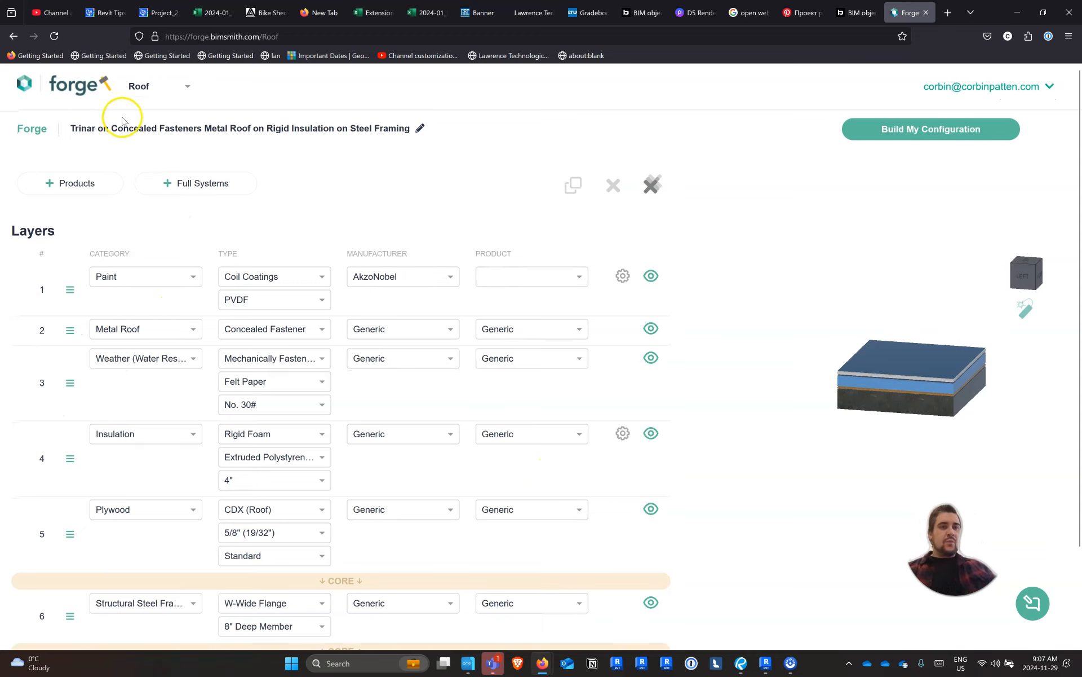
Build the Trinar roof configuration and download it in Revit format
left_click(179, 84)
left_click(251, 99)
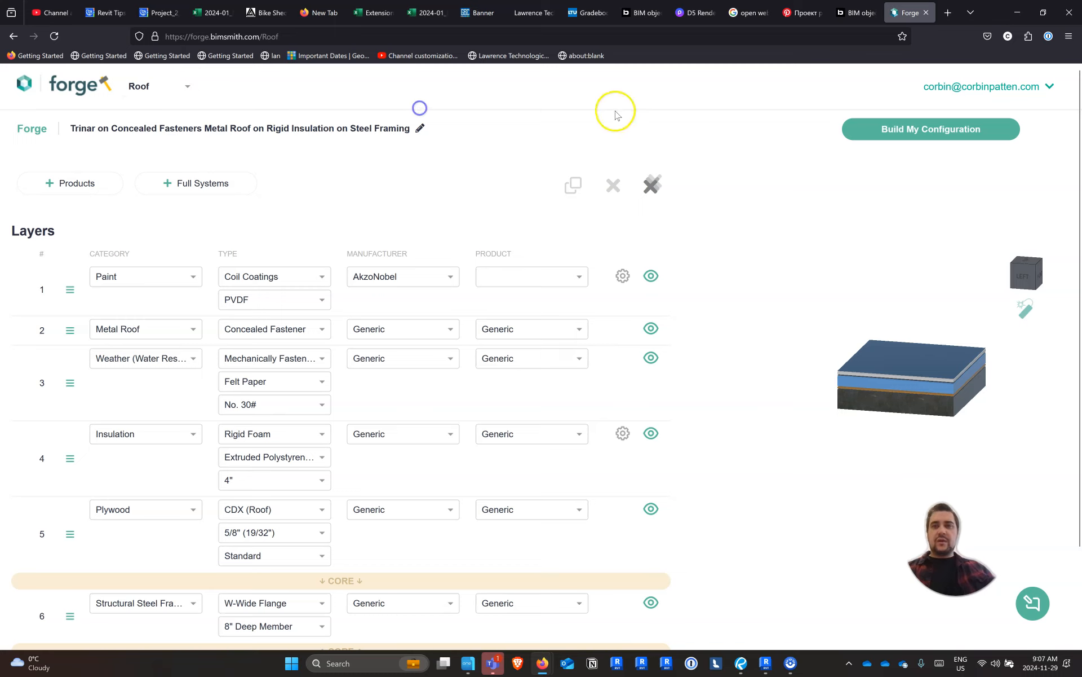
left_click(904, 128)
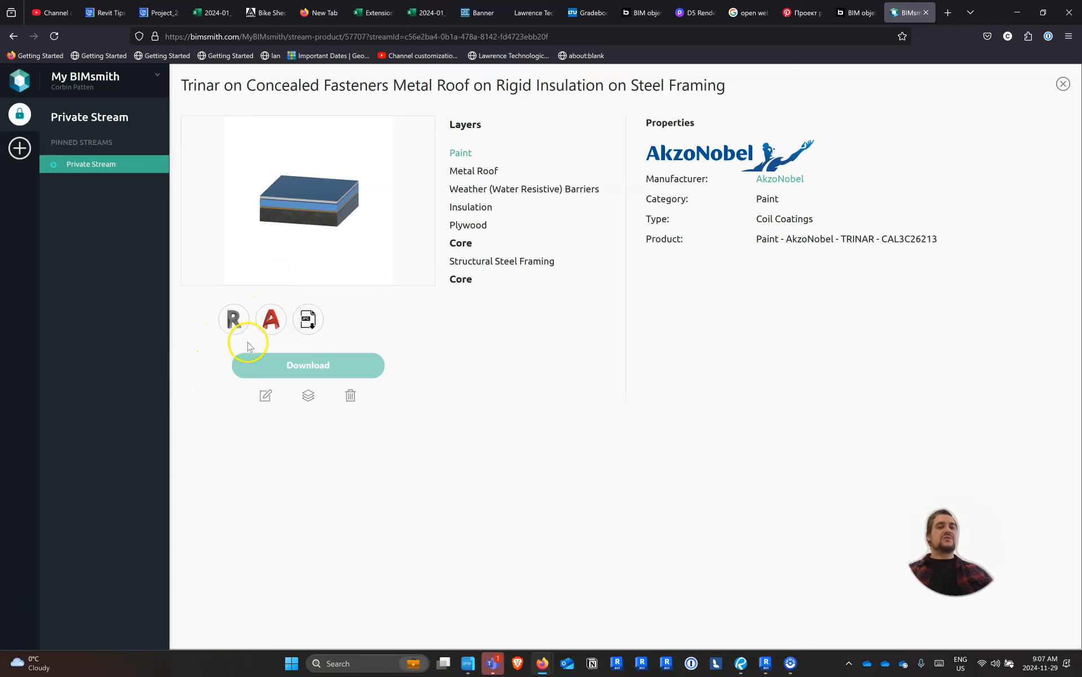
left_click(234, 325)
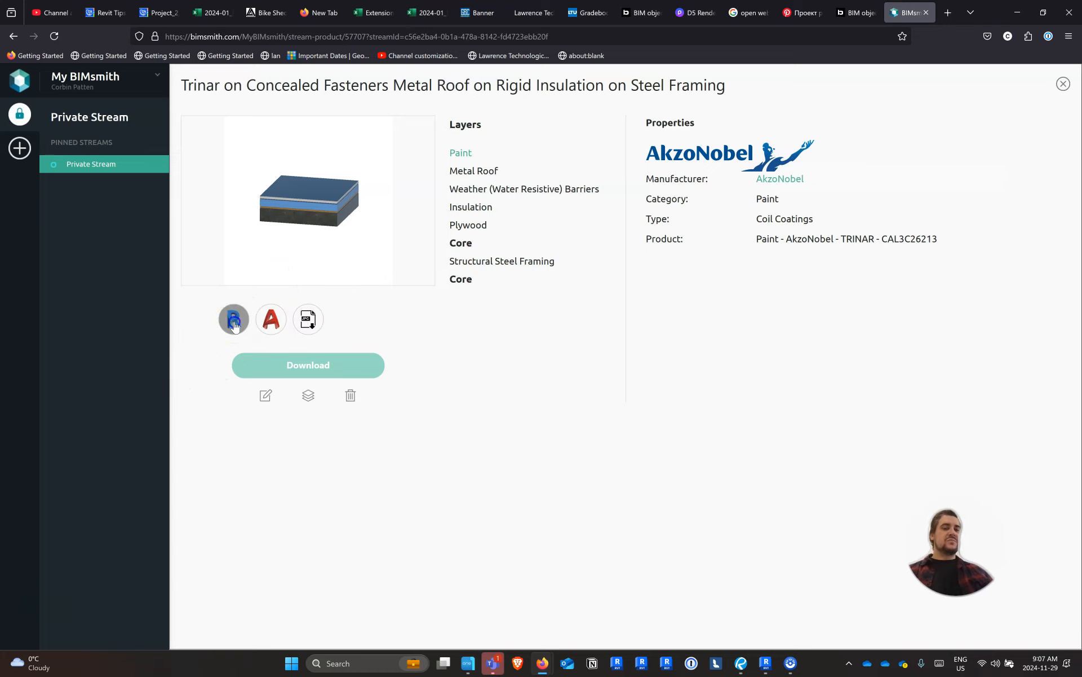
left_click(270, 367)
left_click(243, 322)
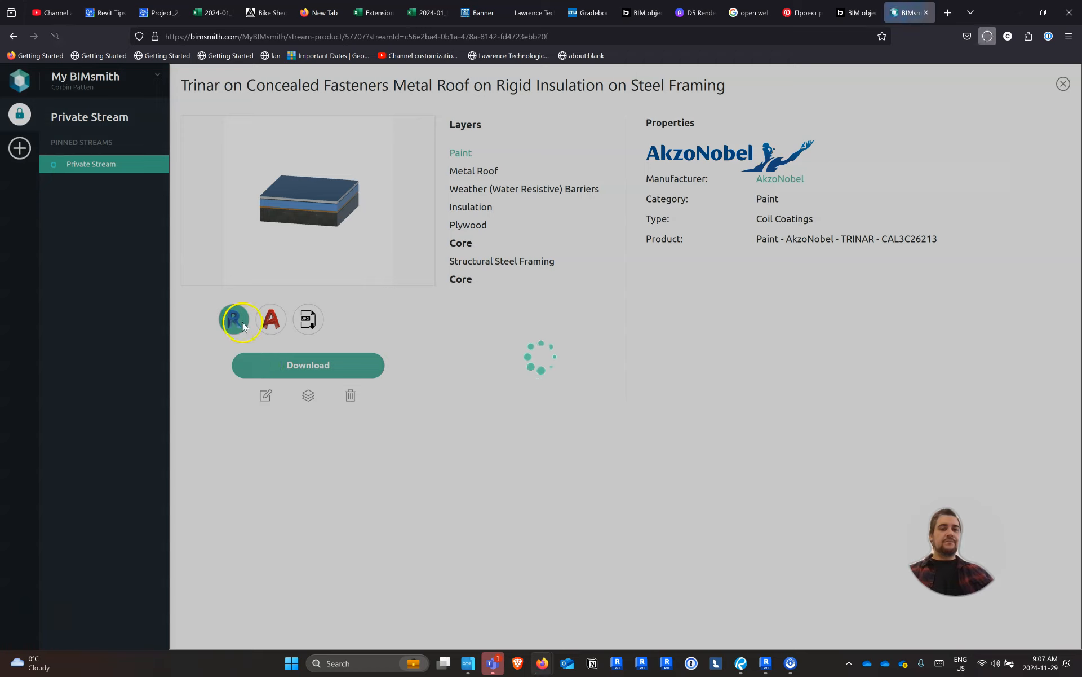
left_click(850, 61)
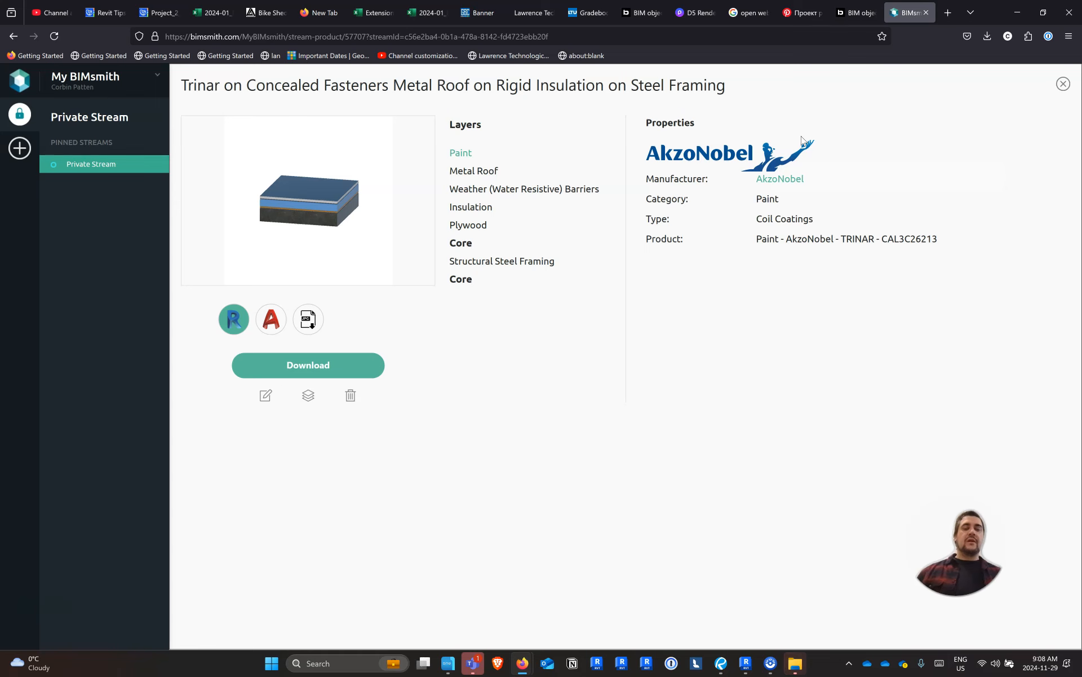
Check the downloaded archive in File Explorer, then return to Revit and start opening a project file
left_click(746, 663)
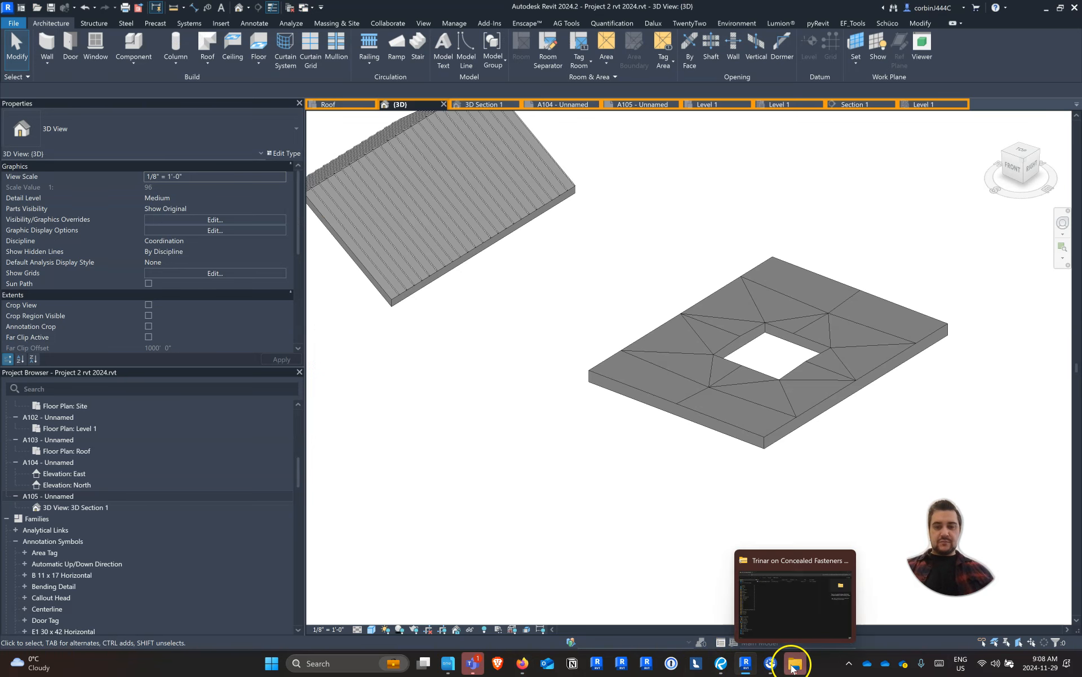
left_click(795, 663)
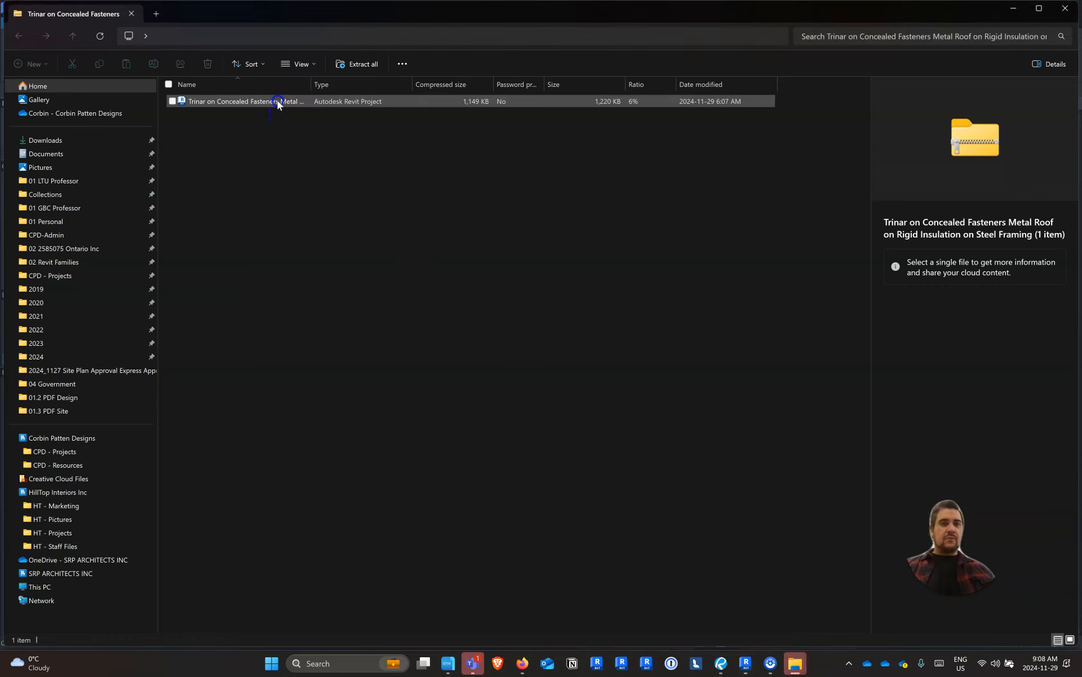
left_click(745, 663)
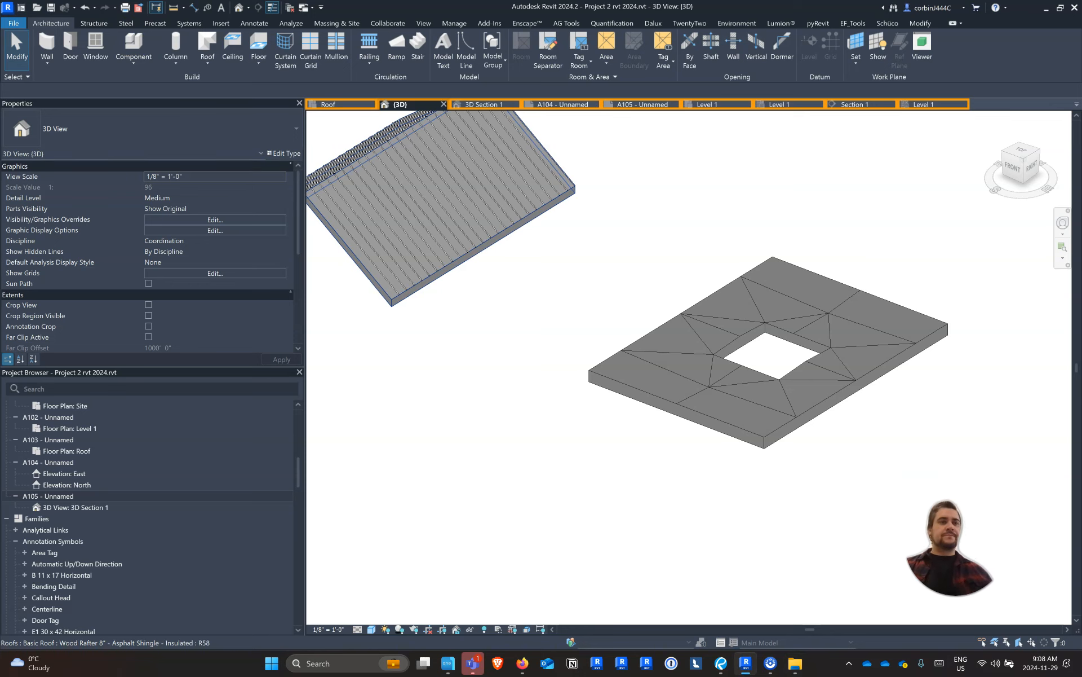
left_click(35, 9)
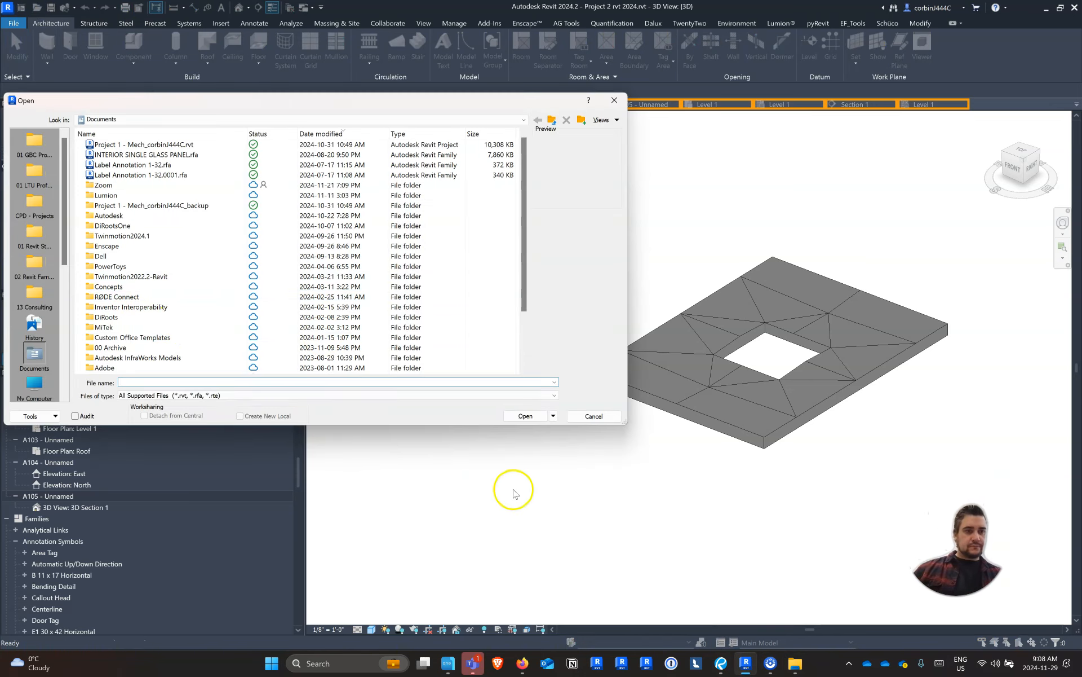
Switch to File Explorer and extract all contents of the Trinar roof archive
left_click(796, 663)
left_click(245, 101)
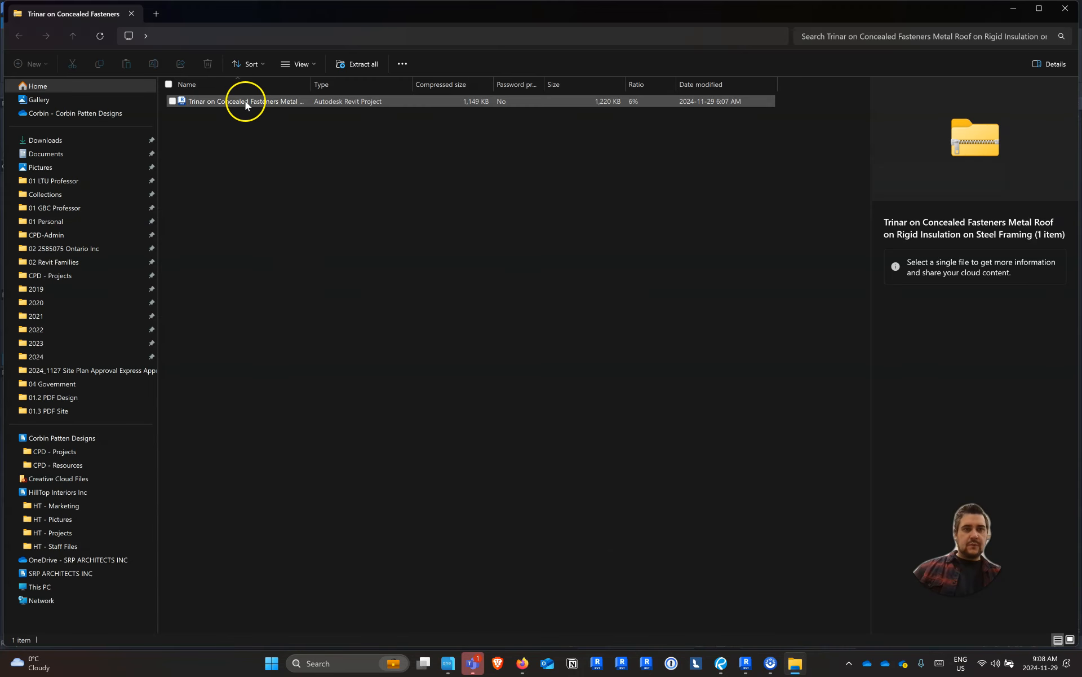
right_click(243, 103)
left_click(338, 135)
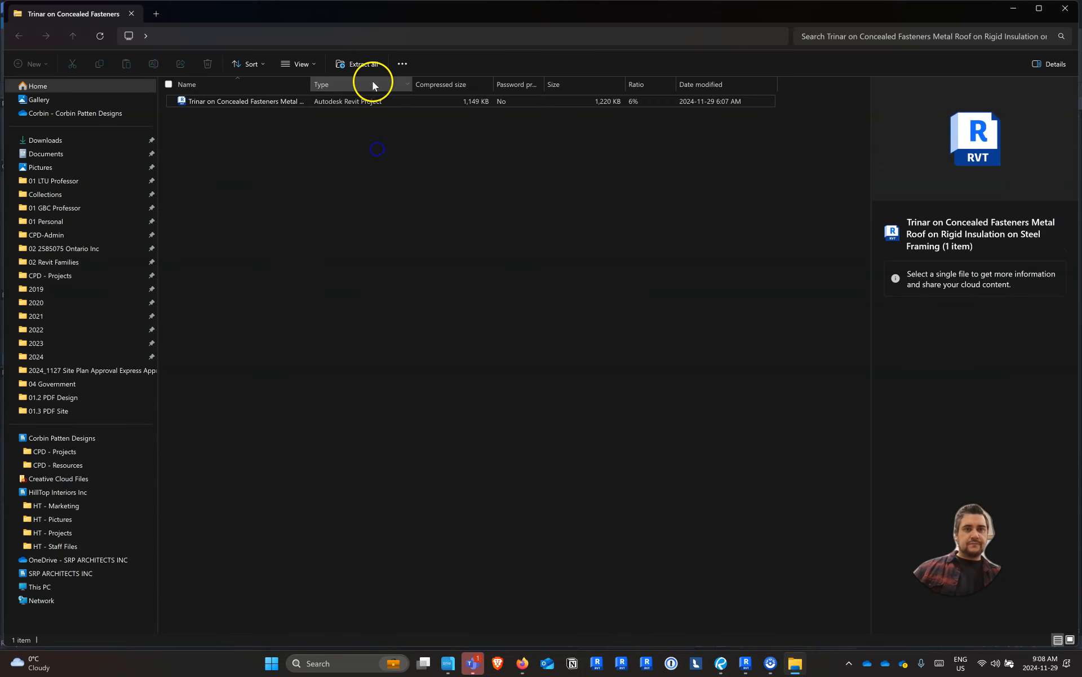
left_click(367, 63)
left_click(637, 445)
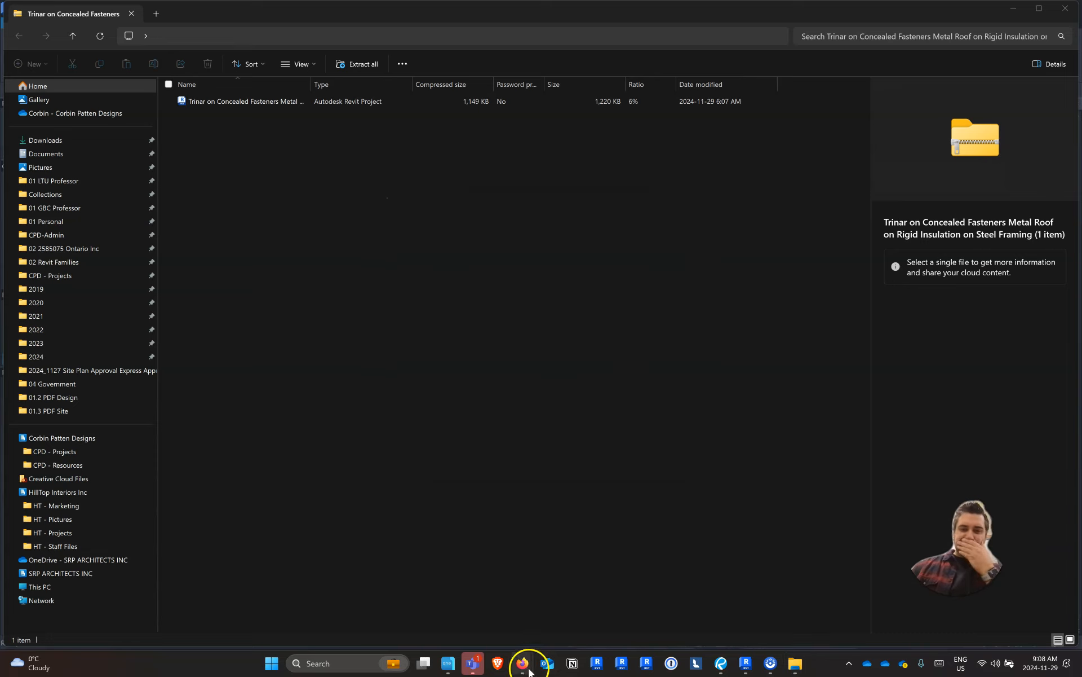
Switch to Revit and open the extracted Trinar roof project from its folder in Downloads
left_click(745, 663)
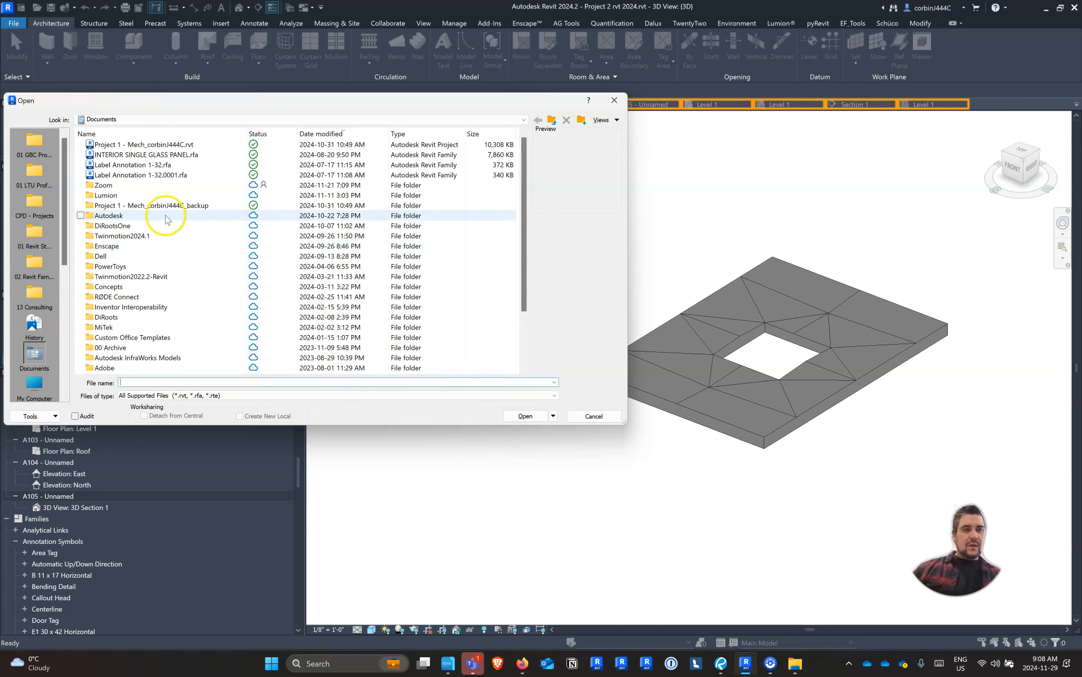
left_click(117, 120)
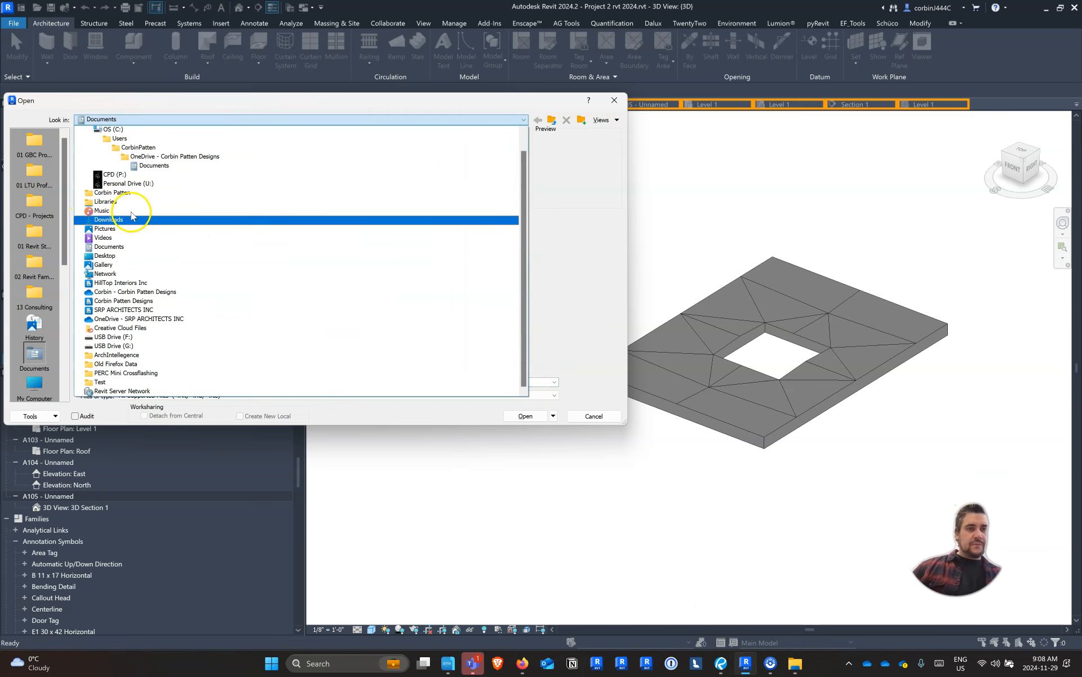
scroll(138, 241, "up", 1)
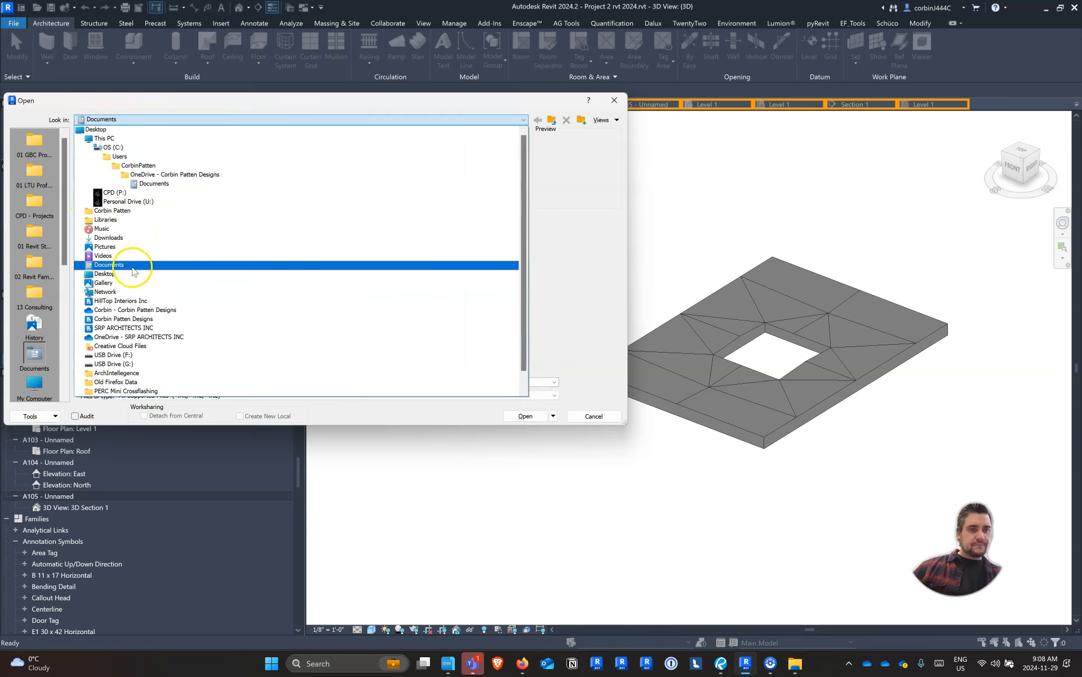
left_click(134, 238)
double_click(133, 165)
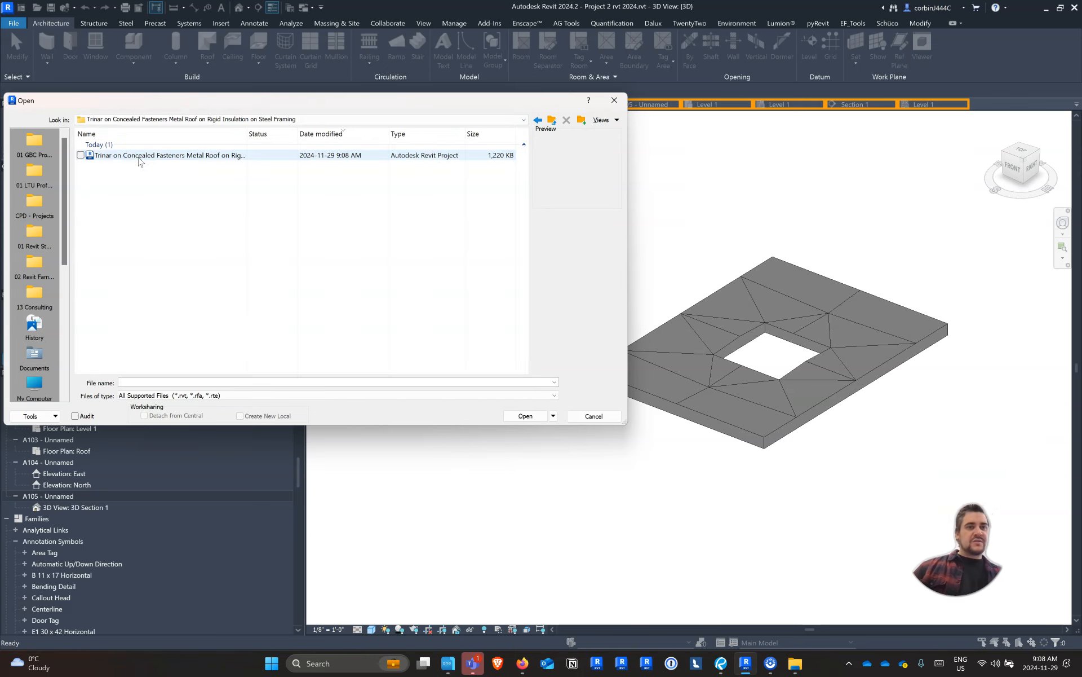
double_click(139, 156)
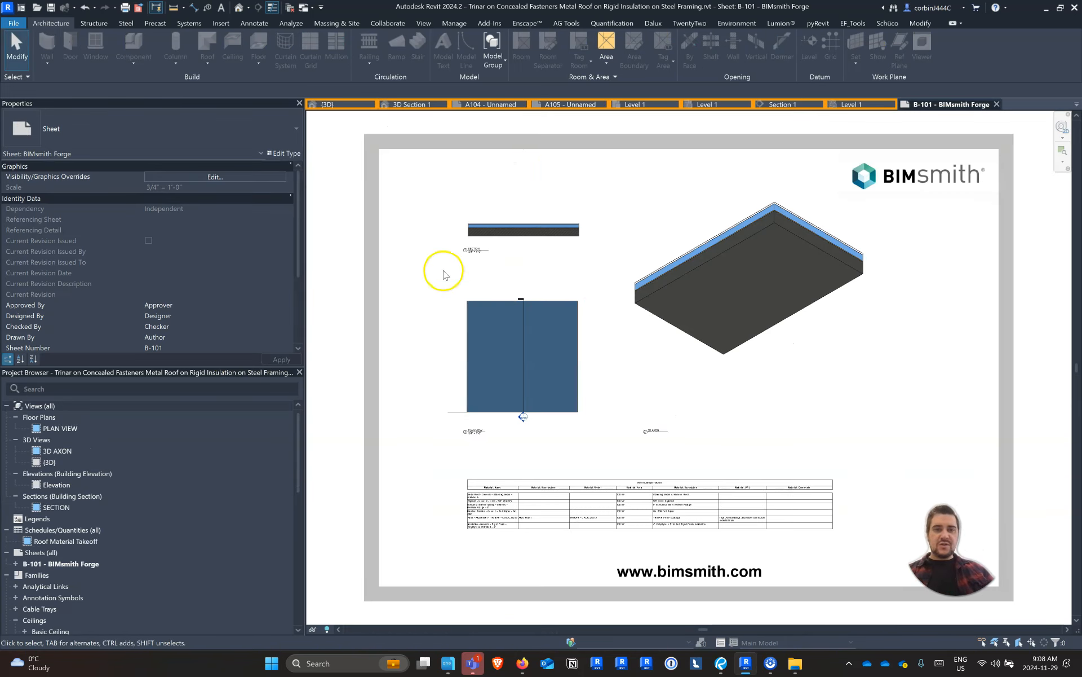
Open the 3D AXON view and copy the sample Trinar roof to the clipboard
left_click(63, 452)
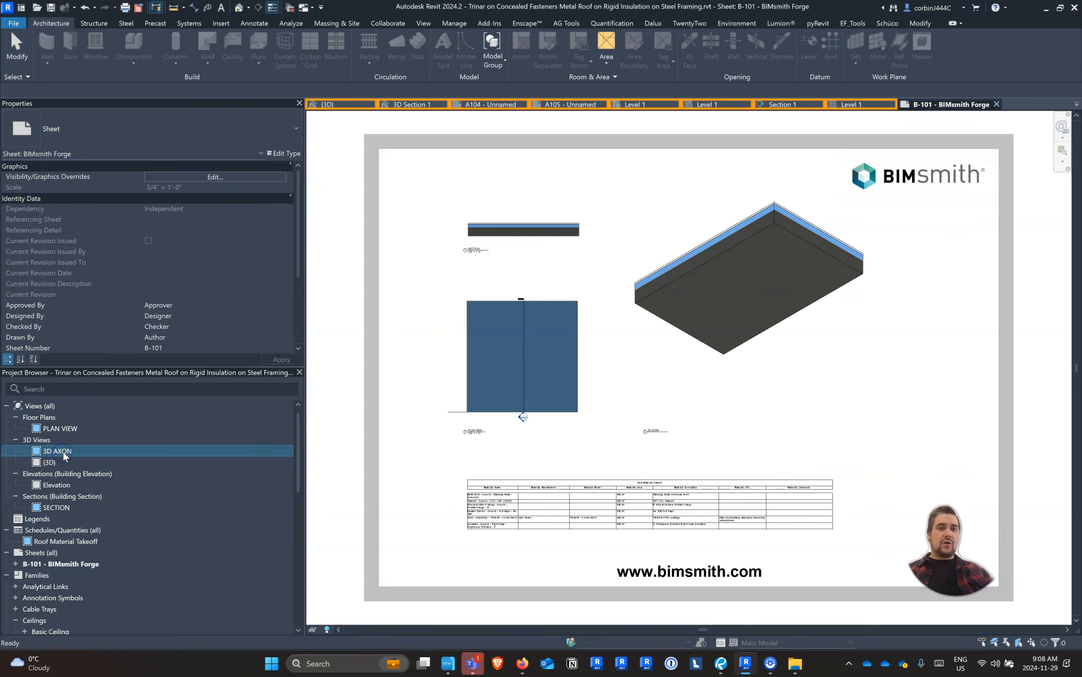
double_click(51, 452)
left_click(490, 307)
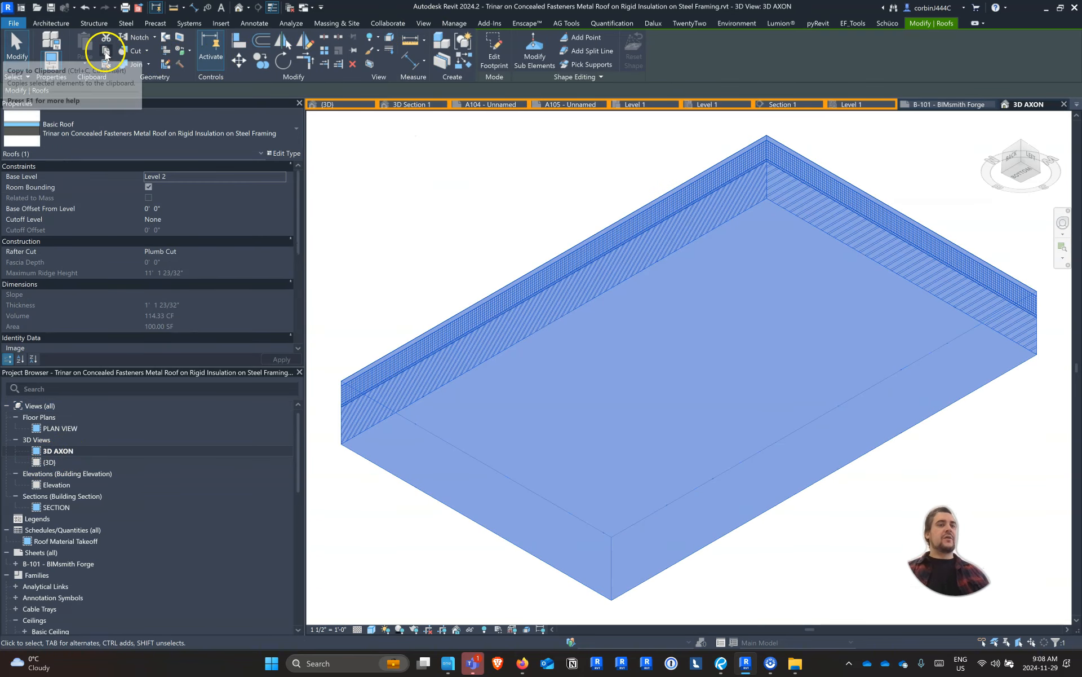
left_click(106, 51)
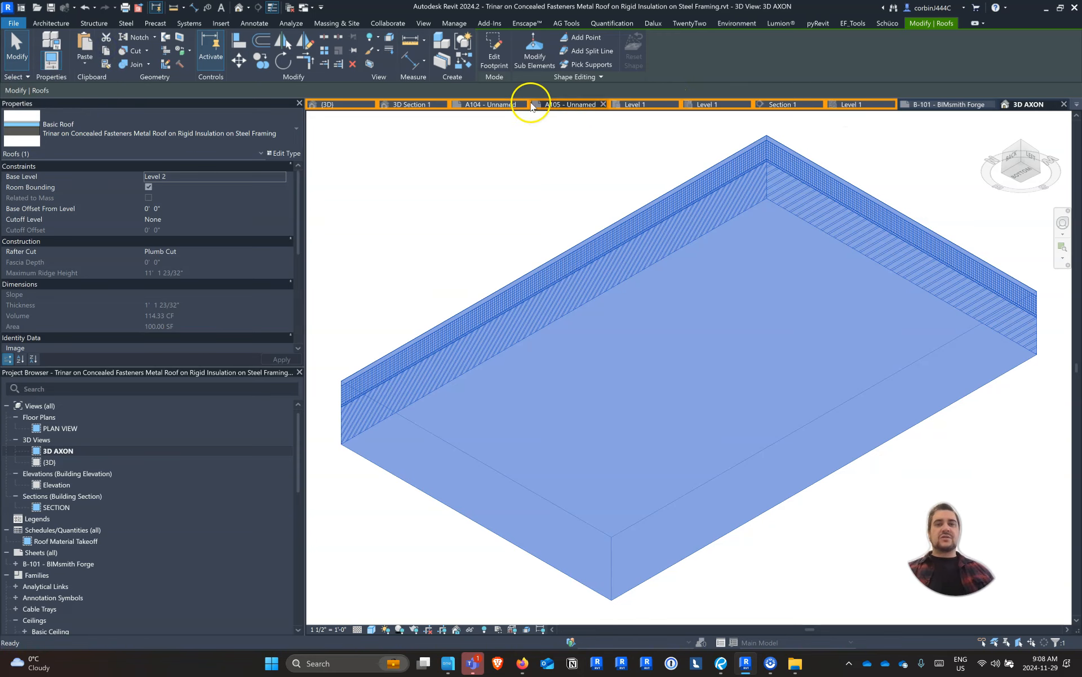
Paste the copied roof into the 3D view of Project 2, accepting the duplicate types, in the empty area before the flat roof
left_click(345, 105)
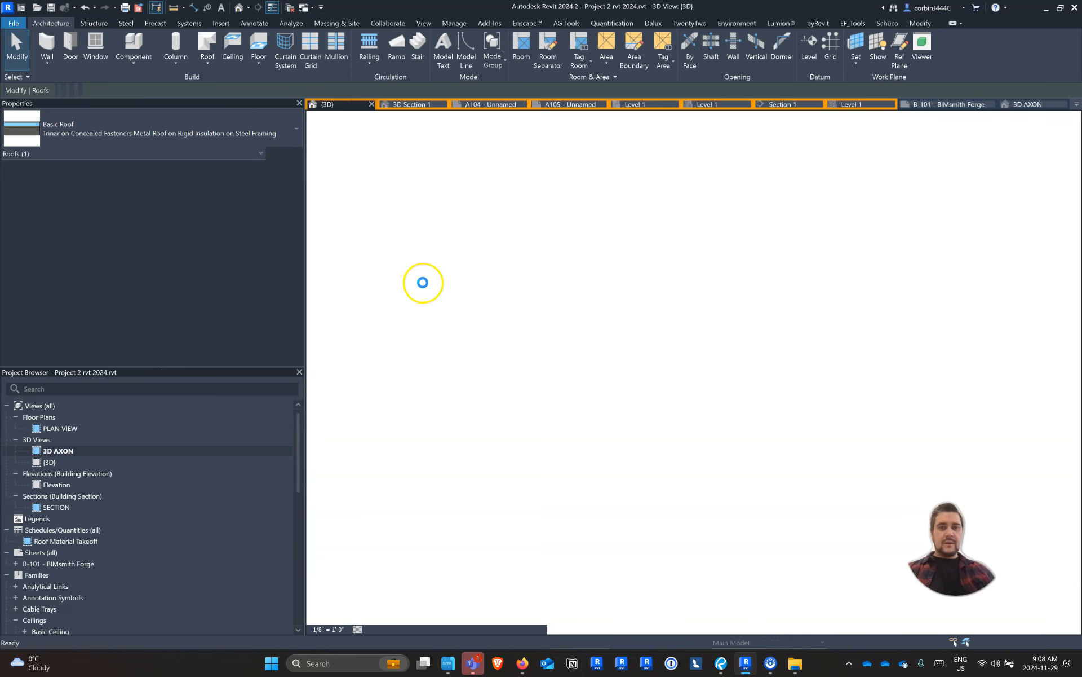
key("ctrl+v")
left_click(514, 314)
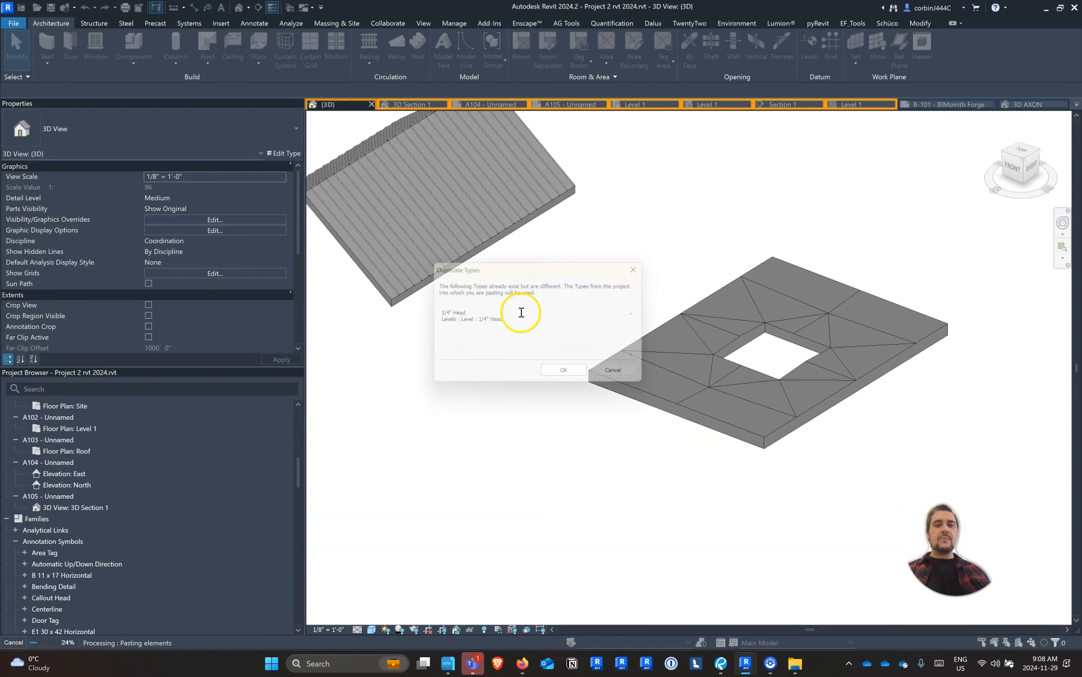
left_click(564, 374)
left_click(420, 427)
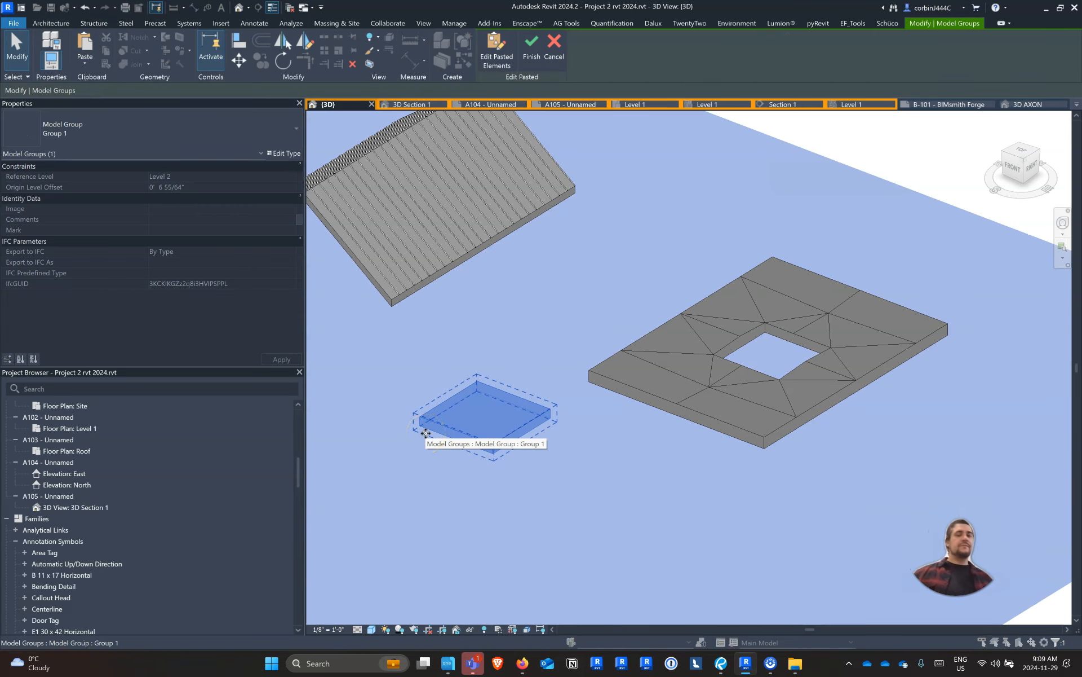
Delete the pasted sample roof from the 3D view
left_click(434, 420)
left_click(454, 406)
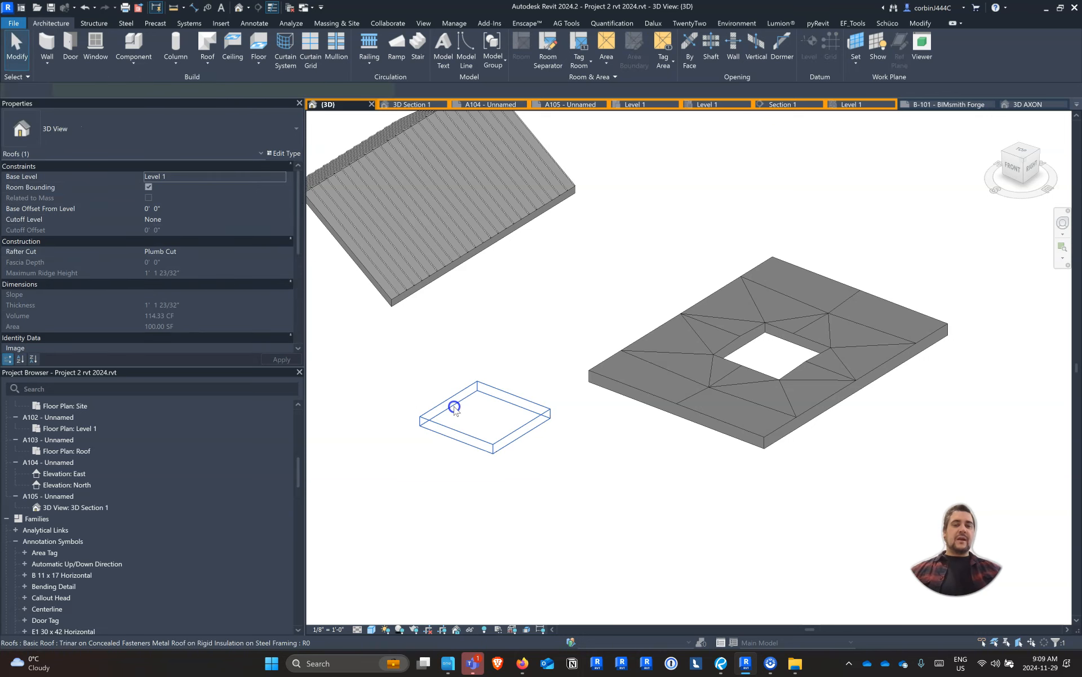
key("Delete")
Change the asphalt shingle roof's type to Trinar on Concealed Fasteners Metal Roof on Rigid Insulation on Steel Framing
left_click(392, 297)
left_click(384, 310)
scroll(385, 310, "up", 3)
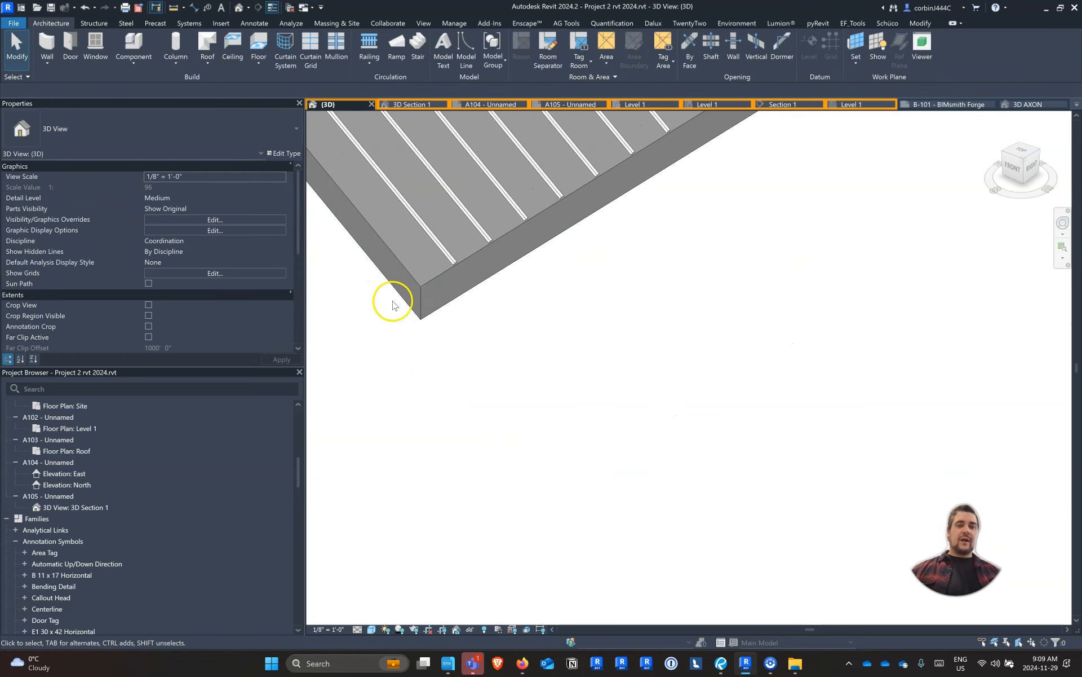
left_click(425, 308)
left_click(140, 146)
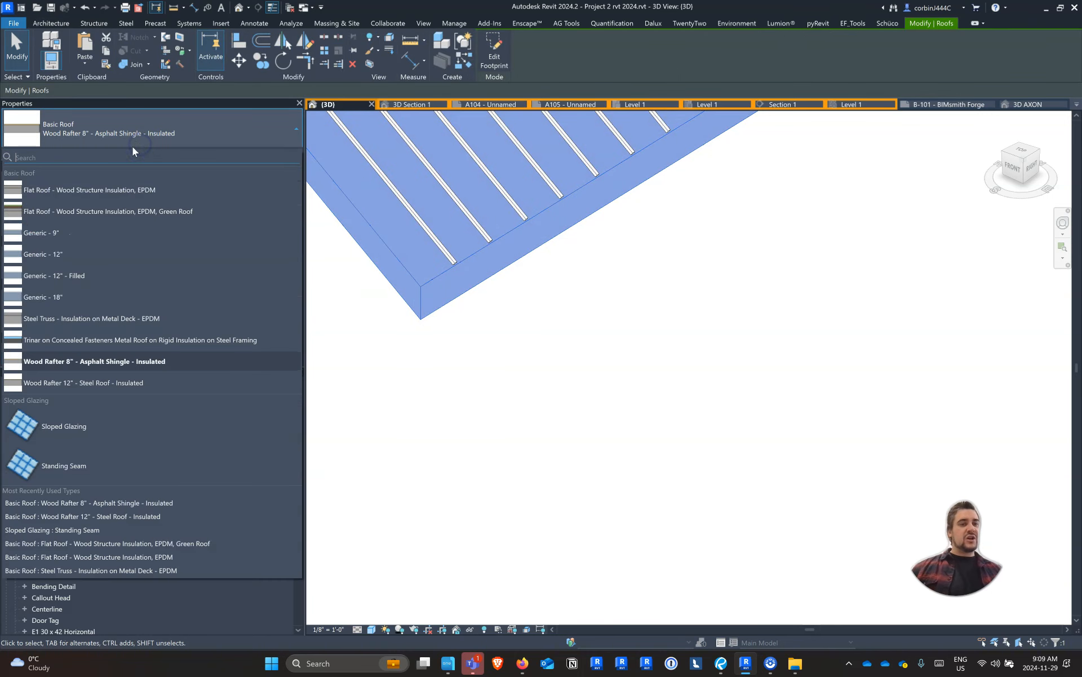
left_click(89, 343)
left_click(503, 411)
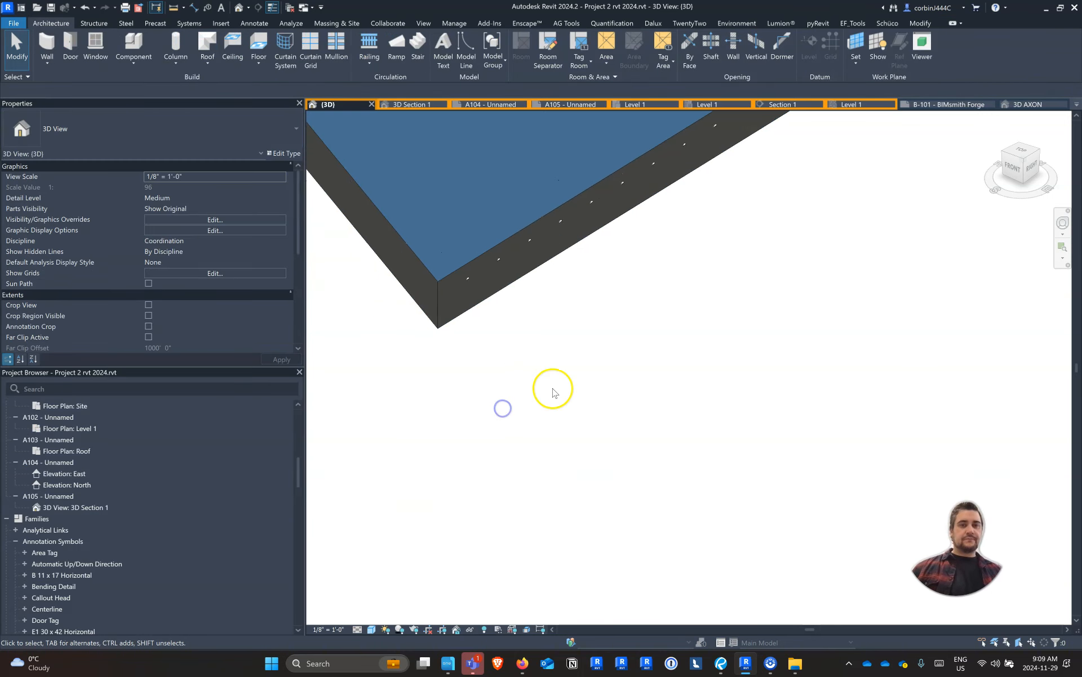
Move the Standing Seam sloped glazing roof straight up from the front view so it sits on the Trinar roof's surface
scroll(541, 285, "down", 4)
scroll(443, 244, "up", 4)
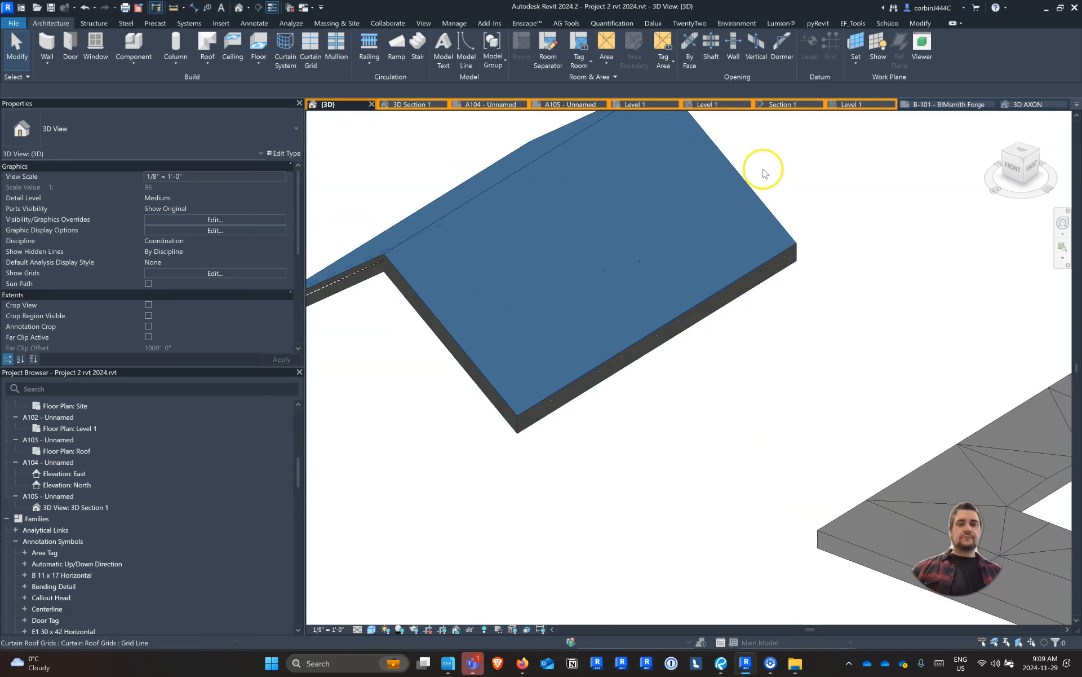
left_click(1014, 167)
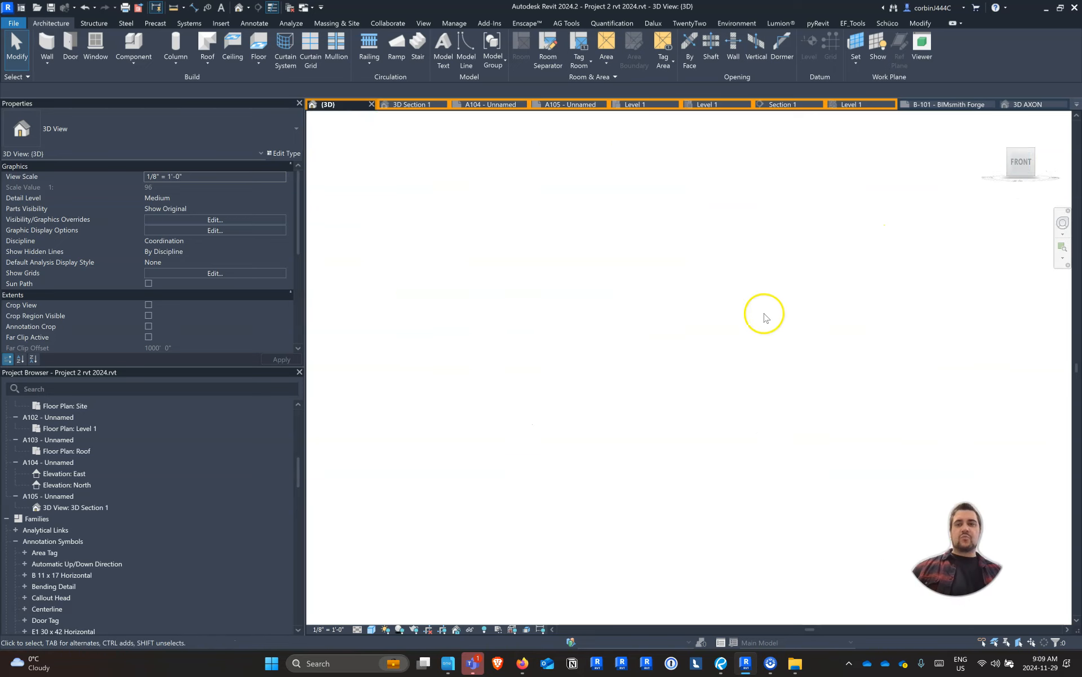
scroll(524, 365, "up", 10)
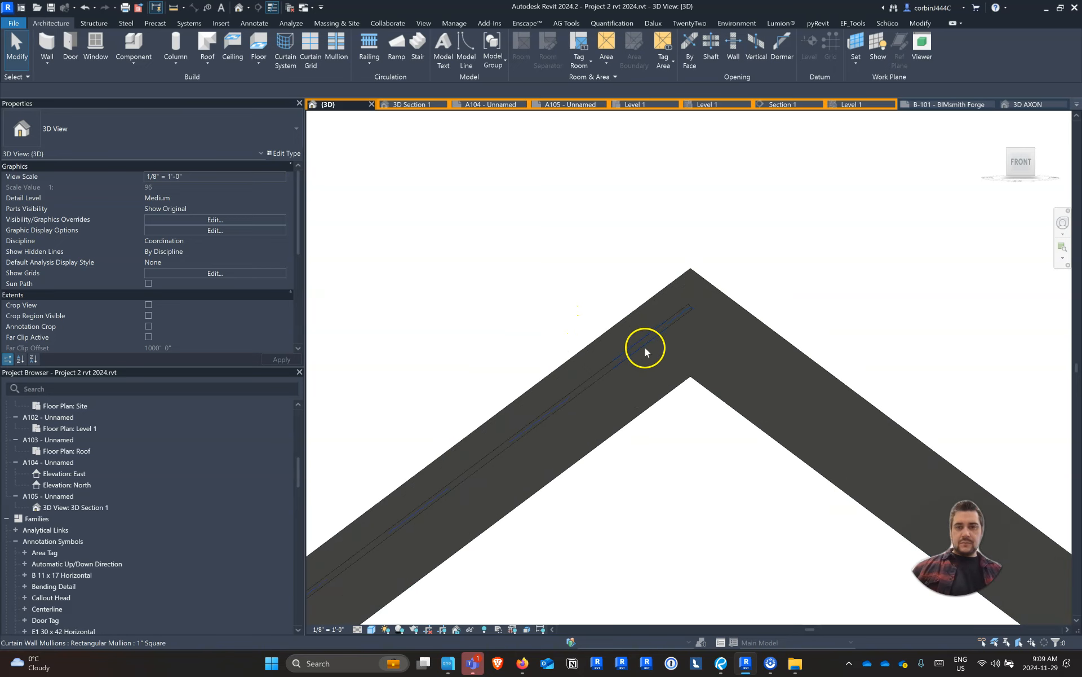
scroll(656, 339, "up", 4)
left_click(747, 274)
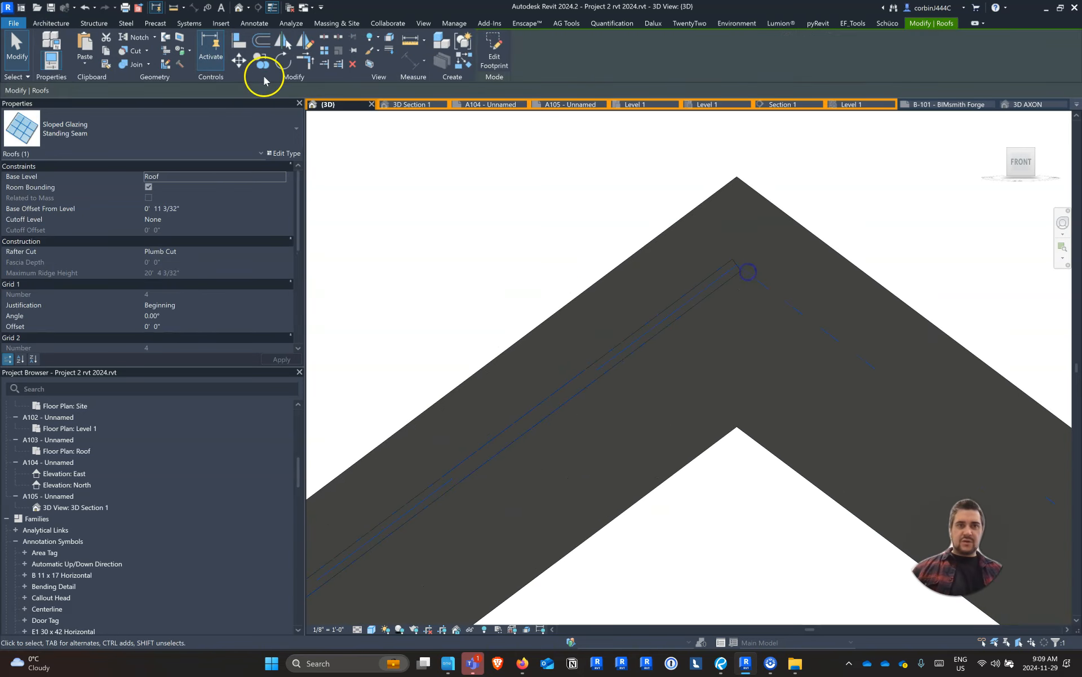
left_click(239, 62)
left_click(496, 435)
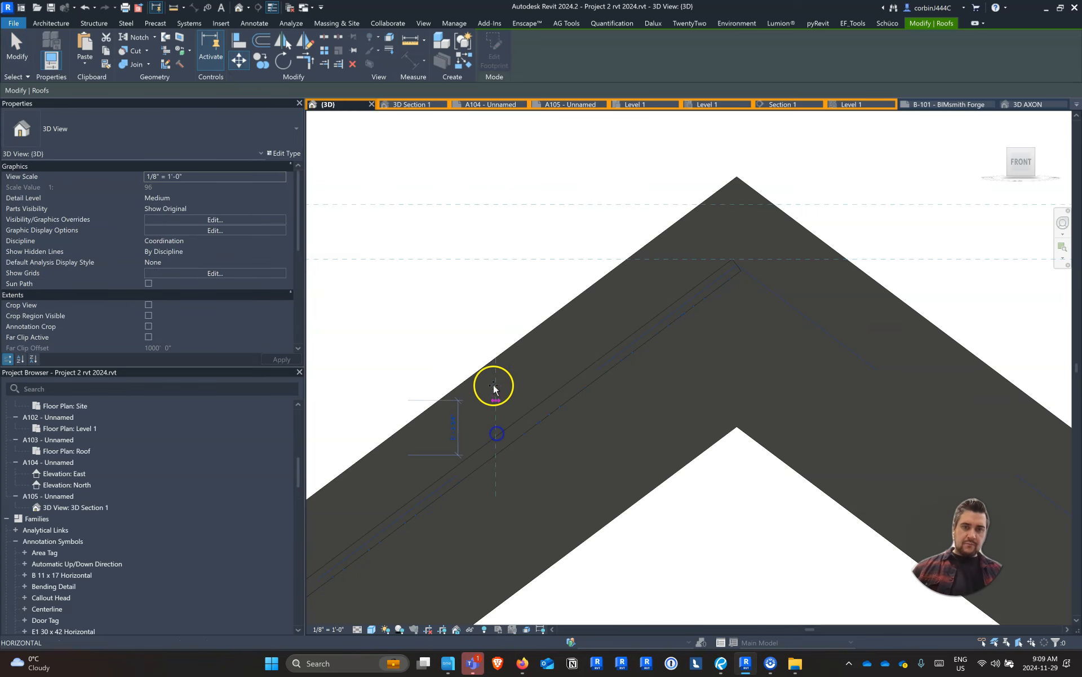
left_click(490, 366)
Set the Grid 1 justification of the Standing Seam sloped glazing roof to Center
scroll(522, 297, "down", 3)
middle_click_drag(522, 297, 671, 394, "shift")
scroll(633, 280, "up", 8)
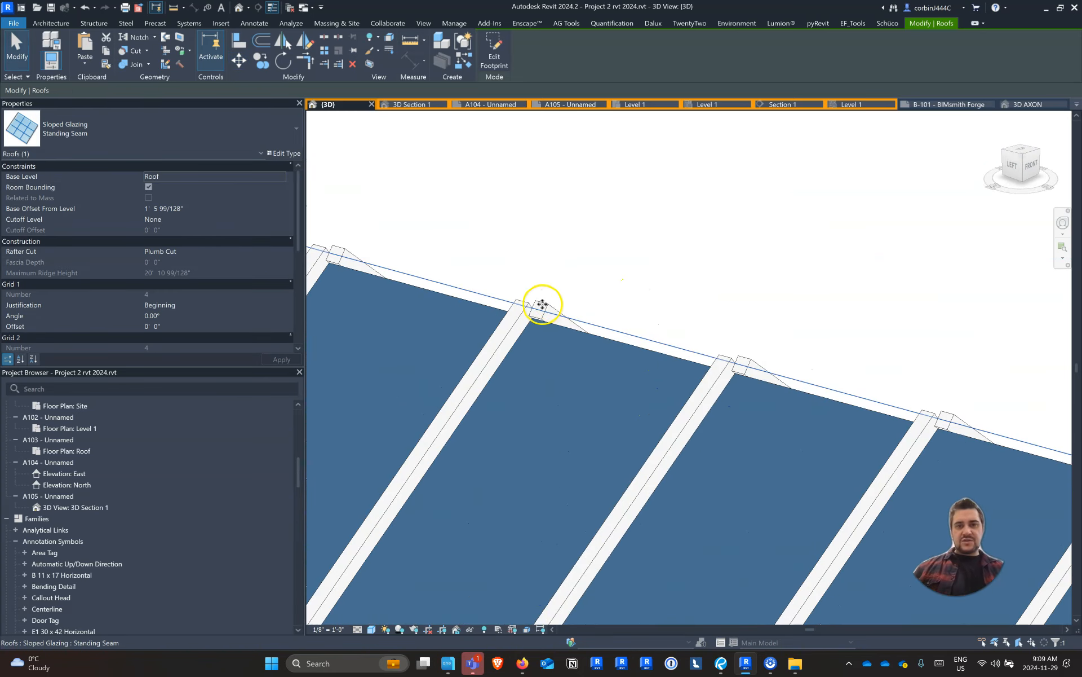
left_click(279, 306)
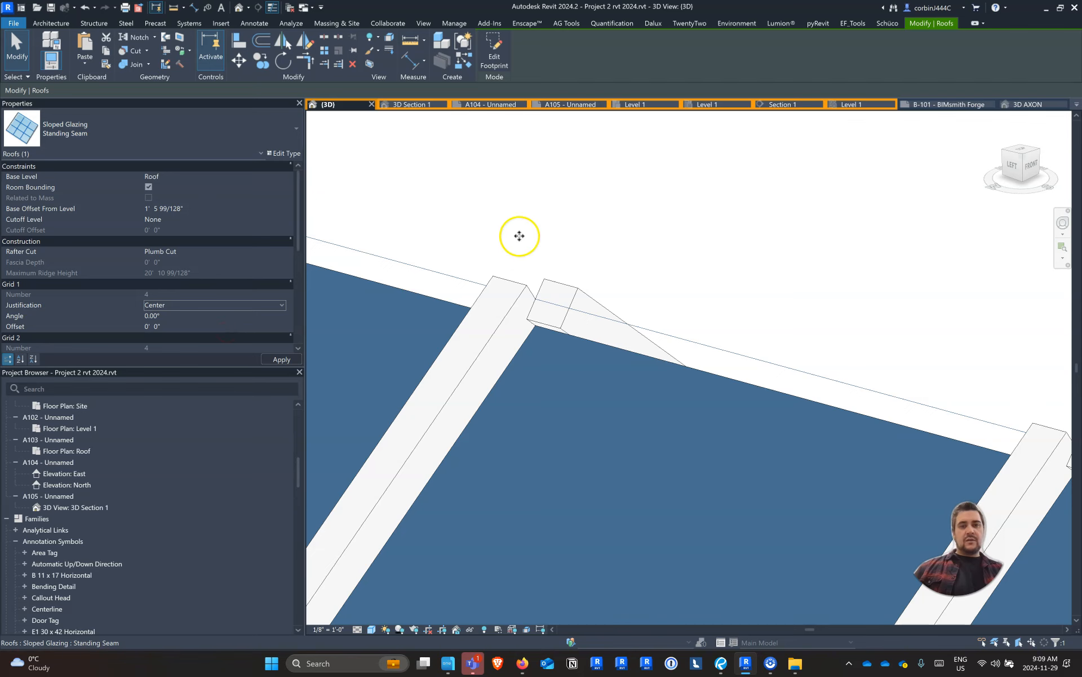
Examine the standing seam layout on the gable roof and the workshop building on its site in 3D
scroll(515, 235, "down", 5)
scroll(533, 219, "down", 6)
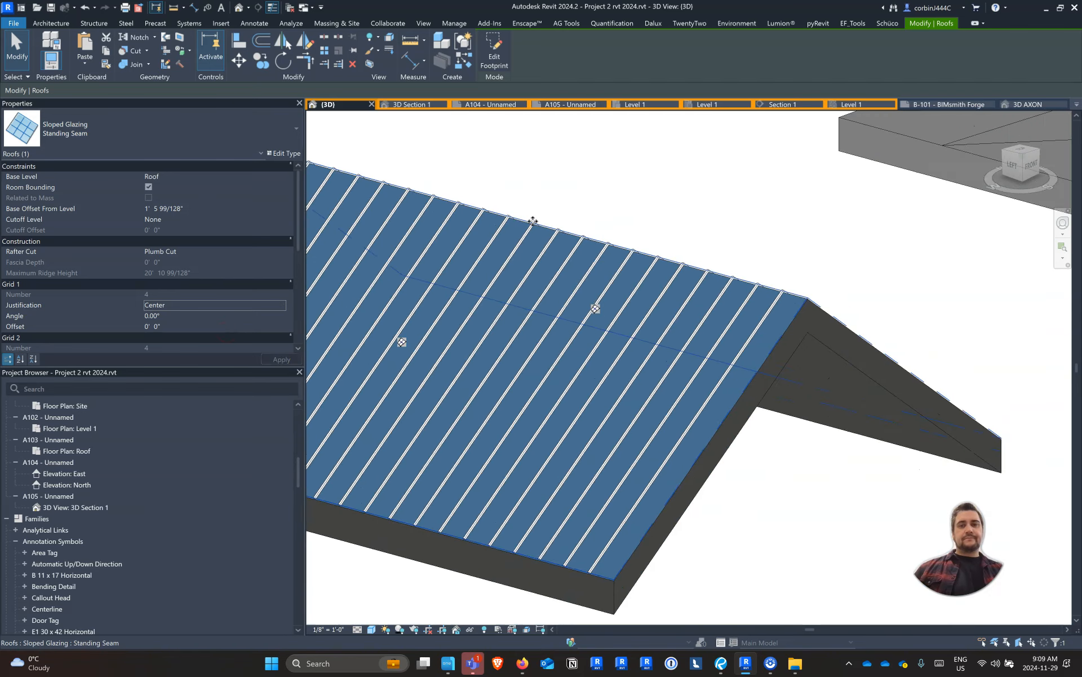
middle_click_drag(764, 387, 486, 406, "shift")
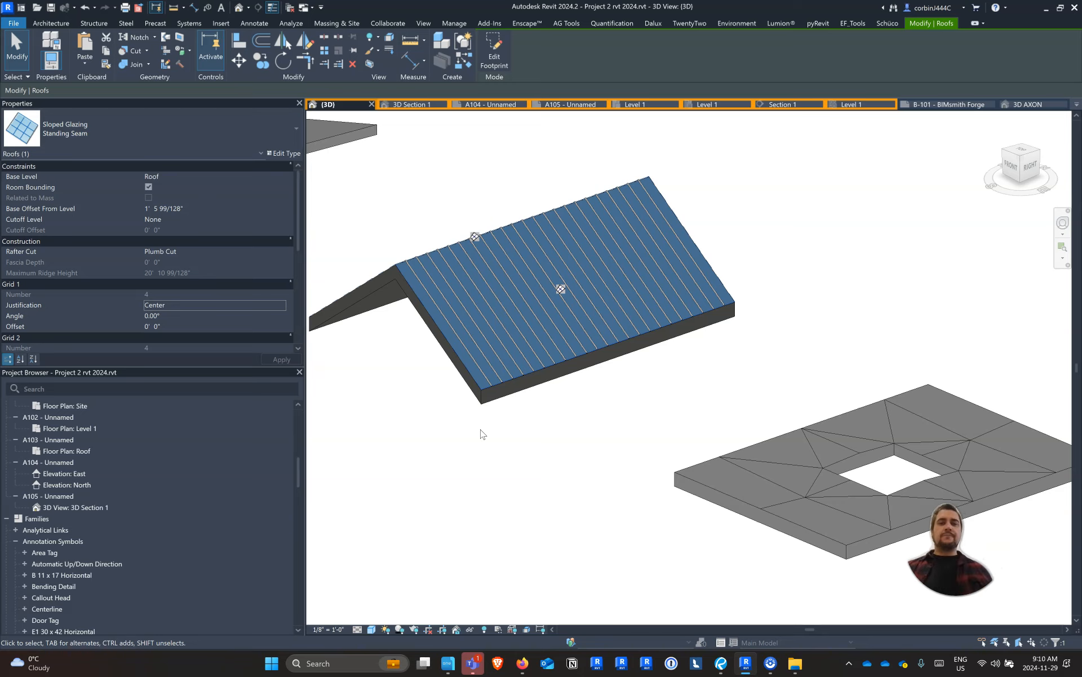
scroll(493, 276, "down", 6)
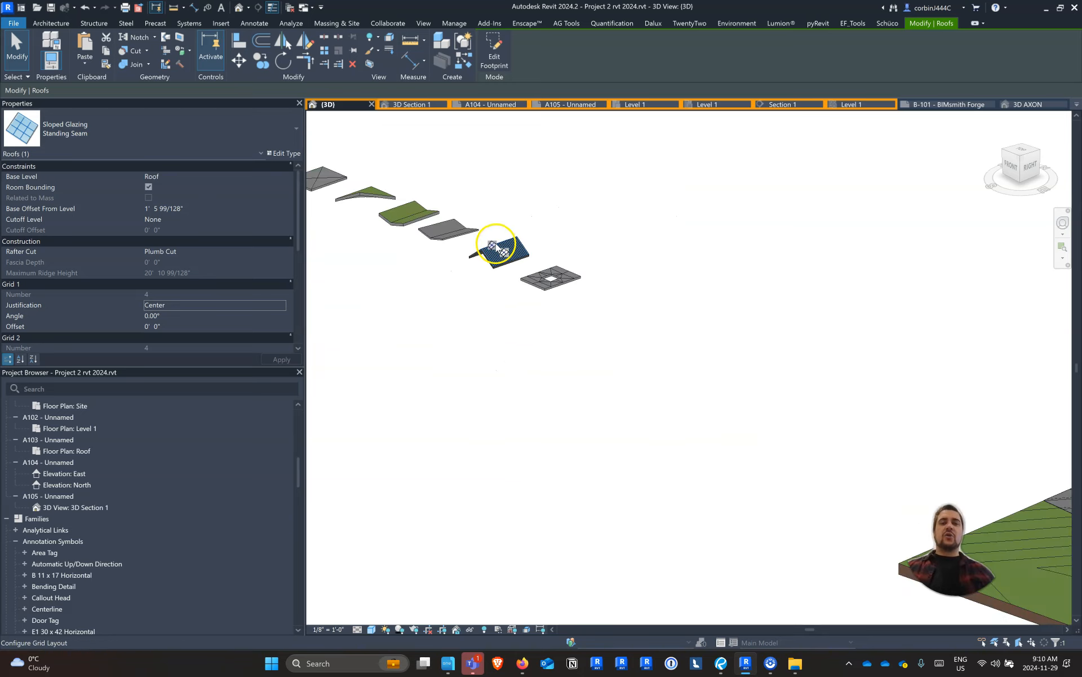
scroll(712, 303, "up", 5)
scroll(712, 302, "up", 5)
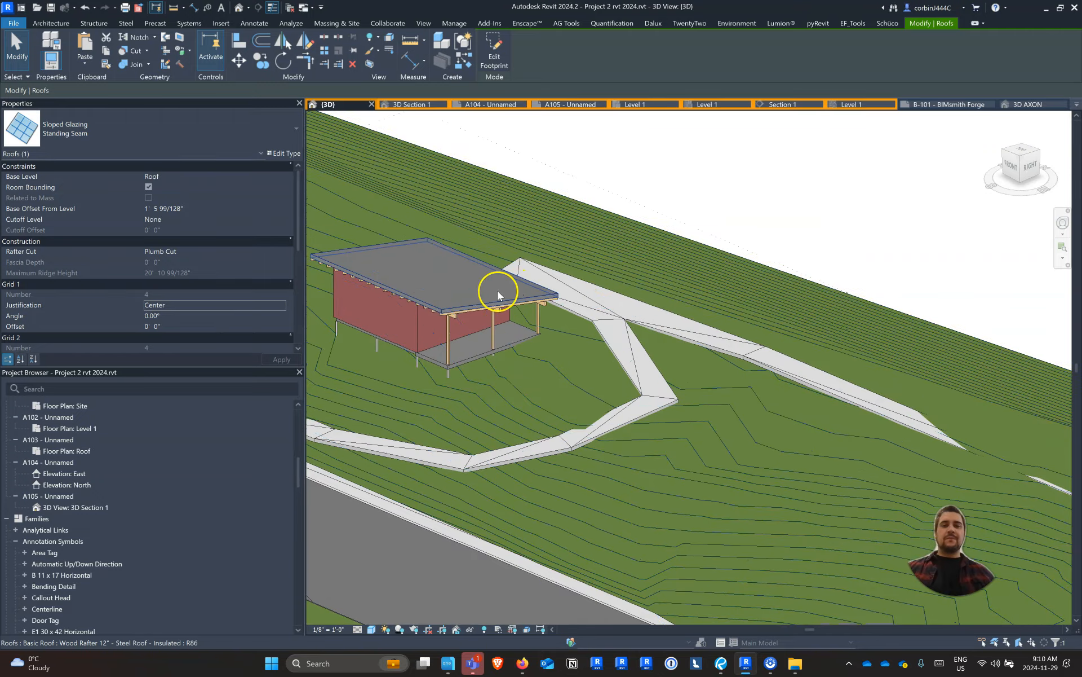
scroll(499, 291, "down", 3)
middle_click_drag(495, 331, 524, 343, "shift")
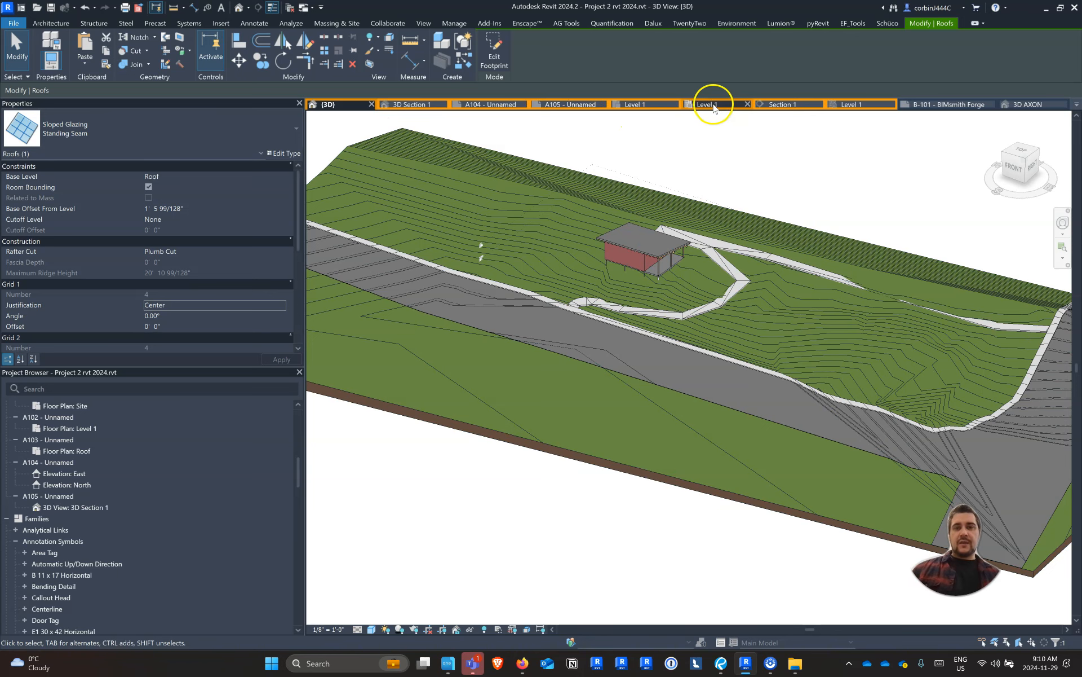
Draw a Storefront curtain wall about 13' long within the workshop's porch-side brick wall in the Level 1 plan, skipping the save reminder
left_click(632, 106)
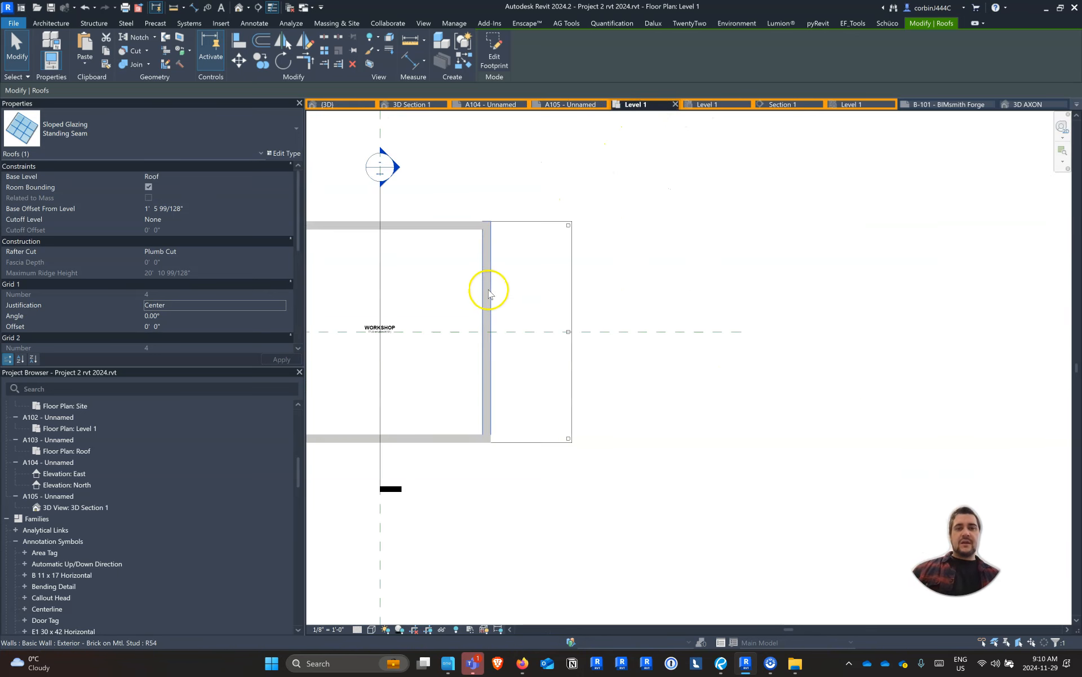
scroll(488, 289, "up", 3)
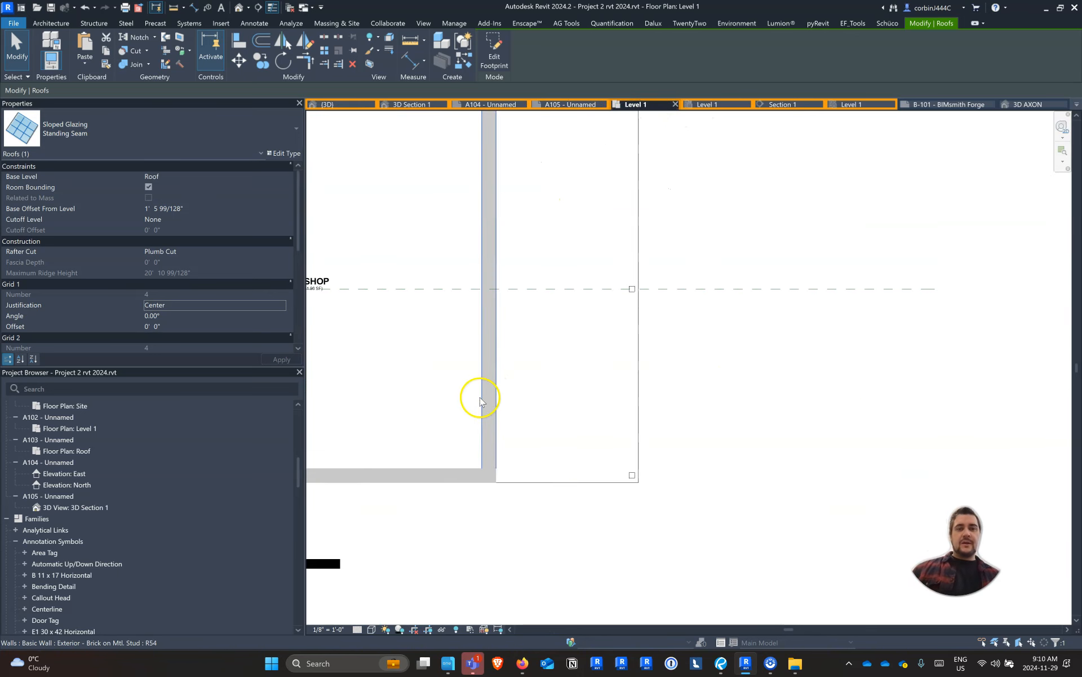
left_click(50, 23)
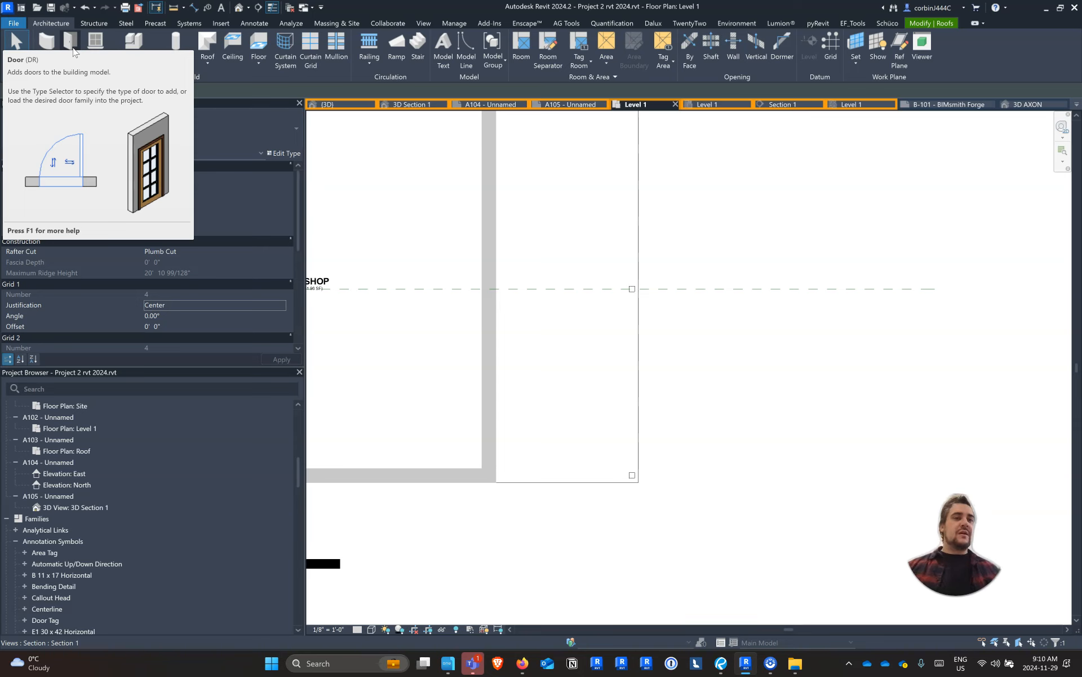
key("w")
key("a")
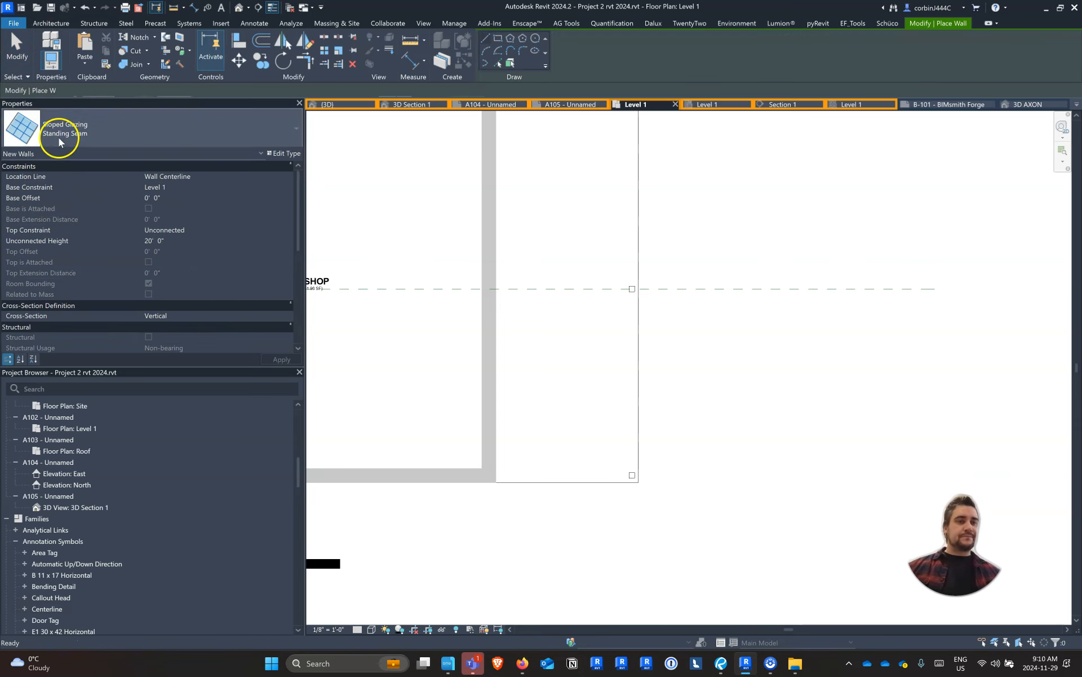
left_click(54, 138)
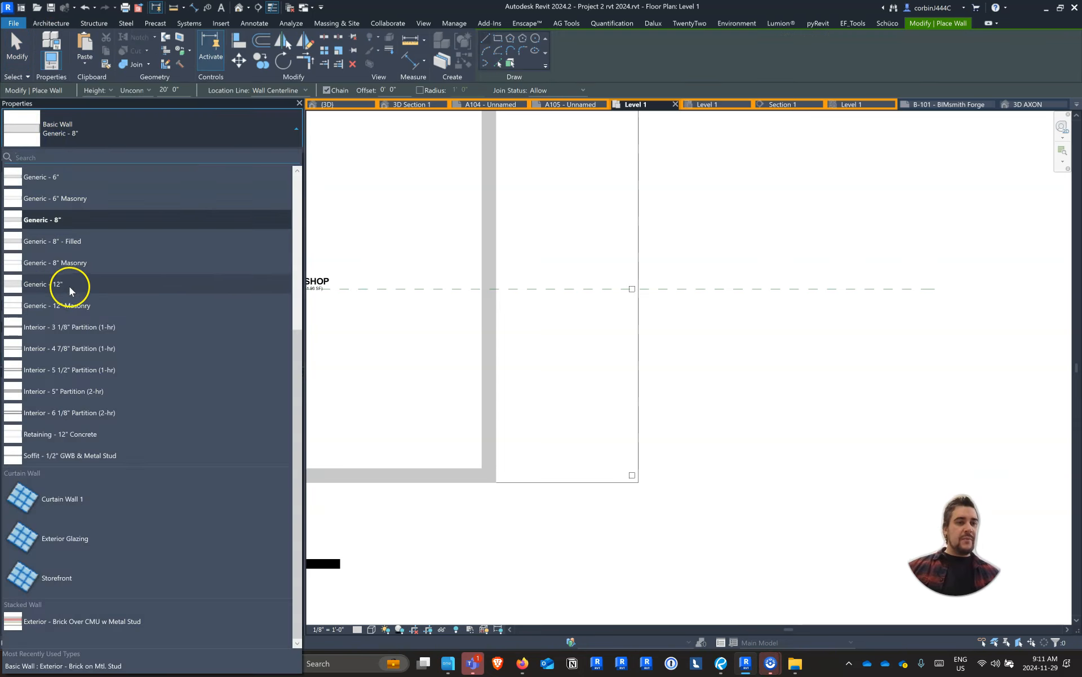
left_click(84, 575)
scroll(483, 461, "up", 3)
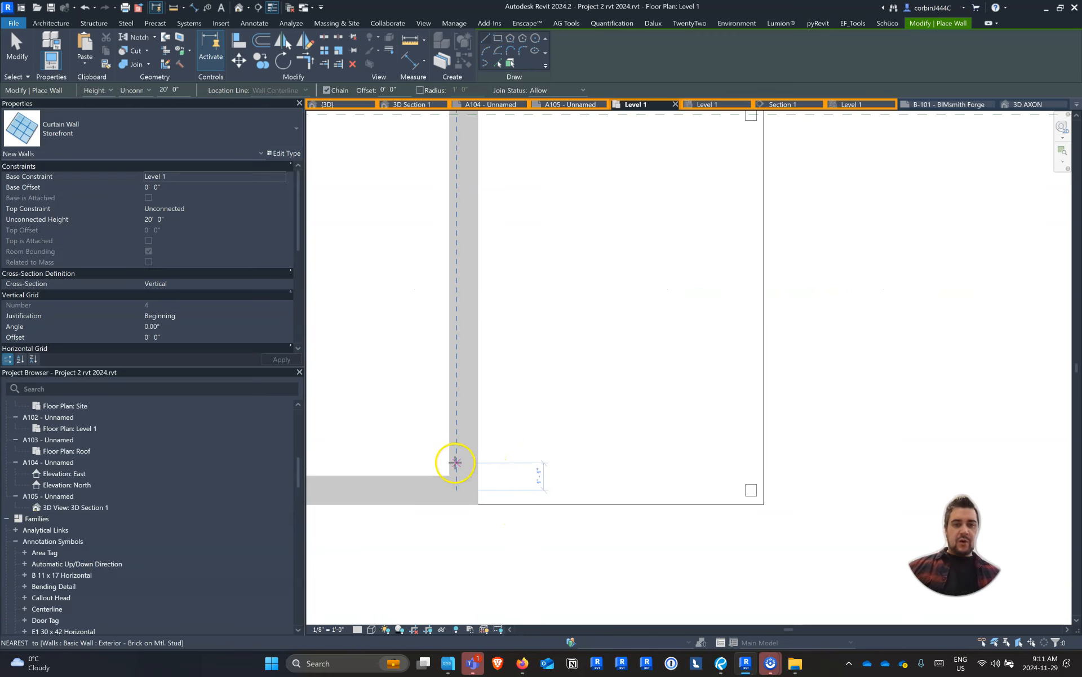
left_click(463, 459)
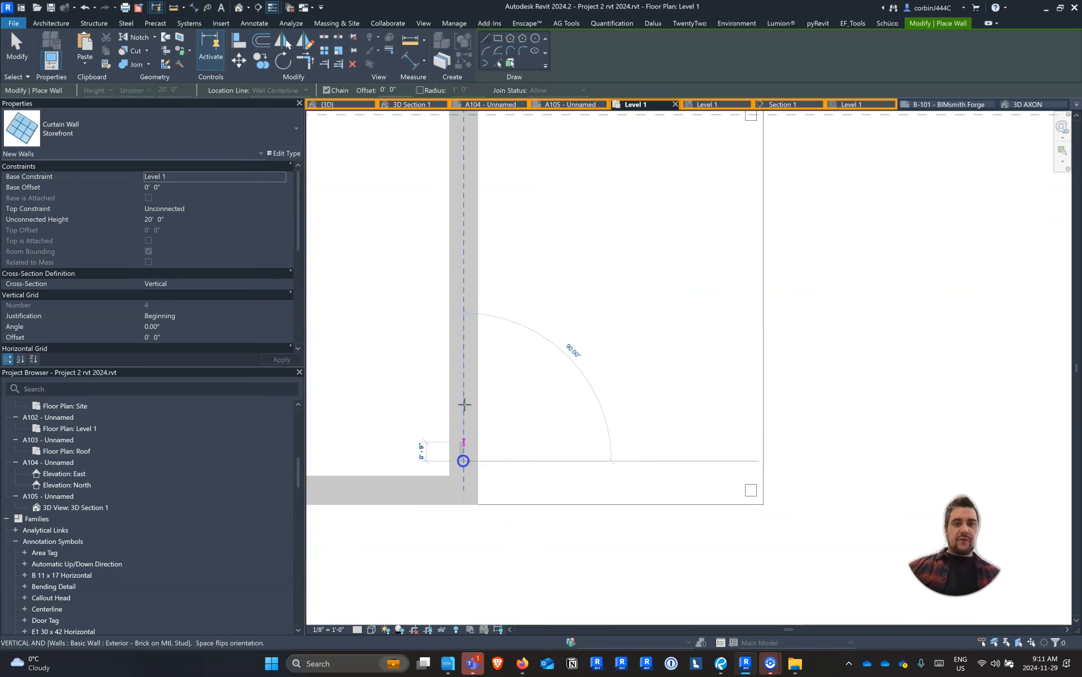
left_click(463, 136)
key("Escape")
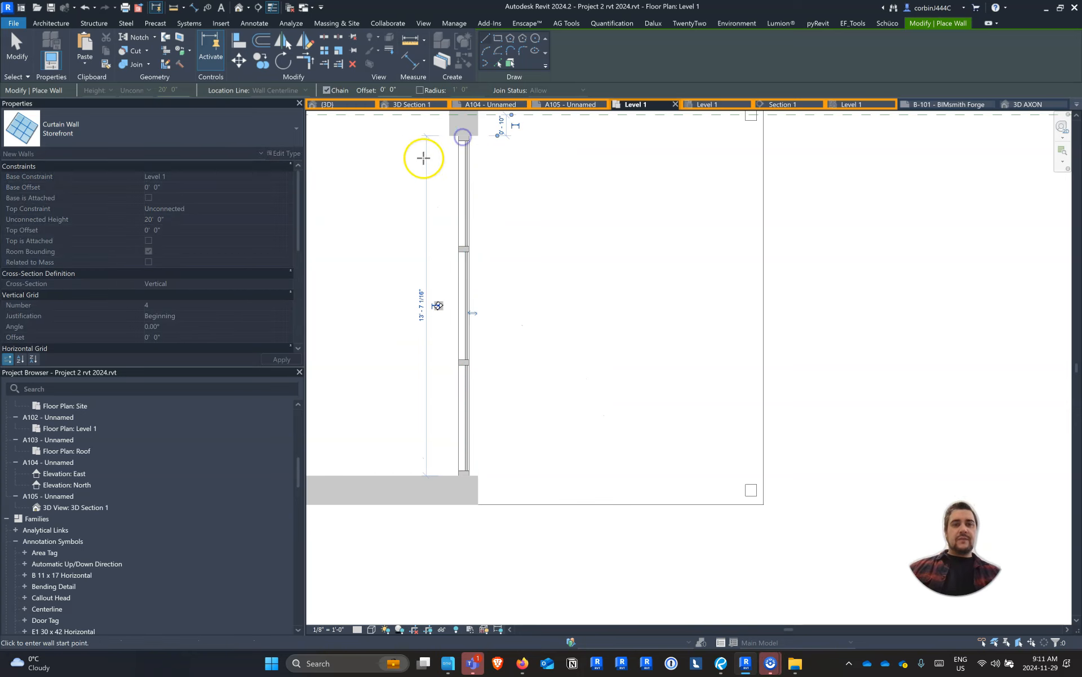
key("Escape")
In the 3D view, set the storefront curtain wall's top constraint to Up to level: Roof
left_click(354, 107)
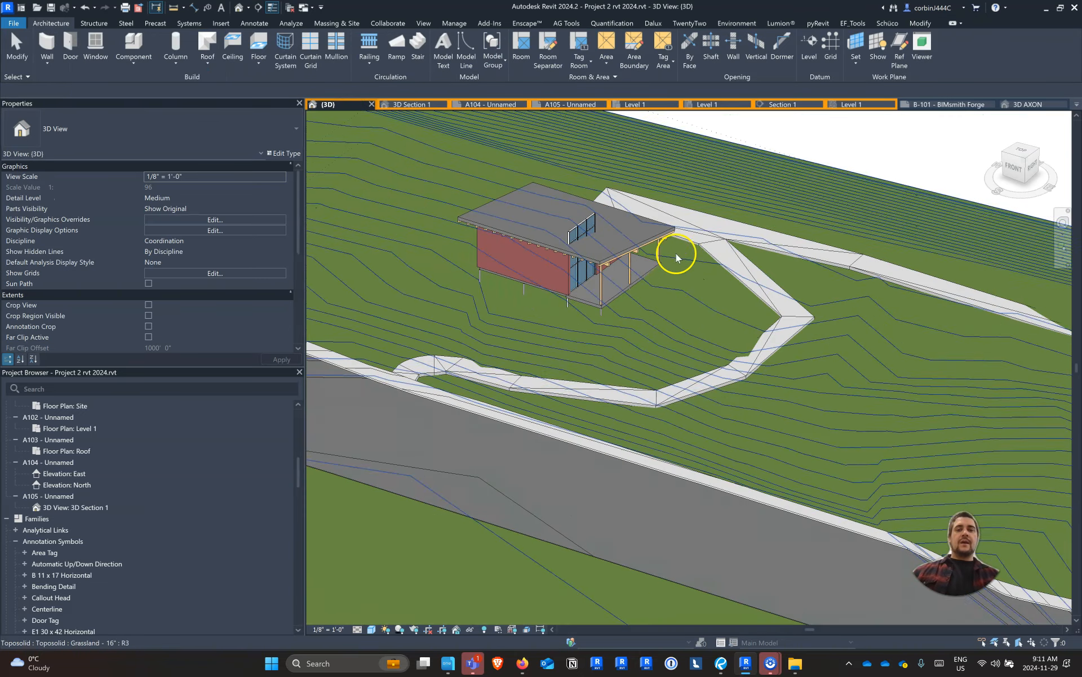
scroll(647, 271, "up", 3)
middle_click_drag(618, 271, 560, 233, "shift")
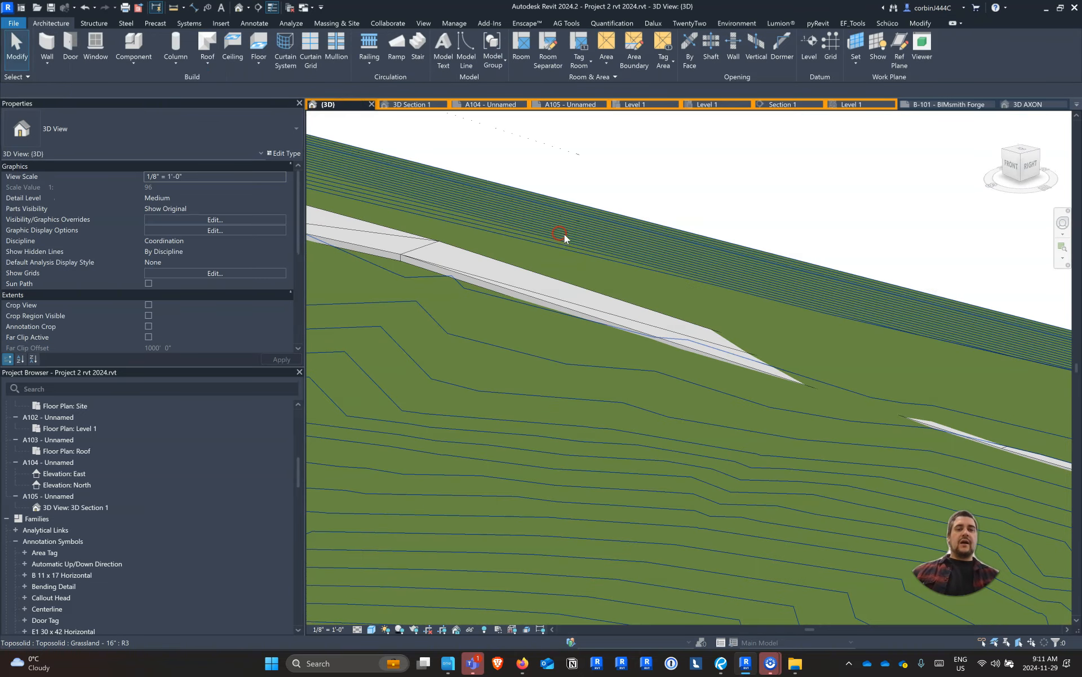
scroll(564, 234, "down", 3)
scroll(642, 247, "down", 3)
scroll(500, 268, "up", 5)
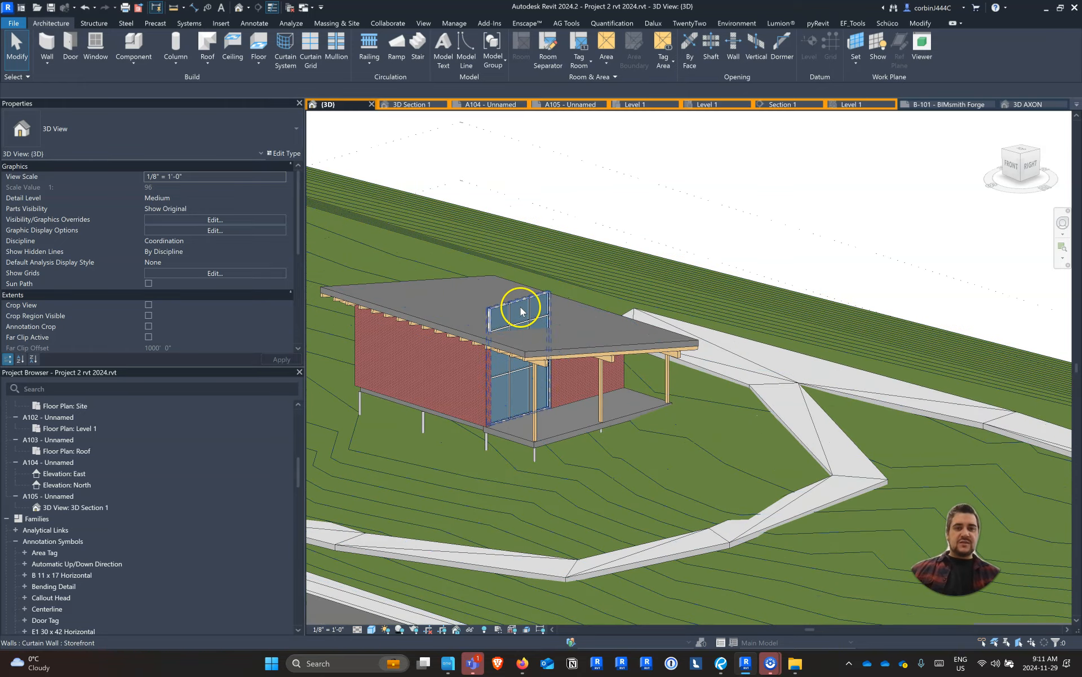
left_click(520, 312)
middle_click_drag(497, 331, 541, 383, "shift")
scroll(537, 365, "up", 3)
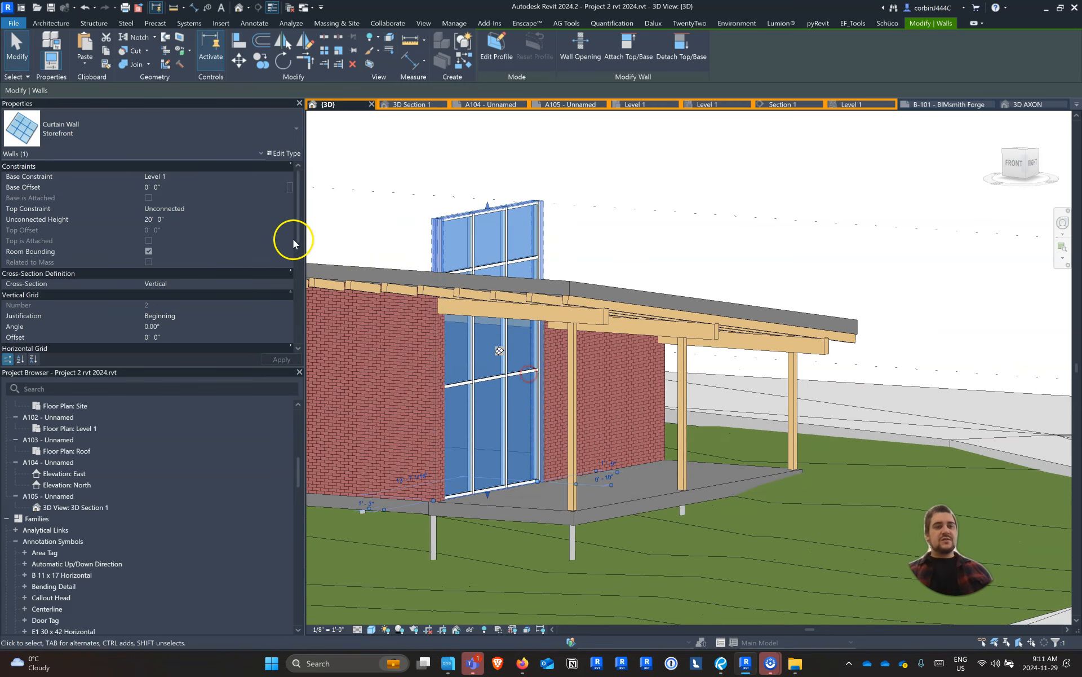
left_click(278, 208)
left_click(279, 208)
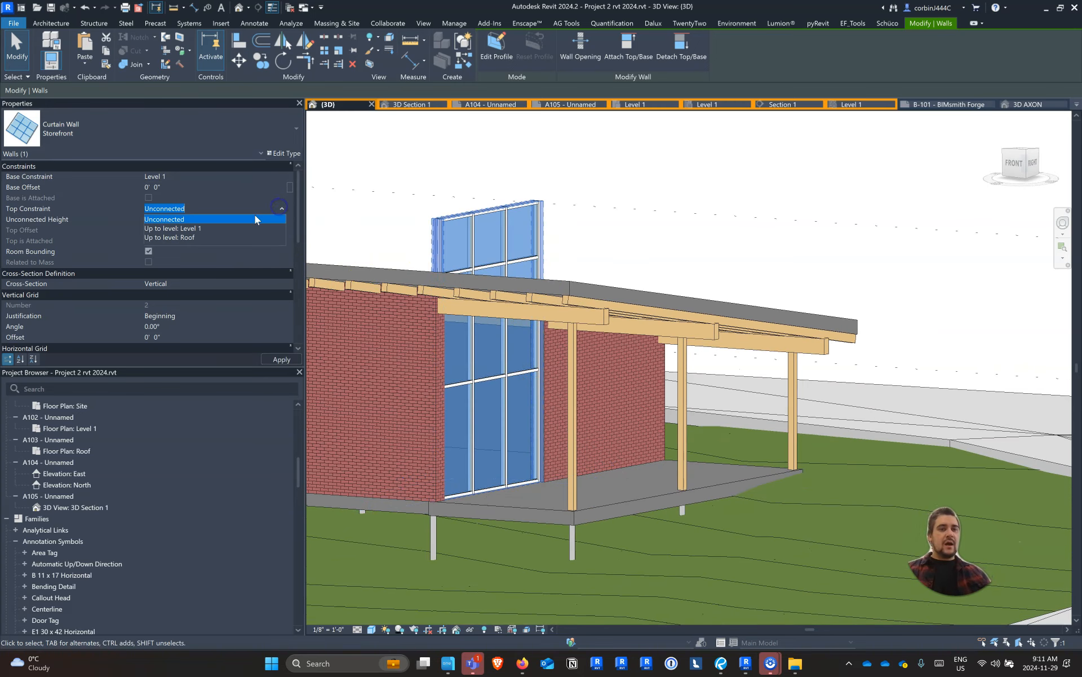
left_click(204, 235)
left_click(280, 359)
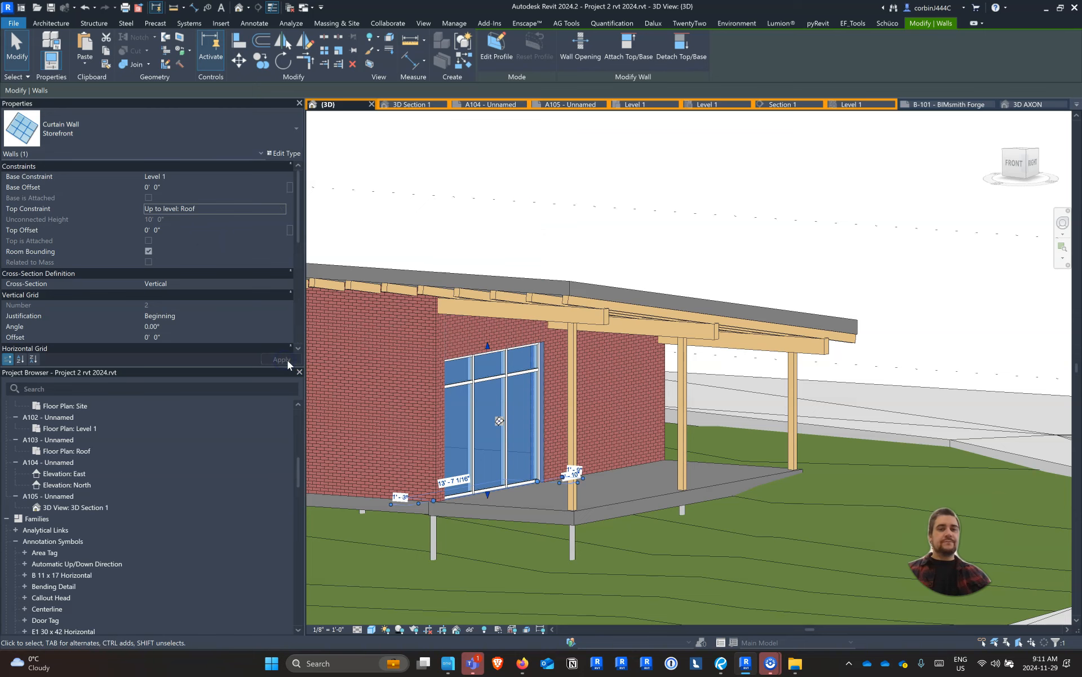
In the storefront's profile sketch, add a line offset 2' below the roof's lower edge and delete the stray line above it
scroll(483, 314, "up", 6)
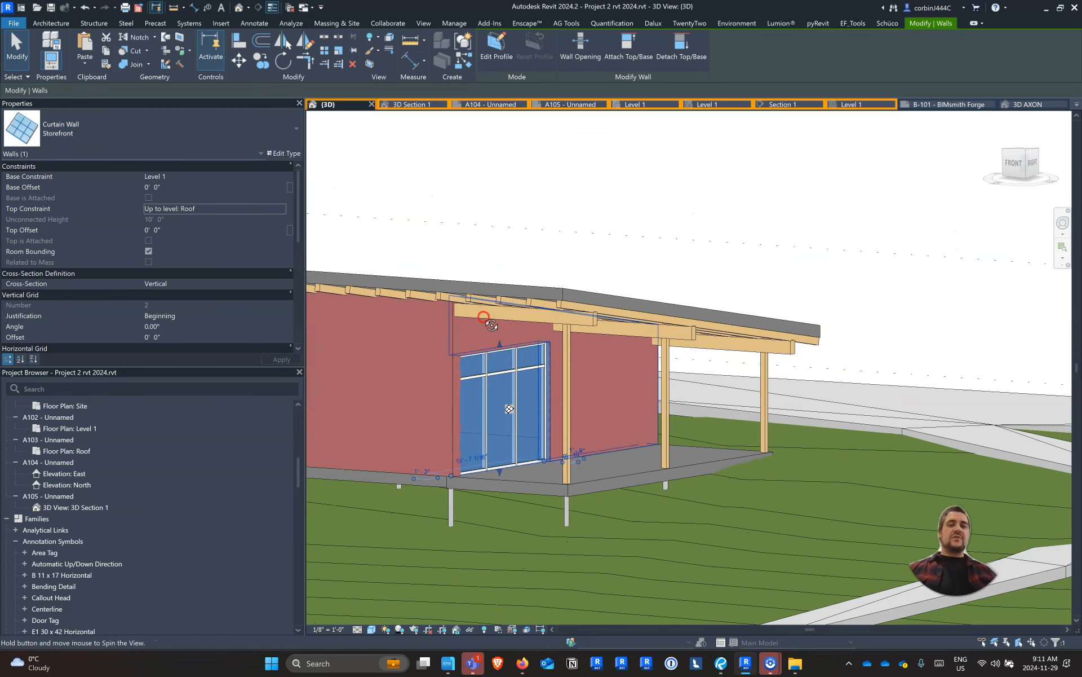
left_click(496, 45)
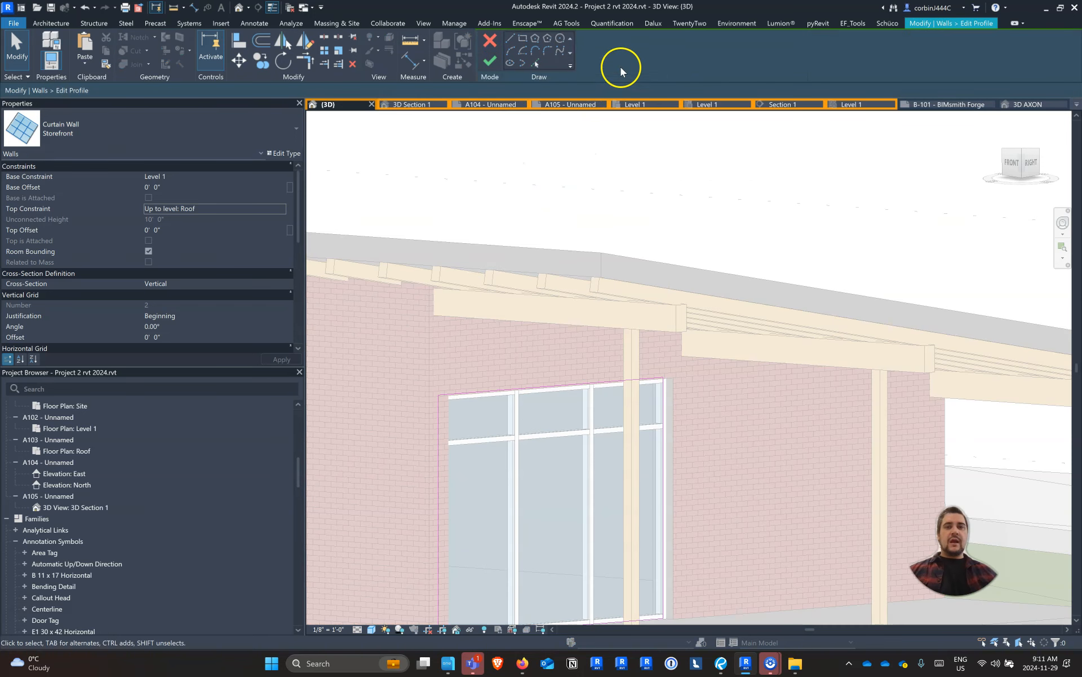
left_click(539, 62)
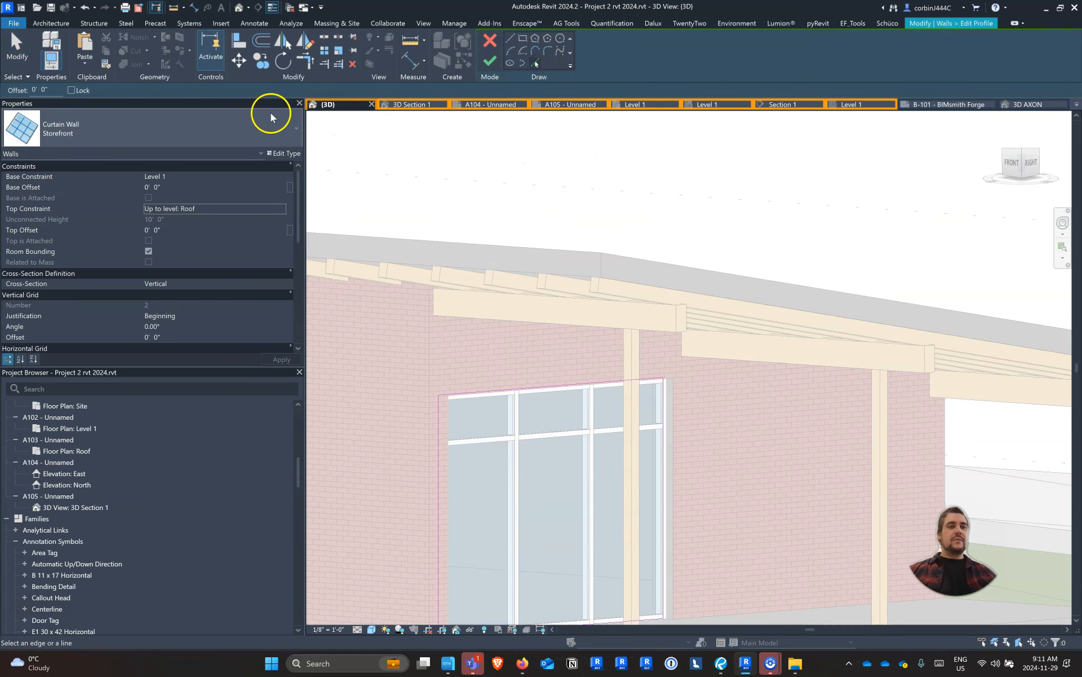
double_click(38, 89)
type("2")
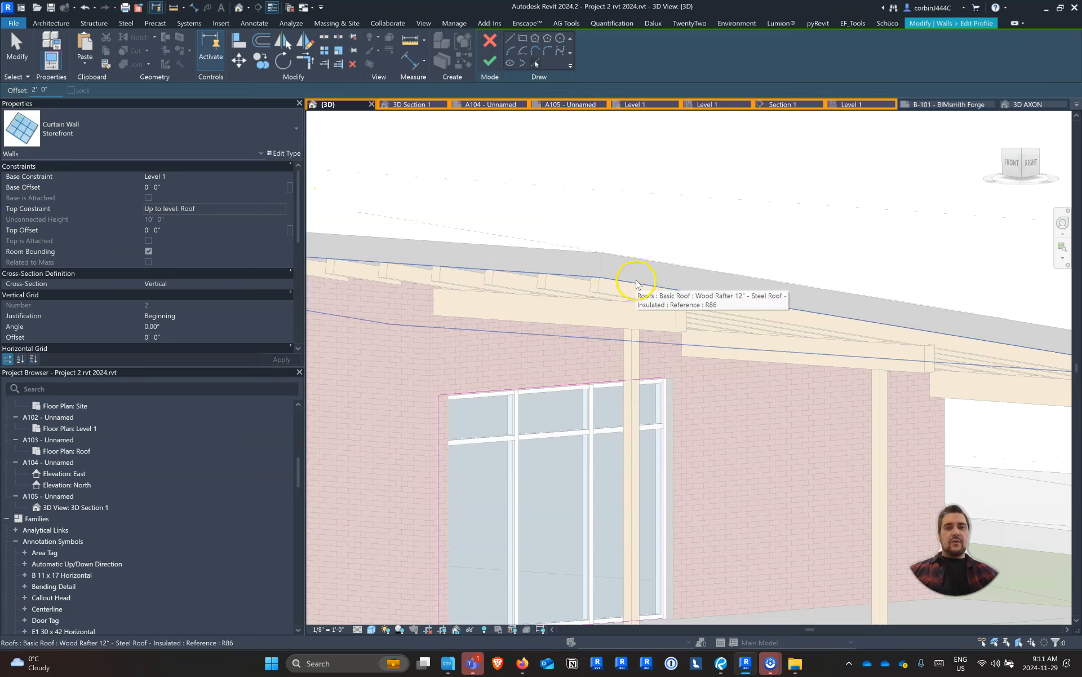
left_click(636, 284)
left_click(633, 286)
key("Escape")
left_click(416, 222)
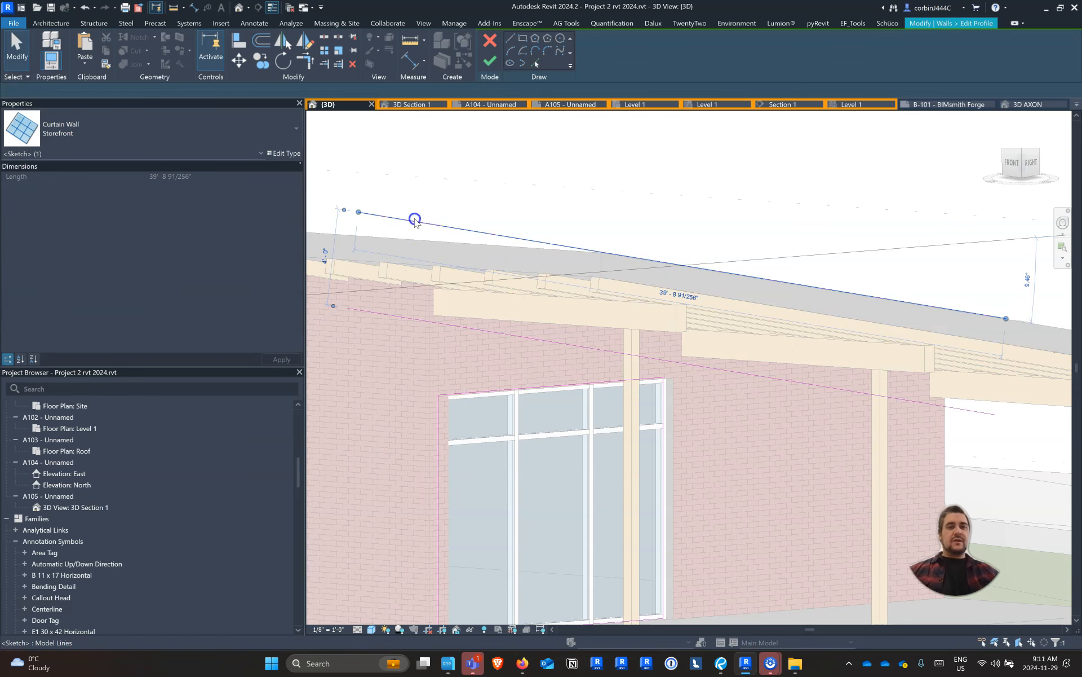
key("Delete")
Trim the storefront profile's vertical sides to the sloped line and delete the original top line
left_click(306, 61)
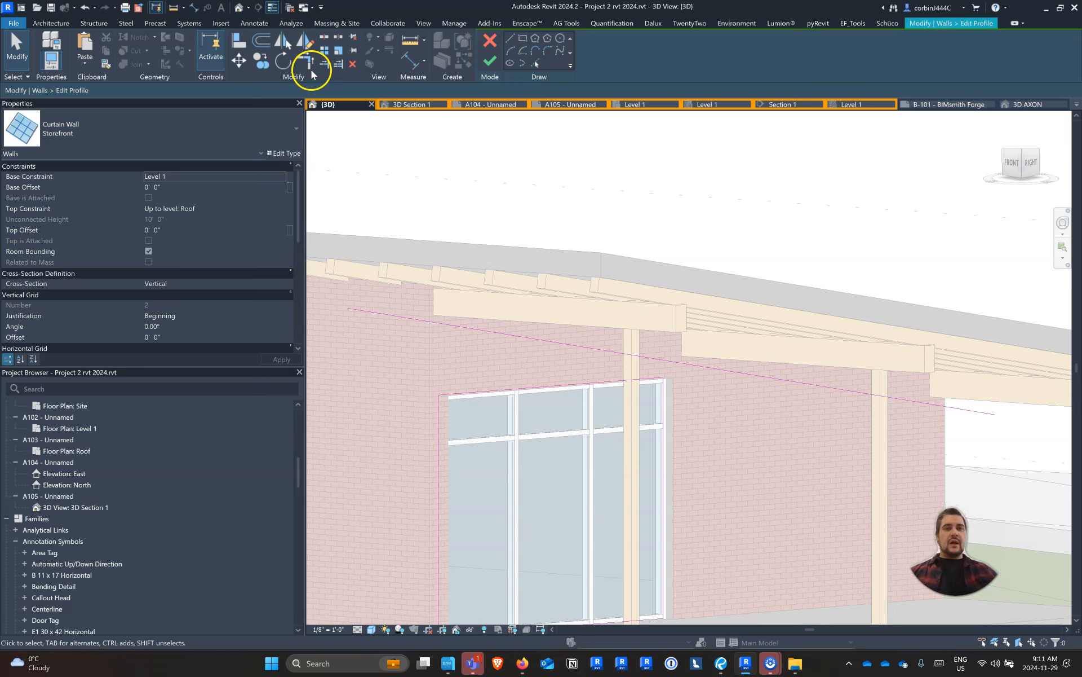
left_click(434, 411)
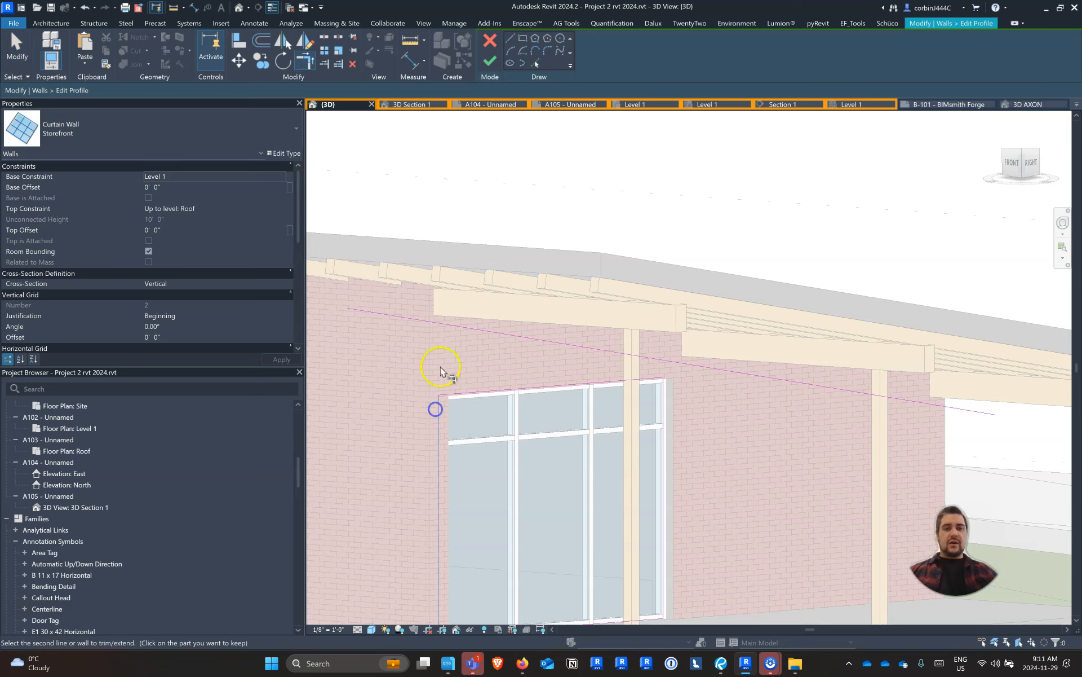
left_click(480, 330)
left_click(663, 416)
left_click(603, 350)
key("Escape")
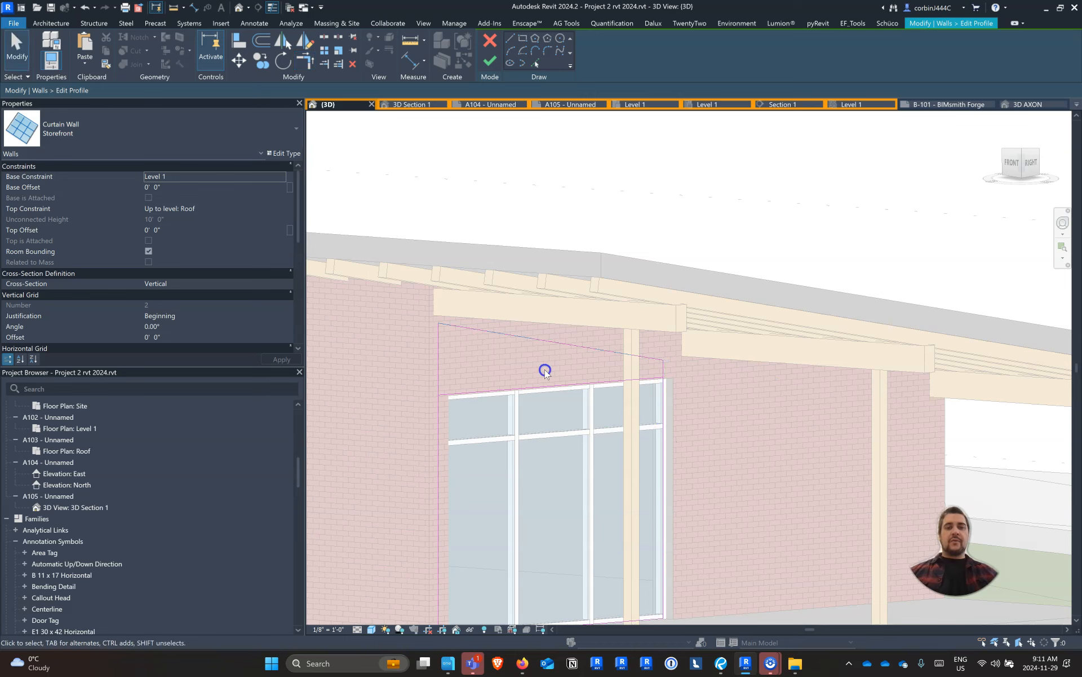
left_click(544, 386)
key("Delete")
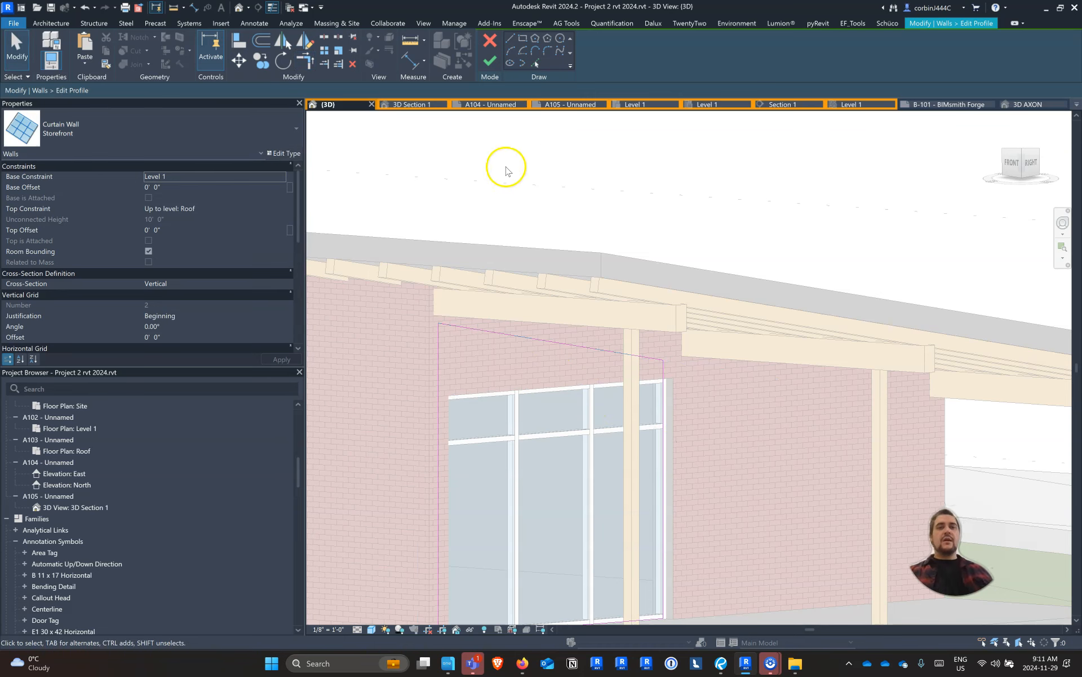
Finish the storefront's sloped profile edit, deleting the conflicting mullion elements to resolve the errors, and deselect the wall
left_click(490, 60)
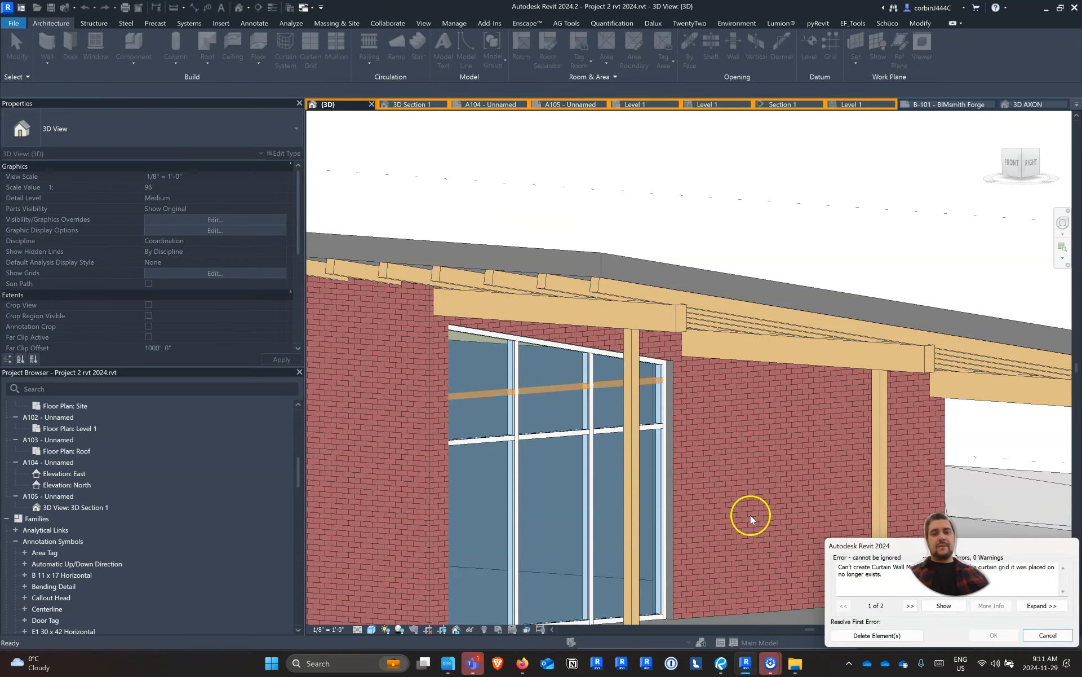
left_click(877, 635)
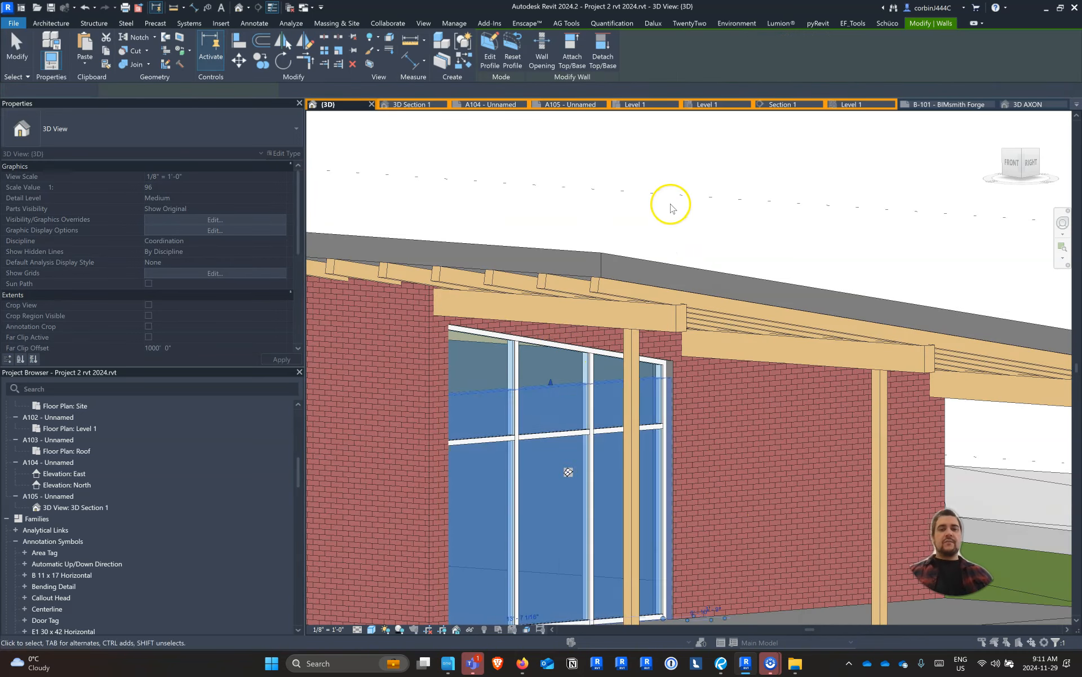
scroll(672, 205, "down", 3)
middle_click_drag(788, 433, 859, 445, "shift")
key("Escape")
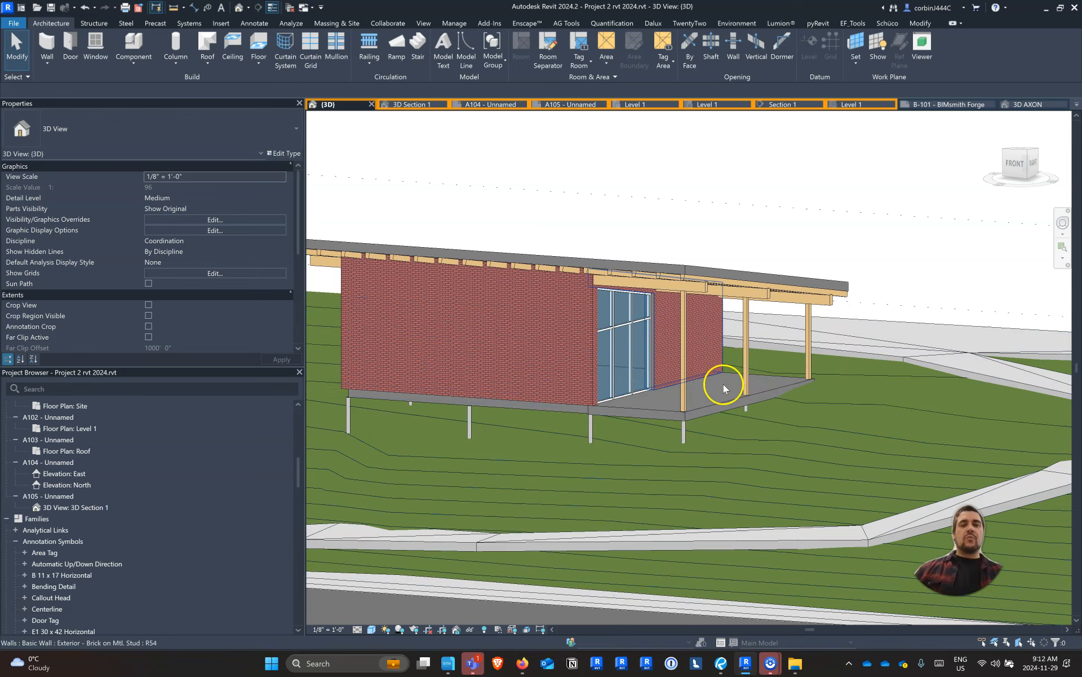
Inspect the storefront's sloped top beneath the roof from inside the workshop in the 3D Section 1 view
middle_click_drag(584, 373, 580, 121, "shift")
left_click(404, 104)
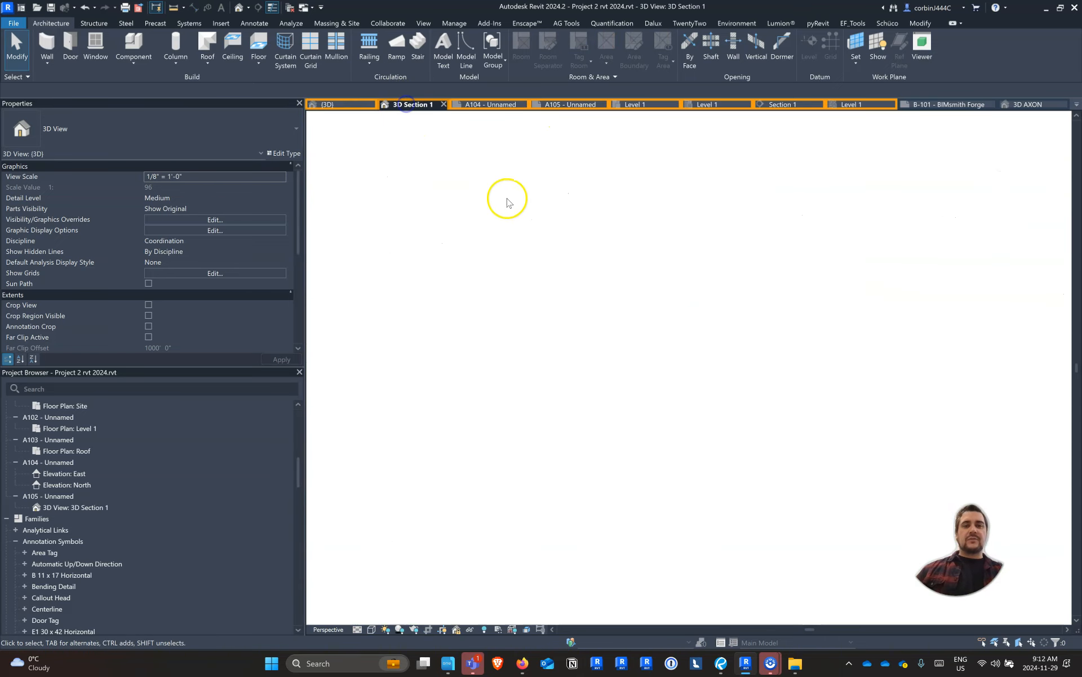
scroll(616, 333, "up", 7)
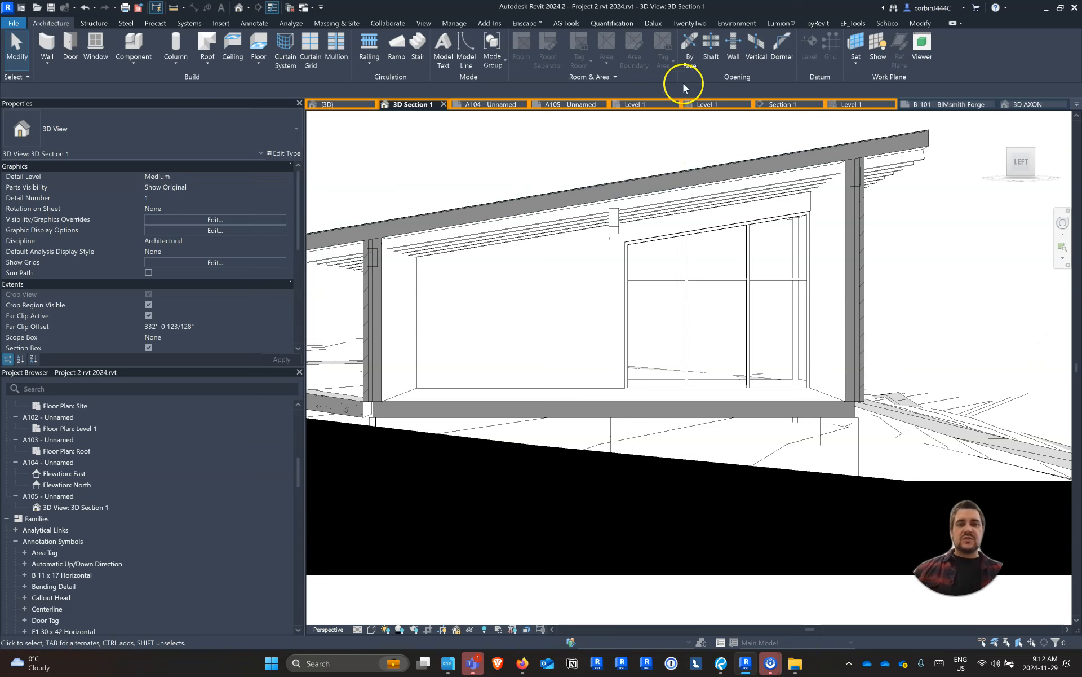
In the Level 1 plan, draw a second Storefront curtain wall about 12' 9" long within the workshop's lower brick wall, about 1' from the porch-side corner
left_click(644, 107)
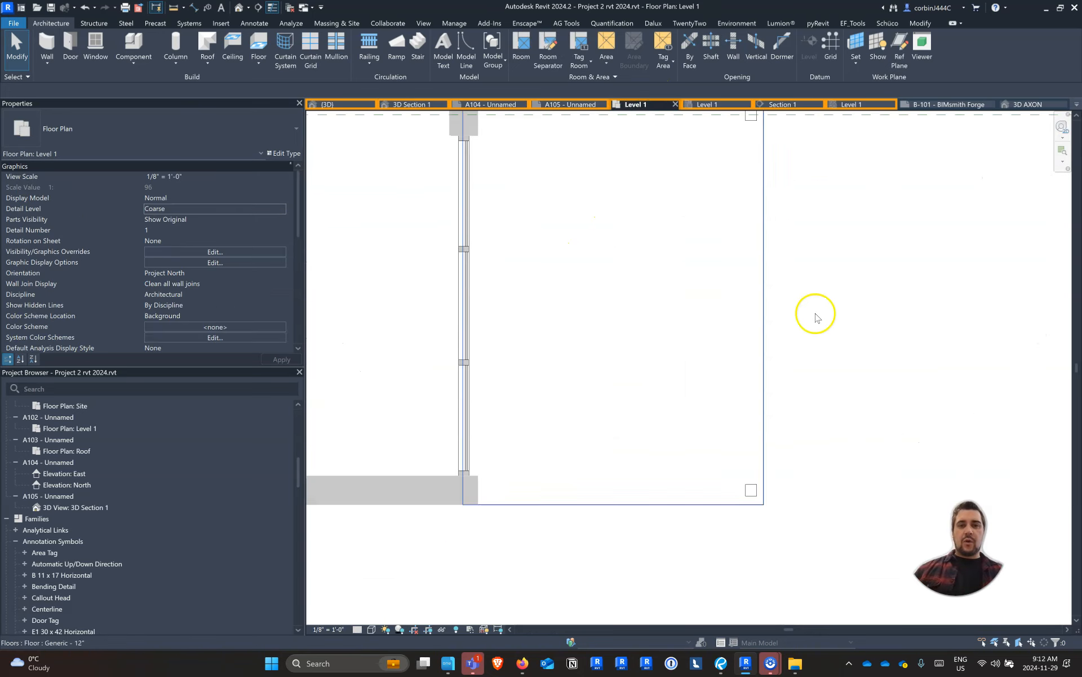
scroll(829, 332, "up", 2)
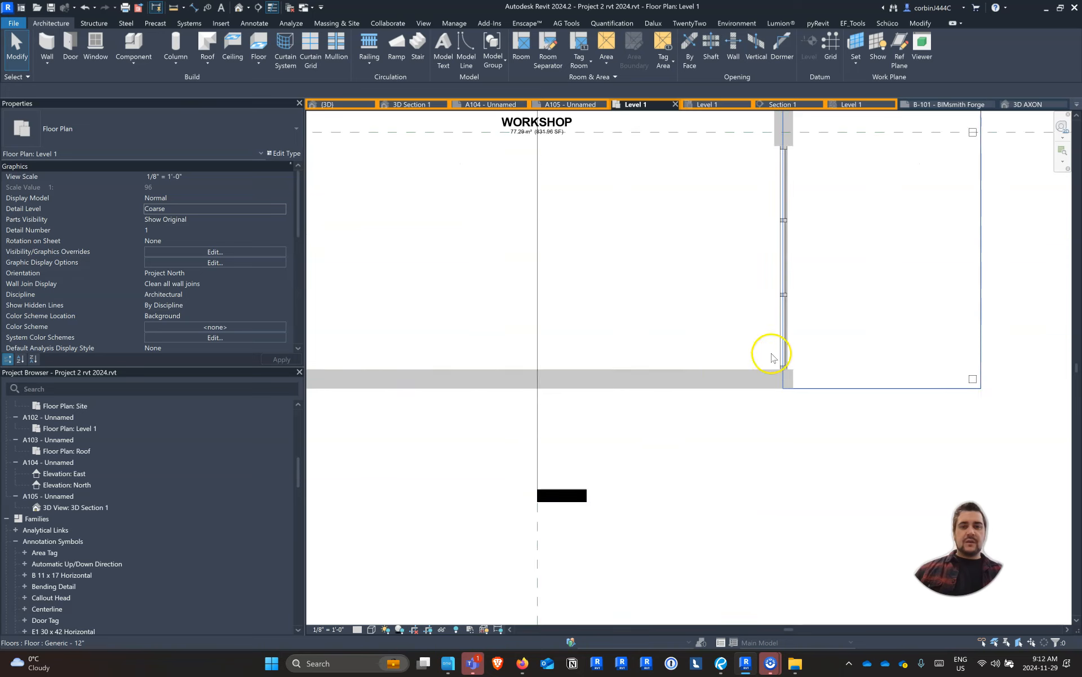
scroll(624, 471, "down", 3)
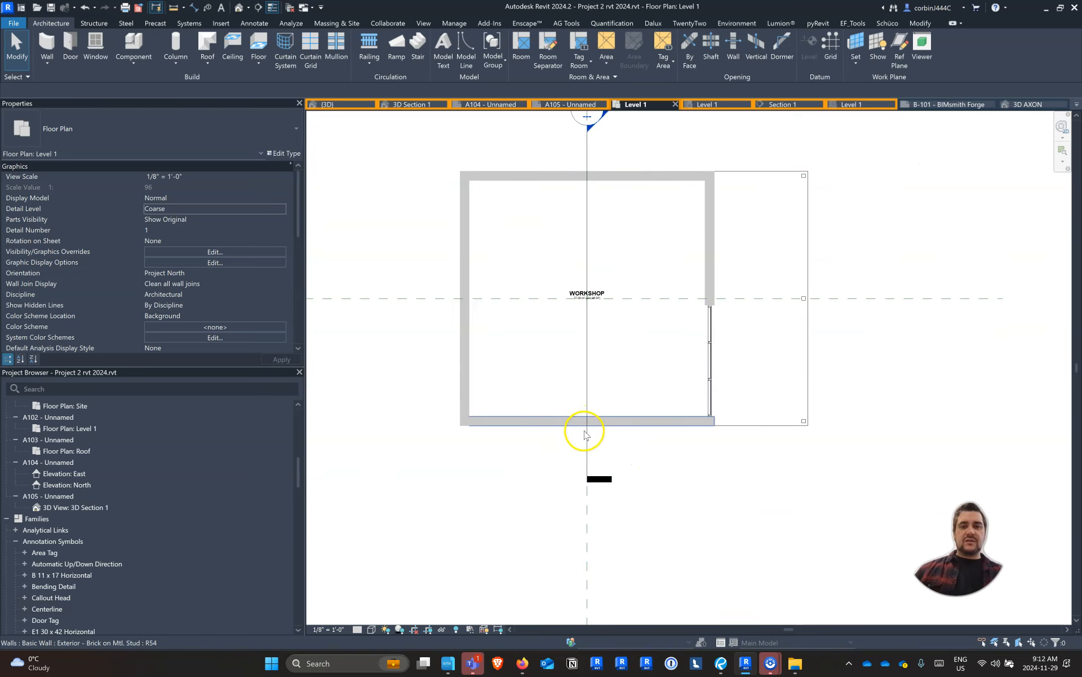
scroll(623, 406, "up", 2)
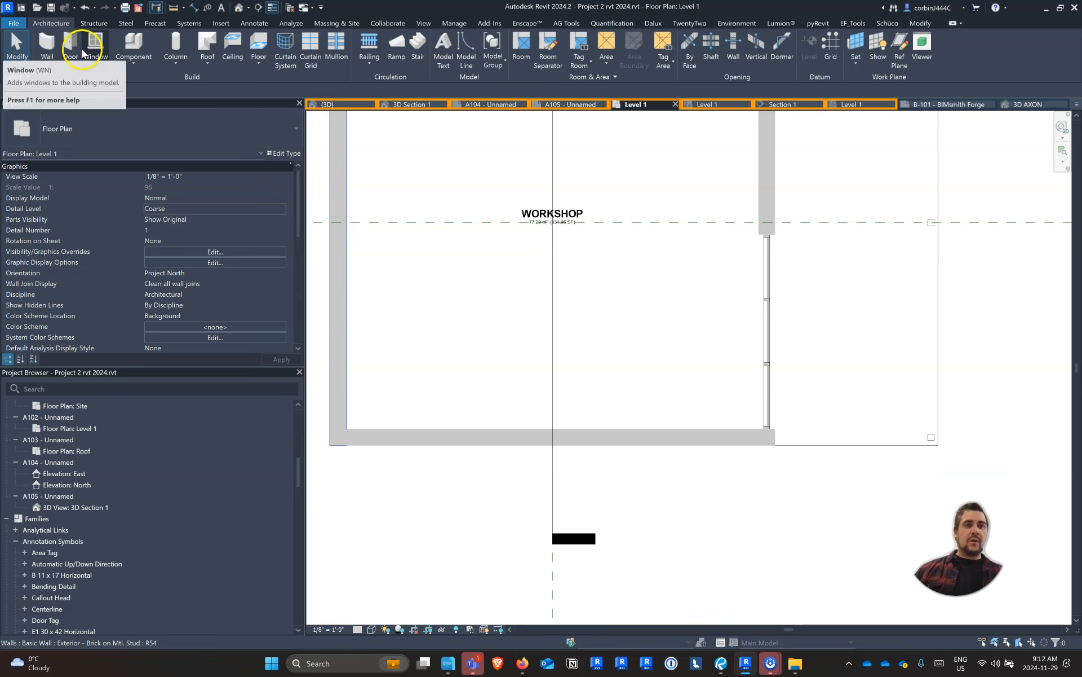
key("w")
key("a")
scroll(652, 429, "up", 2)
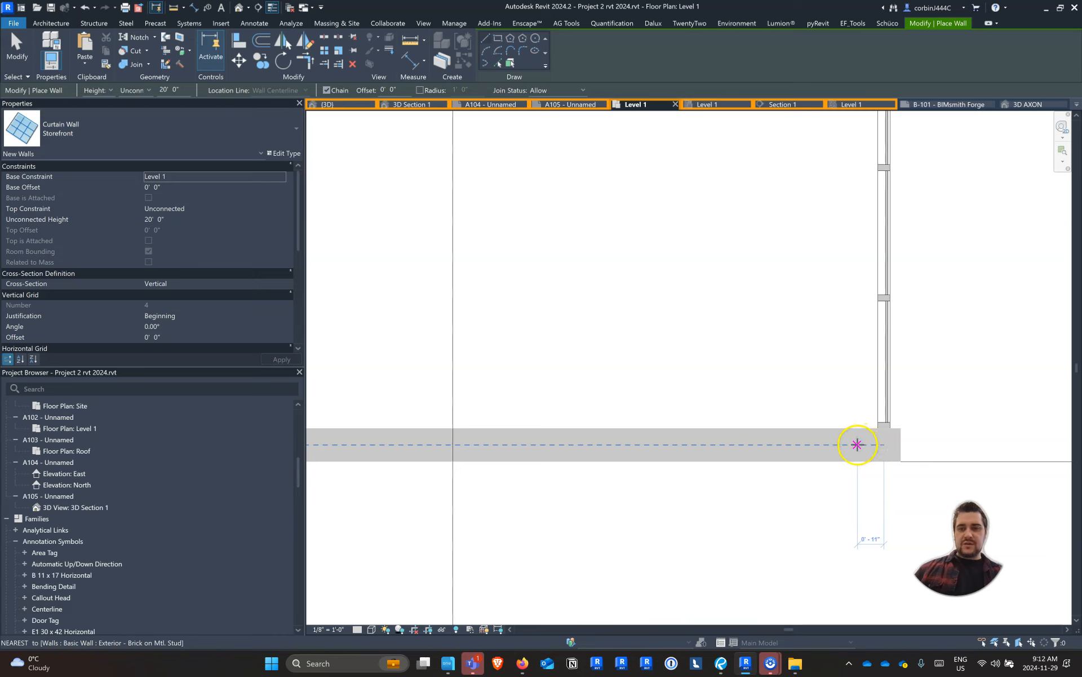
left_click(855, 445)
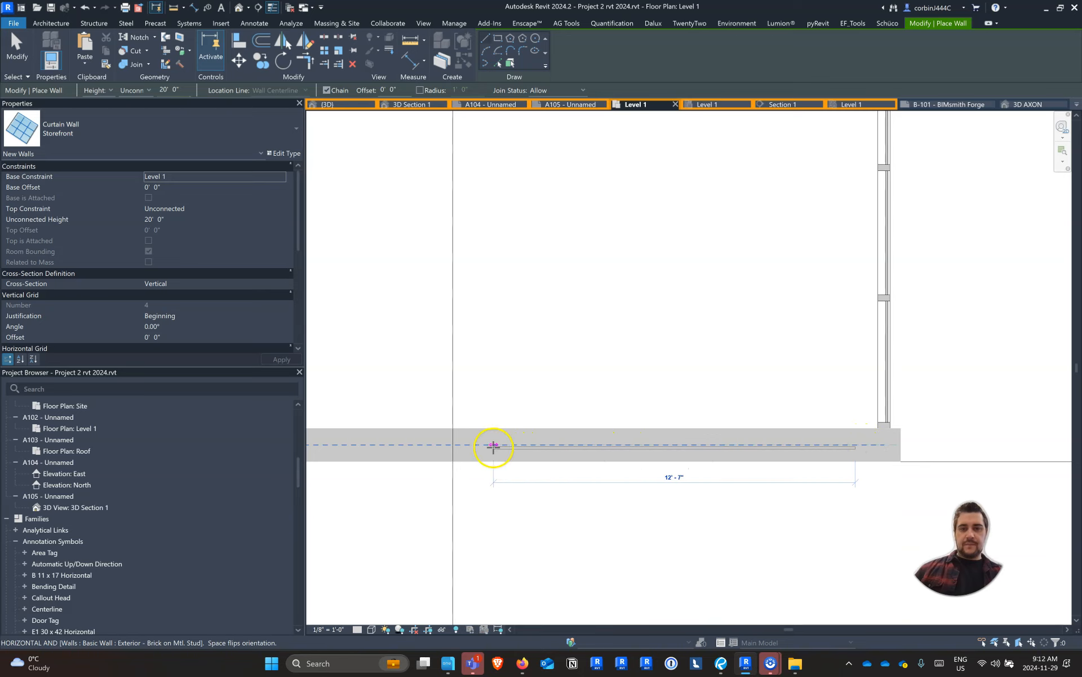
left_click(490, 446)
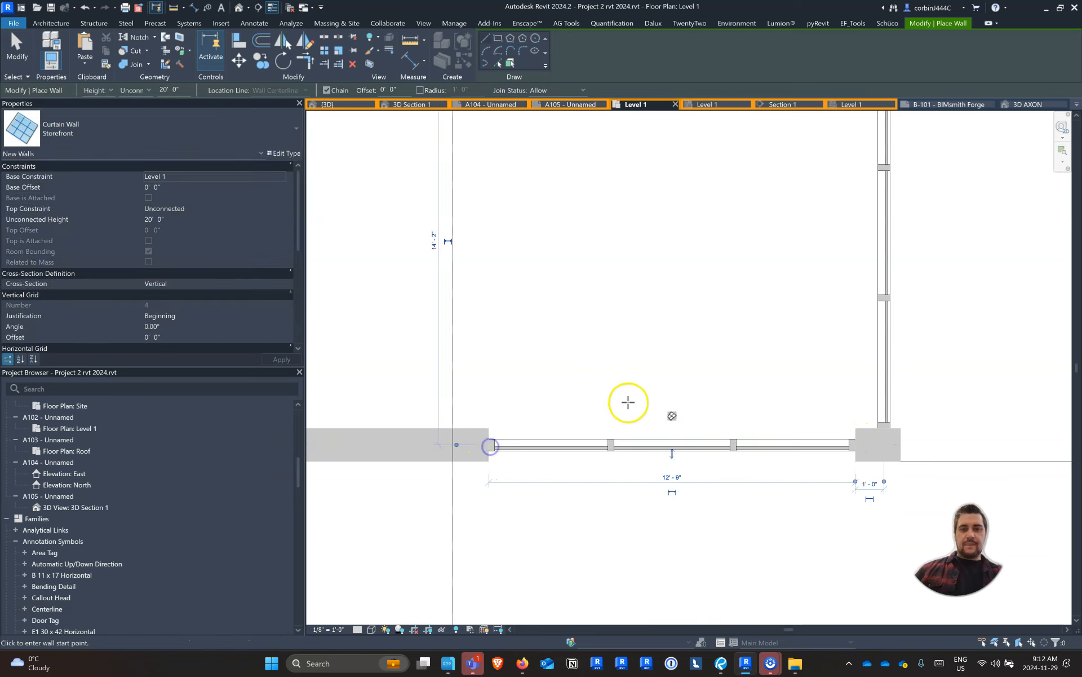
key("Escape")
key("Escape")
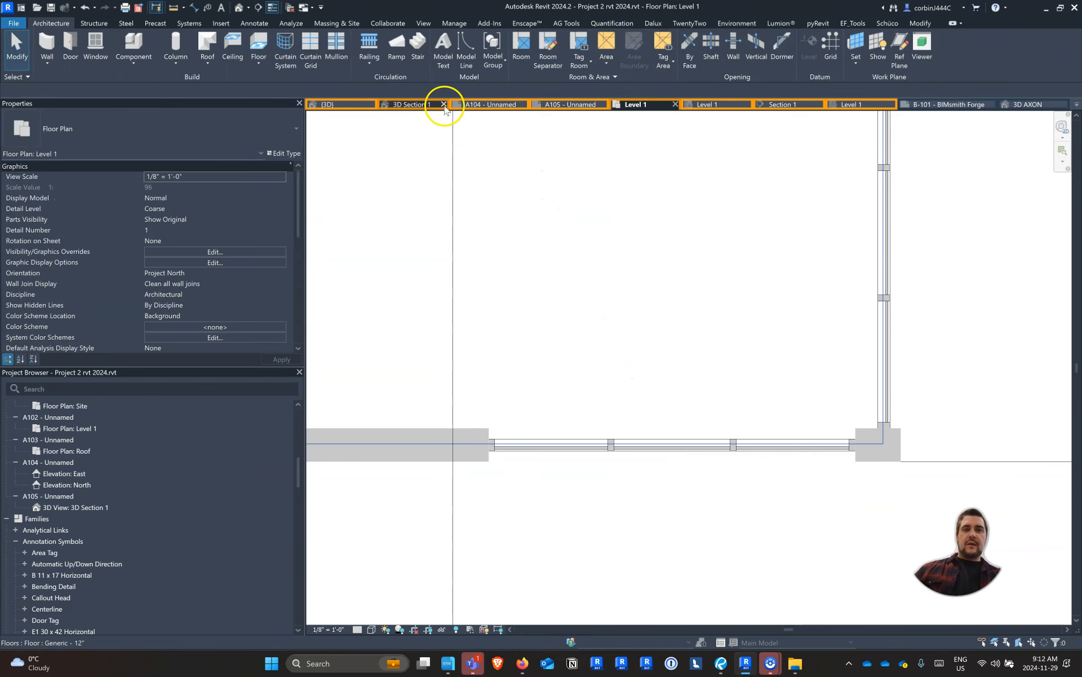
In the 3D Section 1 view, set the second storefront's top constraint to Up to level: Roof with a 3' 0" top offset
left_click(416, 104)
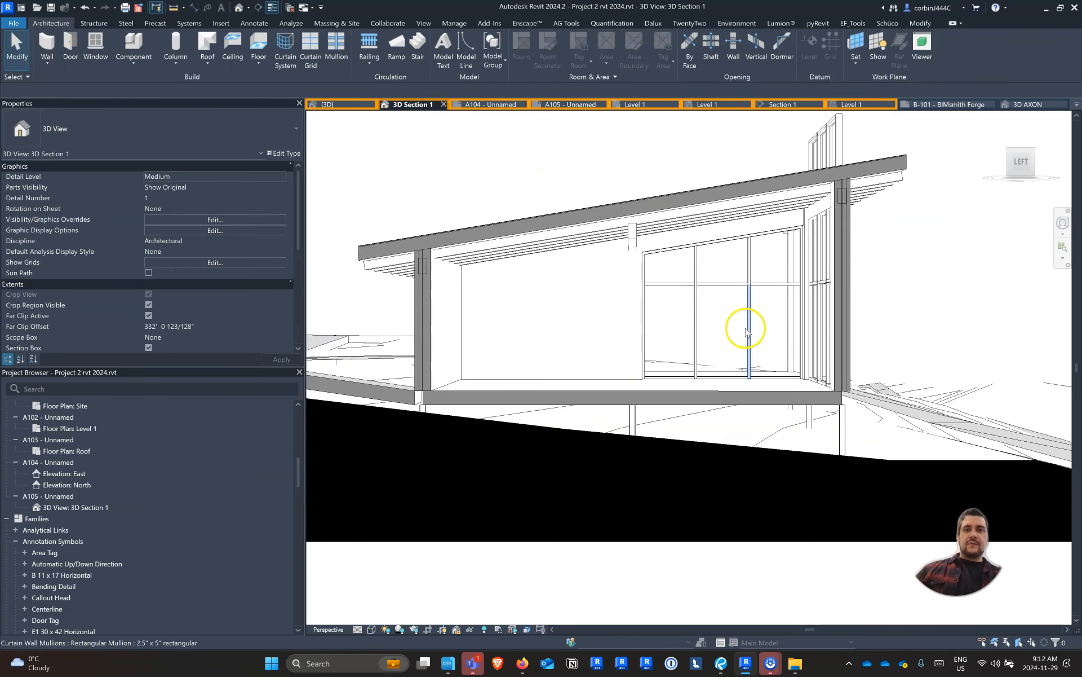
scroll(810, 222, "up", 5)
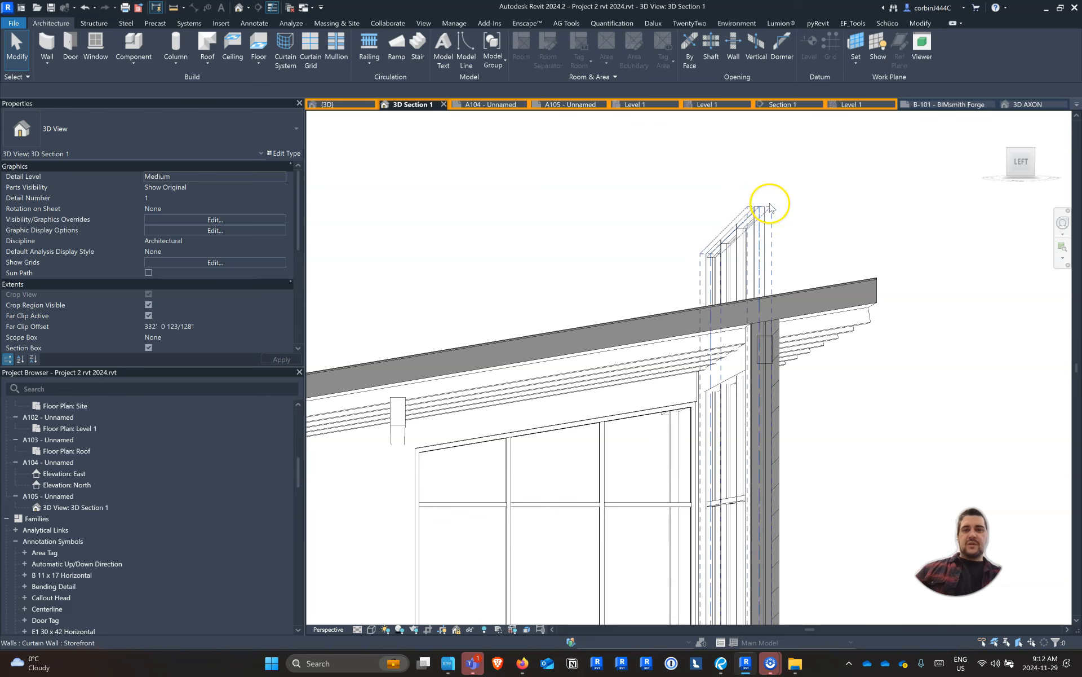
left_click(762, 207)
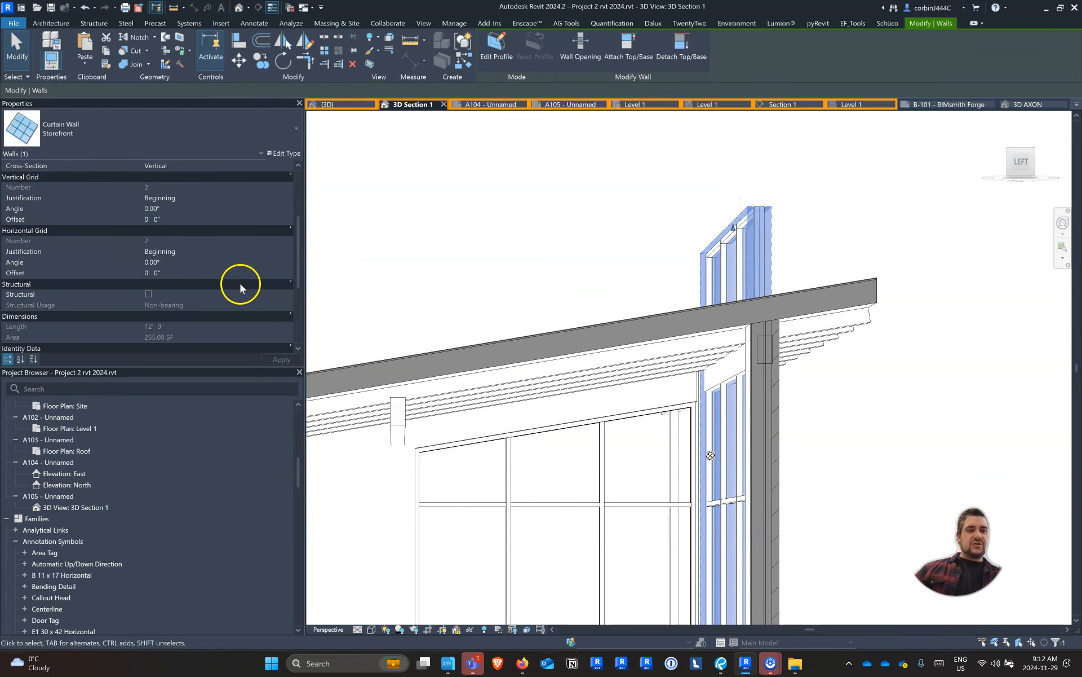
left_click(281, 208)
left_click(218, 236)
left_click(220, 228)
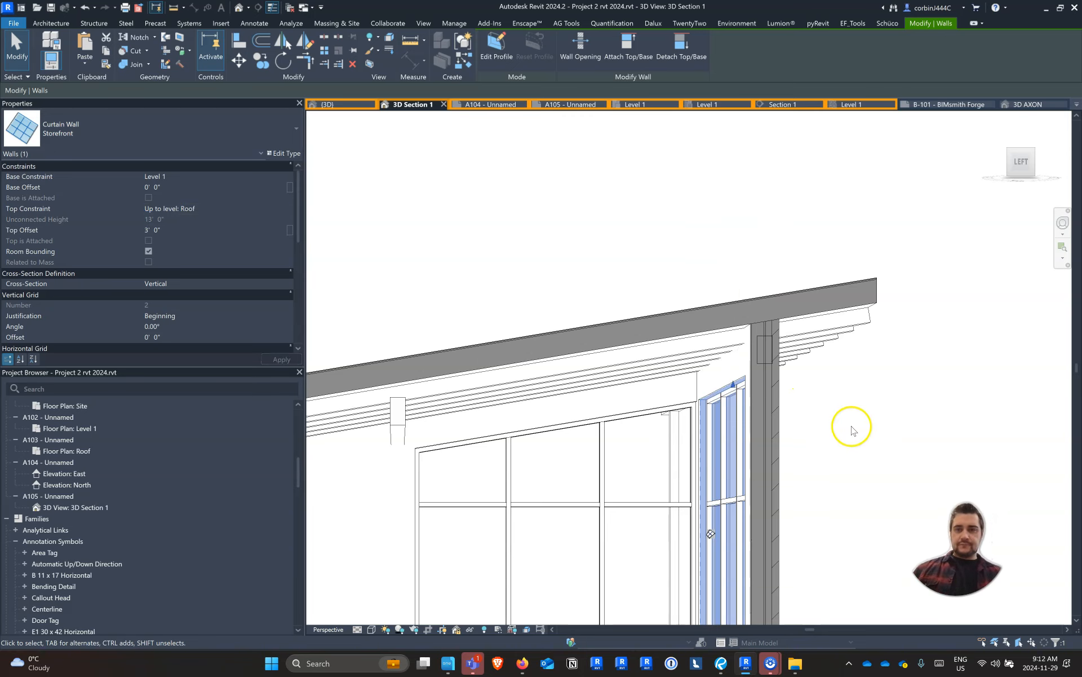
left_click(833, 406)
scroll(590, 522, "down", 3)
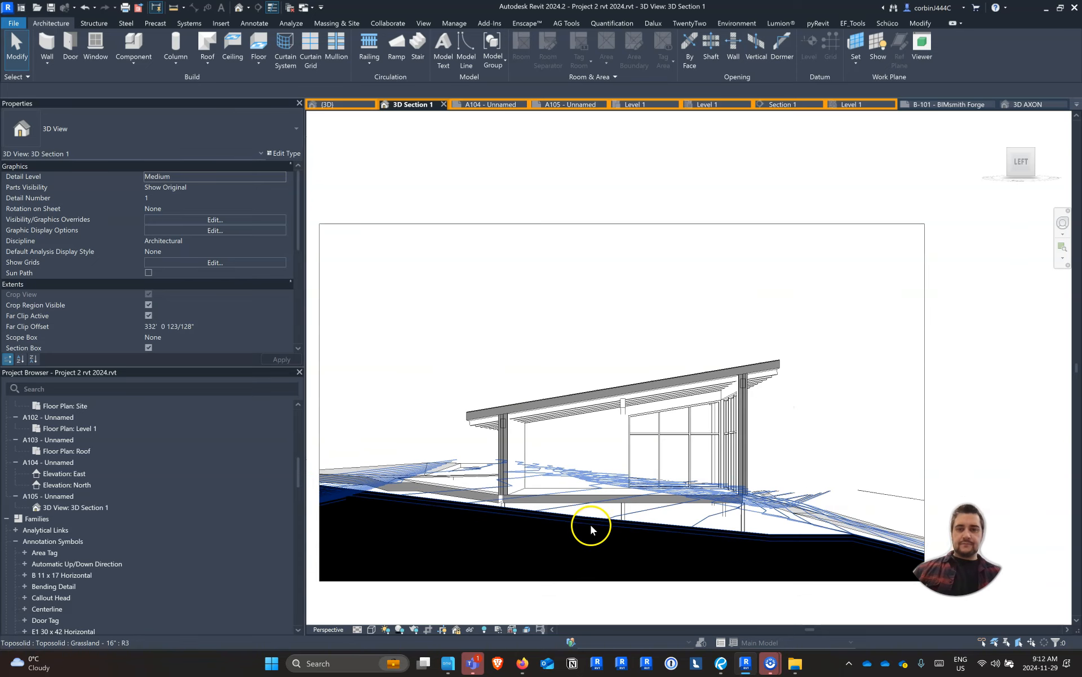
scroll(577, 525, "up", 4)
scroll(575, 520, "up", 2)
scroll(575, 520, "down", 3)
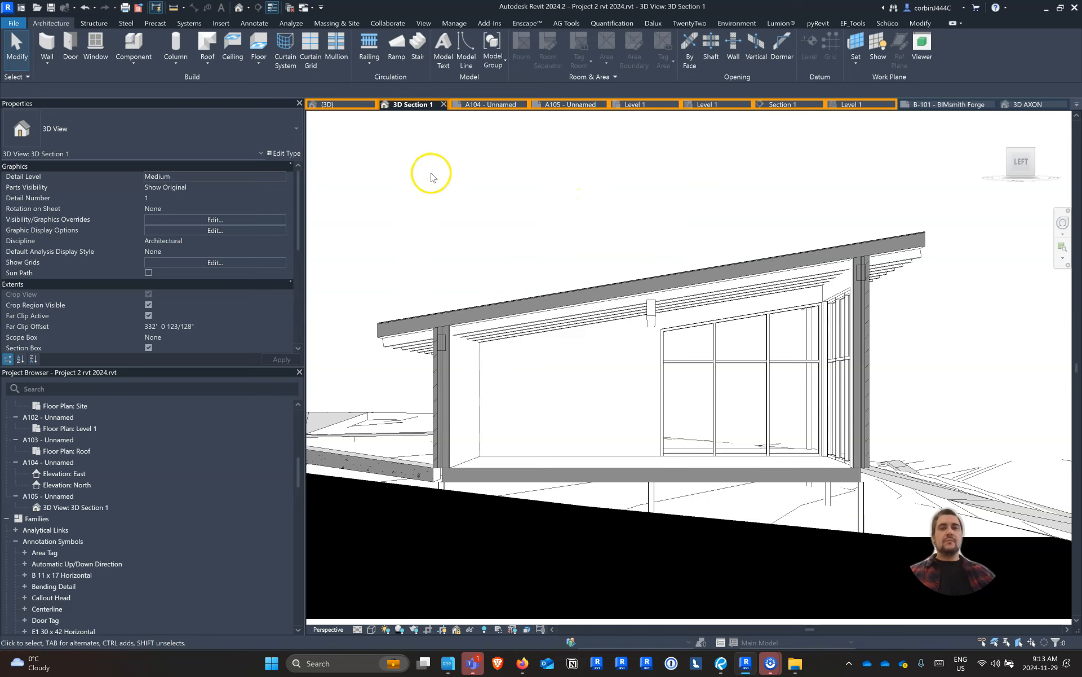
scroll(544, 260, "down", 2)
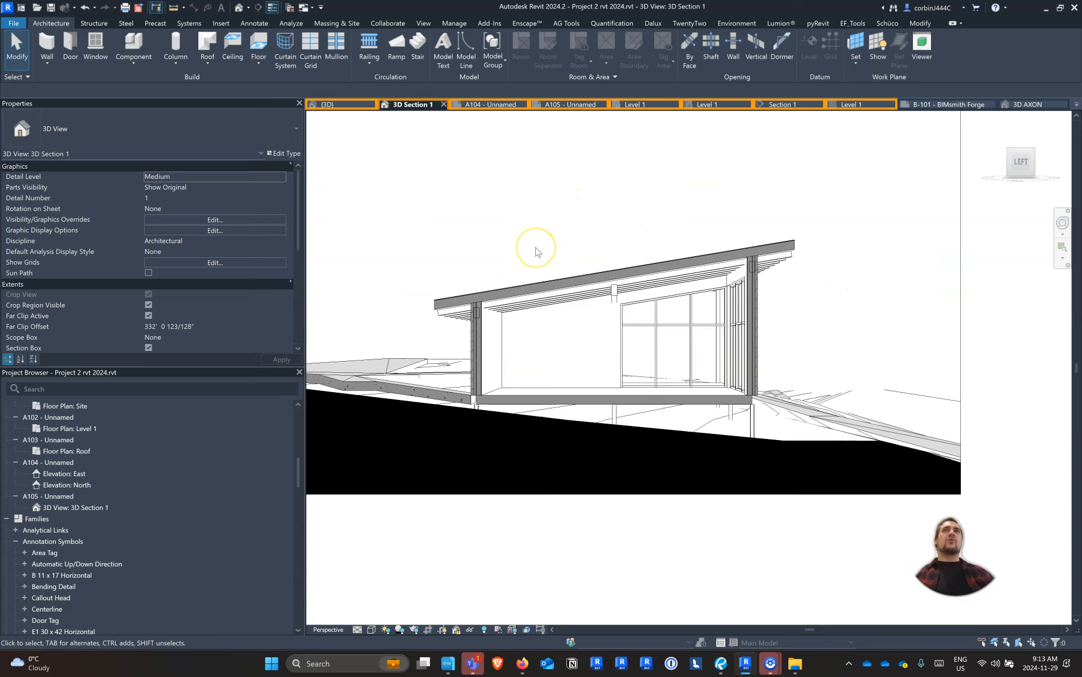